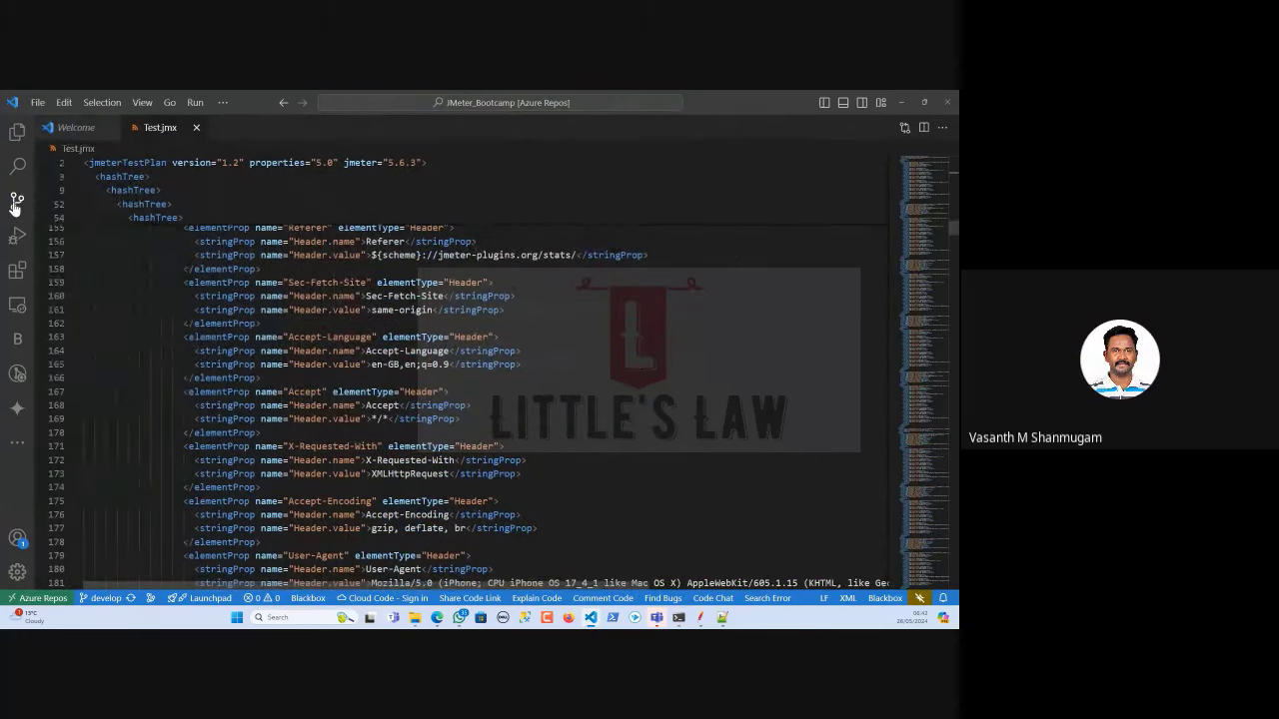
Open the branch checkout list and sync the JMeter_Bootcamp repository with the remote.
left_click(101, 599)
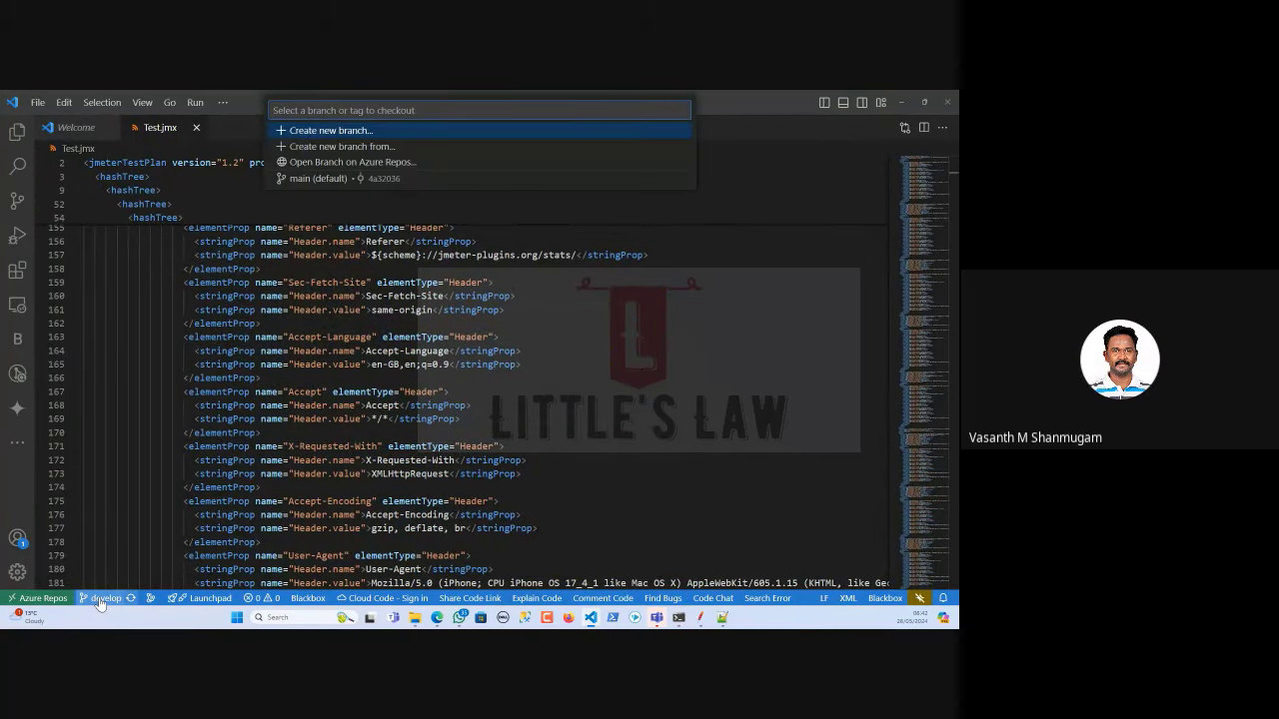
left_click(131, 599)
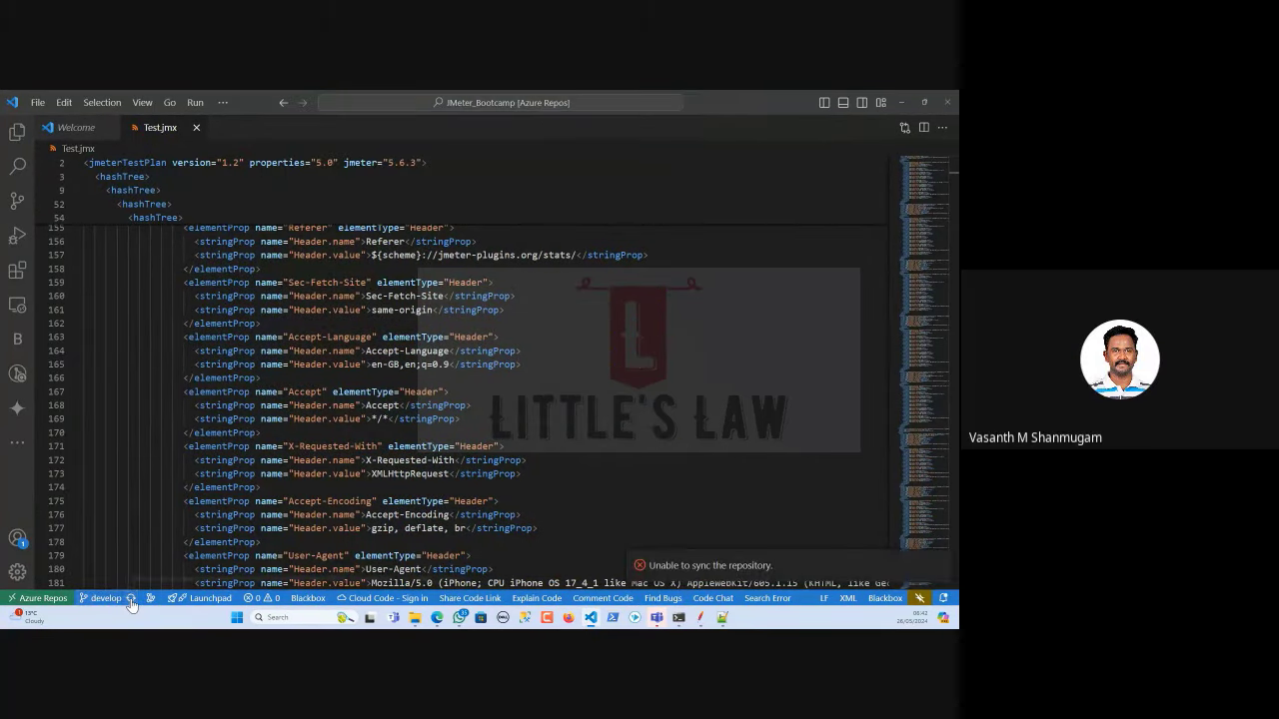
left_click(104, 603)
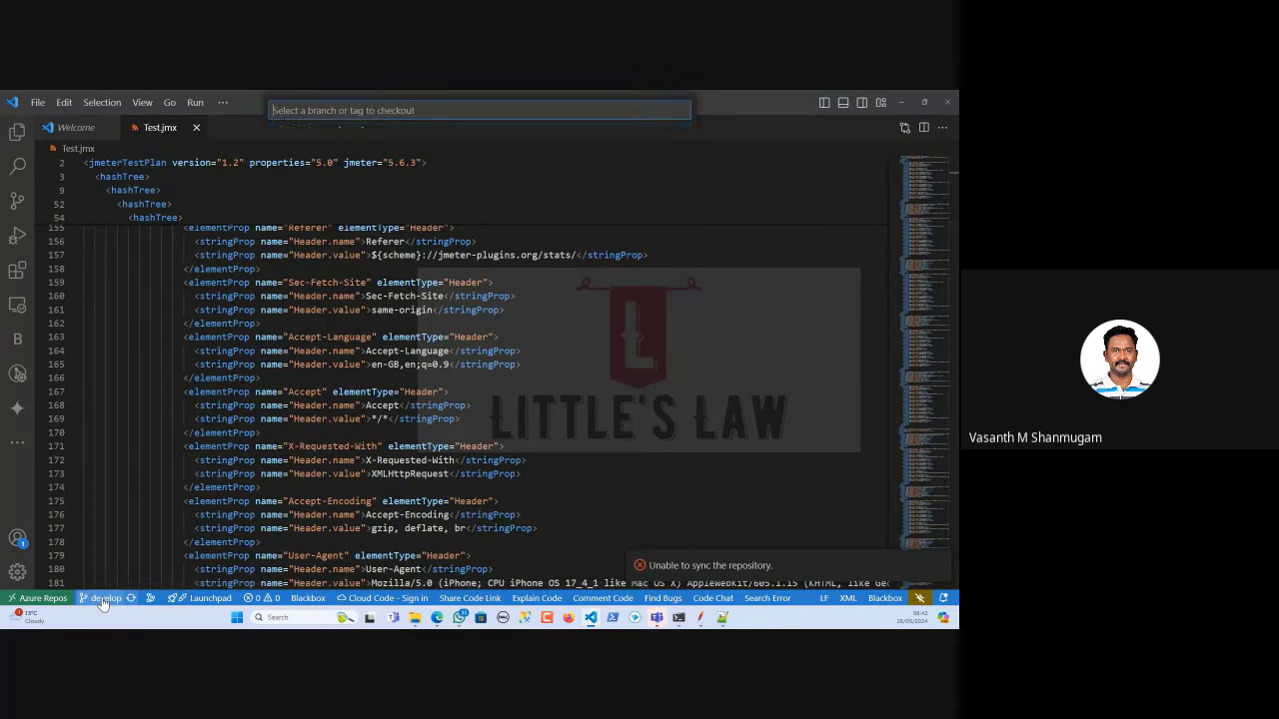
left_click(314, 185)
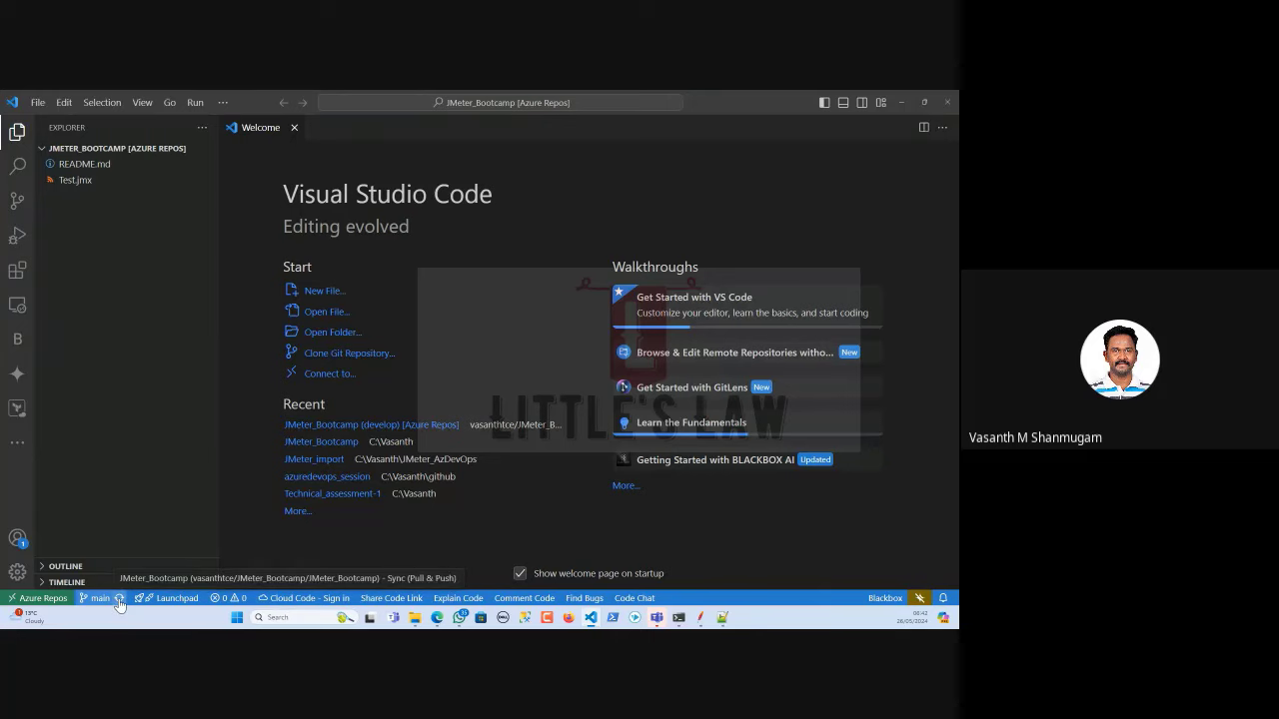
left_click(96, 599)
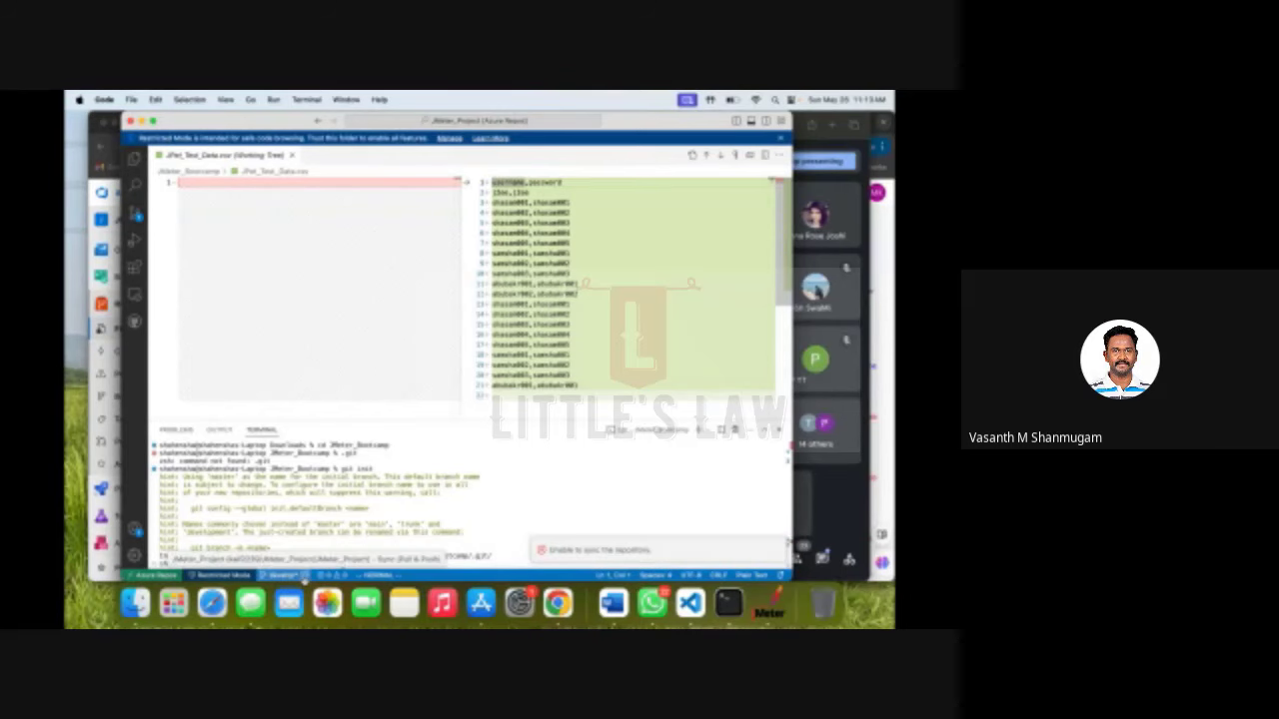
Sync the JMeter_Project repository, then check out the main (default) branch.
left_click(304, 578)
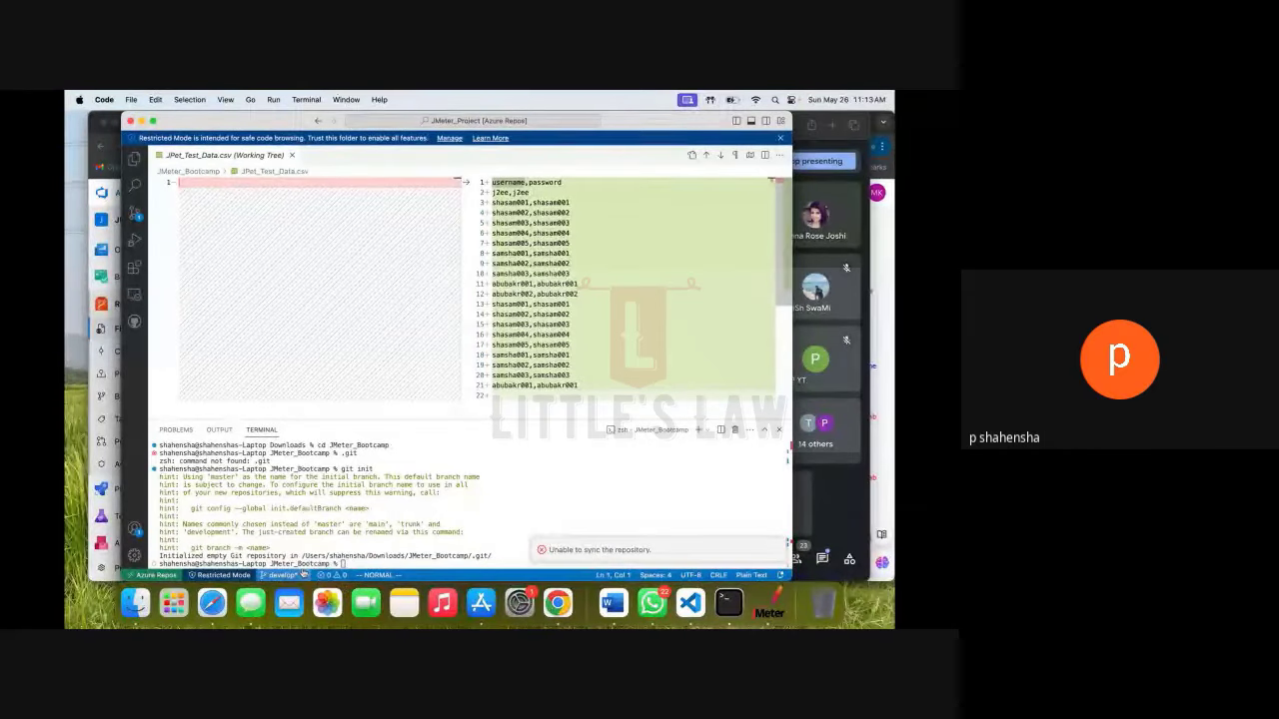
left_click(295, 575)
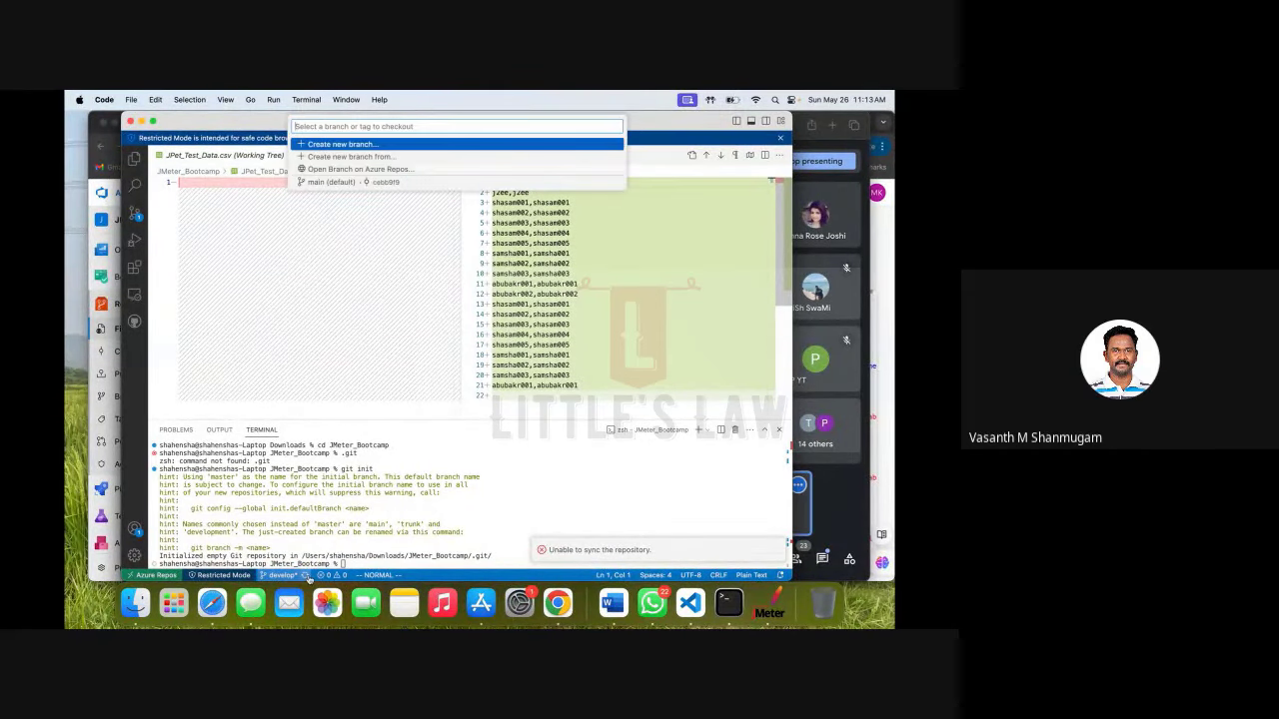
left_click(305, 577)
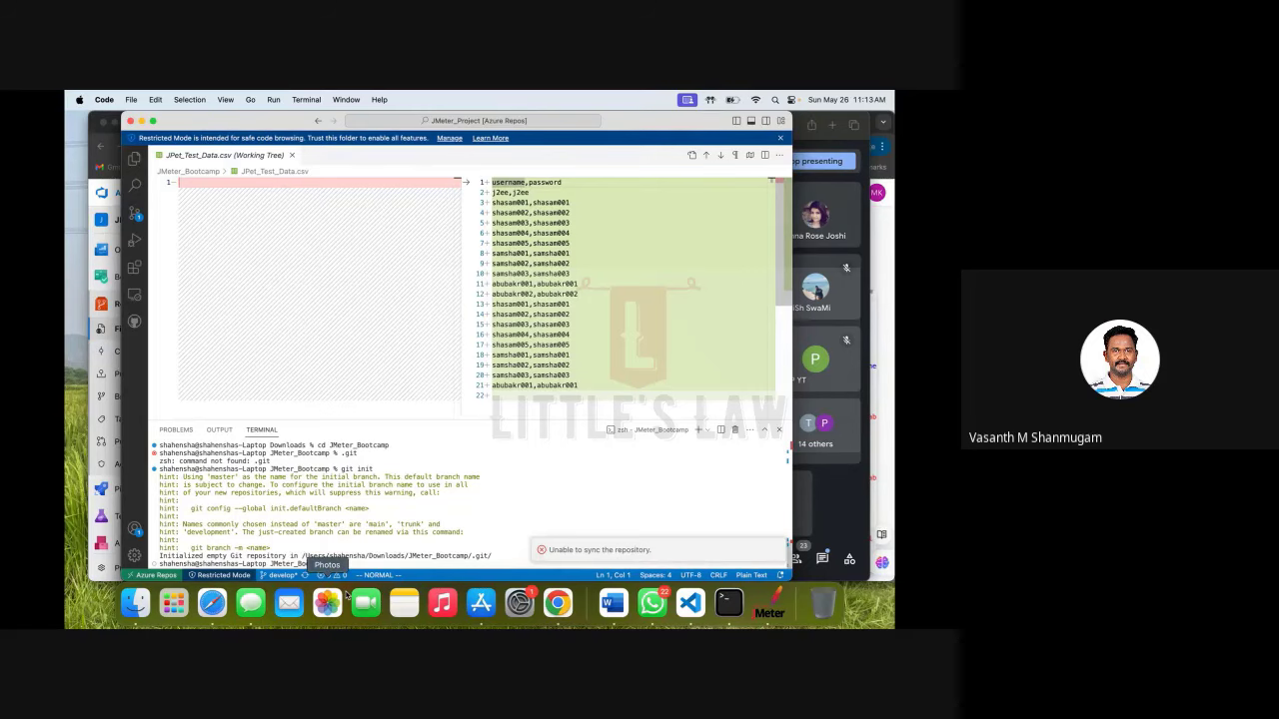
left_click(290, 575)
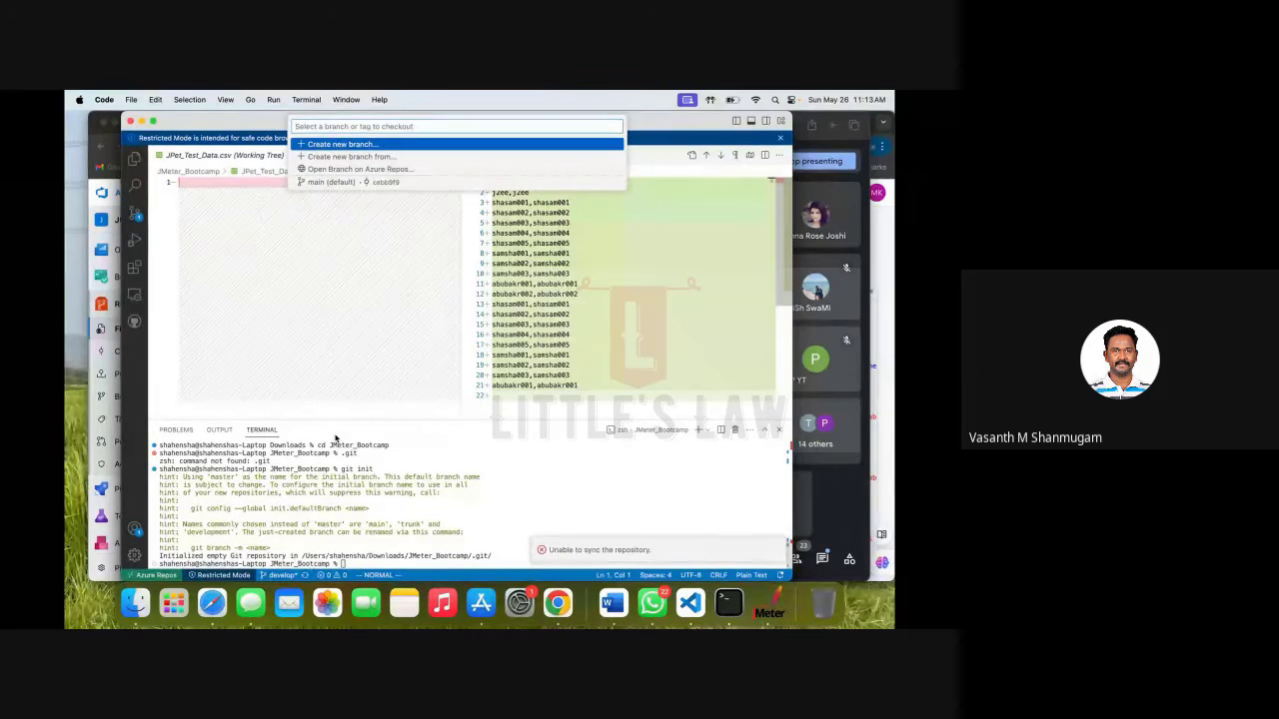
left_click(330, 182)
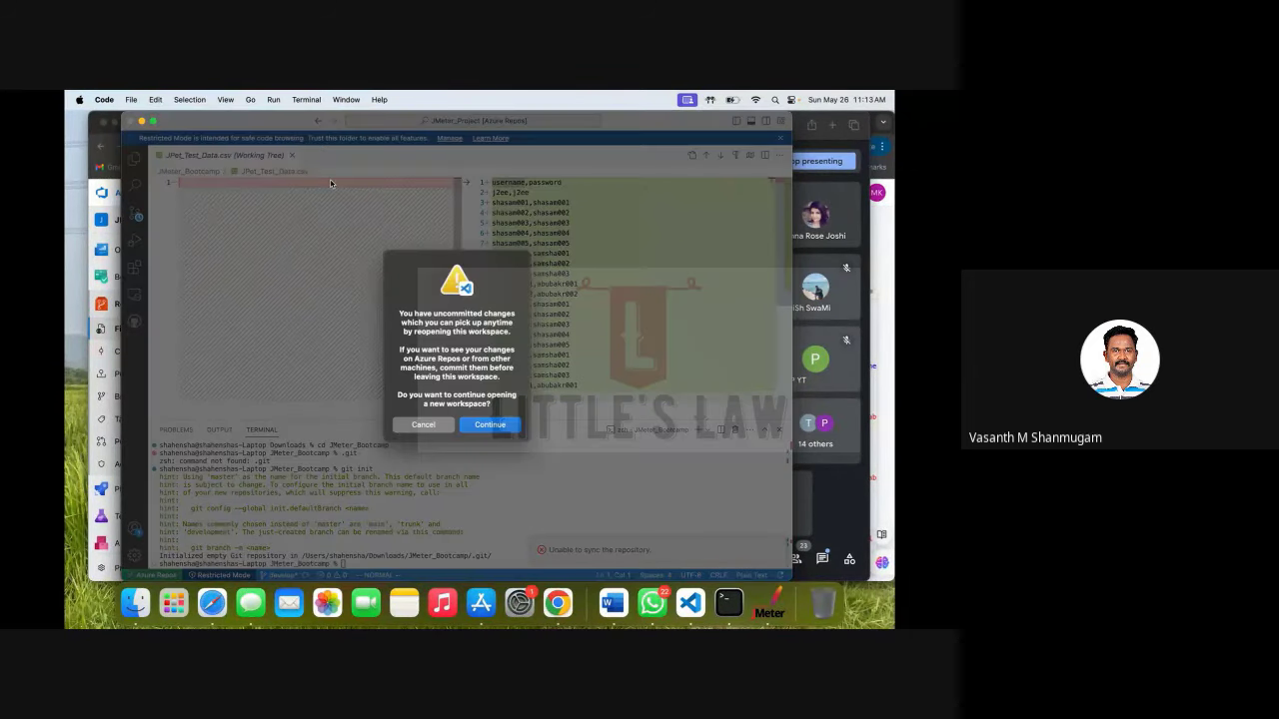
Continue into the main workspace, expand JMETER_PROJECT and JMeter_Bootcamp, then switch to the Google Meet call.
left_click(488, 425)
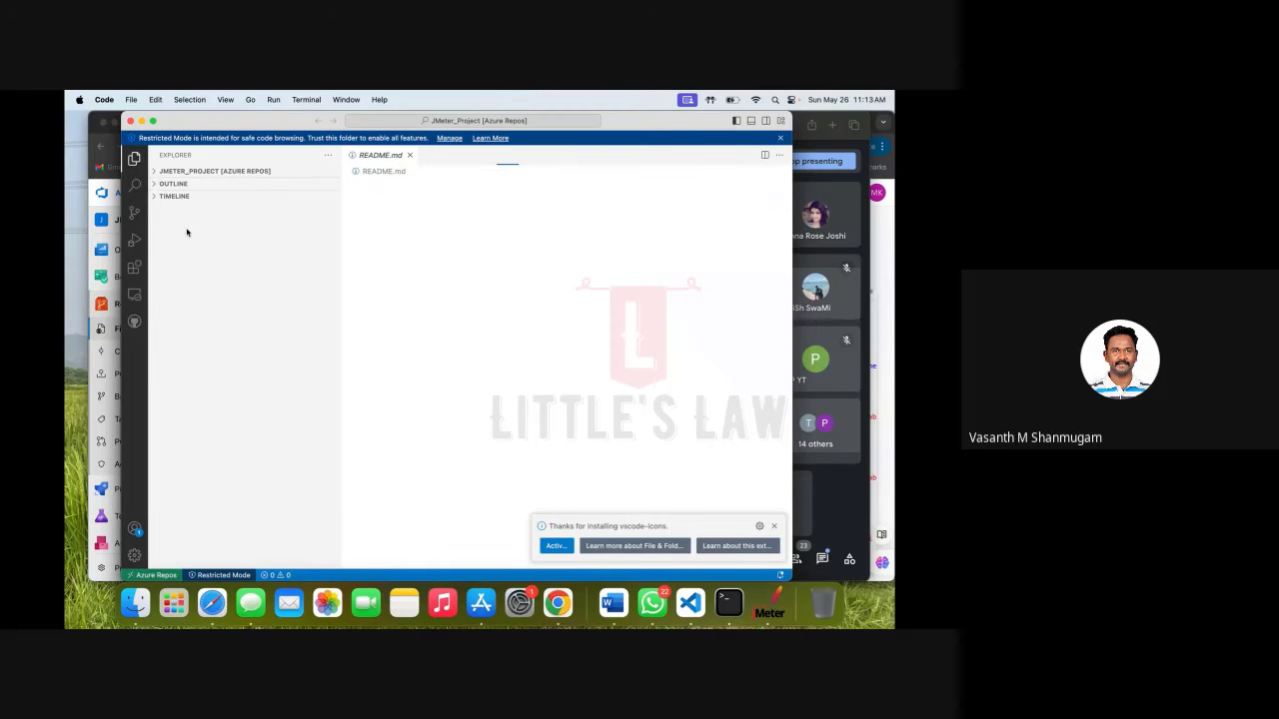
left_click(156, 172)
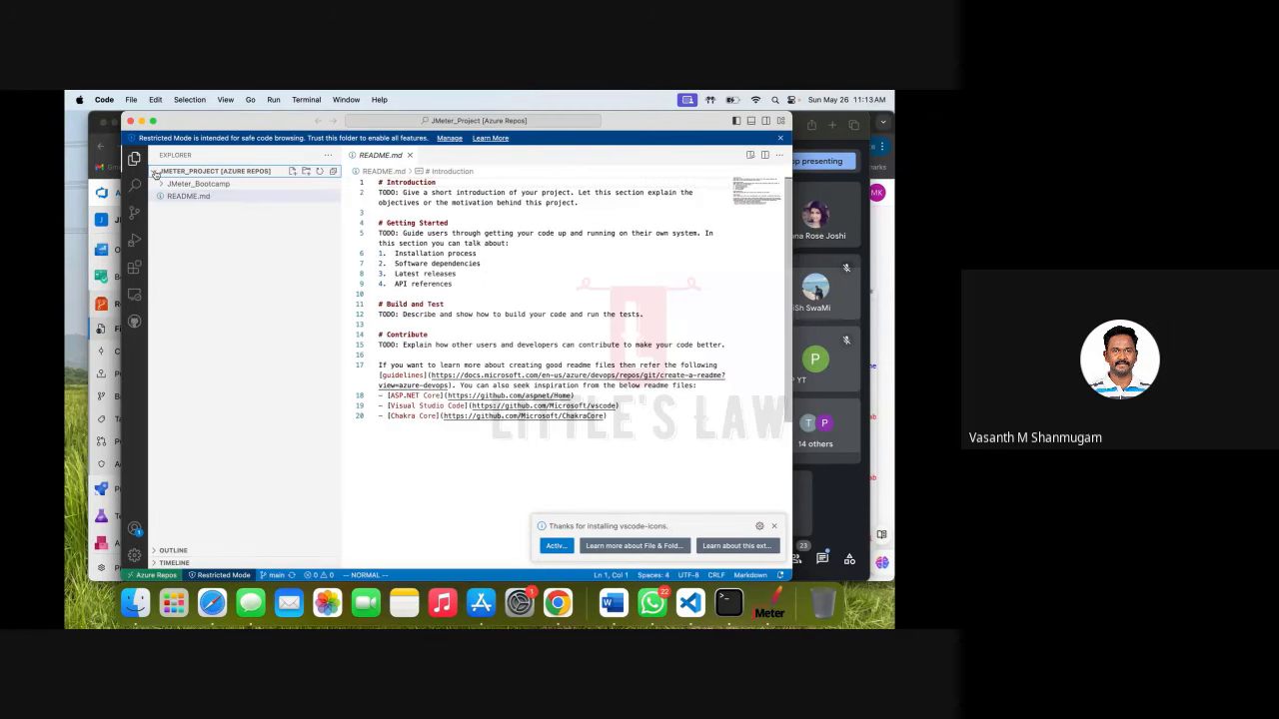
left_click(190, 184)
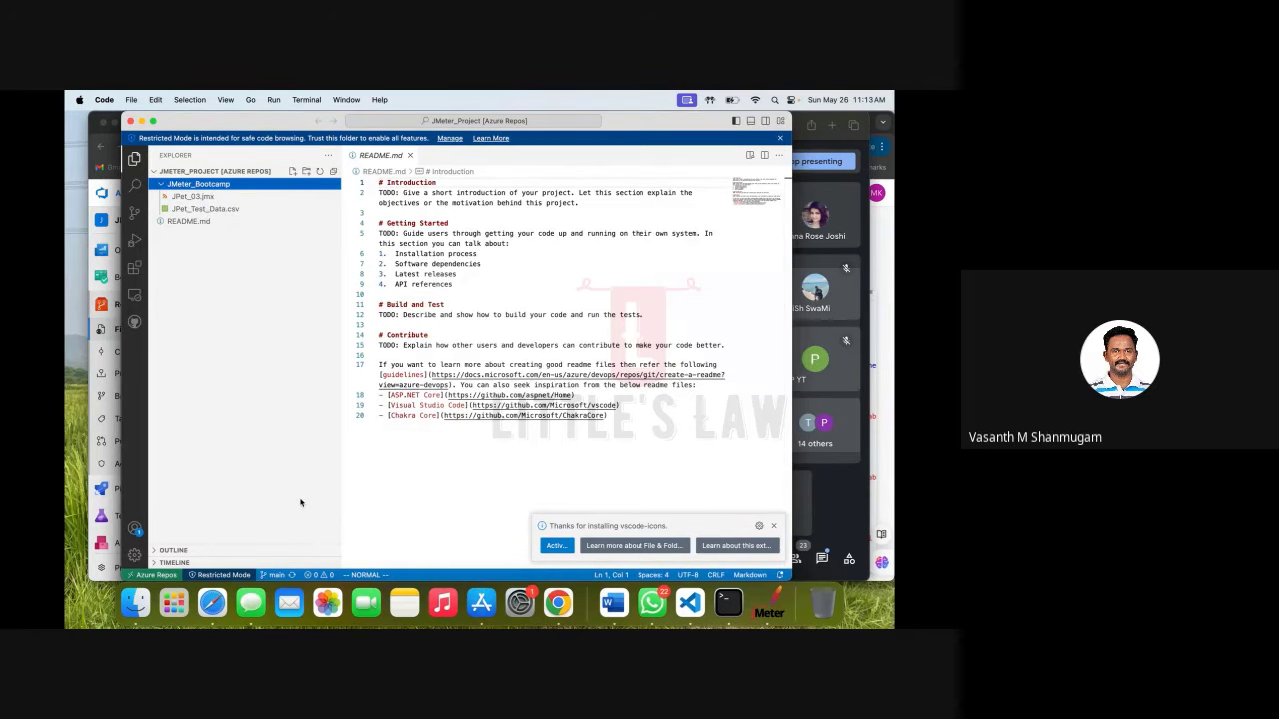
left_click(276, 575)
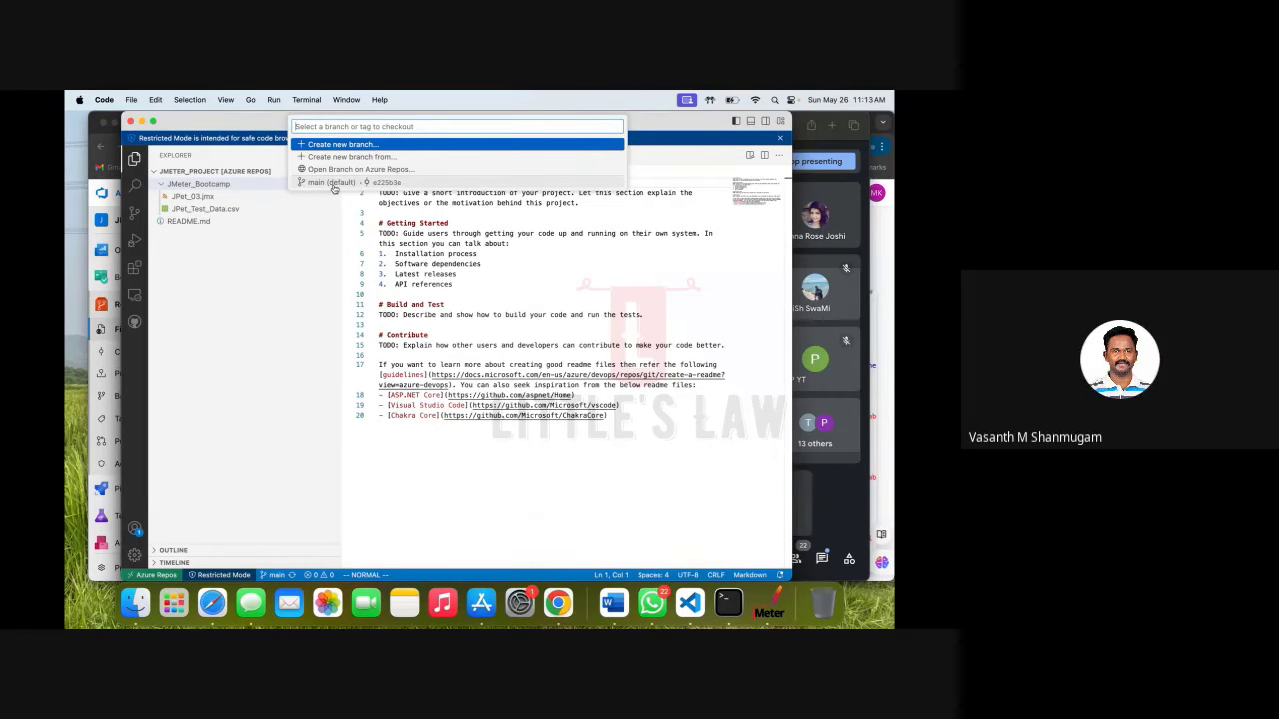
left_click(210, 603)
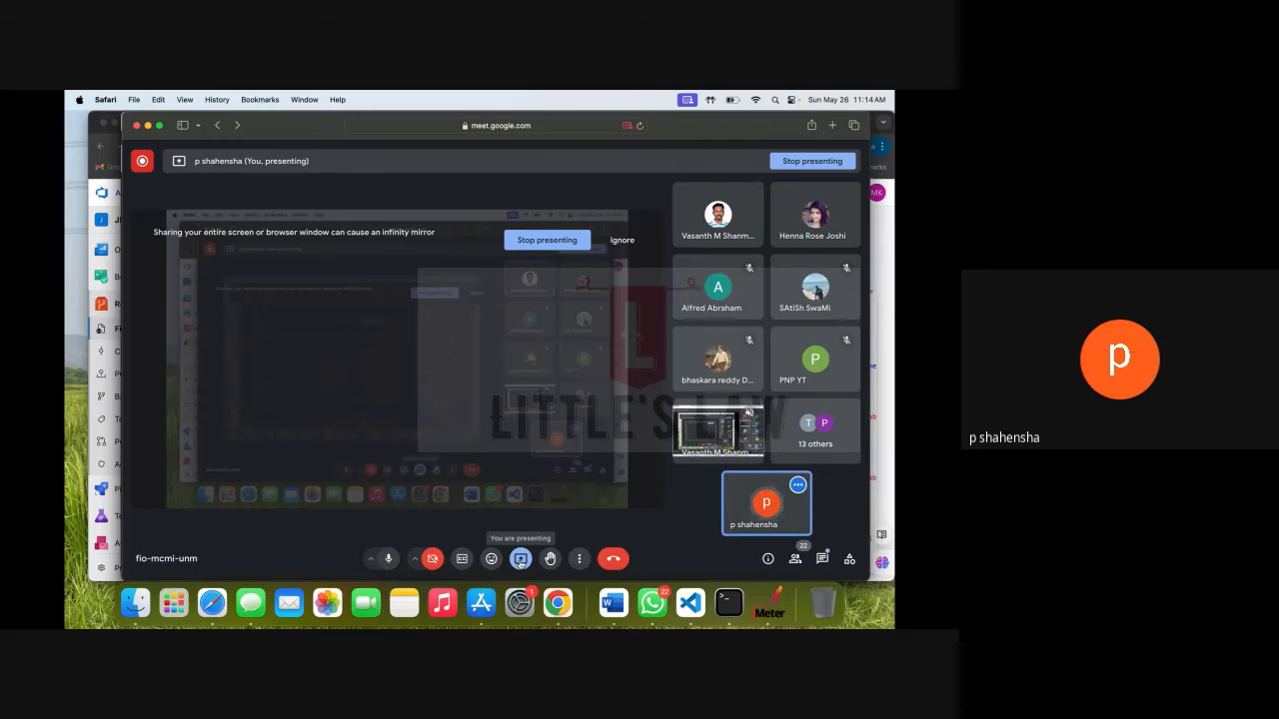
Stop presenting the screen in Google Meet and minimize the meeting window.
left_click(520, 561)
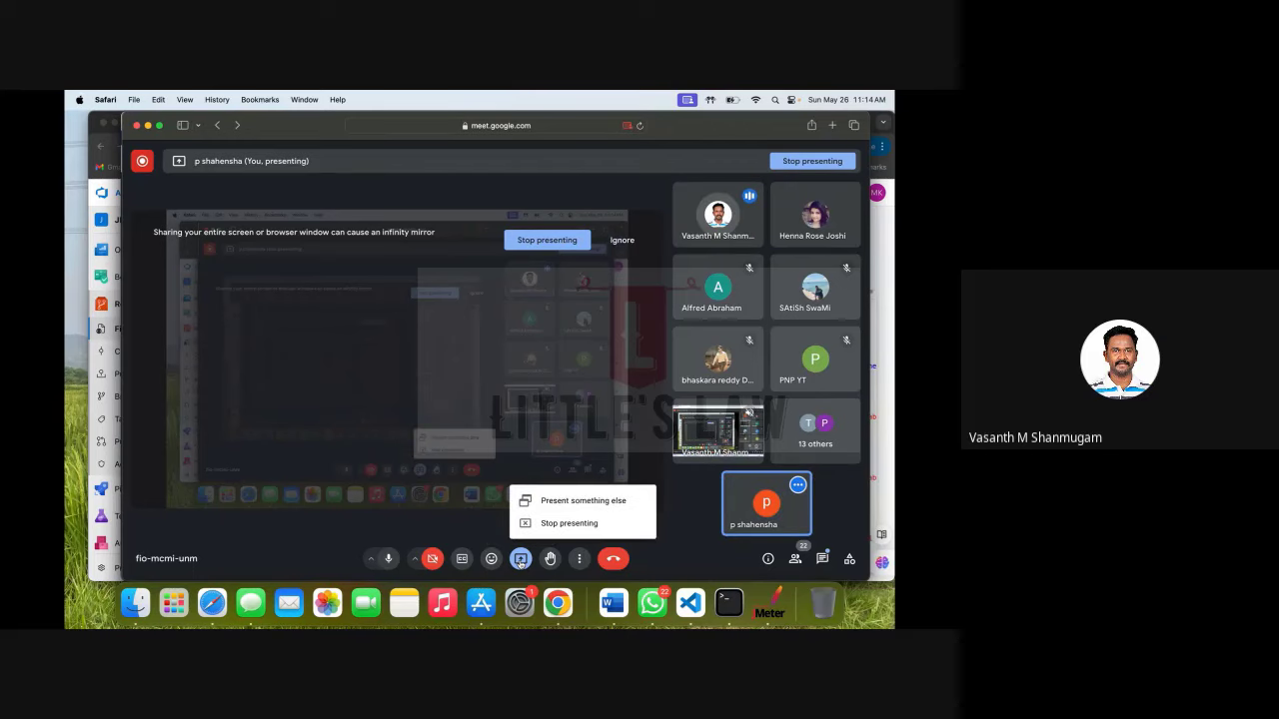
left_click(555, 532)
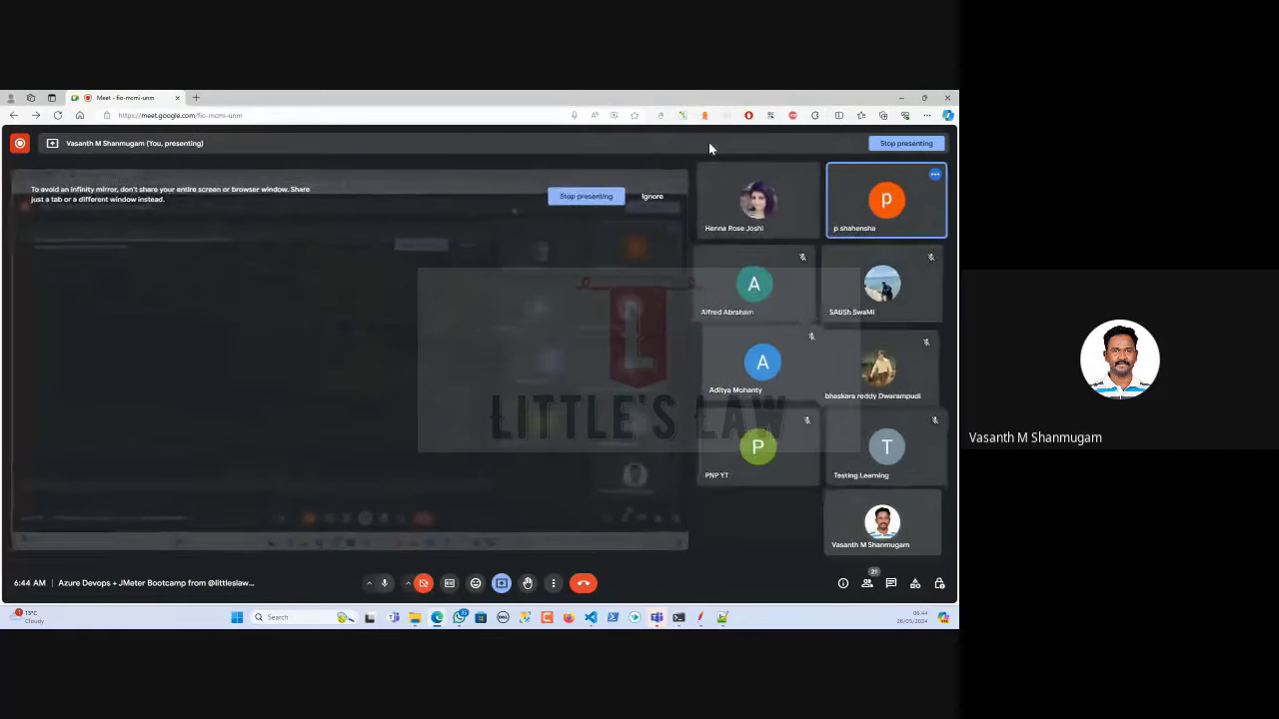
left_click(901, 98)
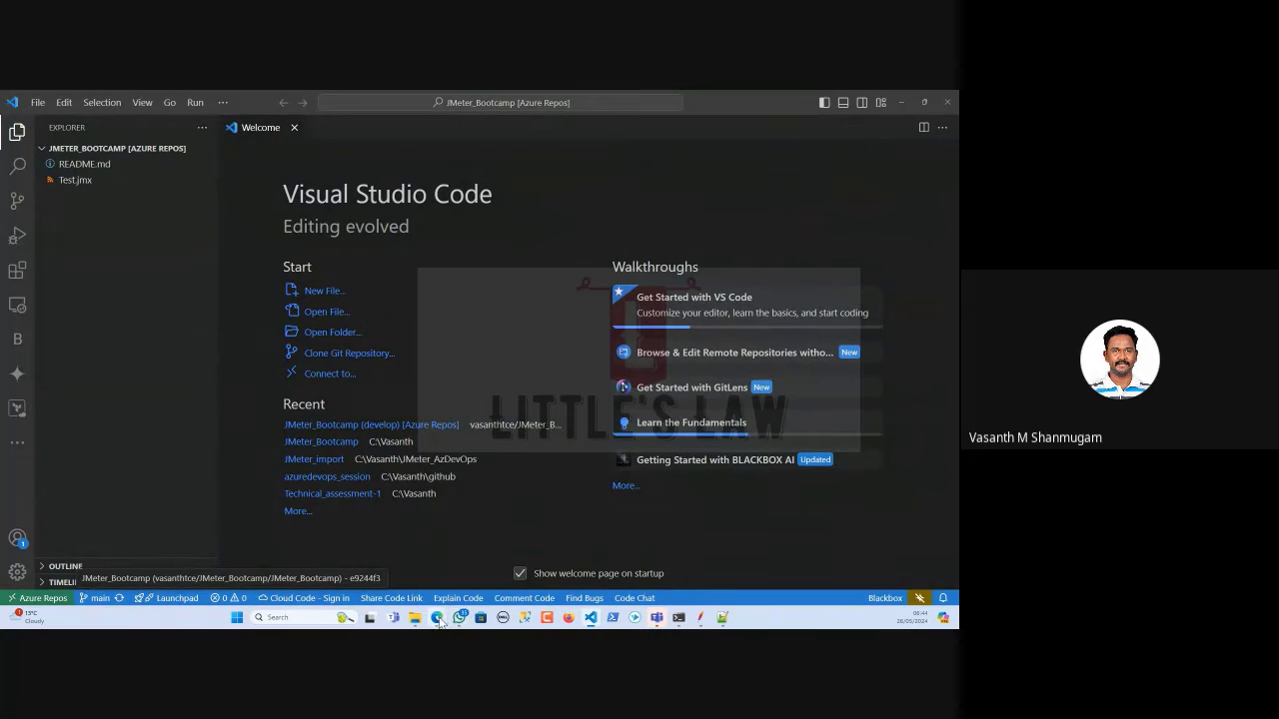
Bring the Azure DevOps browser window to the front from the Edge taskbar preview.
mouse_move(437, 617)
left_click(705, 577)
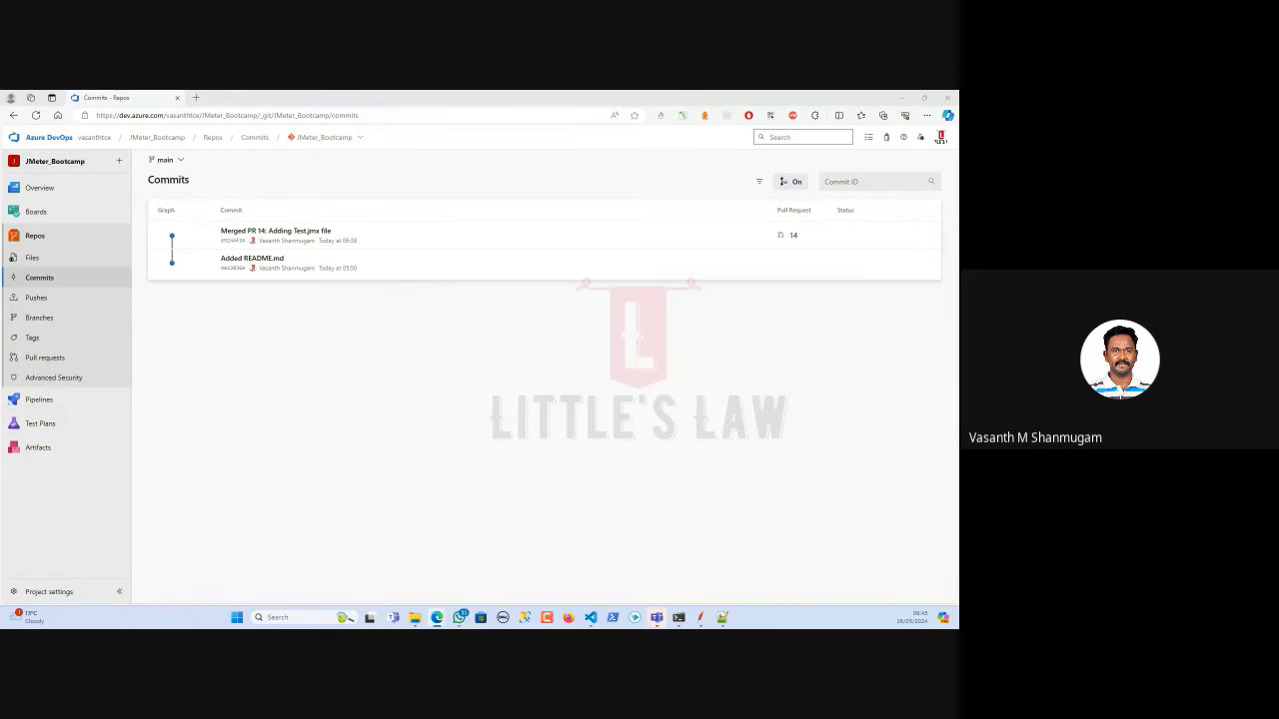
Browse the JMeter_Bootcamp Files page, its branch list, and the commit history.
left_click(253, 382)
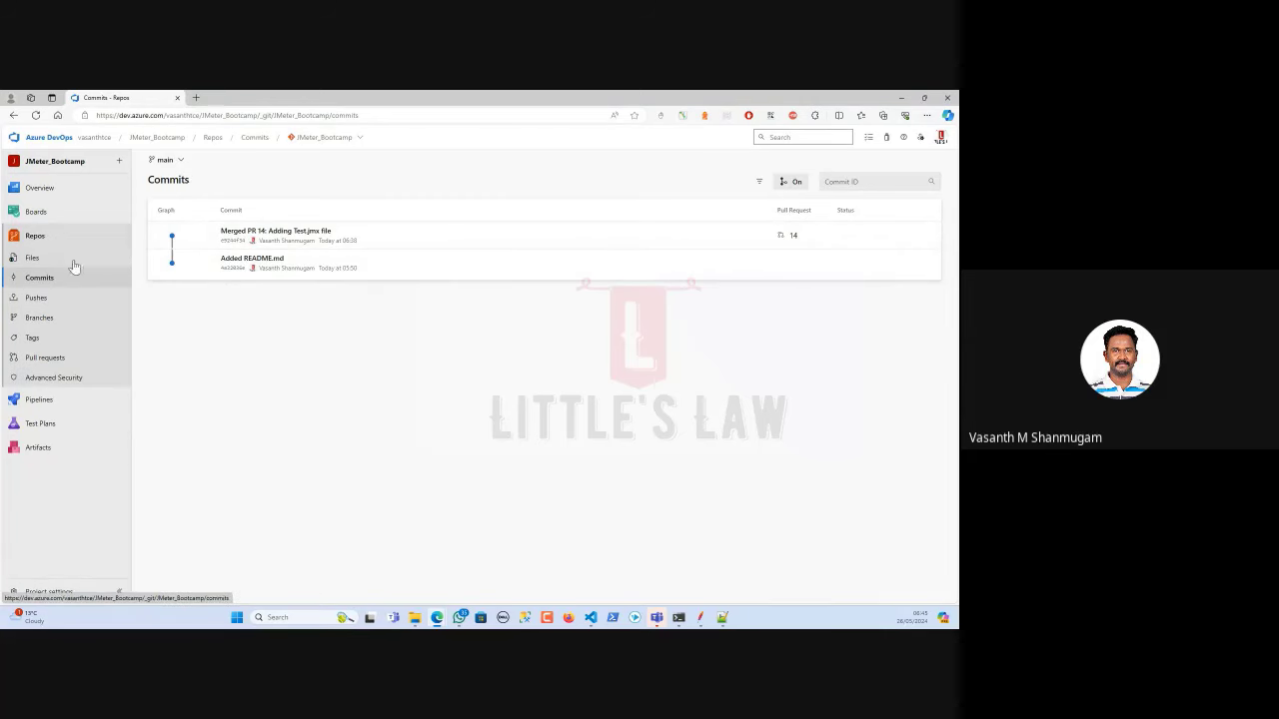
left_click(38, 237)
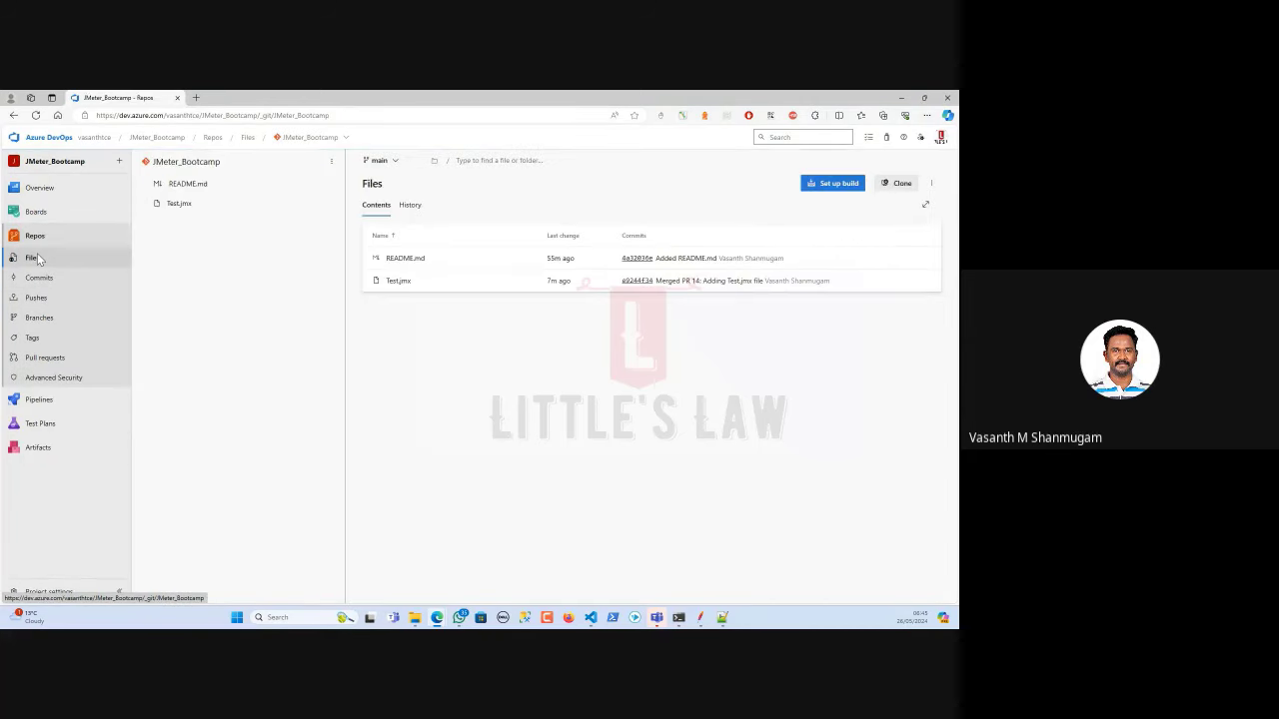
left_click(380, 160)
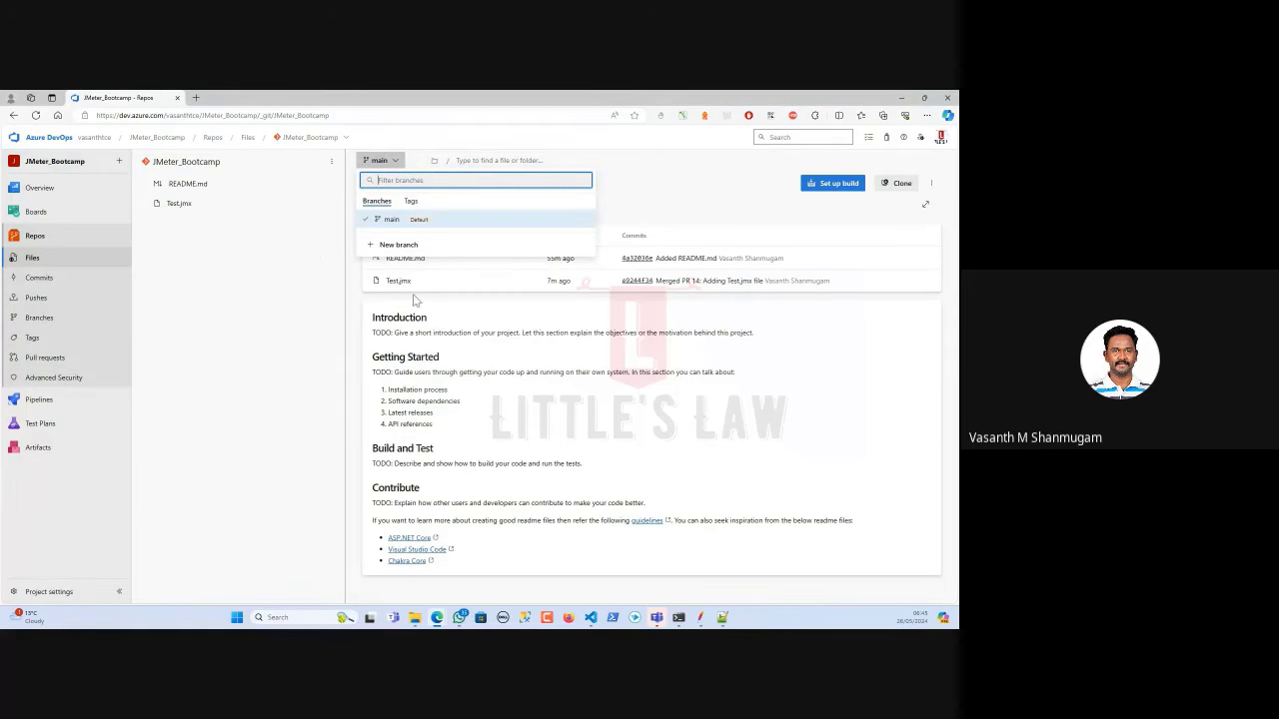
left_click(260, 351)
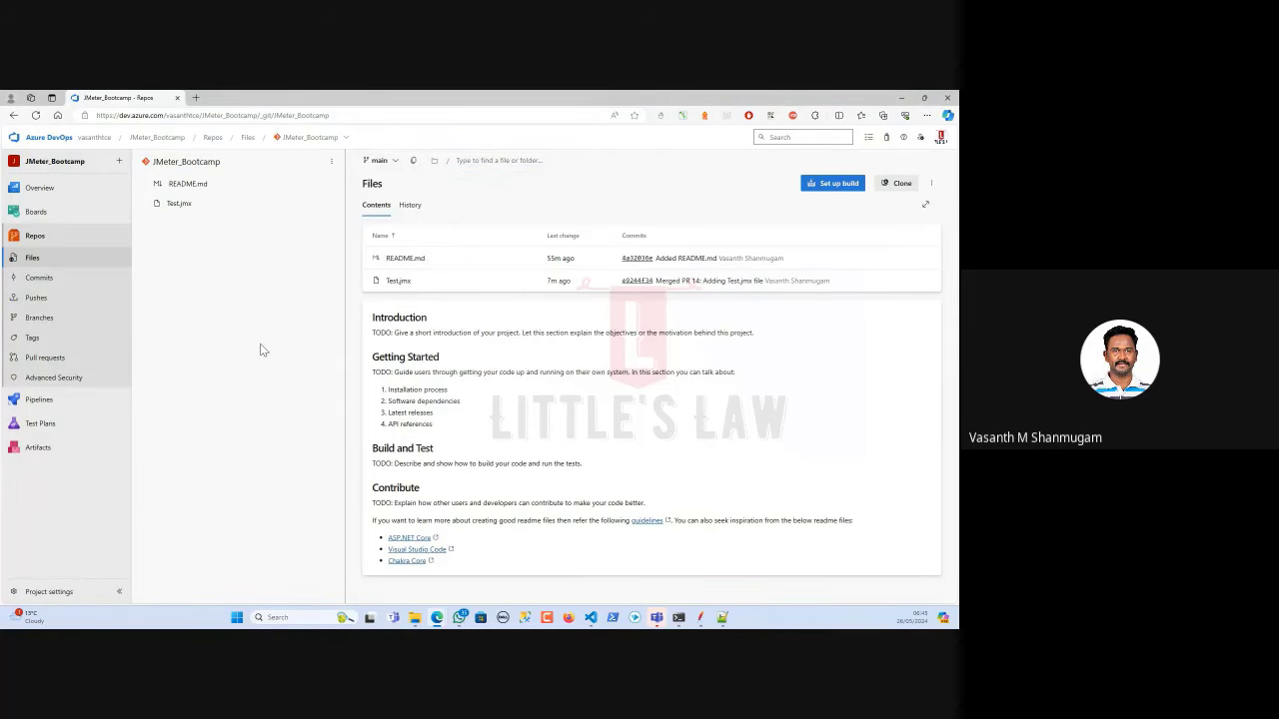
left_click(50, 279)
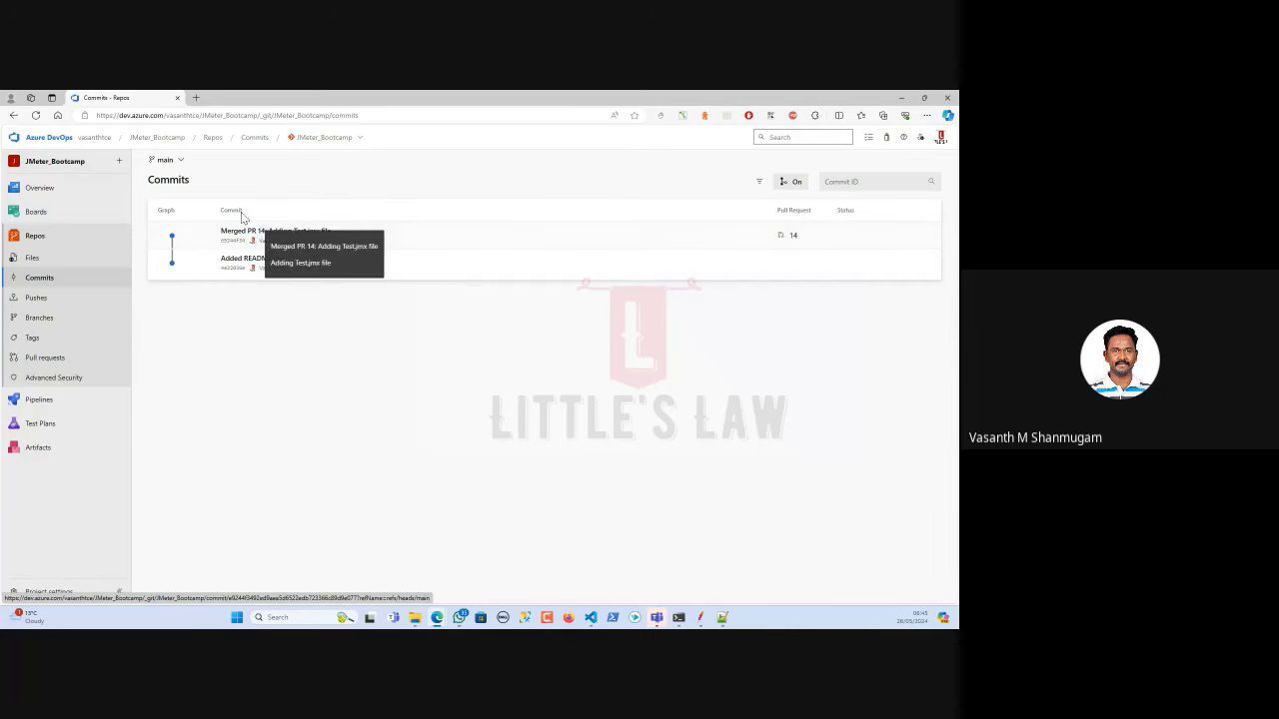
Check the Pushes page, the All, Stale and Mine branch filters, and Tags.
left_click(36, 300)
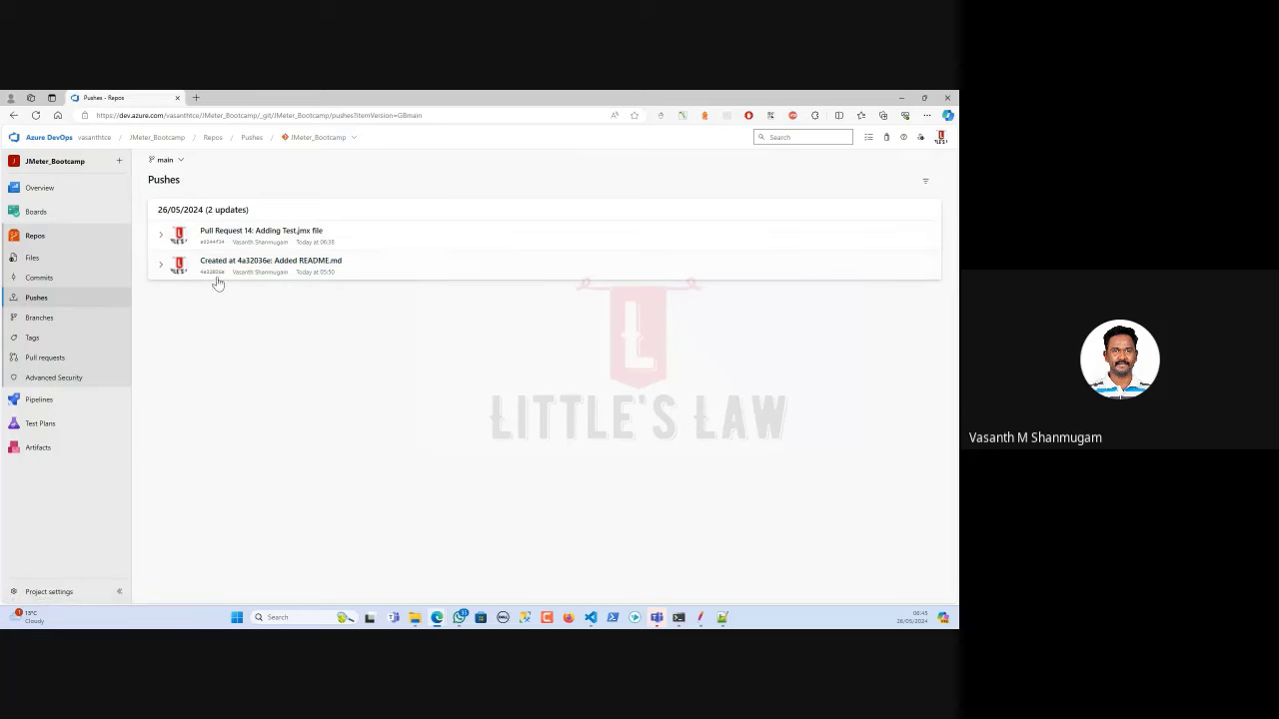
left_click(48, 320)
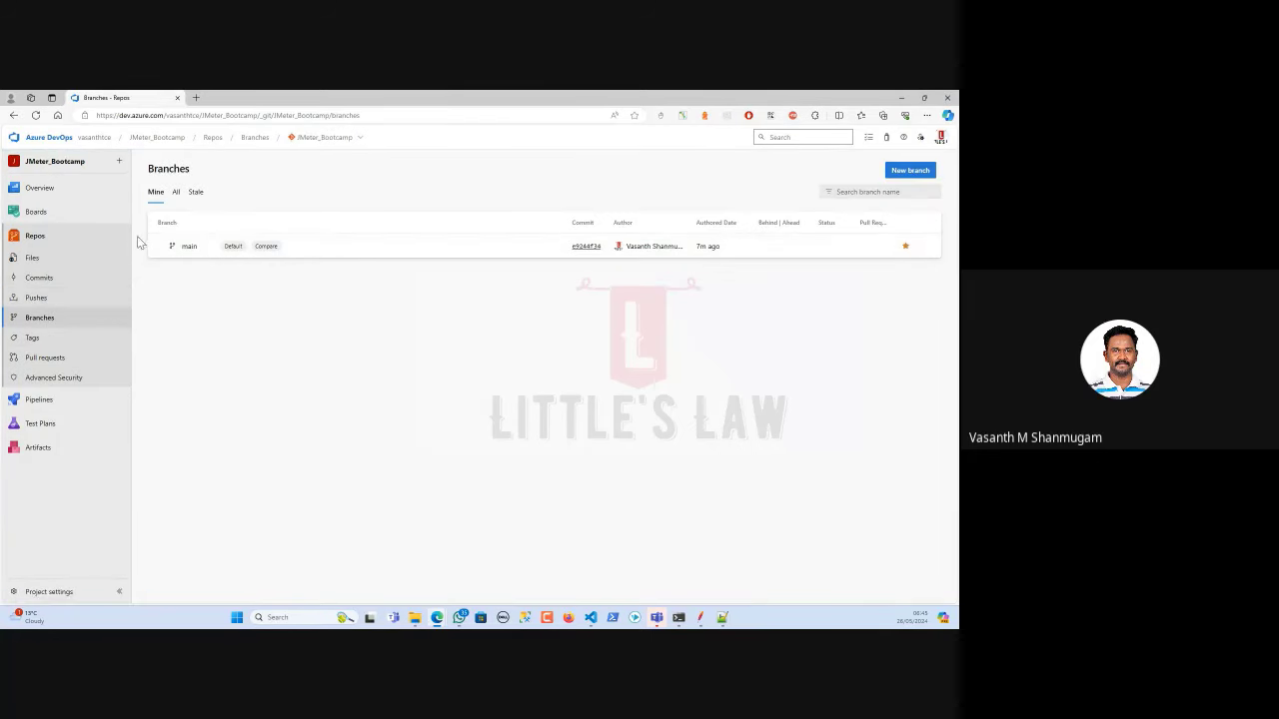
left_click(176, 195)
left_click(195, 193)
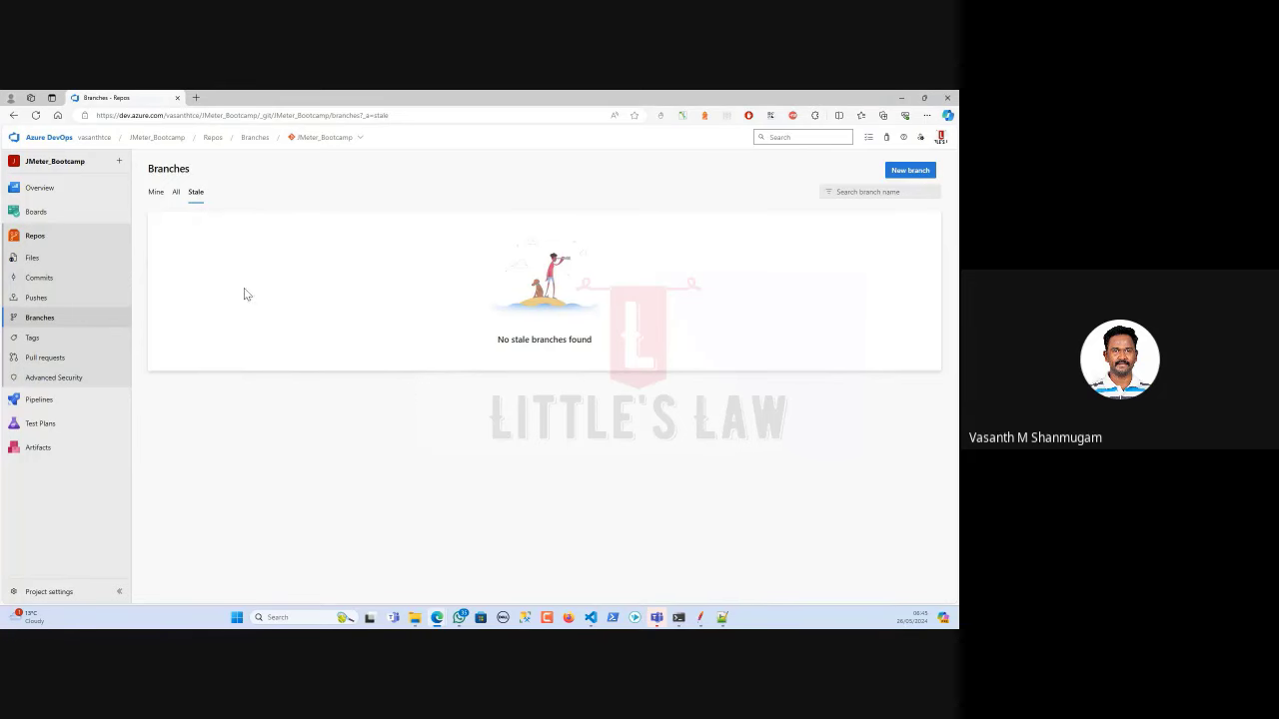
left_click(158, 196)
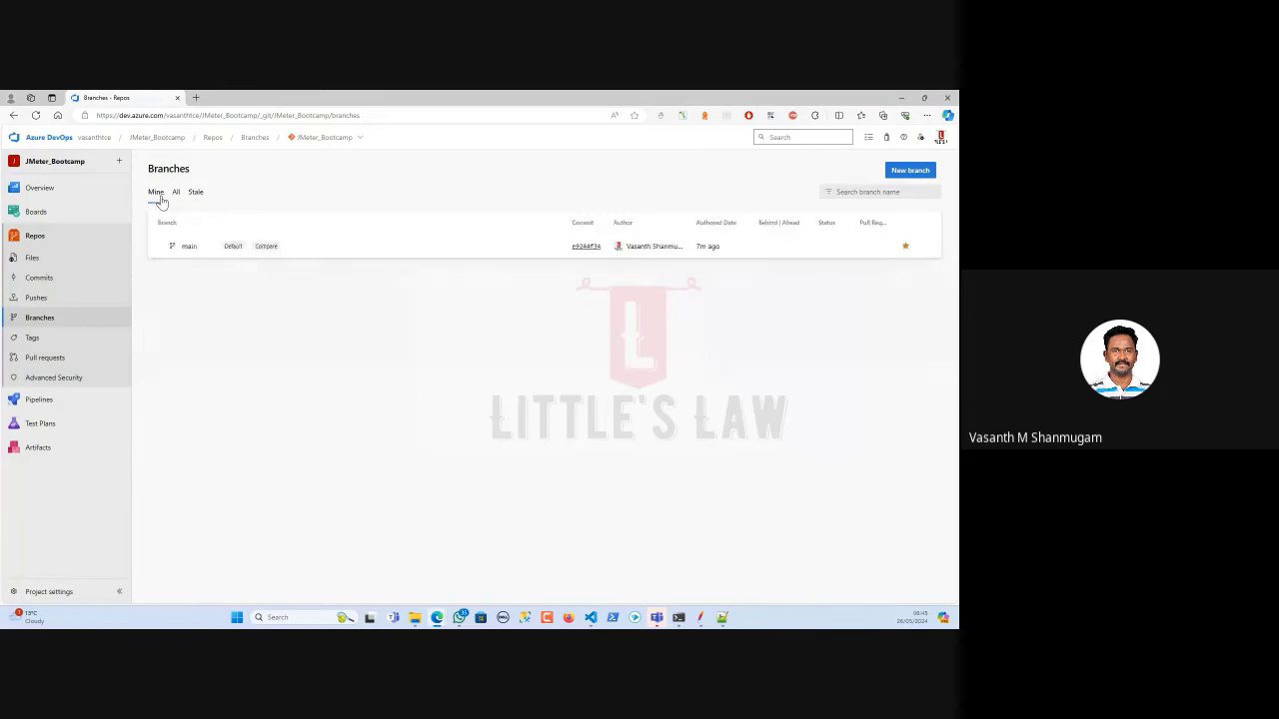
left_click(45, 345)
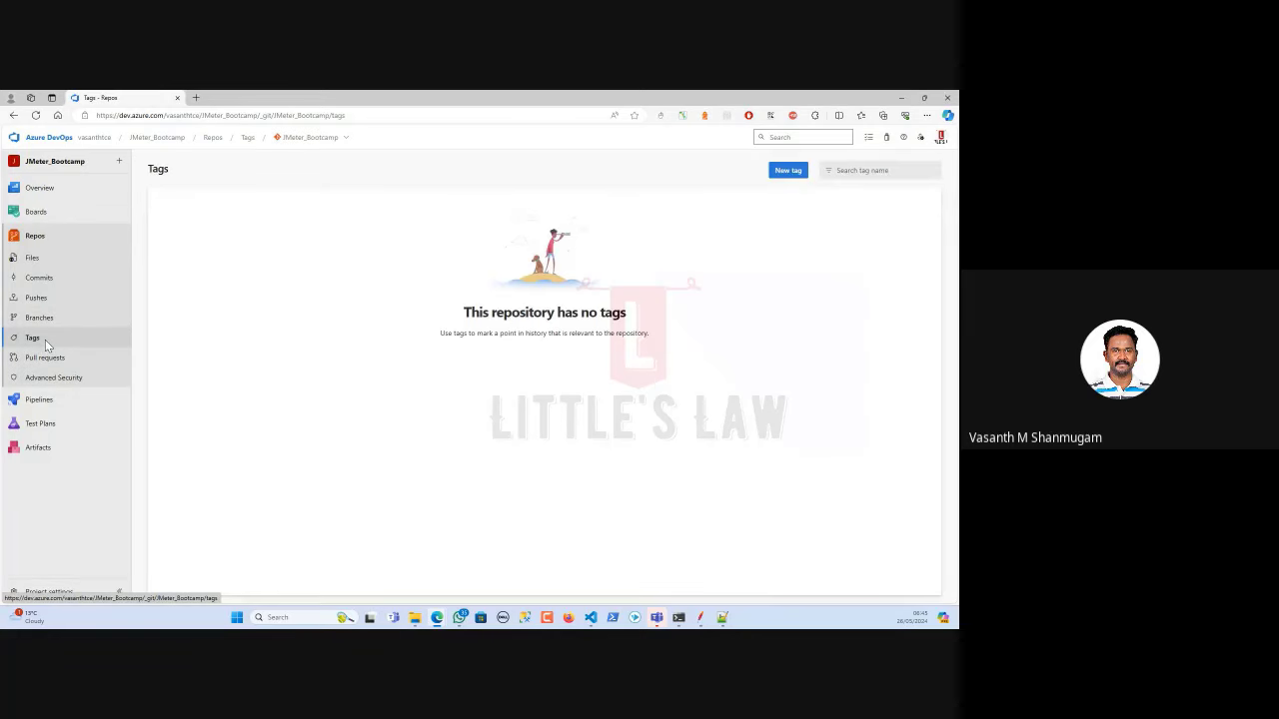
View pull requests under the Active, Completed and Abandoned tabs and the personal filters.
left_click(44, 359)
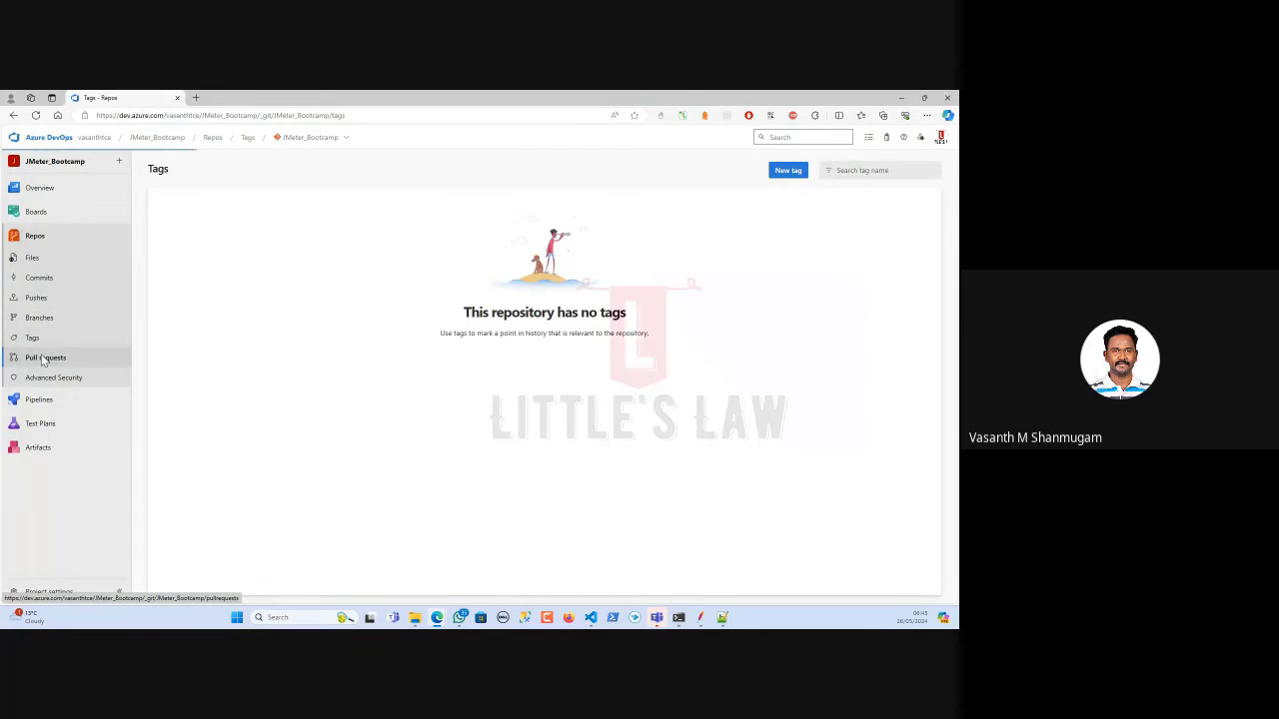
left_click(184, 196)
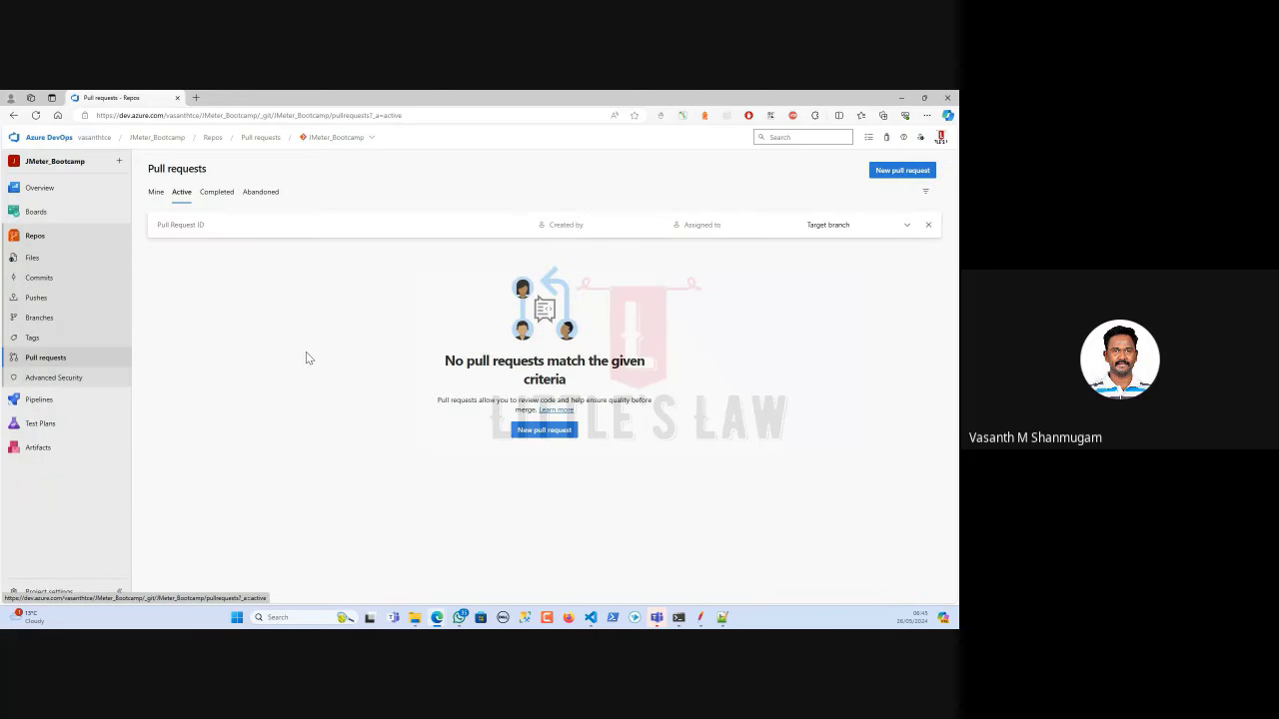
left_click(223, 195)
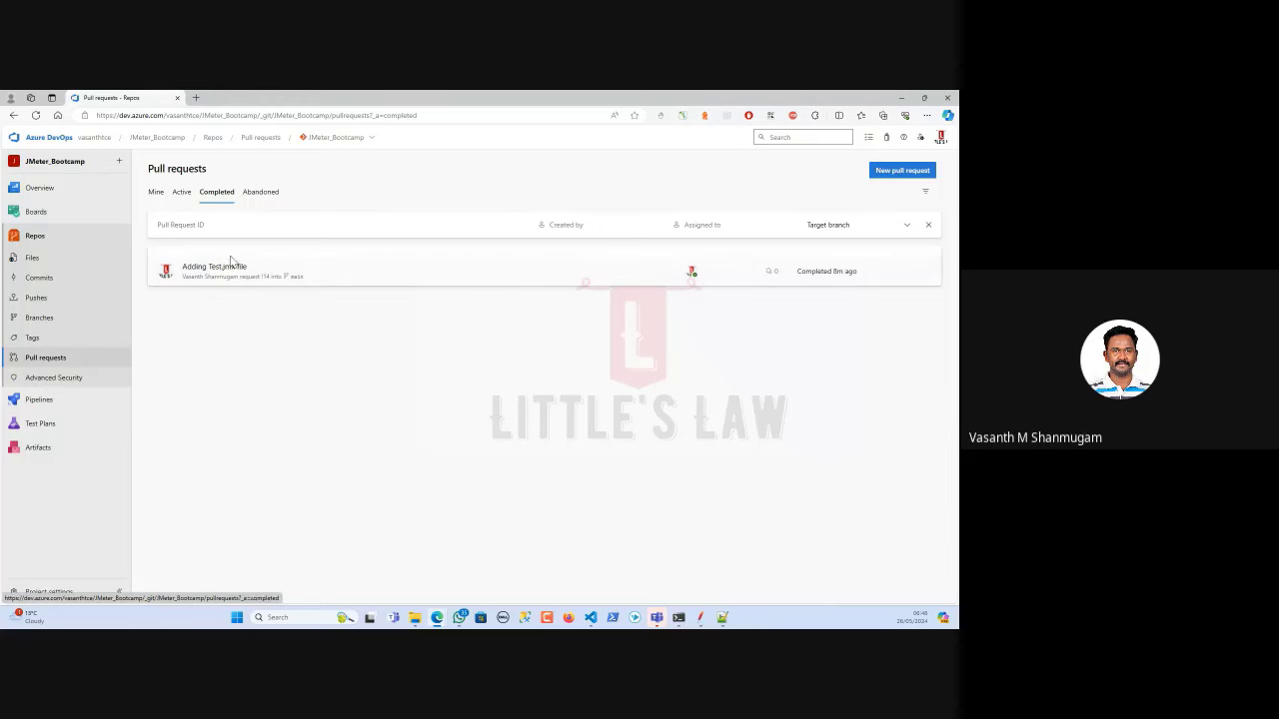
left_click(262, 195)
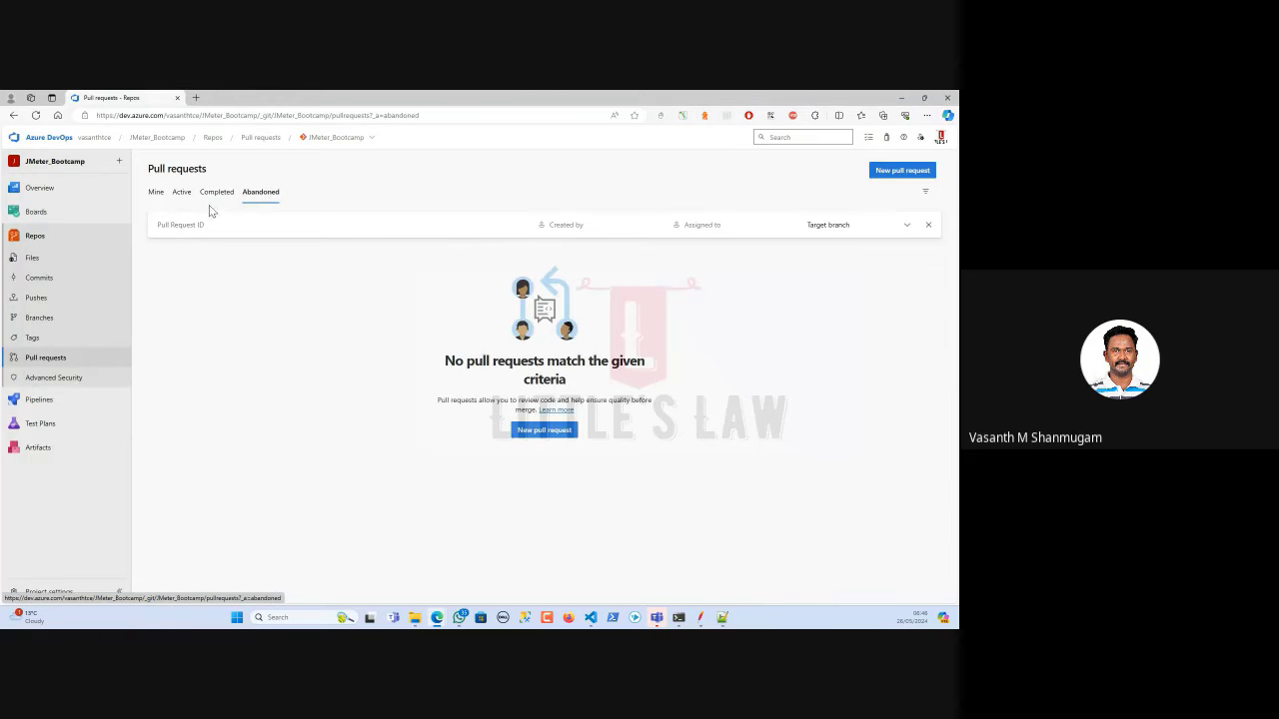
left_click(216, 192)
left_click(156, 192)
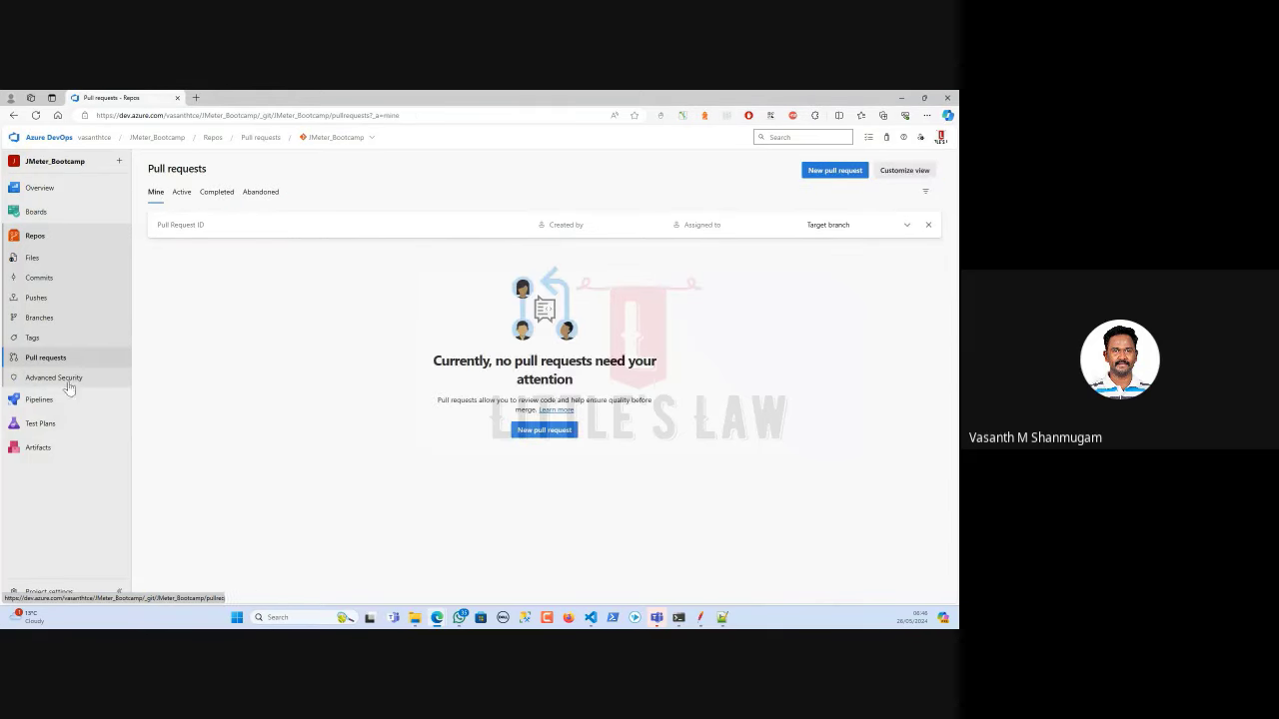
mouse_move(38, 402)
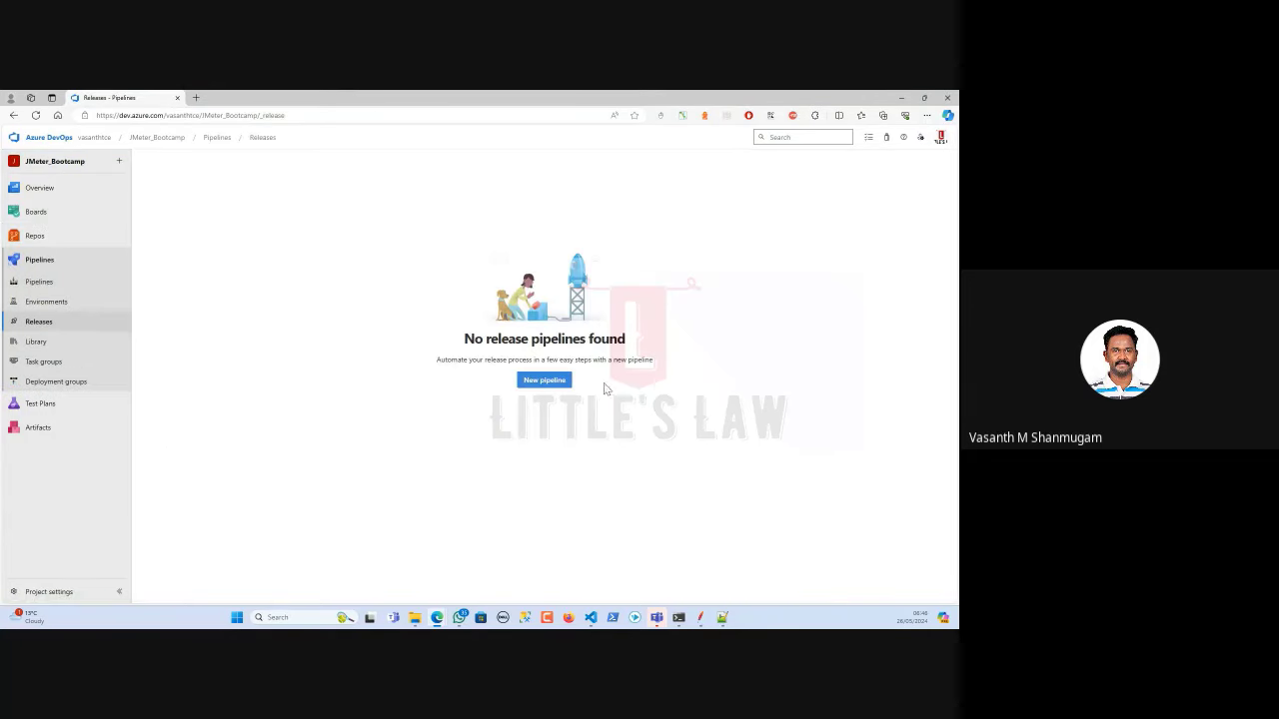
Create a new release pipeline, dismiss the template choices, and open the Add an artifact form.
left_click(541, 382)
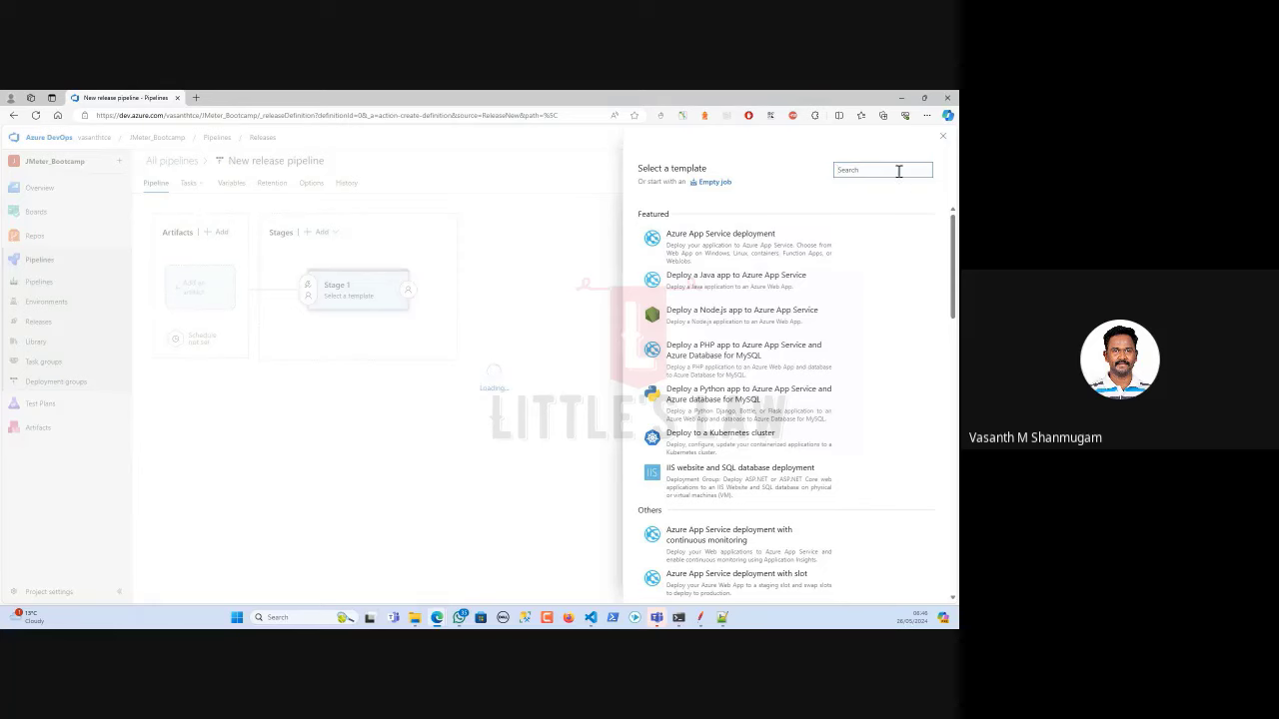
left_click(944, 139)
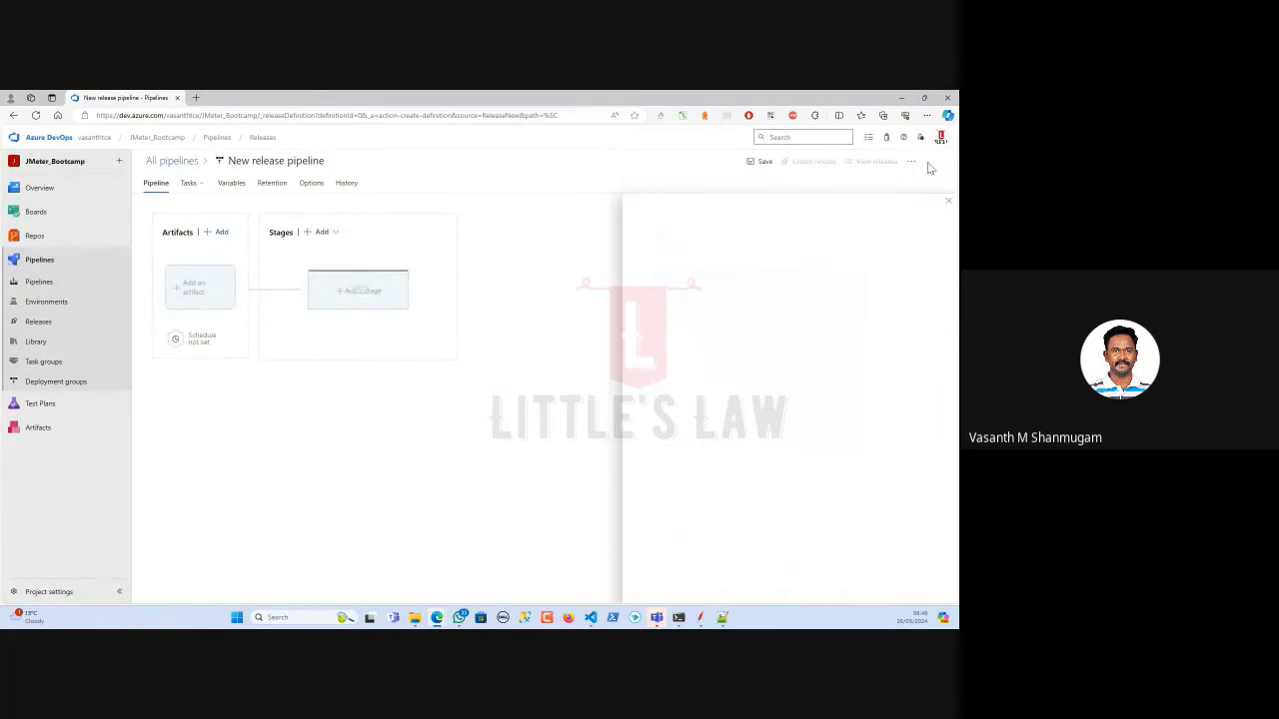
left_click(197, 317)
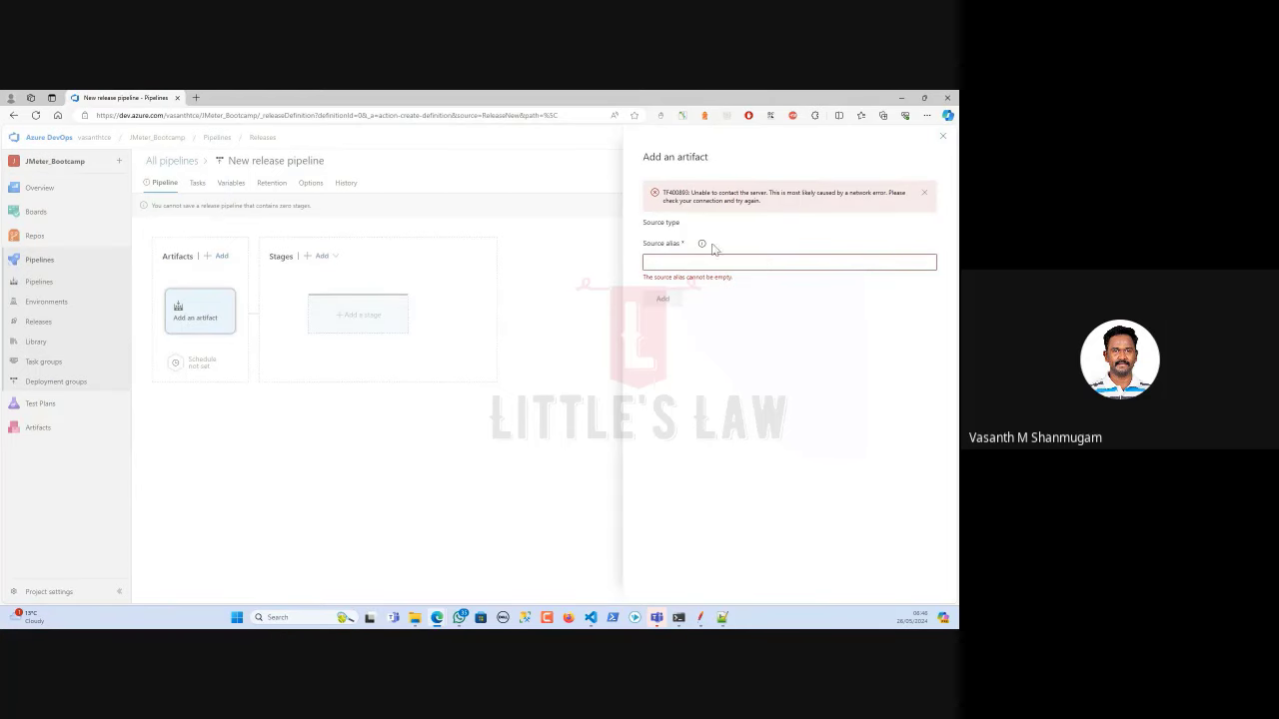
left_click(944, 137)
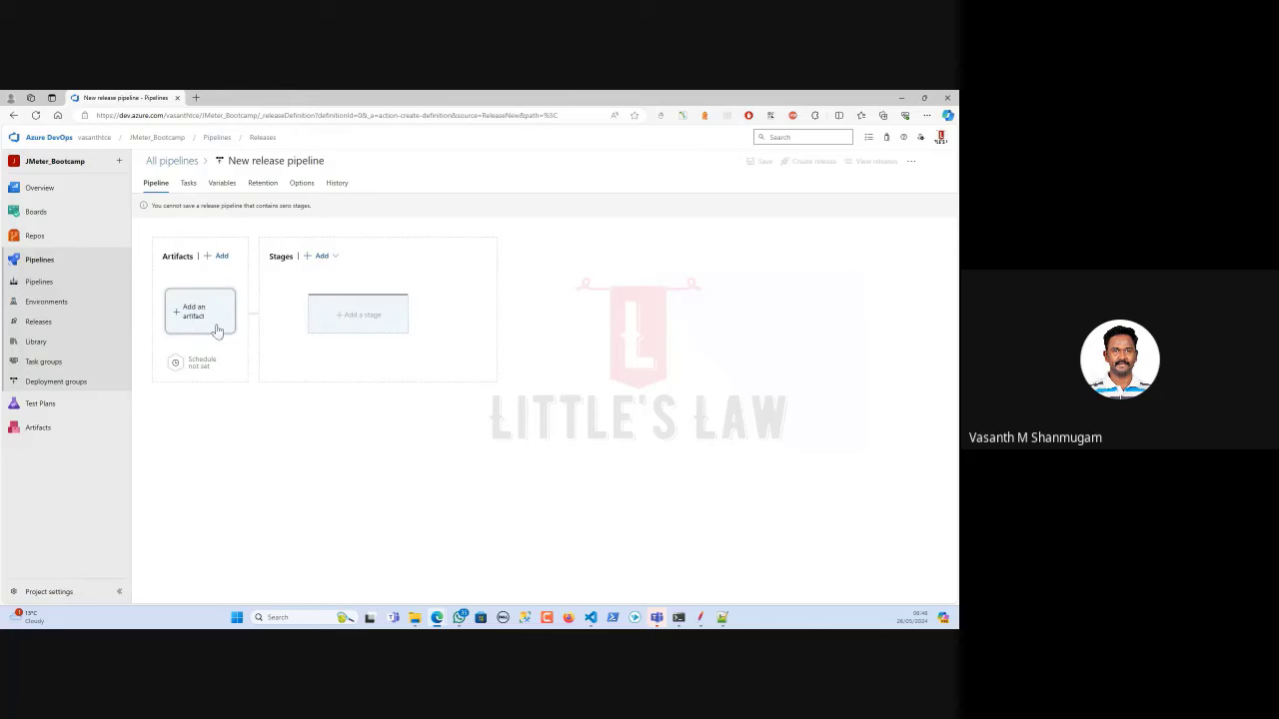
left_click(183, 316)
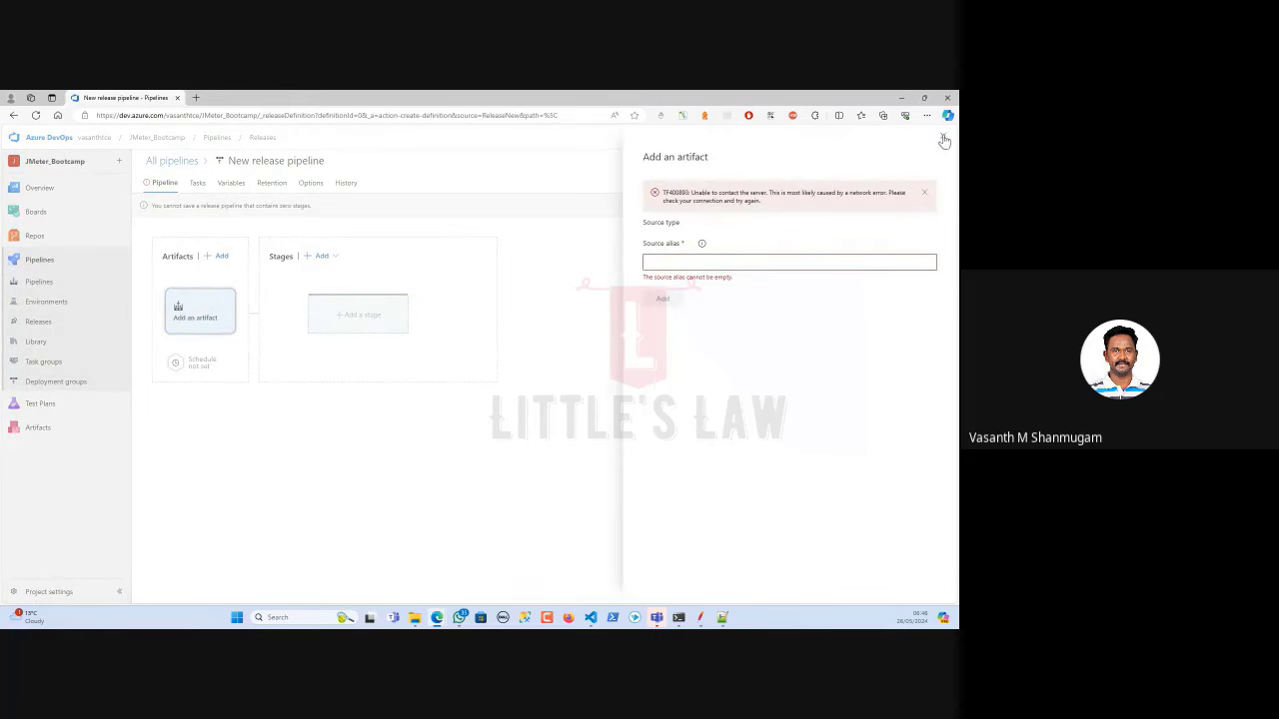
left_click(943, 137)
left_click(219, 255)
Add a trial stage using an Empty job, then close its properties panel.
left_click(942, 137)
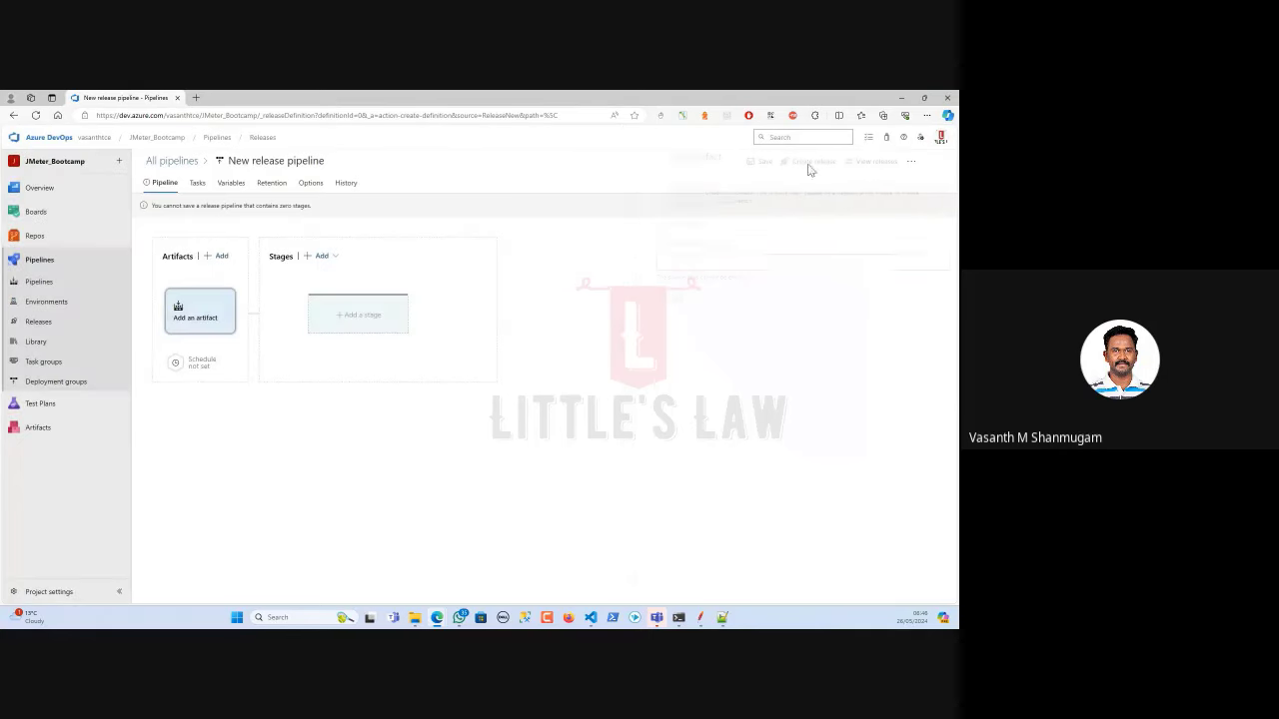
left_click(363, 314)
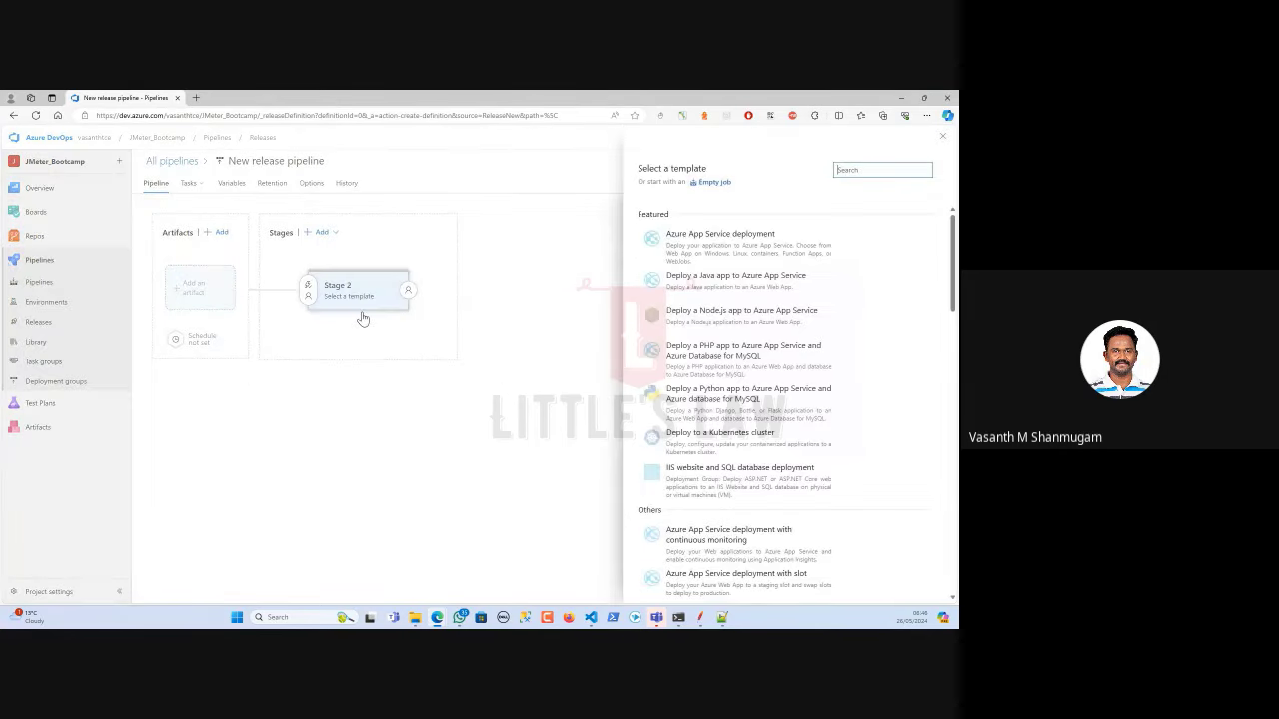
left_click(713, 182)
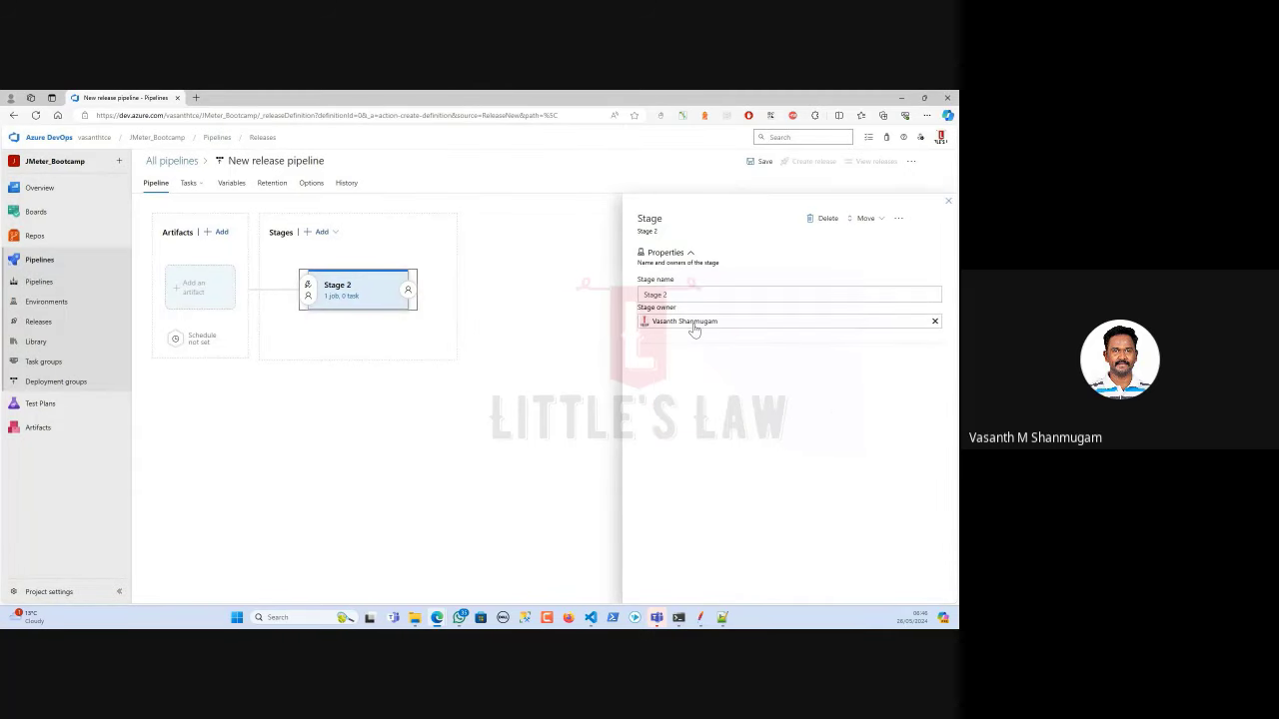
left_click(695, 330)
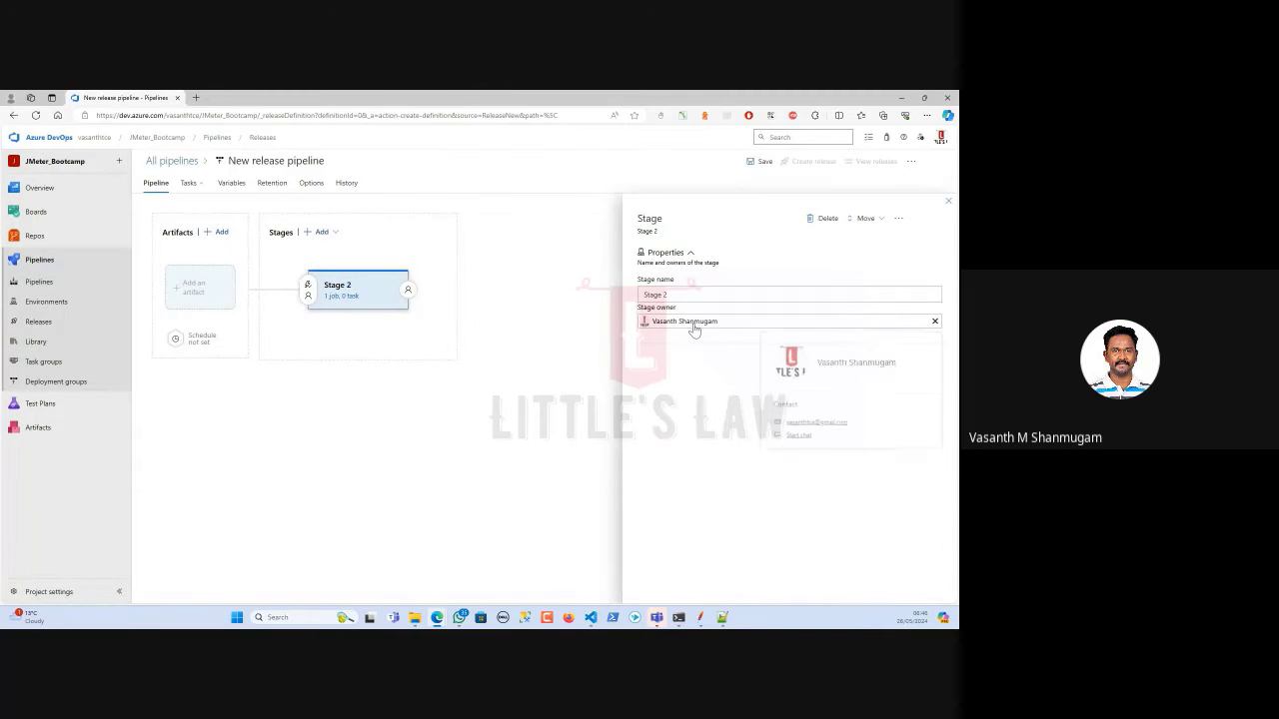
left_click(950, 206)
Reload the page, discarding unsaved changes, to get a fresh empty pipeline draft.
left_click(190, 290)
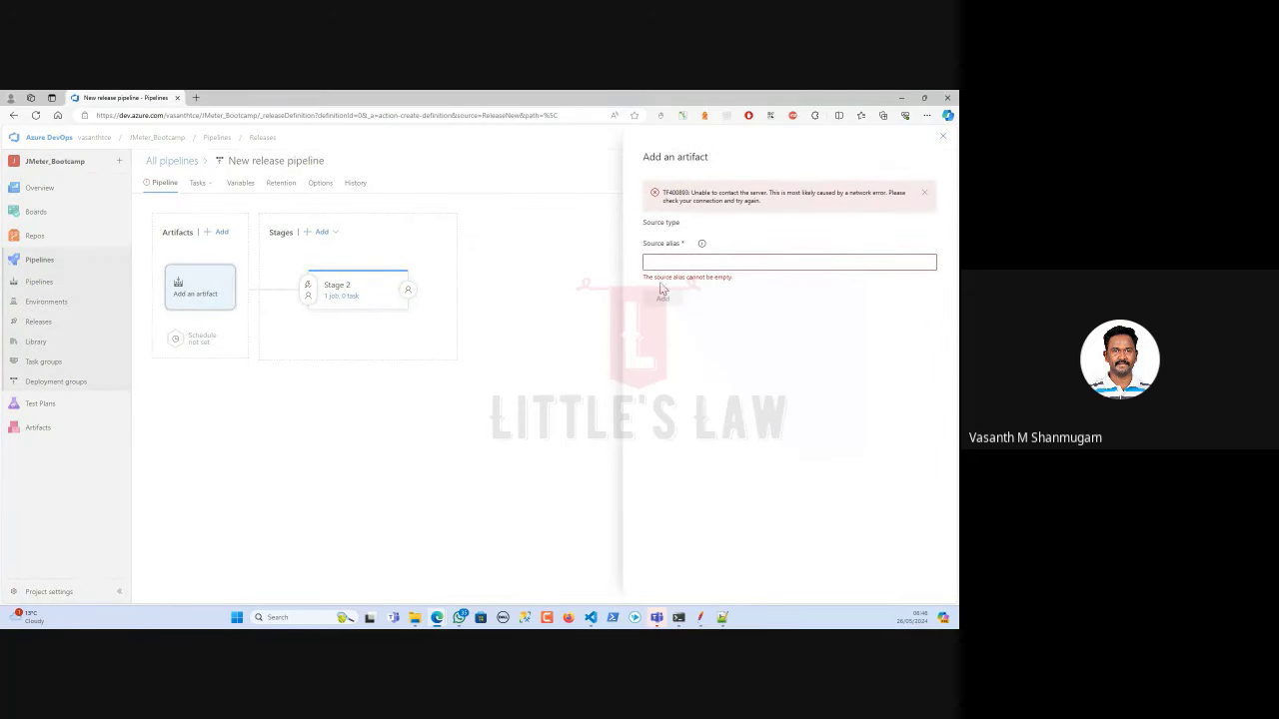
left_click(923, 192)
left_click(943, 137)
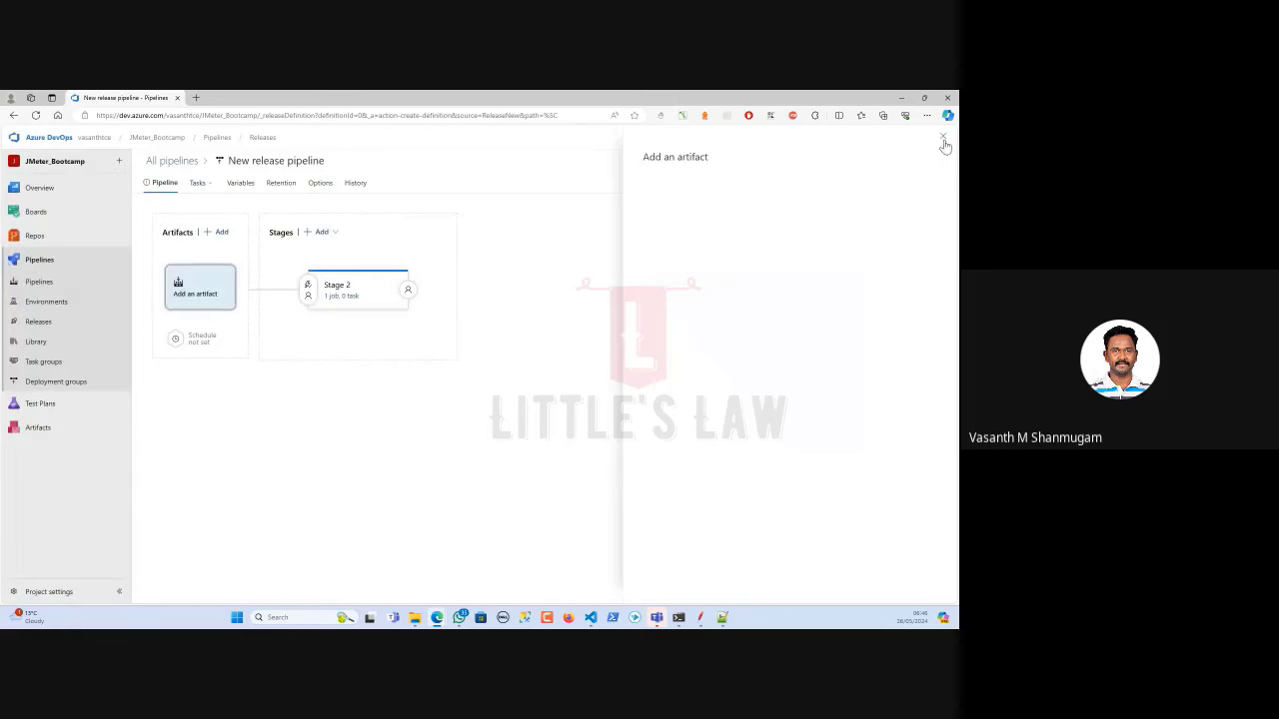
left_click(35, 115)
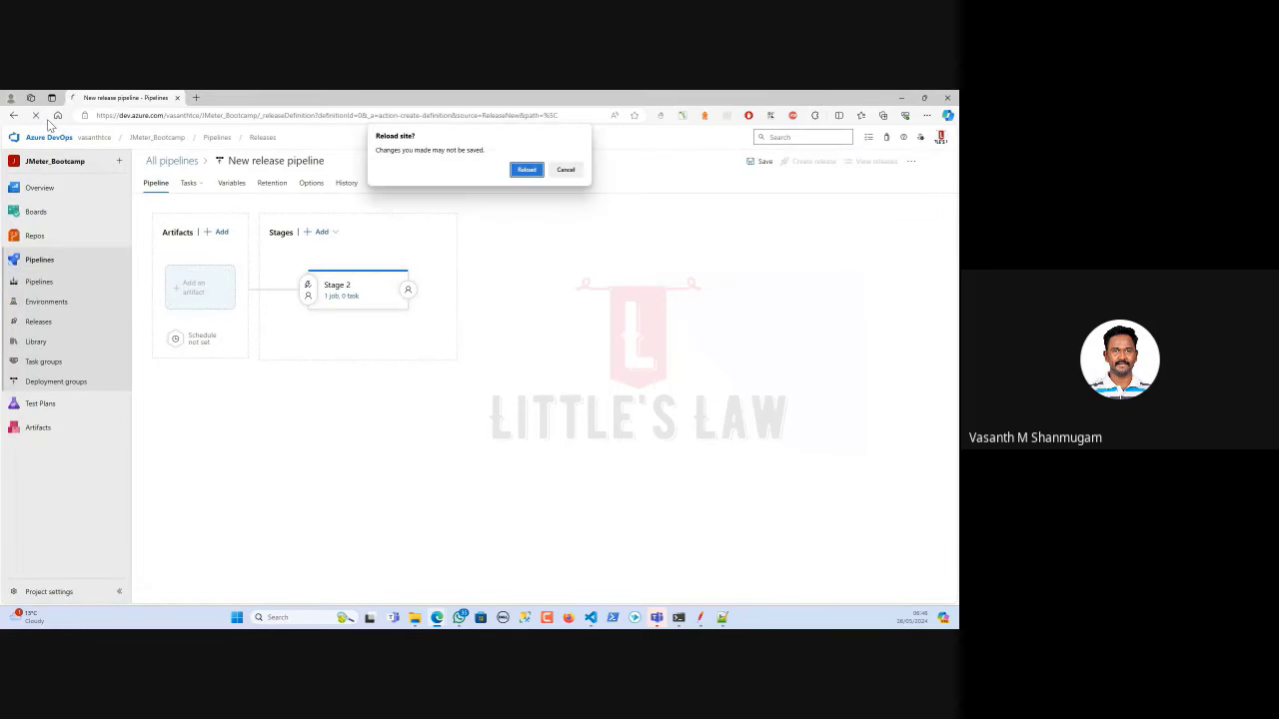
left_click(525, 170)
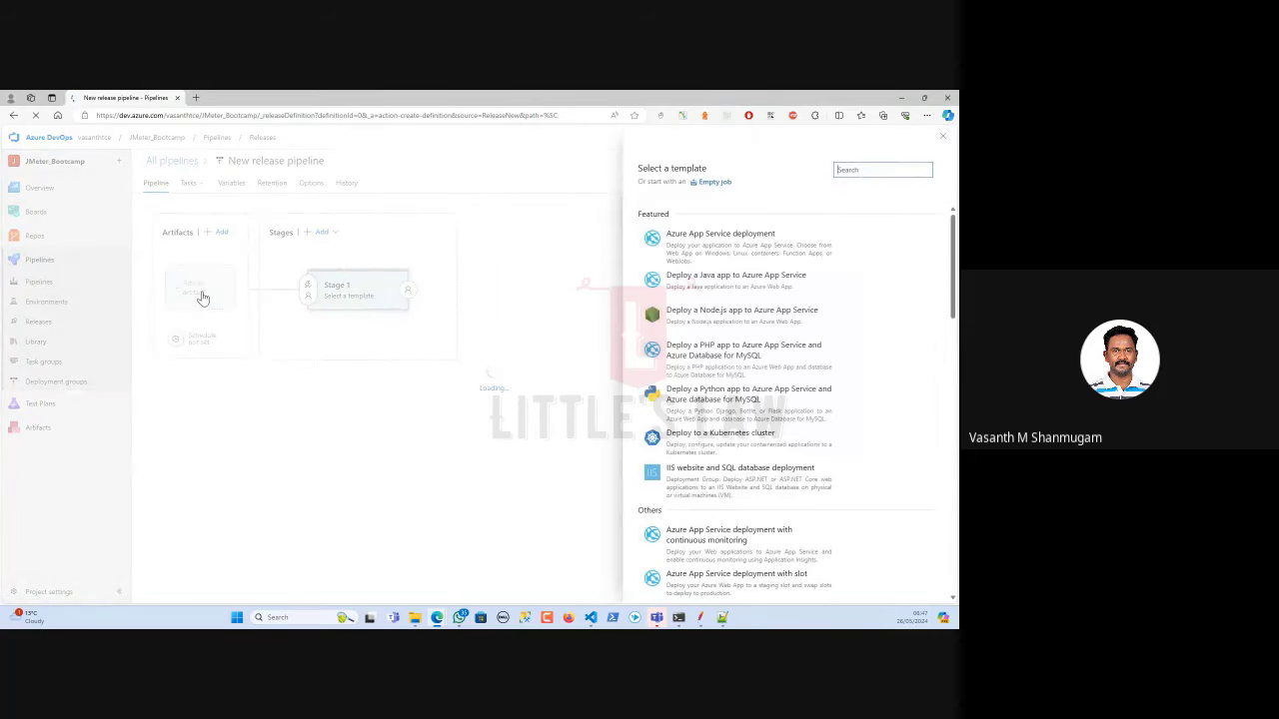
left_click(943, 136)
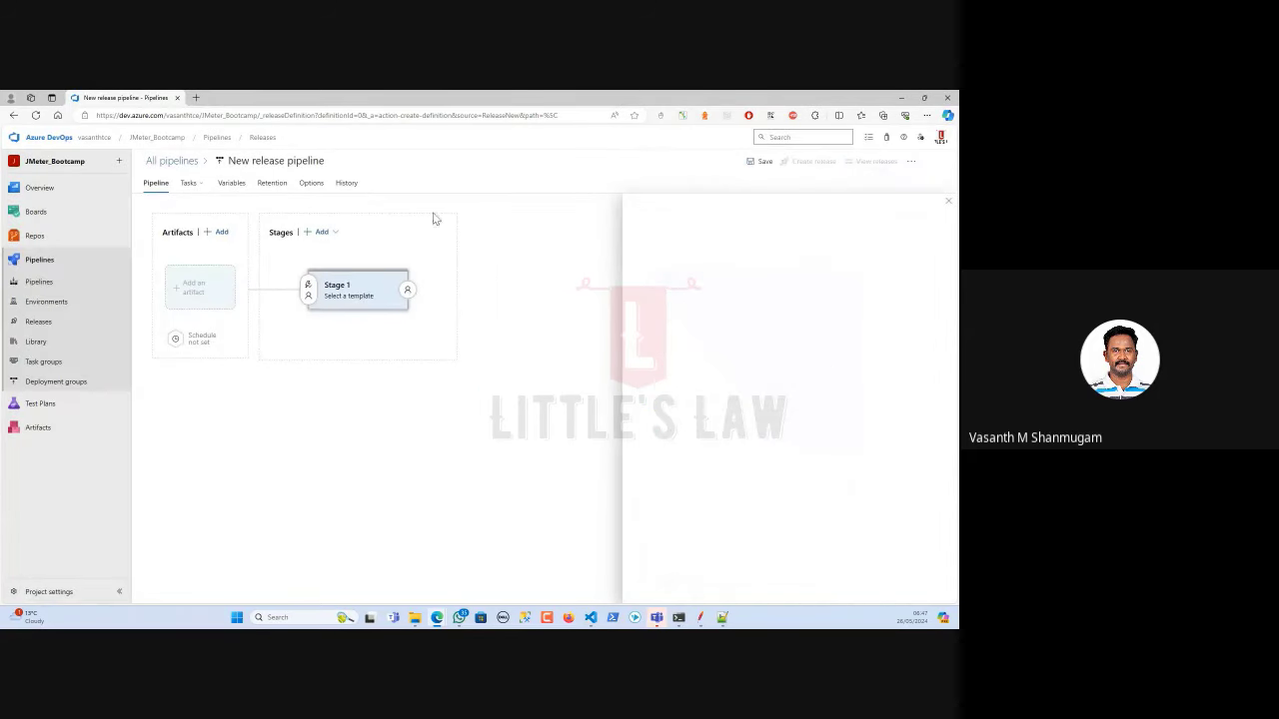
Reveal the 5 more artifact types and try Azure Repos, GitHub, TFVC and Azure Artifacts.
left_click(190, 305)
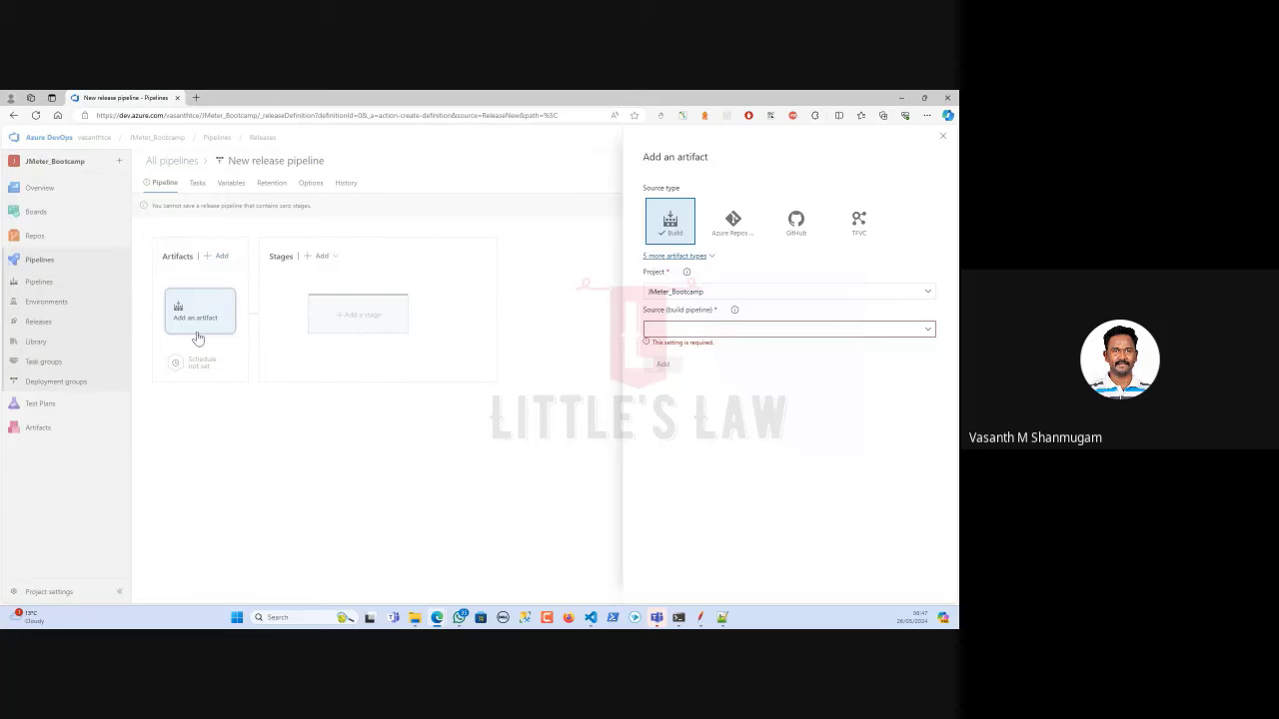
left_click(697, 257)
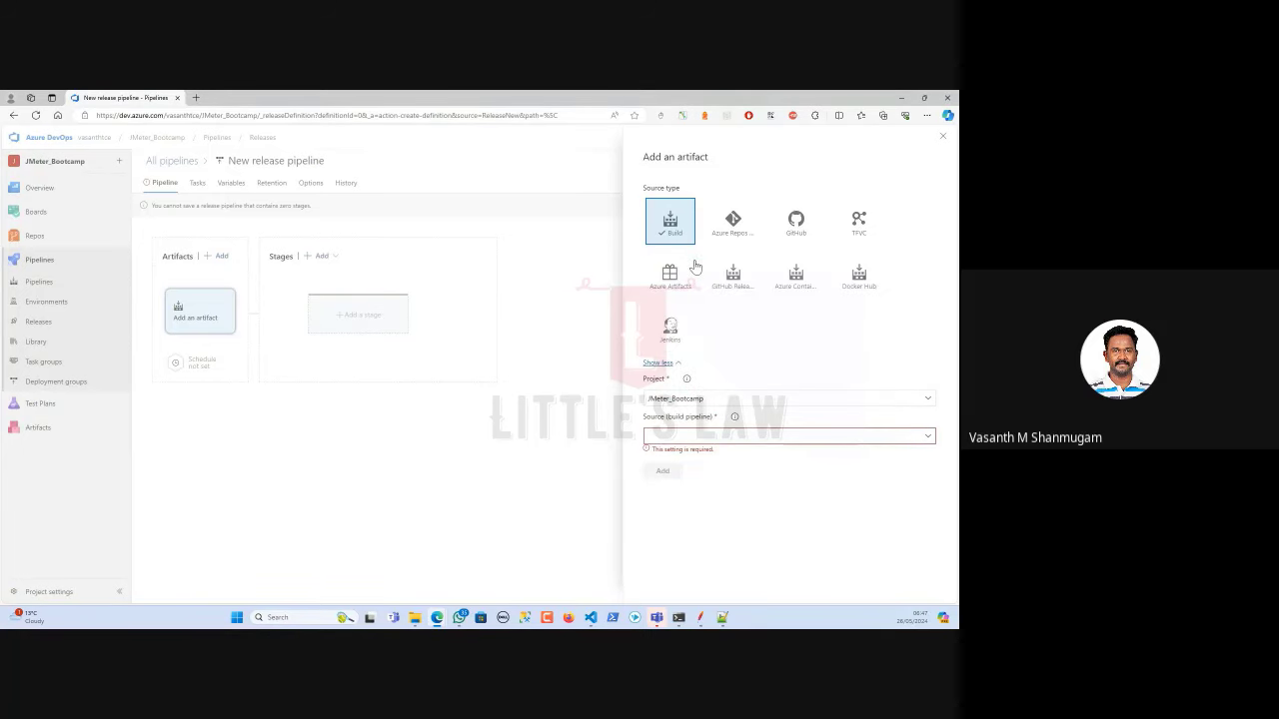
left_click(732, 225)
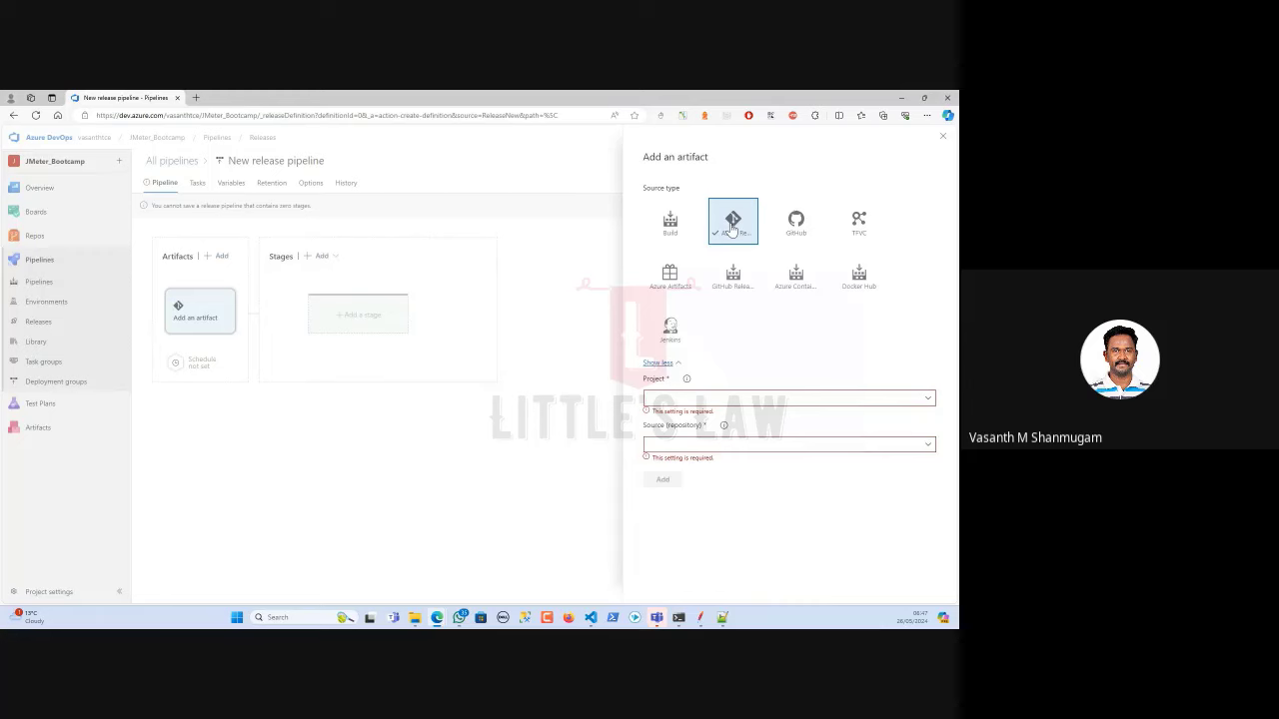
left_click(797, 228)
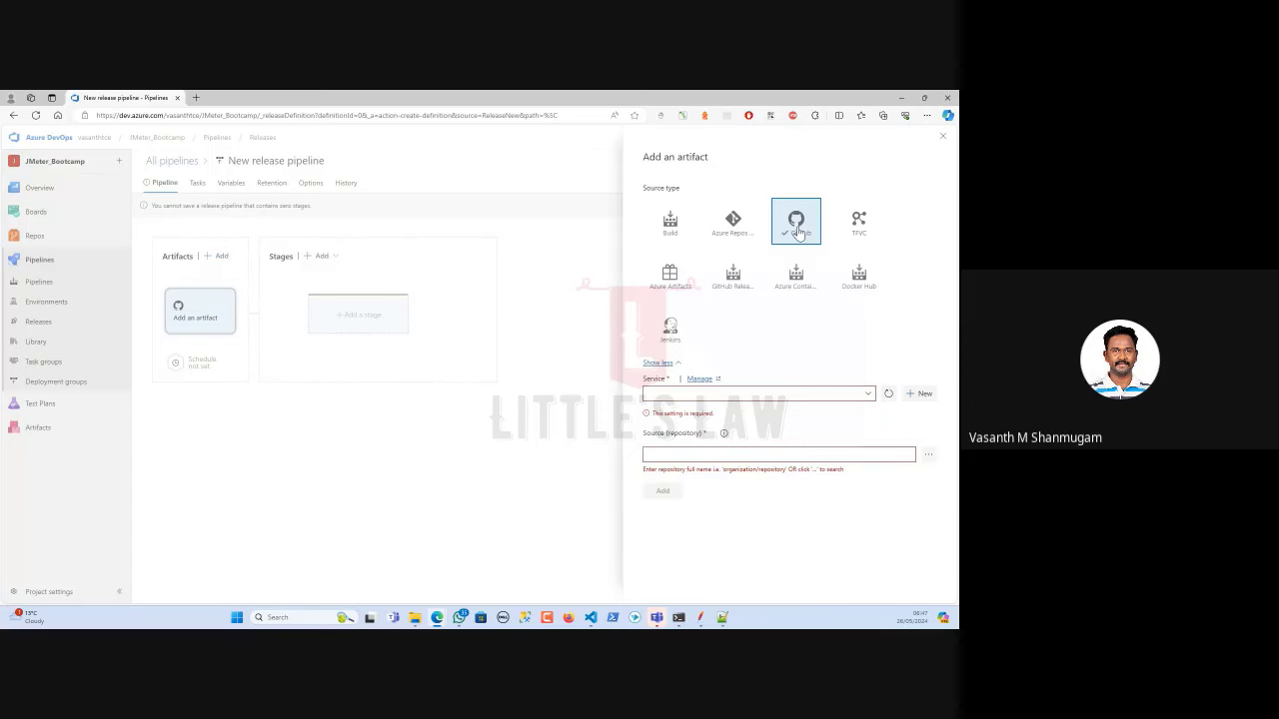
left_click(861, 233)
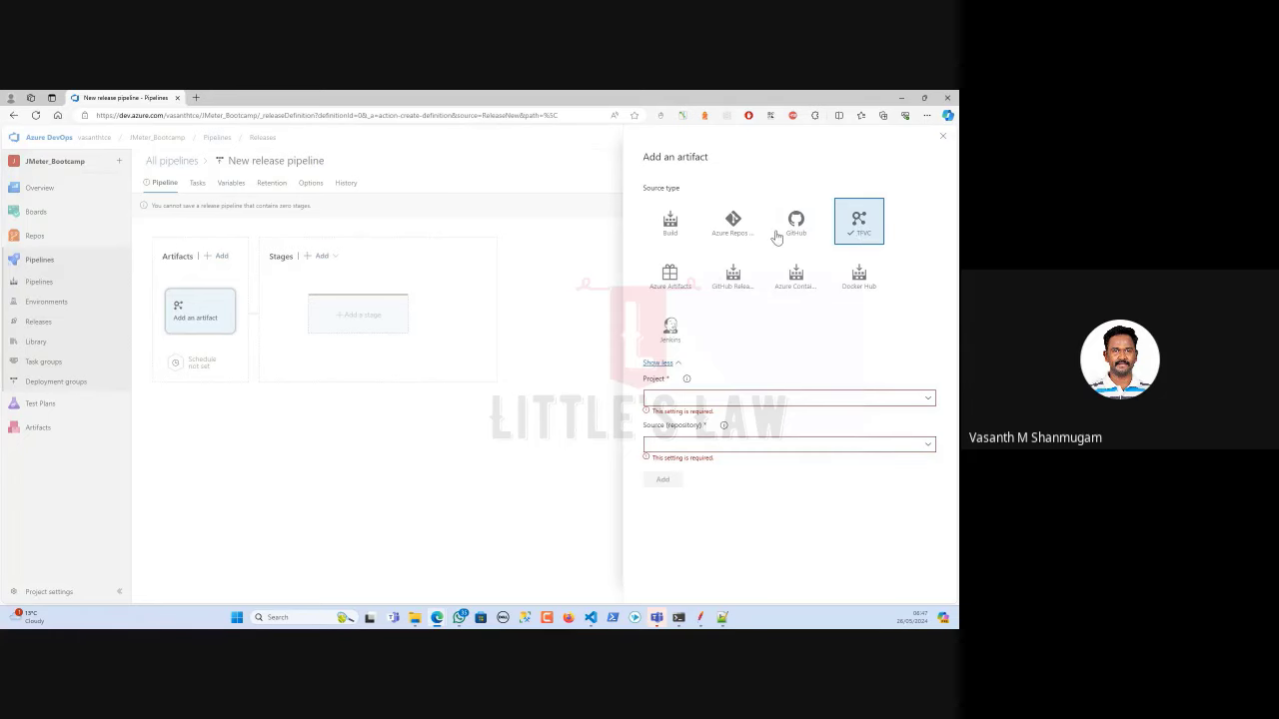
left_click(675, 286)
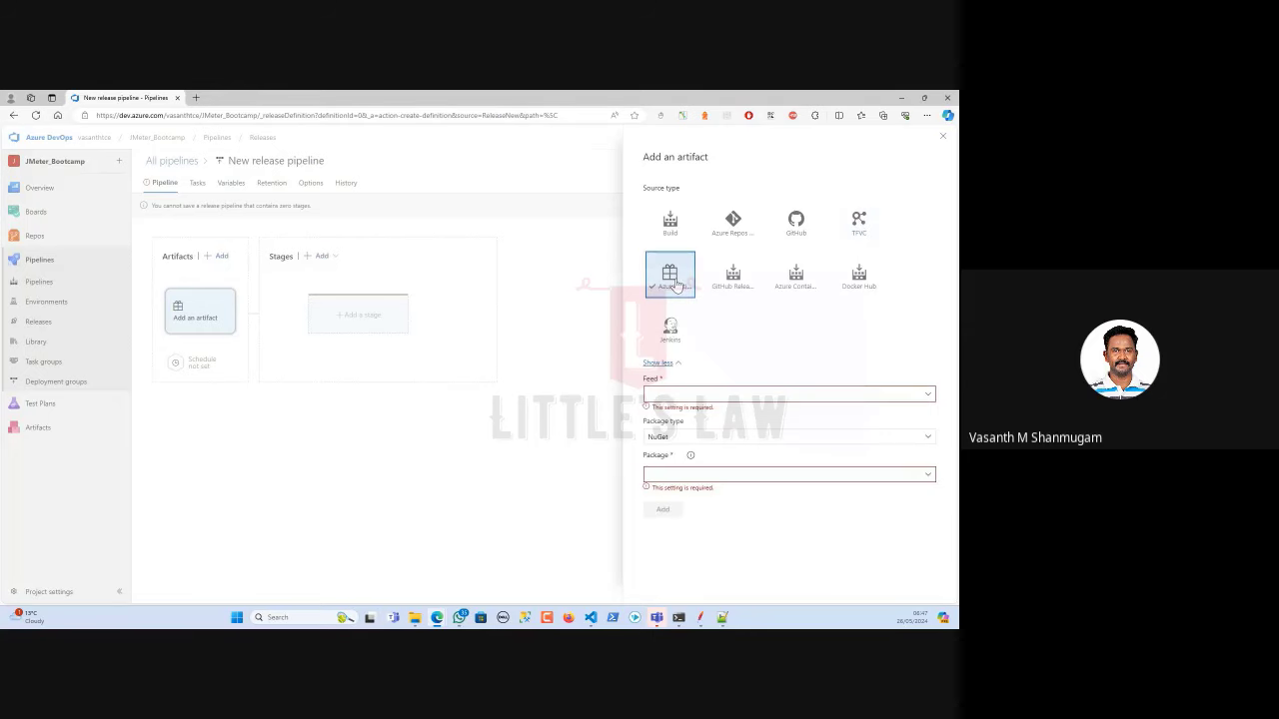
Try GitHub Releases, Azure Container Registry and Docker Hub, settling on Jenkins with no service connection available.
left_click(732, 282)
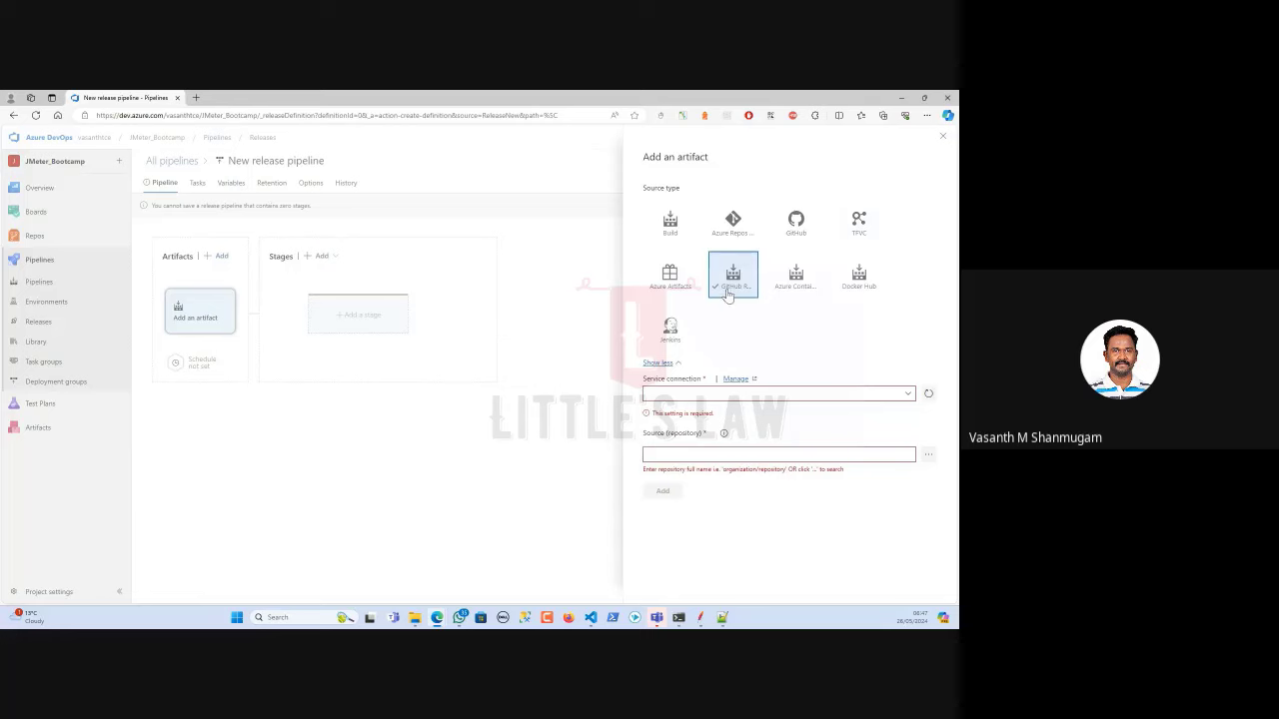
left_click(800, 288)
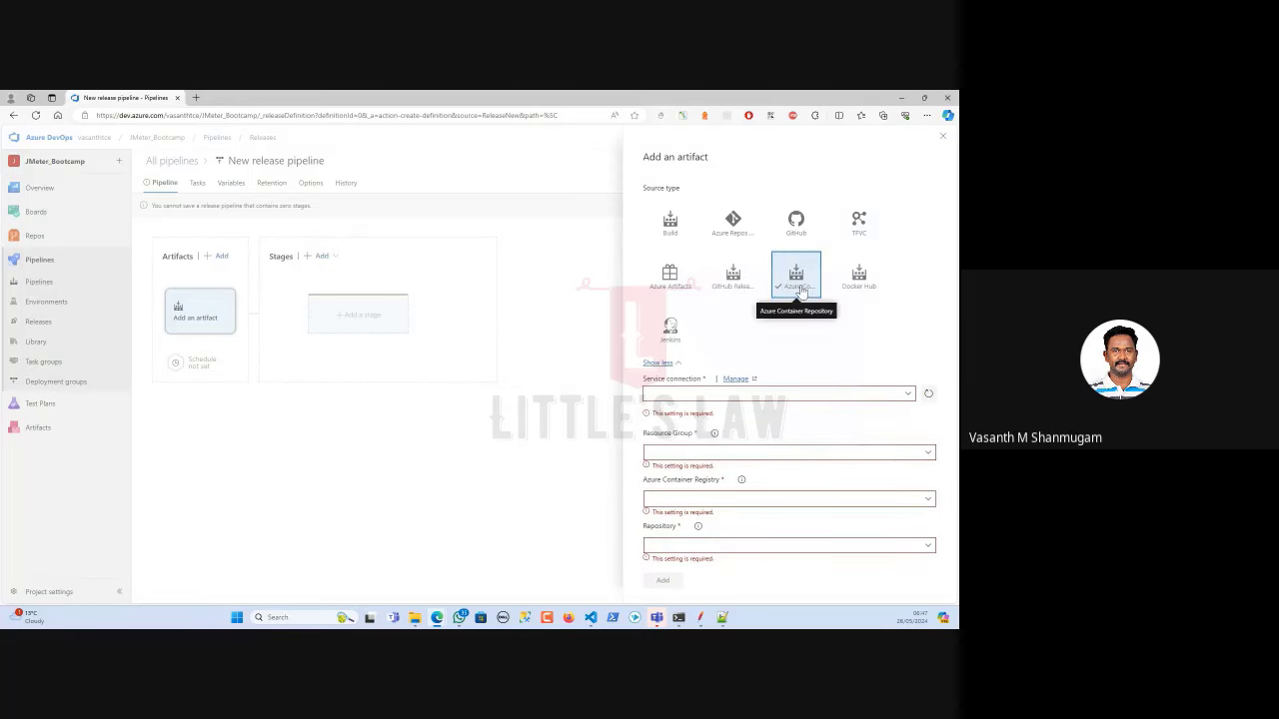
left_click(857, 286)
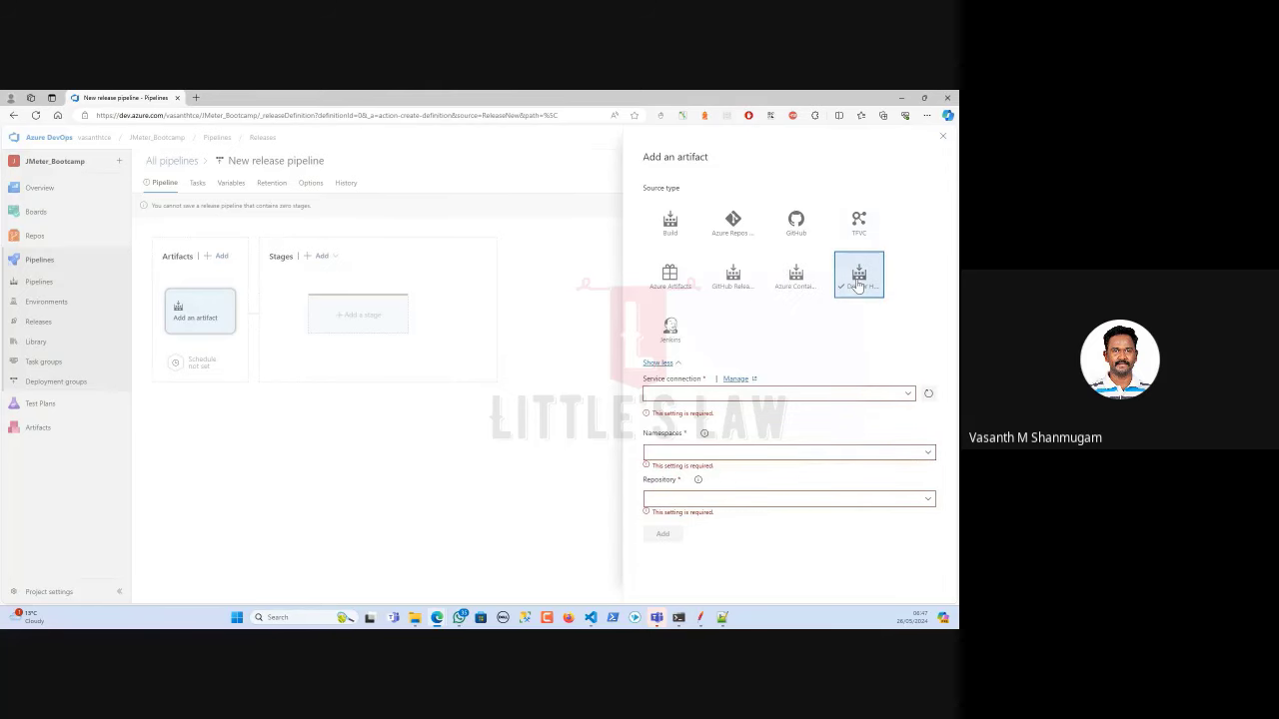
left_click(672, 330)
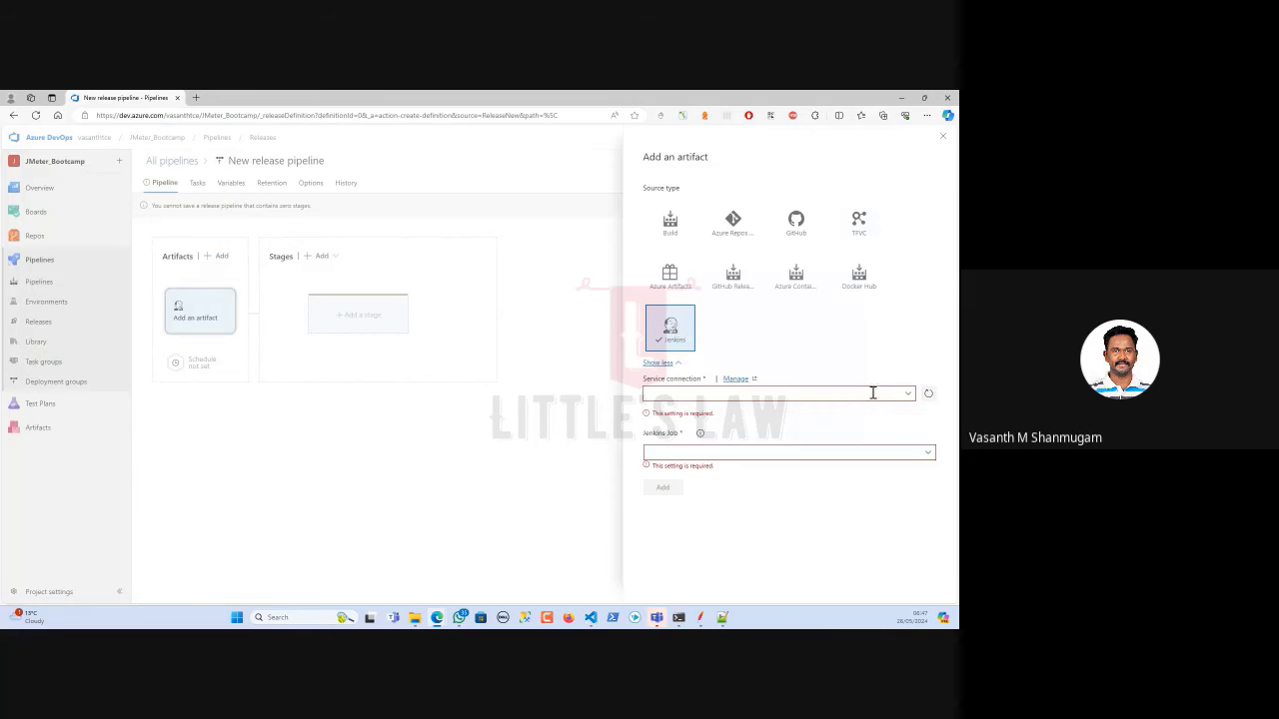
left_click(907, 394)
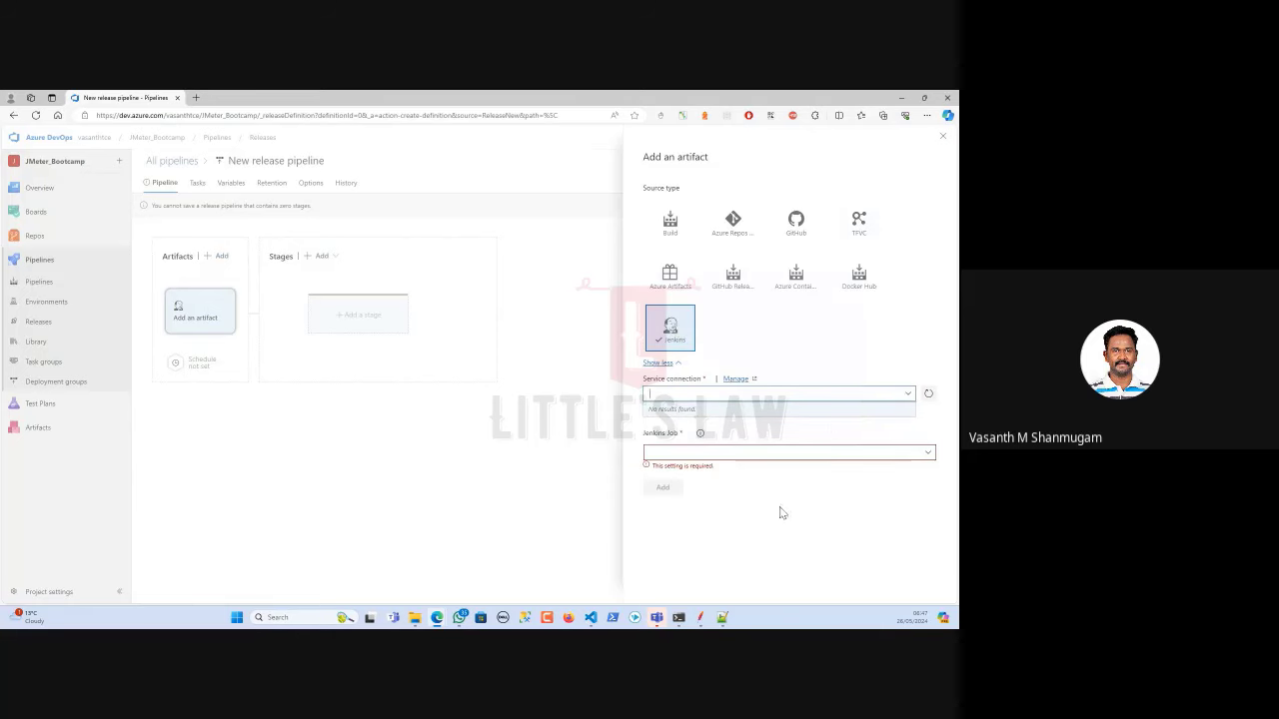
left_click(850, 516)
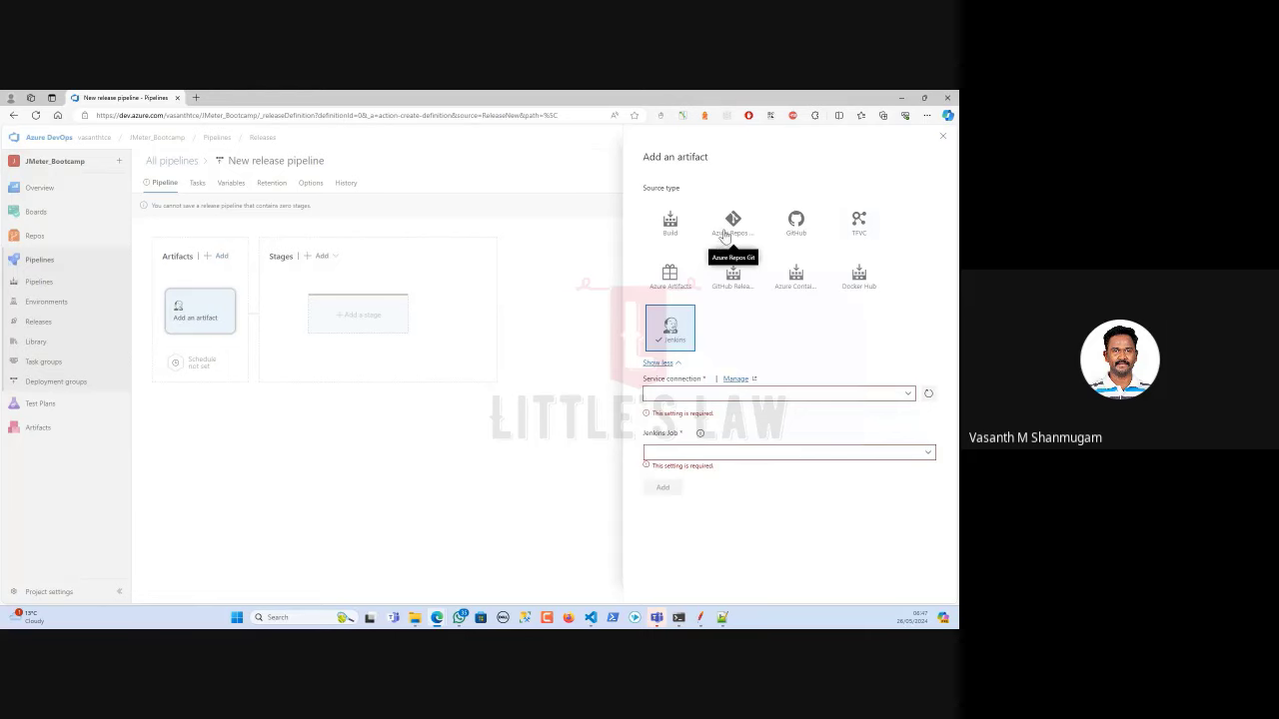
Set the artifact to Azure Repos with JMeter_Bootcamp project and repository and main as default branch.
left_click(734, 222)
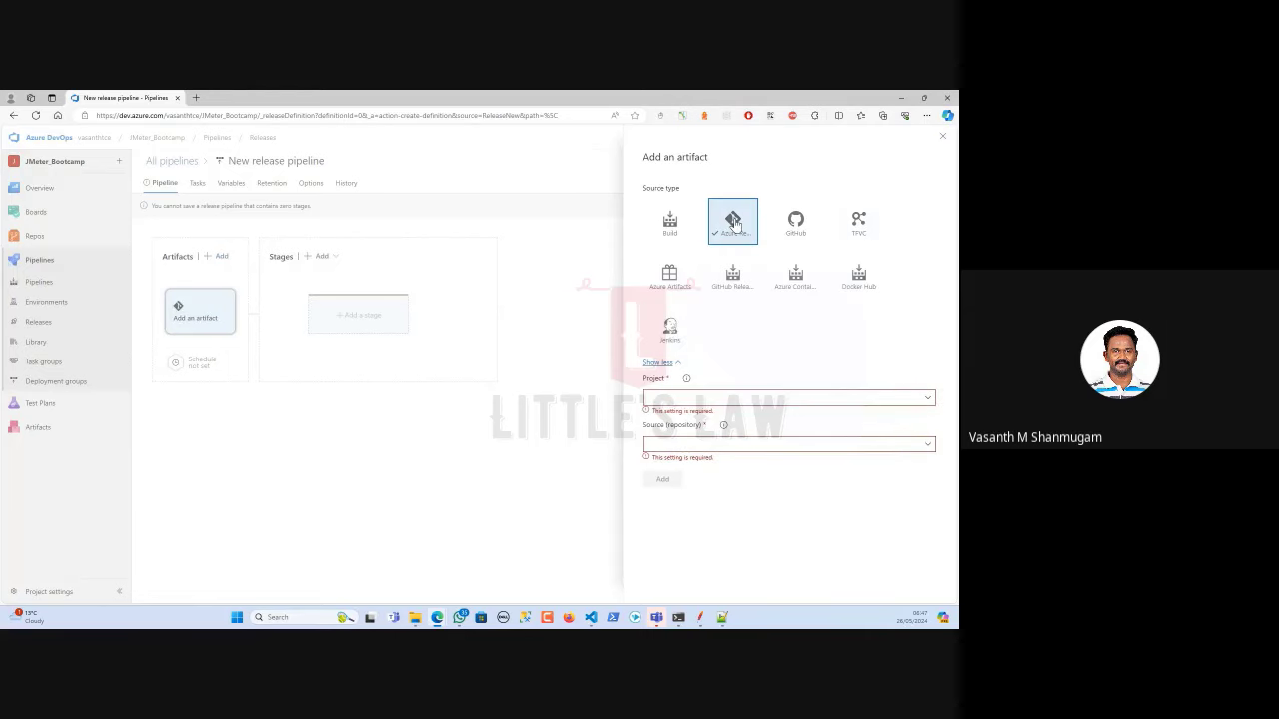
left_click(928, 404)
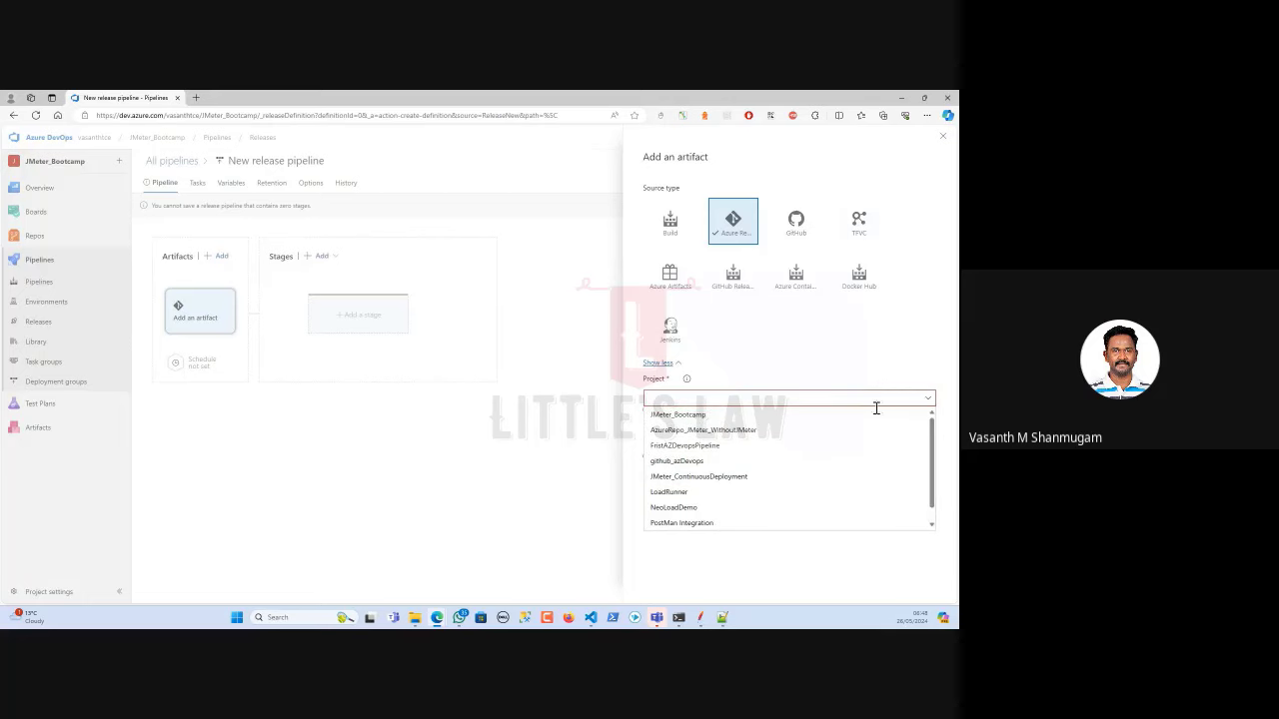
left_click(687, 415)
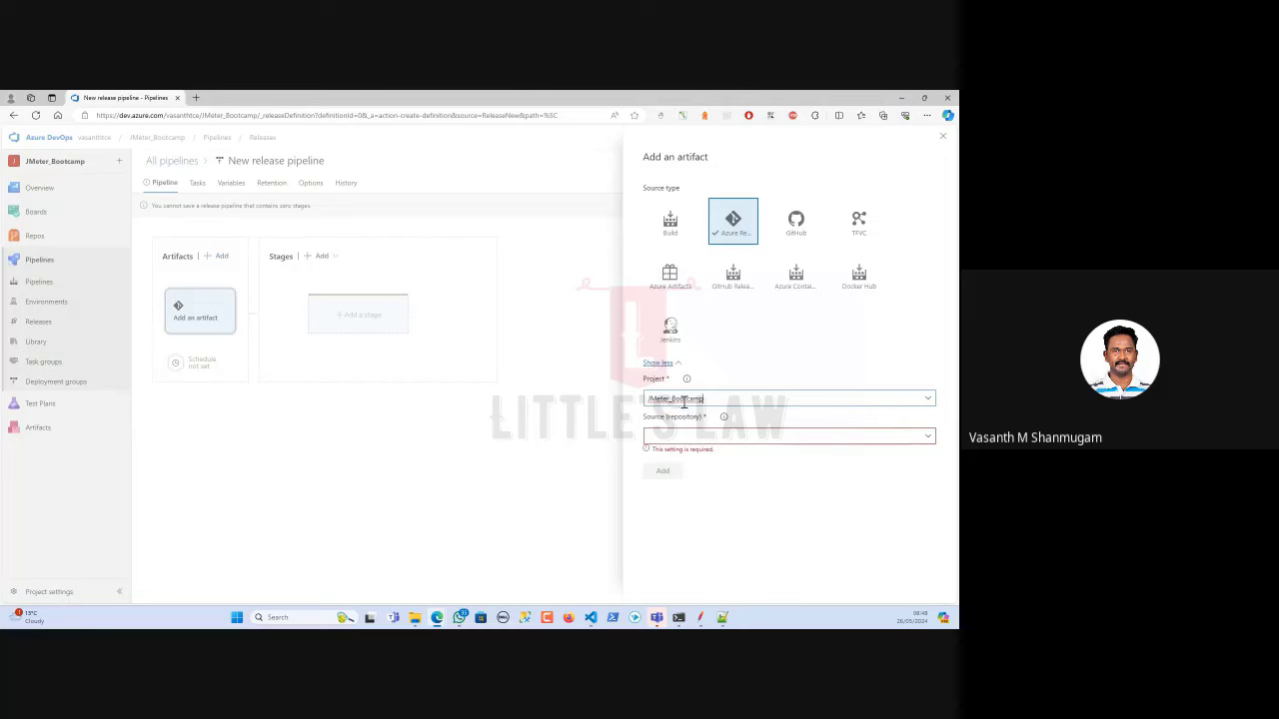
left_click(928, 437)
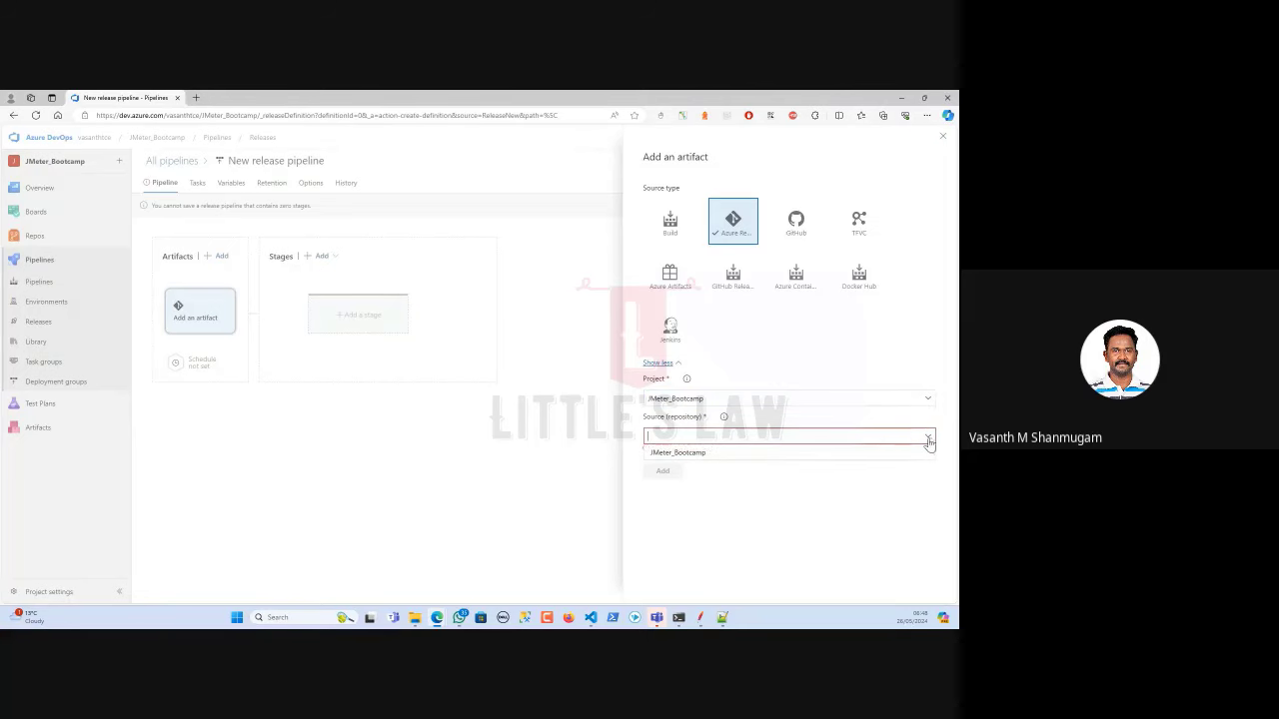
left_click(689, 456)
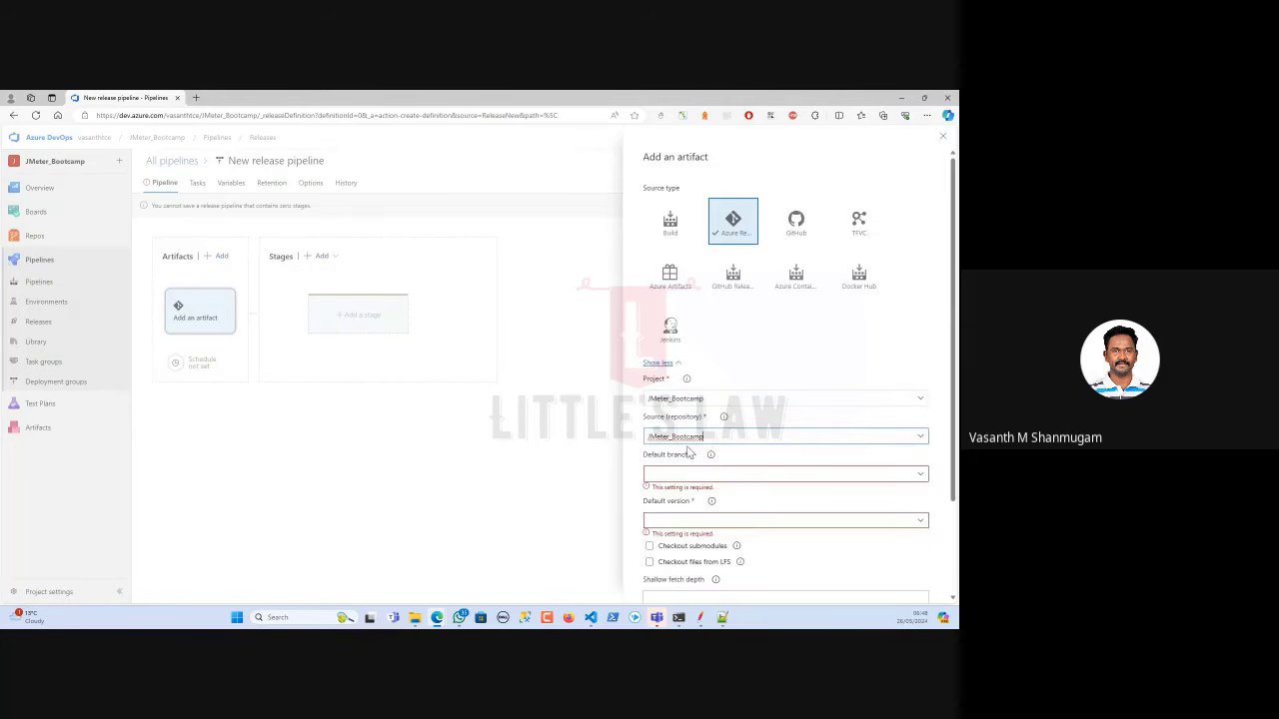
scroll(744, 455, "down", 1)
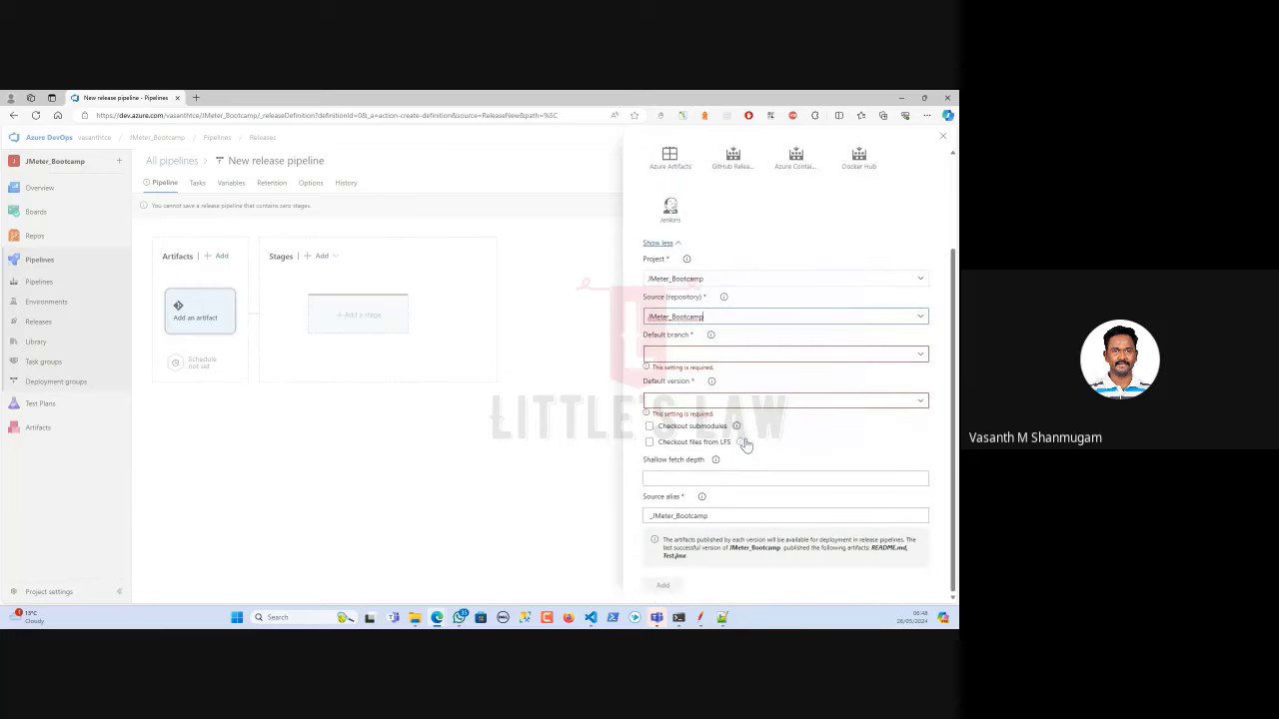
left_click(921, 356)
left_click(700, 374)
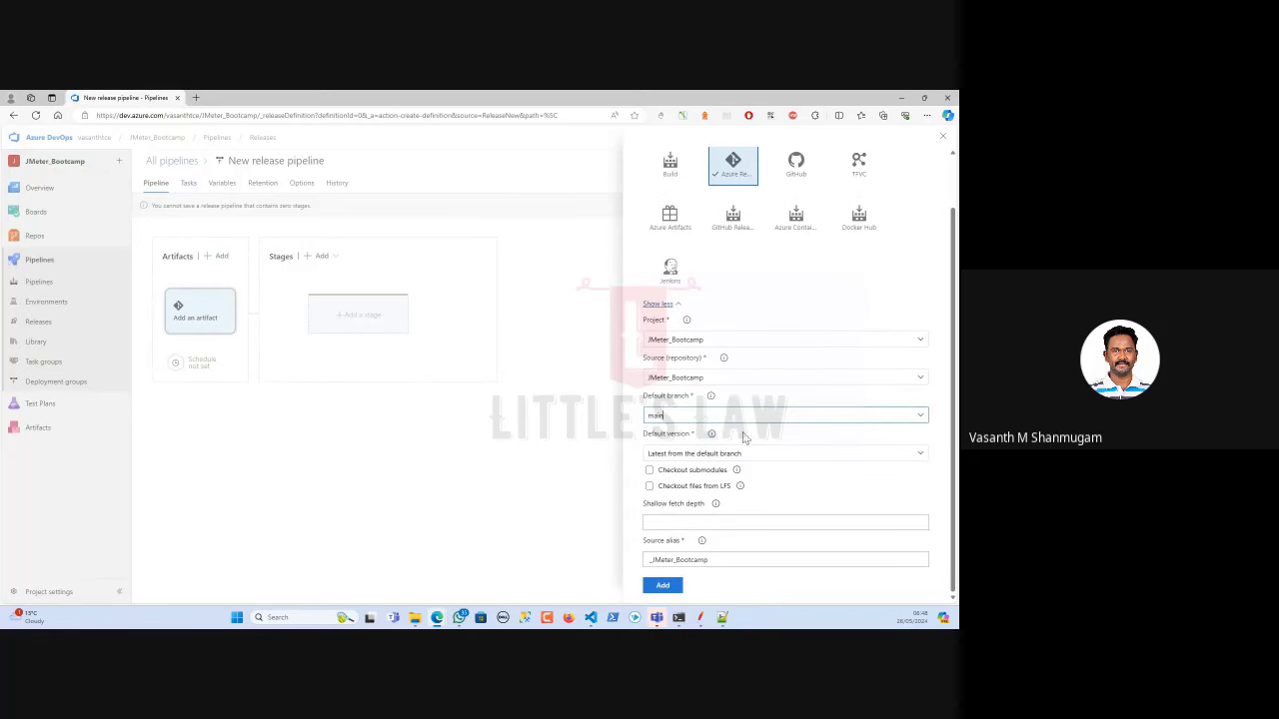
left_click(920, 454)
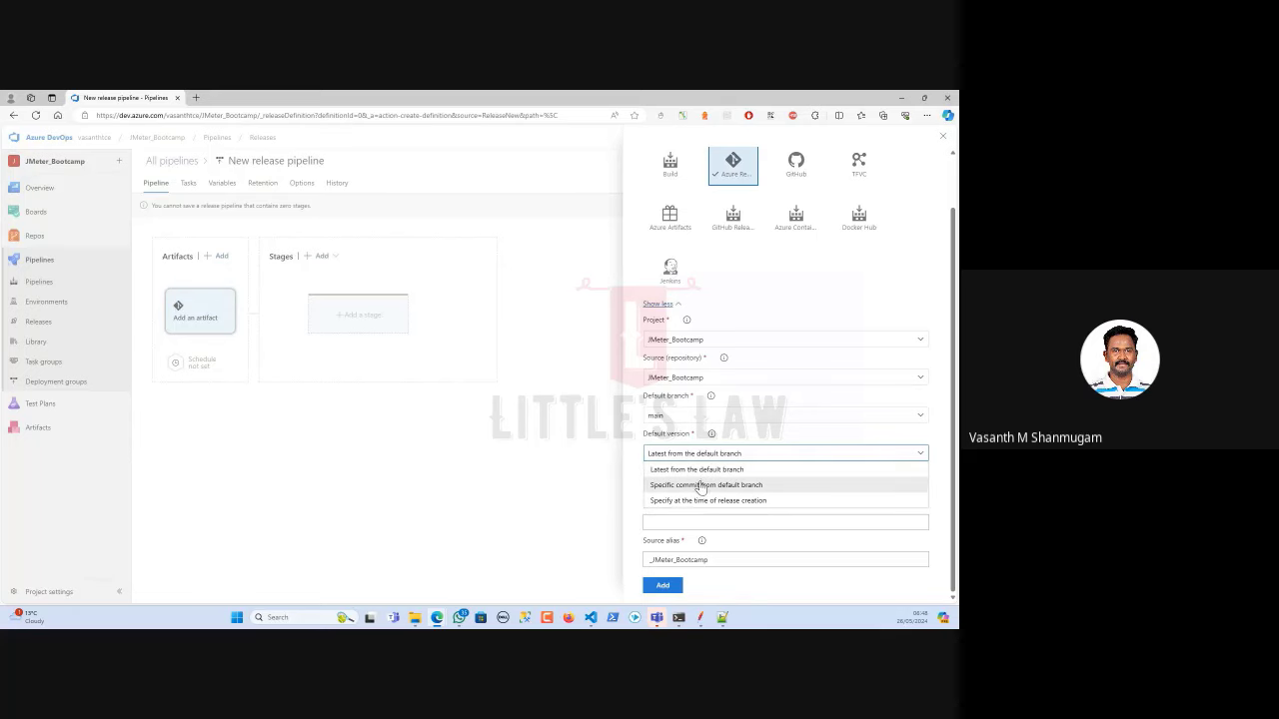
After trying other Default version options, set the artifact's default version to Latest from the default branch.
left_click(702, 486)
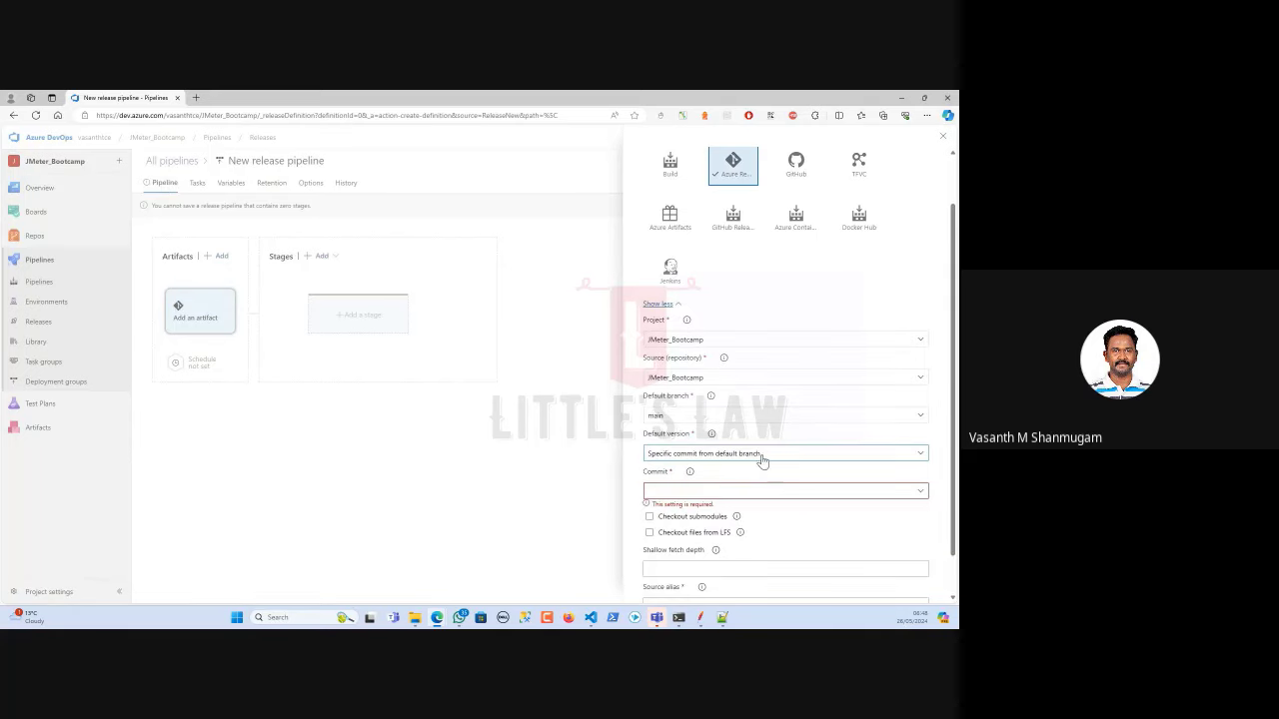
left_click(920, 491)
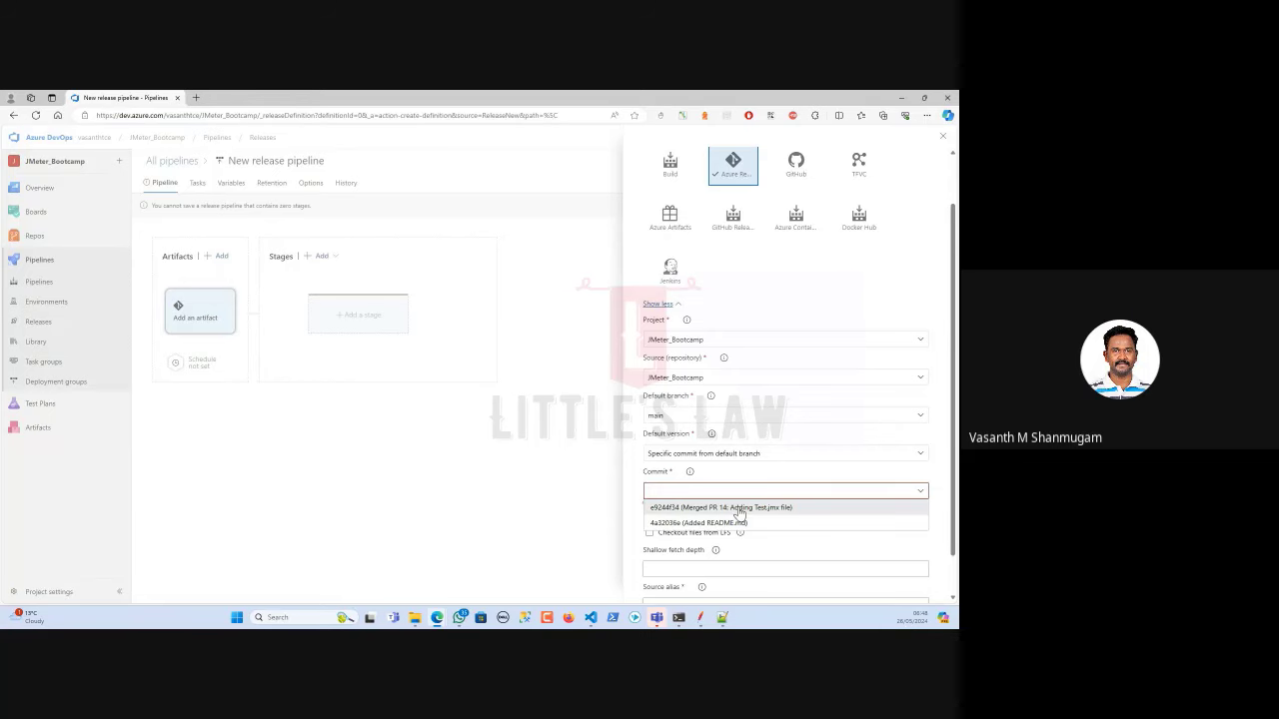
left_click(776, 455)
left_click(769, 455)
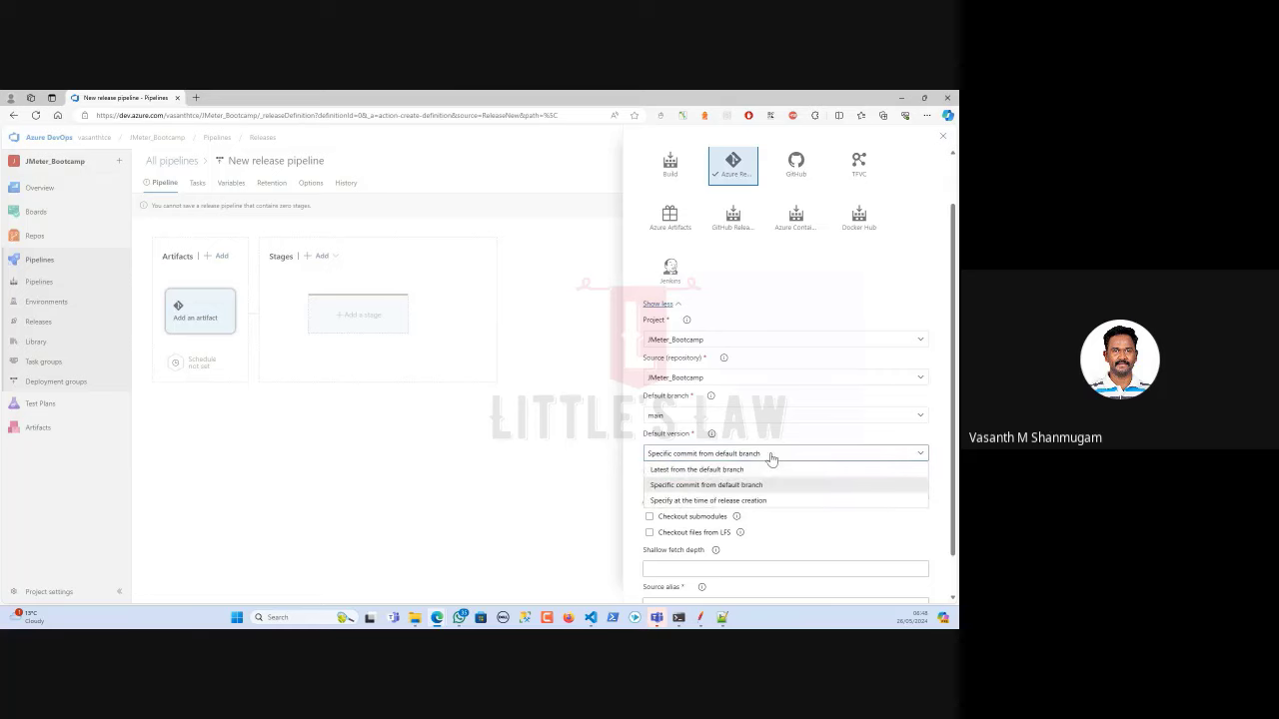
left_click(732, 501)
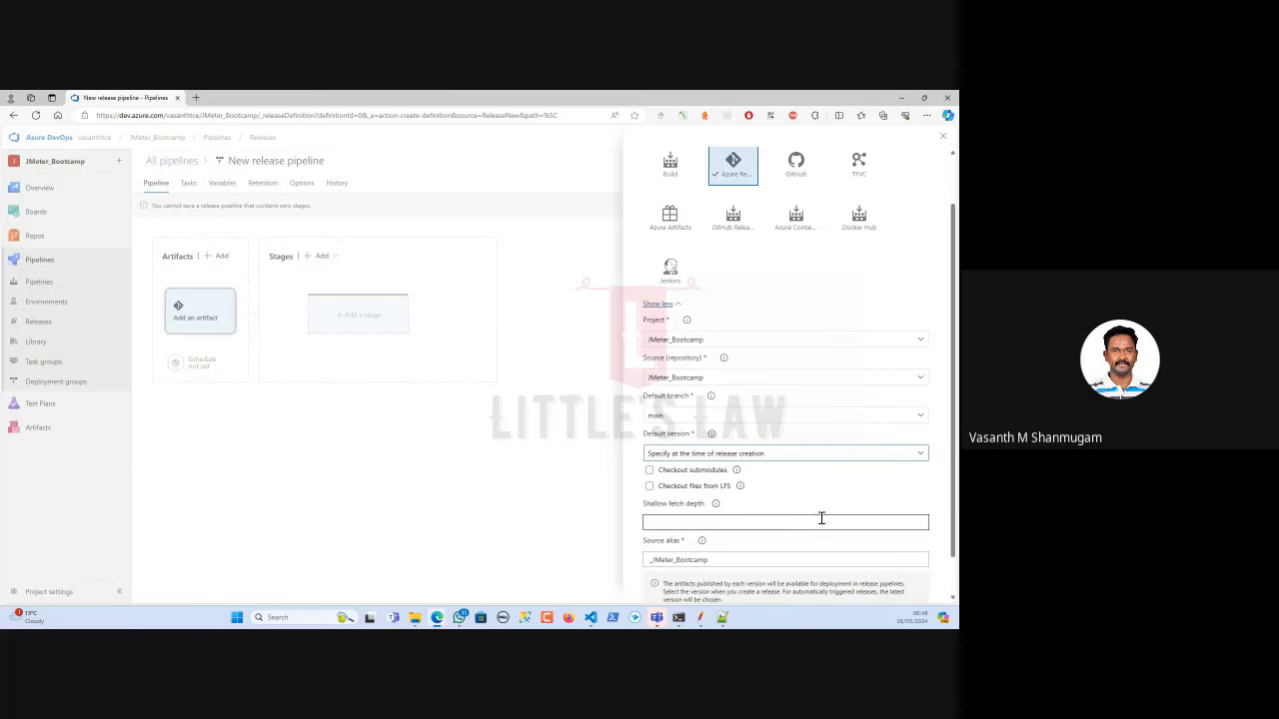
left_click(749, 457)
left_click(723, 471)
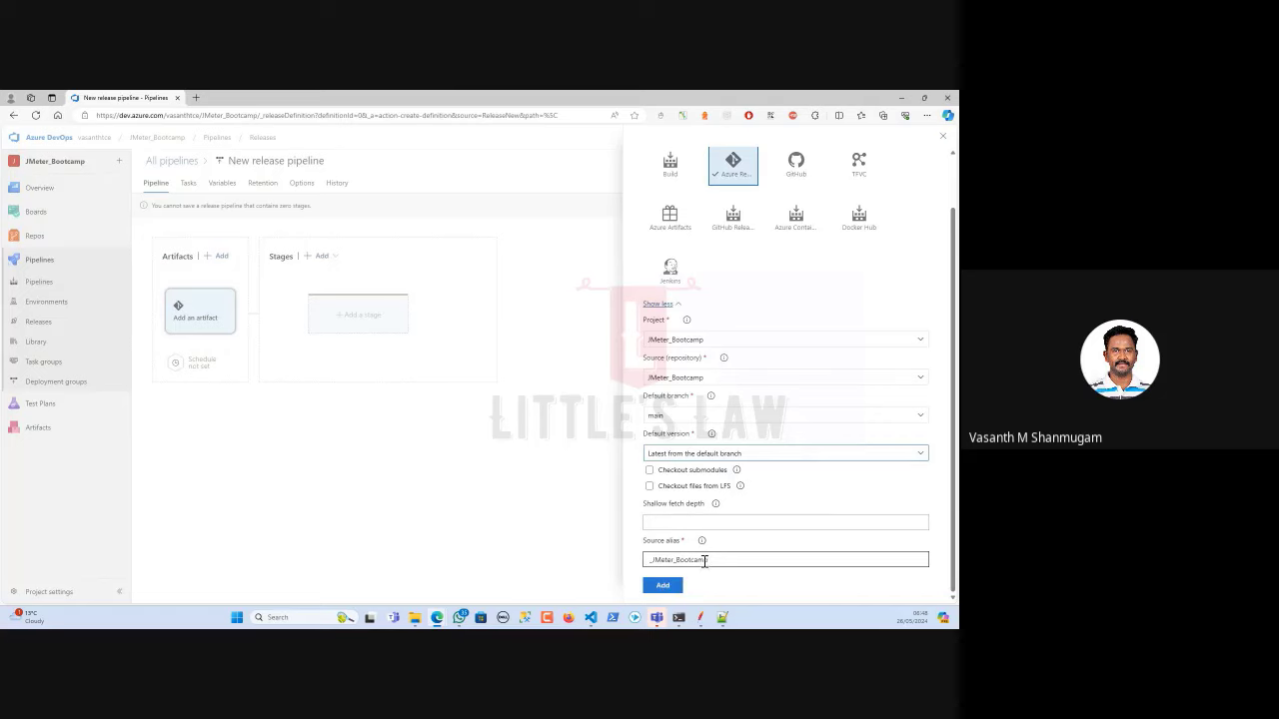
Select the Source alias value, then review the newly added JMeter_Bootcamp artifact.
left_click(698, 560)
double_click(698, 560)
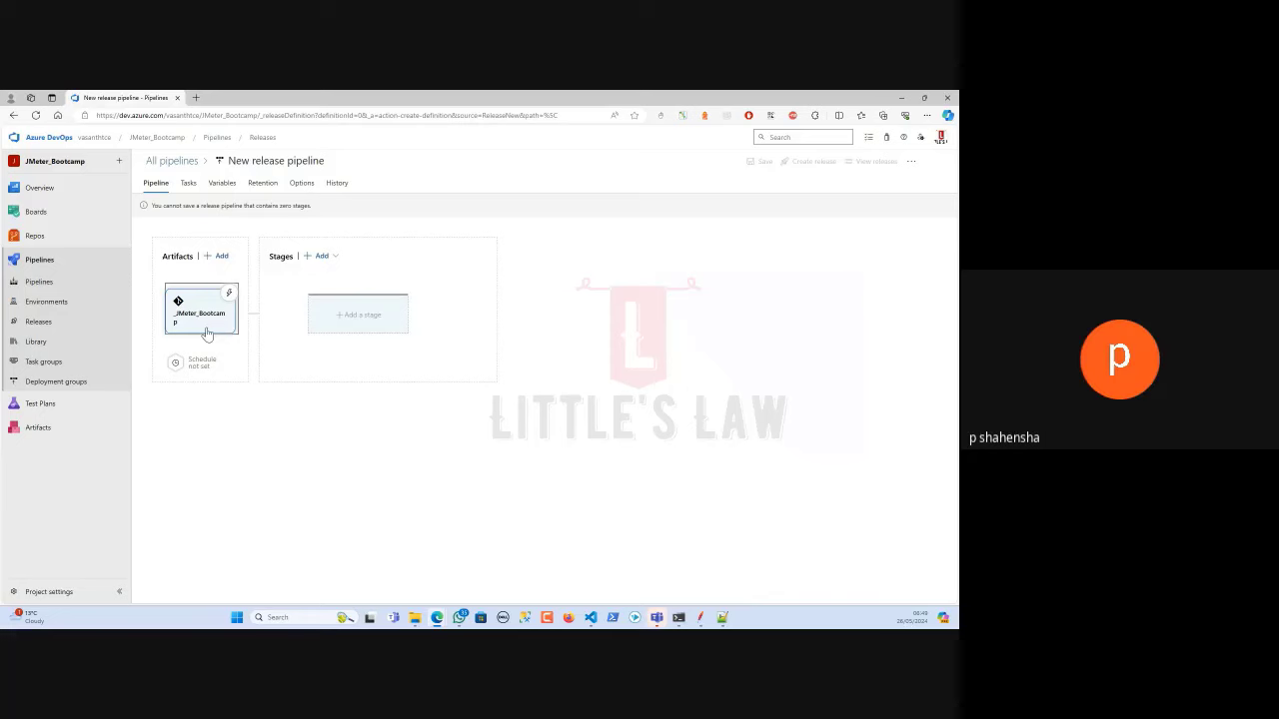
left_click(206, 333)
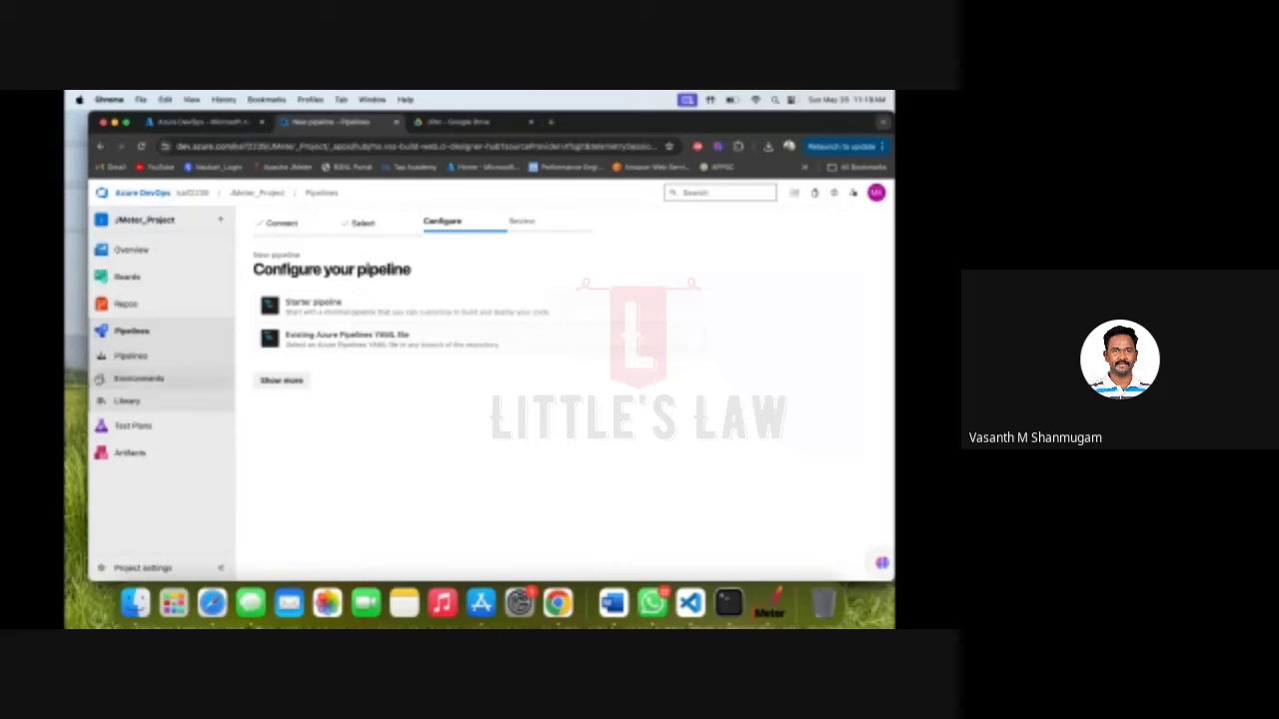
Start a new JMeter_Project pipeline up to 'Where is your code?', then switch to Google Meet in Safari.
left_click(131, 332)
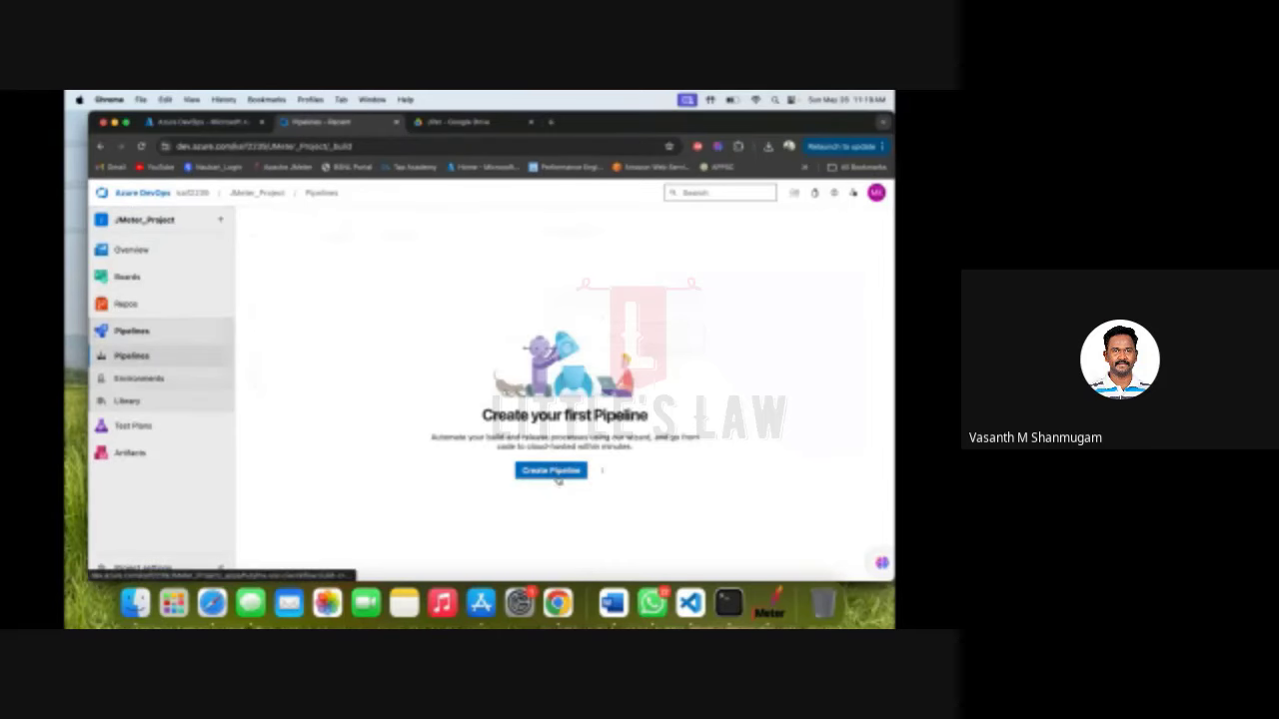
left_click(559, 472)
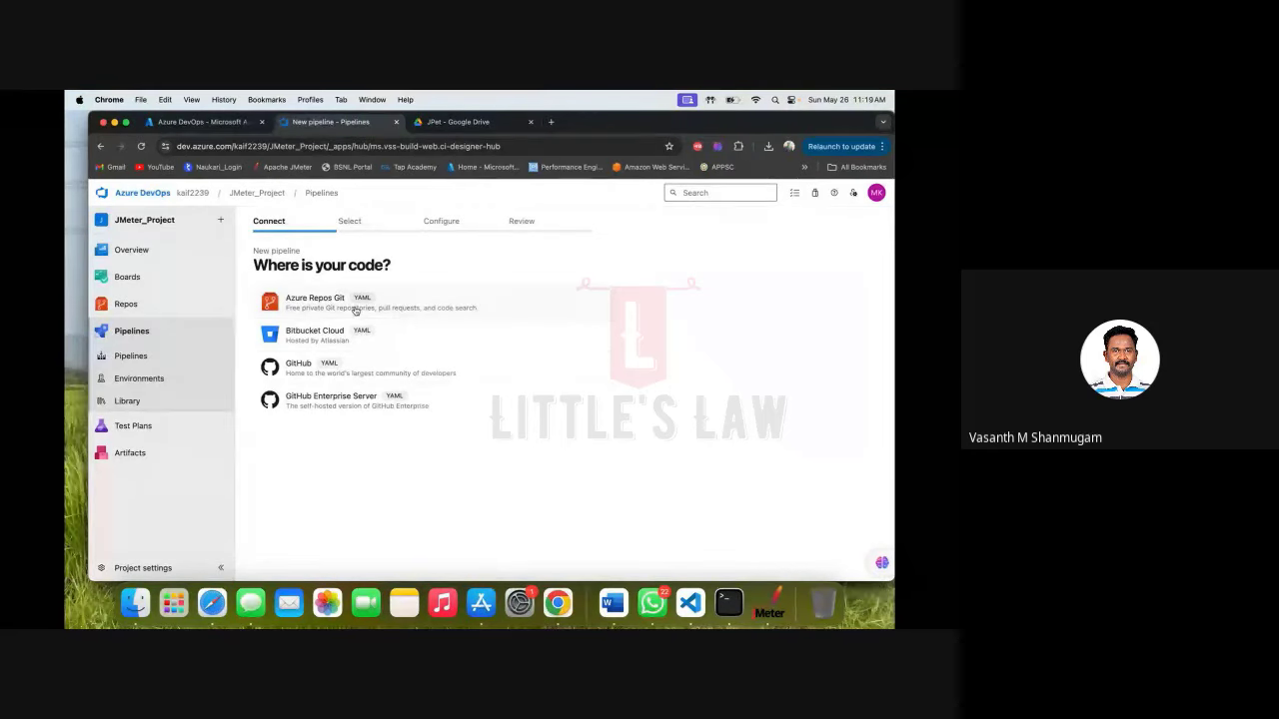
left_click(203, 609)
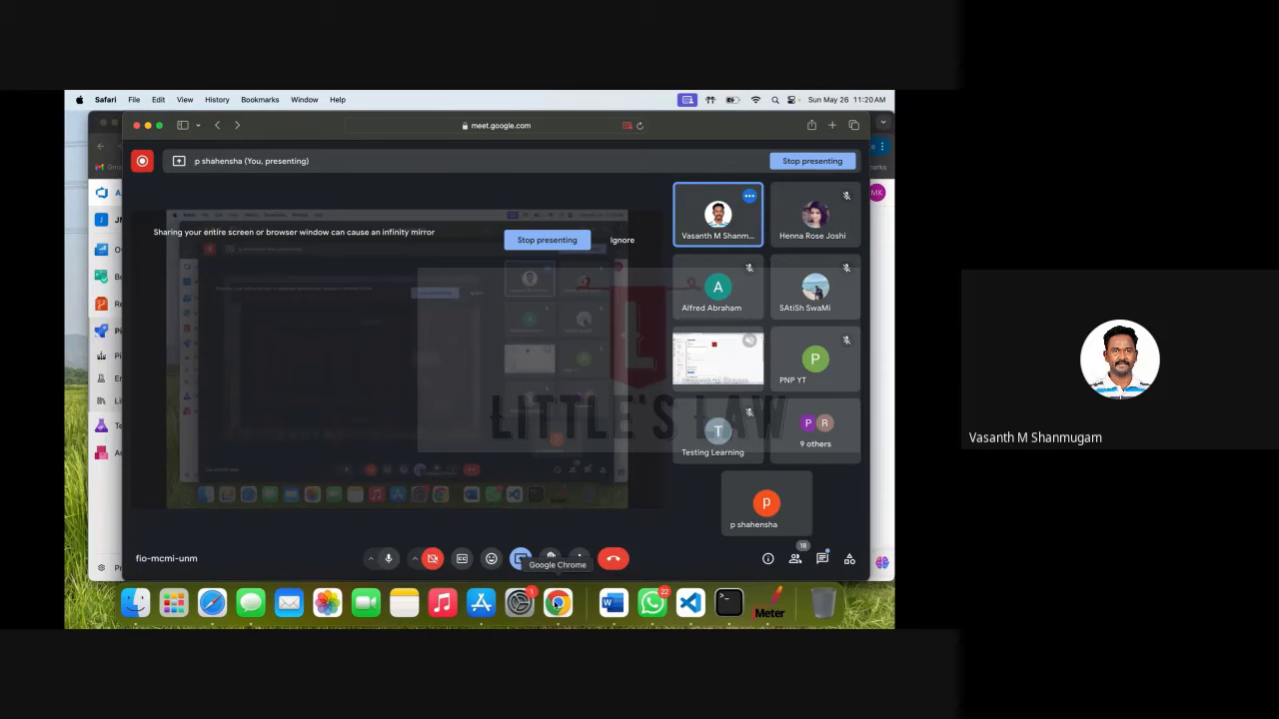
Bring the Chrome window with the Azure DevOps new pipeline page back to the front.
left_click(557, 603)
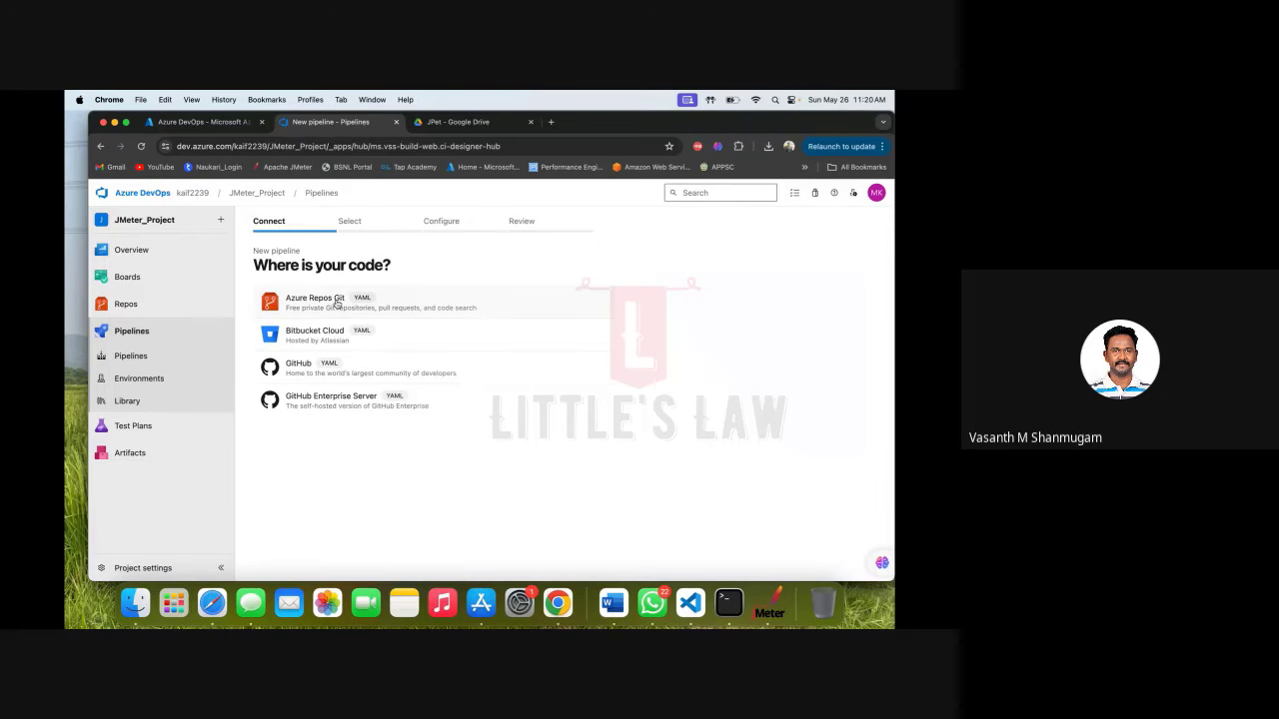
Open the User settings dropdown in the top bar.
left_click(854, 194)
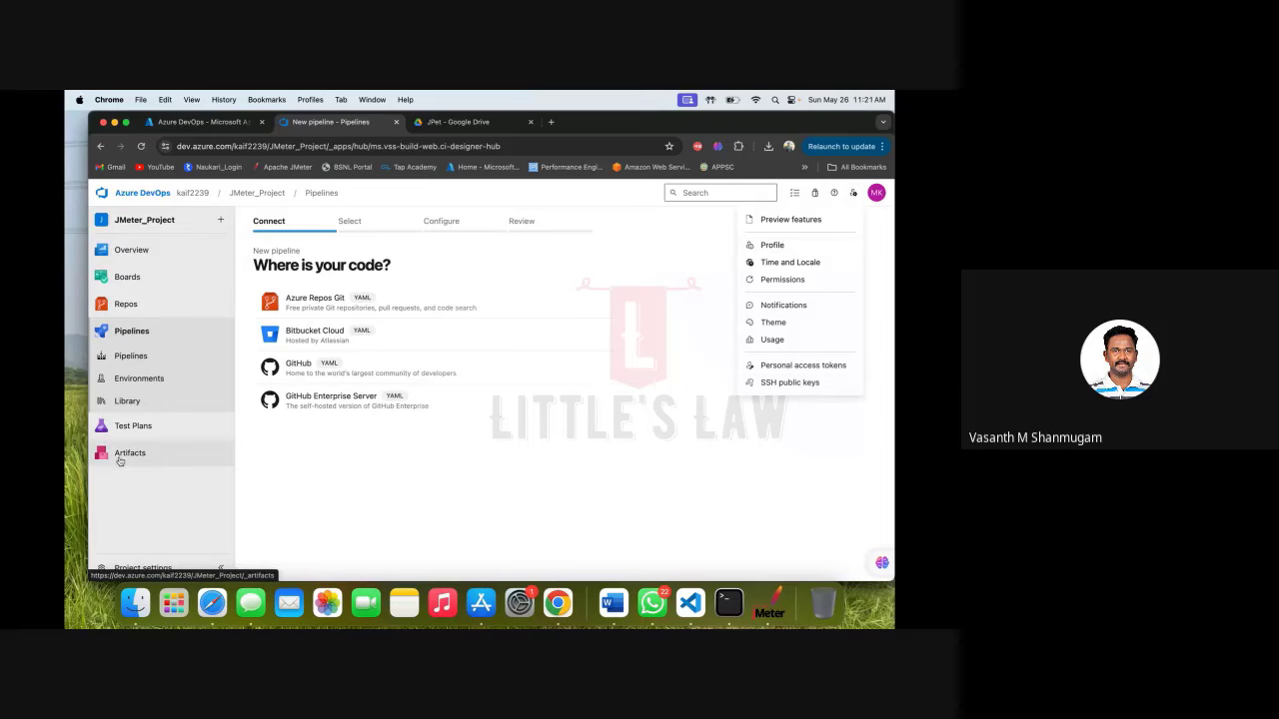
Open the Artifacts feed page, then open and cancel the Go to an Upstream Package dialog.
mouse_move(141, 432)
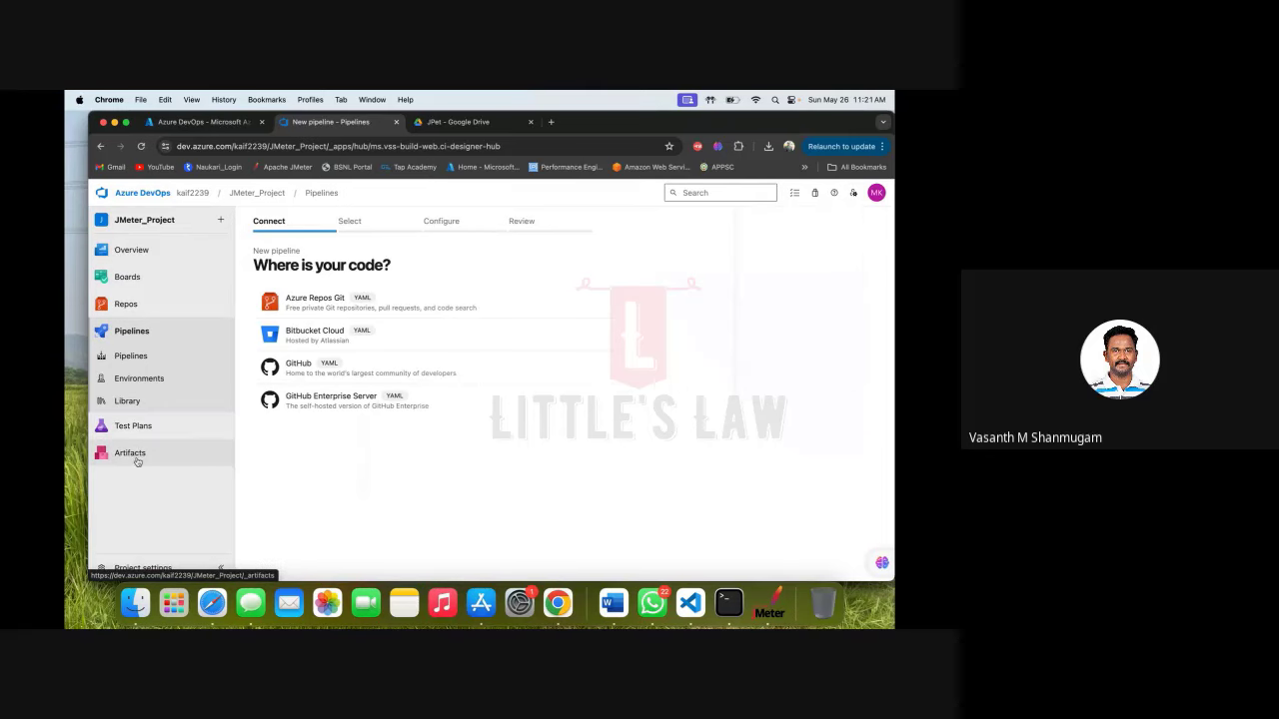
left_click(134, 455)
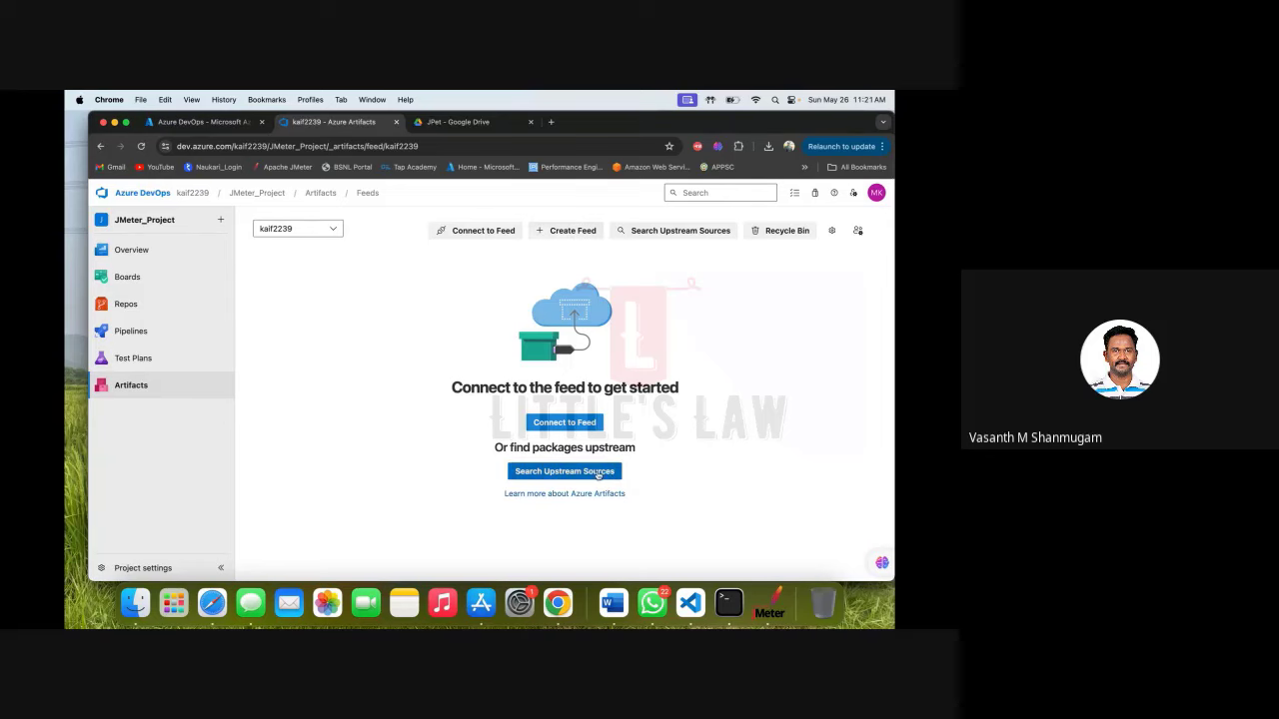
left_click(590, 473)
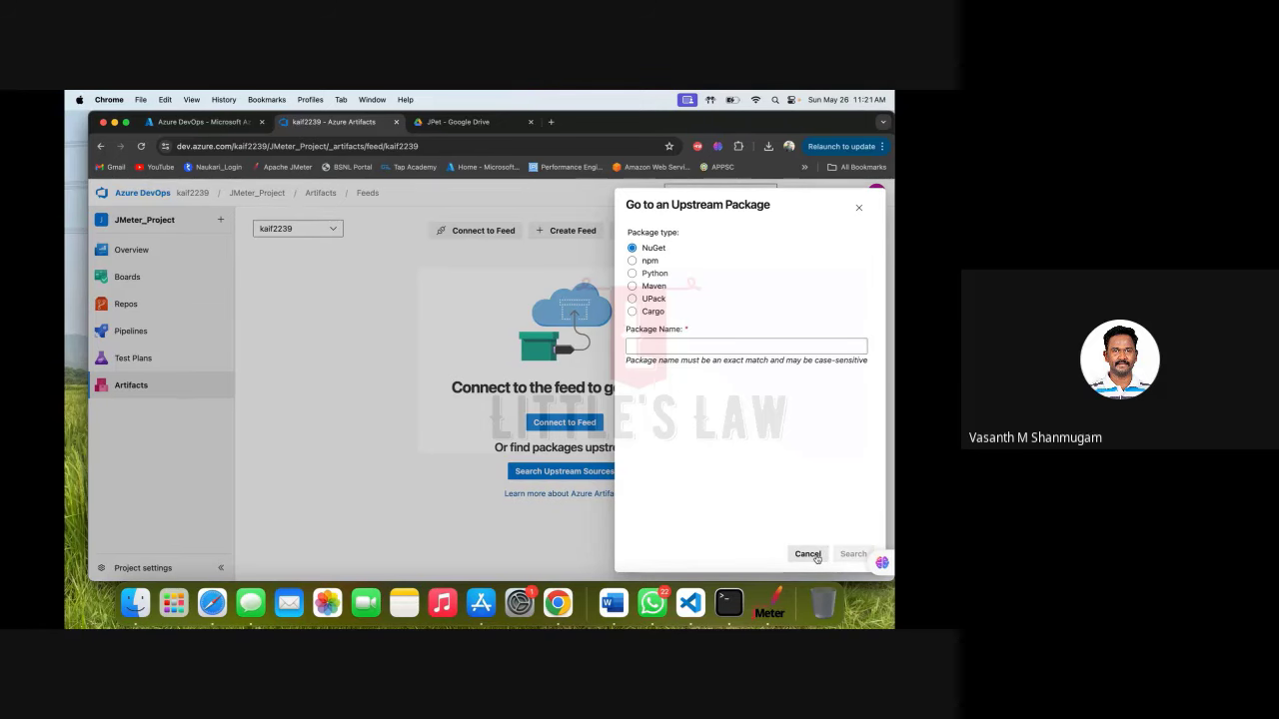
left_click(809, 554)
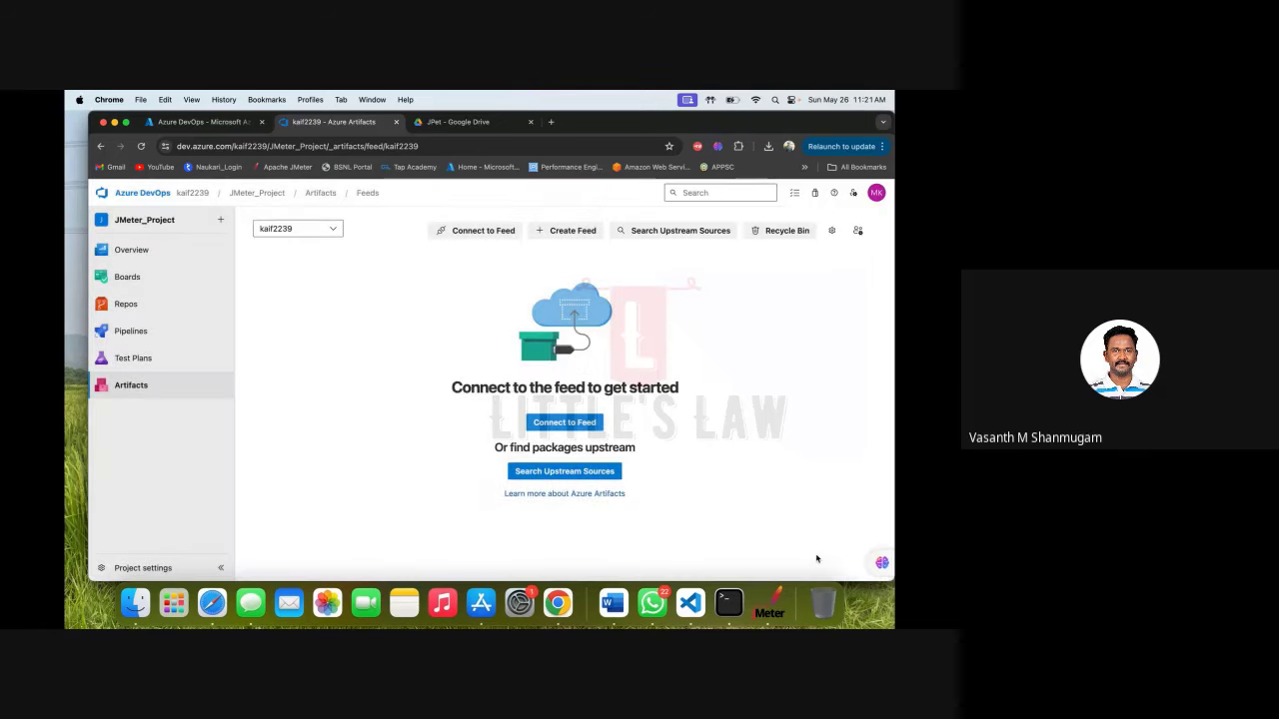
From the Pipelines page, open the security permissions dialog for the project's pipelines.
left_click(135, 331)
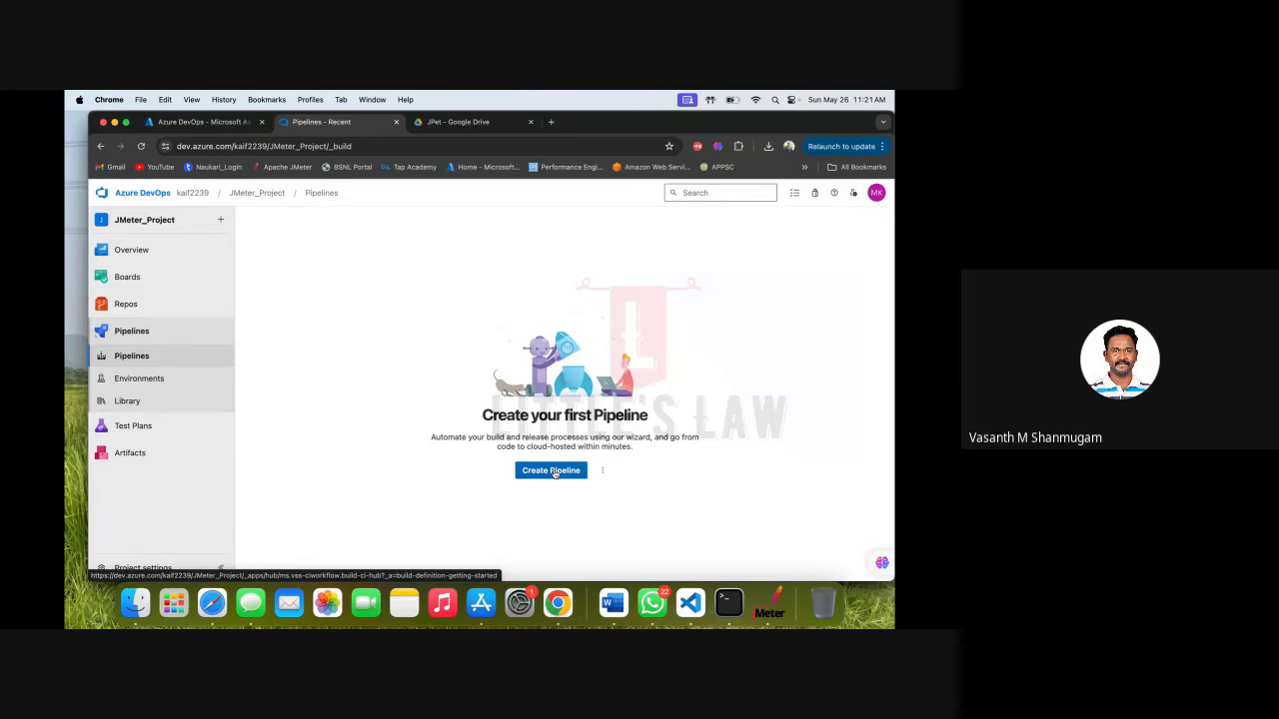
left_click(603, 470)
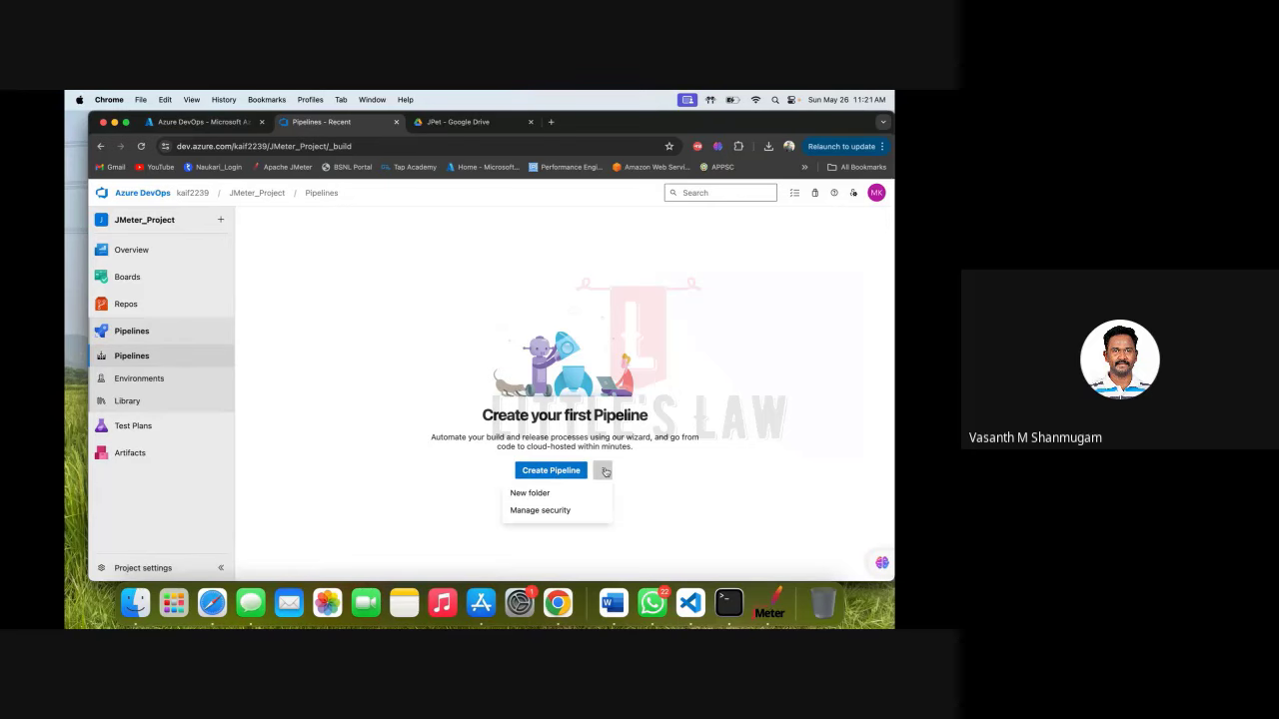
left_click(577, 514)
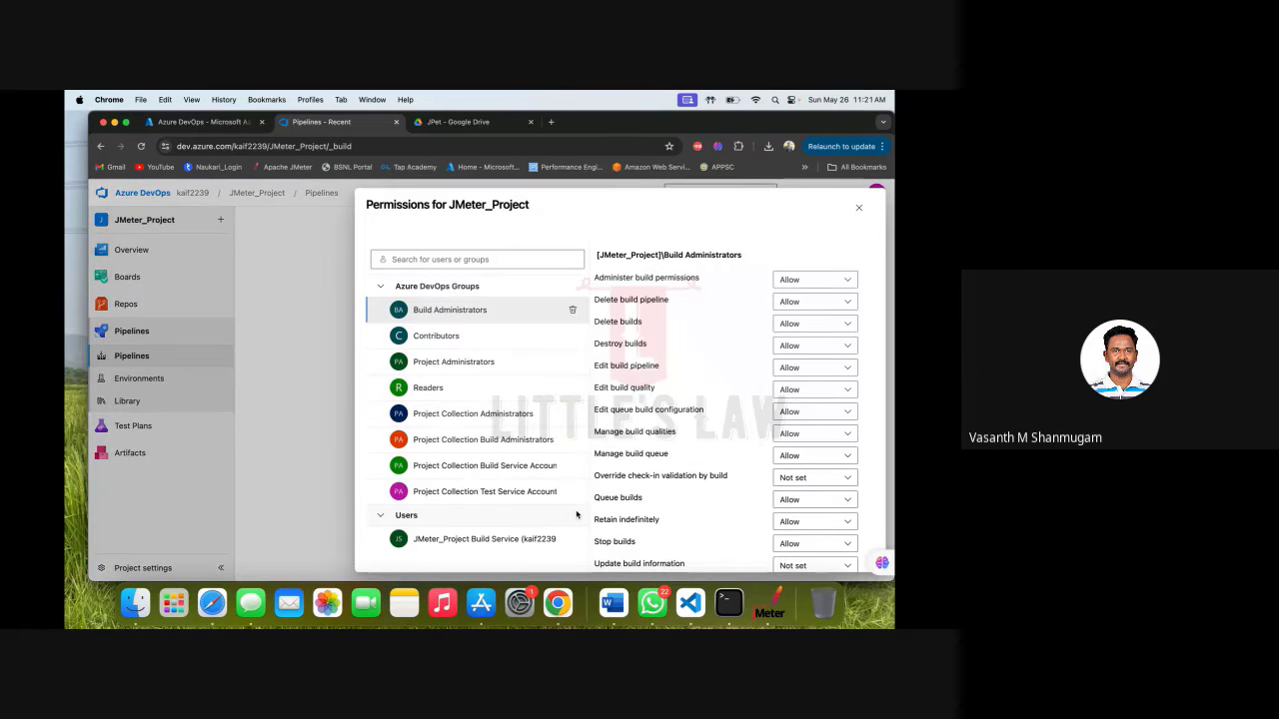
scroll(662, 462, "down", 2)
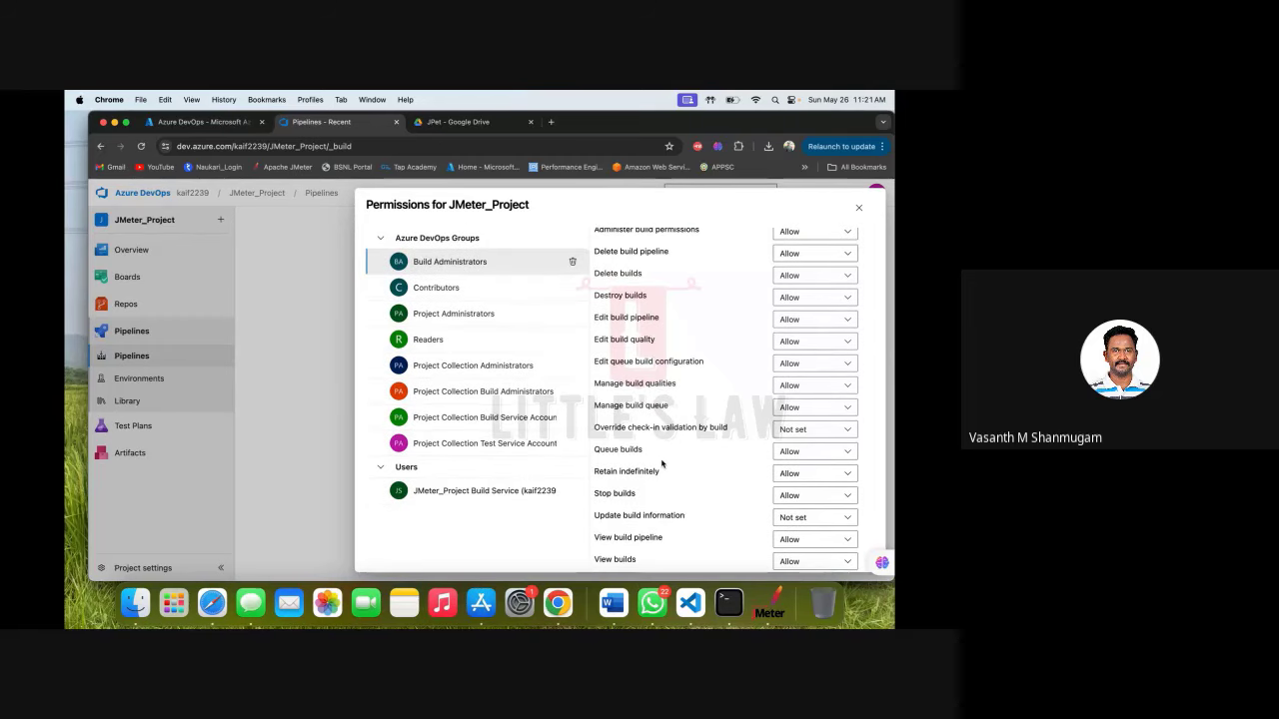
scroll(662, 462, "up", 2)
scroll(661, 463, "down", 1)
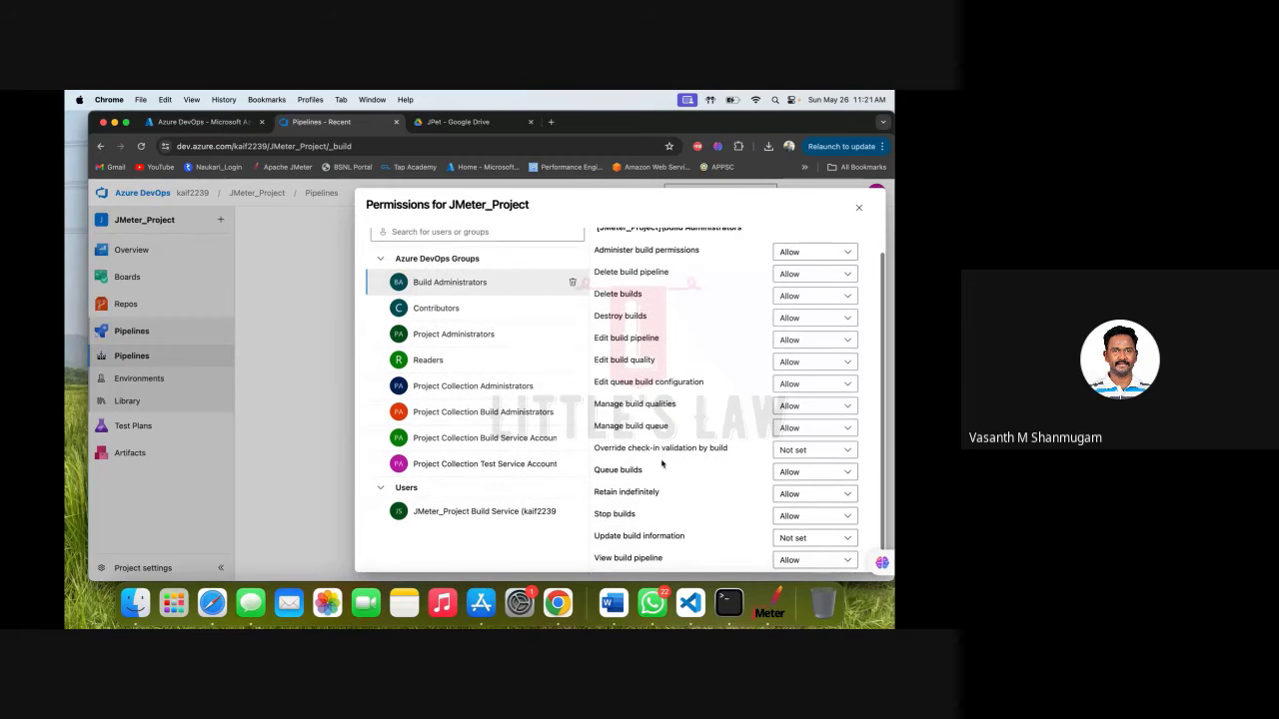
Review permissions for Contributors, Project Administrators, Readers, Build Administrators and the build service, then close the dialog.
left_click(462, 311)
left_click(469, 363)
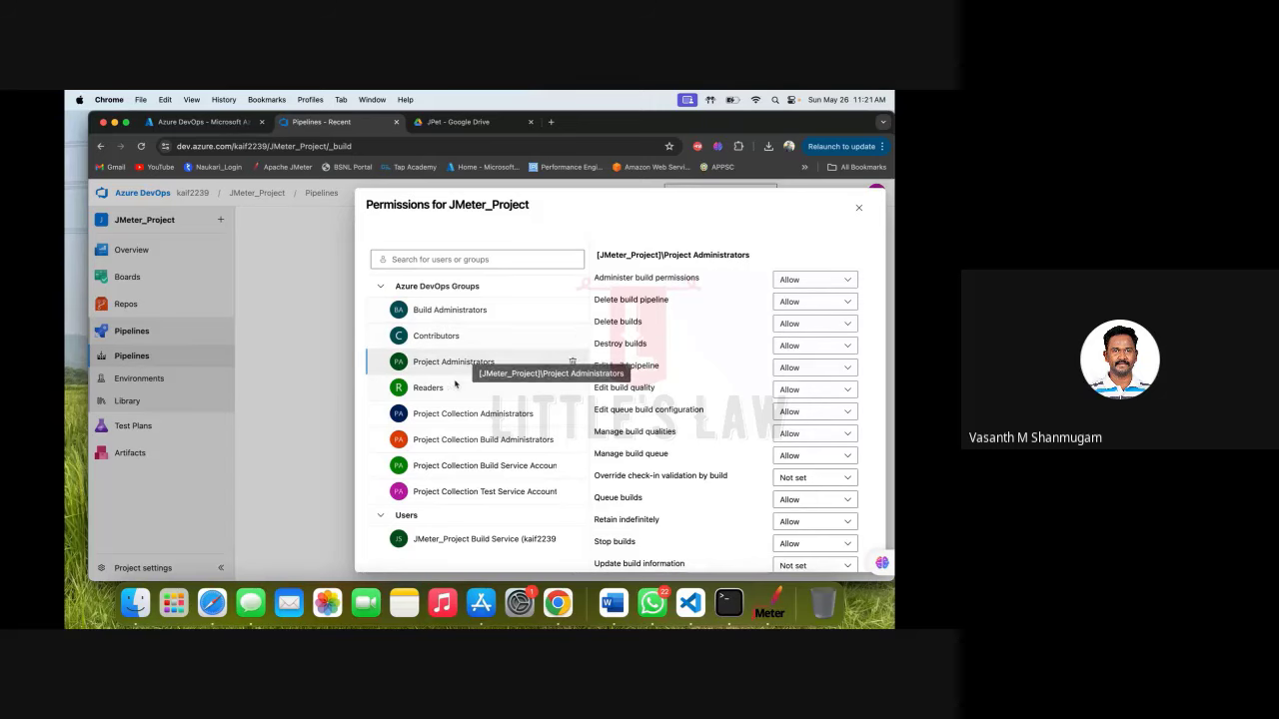
left_click(450, 386)
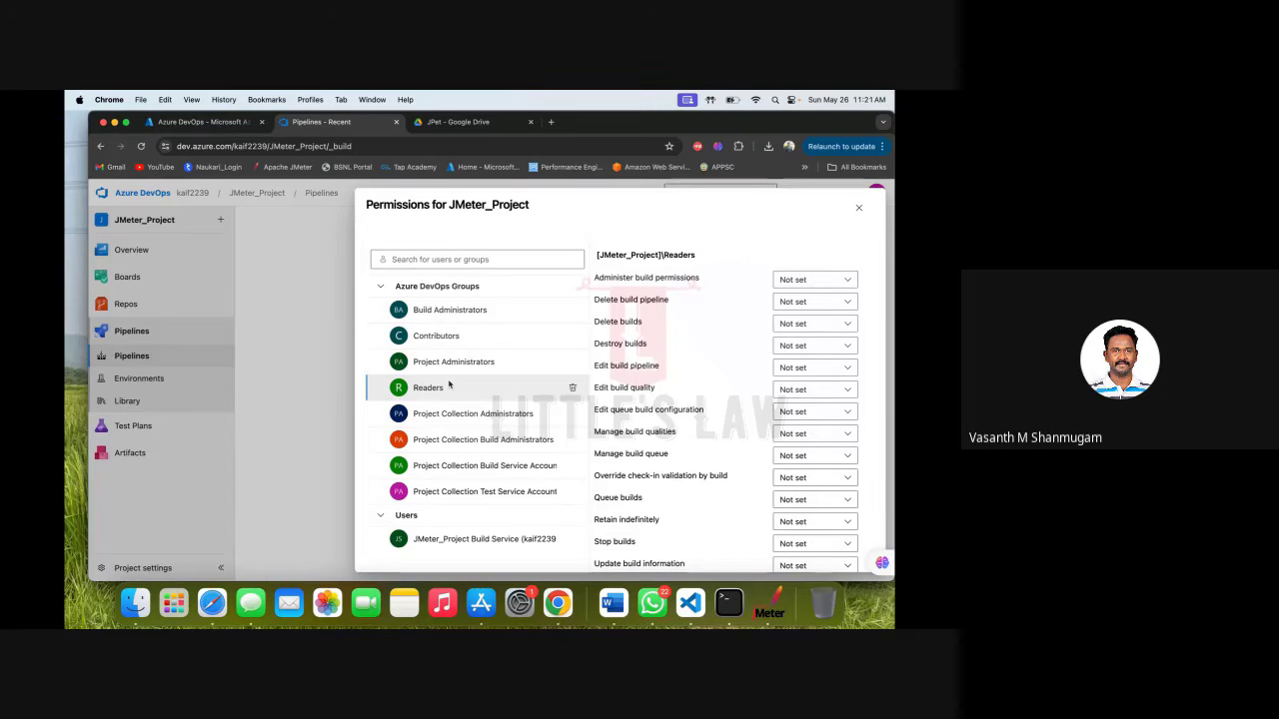
left_click(463, 315)
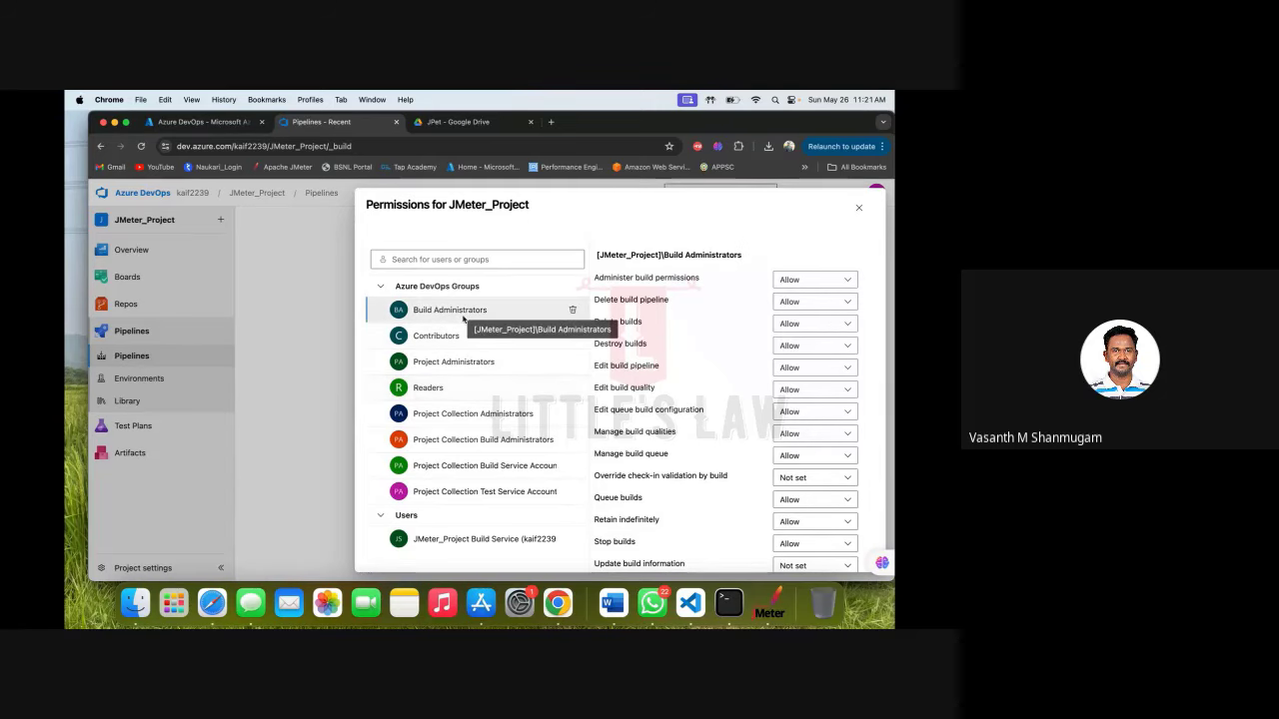
scroll(463, 317, "down", 2)
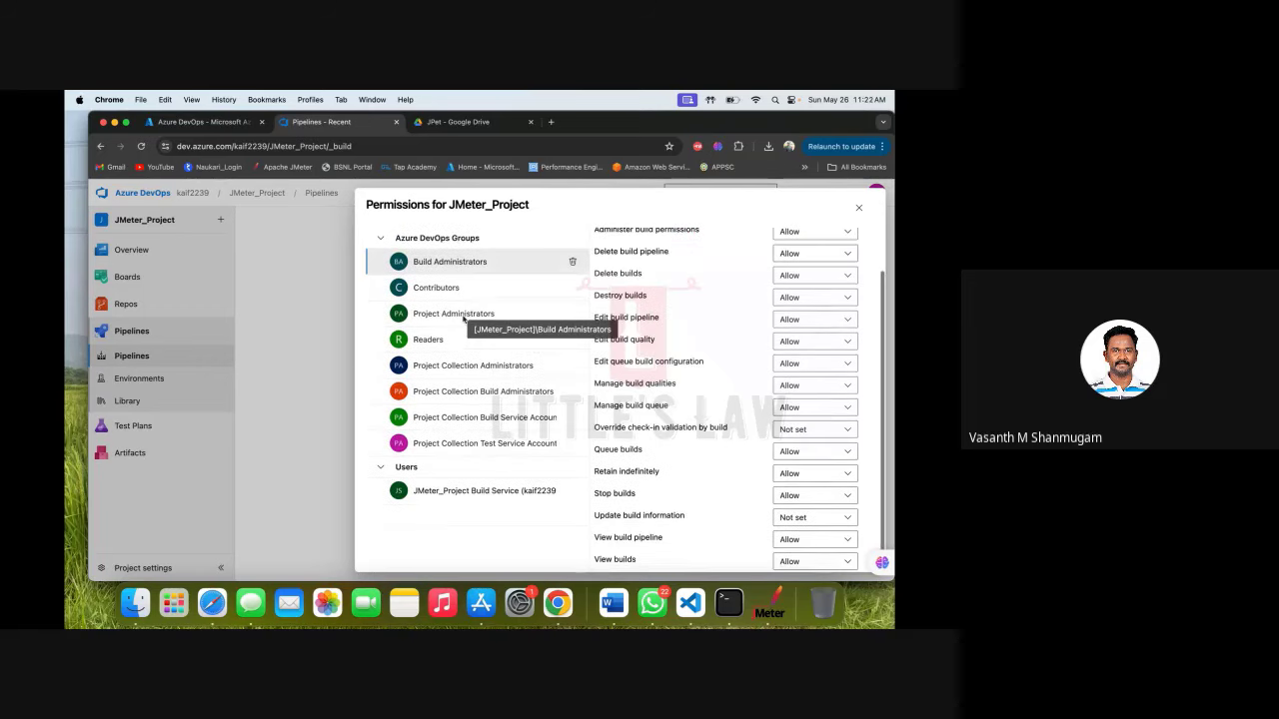
left_click(476, 503)
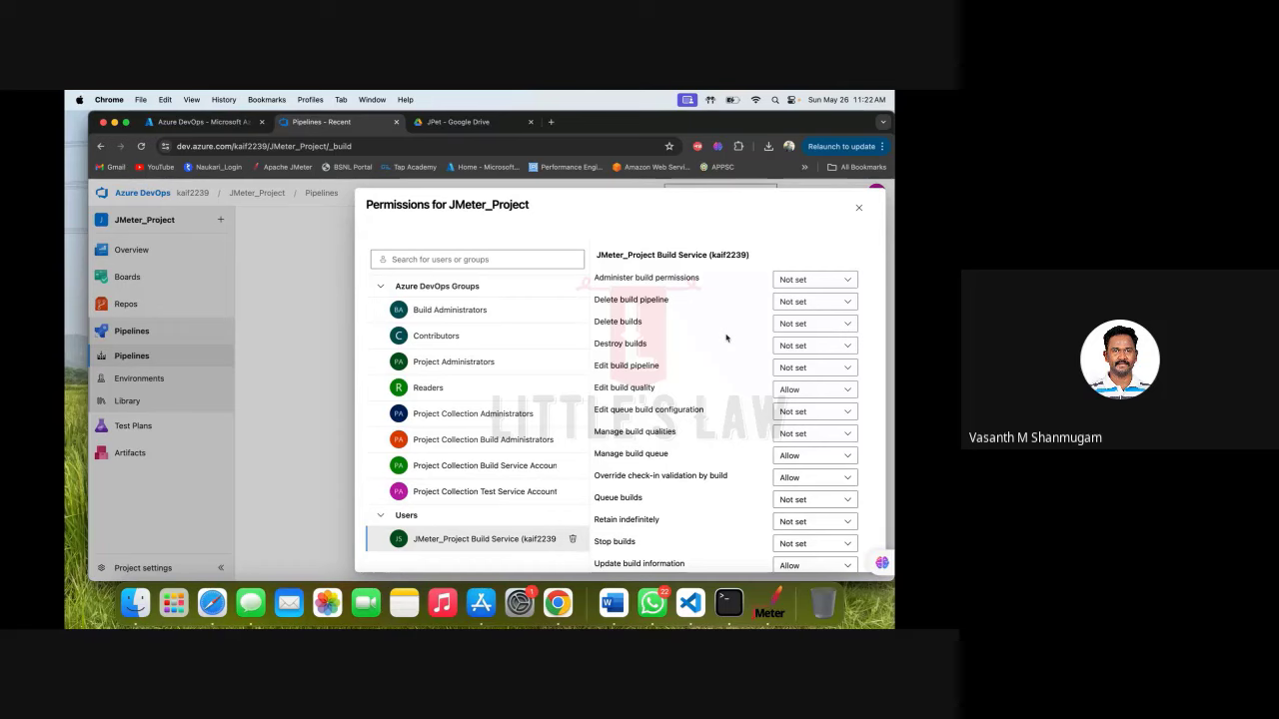
scroll(726, 337, "down", 2)
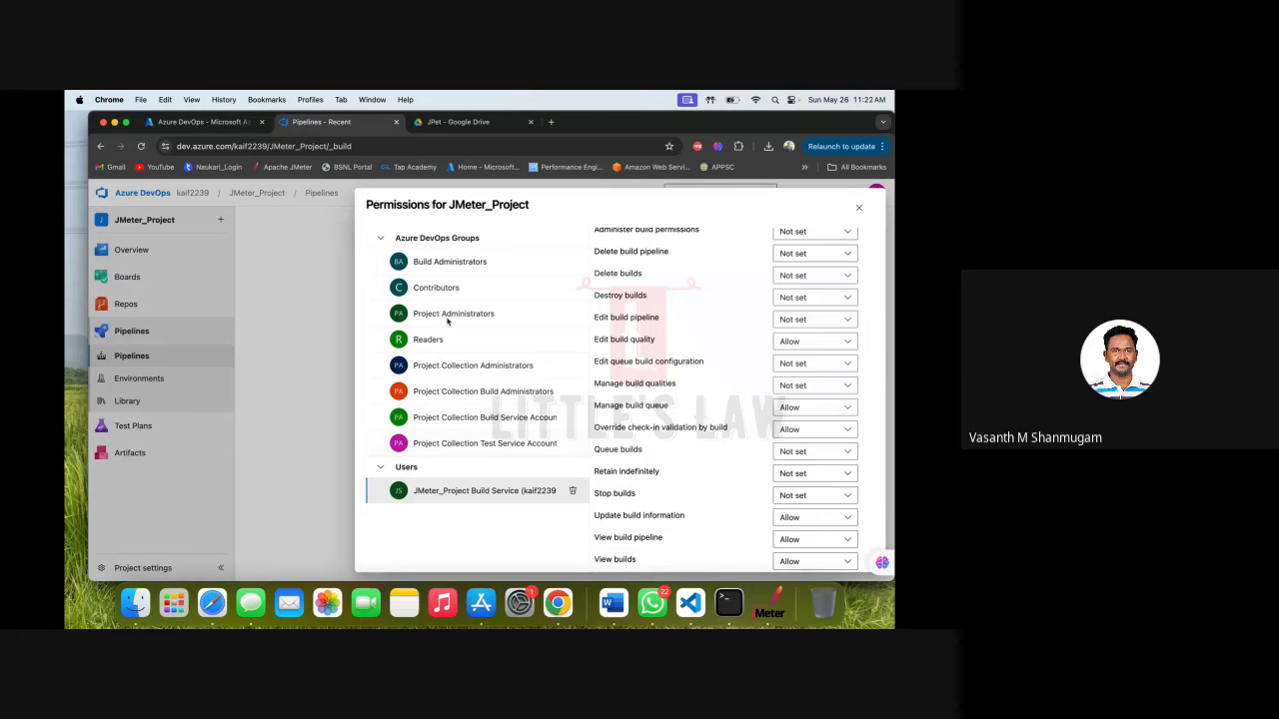
left_click(323, 287)
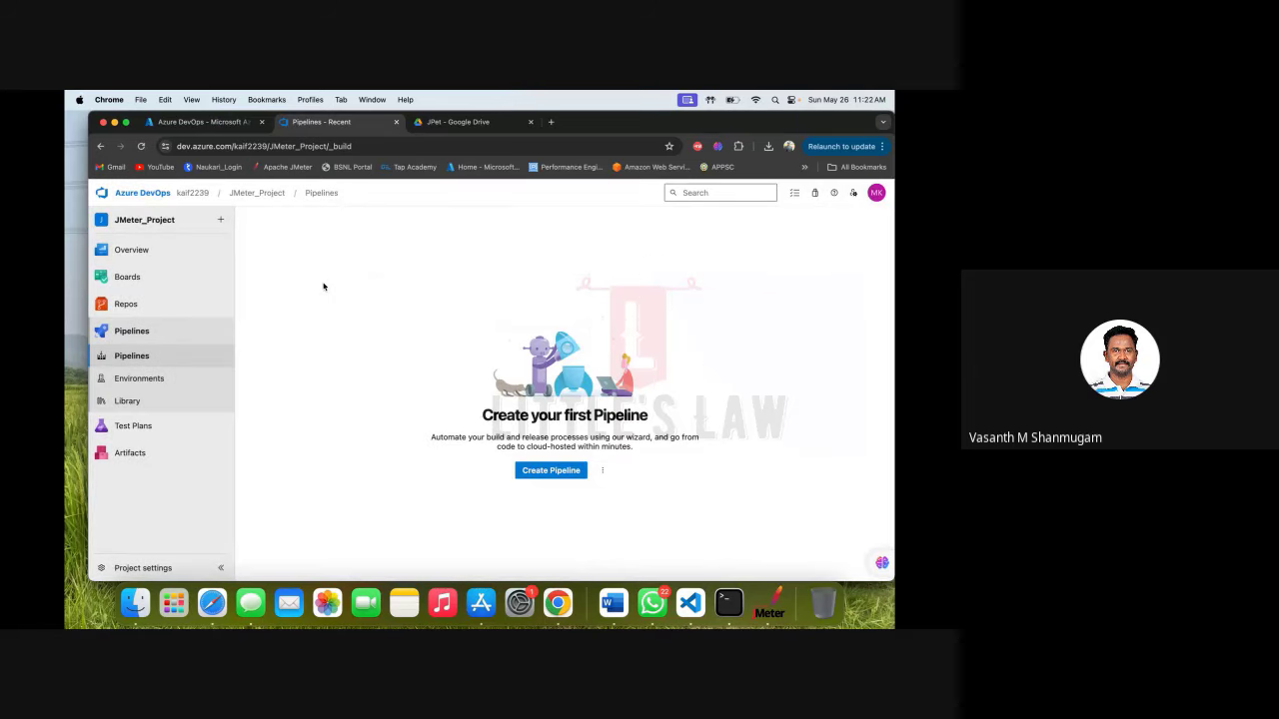
Create a pipeline from Azure Repos Git, filtering to and selecting the JMeter_Project repository.
left_click(556, 476)
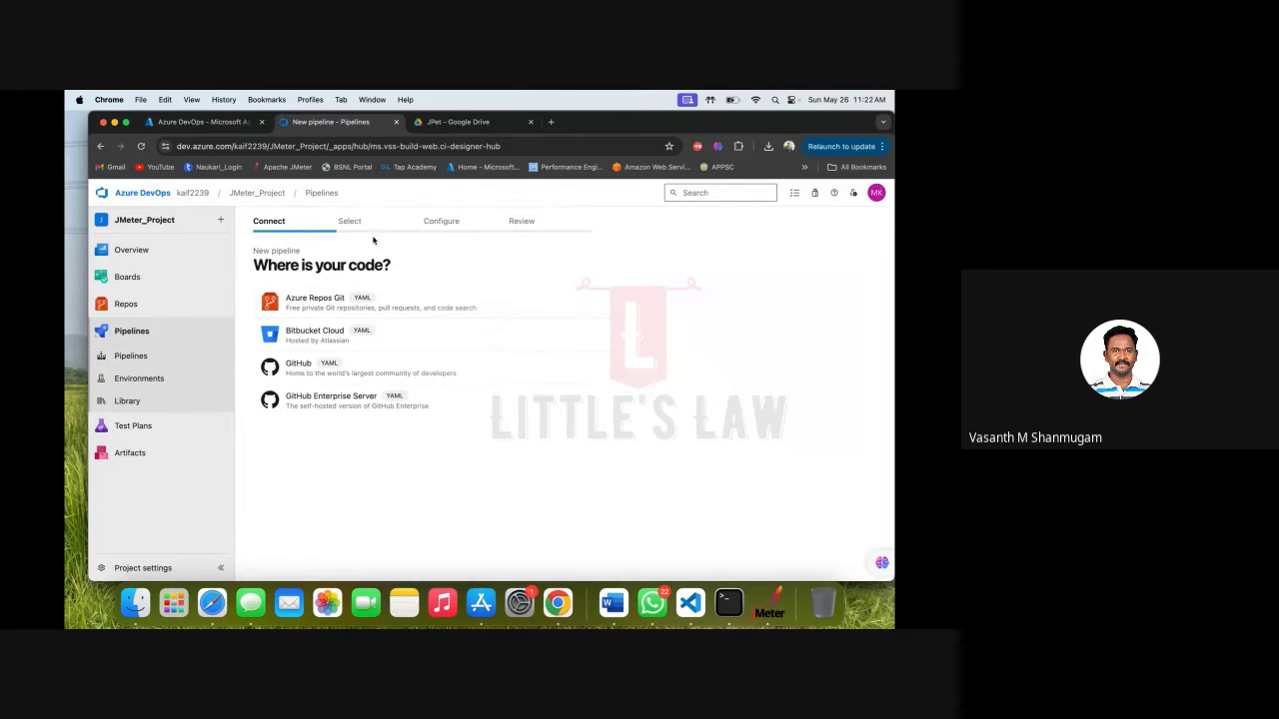
left_click(321, 315)
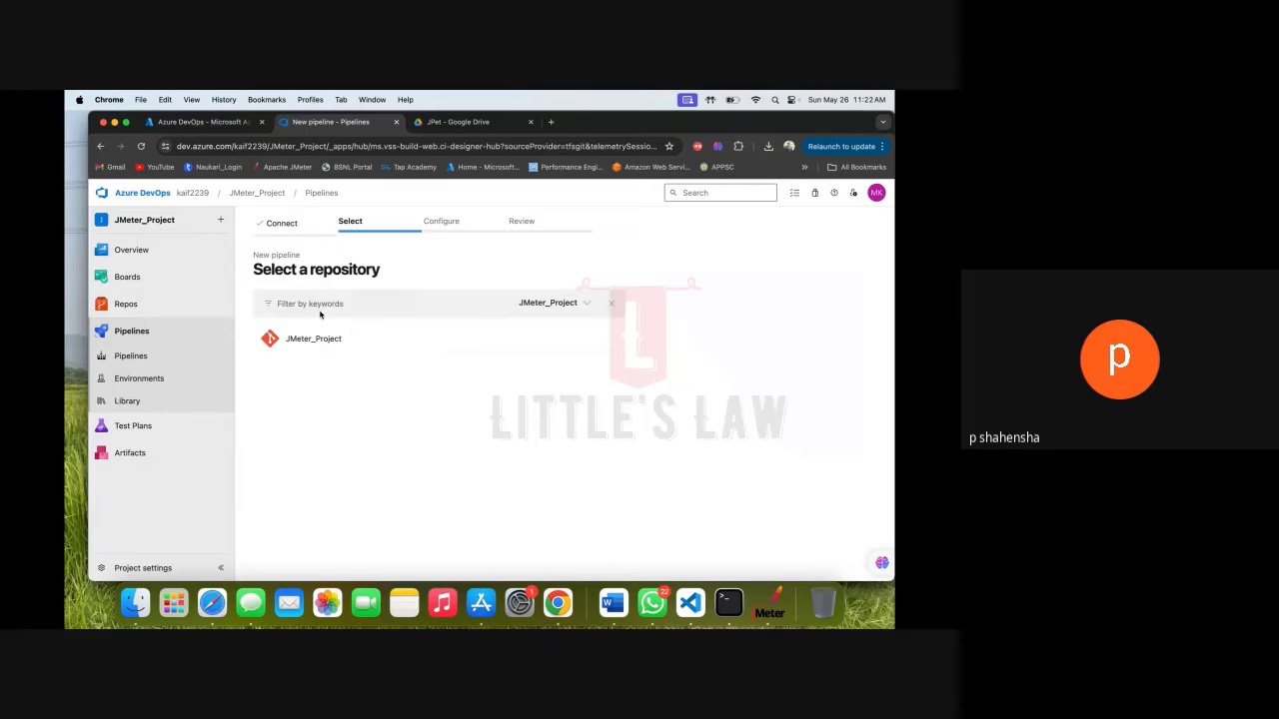
left_click(587, 308)
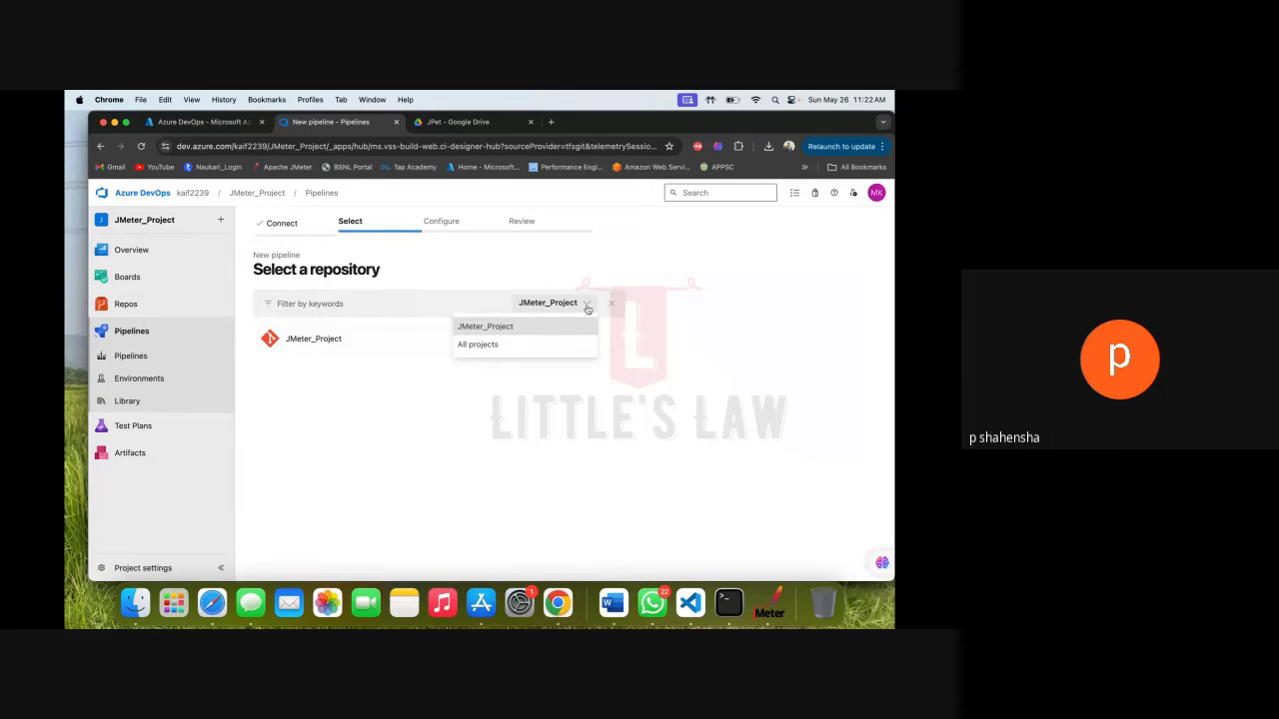
left_click(497, 349)
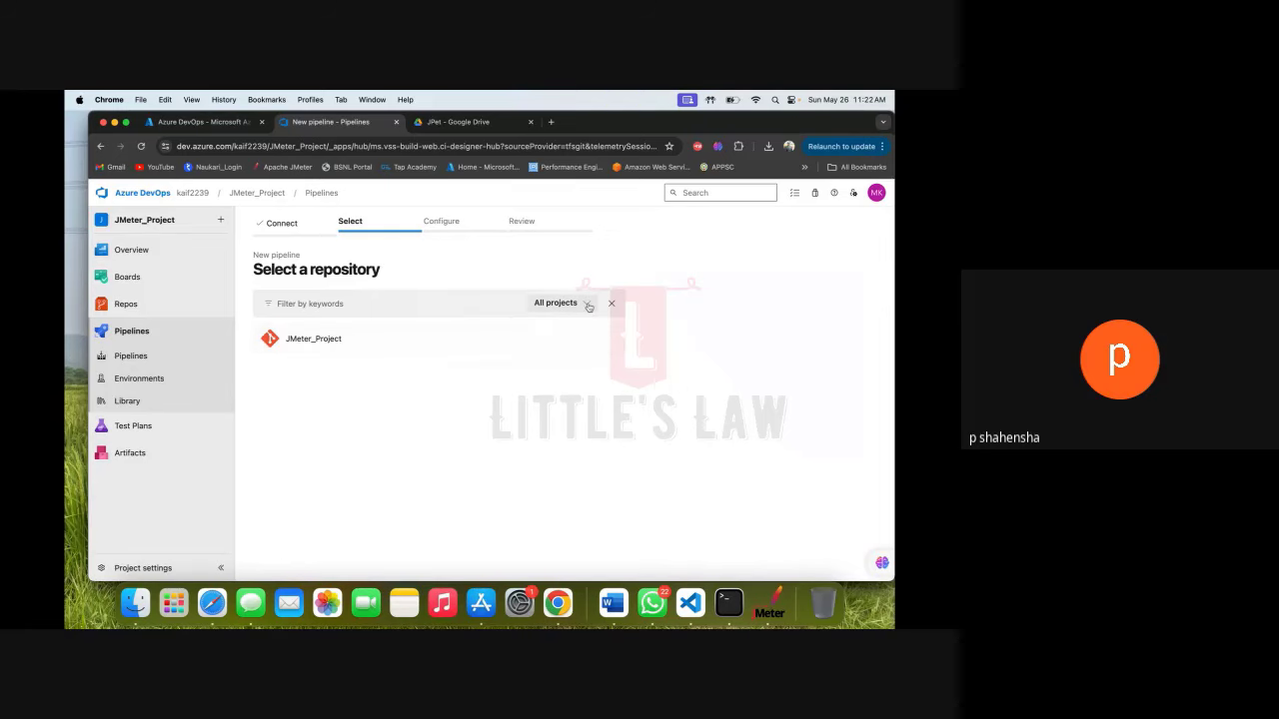
left_click(586, 307)
left_click(509, 327)
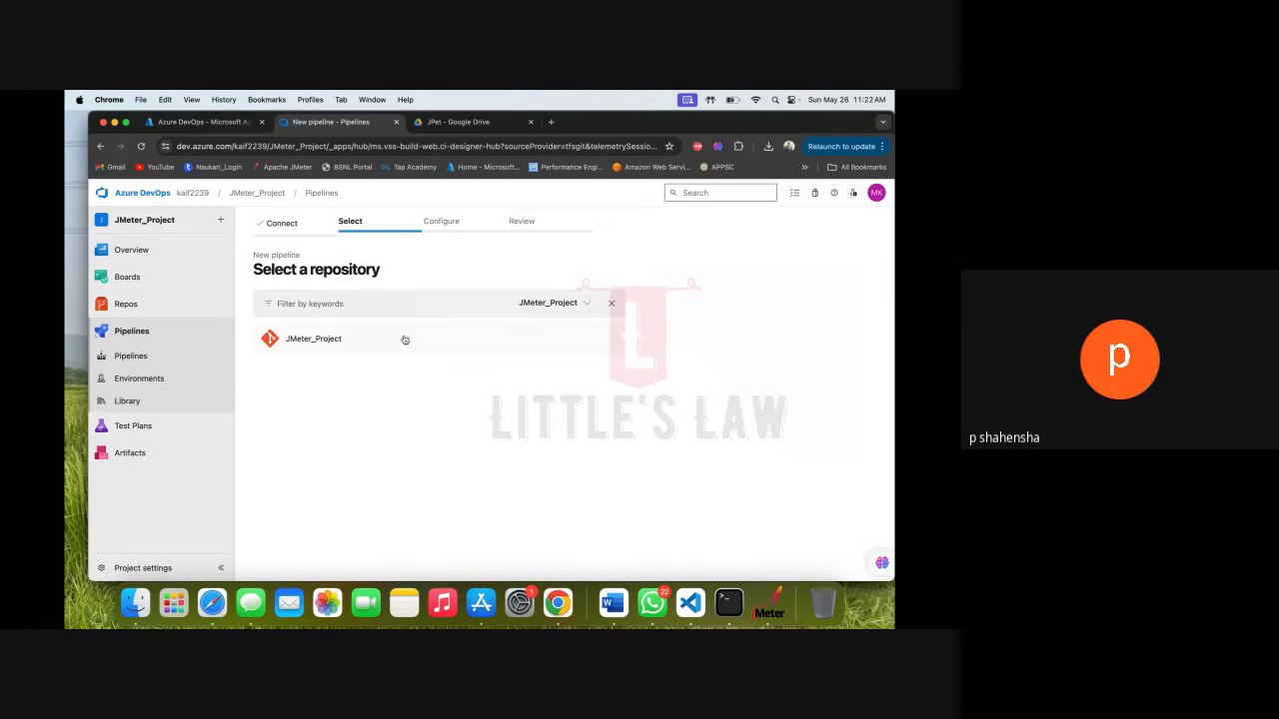
left_click(316, 337)
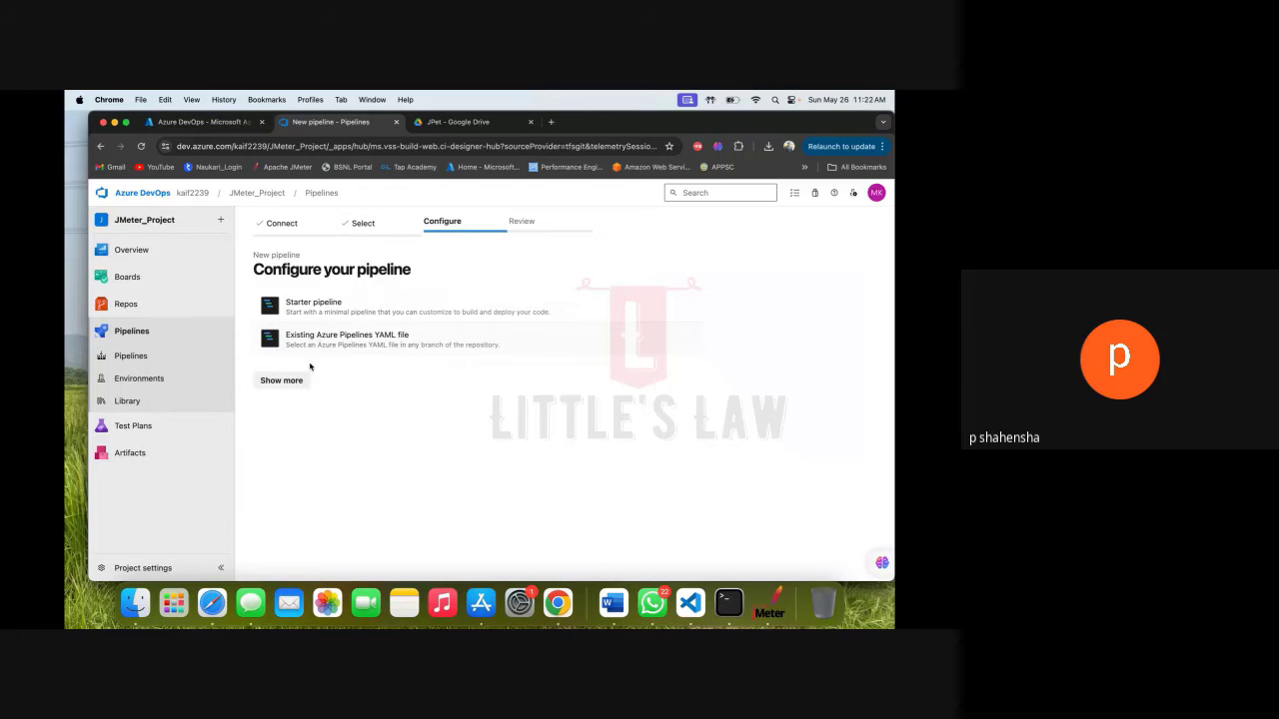
Show more pipeline templates, browse the list, then return to the organization's projects home.
left_click(299, 380)
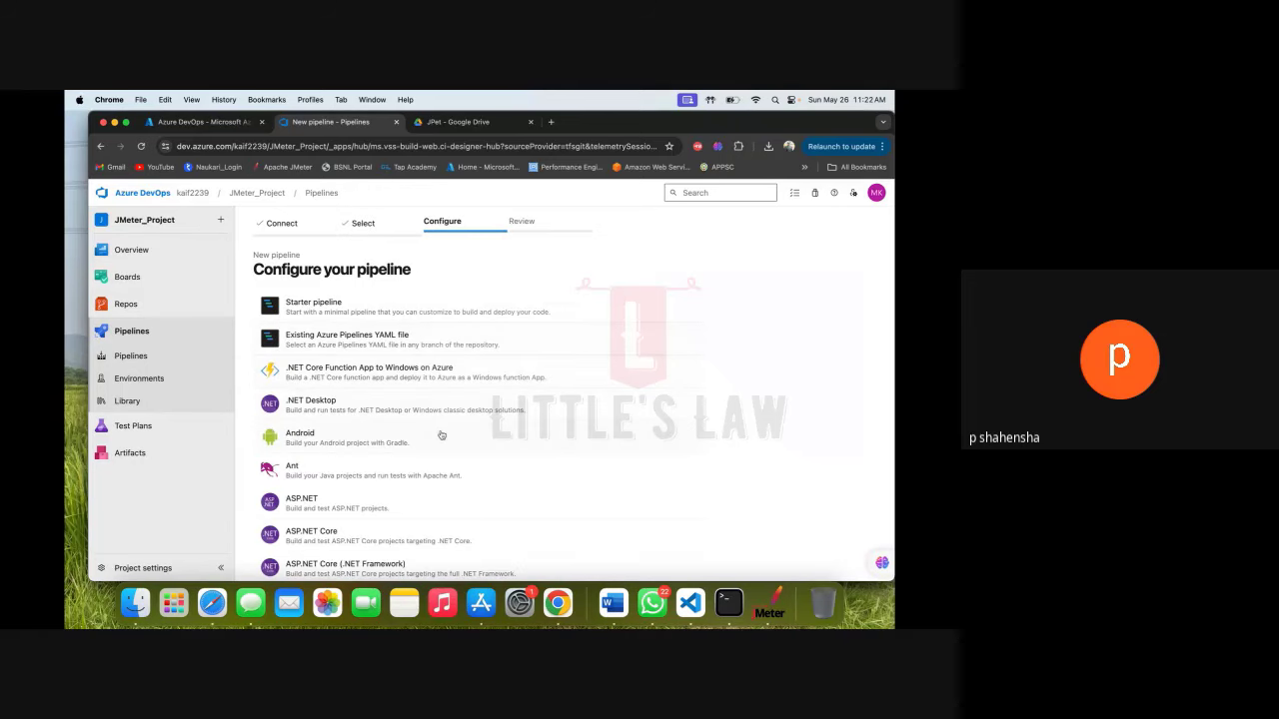
scroll(437, 434, "down", 15)
scroll(441, 435, "up", 8)
scroll(441, 434, "up", 5)
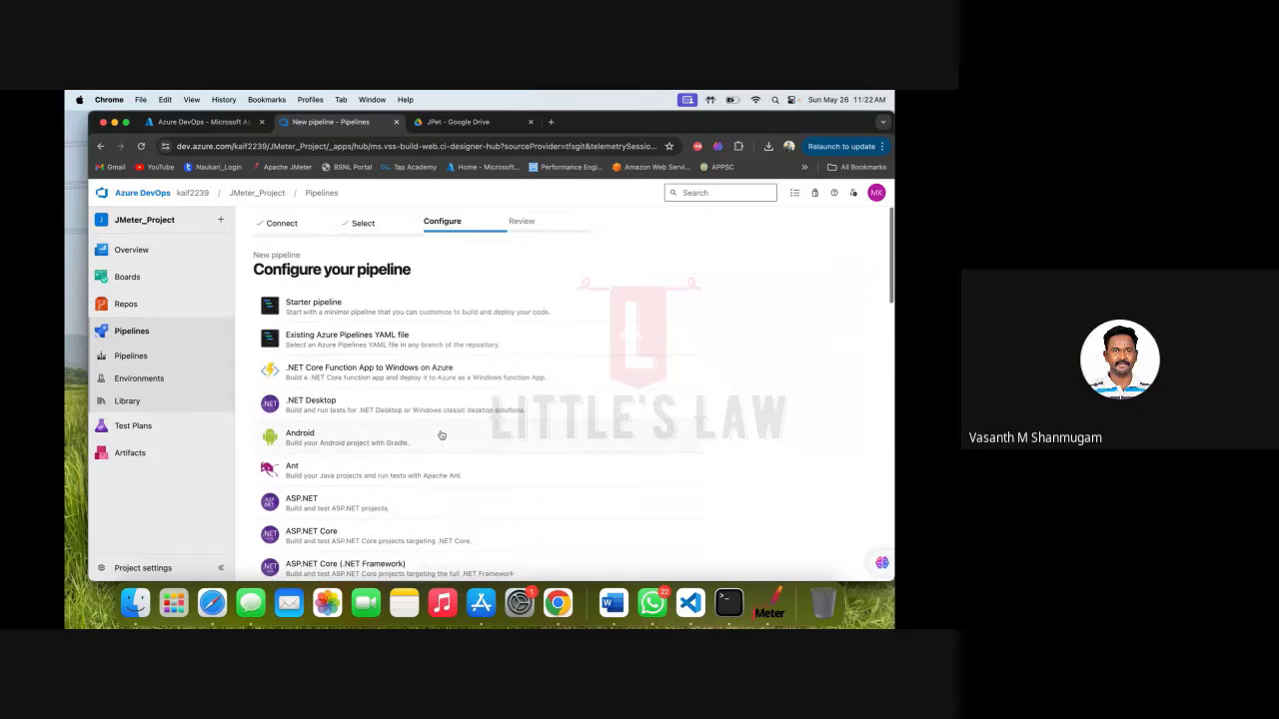
scroll(441, 435, "down", 3)
scroll(441, 434, "down", 5)
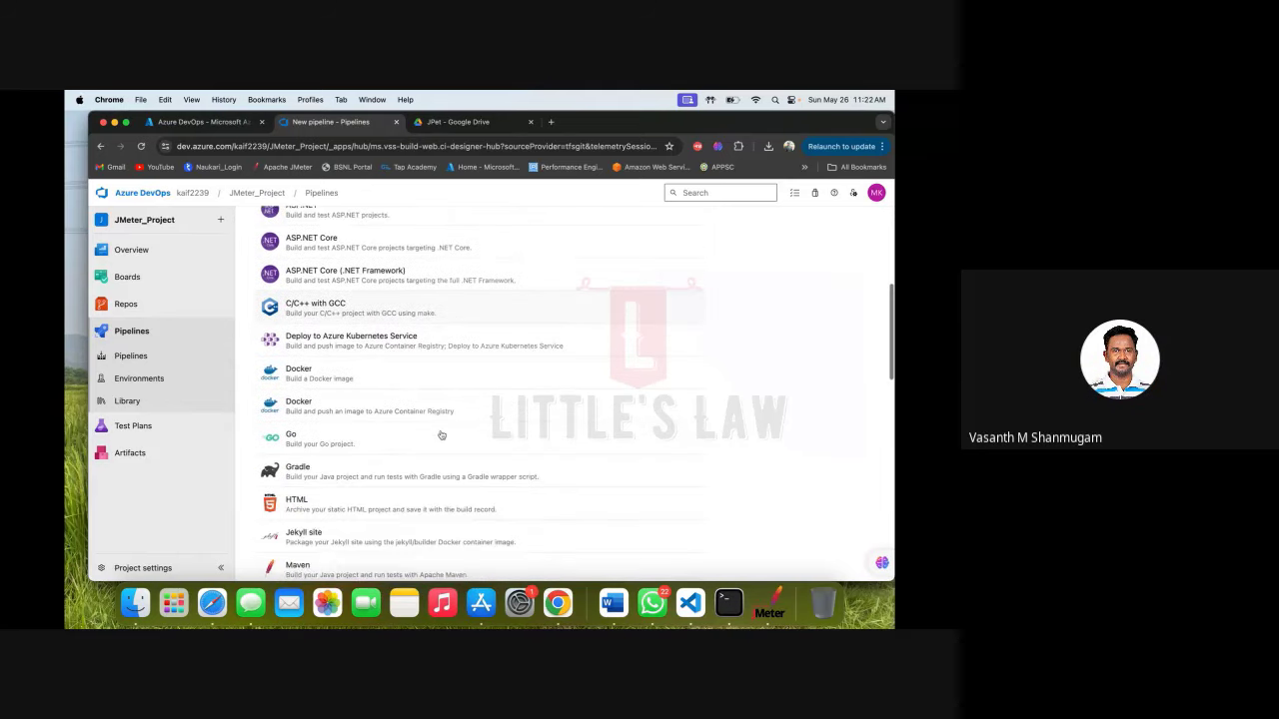
left_click(148, 194)
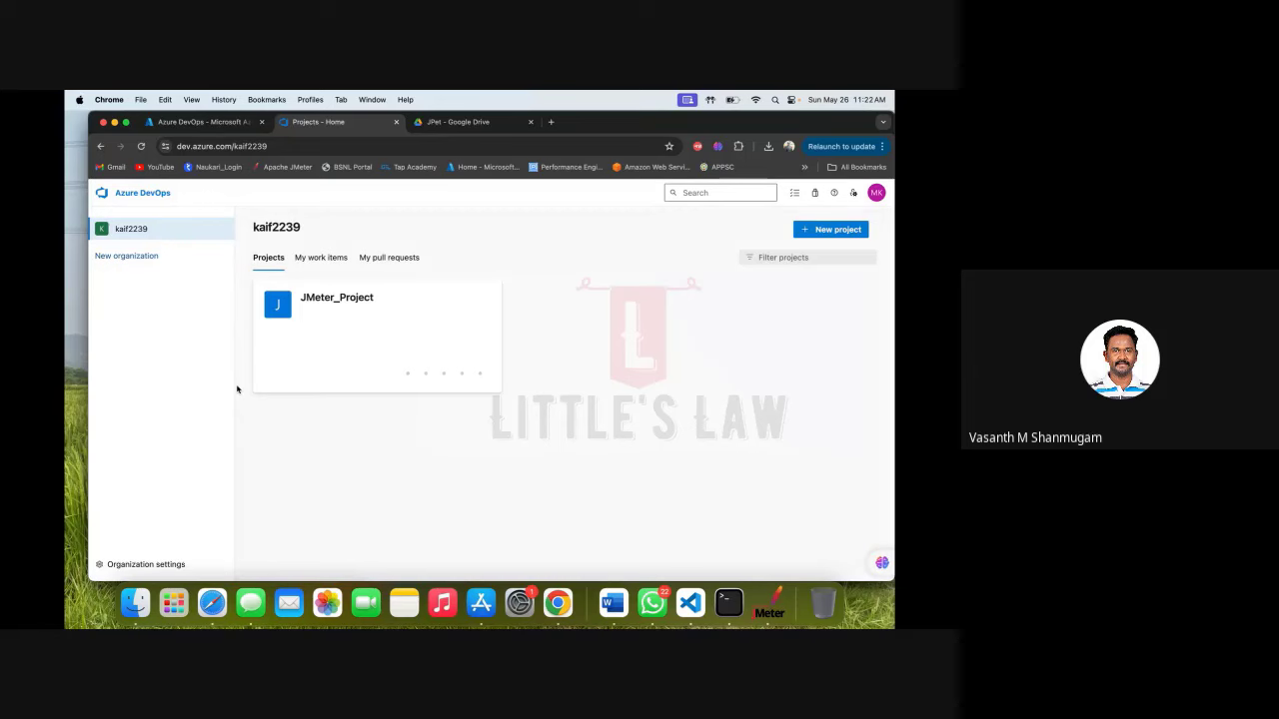
left_click(146, 565)
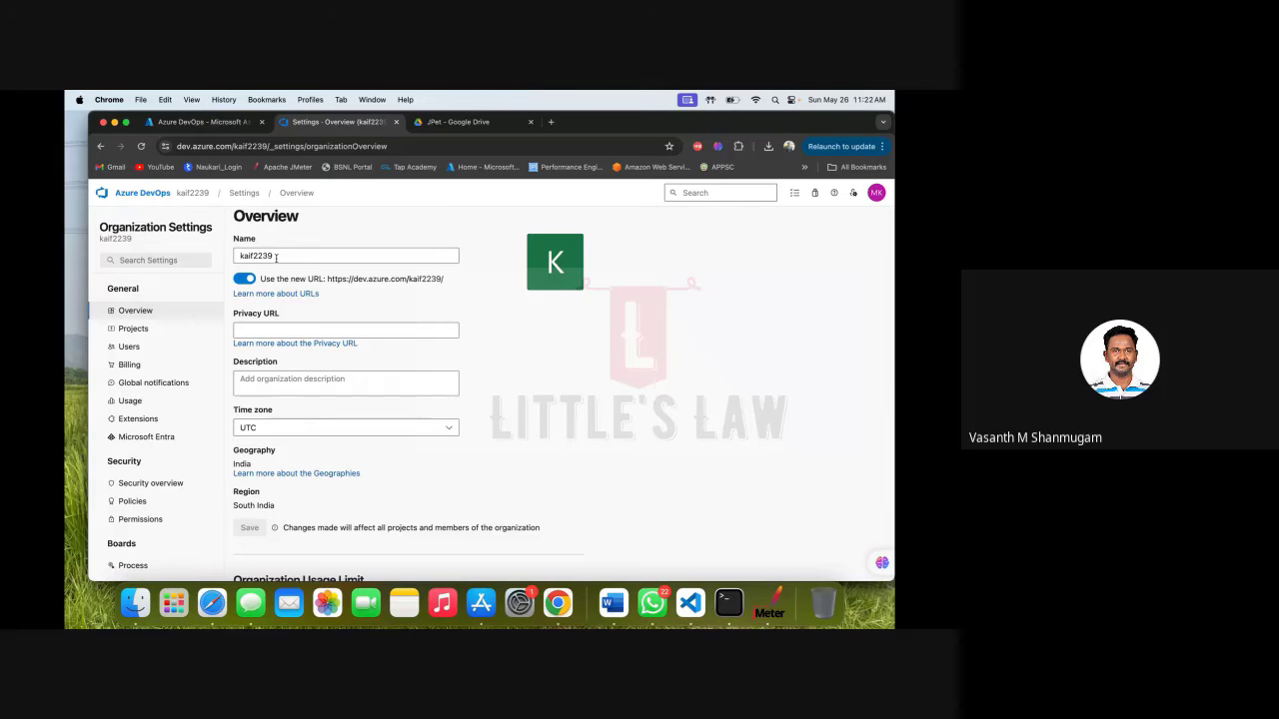
left_click(715, 193)
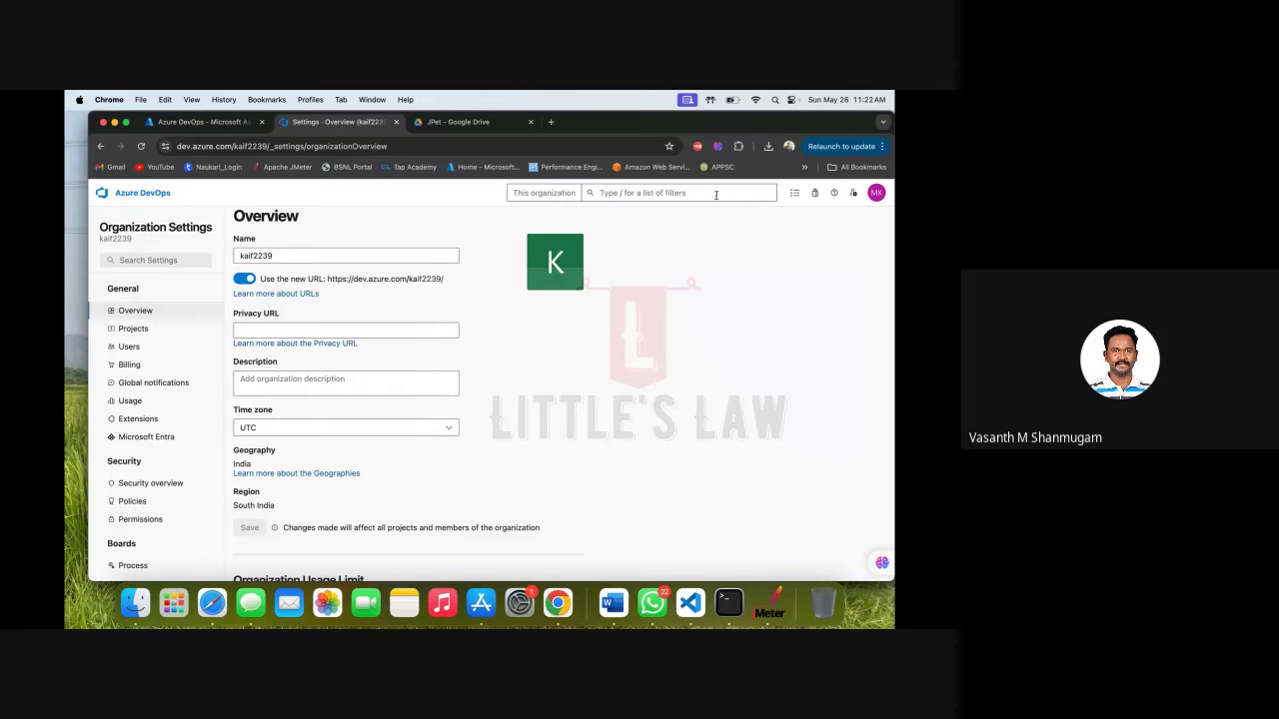
type("rel")
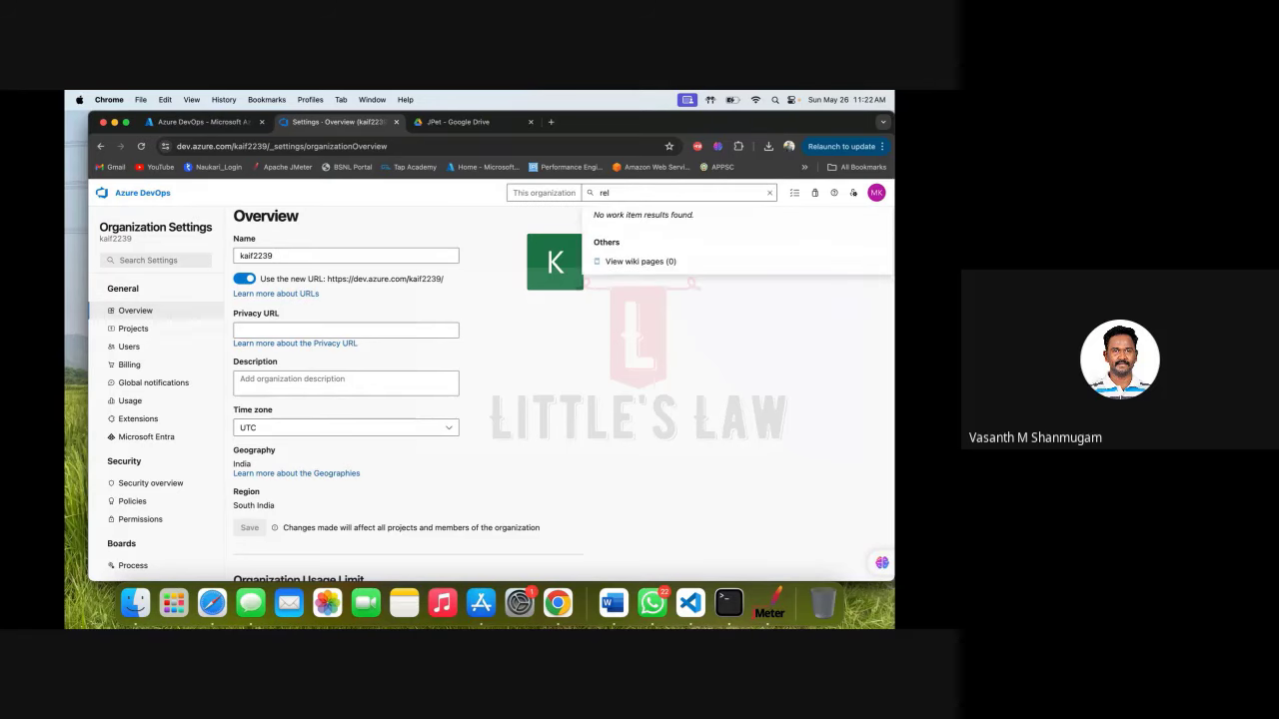
key("BackSpace")
key("BackSpace")
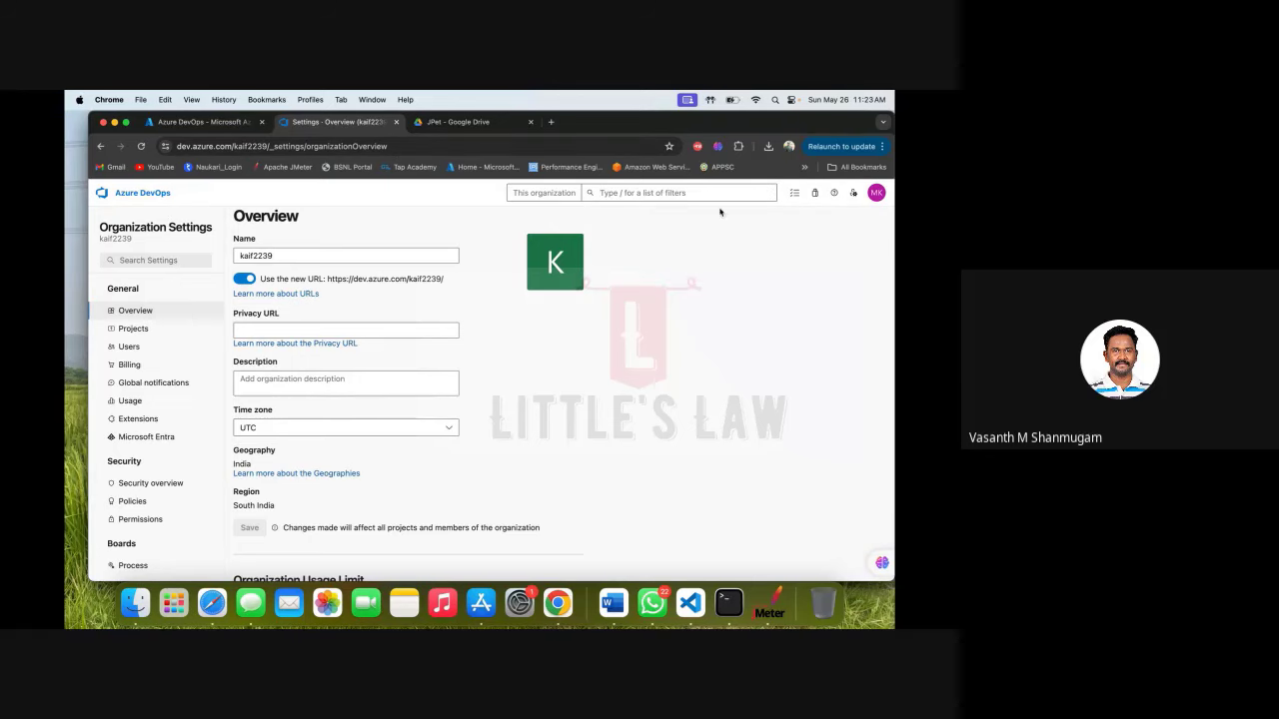
left_click(172, 261)
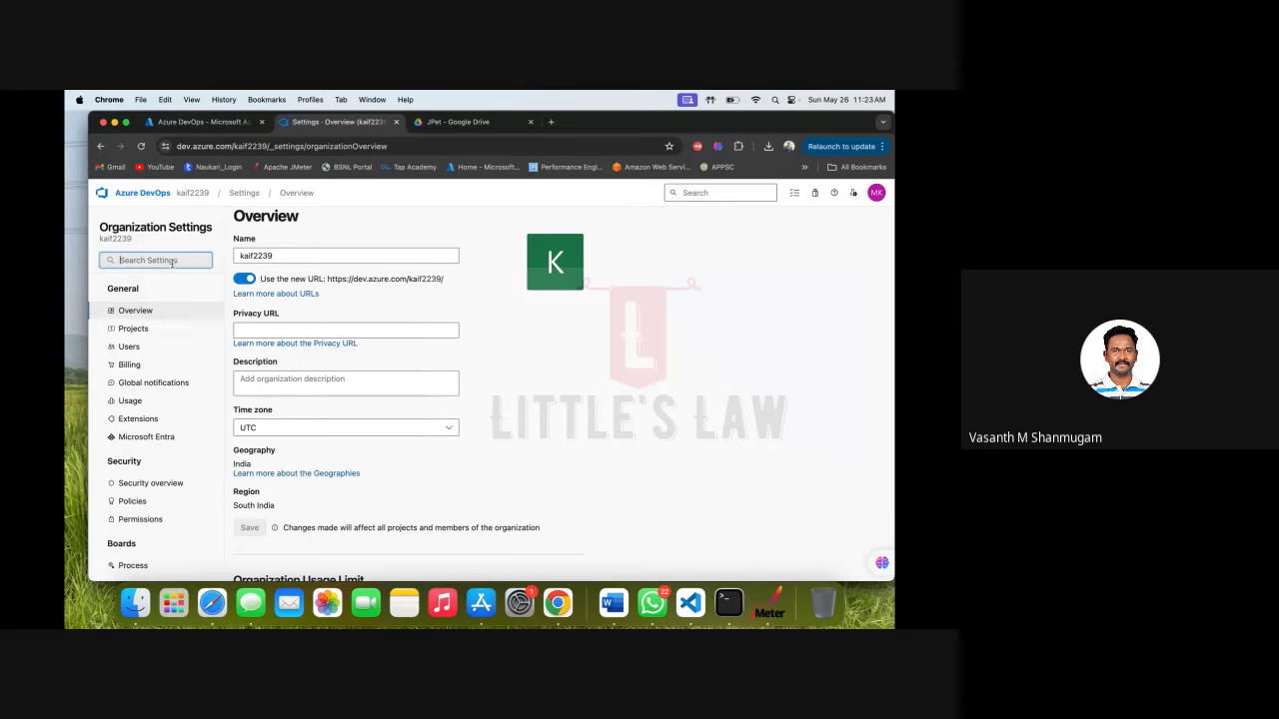
type("release")
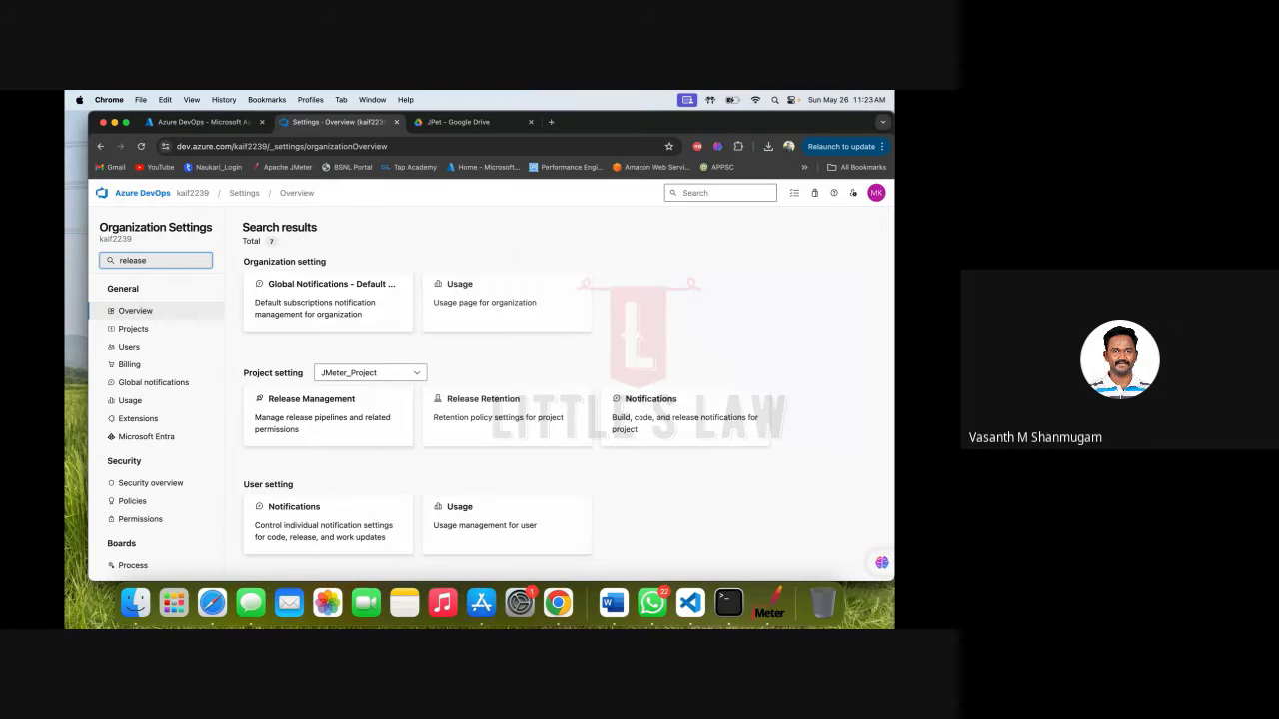
left_click(341, 416)
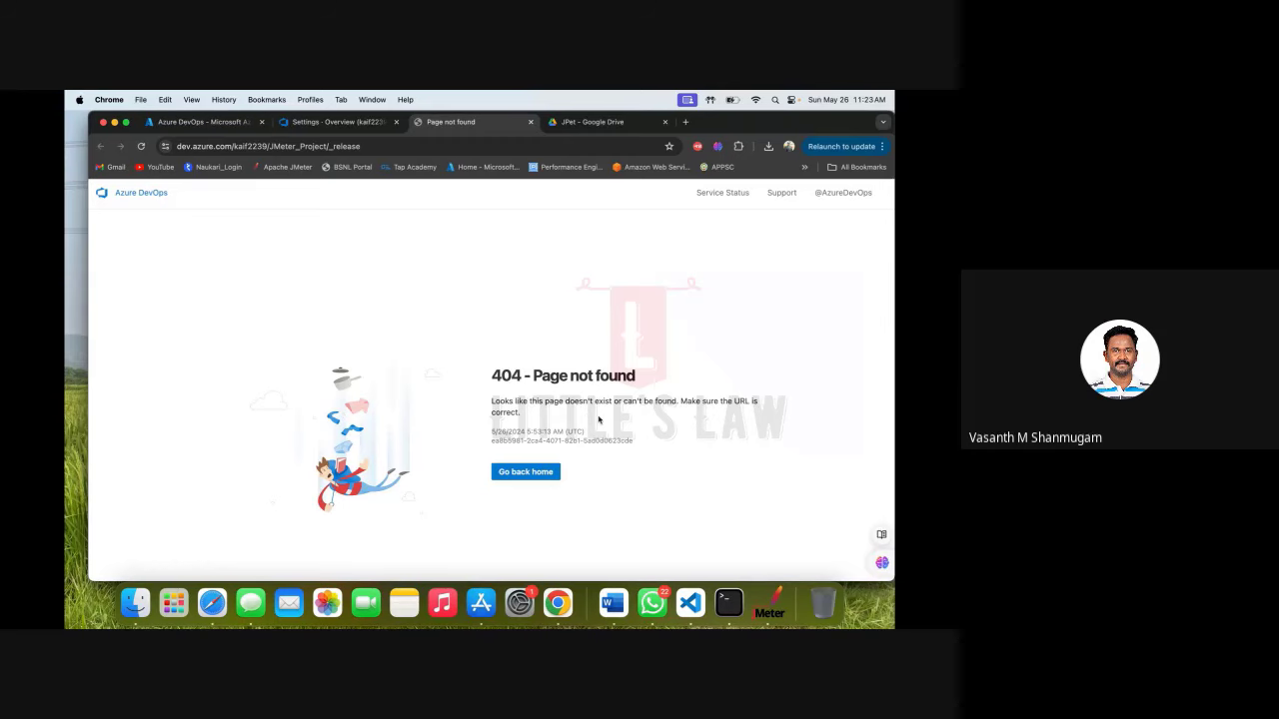
left_click(540, 473)
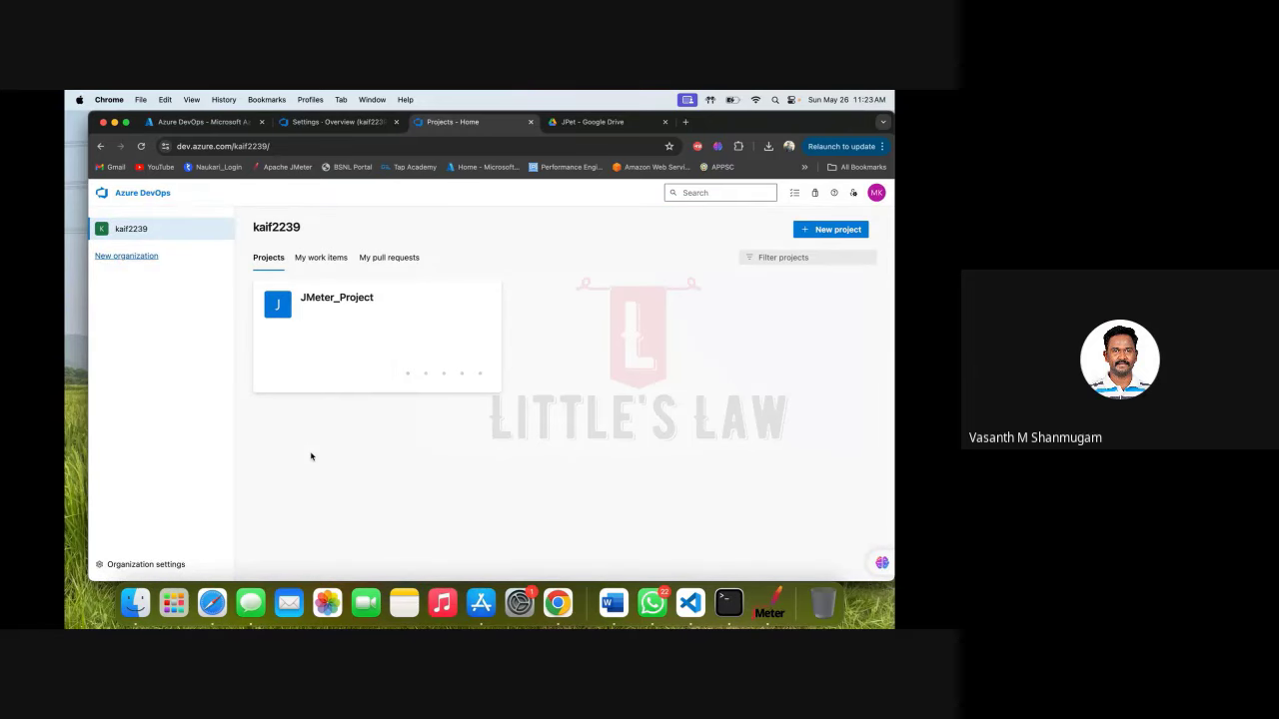
left_click(359, 302)
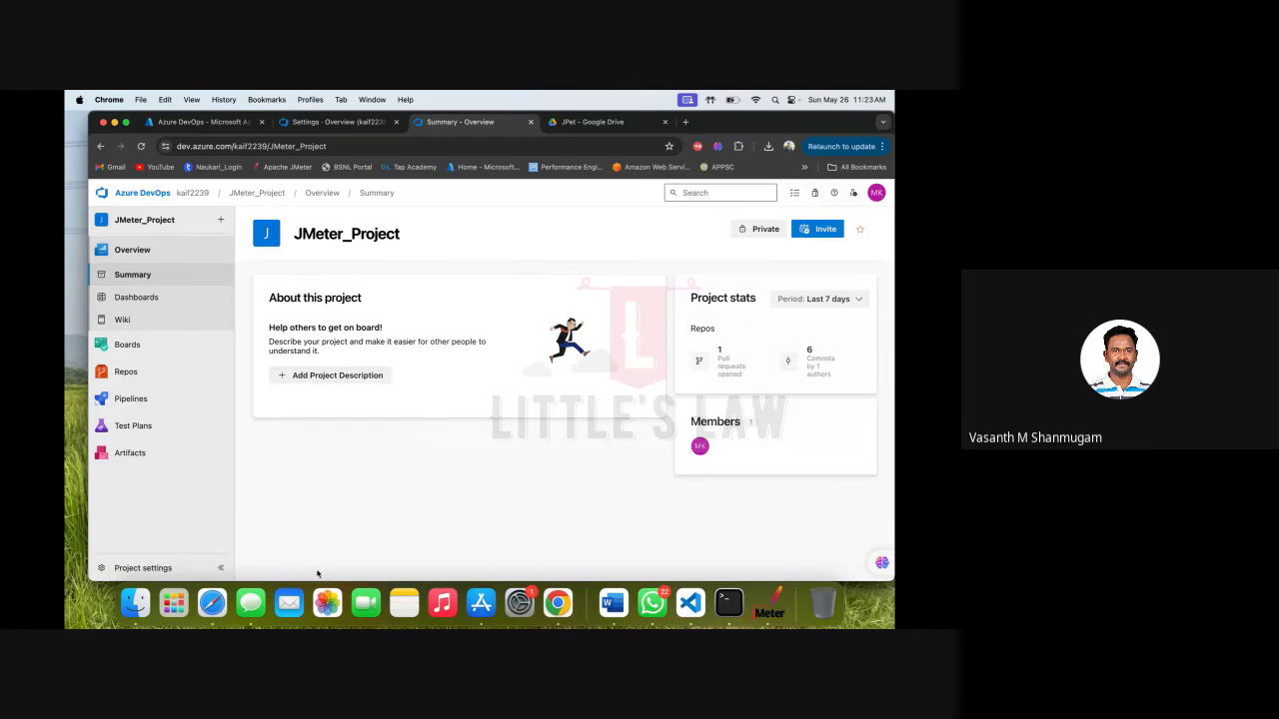
left_click(145, 568)
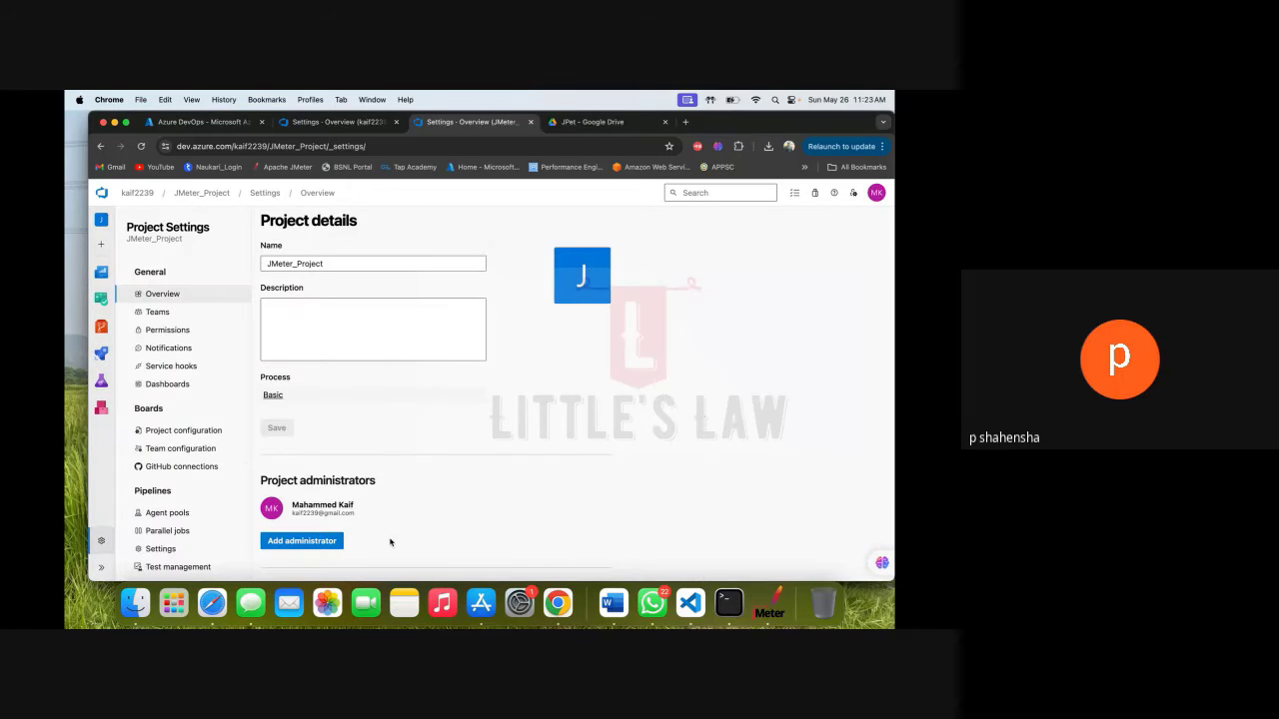
scroll(389, 543, "down", 3)
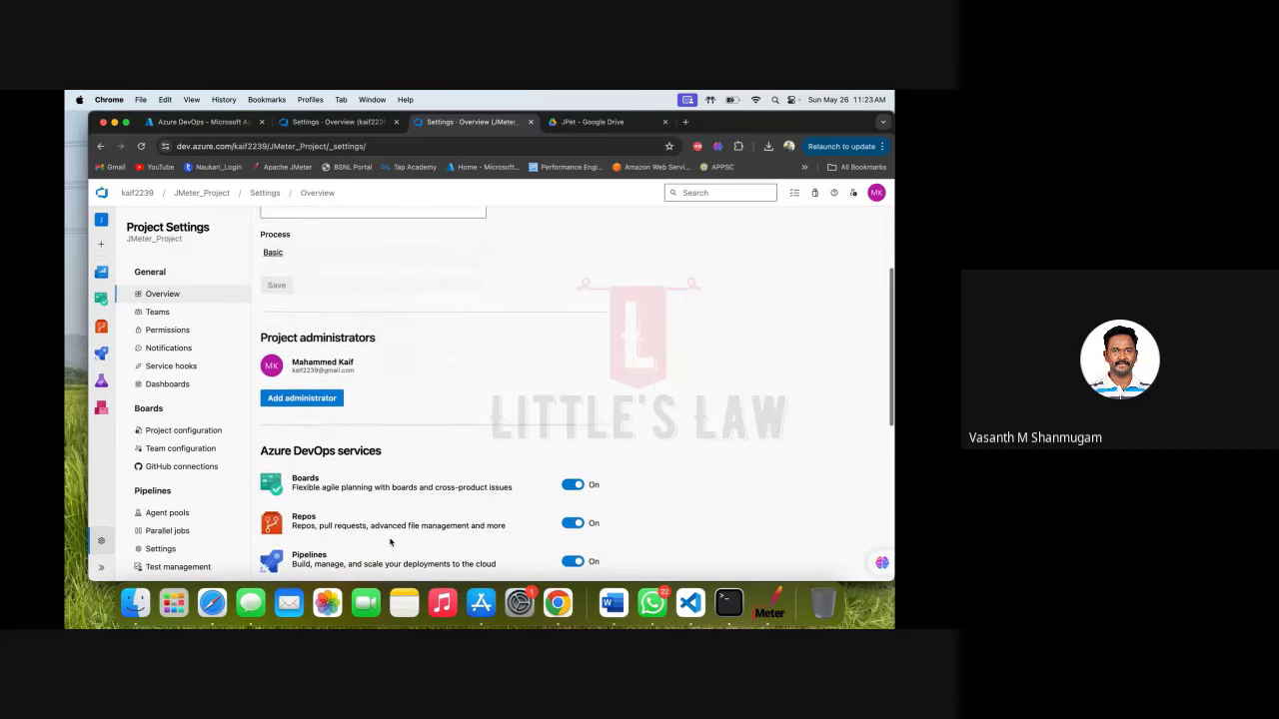
scroll(390, 542, "down", 2)
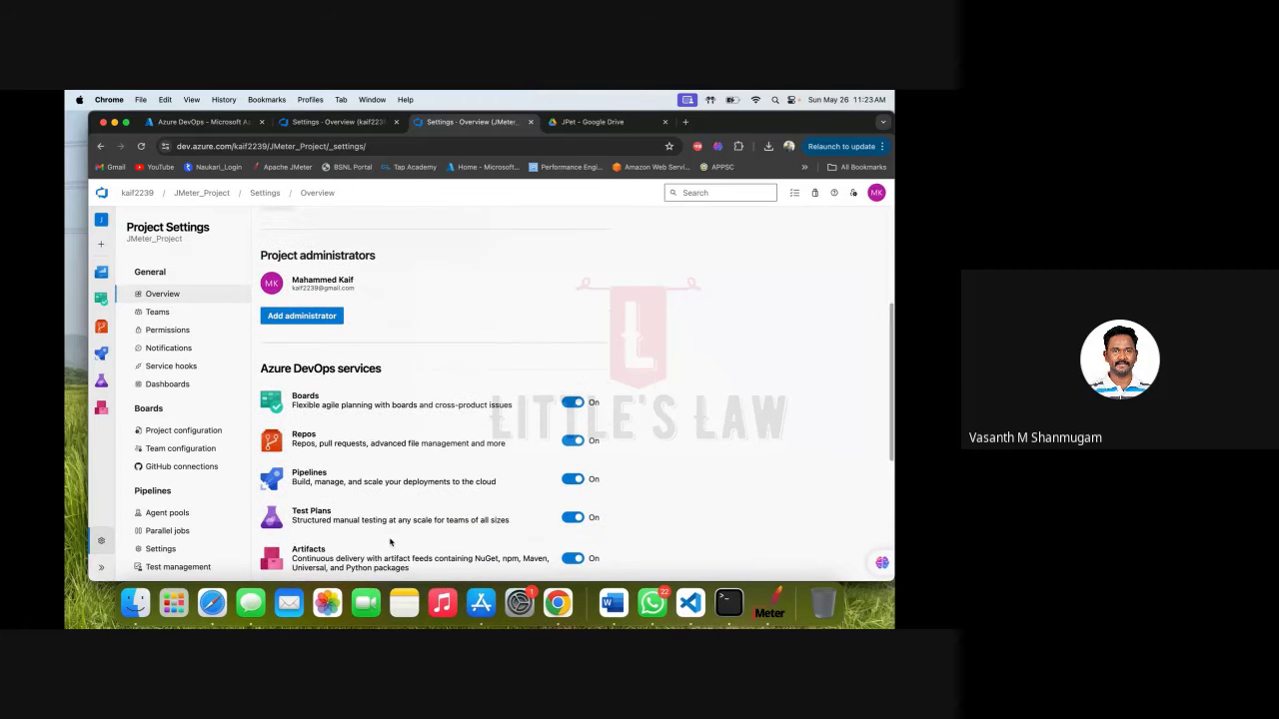
scroll(390, 542, "up", 4)
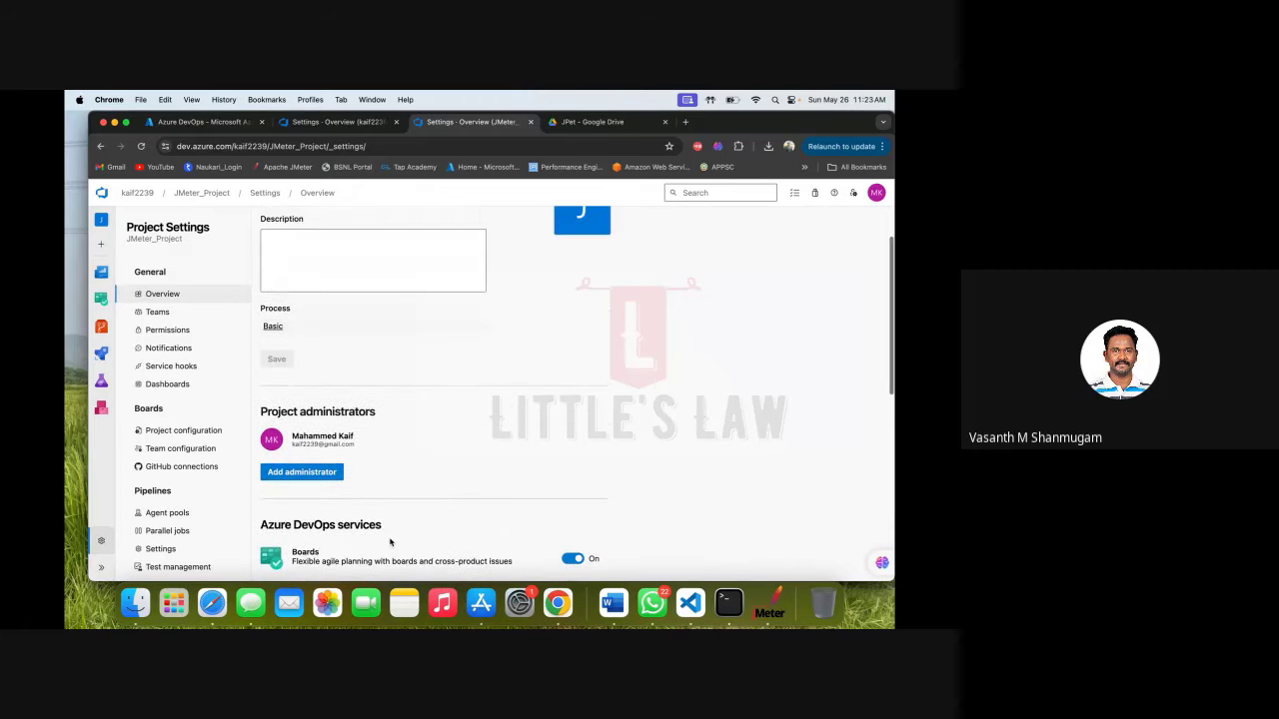
scroll(390, 542, "up", 2)
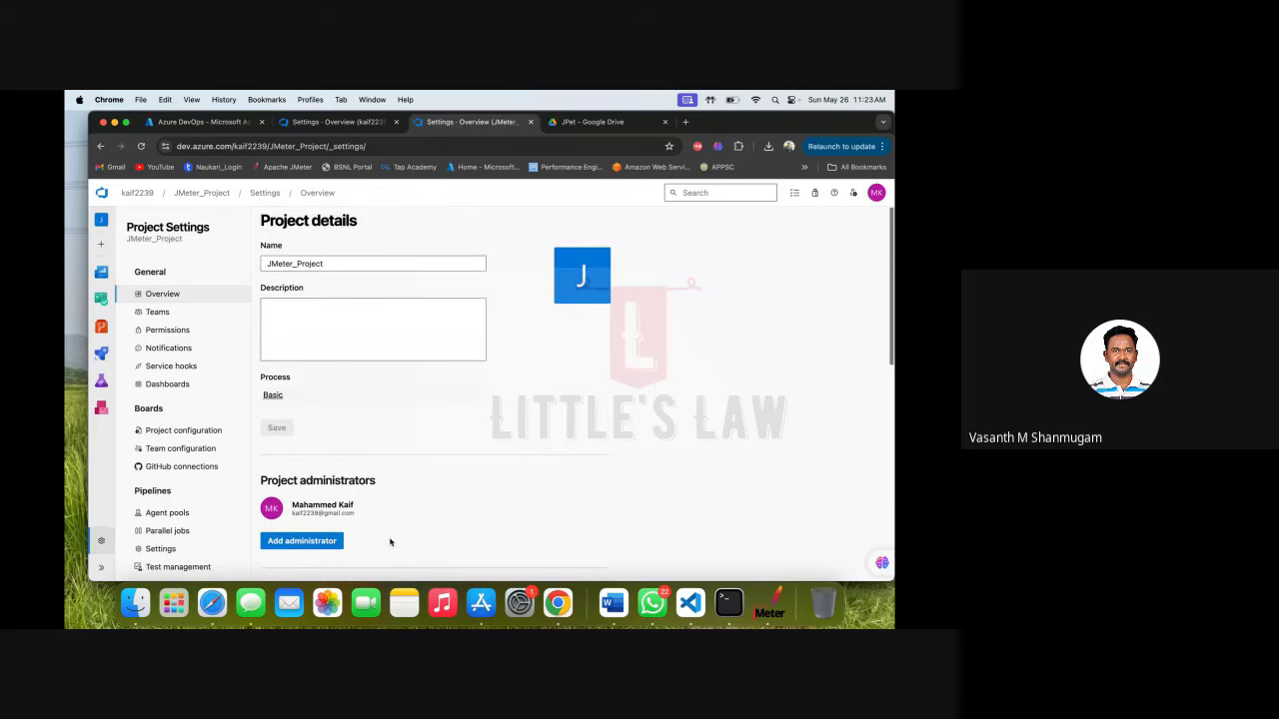
scroll(390, 543, "down", 4)
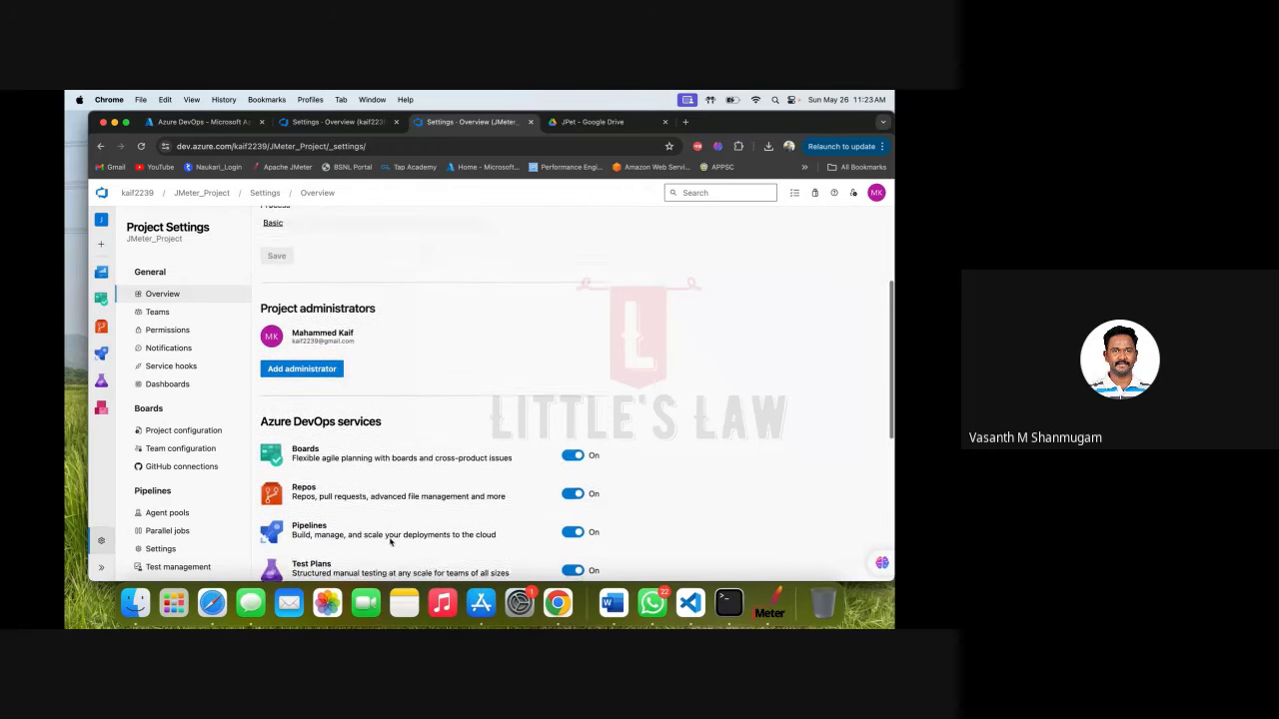
scroll(390, 543, "down", 2)
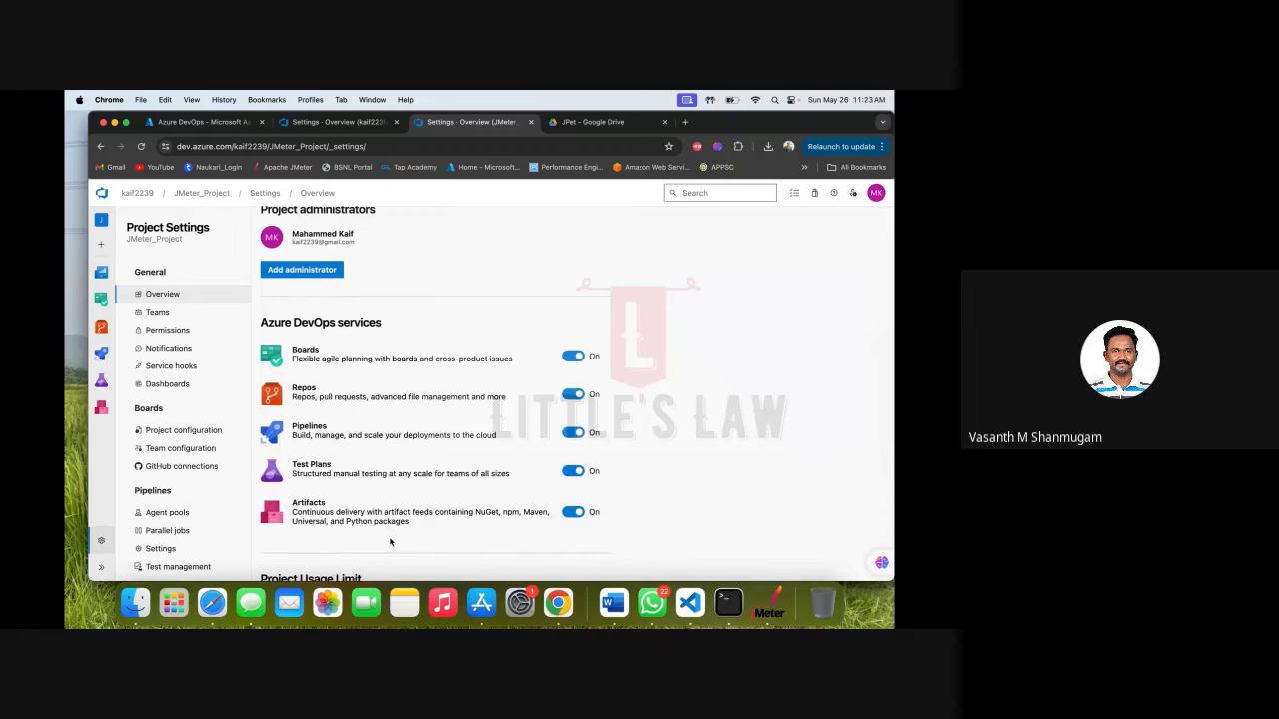
scroll(389, 542, "down", 2)
scroll(390, 543, "down", 3)
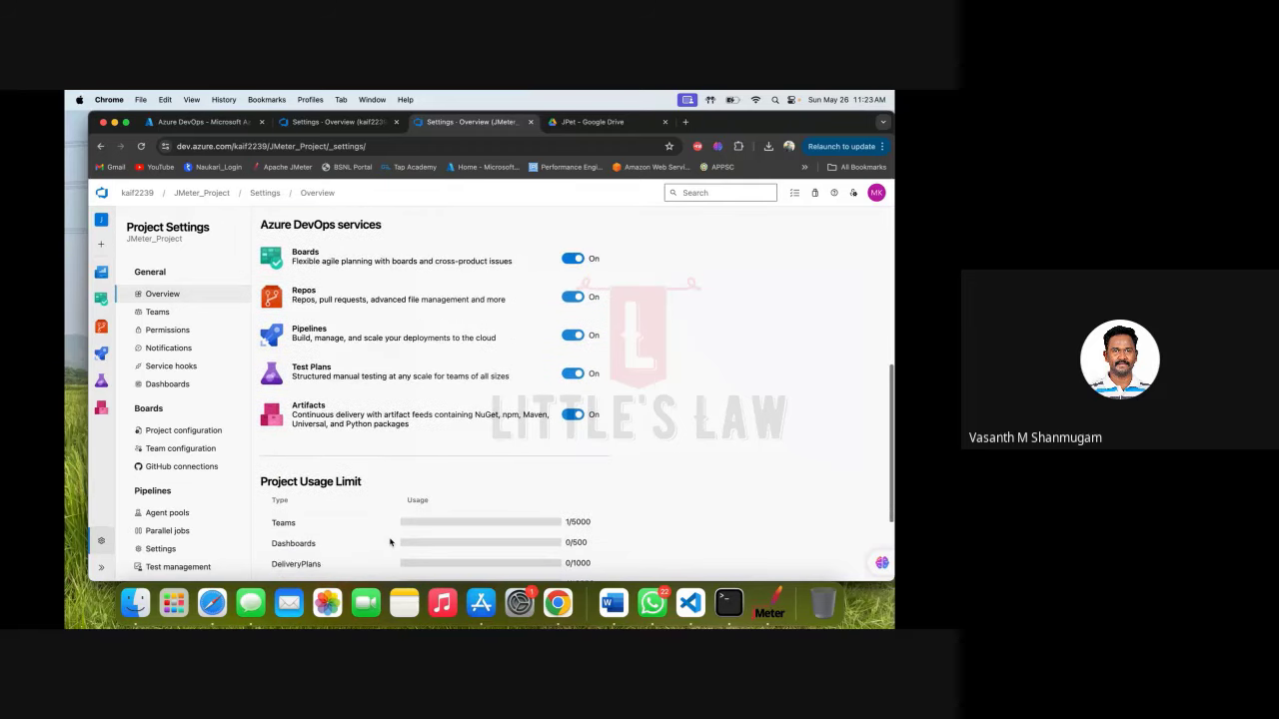
scroll(390, 543, "up", 5)
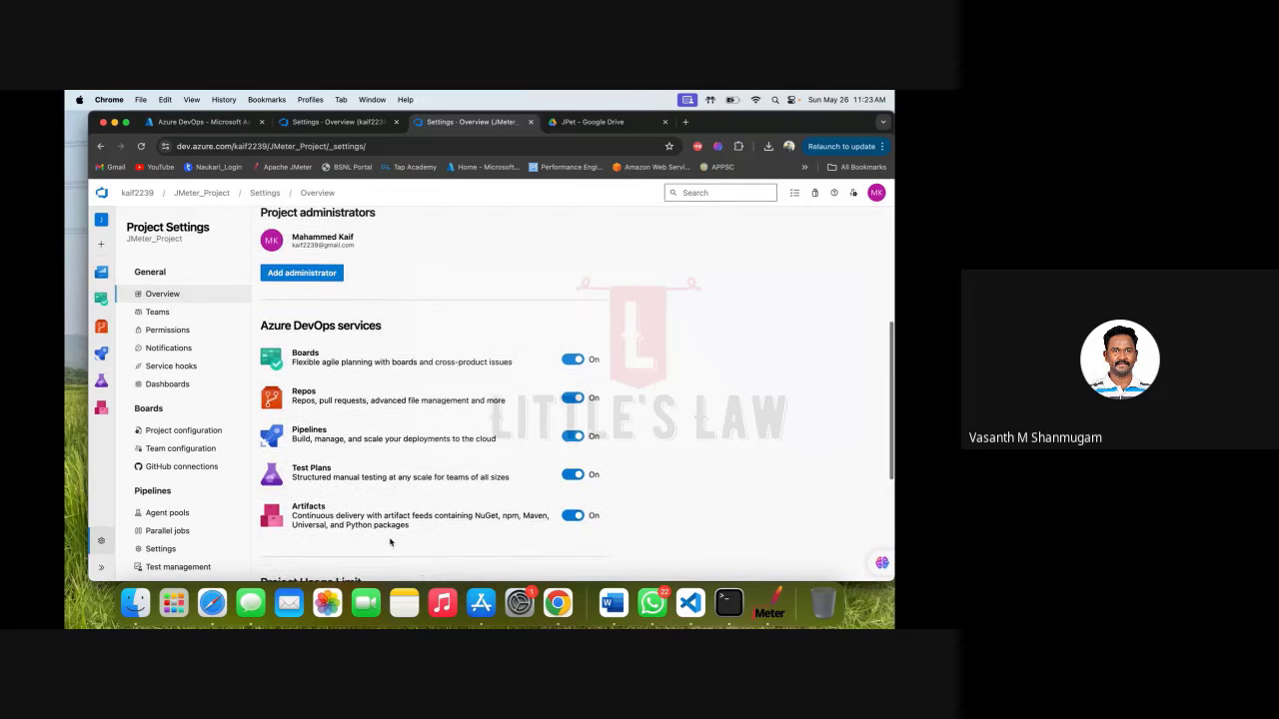
scroll(390, 543, "down", 7)
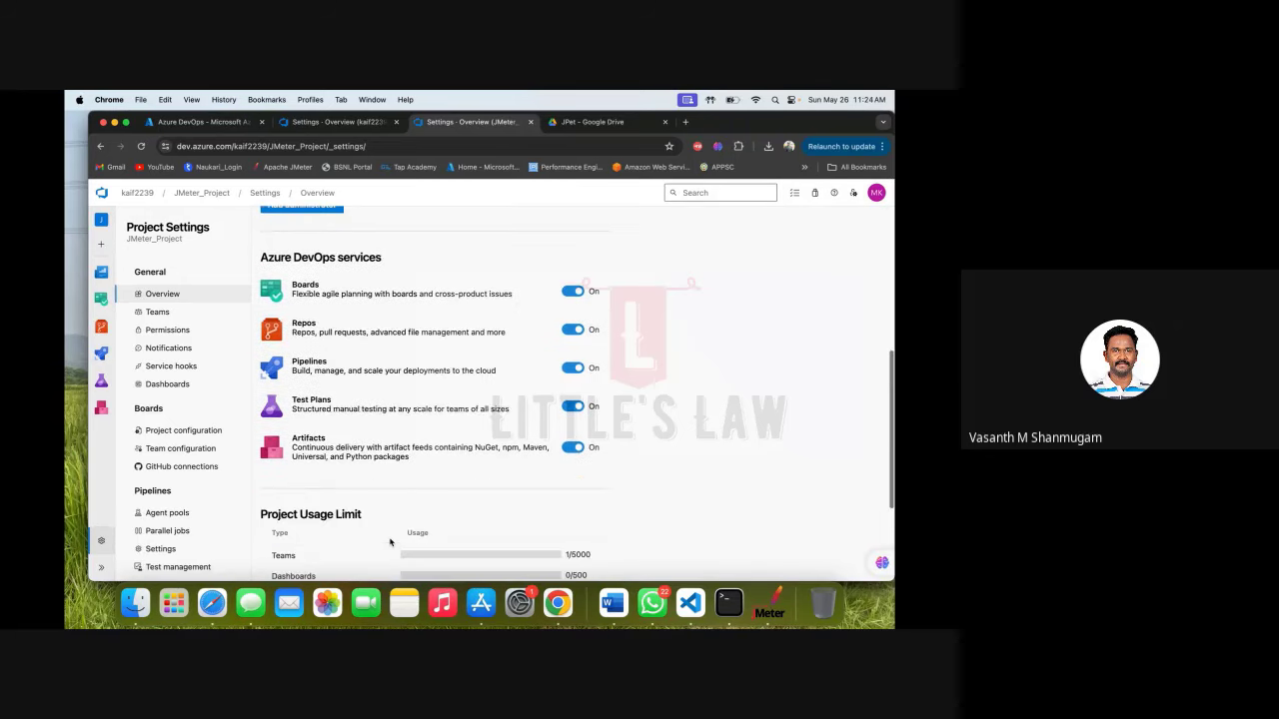
scroll(390, 542, "down", 1)
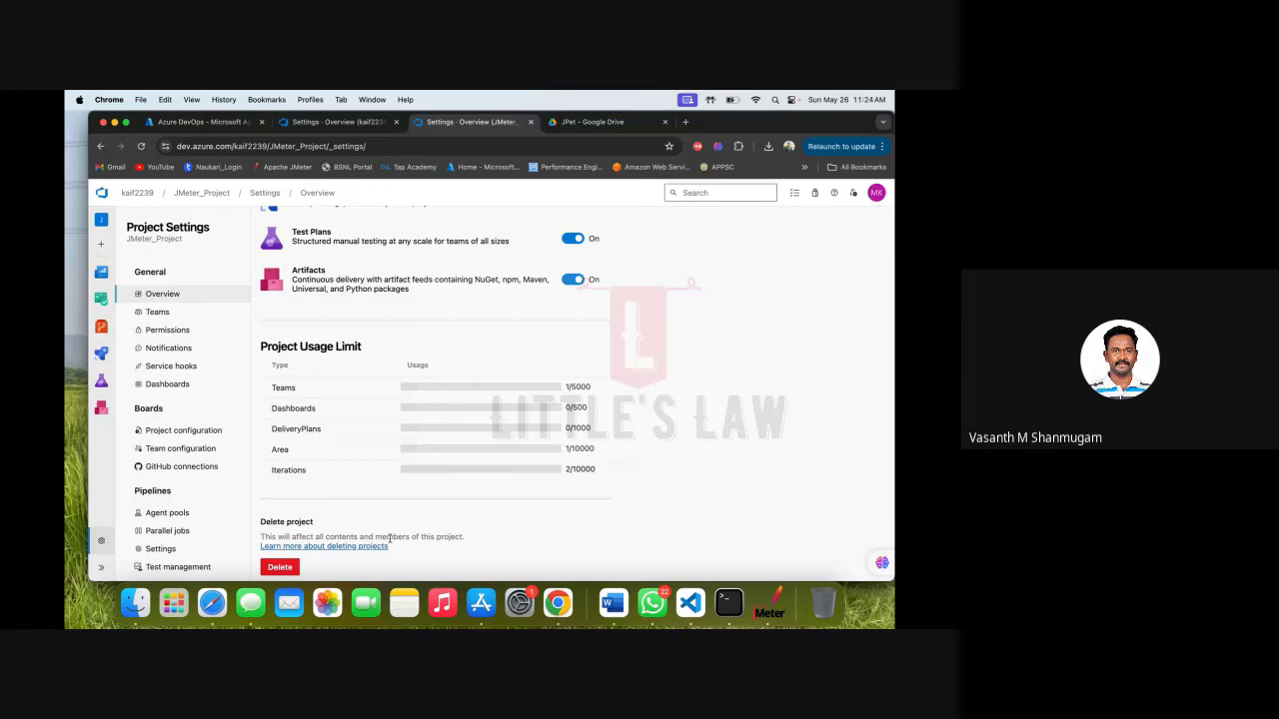
scroll(389, 542, "up", 1)
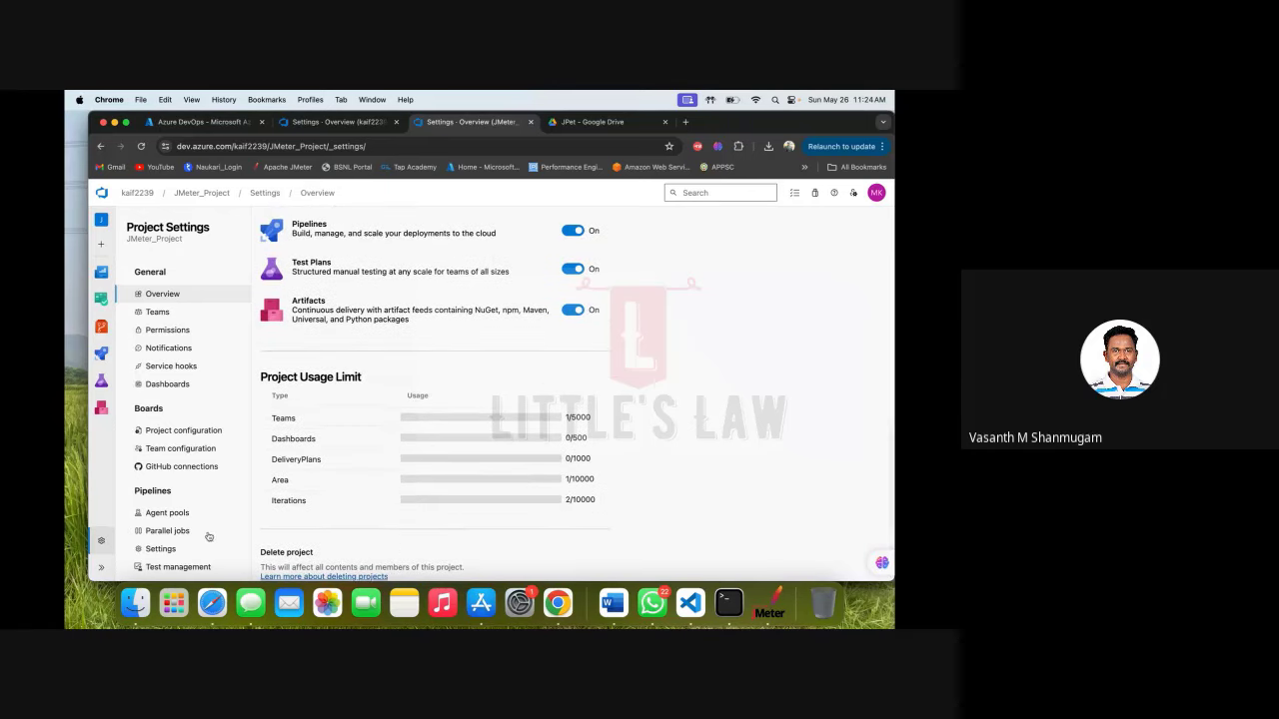
Go through Permissions and Agent pools to Parallel jobs (0 Microsoft-hosted, 1 self-hosted).
left_click(170, 334)
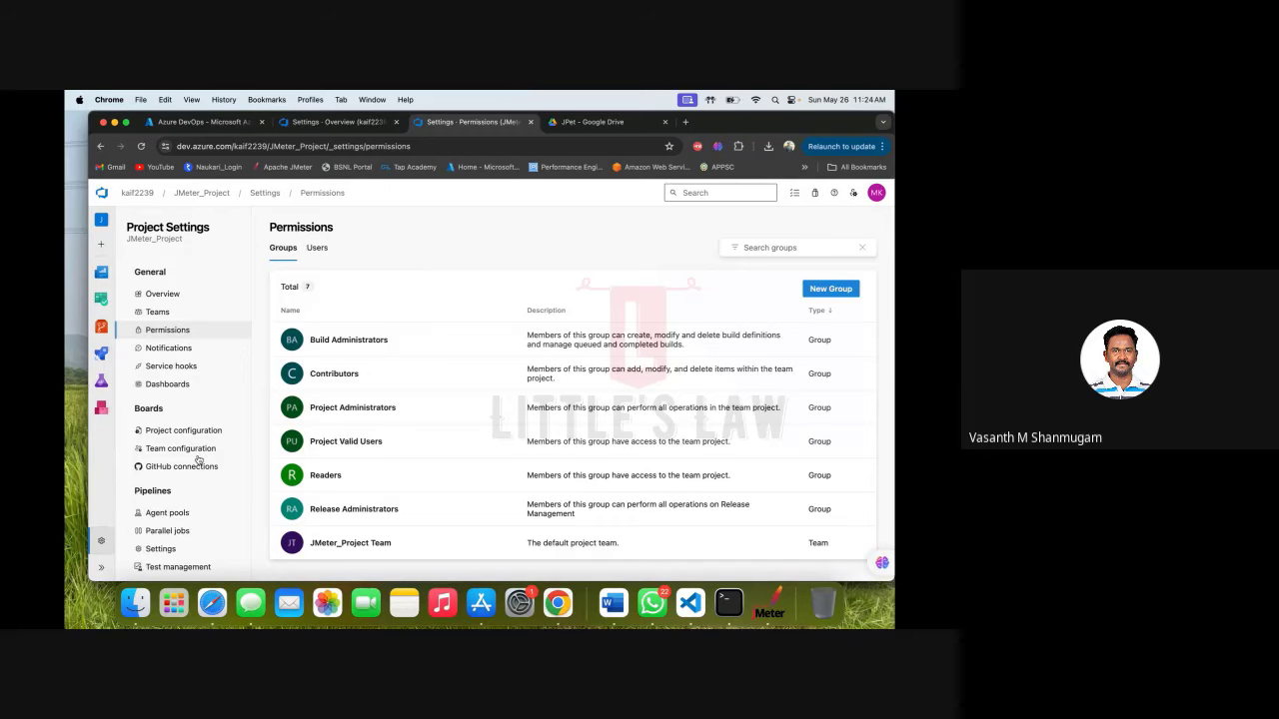
left_click(167, 515)
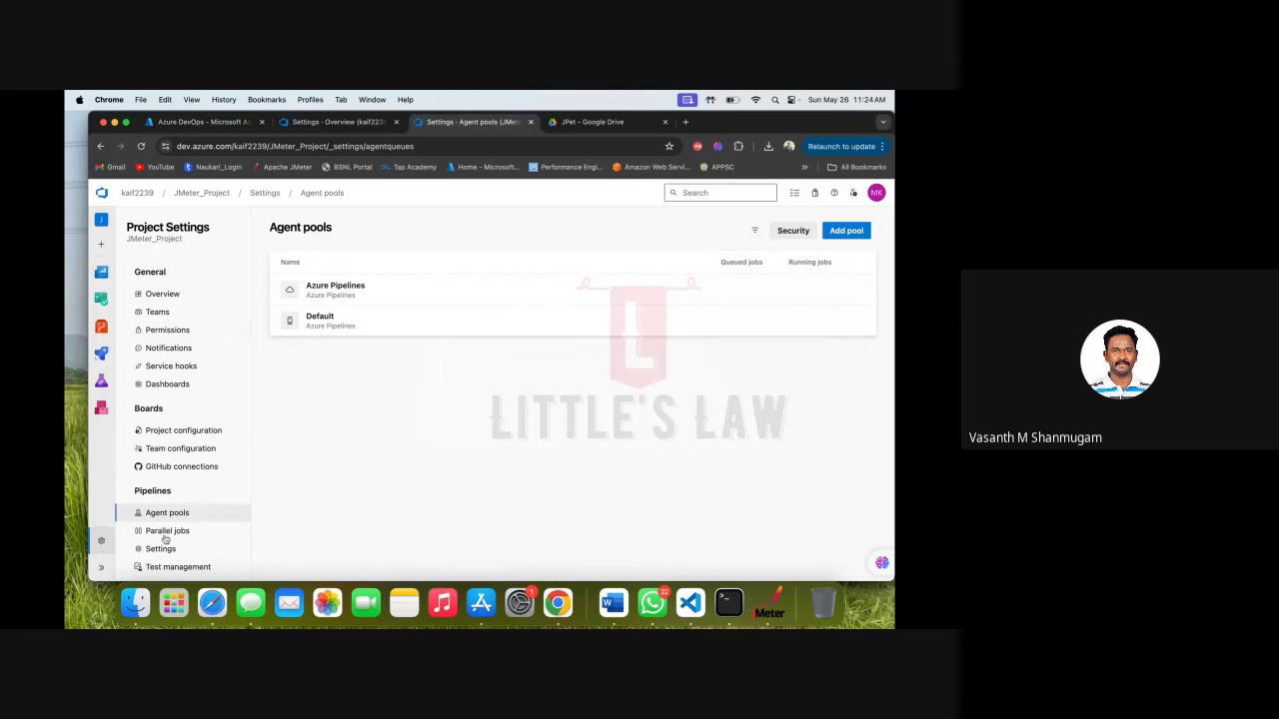
left_click(166, 536)
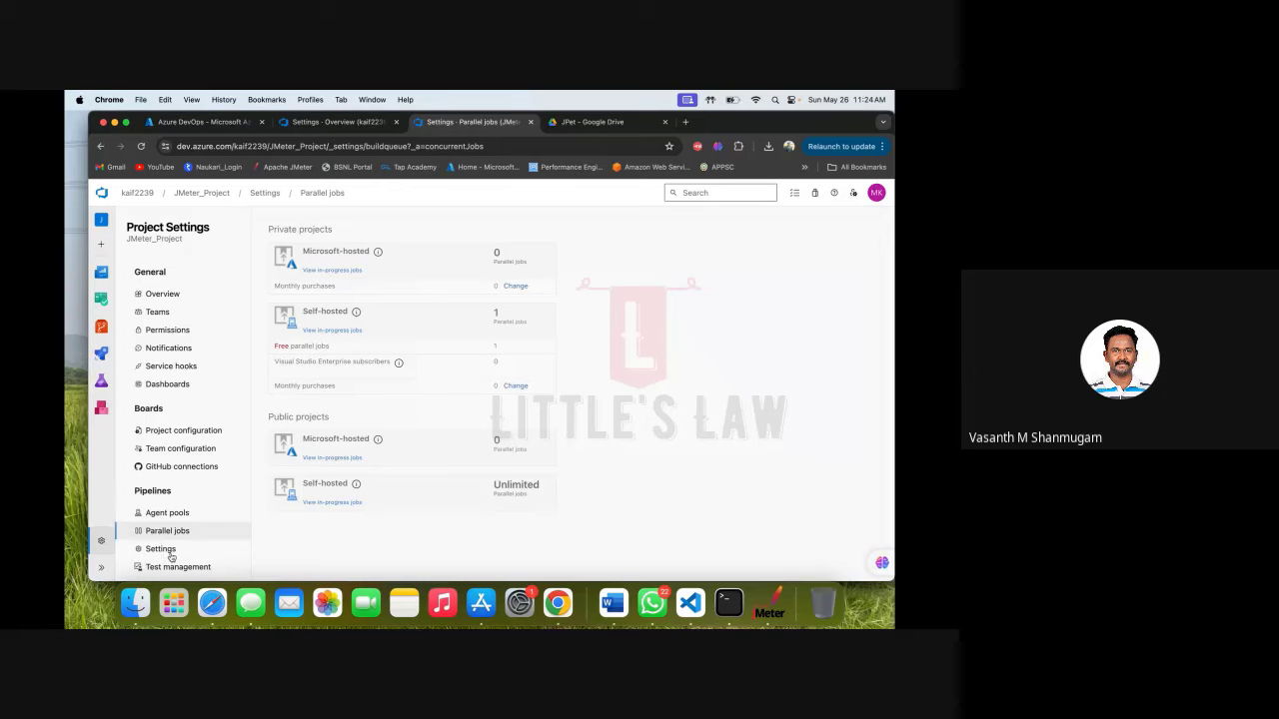
Open Pipelines Settings to see retention of 30 days, 10 pull request runs and 3 recent runs.
left_click(160, 549)
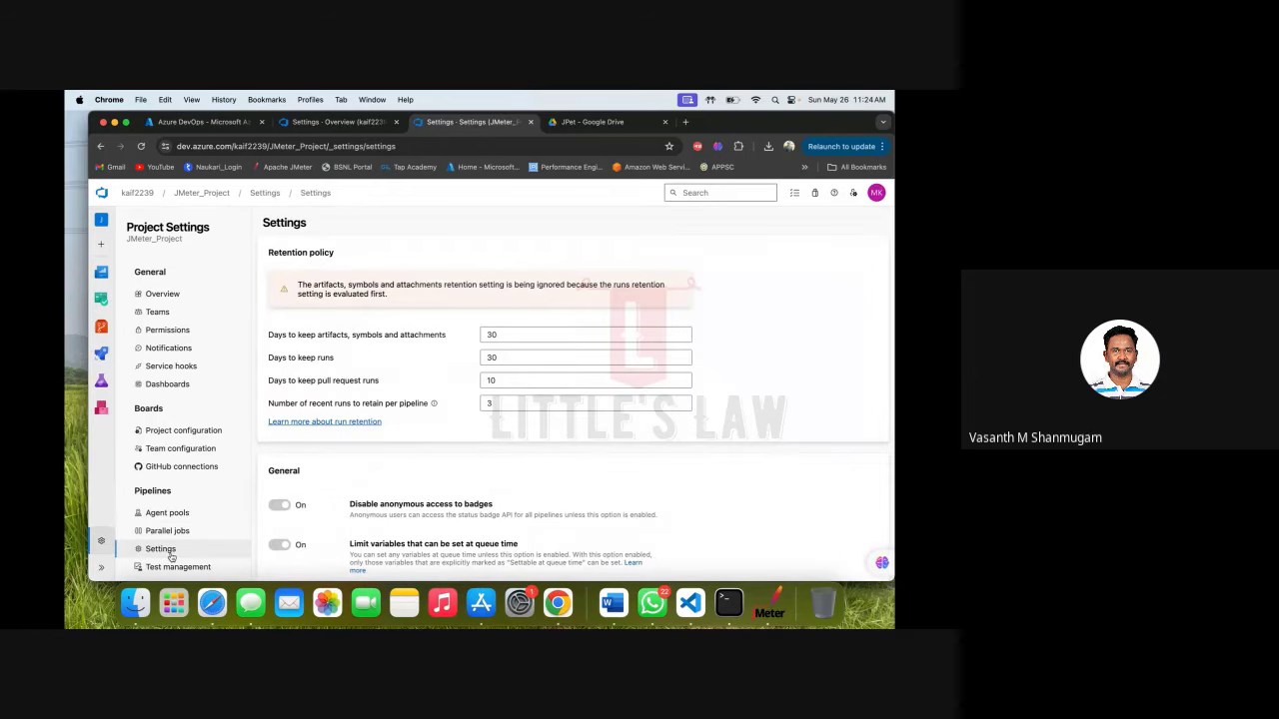
scroll(172, 557, "down", 5)
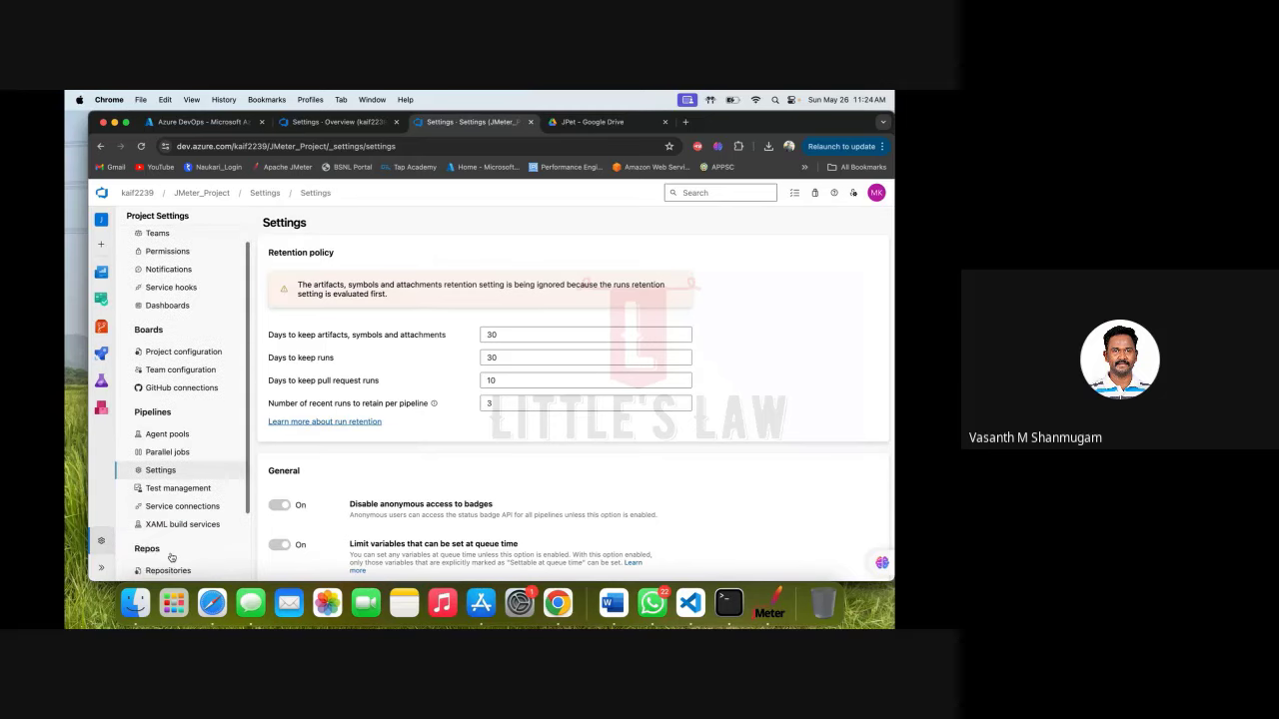
scroll(170, 558, "down", 2)
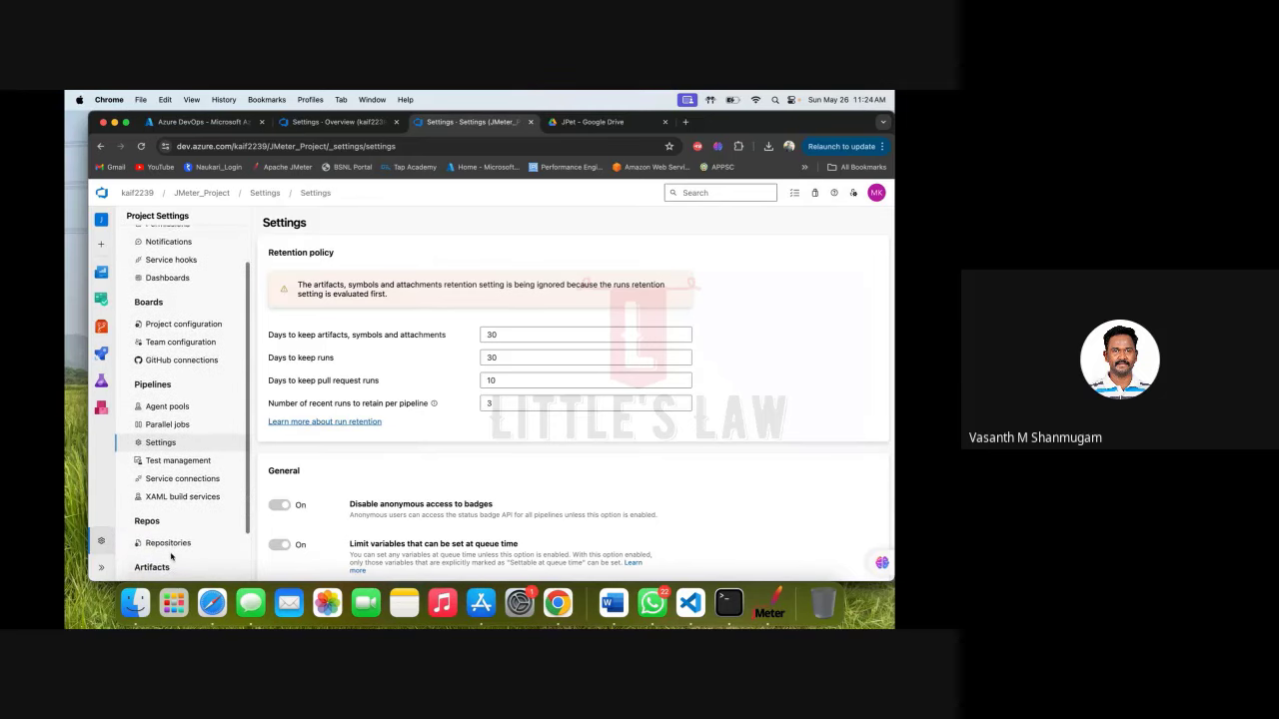
scroll(170, 558, "down", 1)
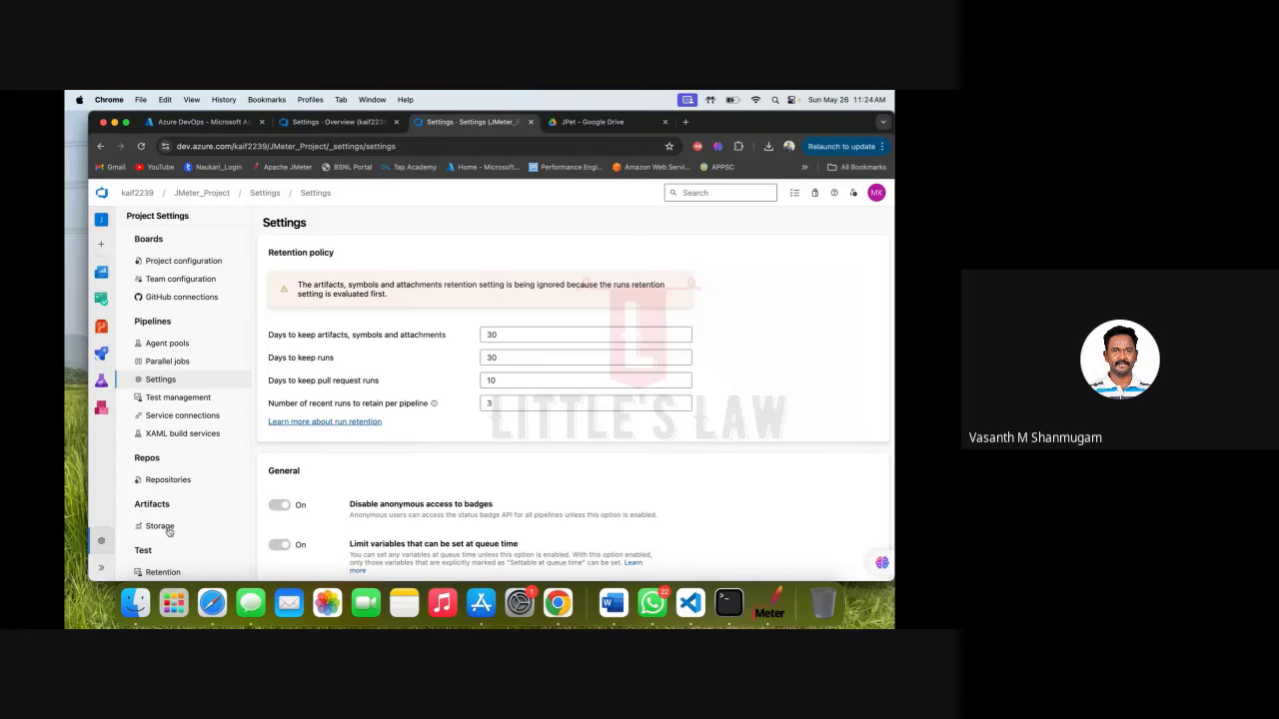
scroll(169, 532, "up", 5)
scroll(169, 532, "down", 3)
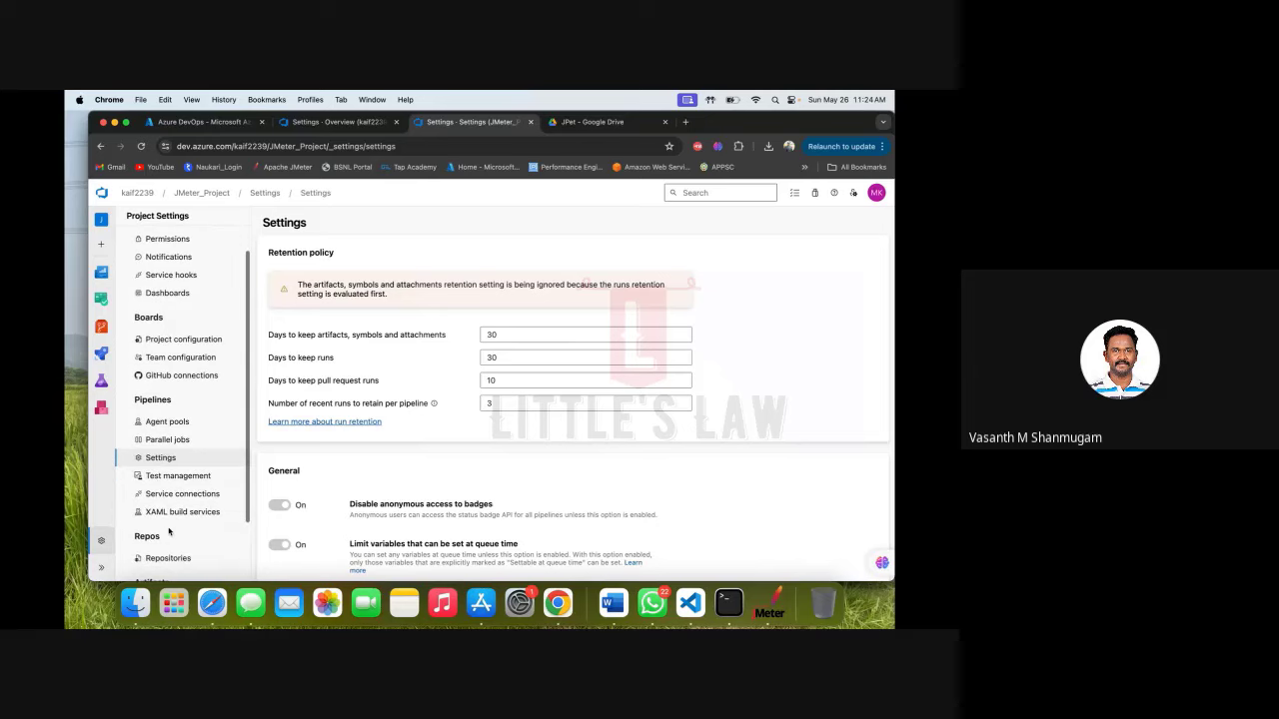
scroll(169, 532, "down", 1)
scroll(168, 531, "down", 1)
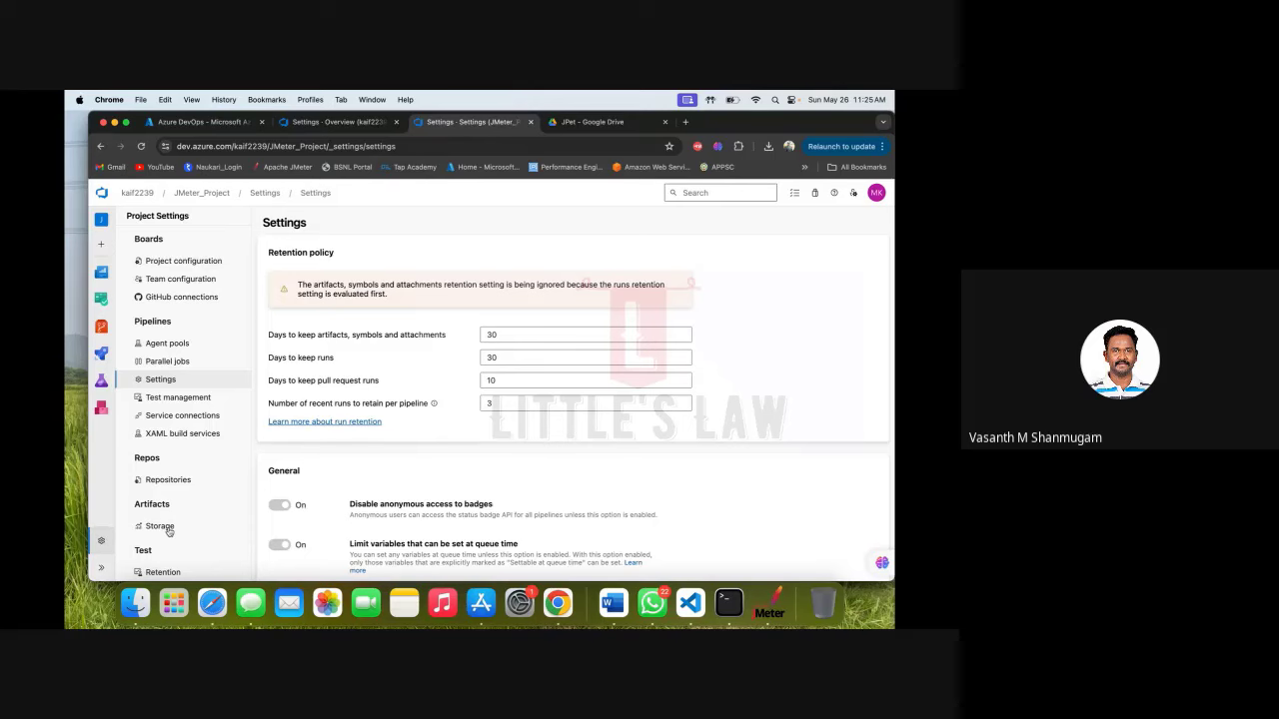
scroll(170, 531, "up", 3)
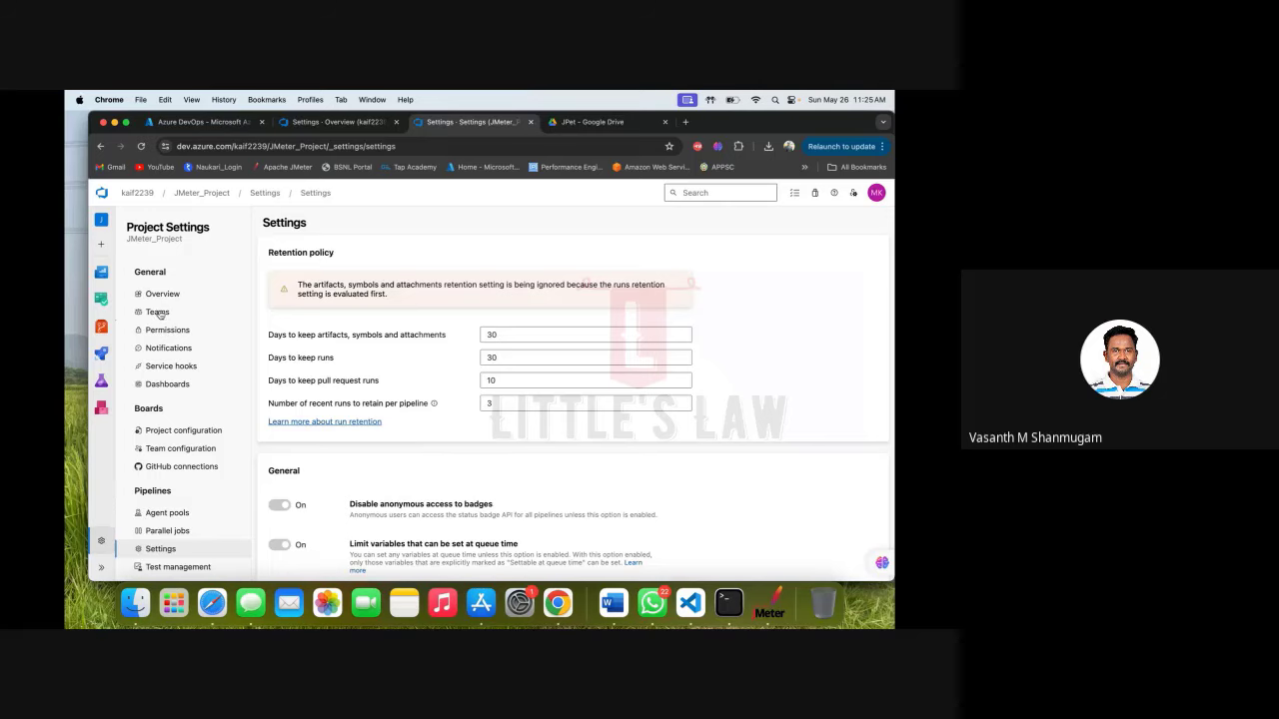
Visit Teams, then open the Permissions page listing JMeter_Project's 7 groups.
left_click(158, 313)
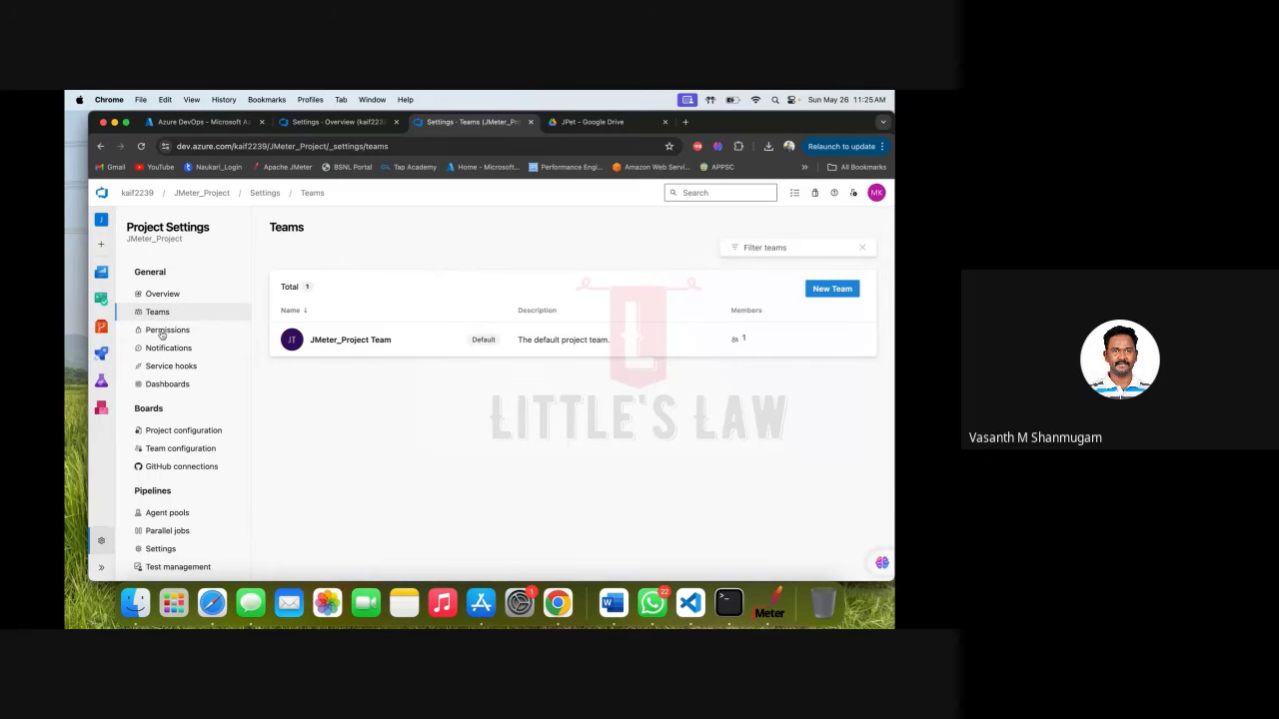
left_click(162, 335)
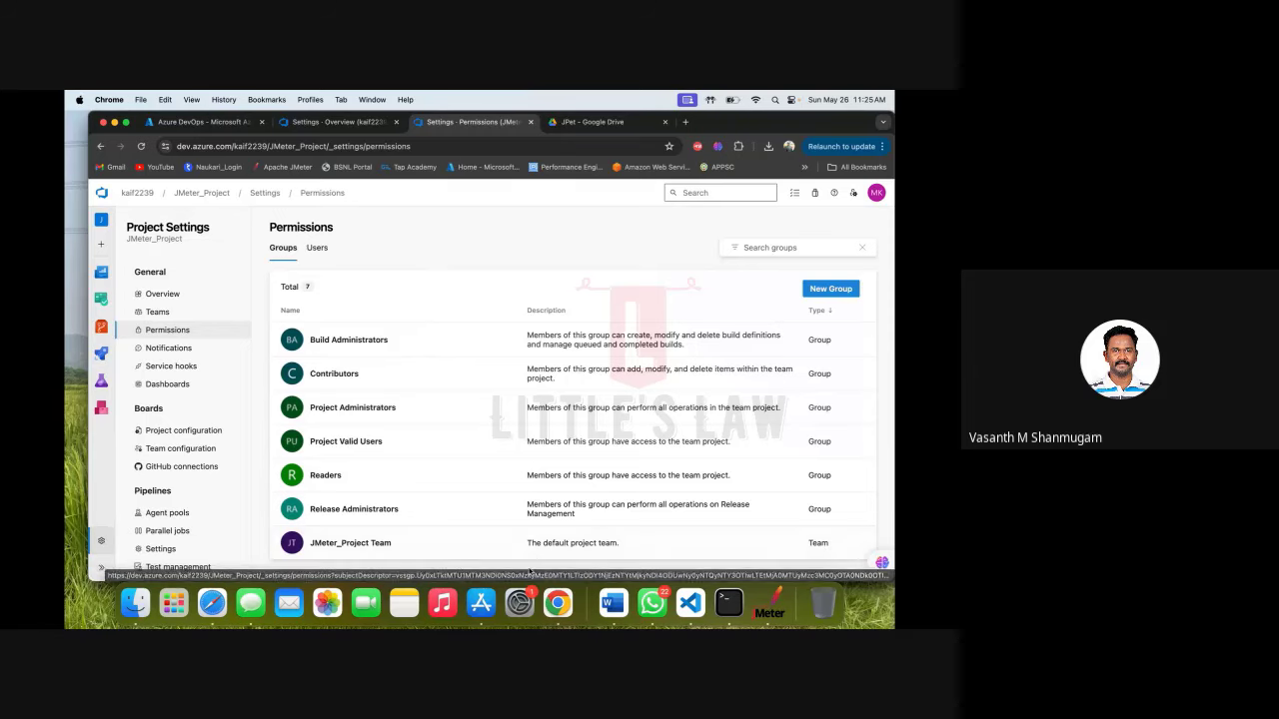
Open the Build Administrators group and view its Members tab, which lists 0 members.
left_click(358, 341)
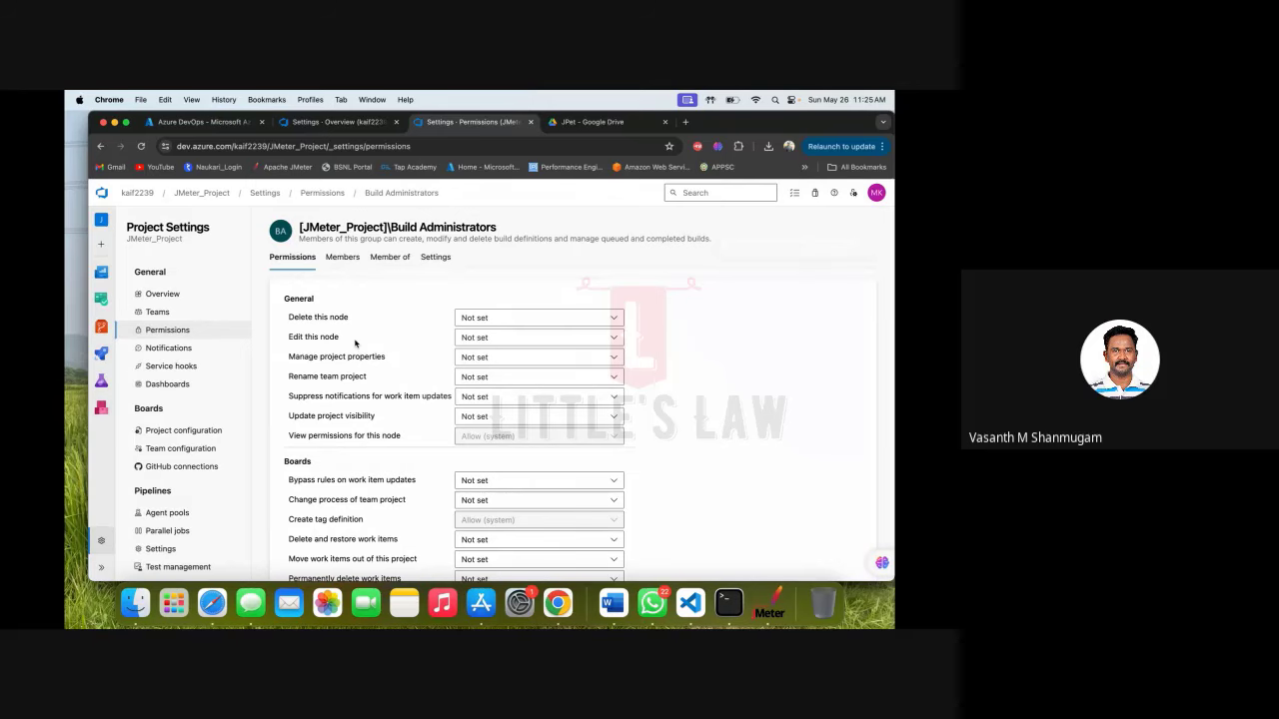
scroll(355, 343, "down", 3)
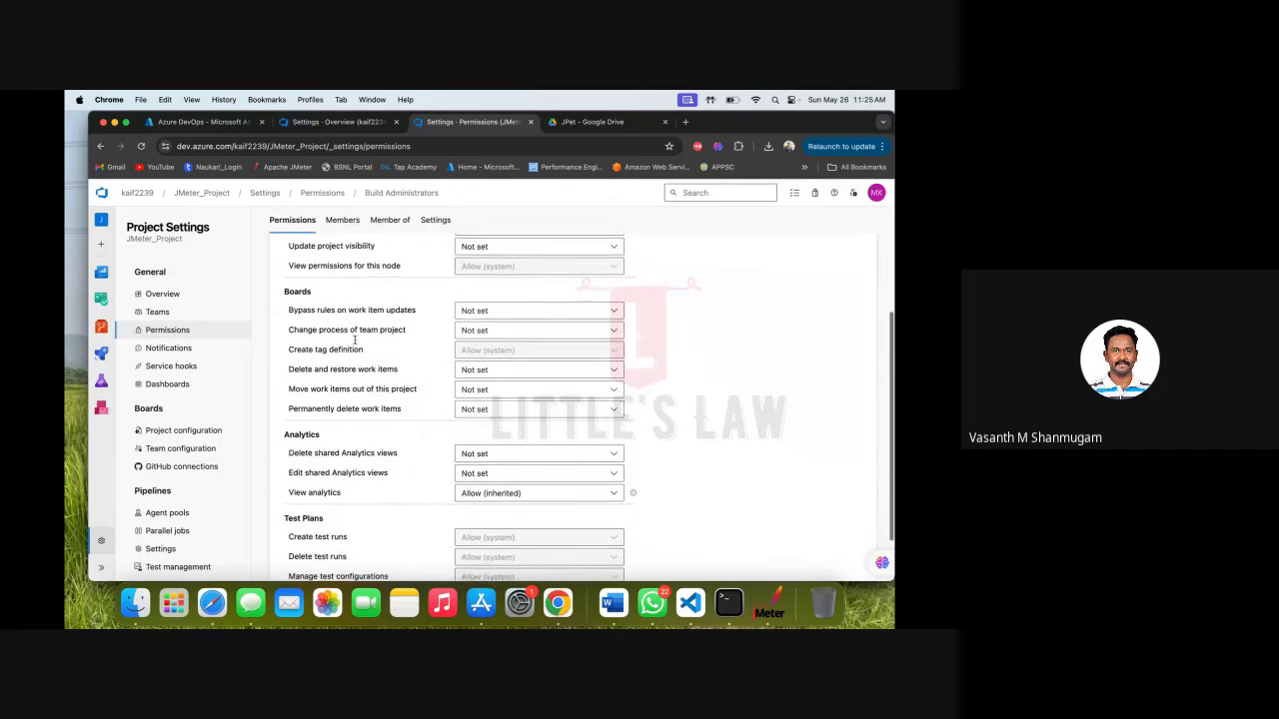
scroll(354, 343, "up", 4)
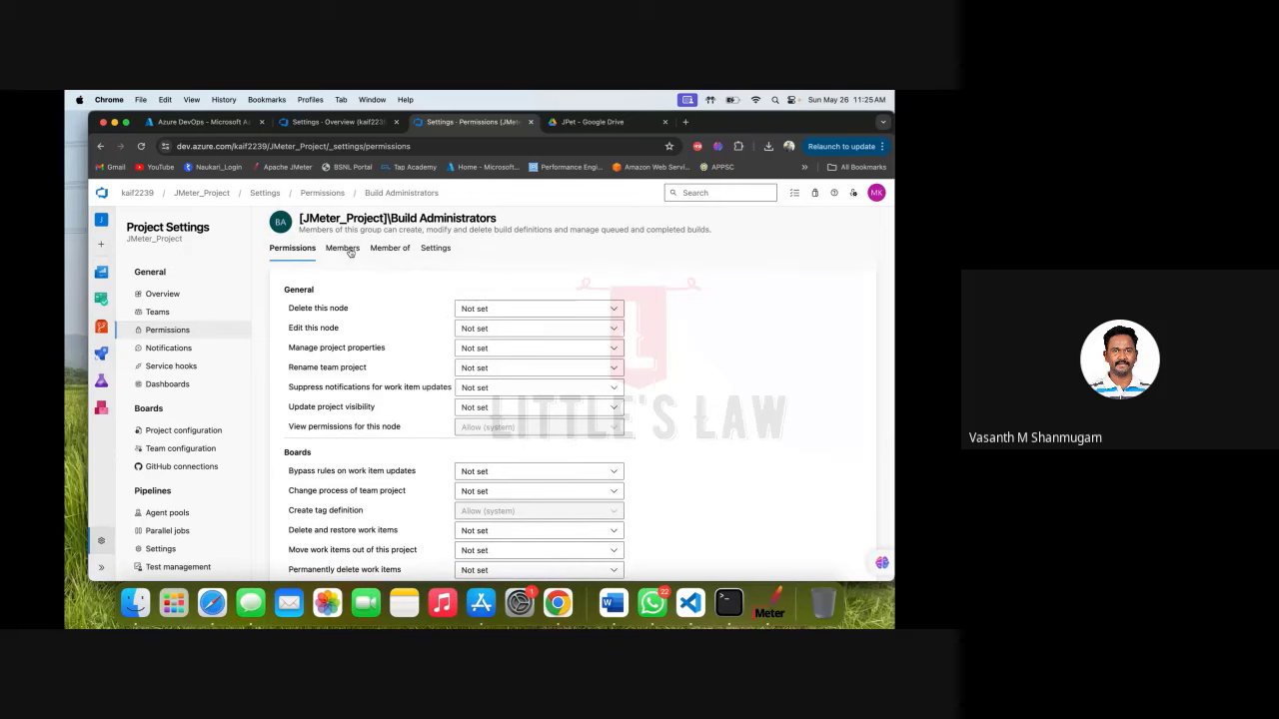
left_click(345, 250)
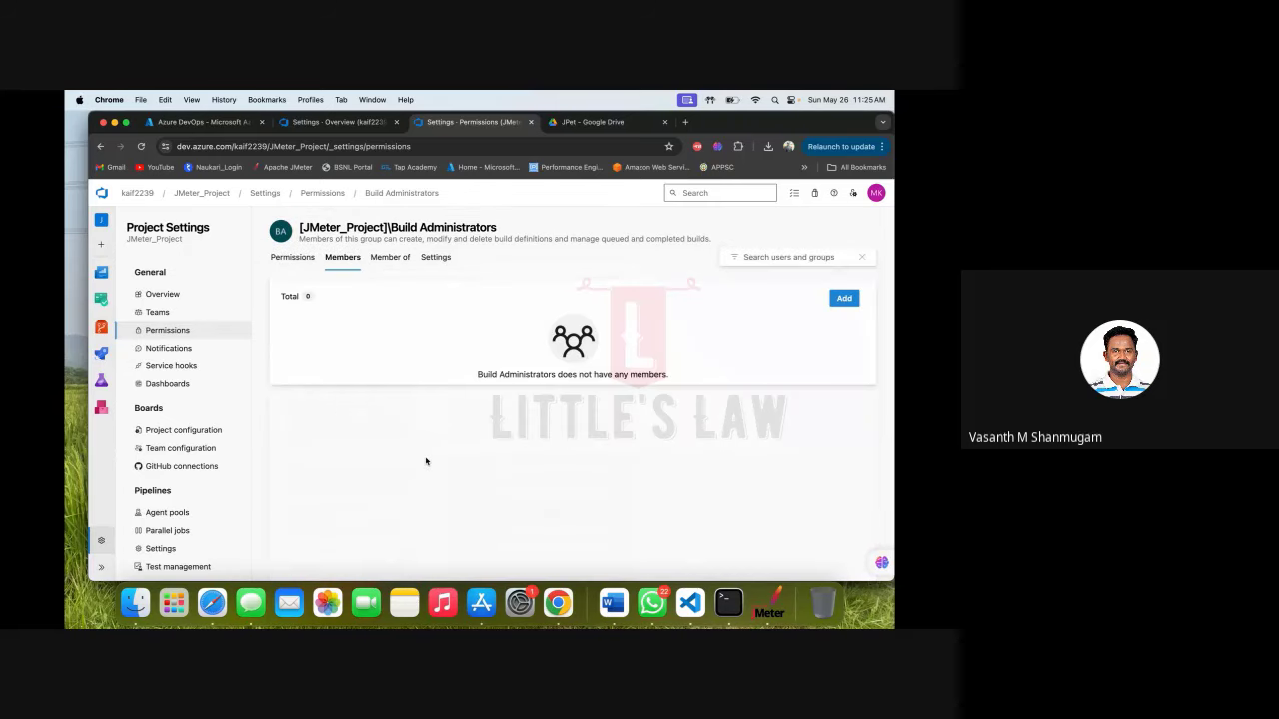
Search for the user's account and save it as a Build Administrators member.
left_click(845, 298)
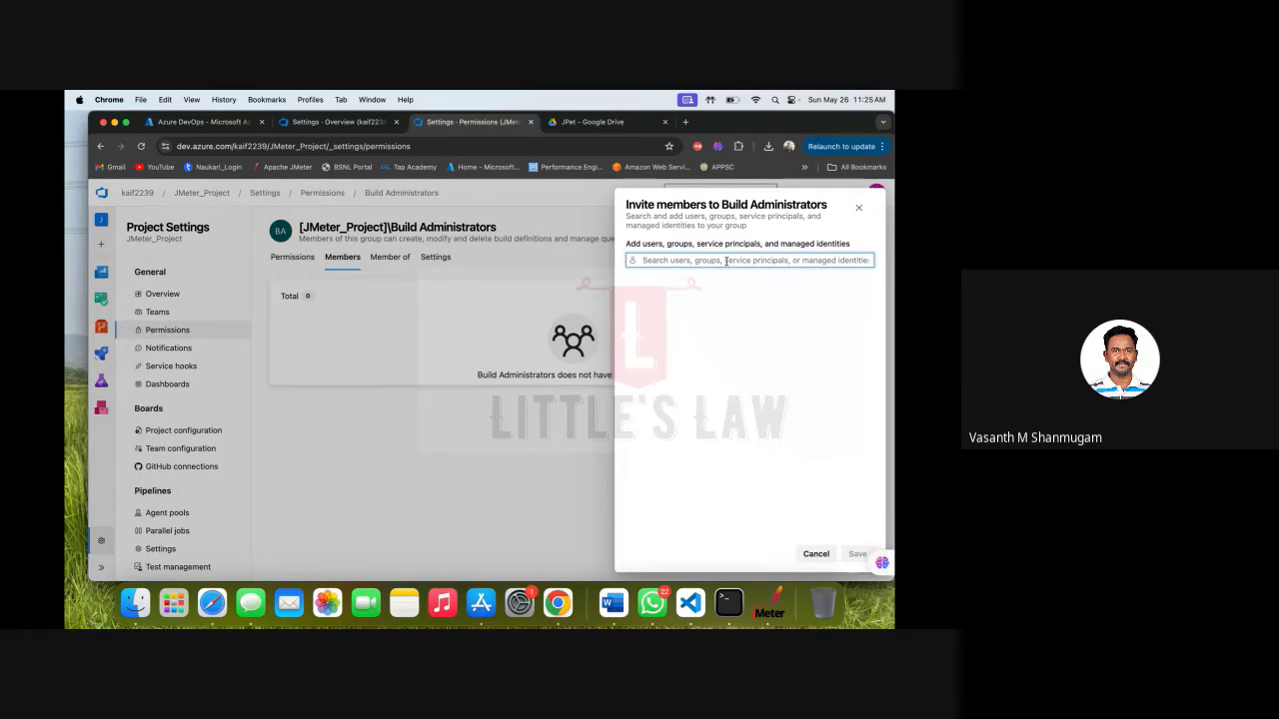
type("ka")
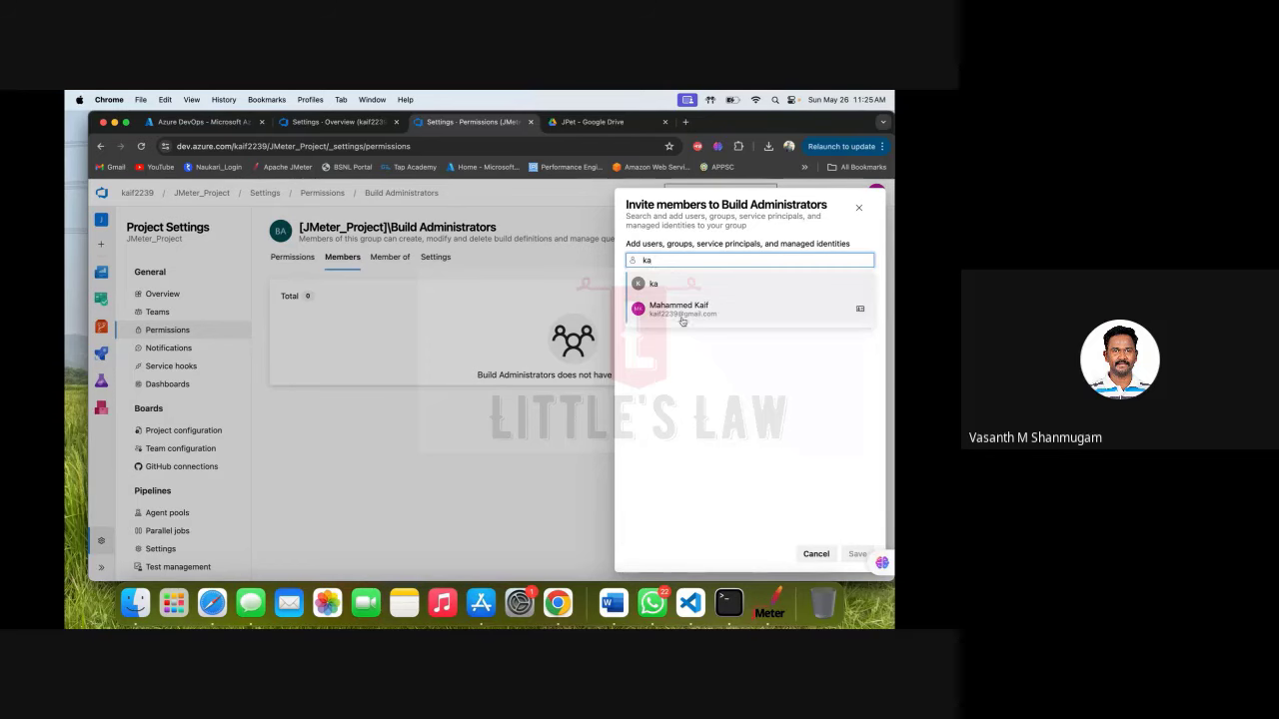
left_click(679, 310)
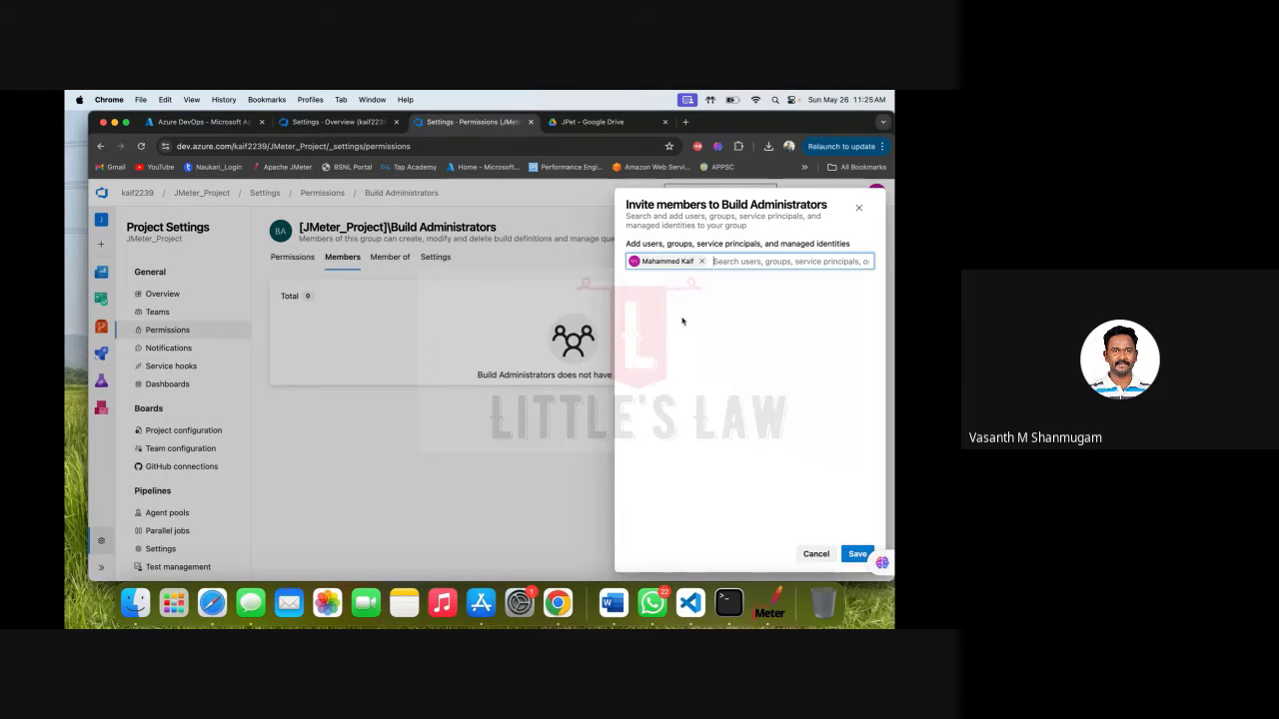
left_click(855, 555)
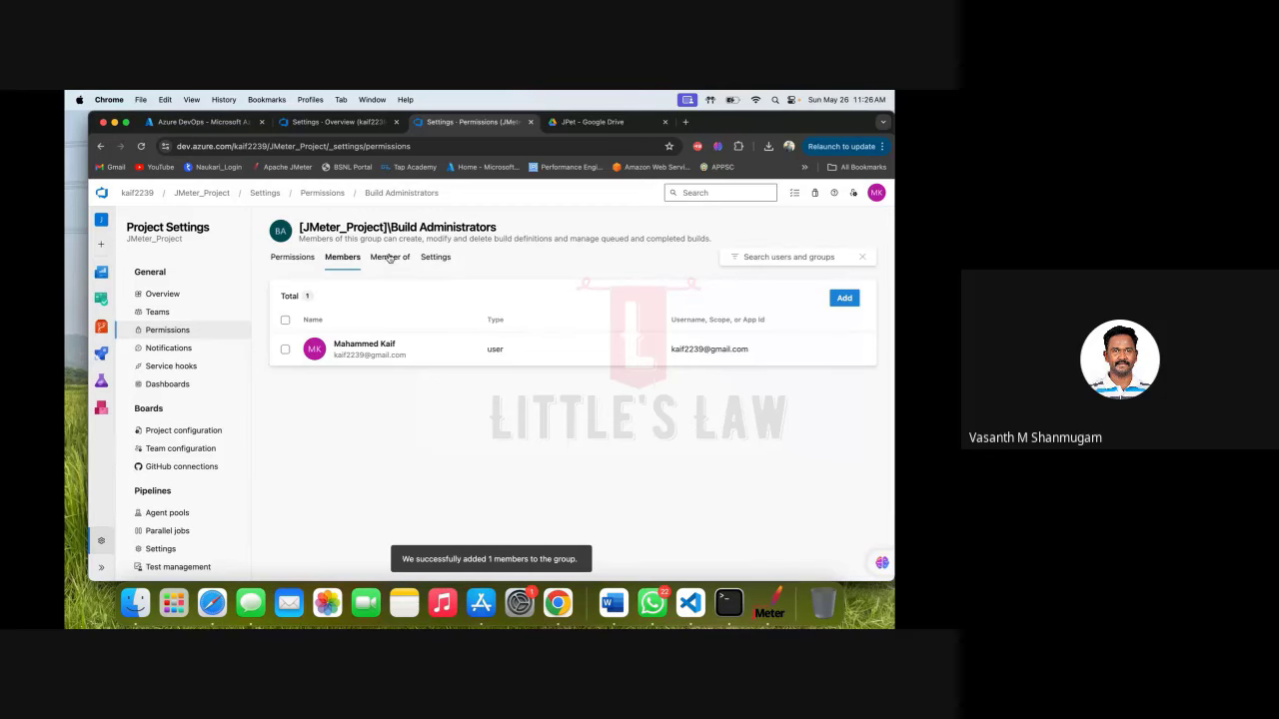
Return to the group's Permissions tab, then go via Teams back to the project's permission groups list.
left_click(284, 259)
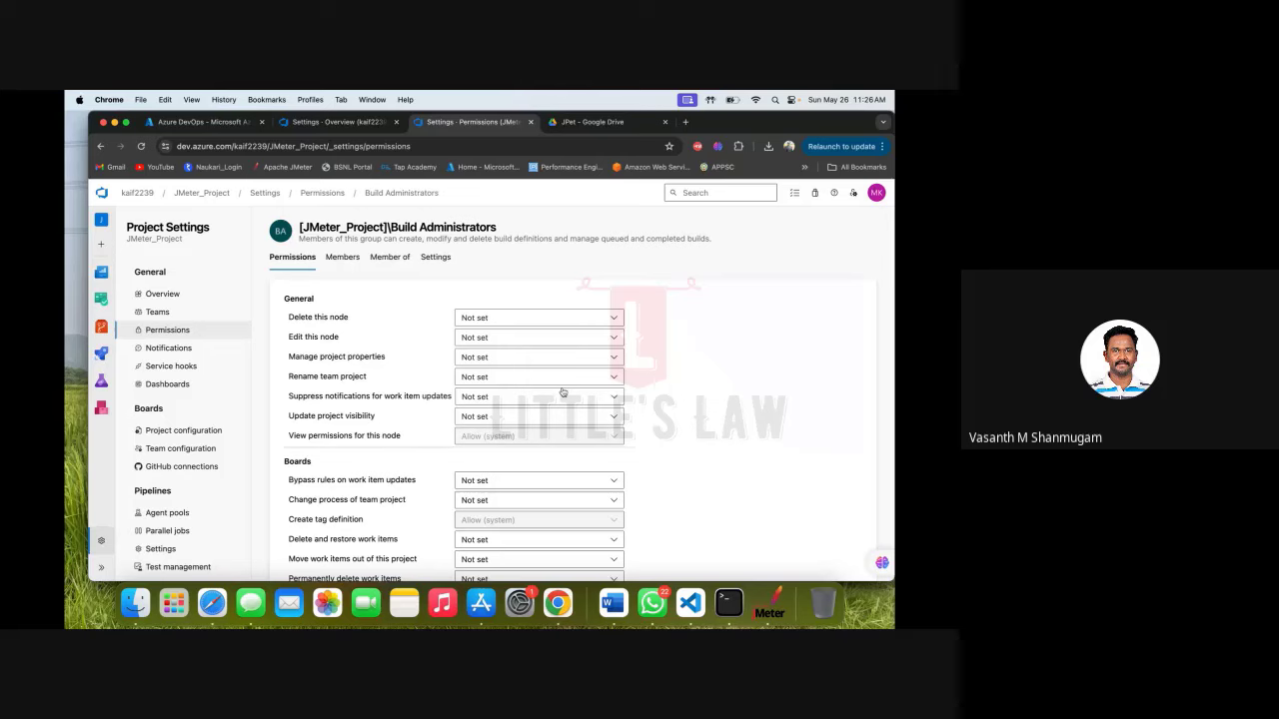
scroll(562, 393, "down", 5)
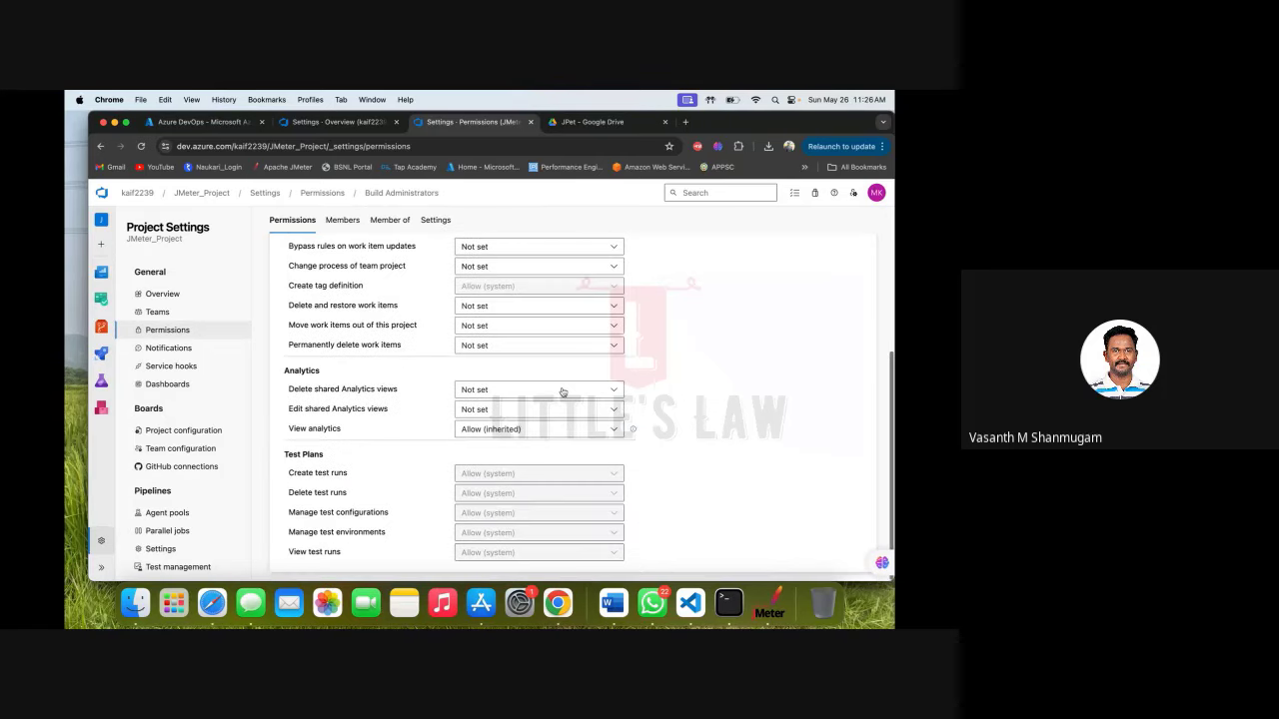
scroll(563, 393, "up", 5)
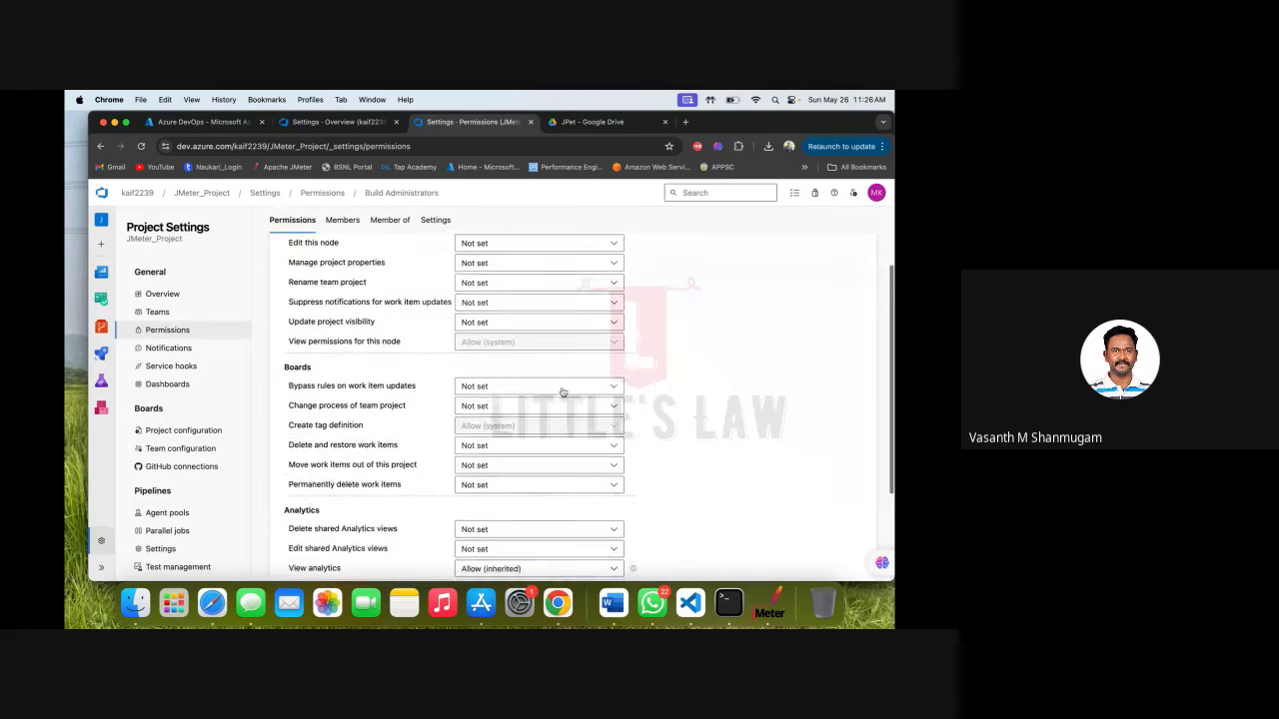
scroll(563, 392, "down", 2)
scroll(562, 393, "up", 4)
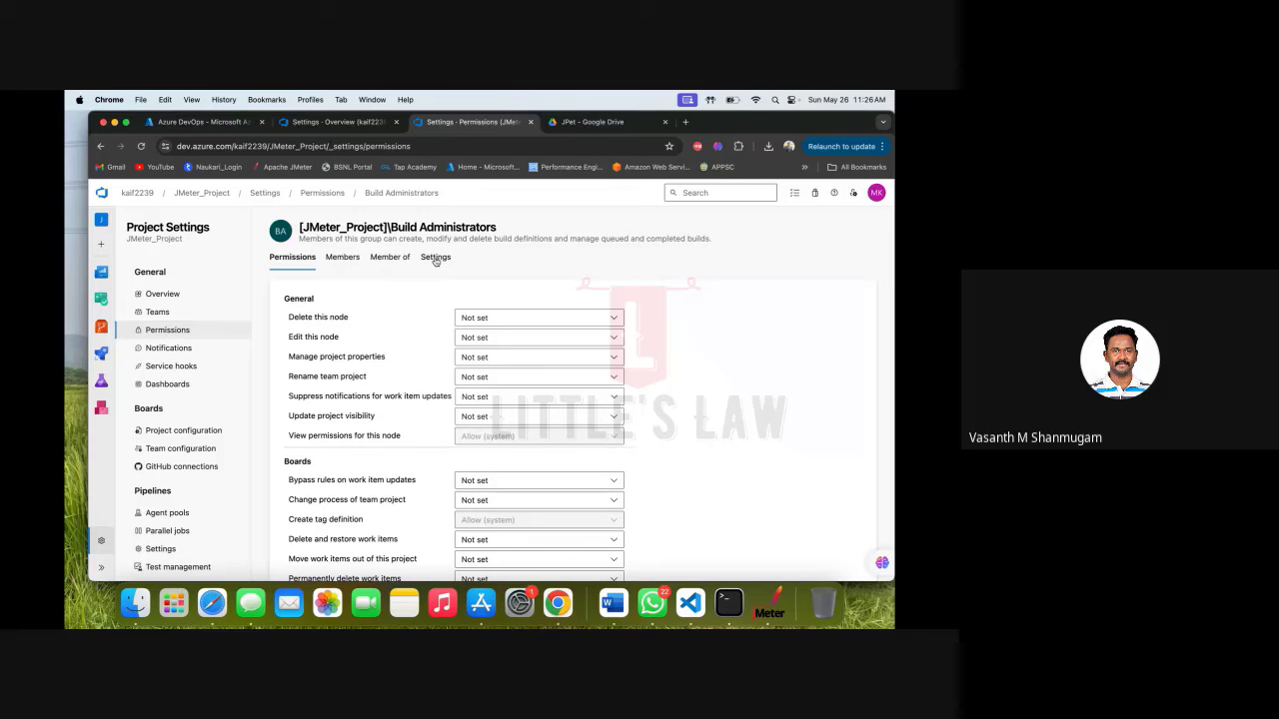
left_click(160, 315)
left_click(164, 331)
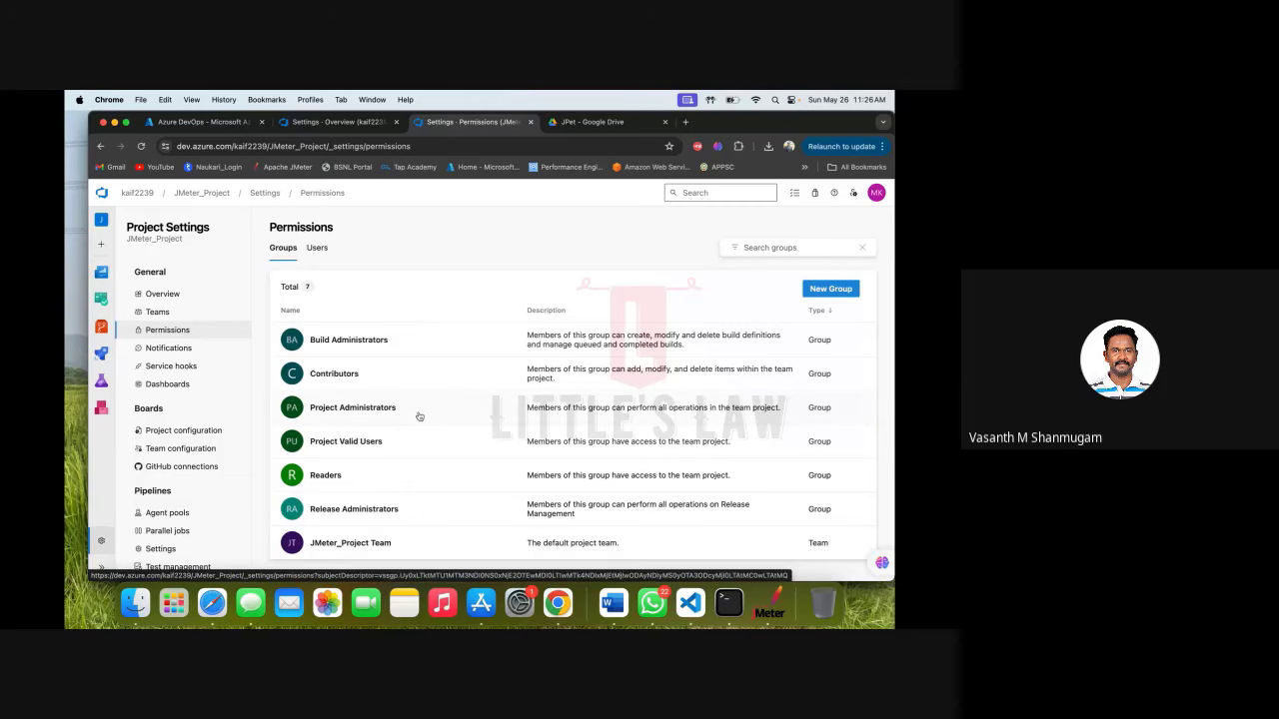
left_click(487, 385)
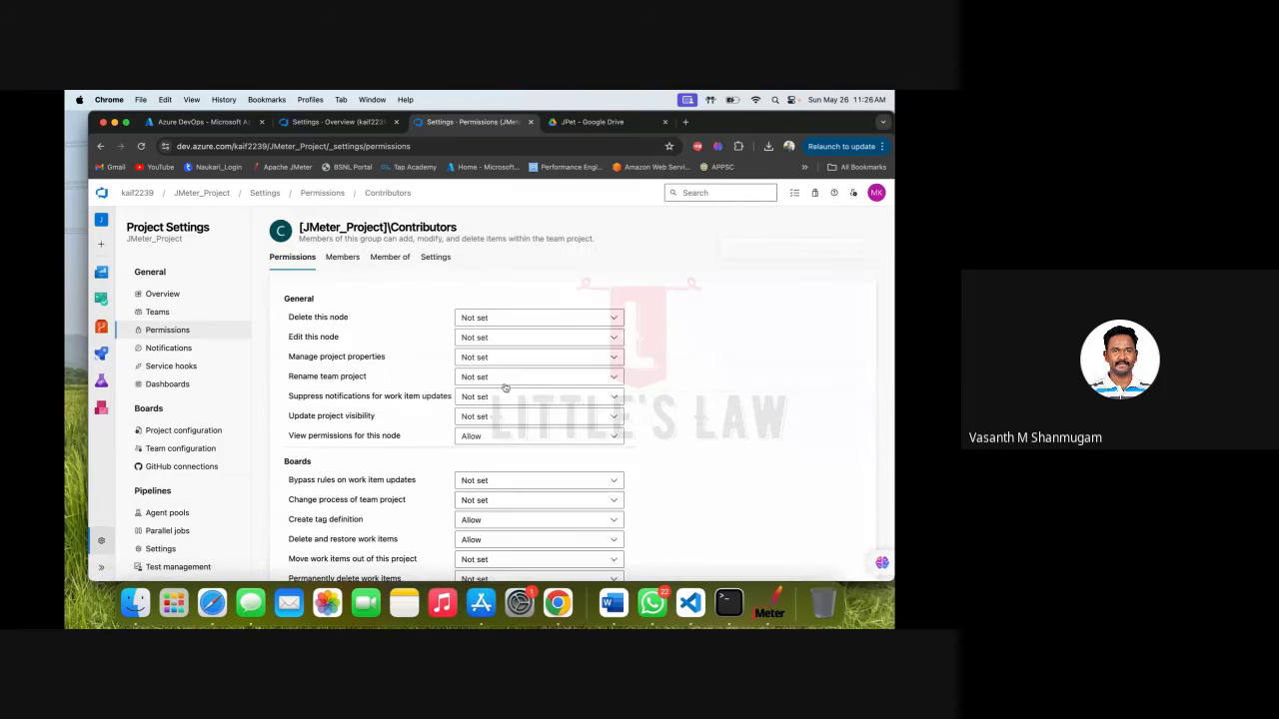
left_click(342, 259)
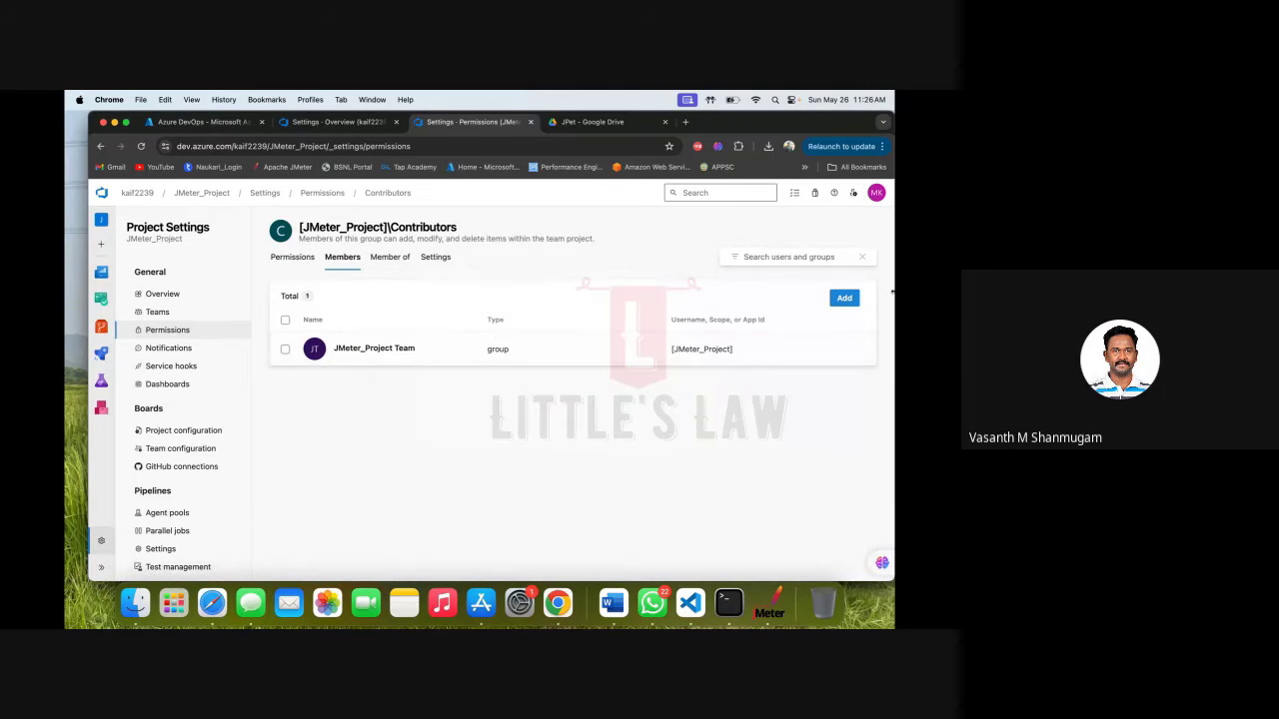
left_click(844, 299)
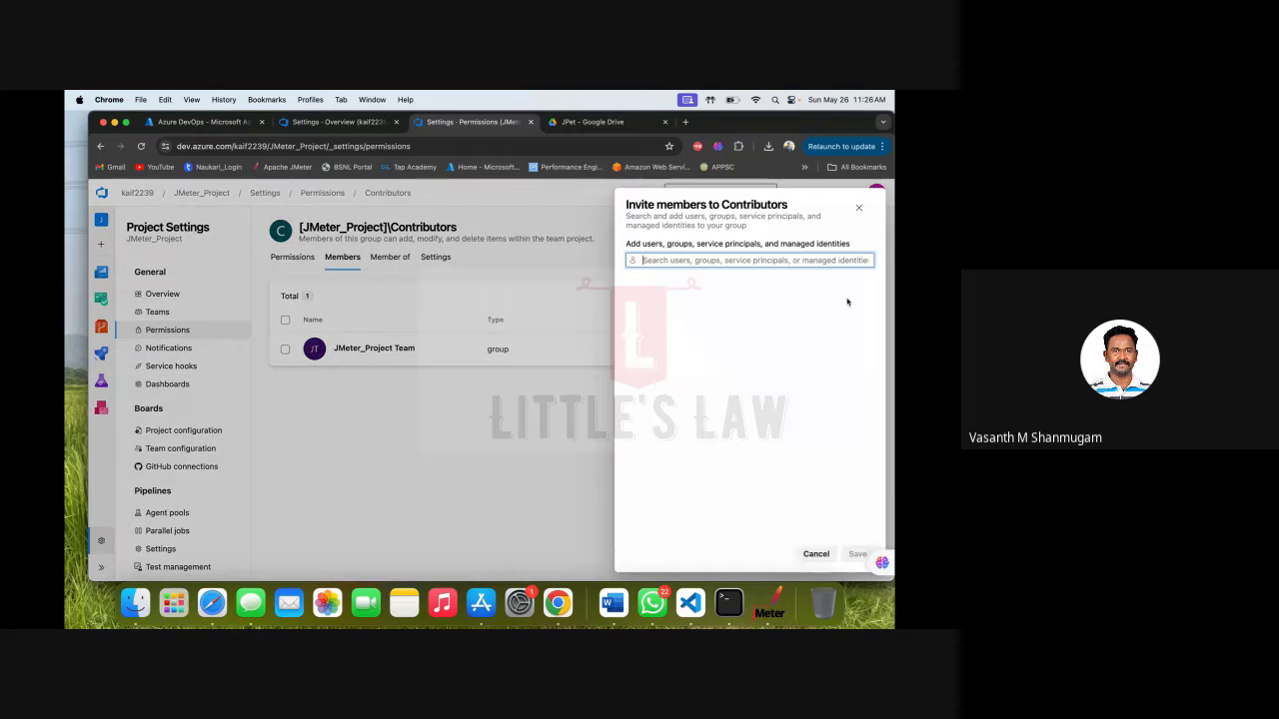
left_click(705, 273)
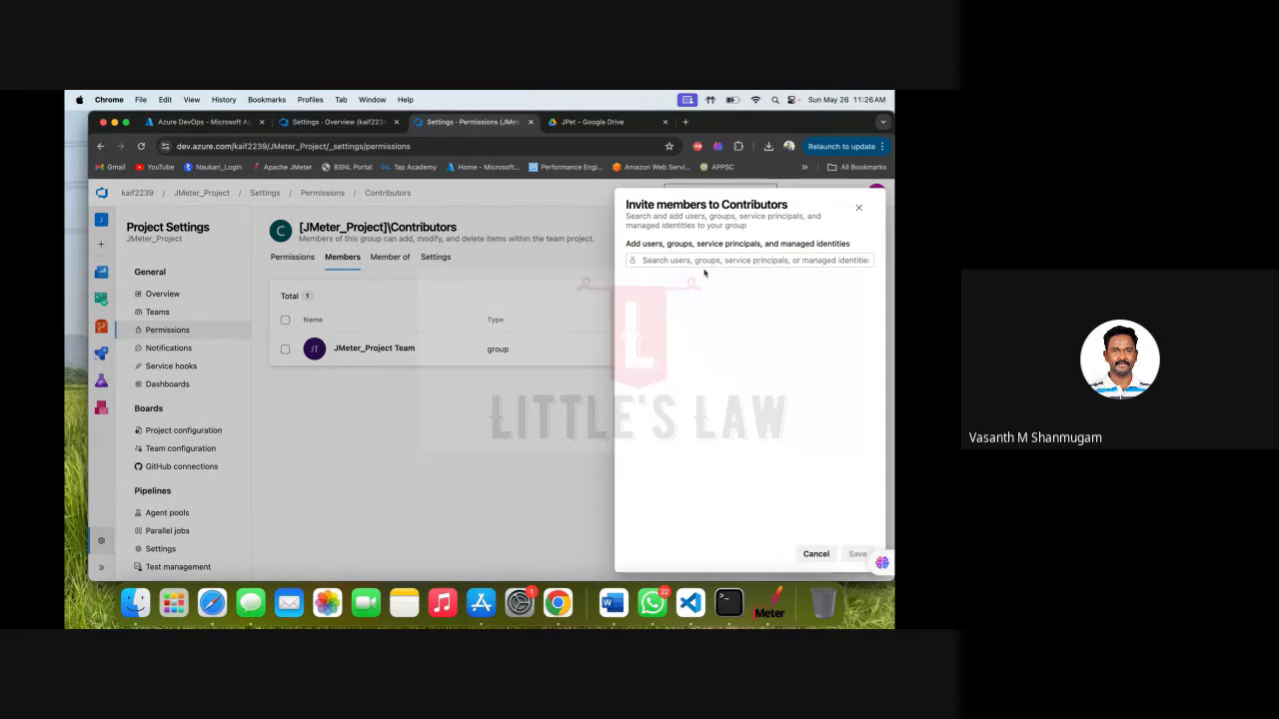
left_click(696, 260)
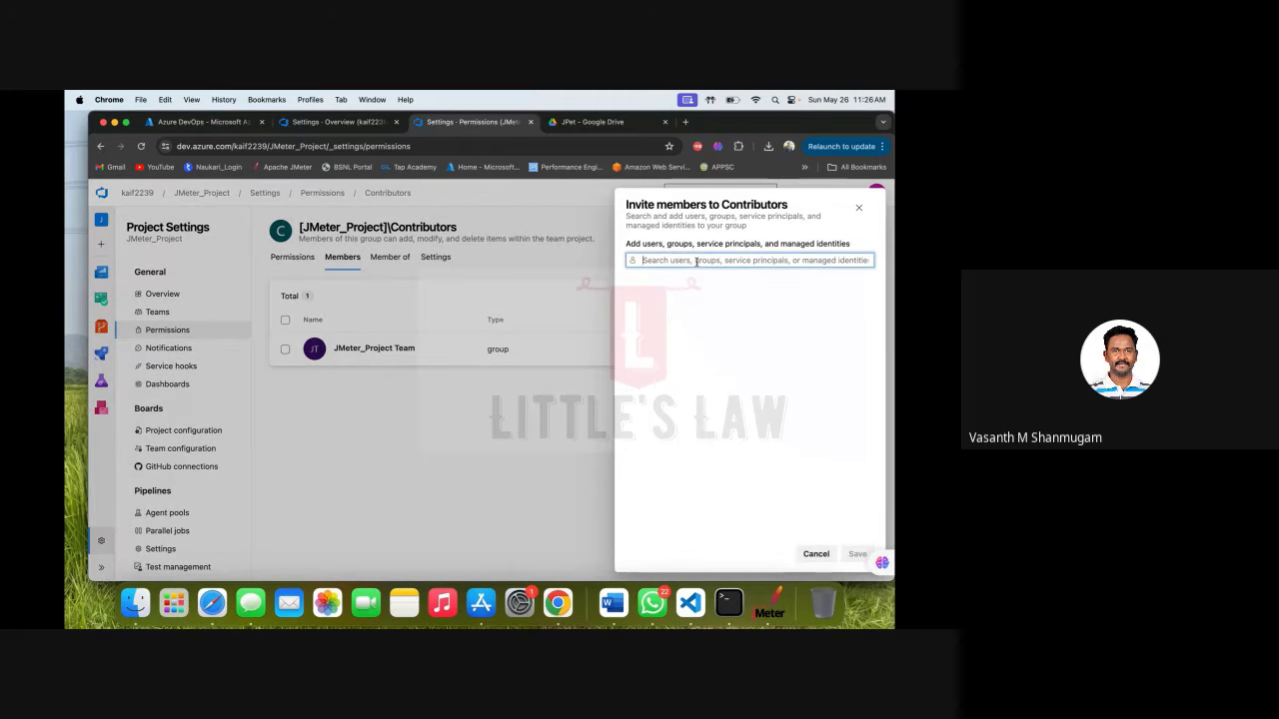
type("jm")
key("BackSpace")
key("BackSpace")
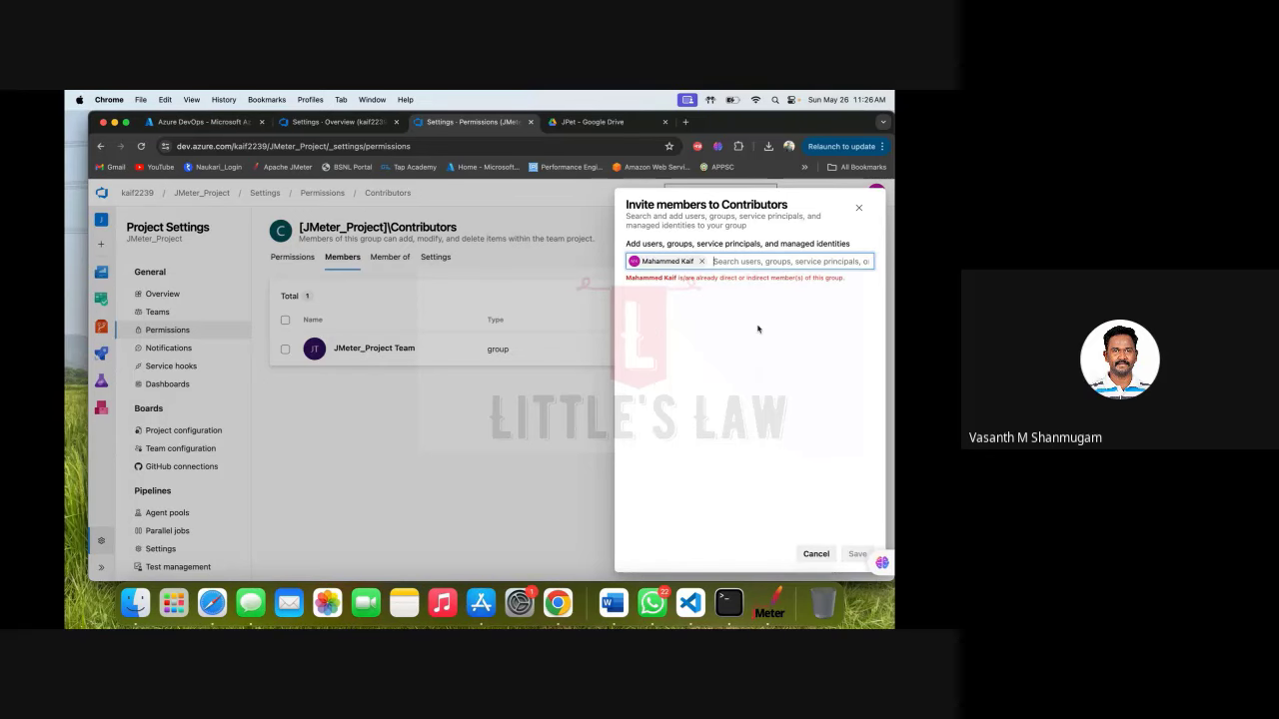
left_click(701, 261)
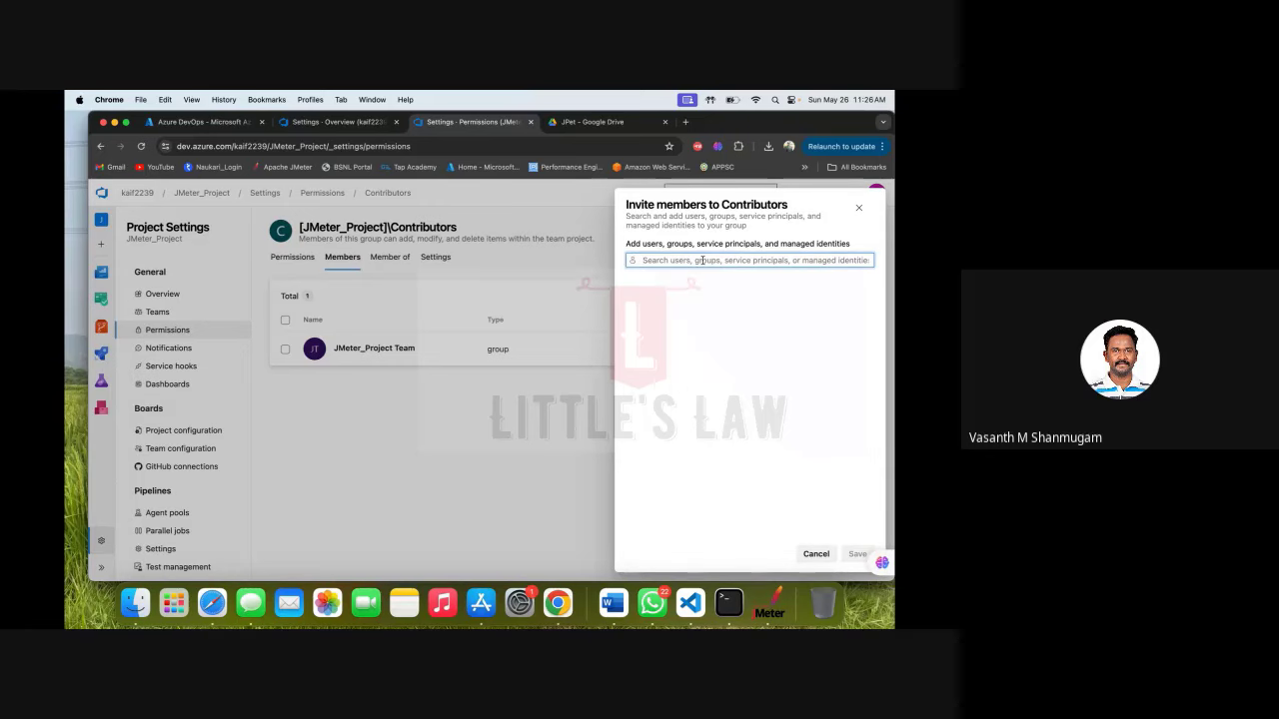
left_click(859, 207)
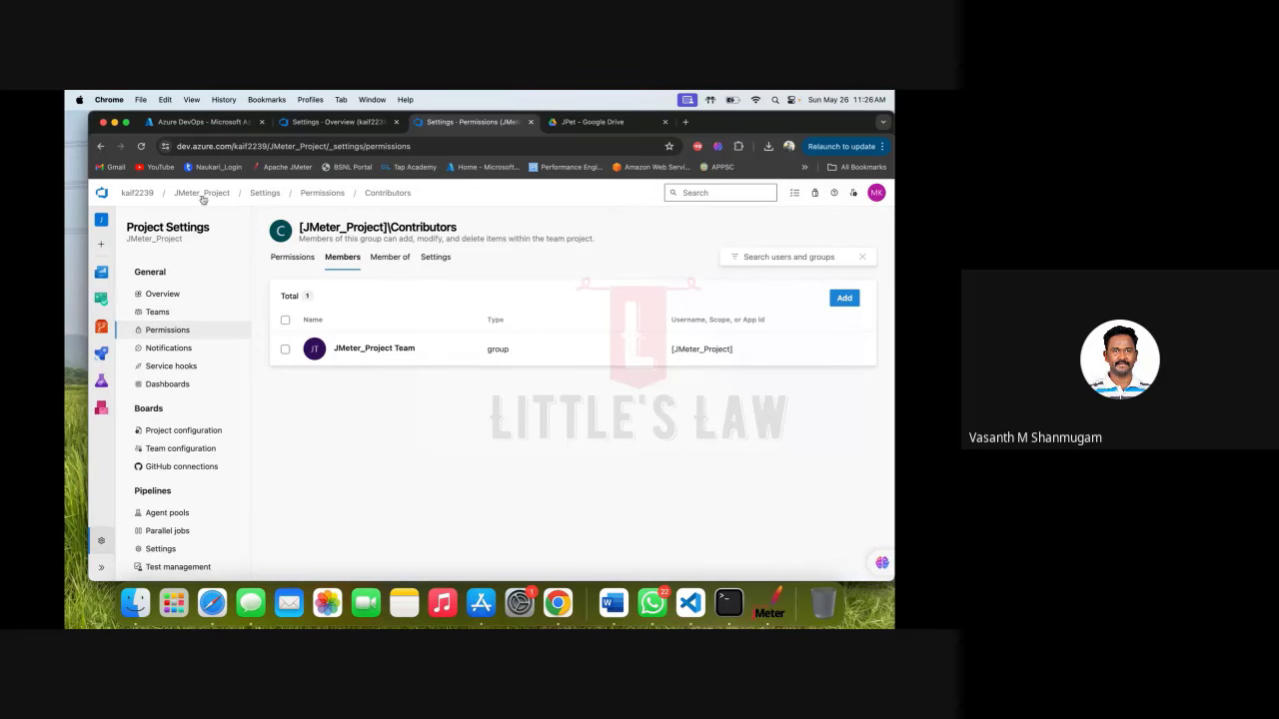
Navigate the breadcrumbs to the organization home and open the JMeter_Project summary.
left_click(141, 146)
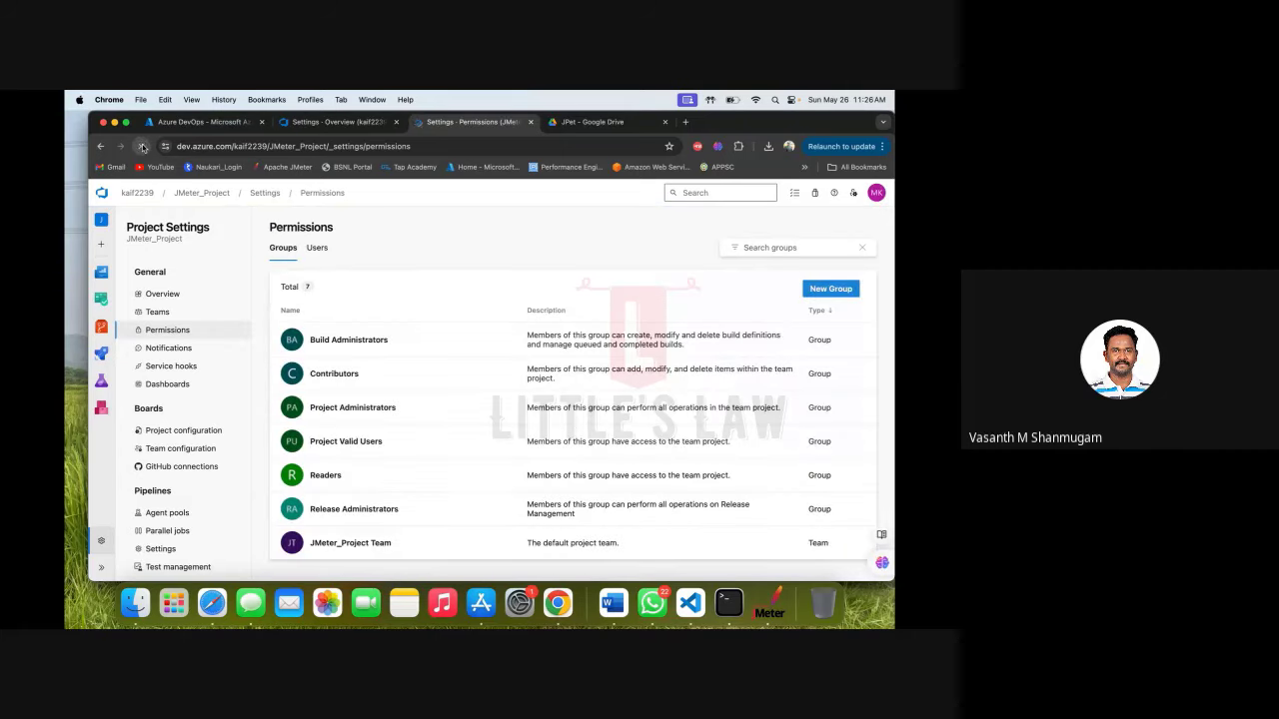
left_click(140, 197)
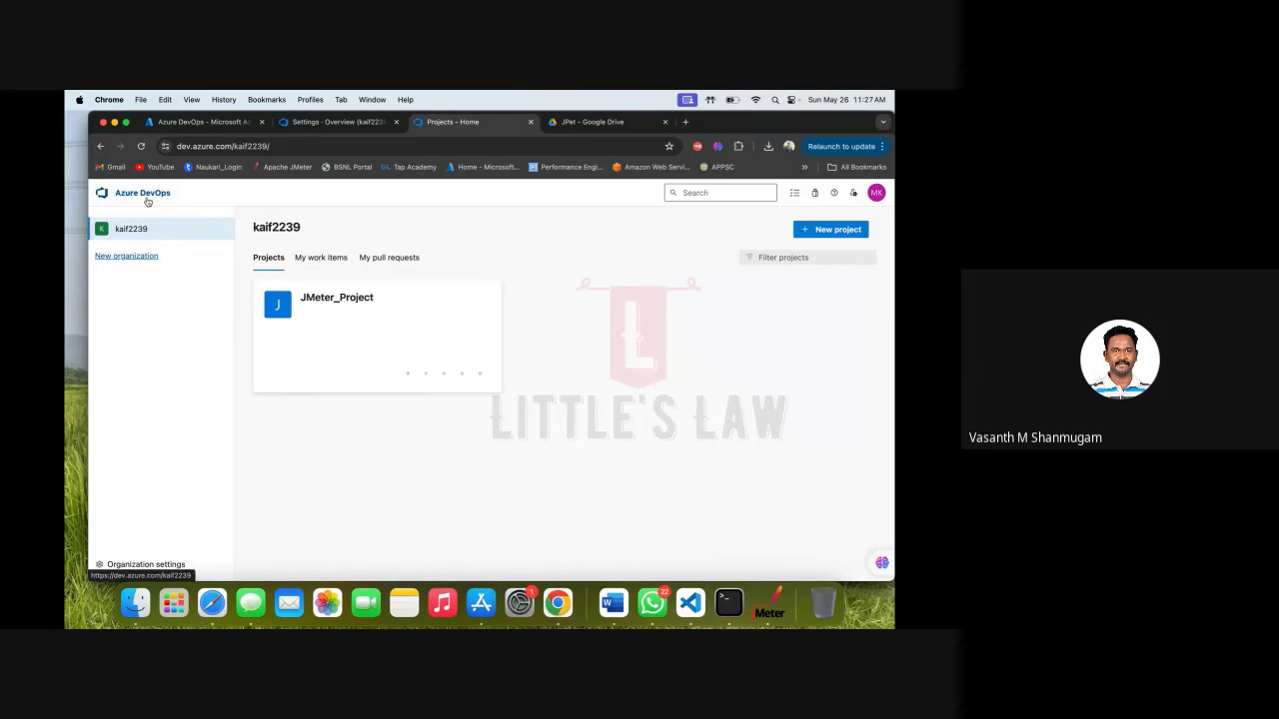
left_click(364, 297)
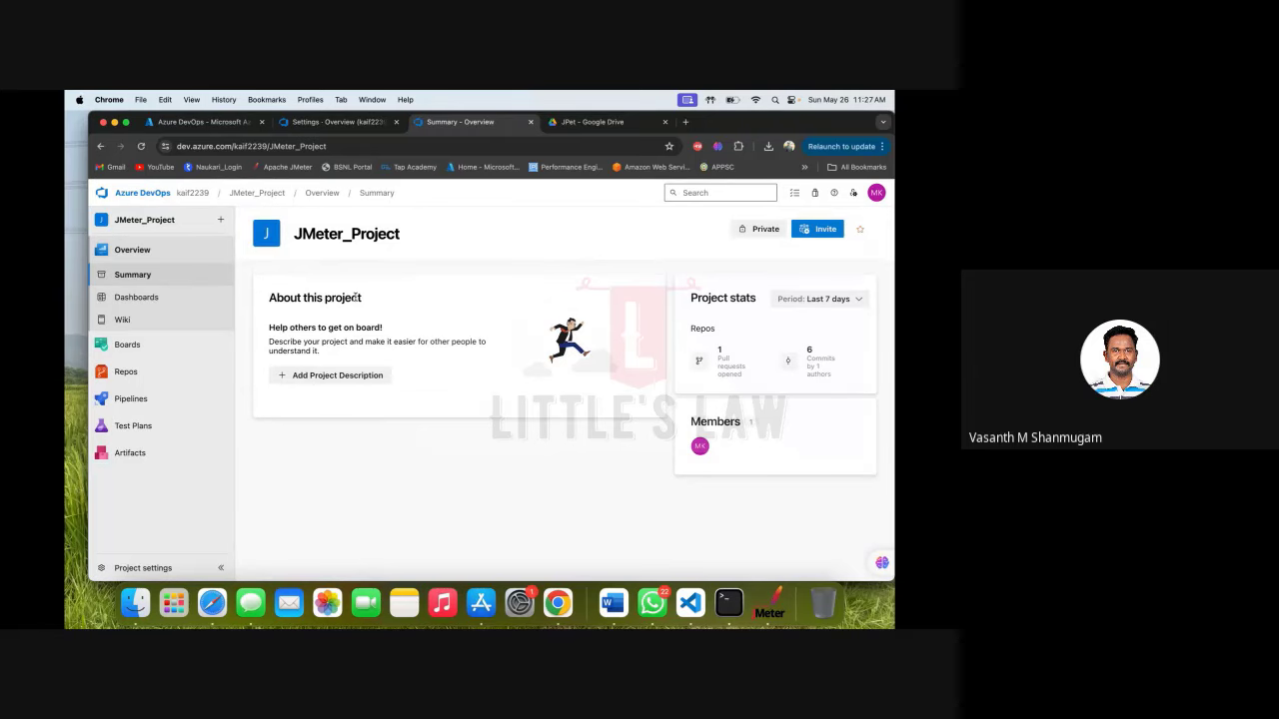
Go from Pipelines into Project settings and open the JMeter_Project Permissions page.
left_click(127, 403)
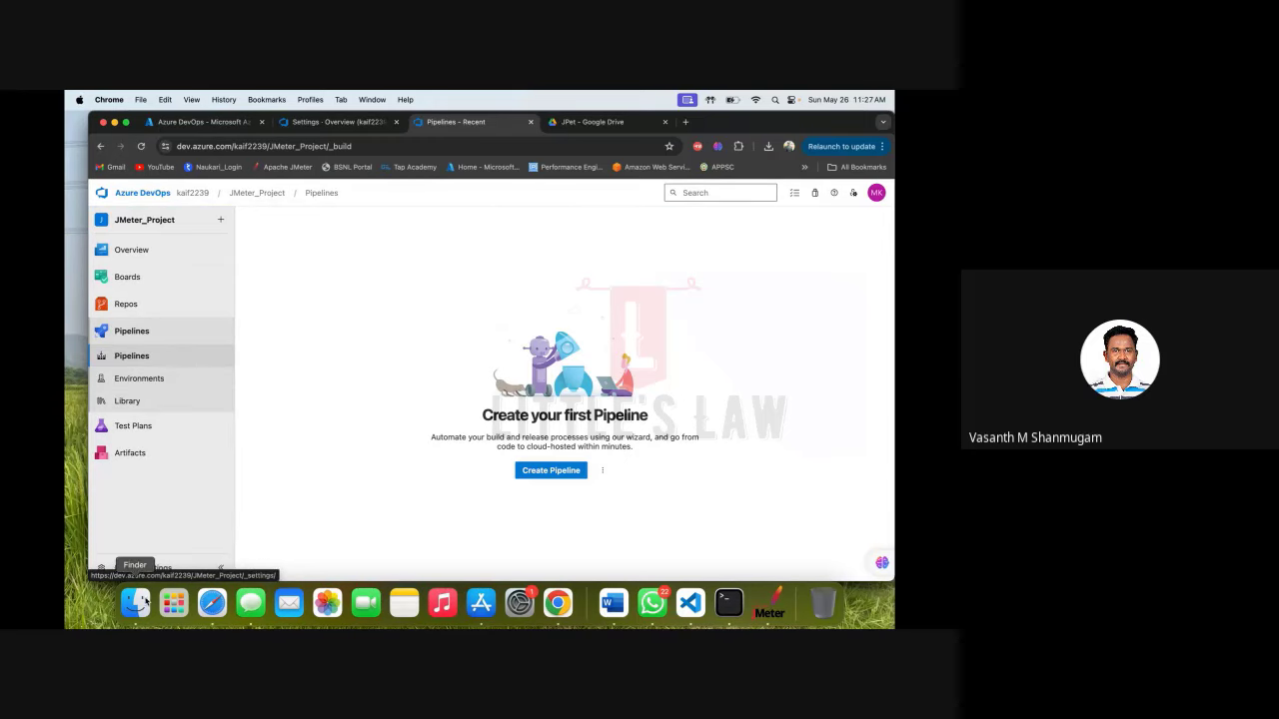
left_click(128, 566)
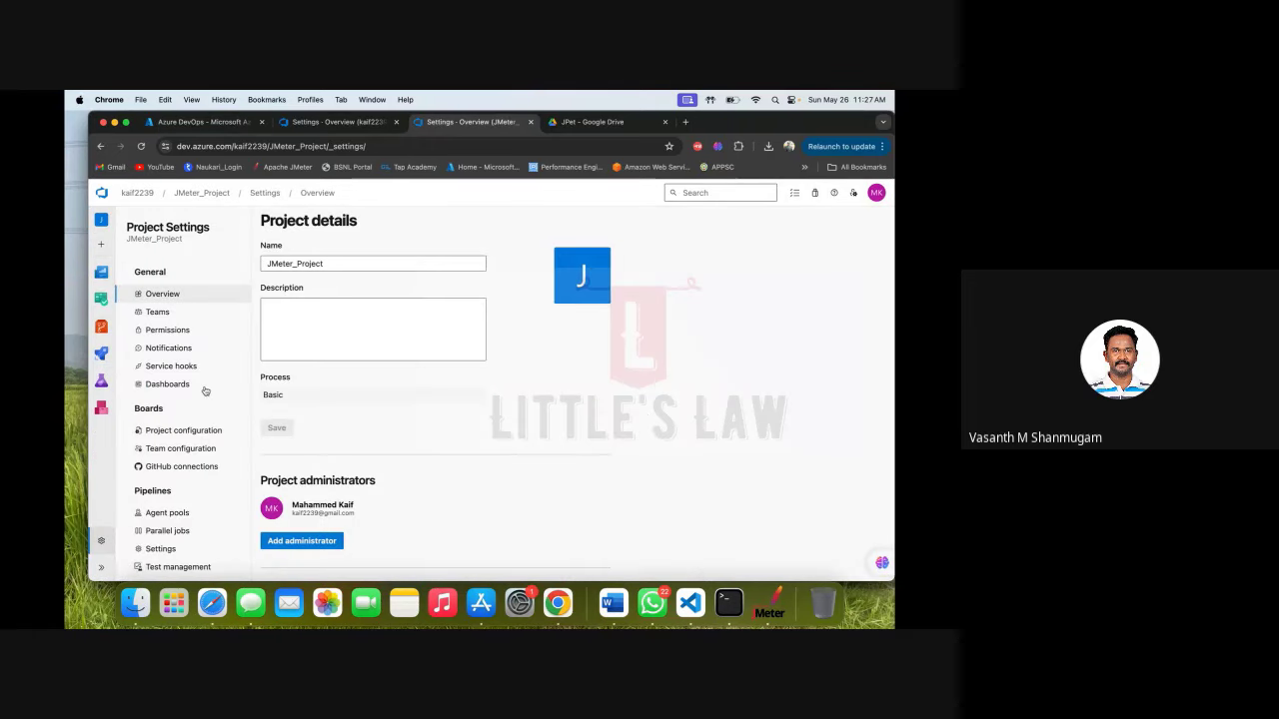
left_click(177, 331)
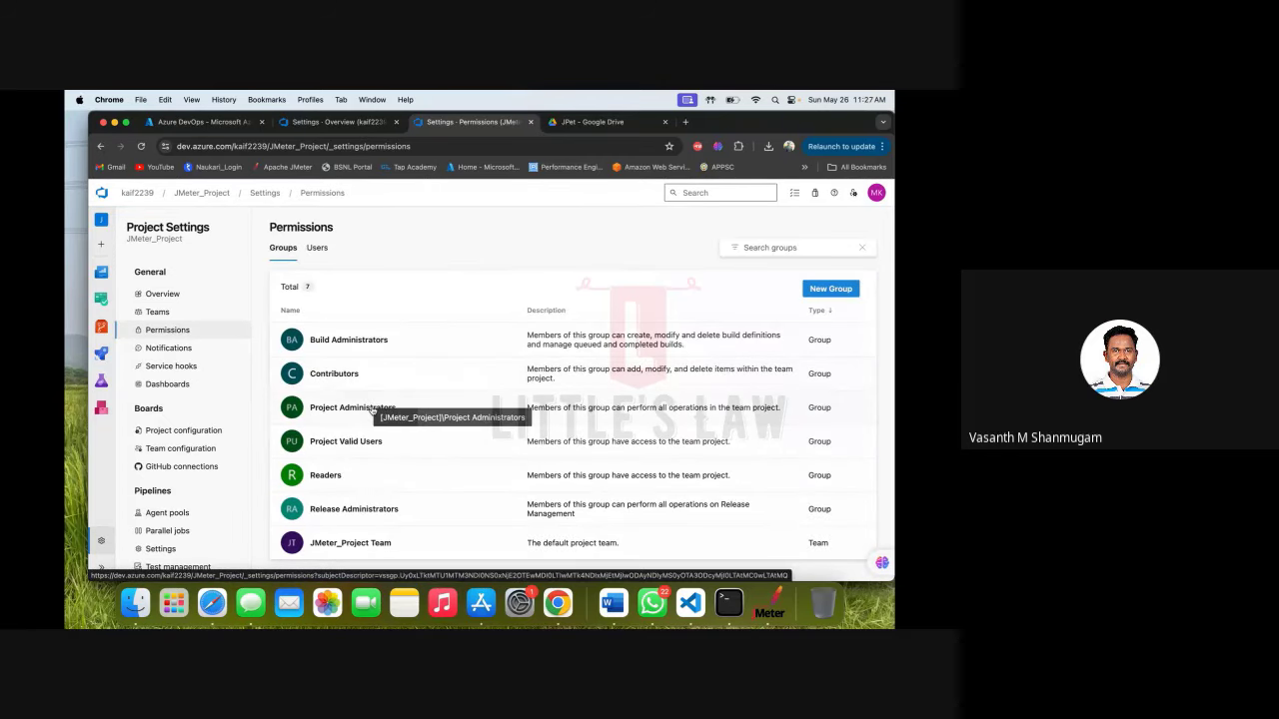
left_click(372, 411)
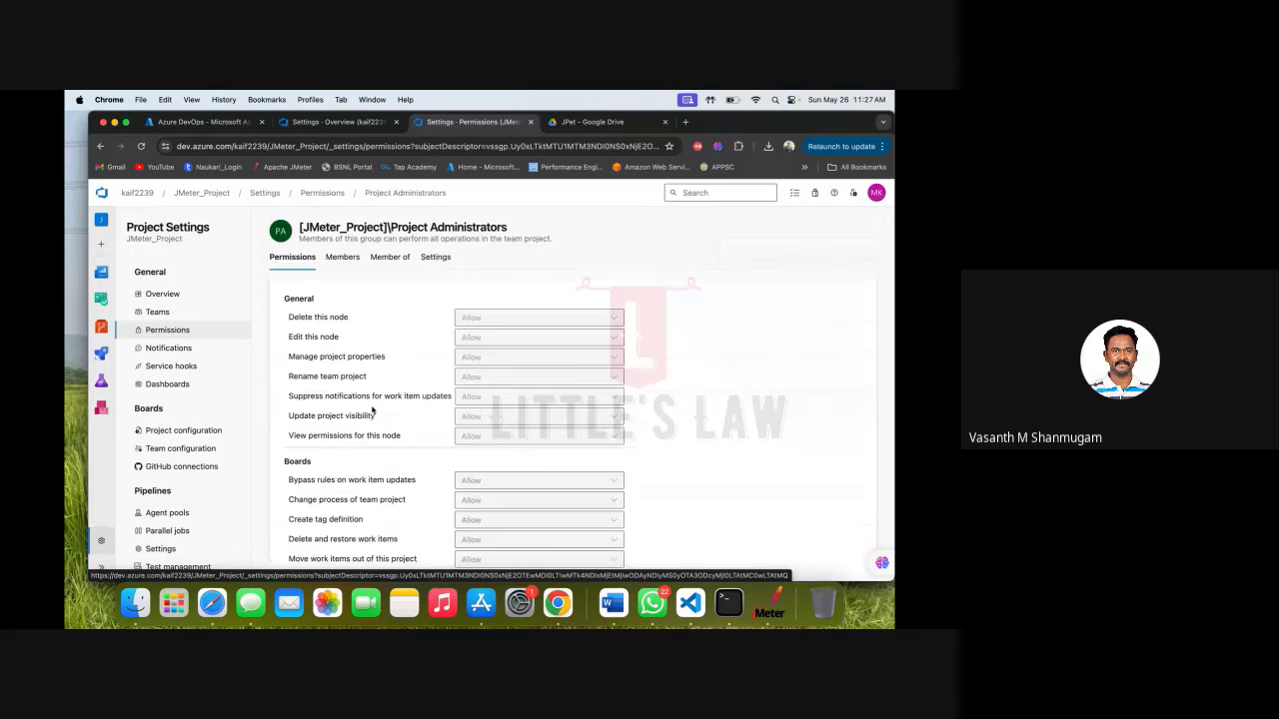
left_click(341, 262)
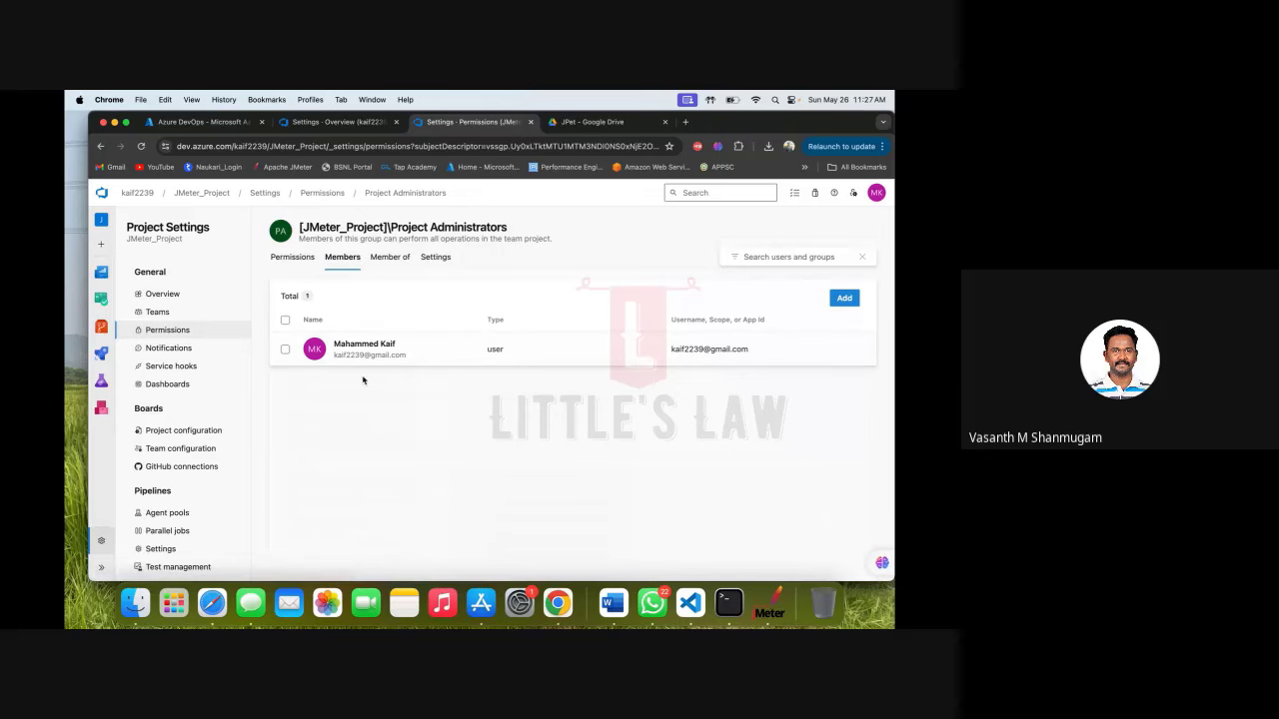
left_click(396, 263)
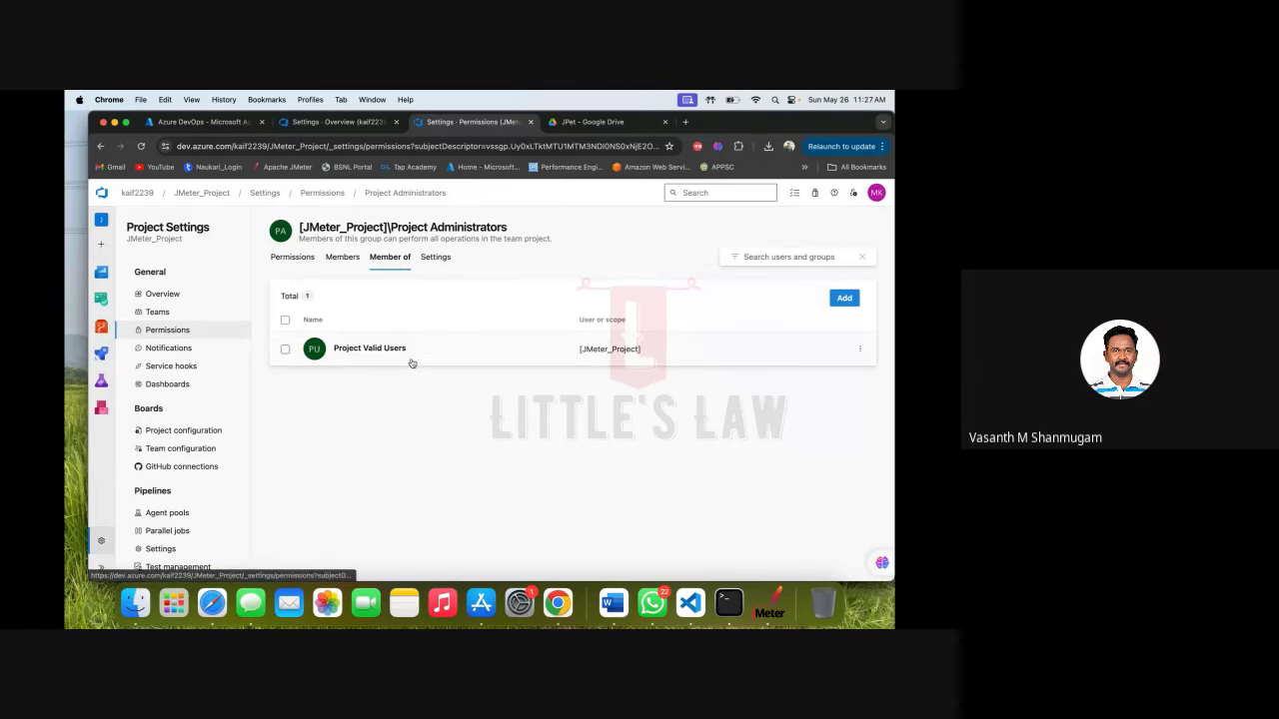
left_click(436, 257)
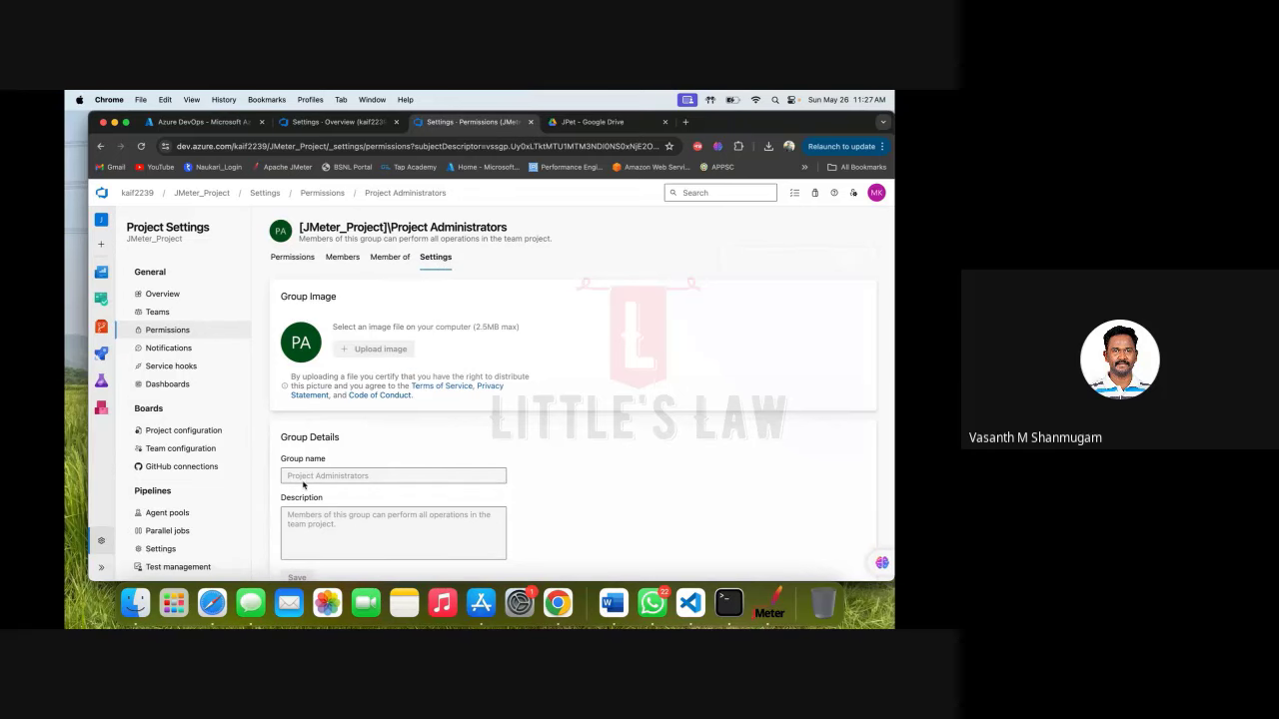
scroll(304, 486, "down", 3)
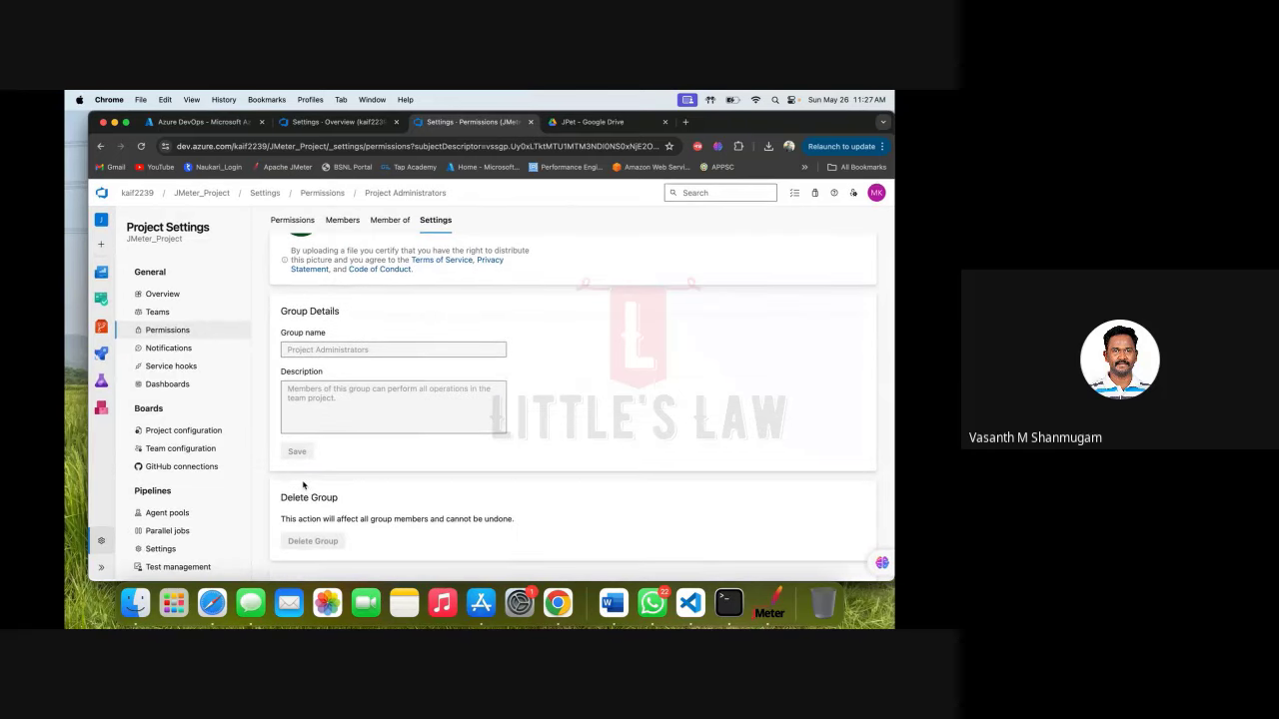
scroll(304, 486, "up", 3)
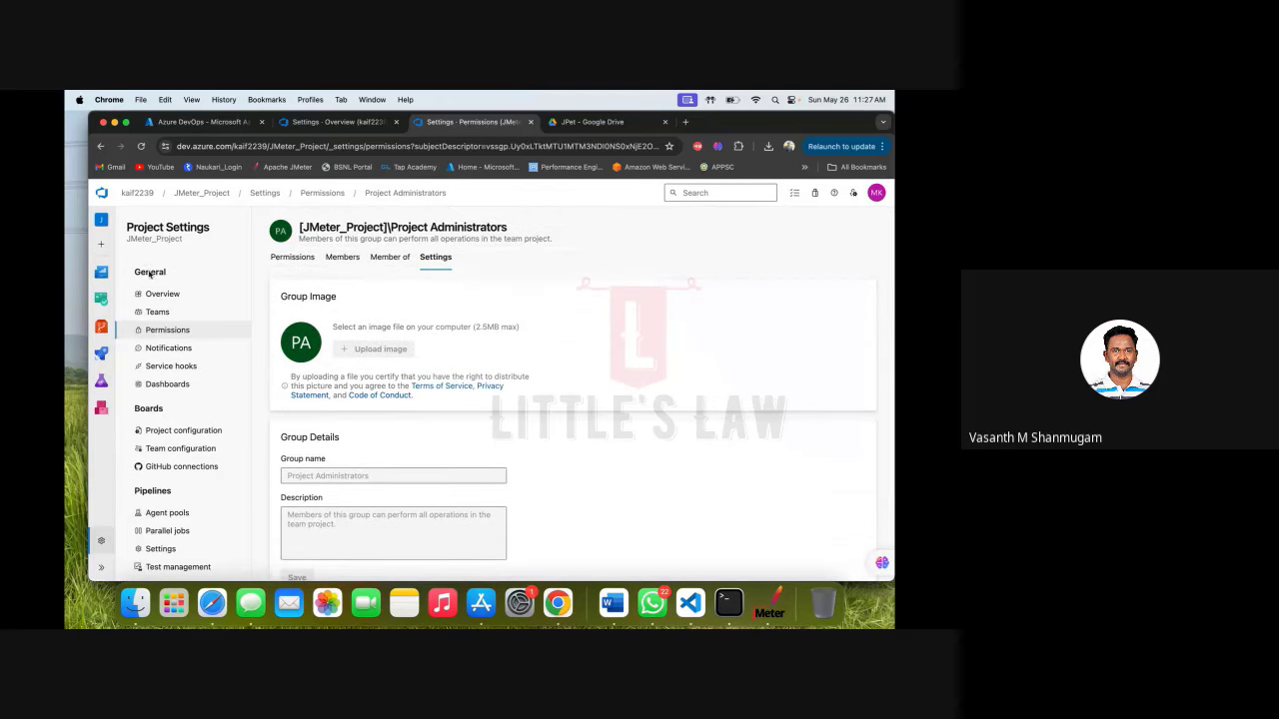
left_click(157, 312)
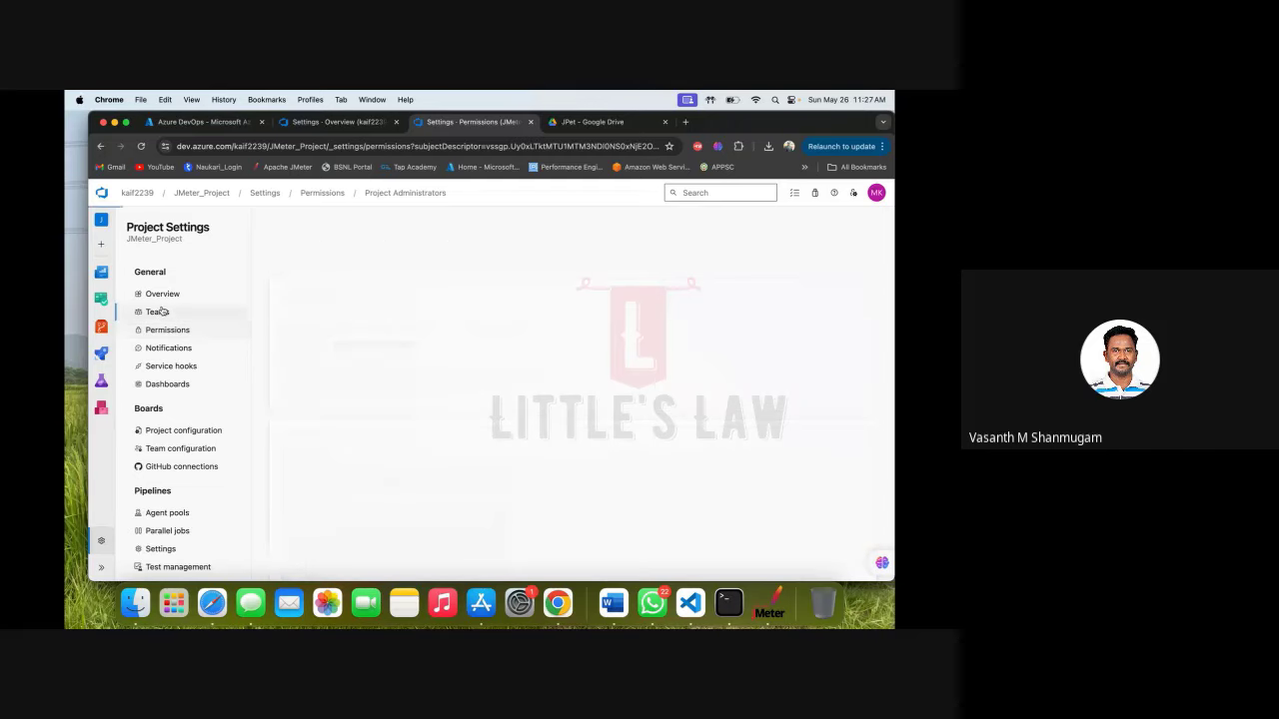
left_click(163, 332)
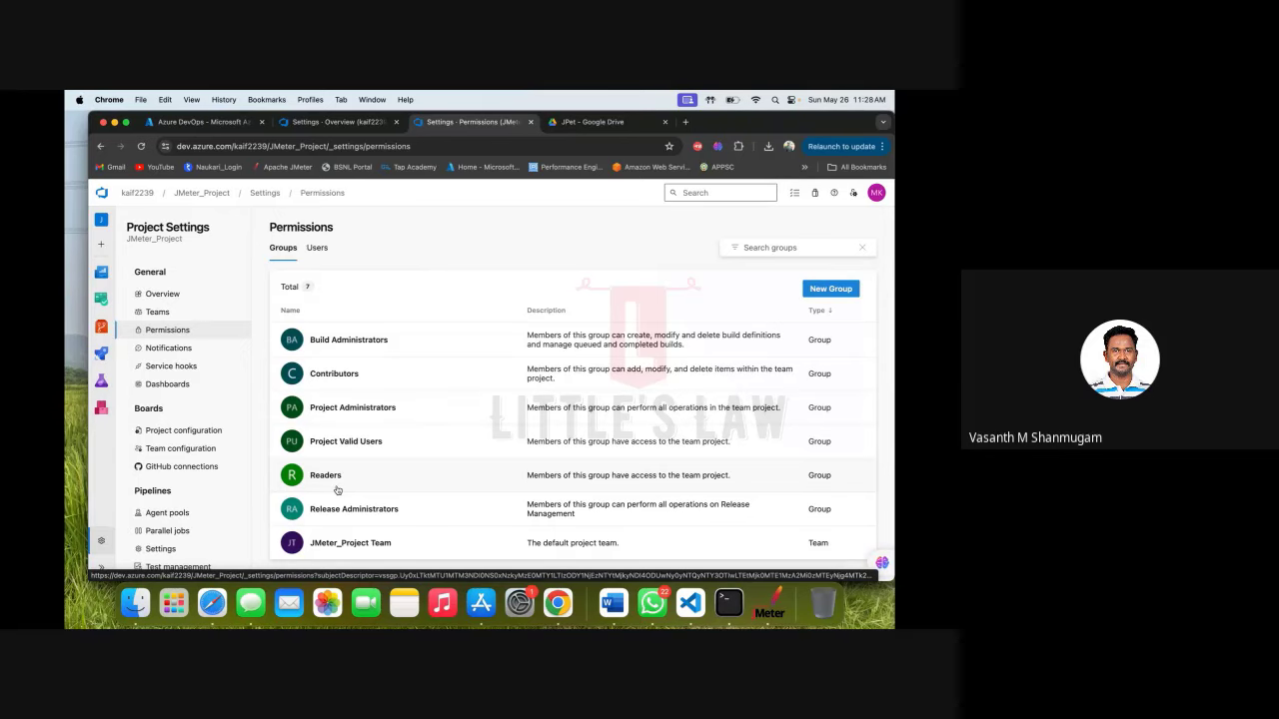
Start inviting the user to Project Valid Users, cancel without adding, and return to the groups list.
left_click(357, 447)
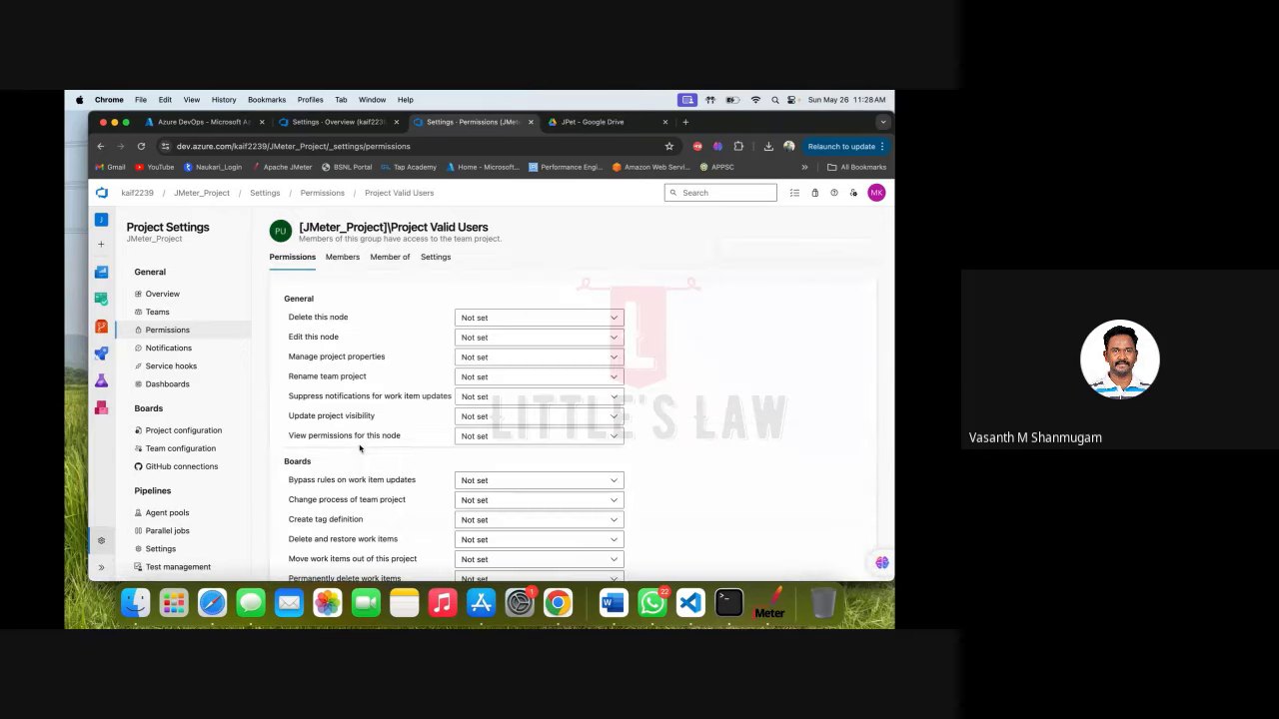
left_click(345, 259)
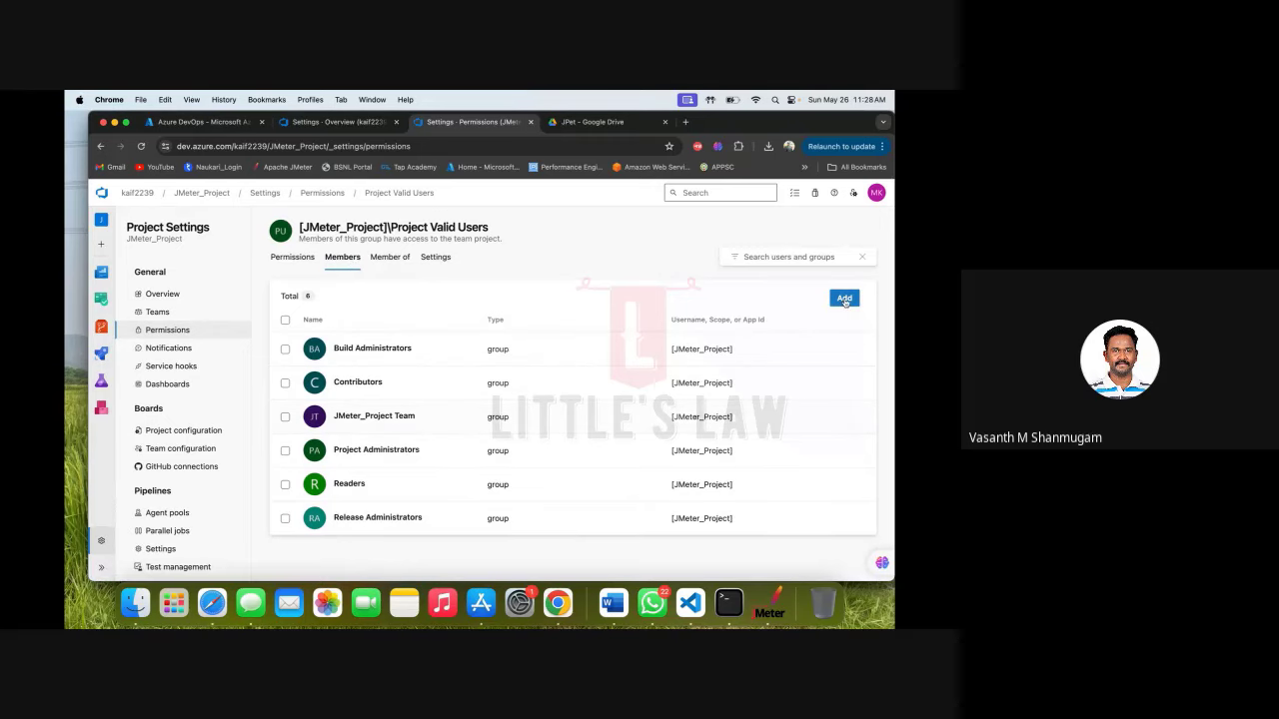
left_click(844, 300)
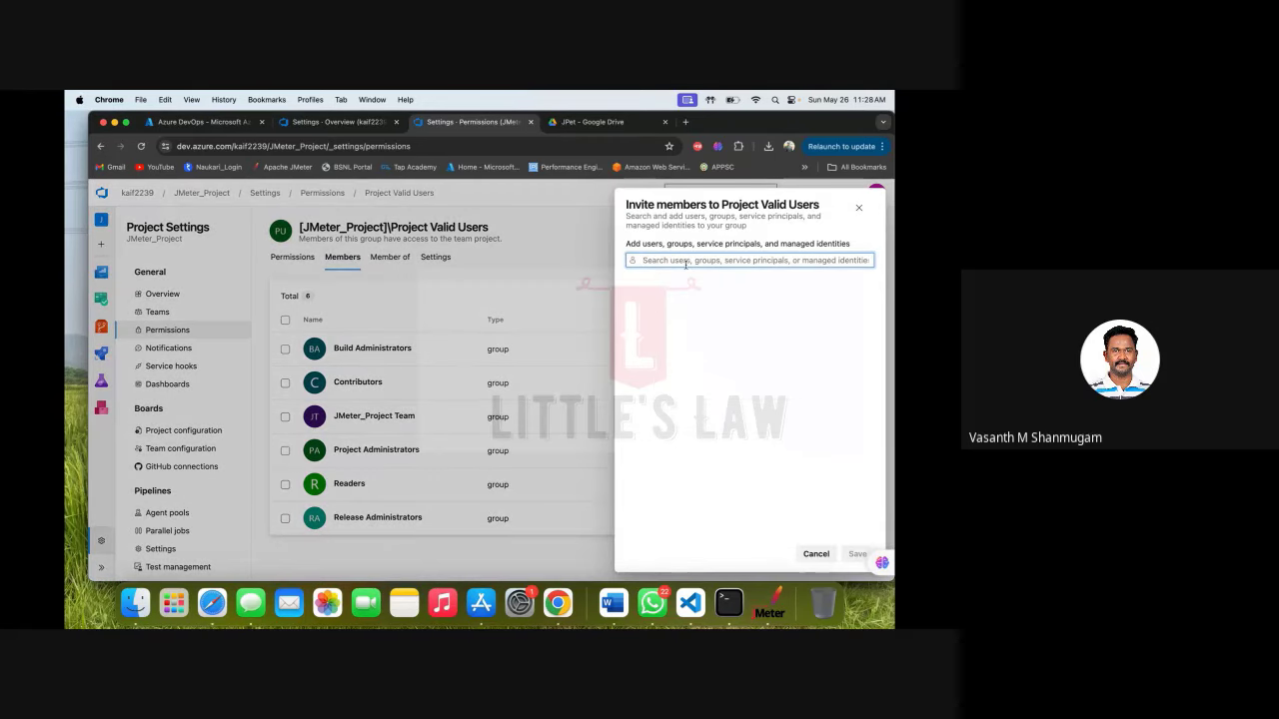
type("M")
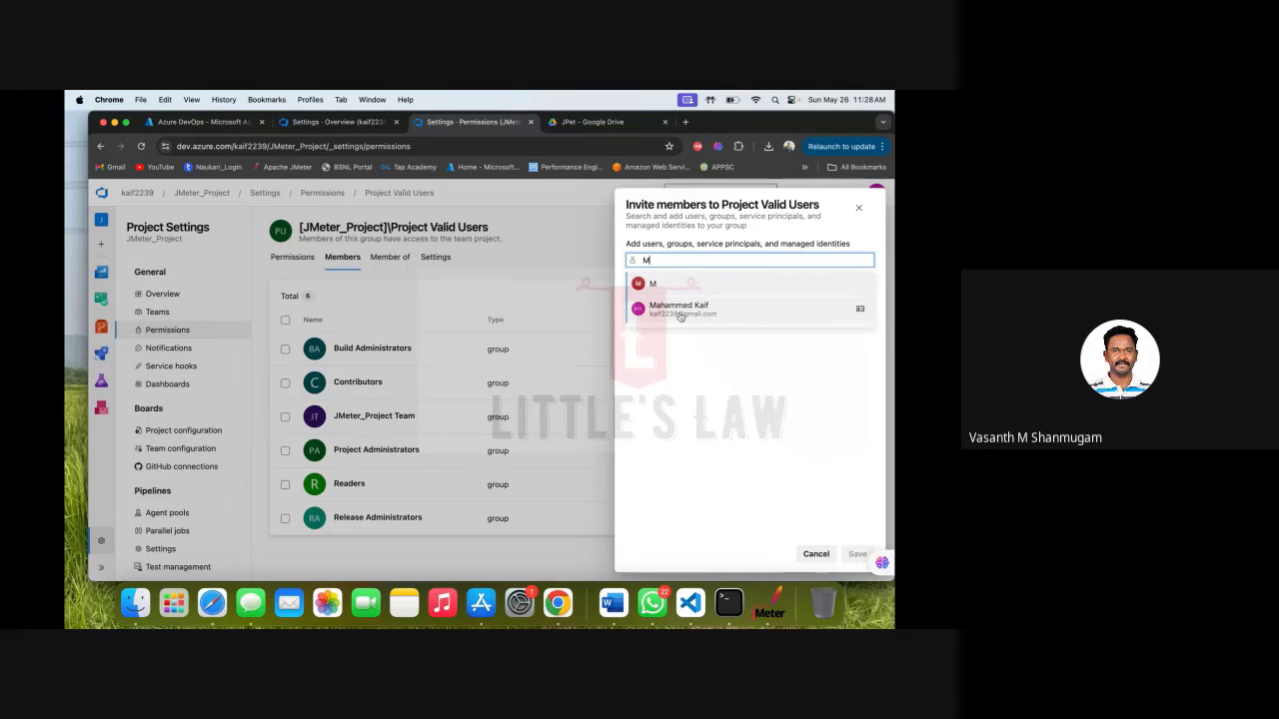
left_click(679, 312)
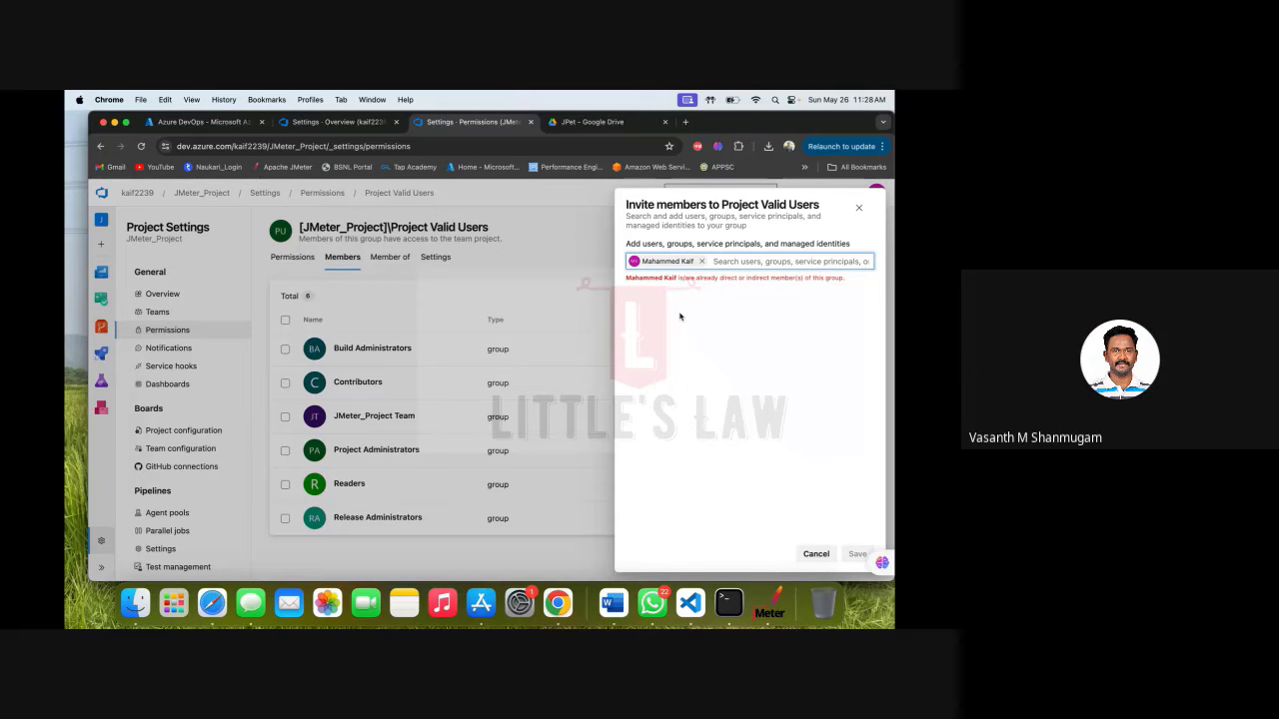
left_click(815, 552)
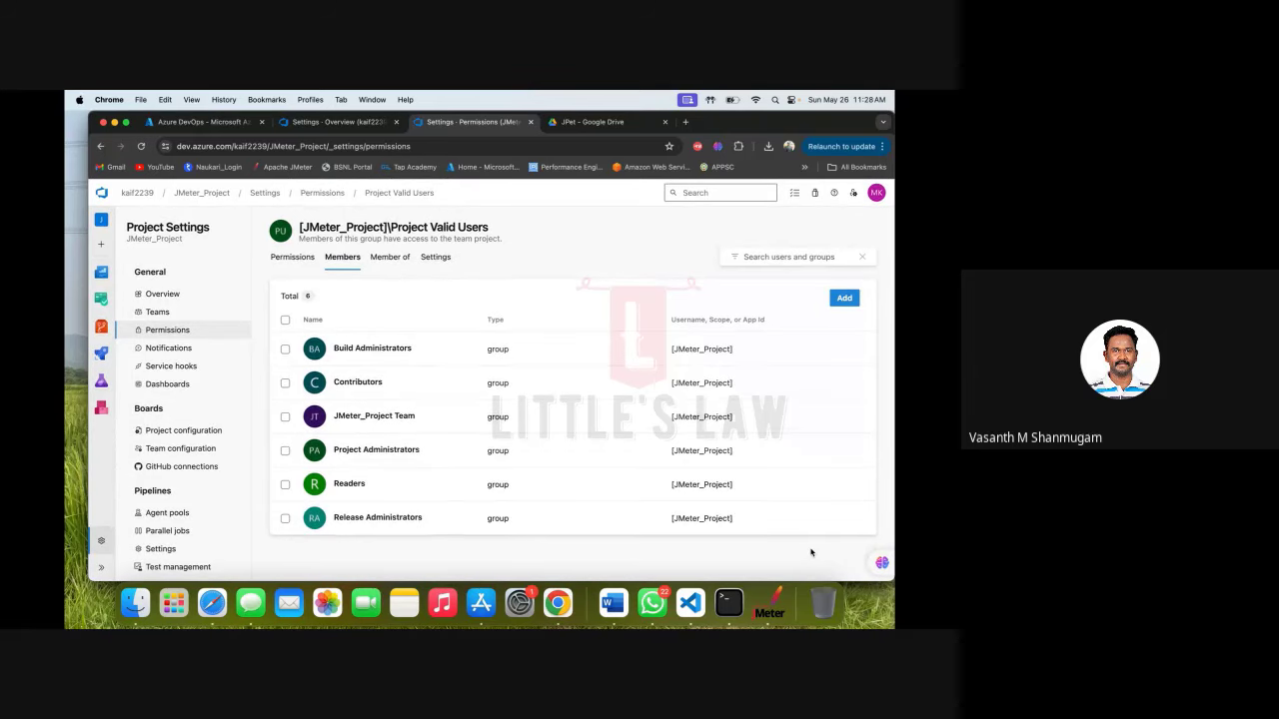
left_click(319, 192)
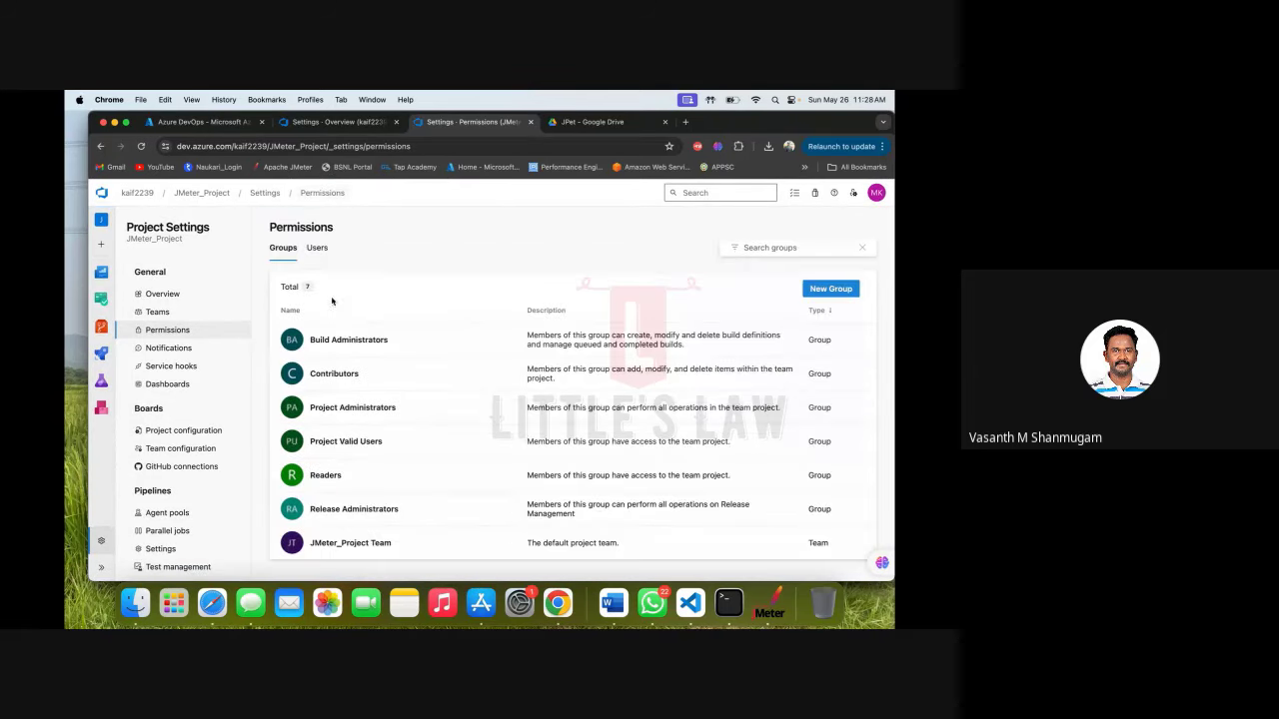
Add the user's account as a member of the Readers group and save.
left_click(330, 478)
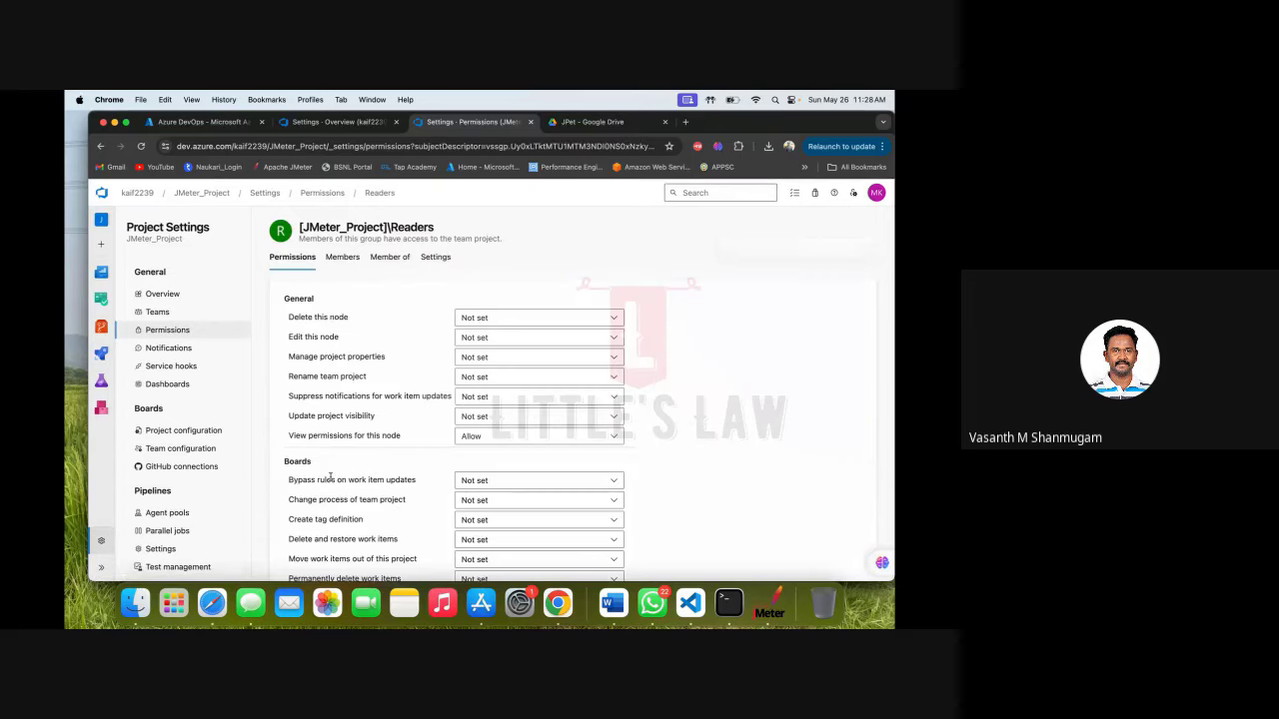
left_click(343, 258)
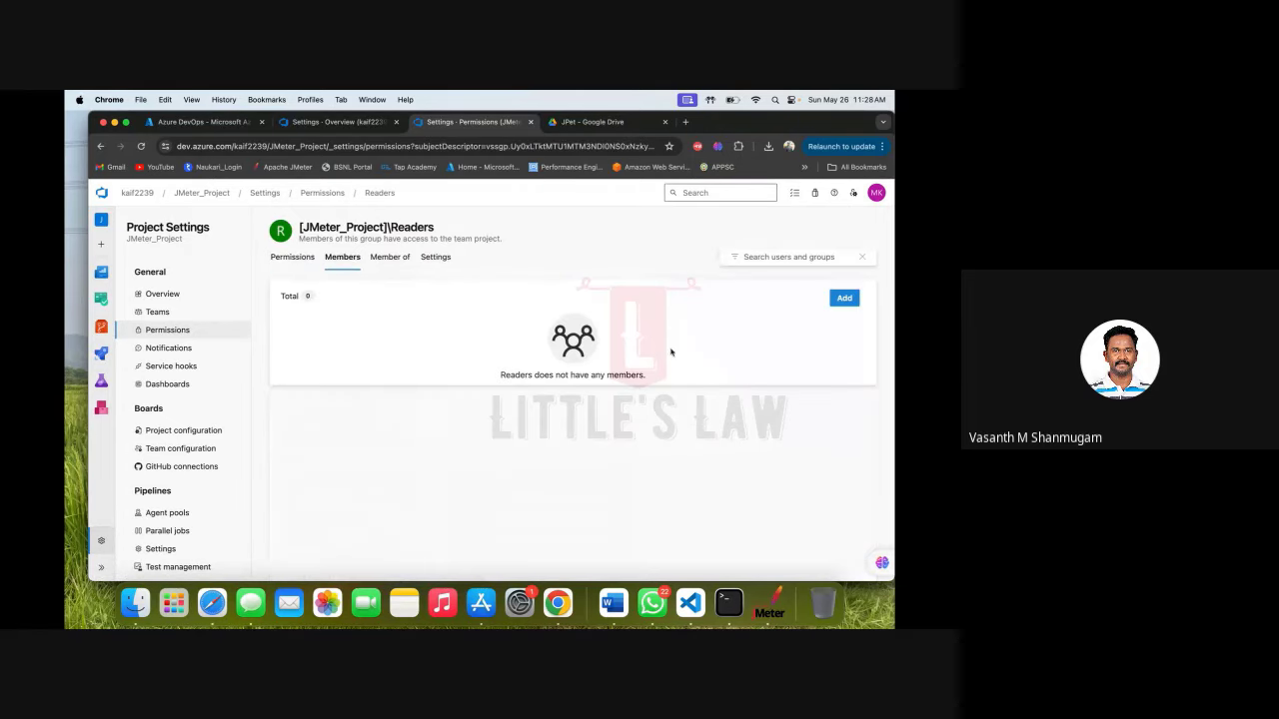
left_click(845, 299)
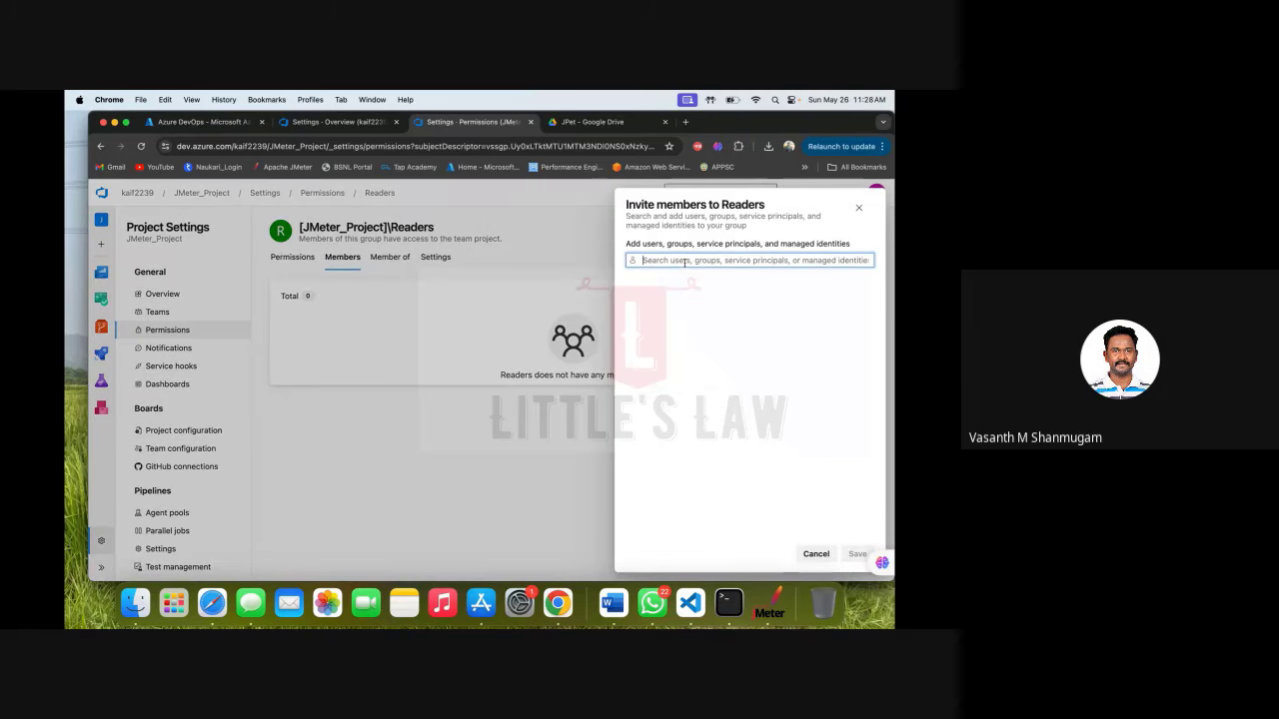
type("M")
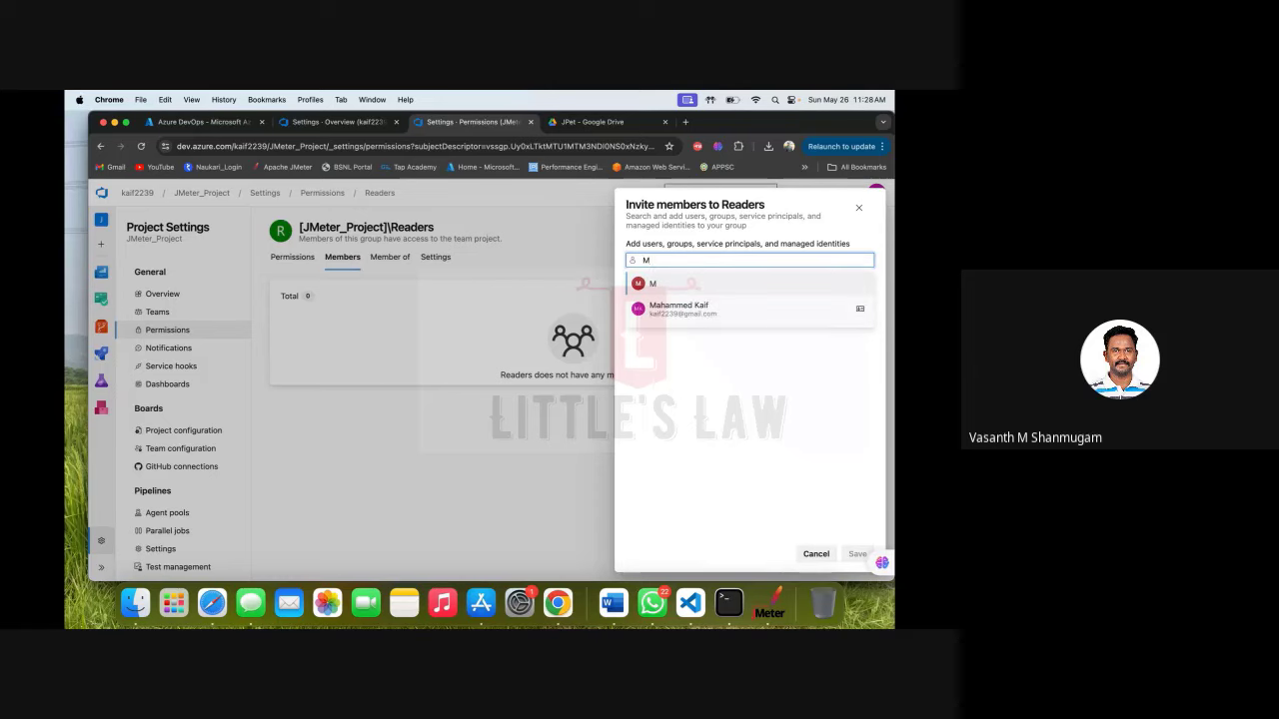
left_click(666, 310)
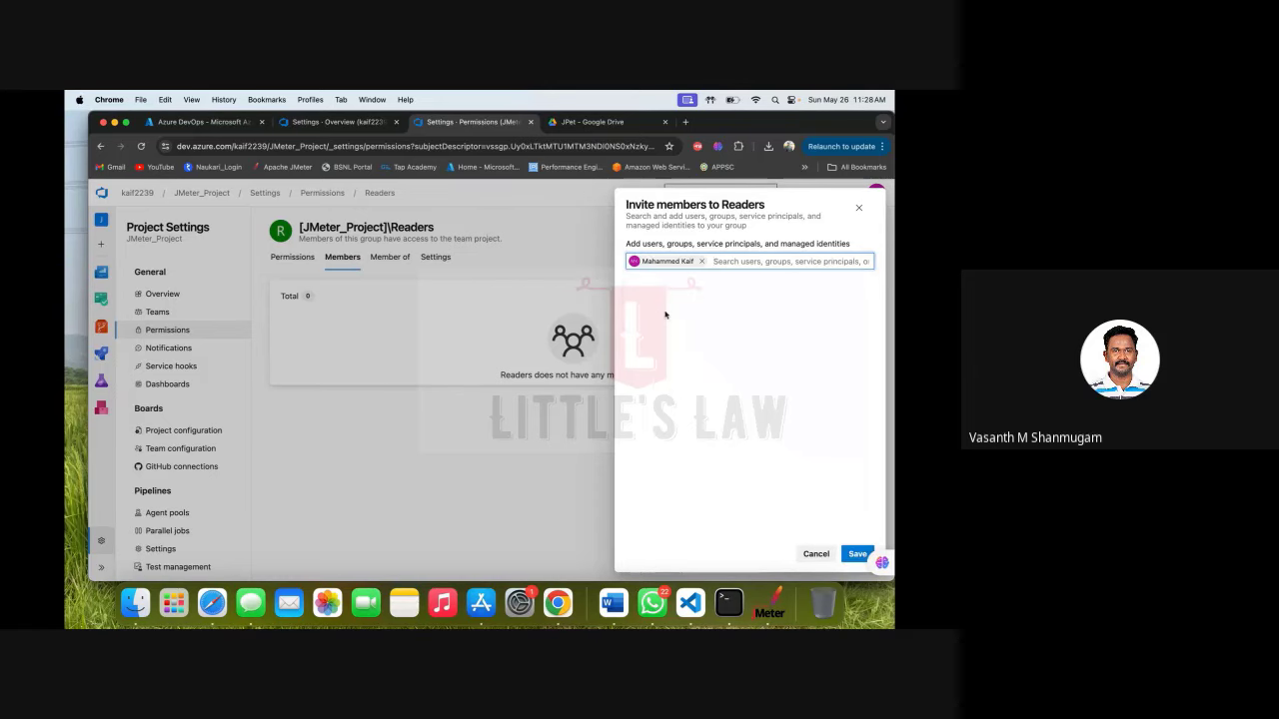
left_click(864, 558)
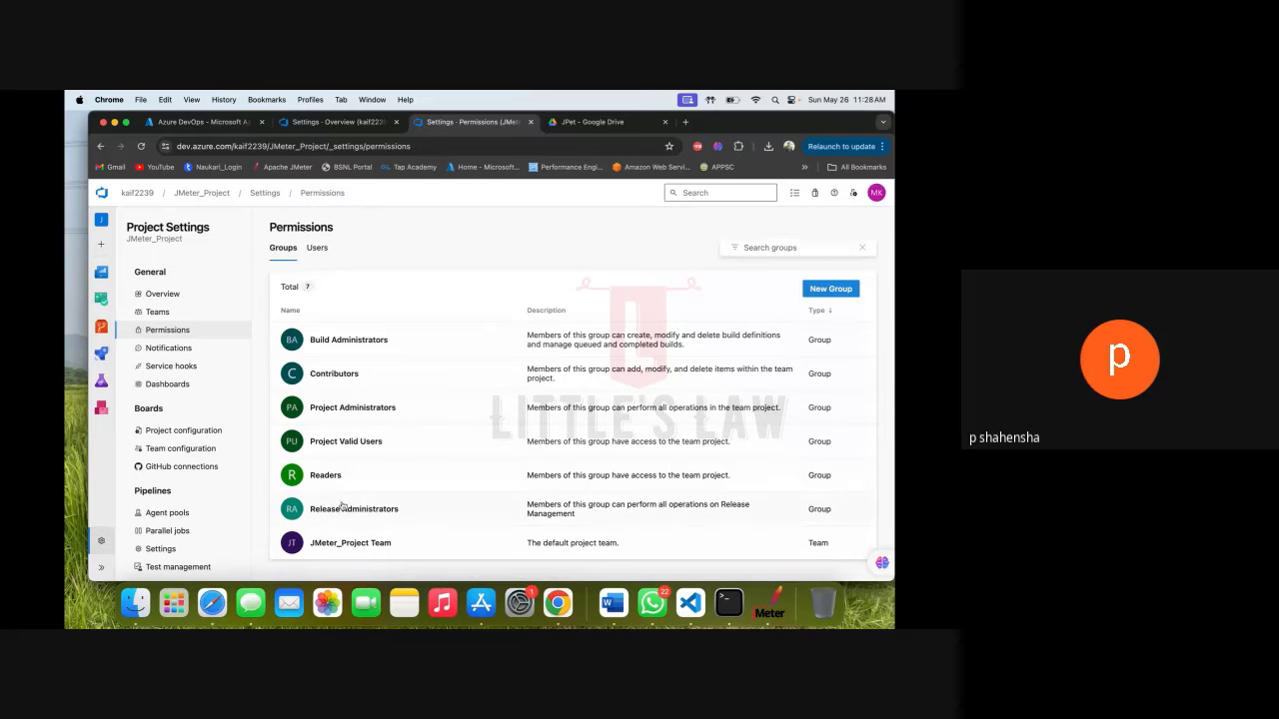
Add the user's account as a Release Administrators member and save.
left_click(342, 510)
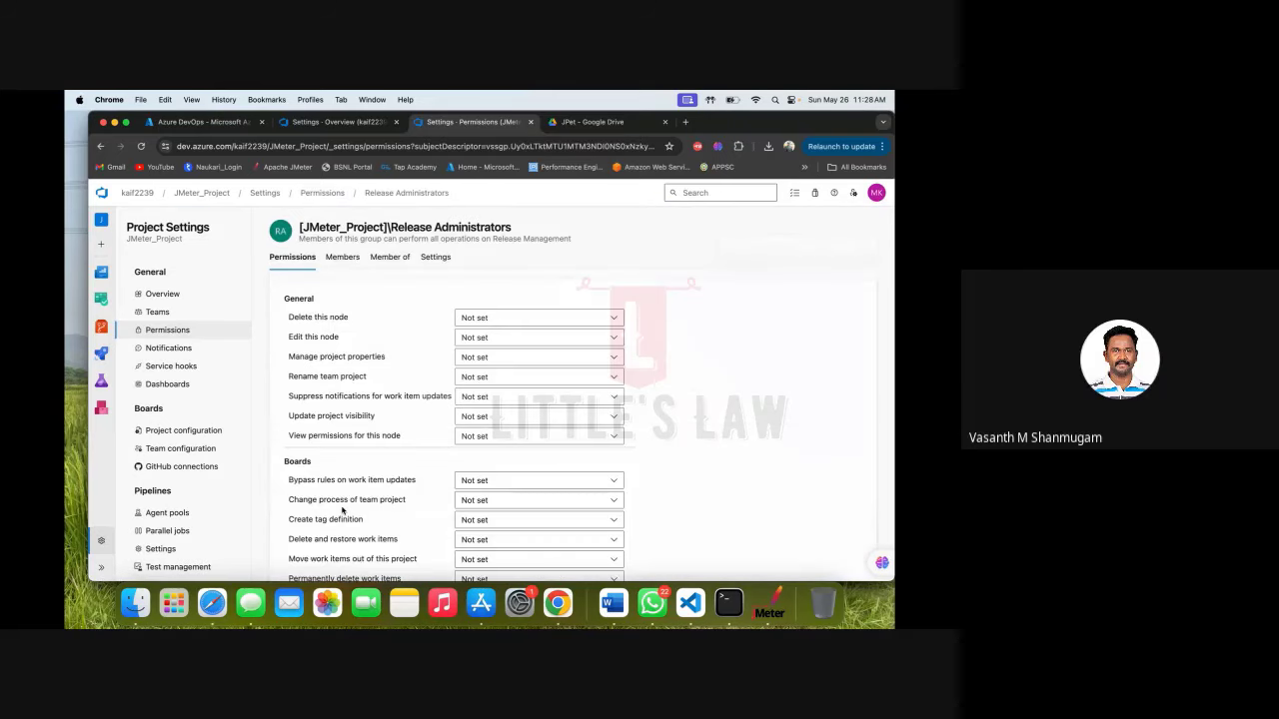
left_click(343, 257)
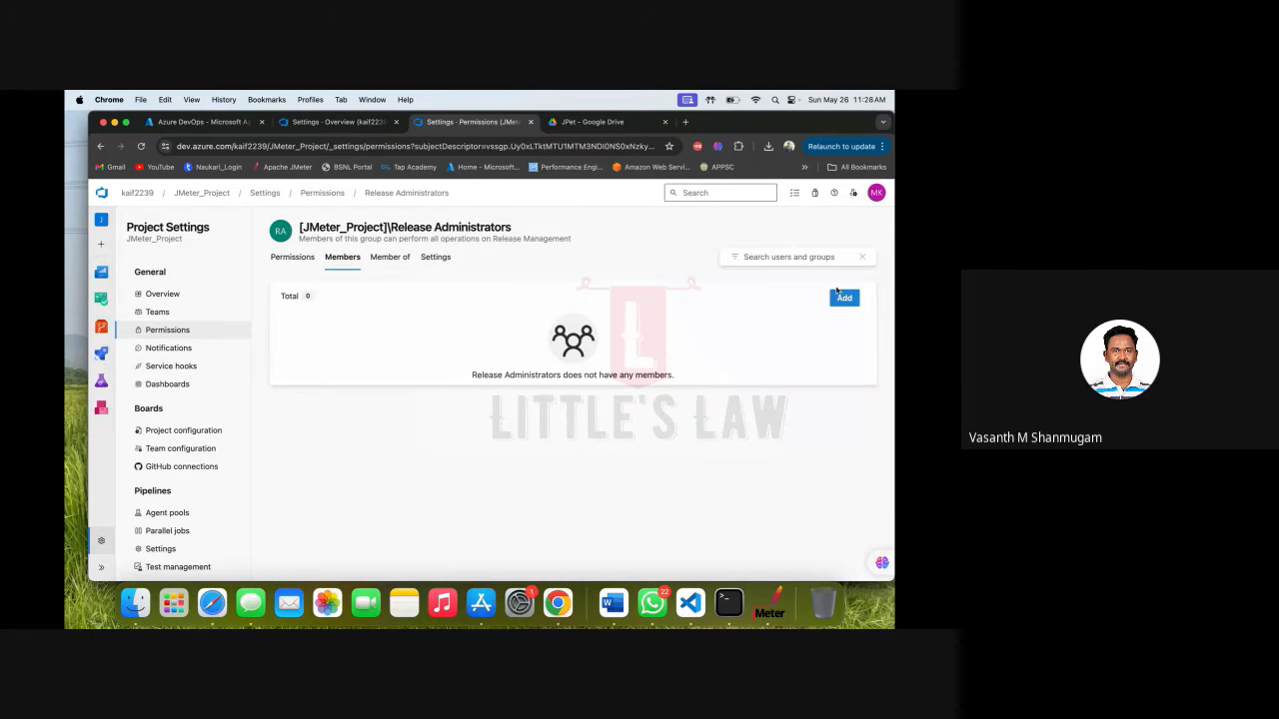
left_click(844, 297)
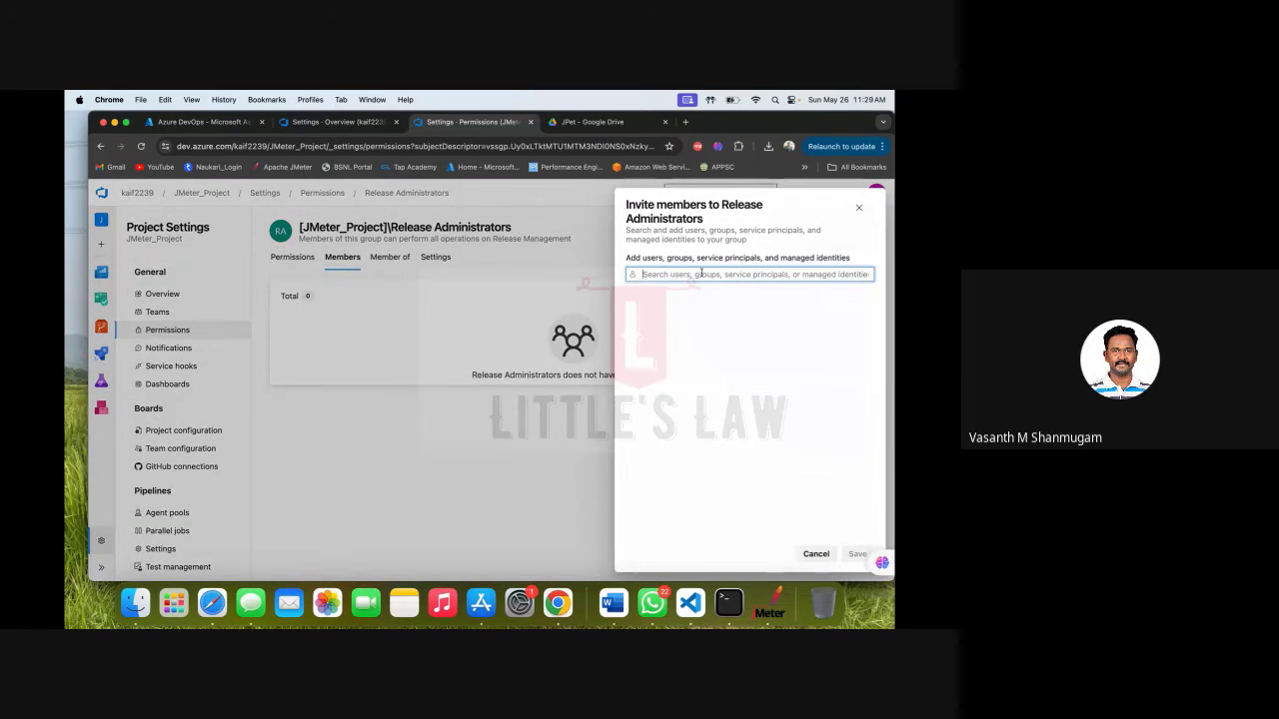
type("K")
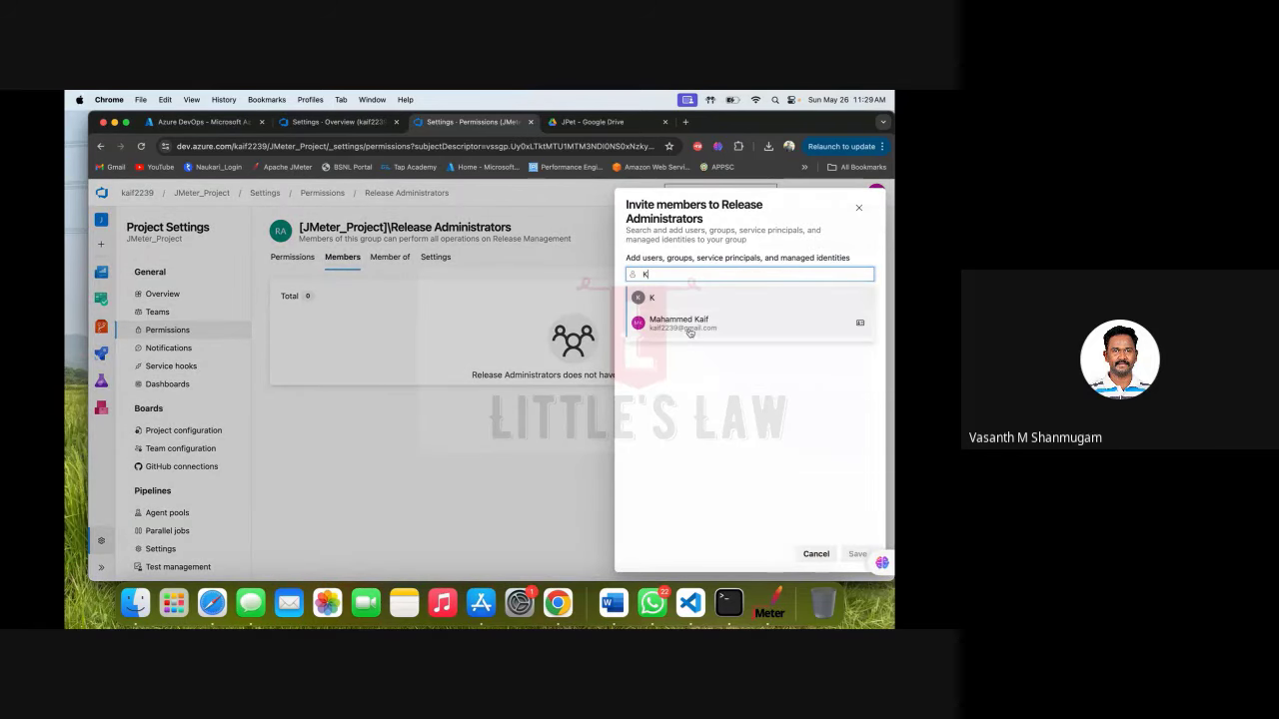
left_click(688, 323)
left_click(859, 554)
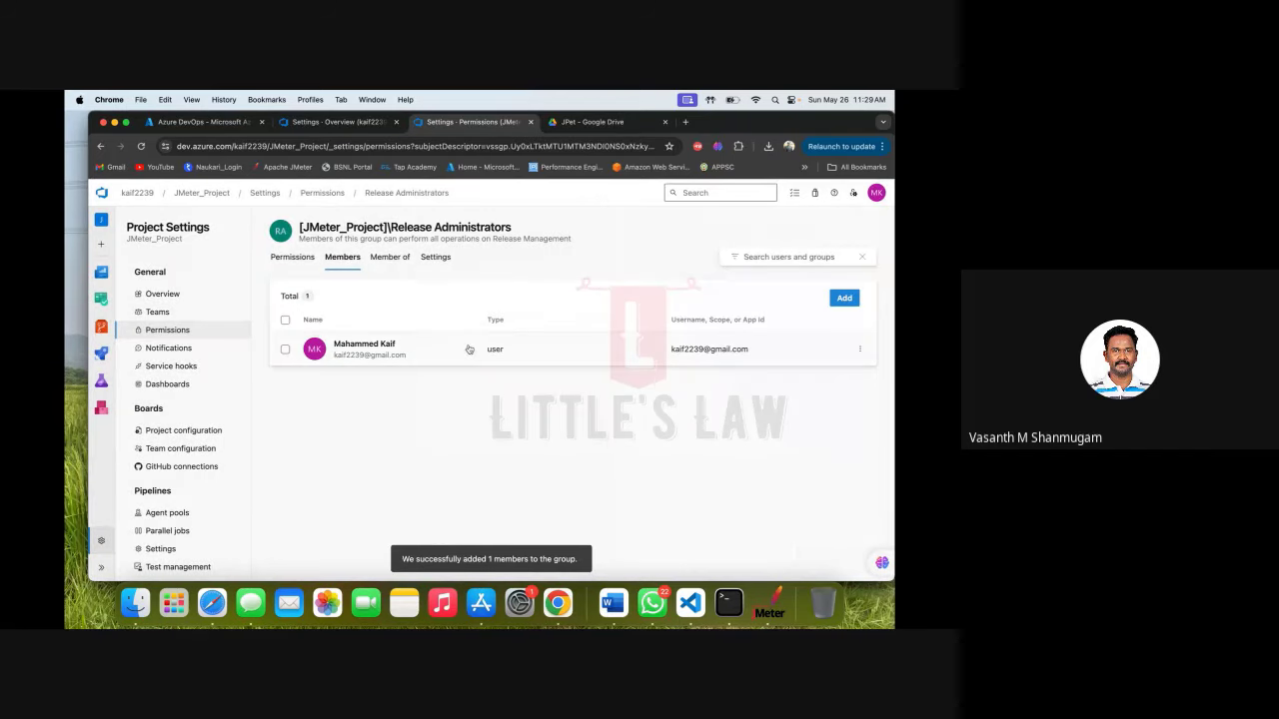
Open the JMeter_Project Team group and check its Members and Permissions tabs.
left_click(326, 199)
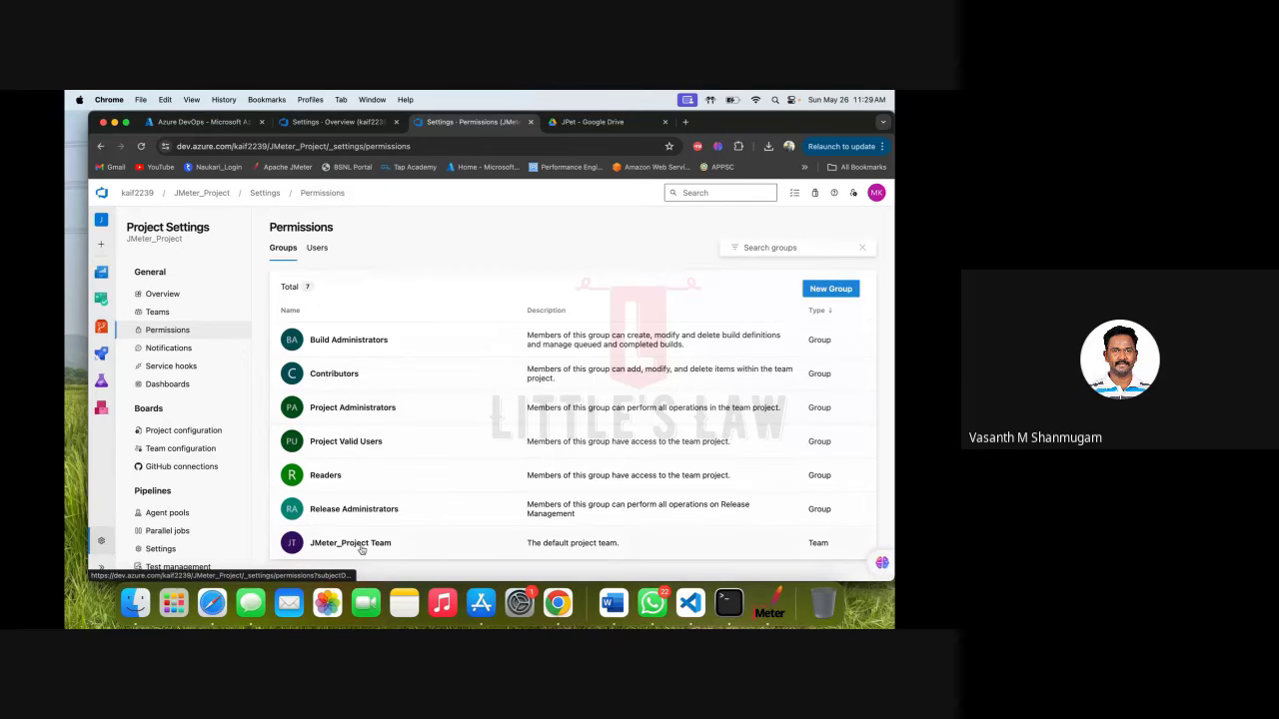
left_click(362, 548)
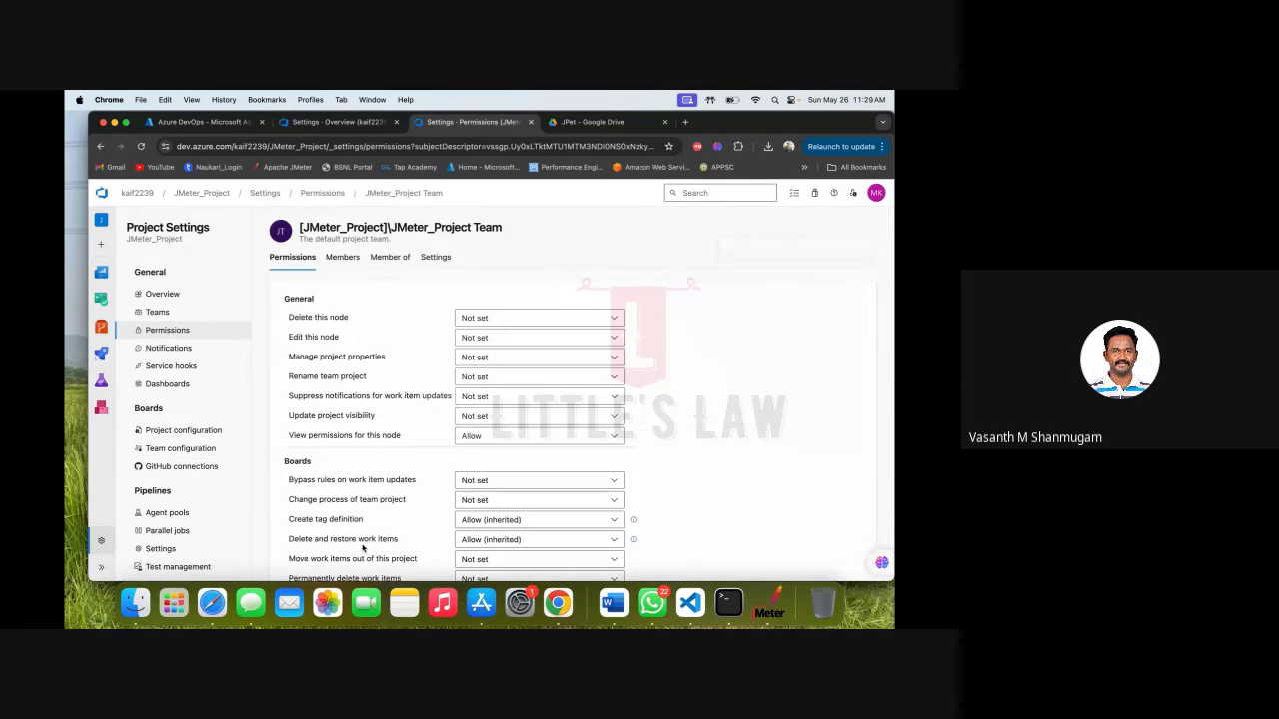
left_click(343, 257)
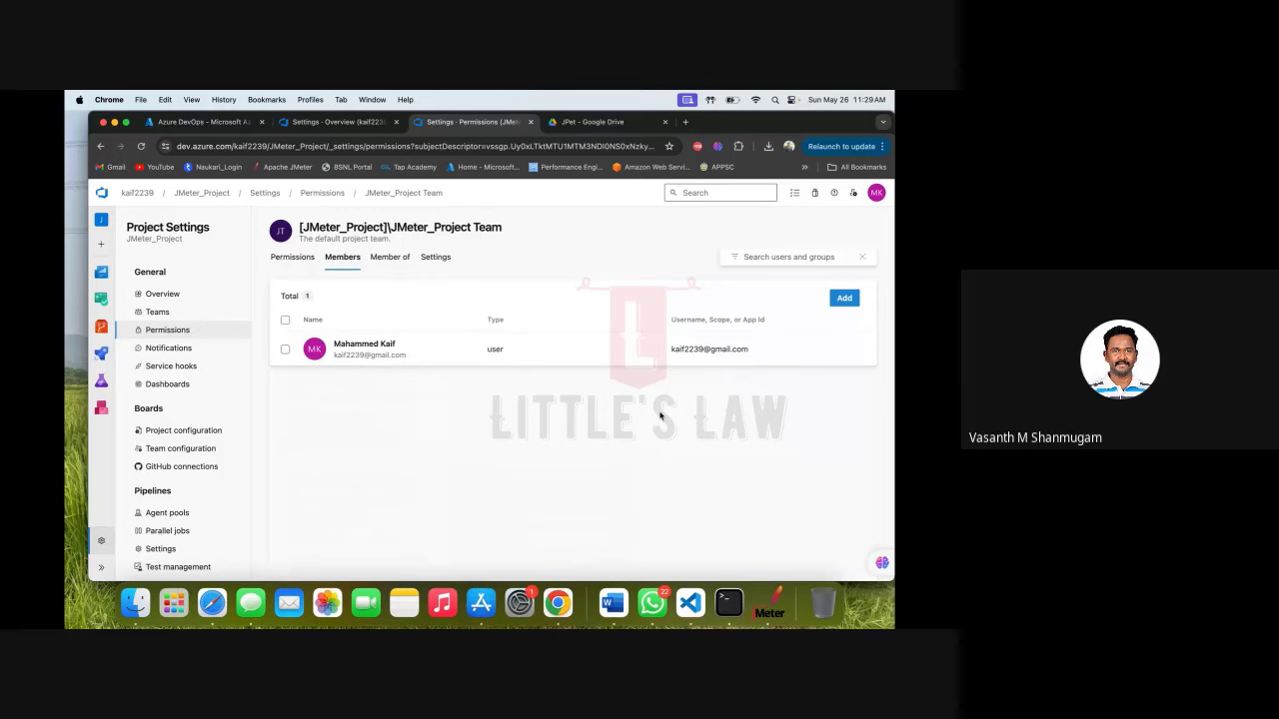
left_click(289, 262)
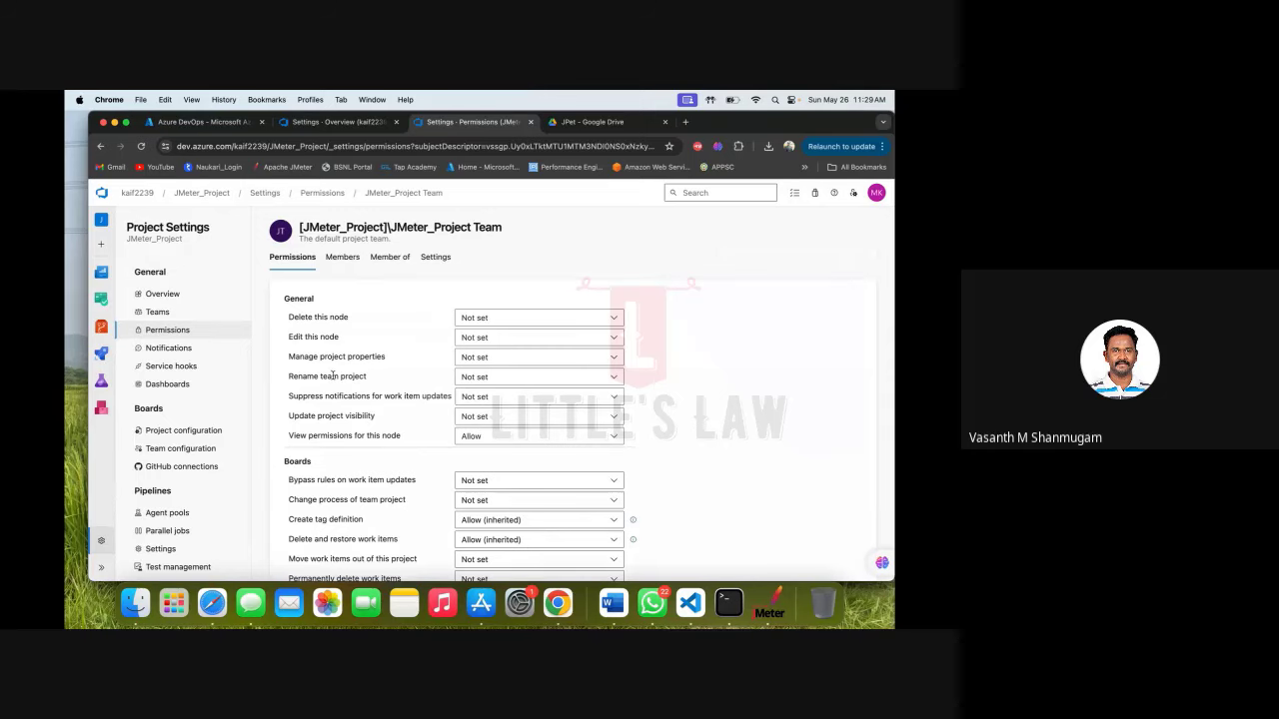
Reload the page, sign out of the account, and close the organization settings tab.
left_click(142, 147)
left_click(877, 192)
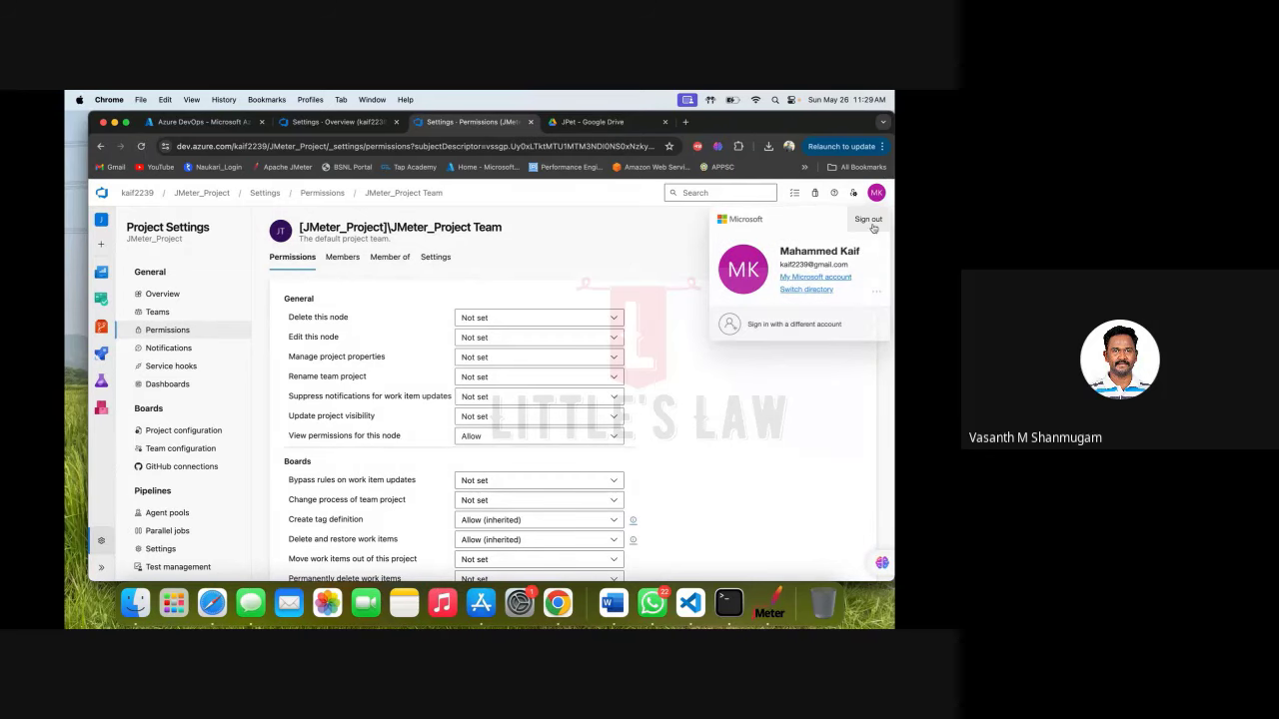
left_click(867, 219)
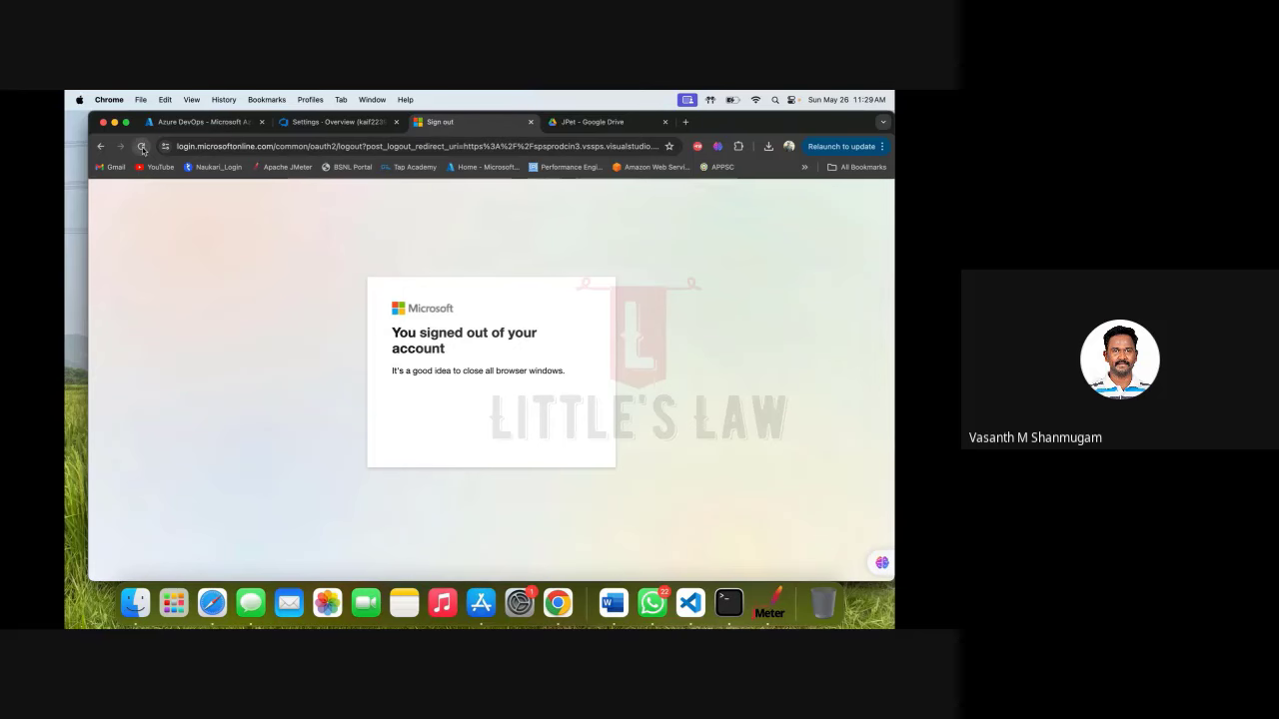
left_click(362, 124)
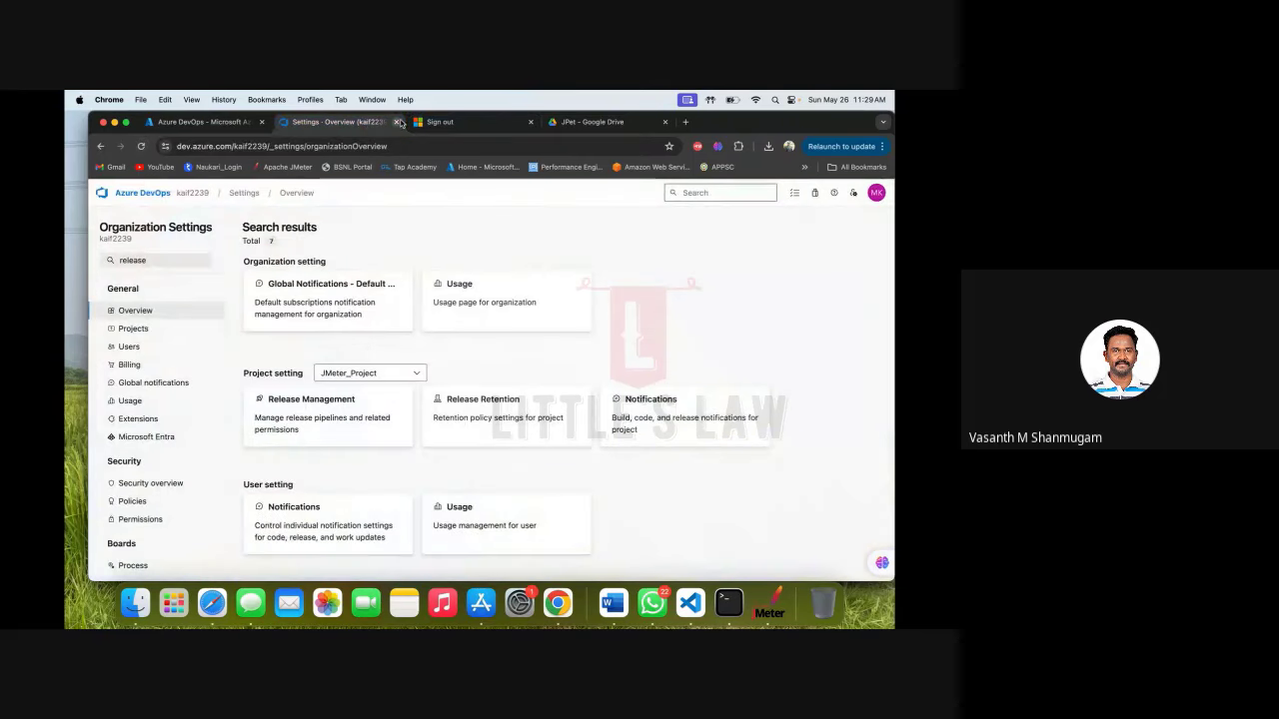
left_click(396, 122)
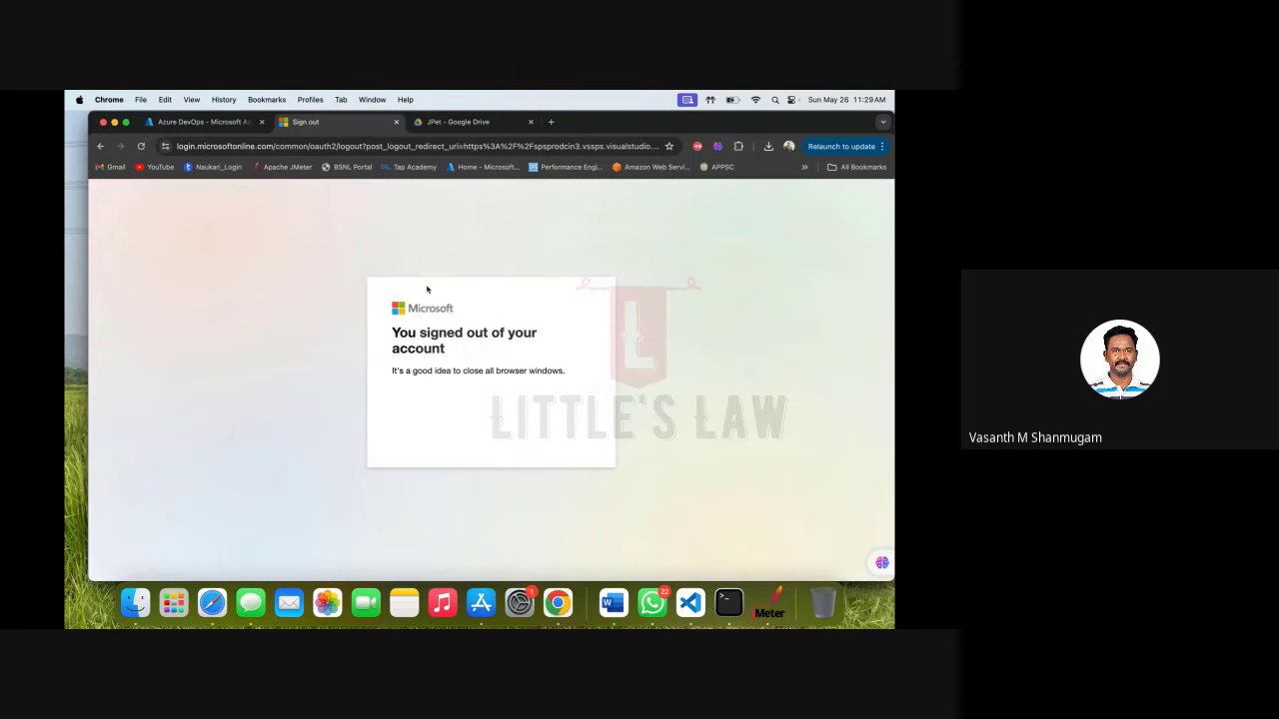
Close the signed-out tab and sign back in to dev.azure.com in a new tab.
left_click(395, 122)
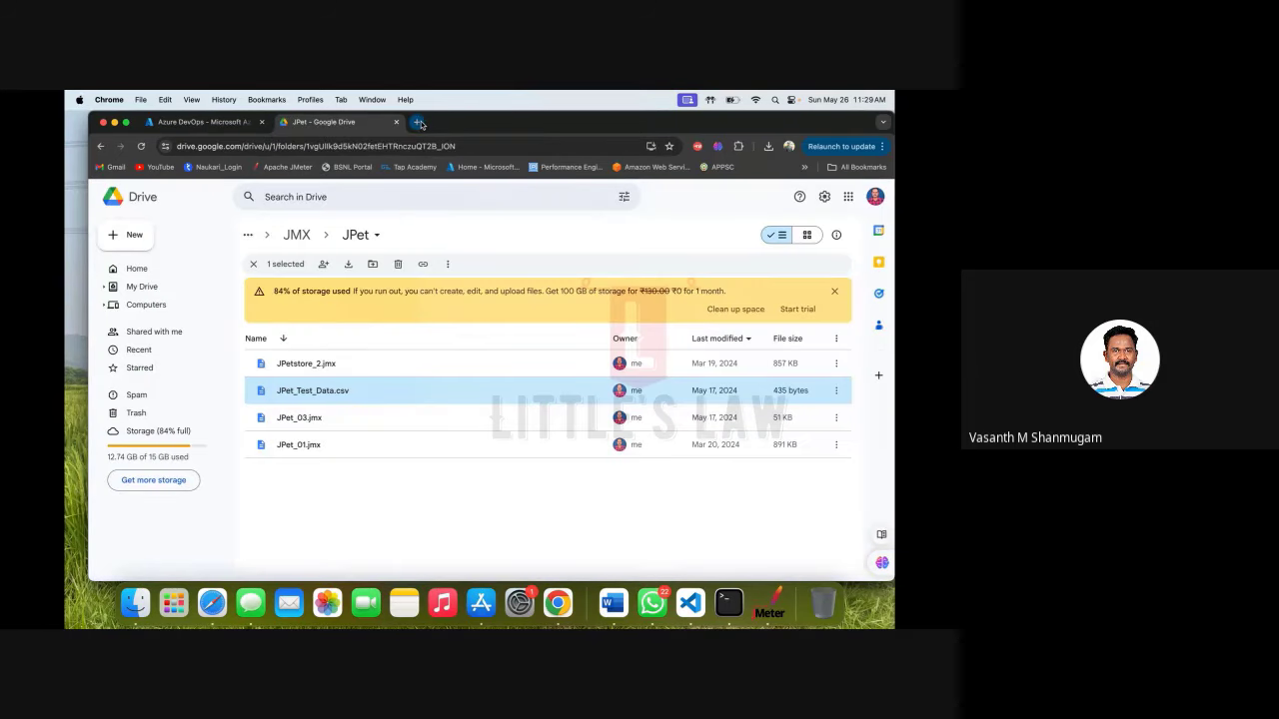
left_click(417, 122)
type("de")
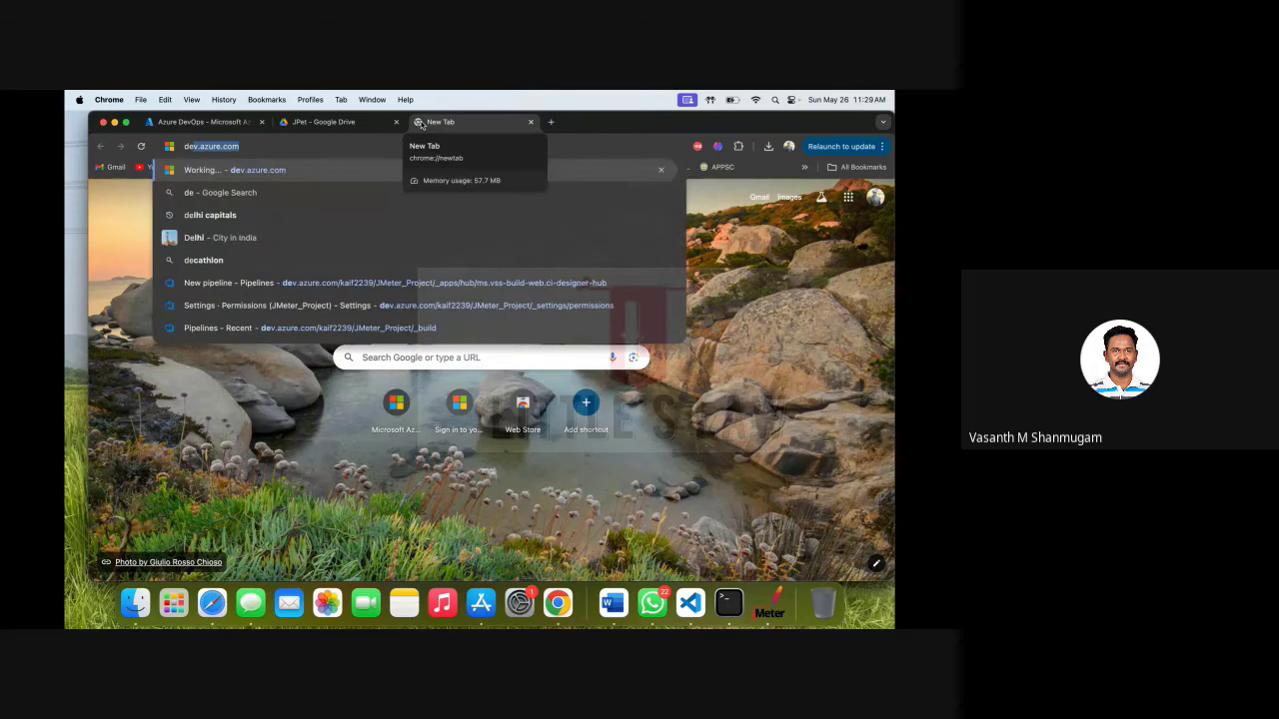
key("Return")
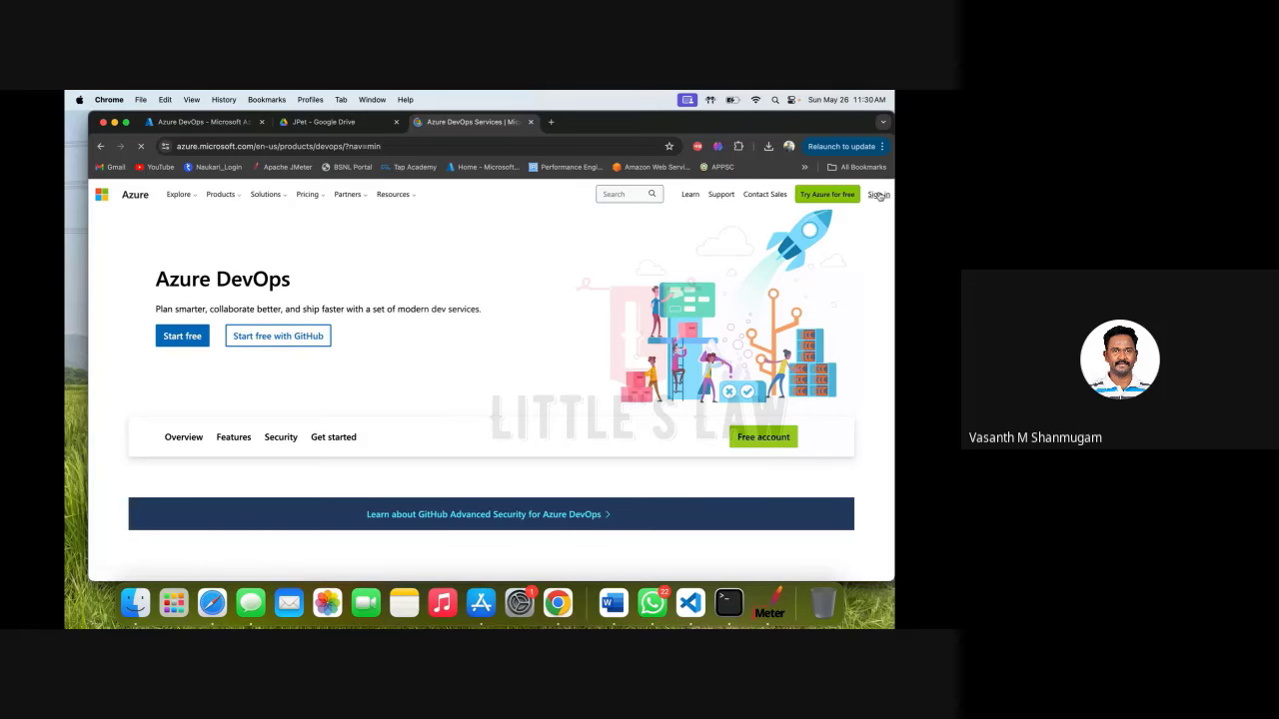
left_click(292, 338)
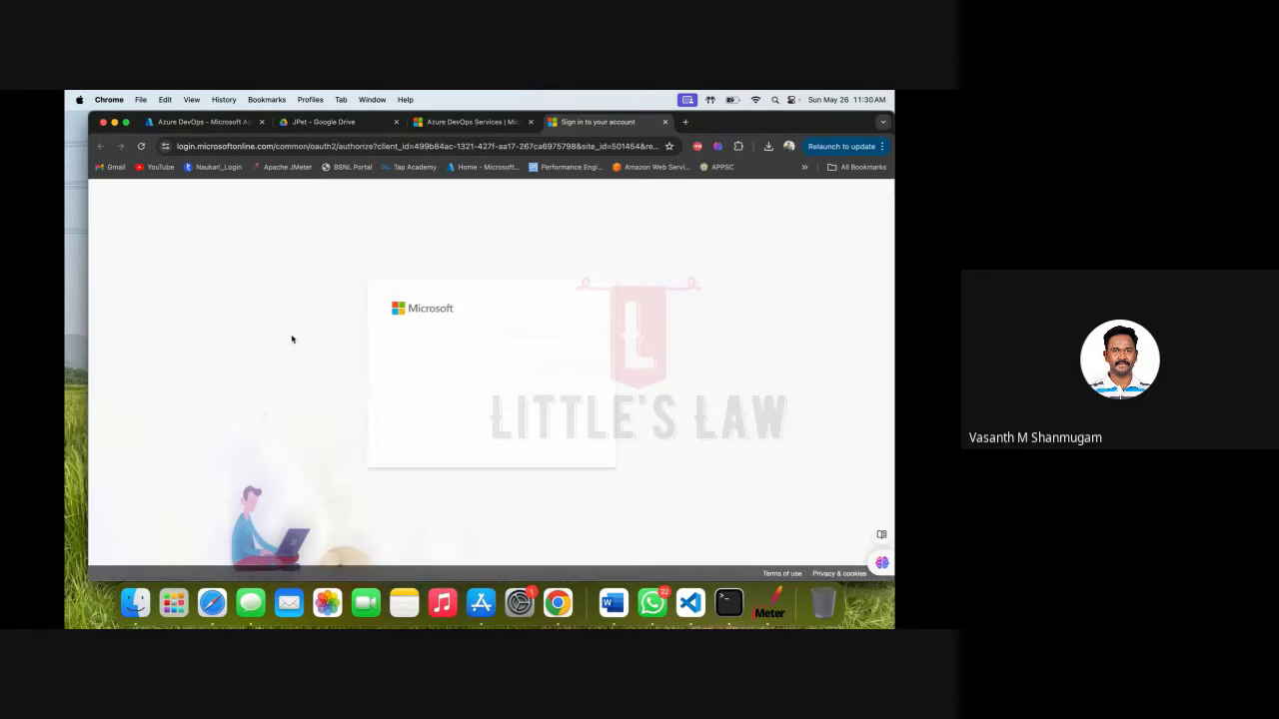
left_click(515, 368)
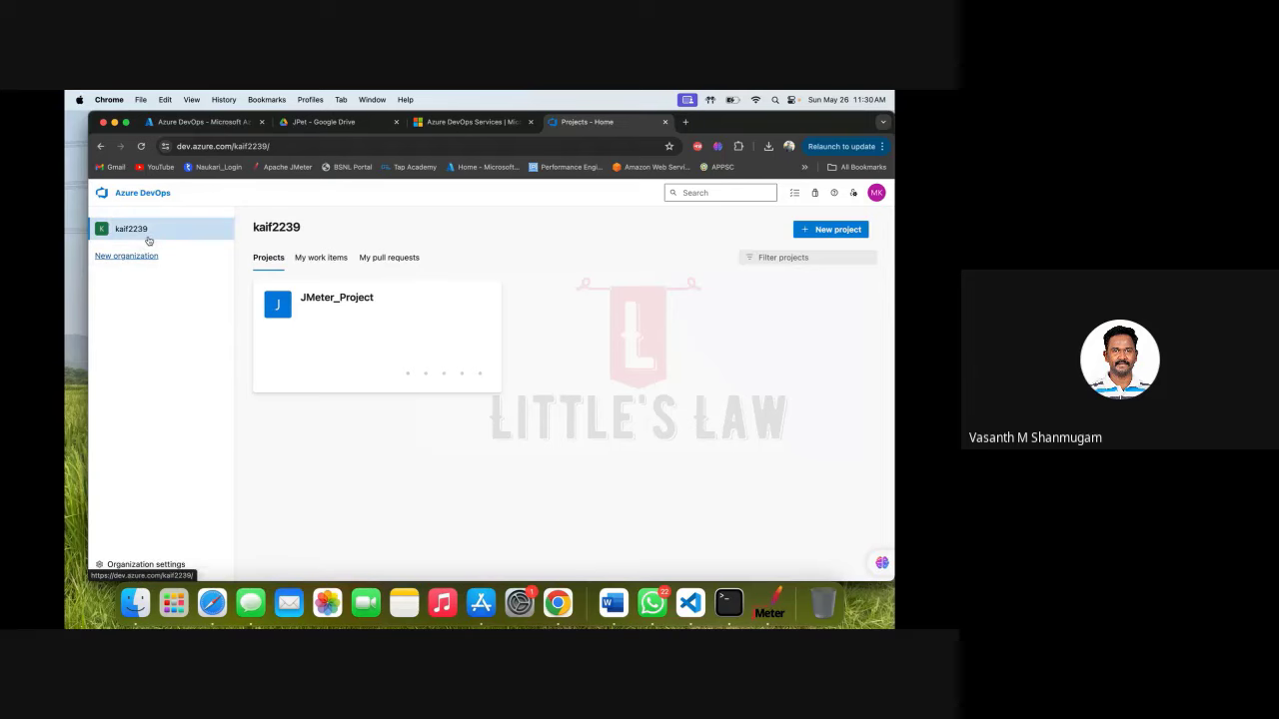
Open the JMeter_Project Pipelines page and the account options menu.
left_click(353, 307)
mouse_move(128, 405)
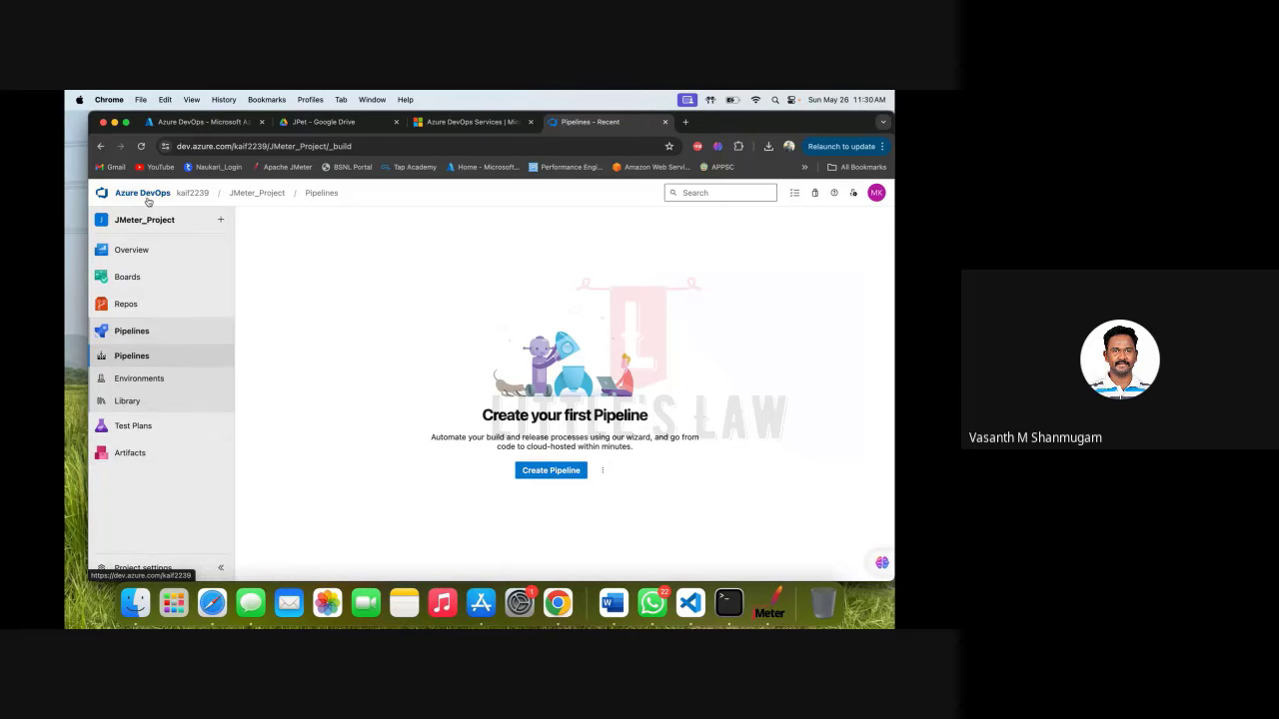
left_click(878, 194)
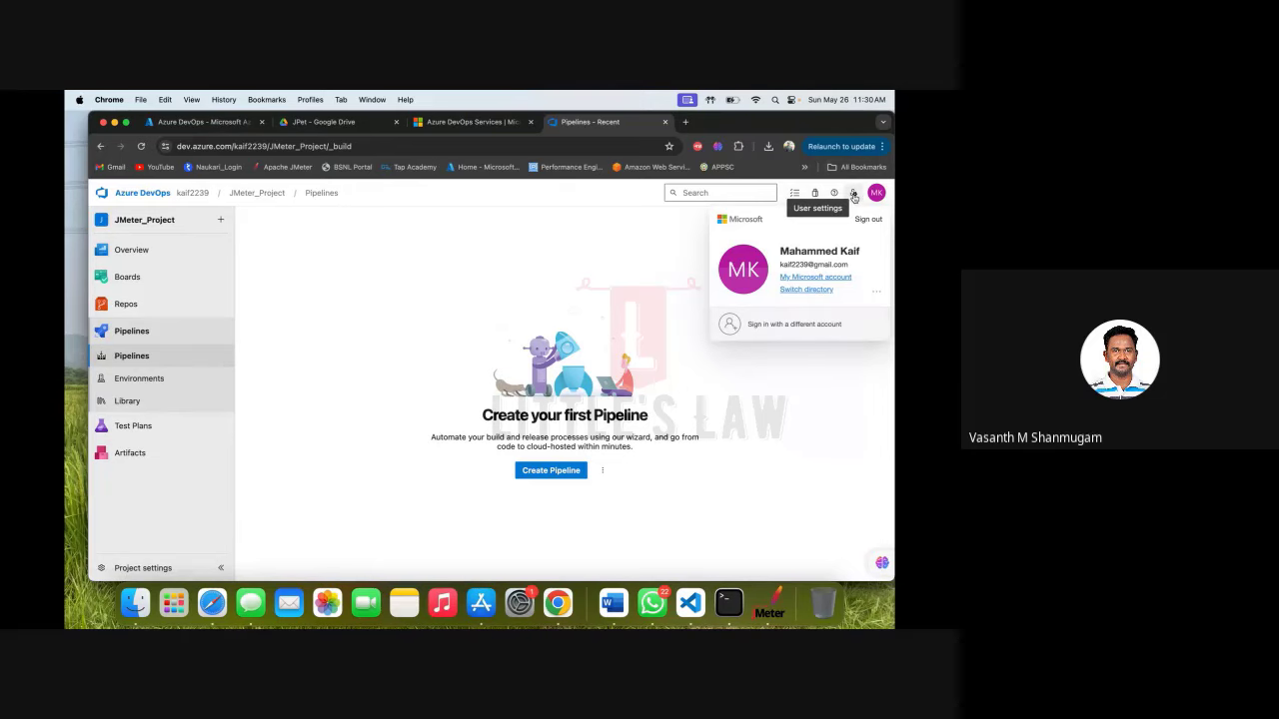
Re-evaluate the user's memberships in user Permissions settings, check the profile, and return home.
left_click(854, 196)
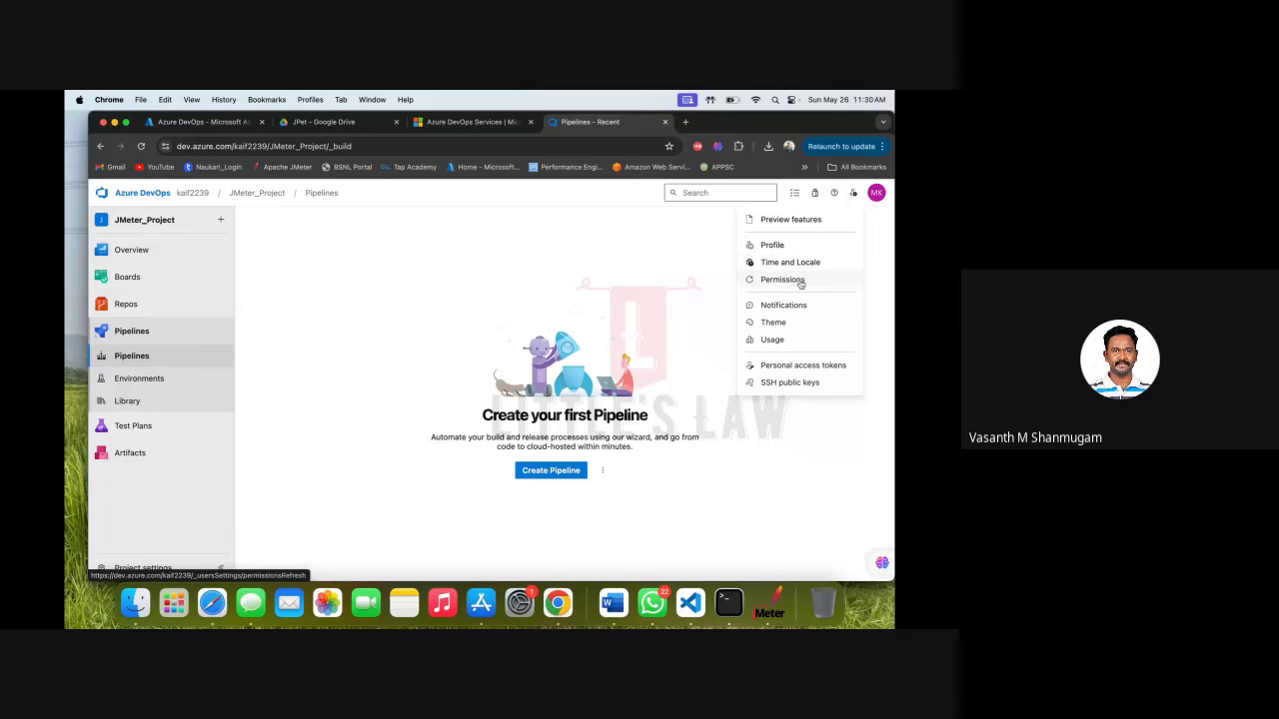
left_click(800, 286)
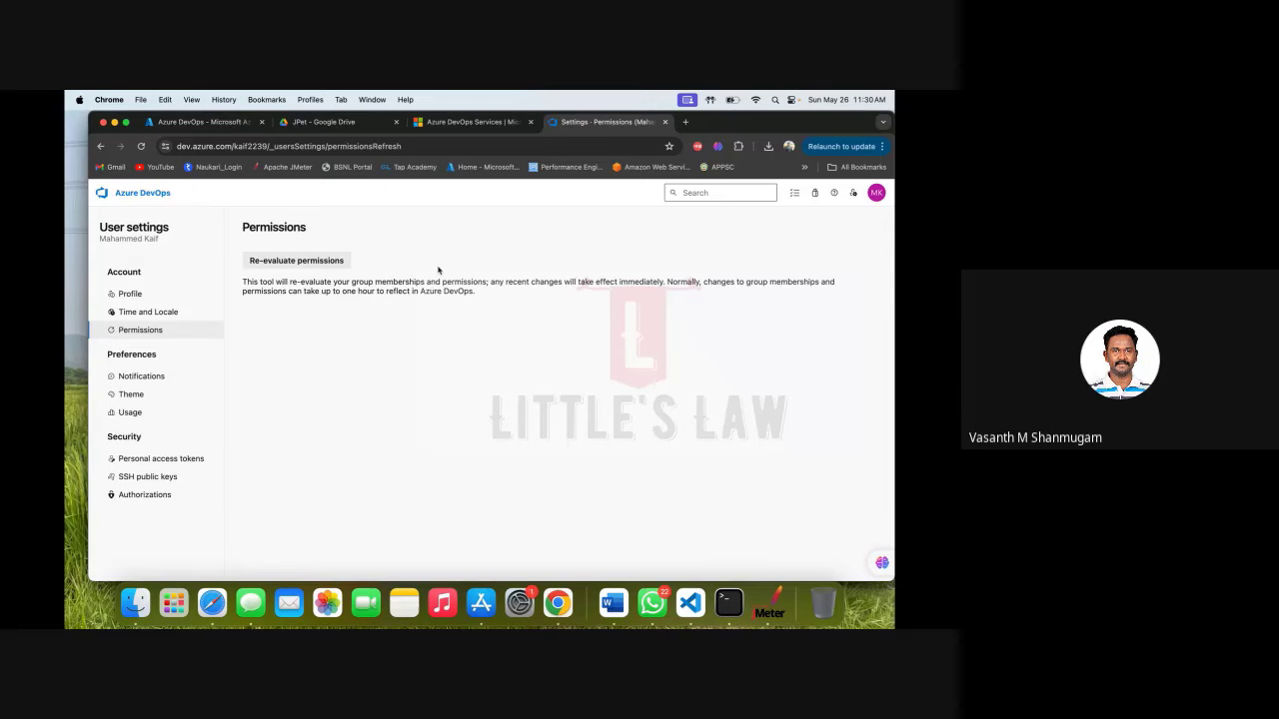
left_click(313, 262)
left_click(134, 295)
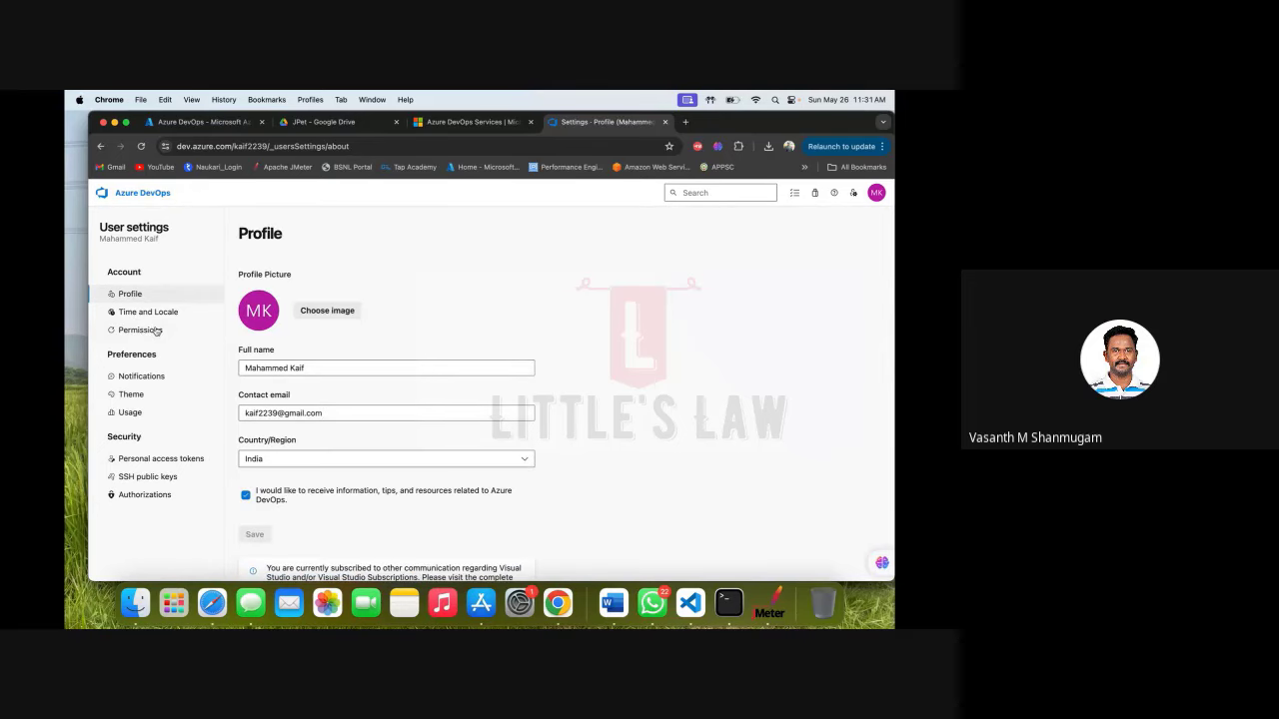
left_click(157, 330)
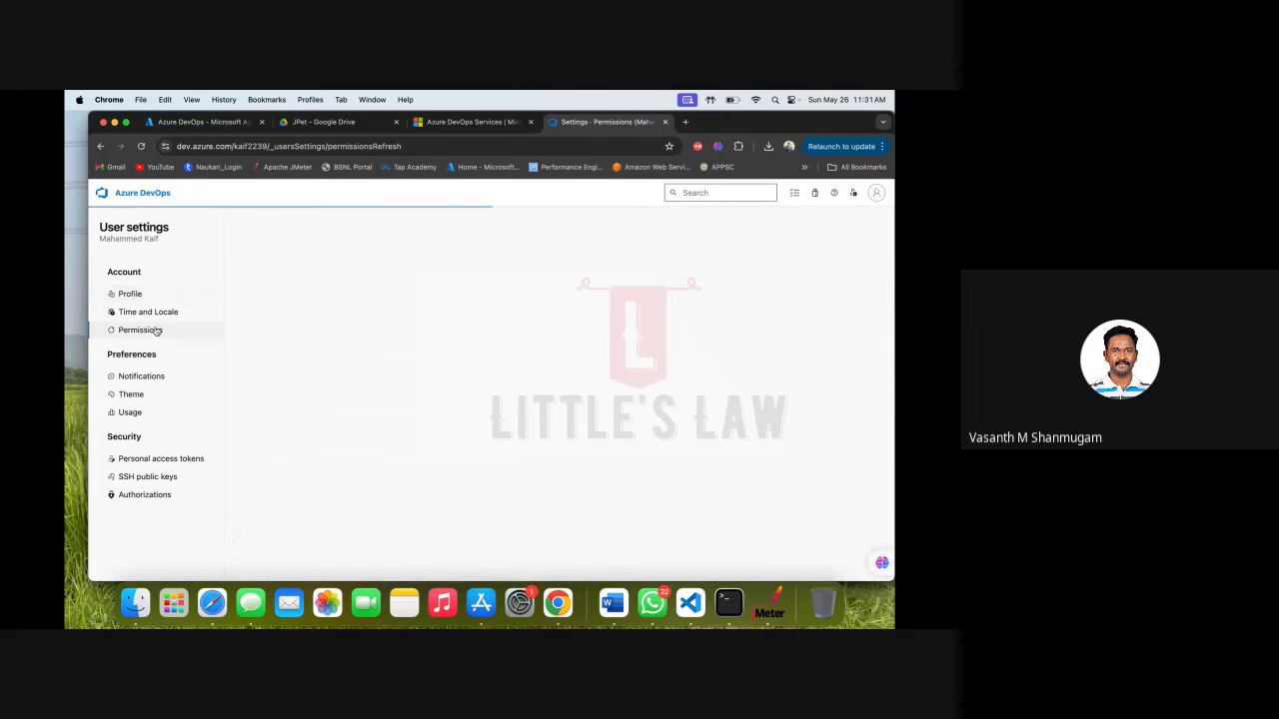
left_click(148, 194)
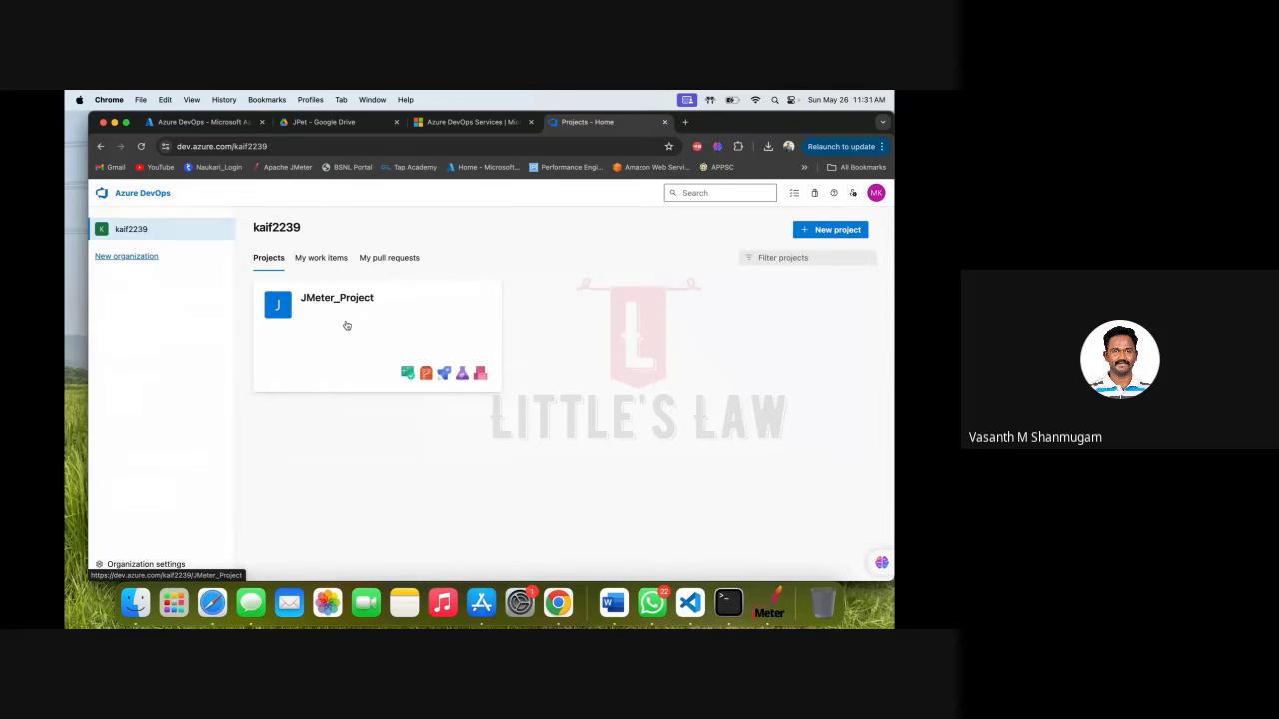
Re-check the user's permissions, reopen JMeter_Project Pipelines, and bring the Google Meet call forward.
left_click(853, 192)
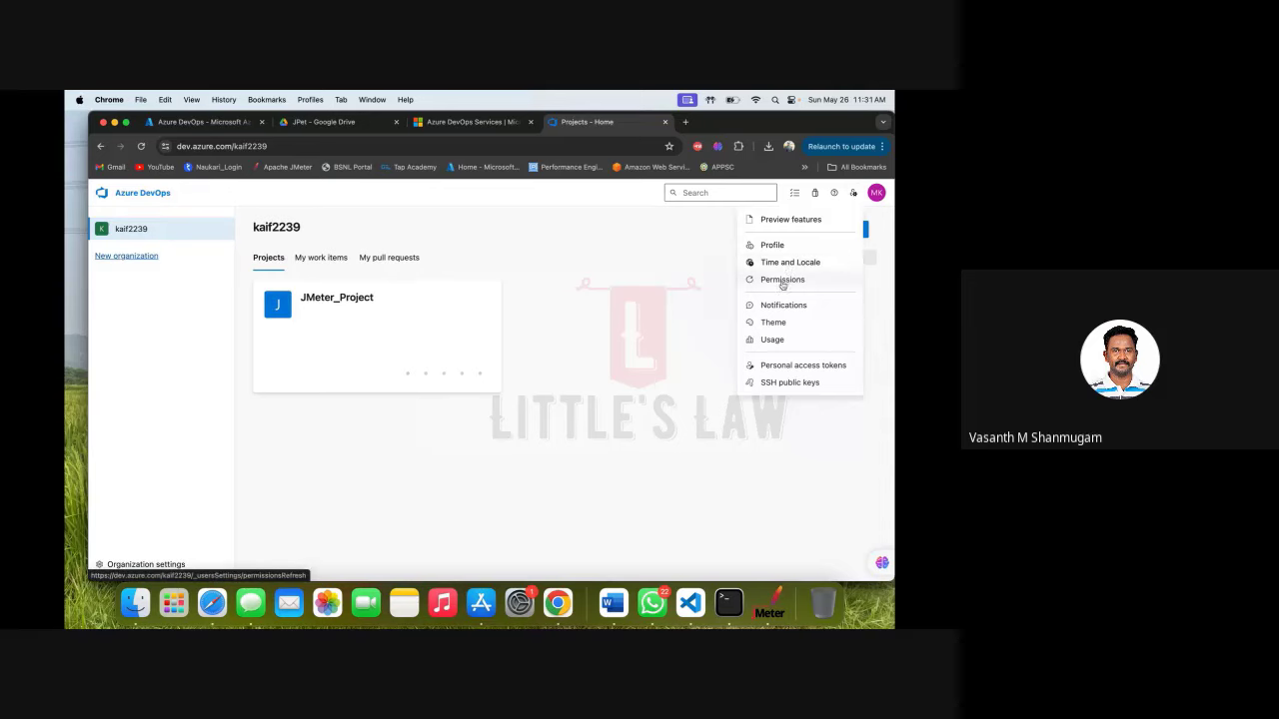
left_click(784, 281)
left_click(296, 261)
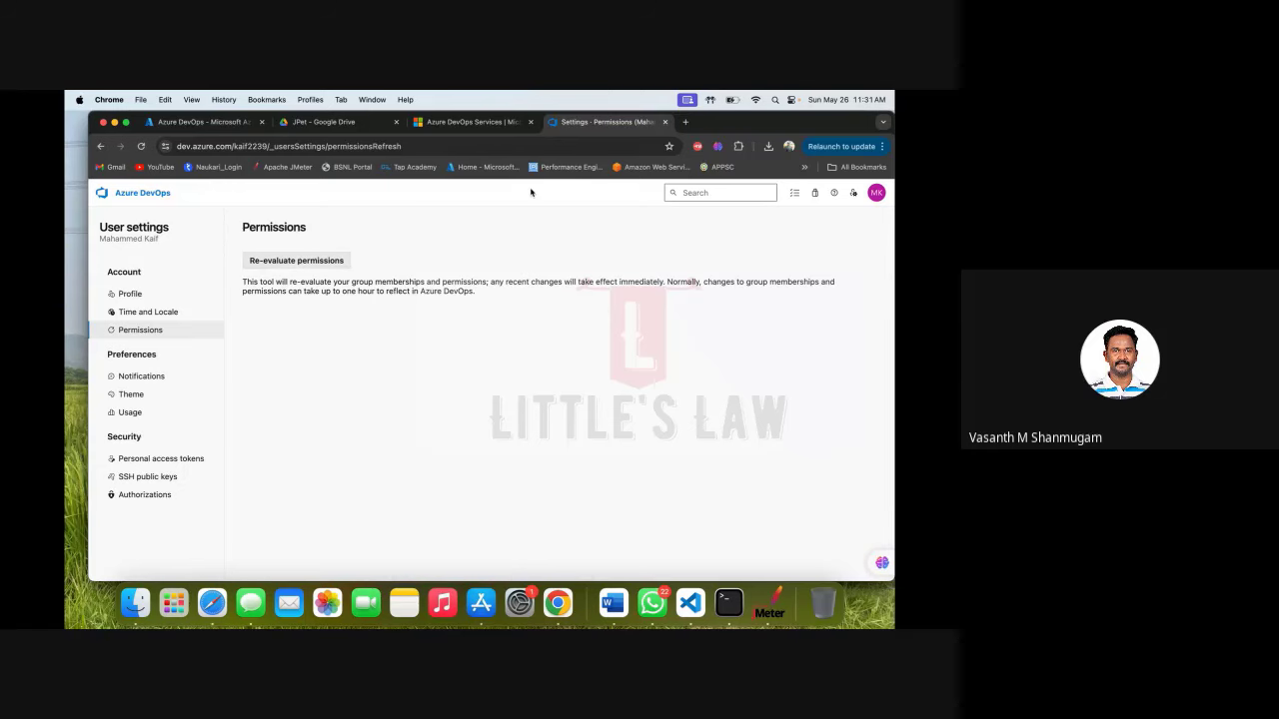
left_click(137, 192)
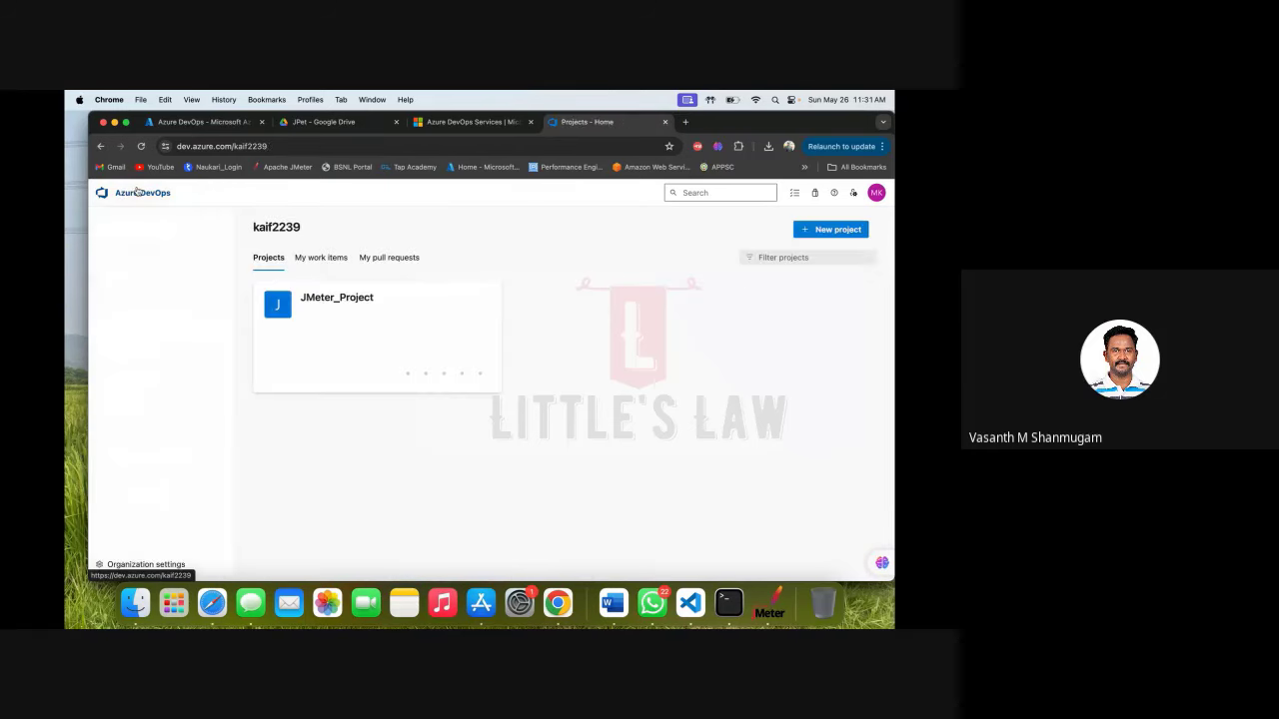
left_click(360, 299)
left_click(131, 400)
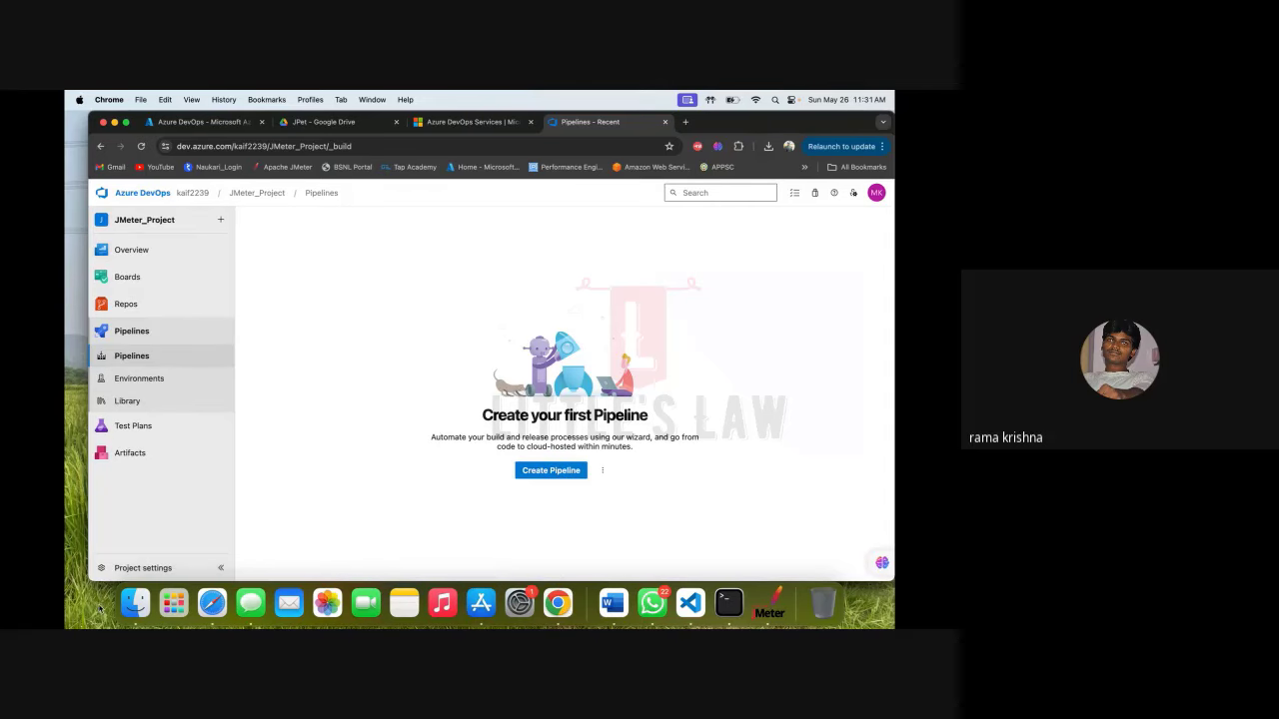
left_click(212, 602)
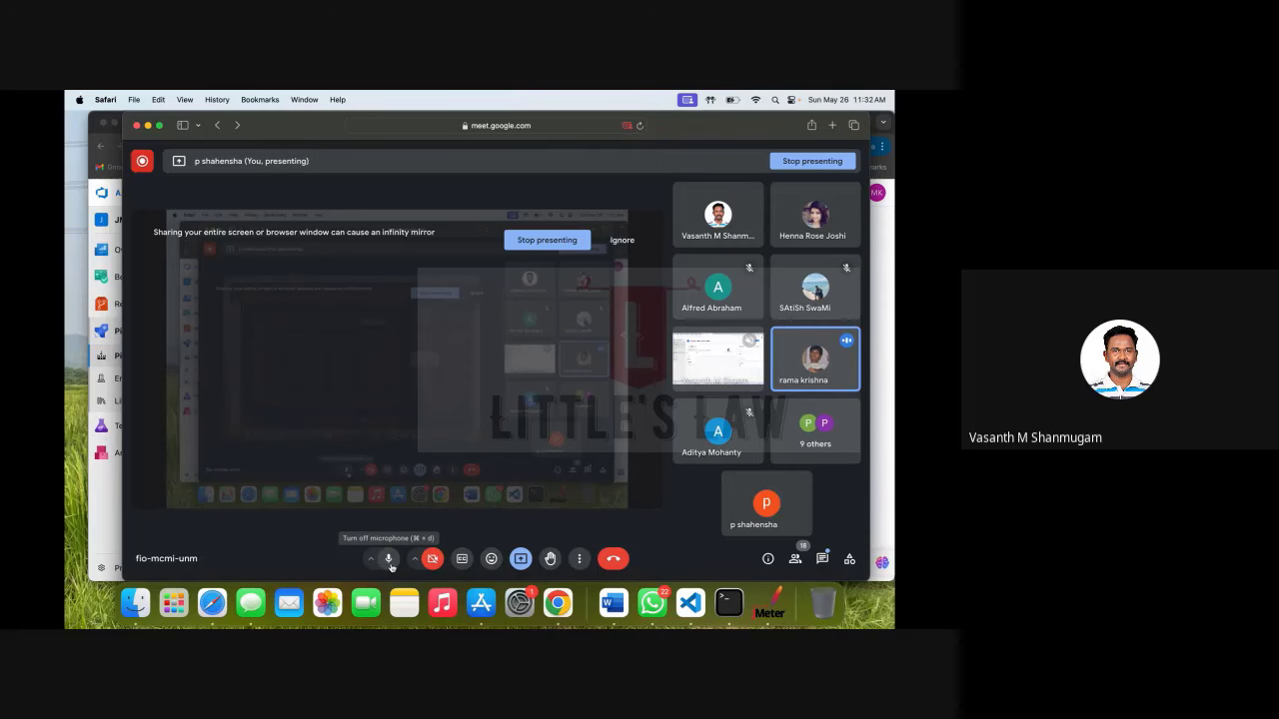
Mute and unmute the Google Meet microphone, then bring JMeter_Project's Pipelines page in Chrome back to front.
left_click(389, 562)
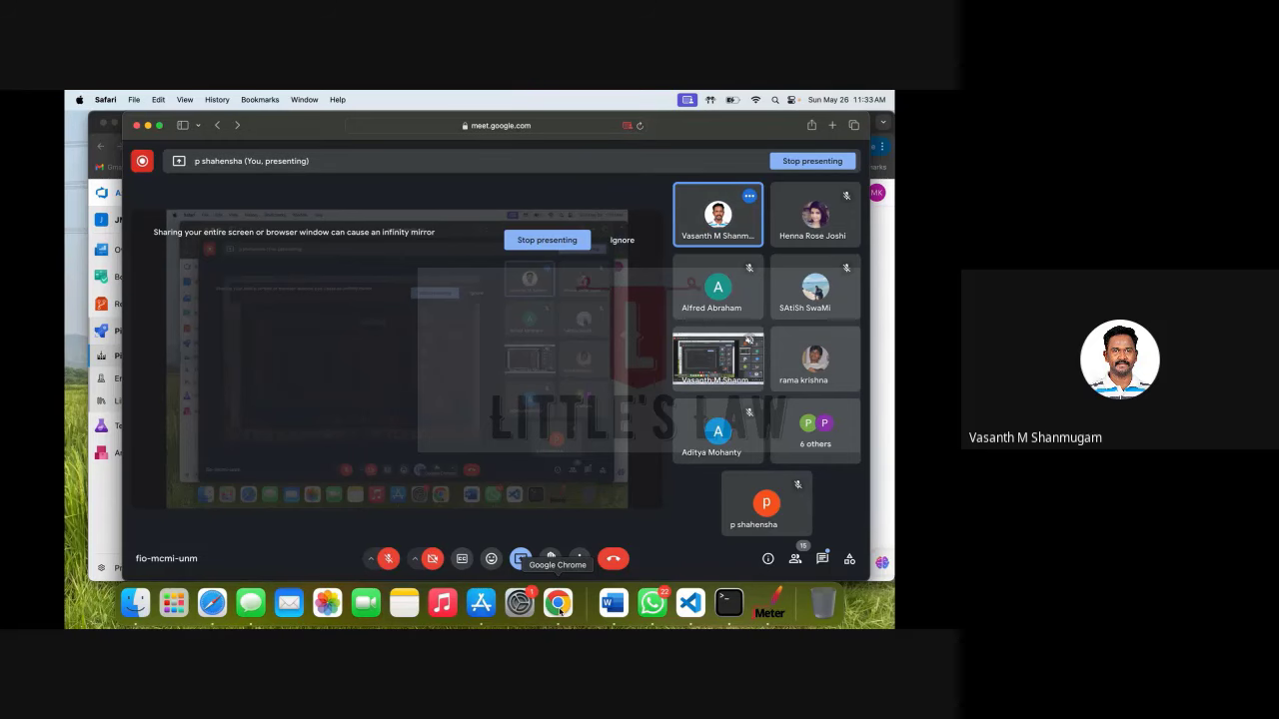
left_click(384, 558)
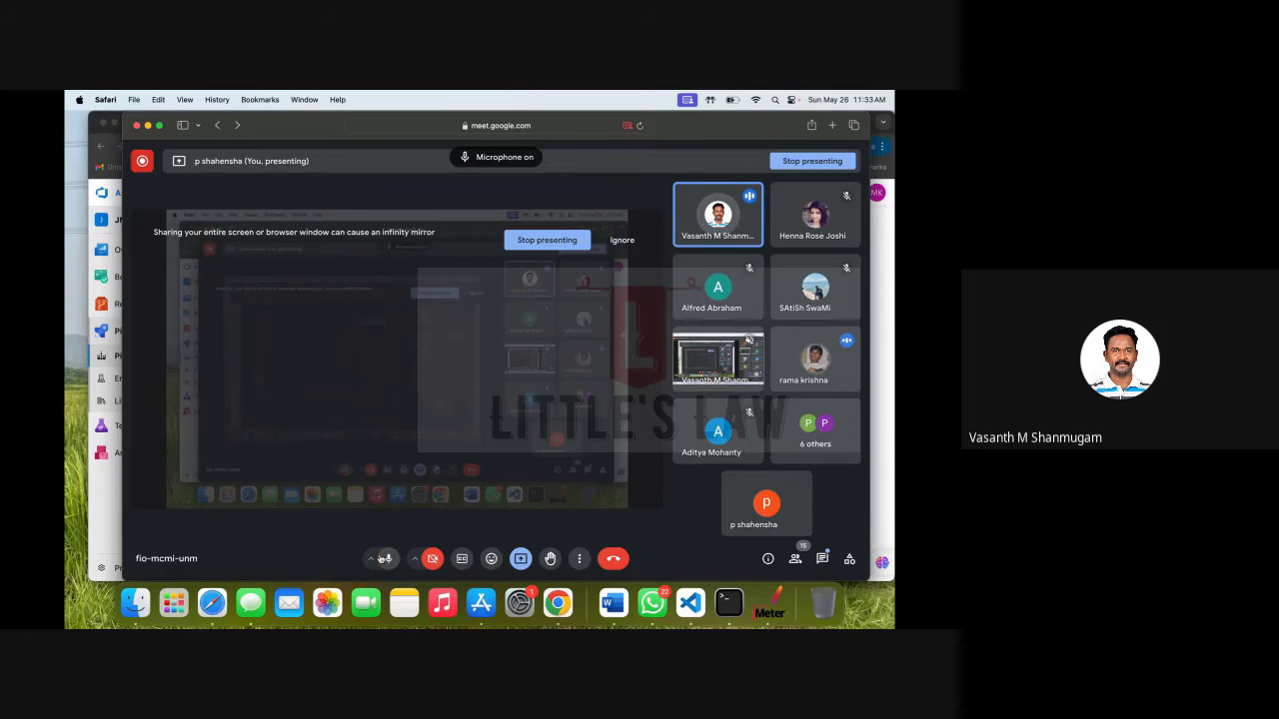
left_click(558, 602)
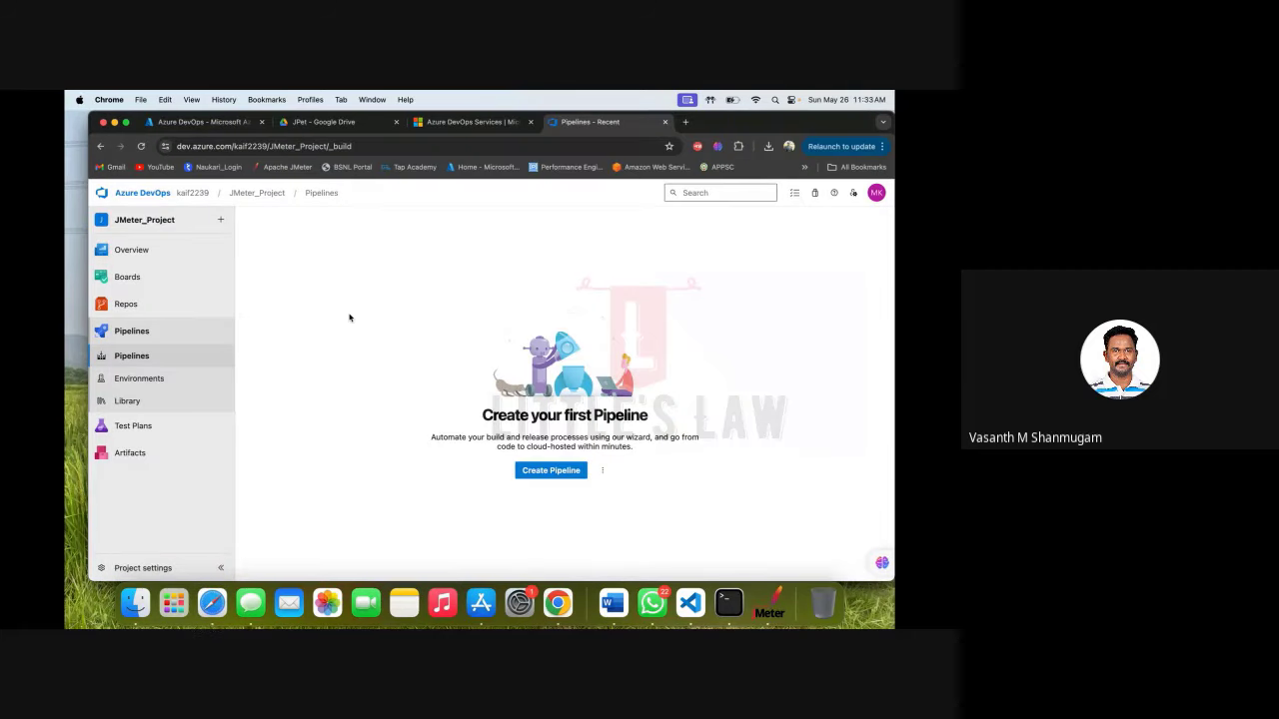
Open JMeter_Project's project settings and scroll the sidebar down to the Repos section.
left_click(209, 570)
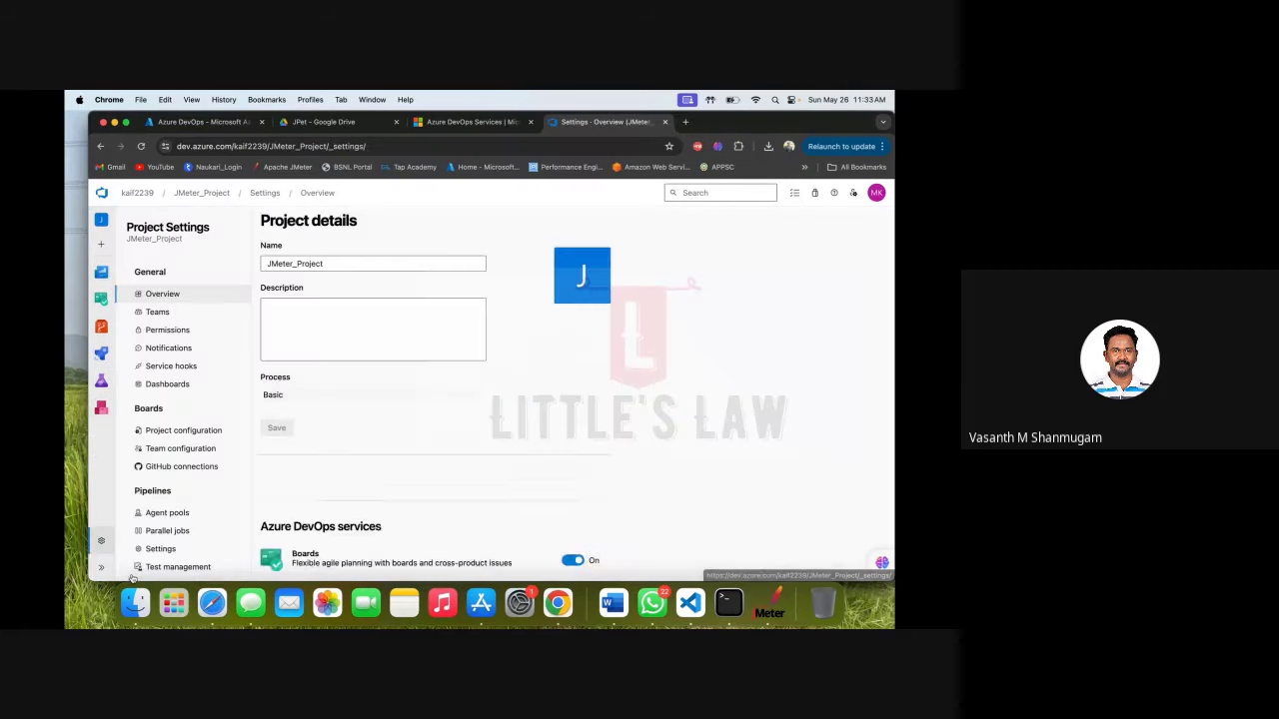
scroll(145, 459, "down", 3)
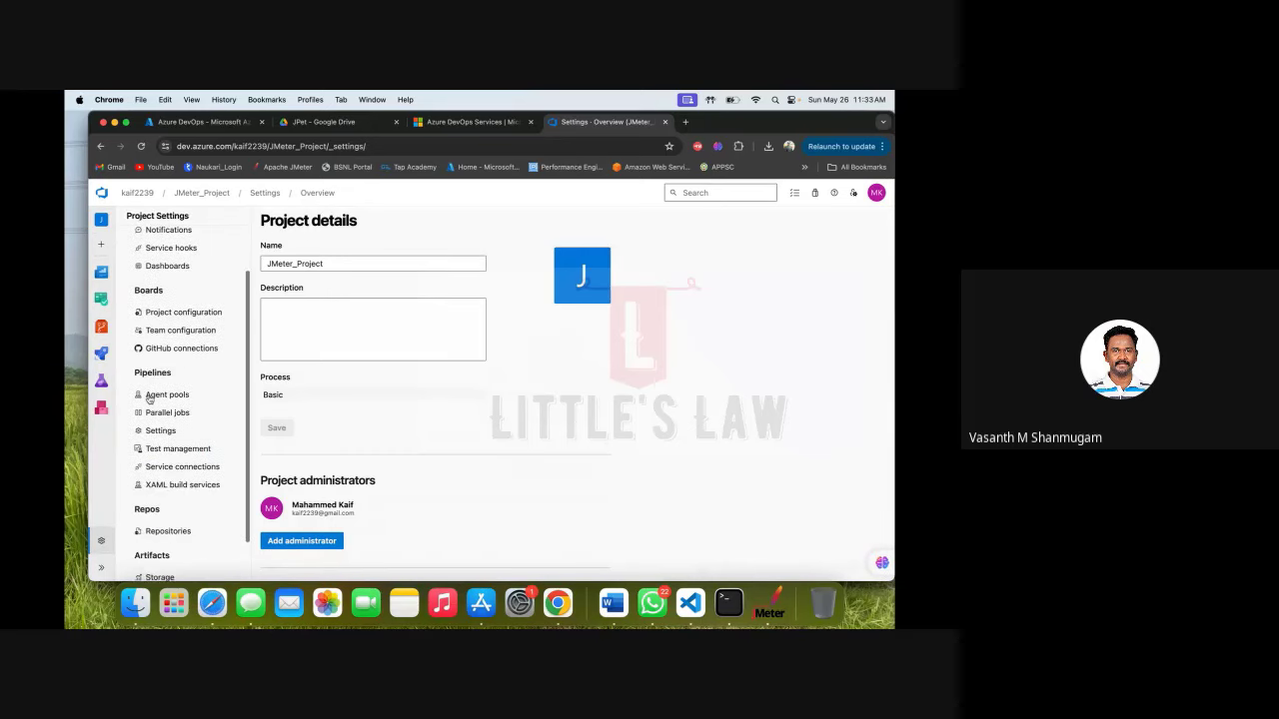
scroll(149, 399, "up", 3)
scroll(149, 399, "down", 2)
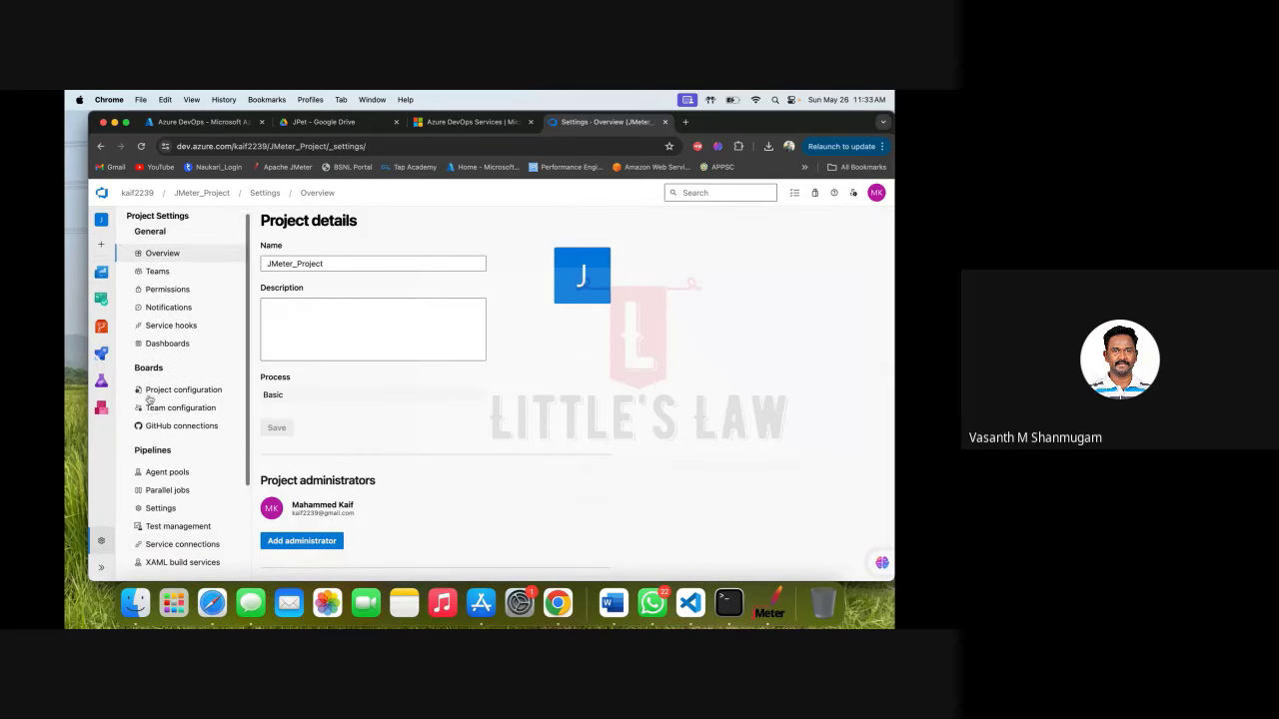
scroll(148, 399, "down", 1)
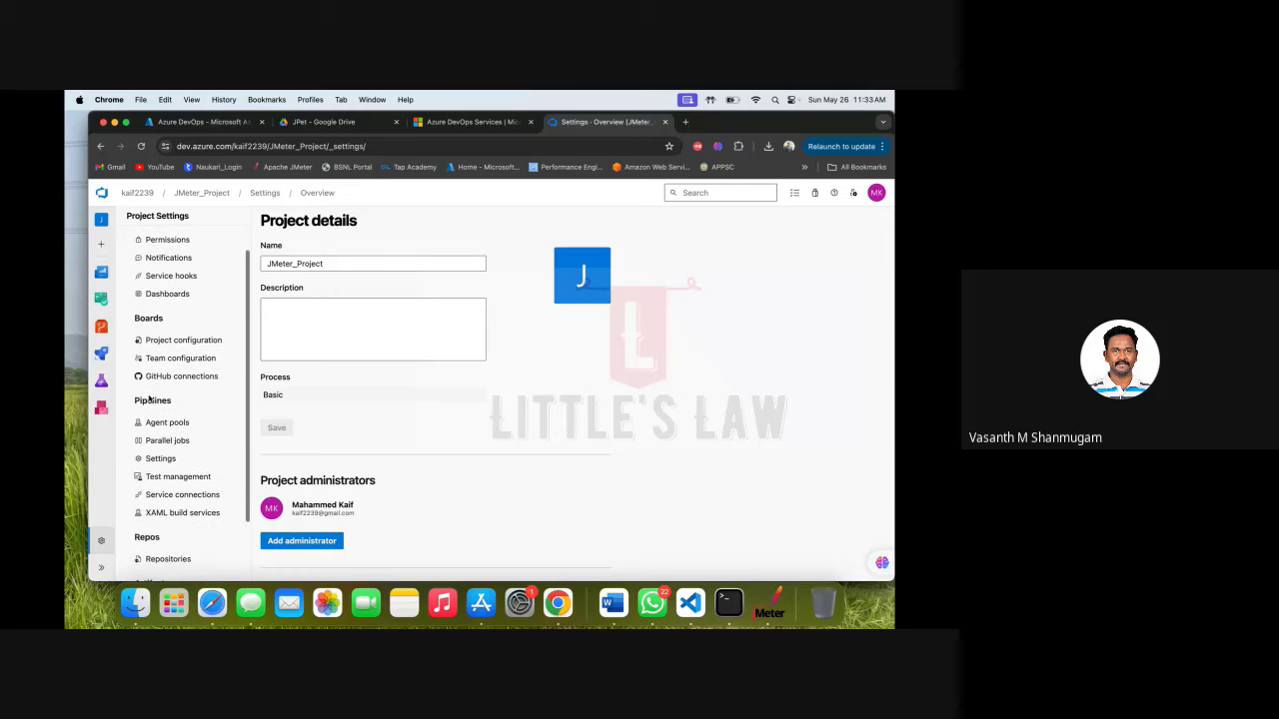
scroll(149, 398, "up", 1)
scroll(150, 404, "down", 3)
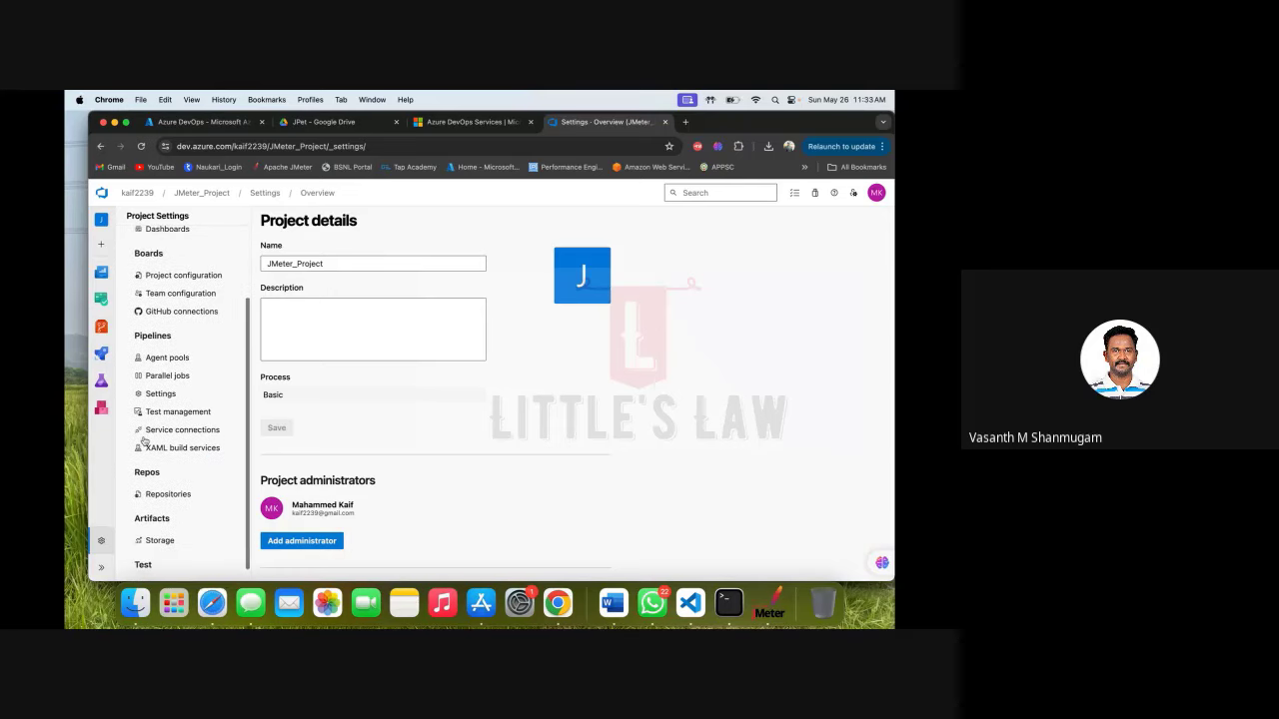
Open the Repositories list, view the JMeter_Project repository, then return to All Repositories.
left_click(167, 495)
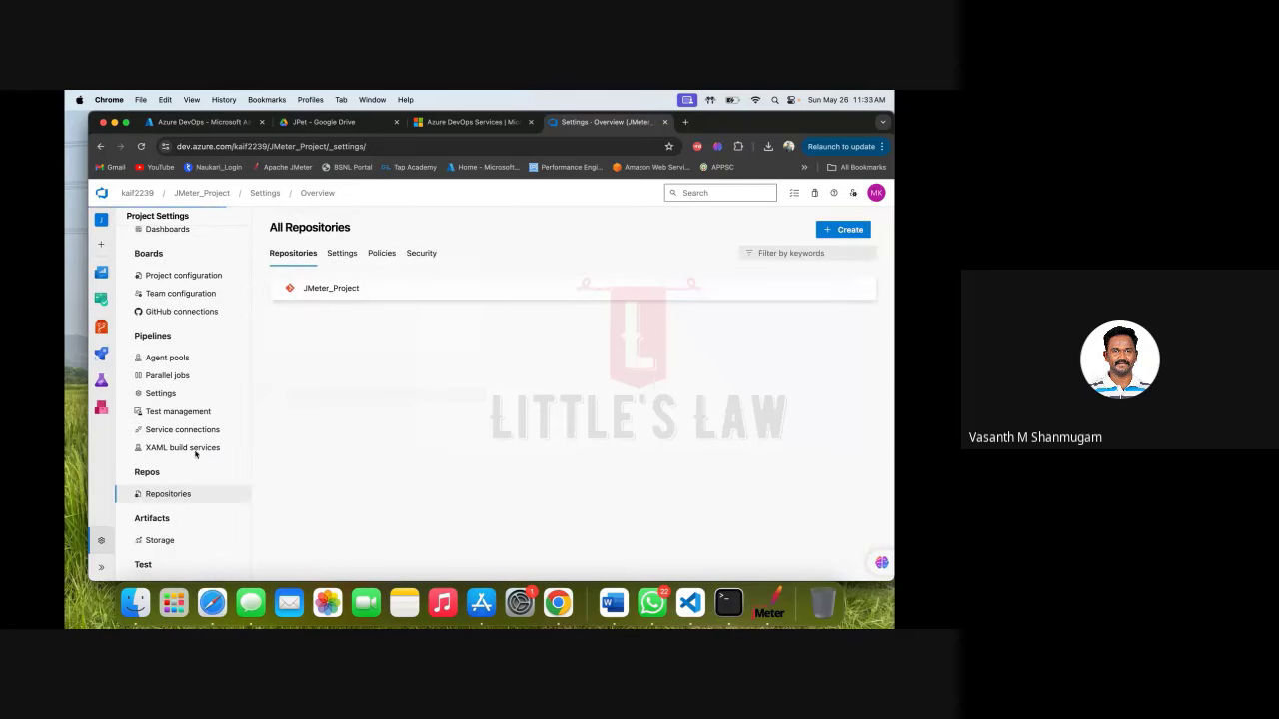
left_click(345, 291)
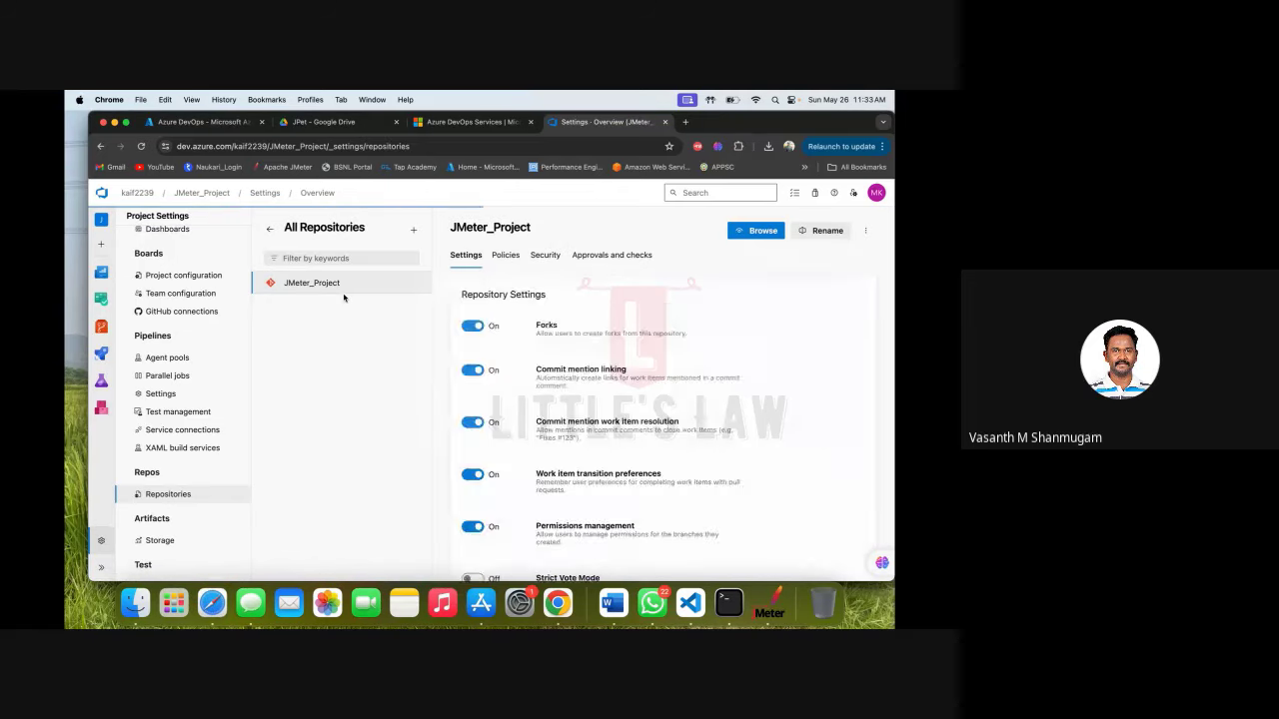
key("super+bracketleft")
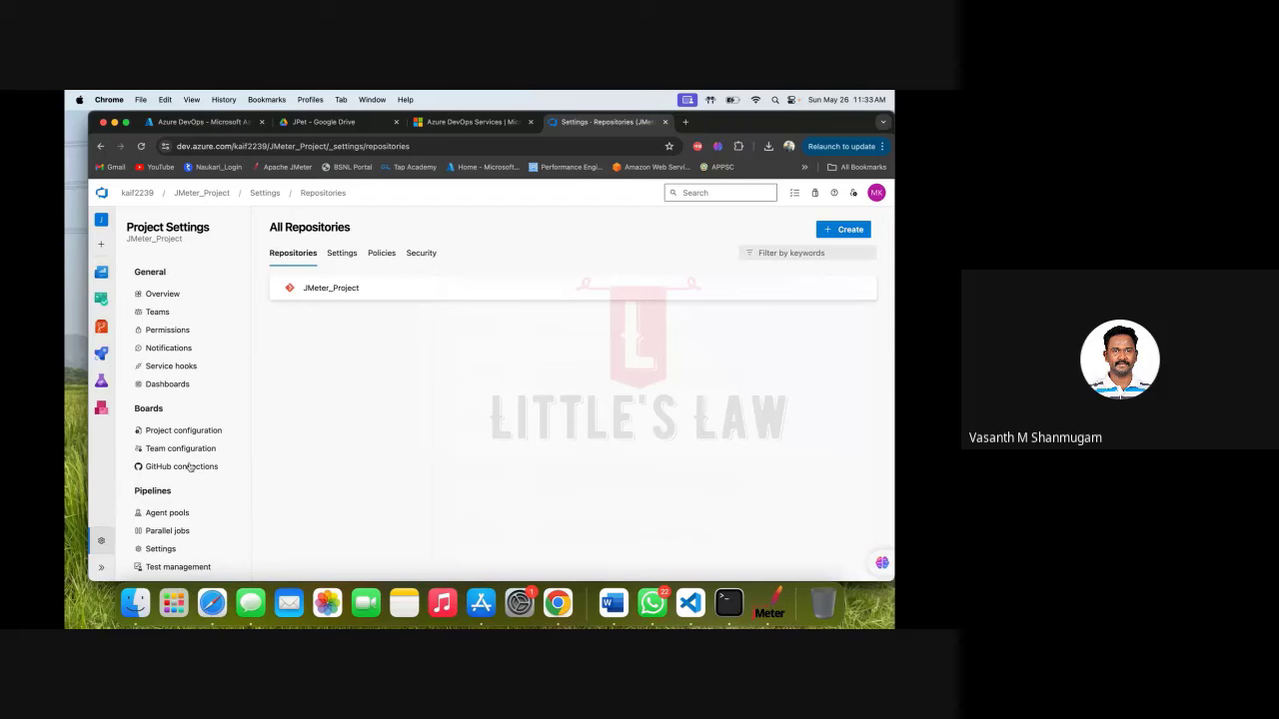
scroll(190, 467, "down", 2)
scroll(190, 467, "down", 3)
left_click(184, 477)
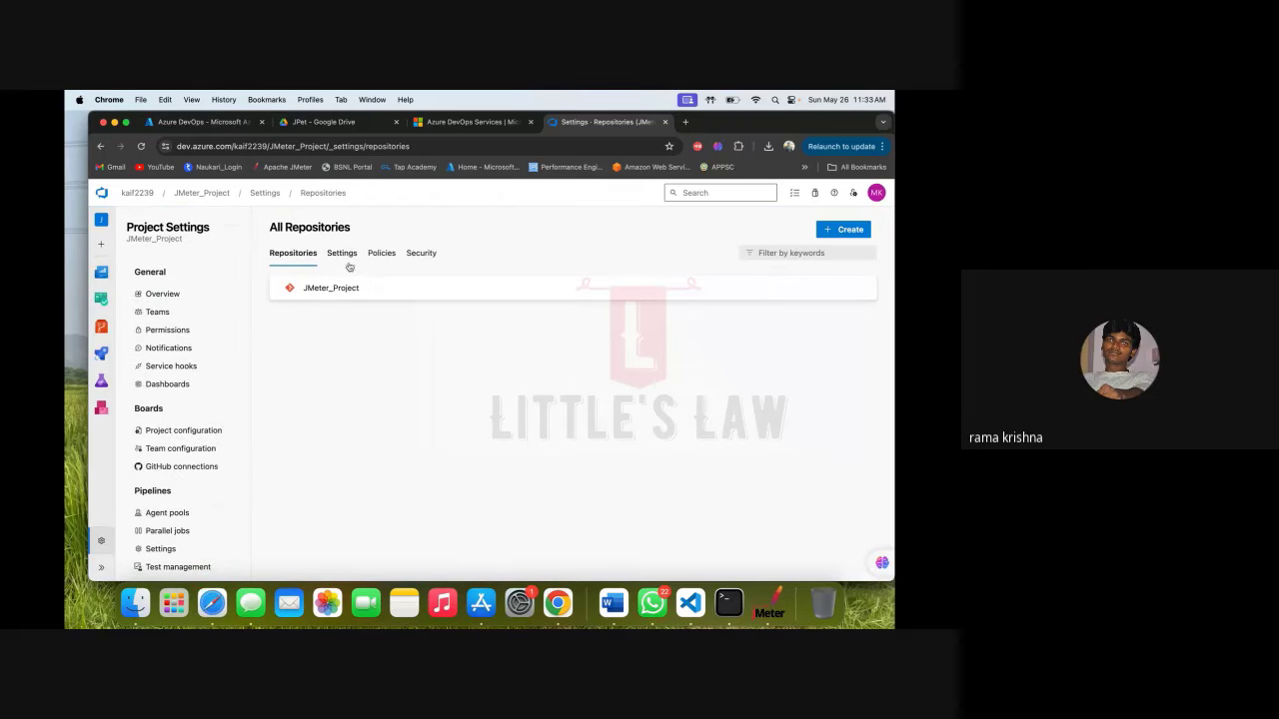
Open the repositories' Security permissions and scroll to Build Administrators' Manage permissions.
left_click(416, 252)
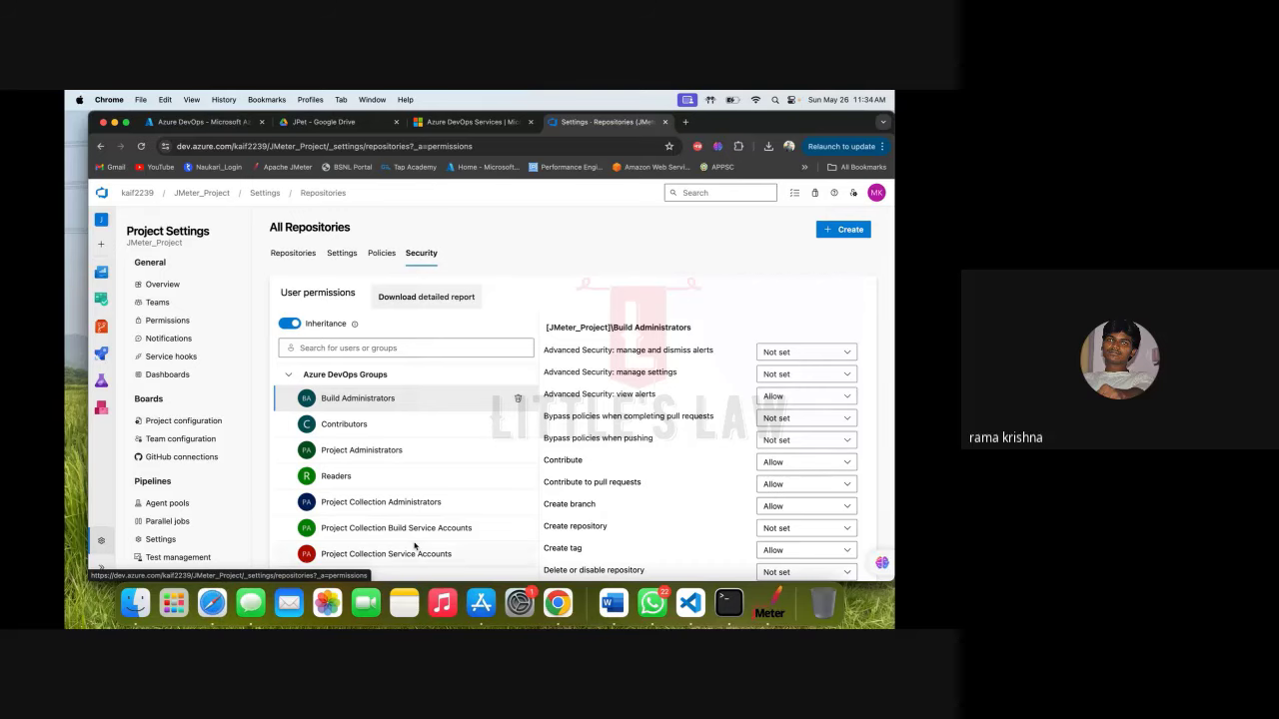
scroll(415, 545, "down", 1)
scroll(415, 546, "down", 3)
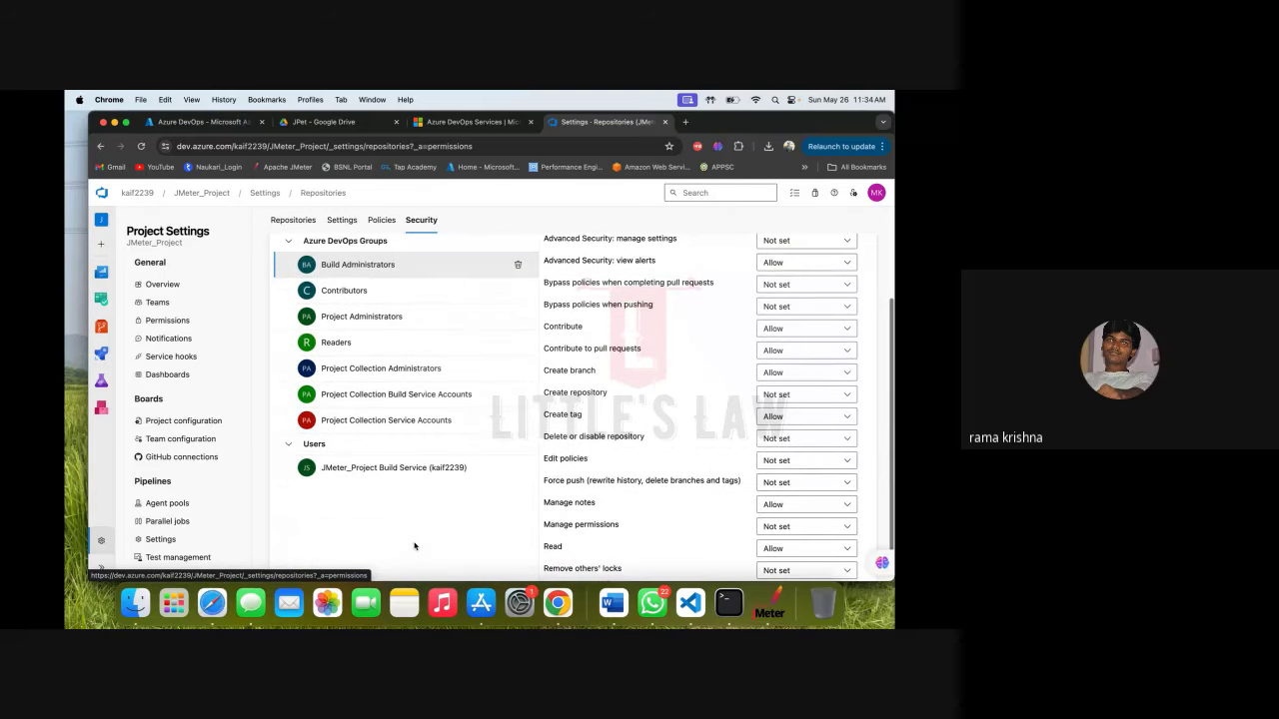
scroll(415, 546, "up", 3)
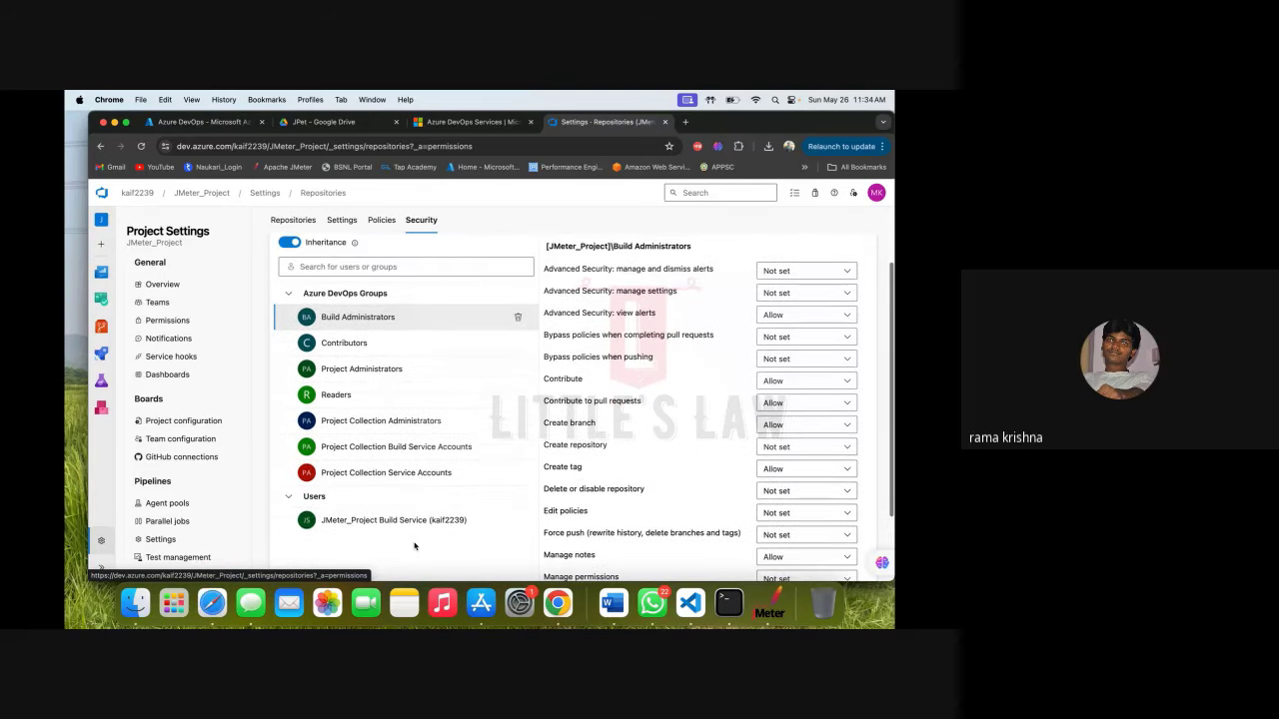
scroll(414, 546, "up", 1)
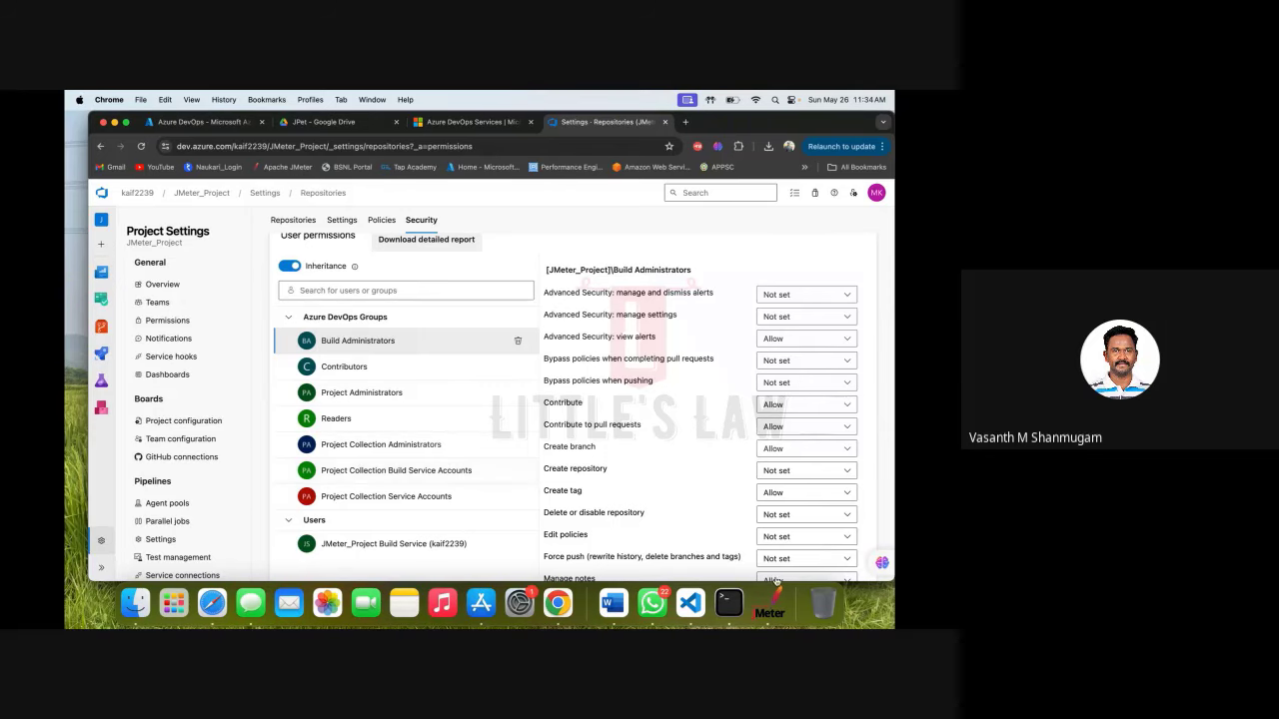
scroll(808, 518, "down", 3)
scroll(808, 517, "down", 1)
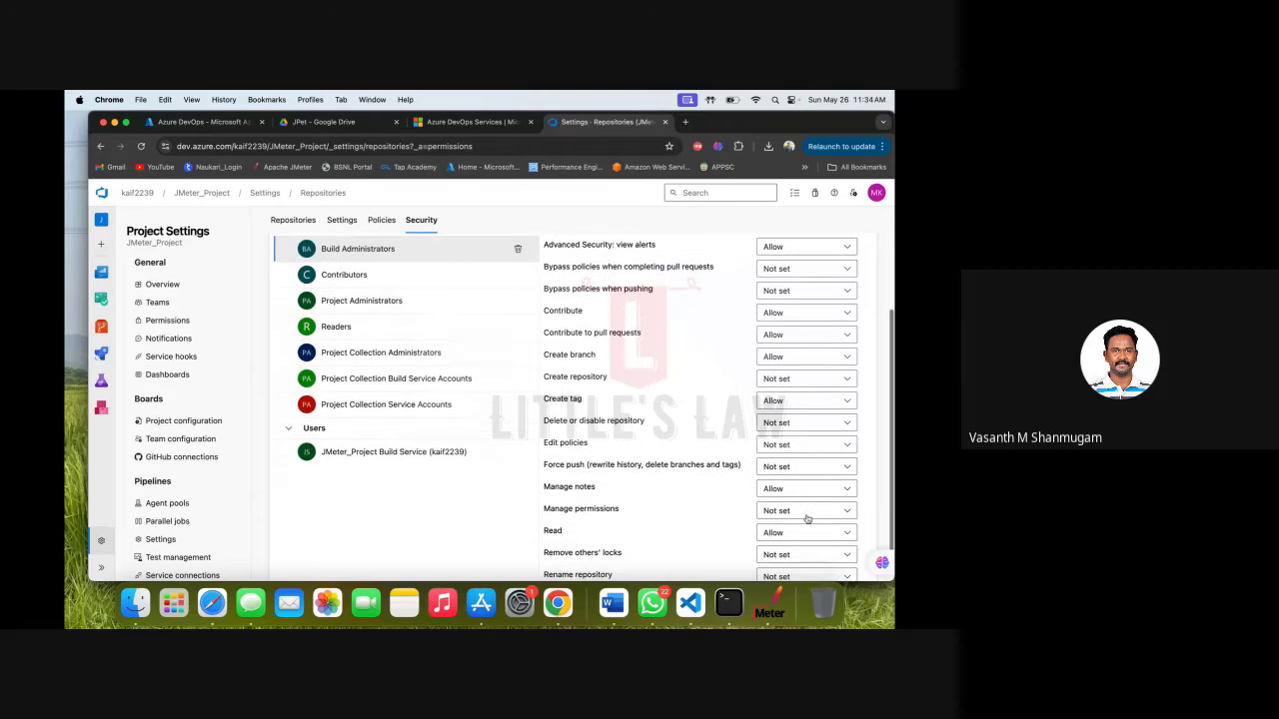
scroll(795, 517, "down", 1)
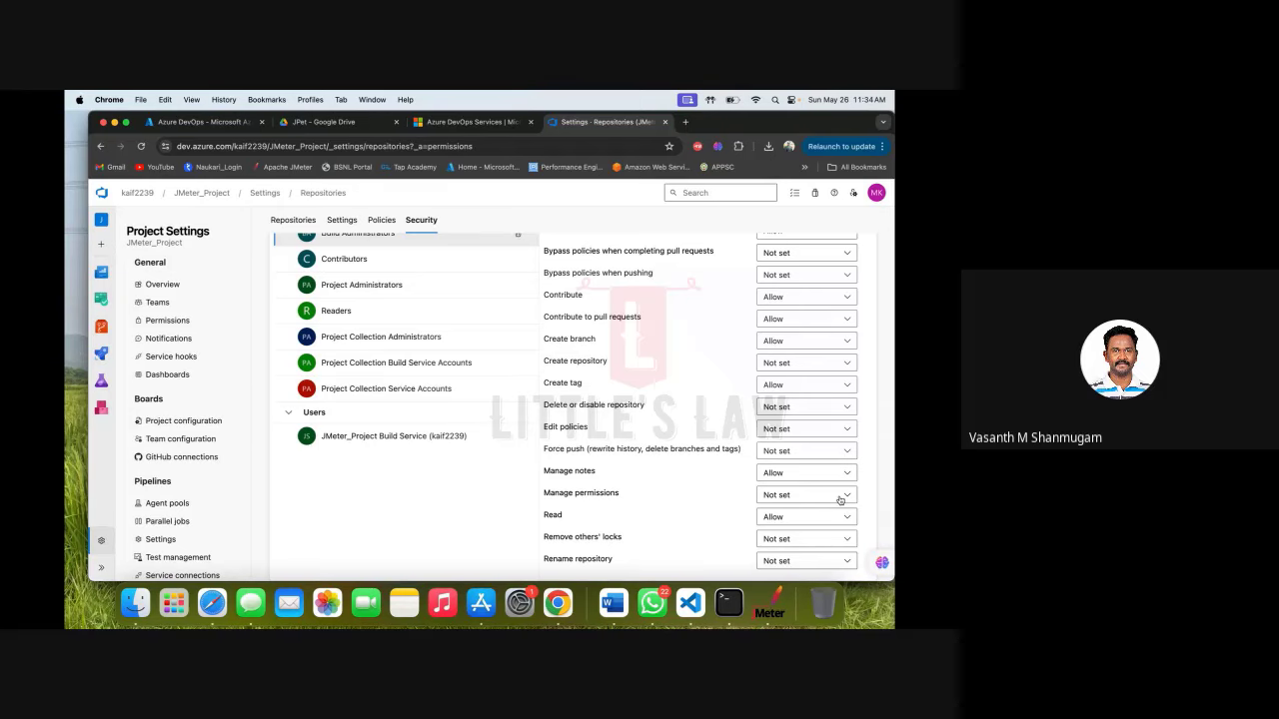
Set Build Administrators' Manage permissions to Allow.
left_click(840, 497)
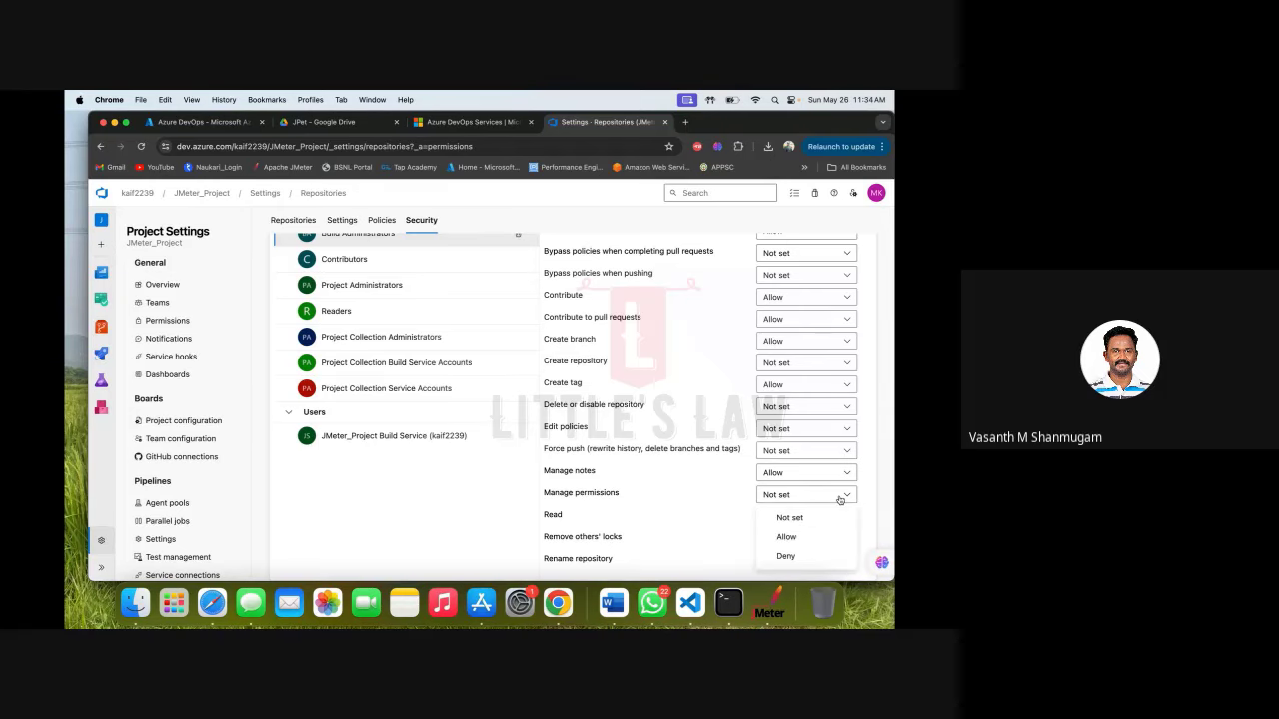
left_click(789, 542)
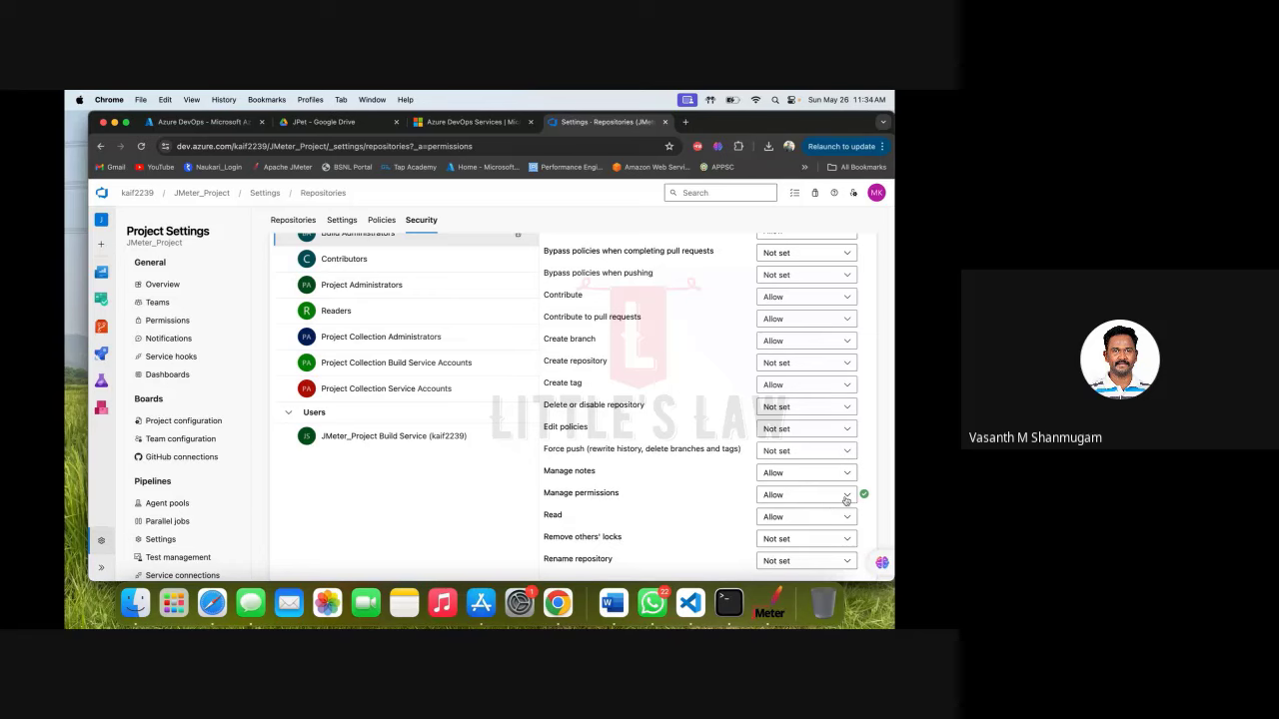
left_click(847, 497)
left_click(789, 517)
left_click(849, 495)
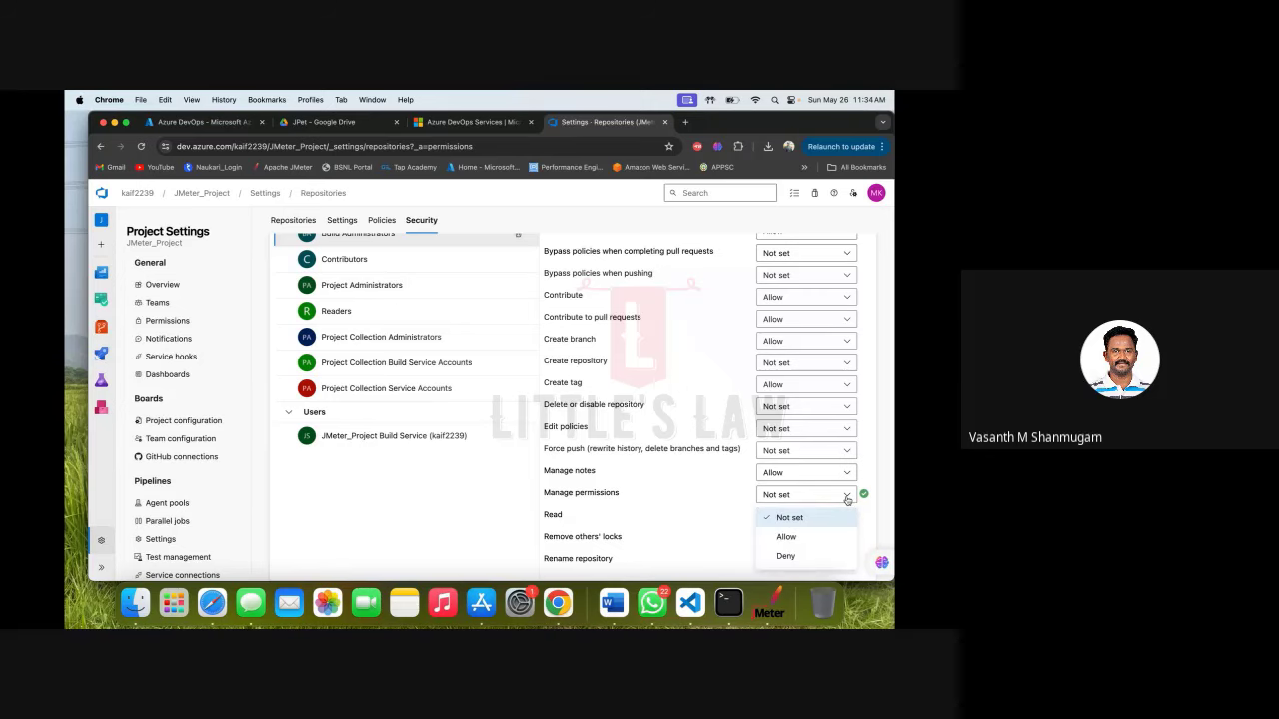
left_click(798, 539)
scroll(799, 541, "down", 1)
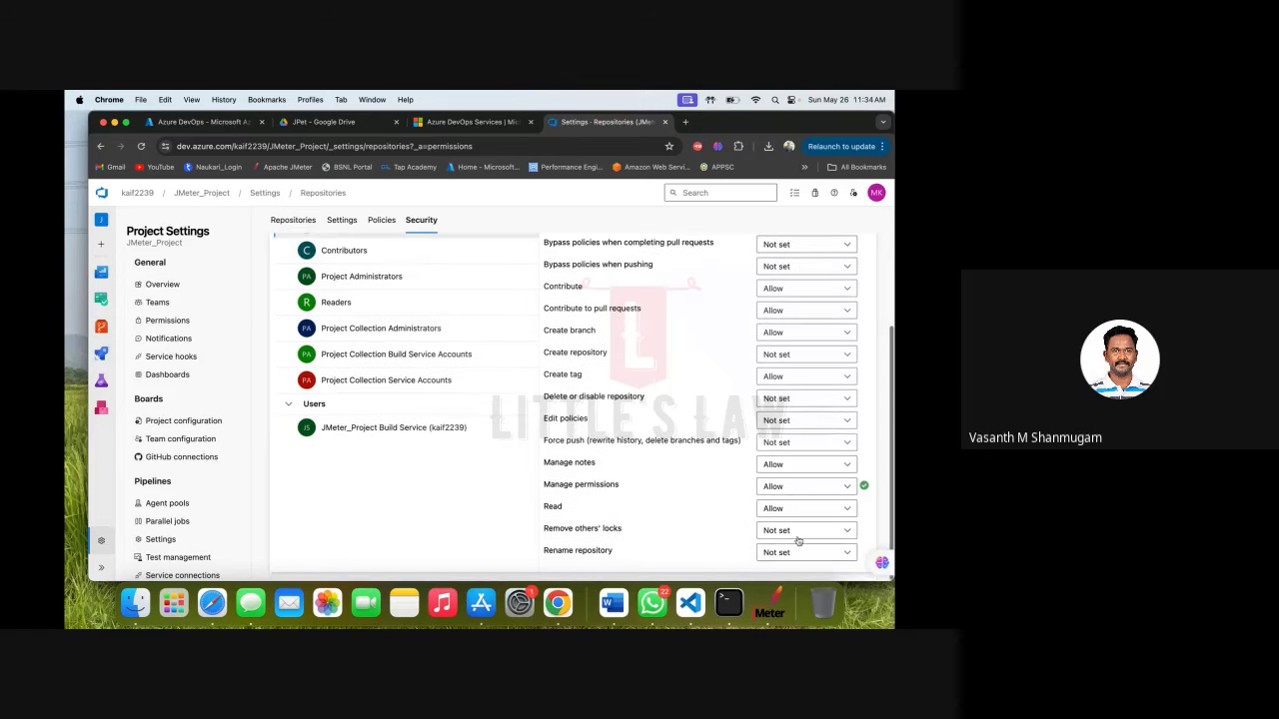
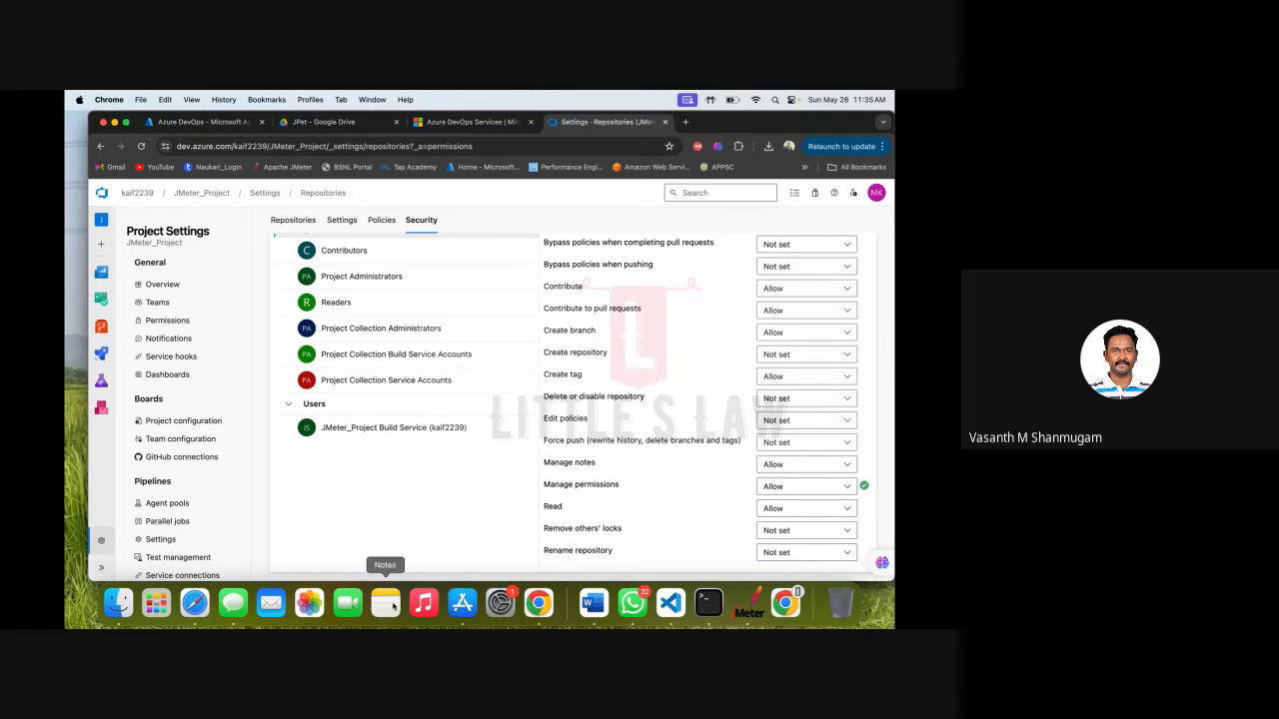
Review the Project Collection Administrators members in Organization settings > Permissions, then return to the groups list.
left_click(137, 197)
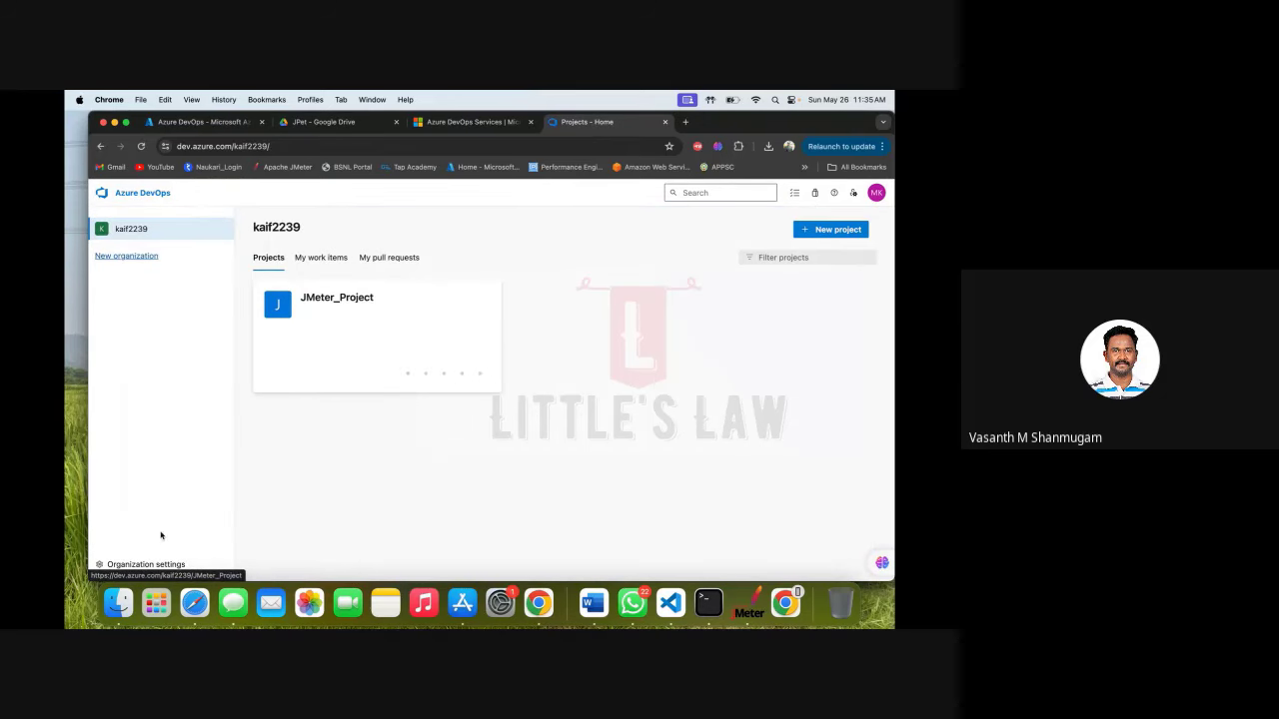
left_click(140, 566)
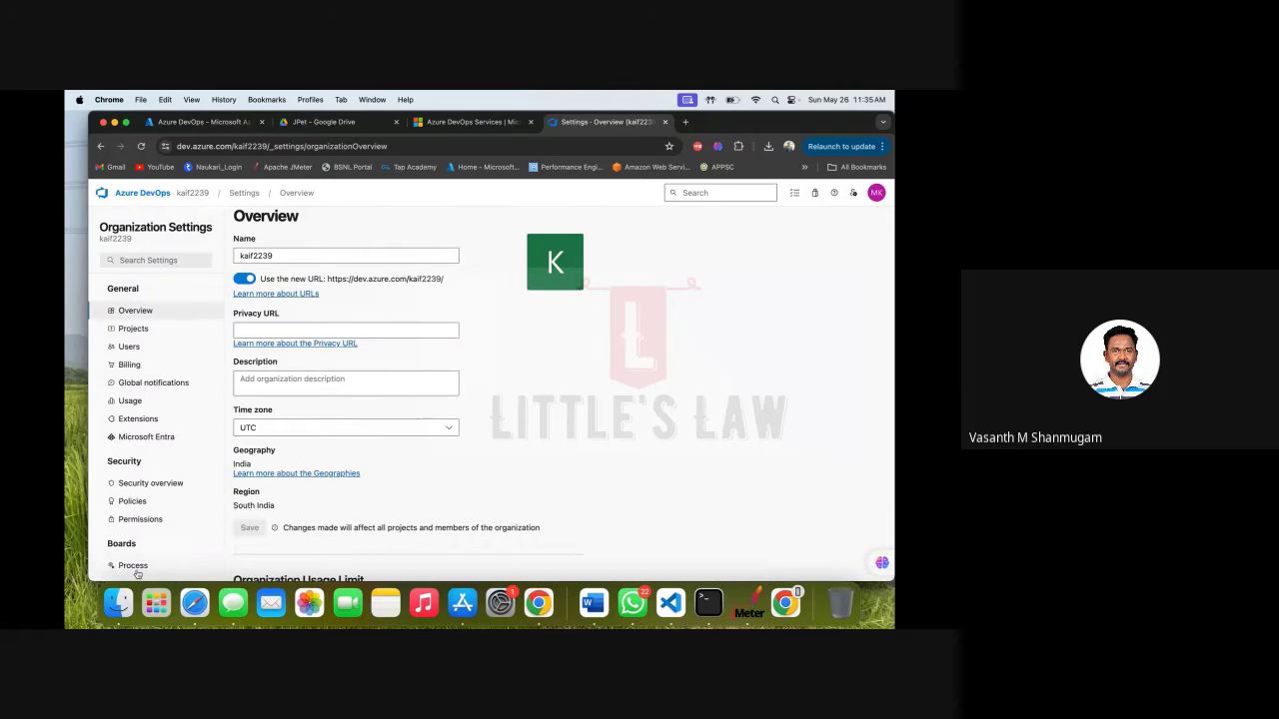
scroll(138, 575, "down", 5)
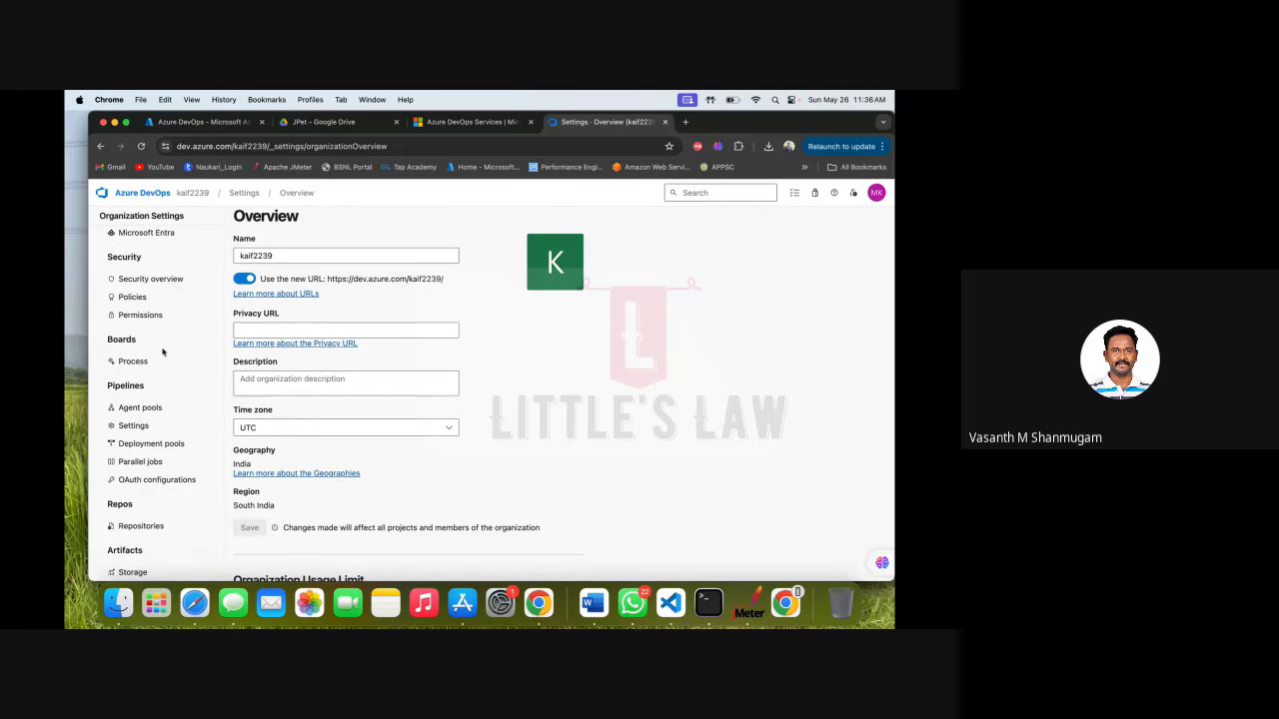
left_click(140, 315)
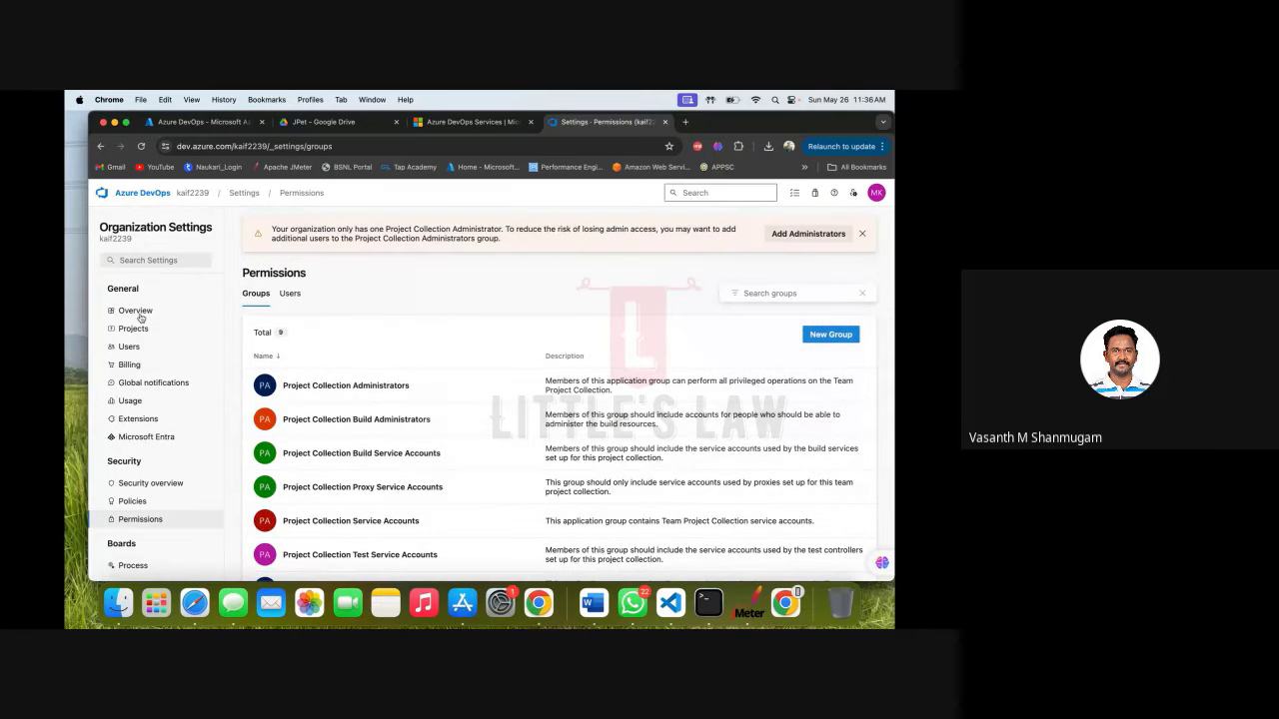
left_click(362, 400)
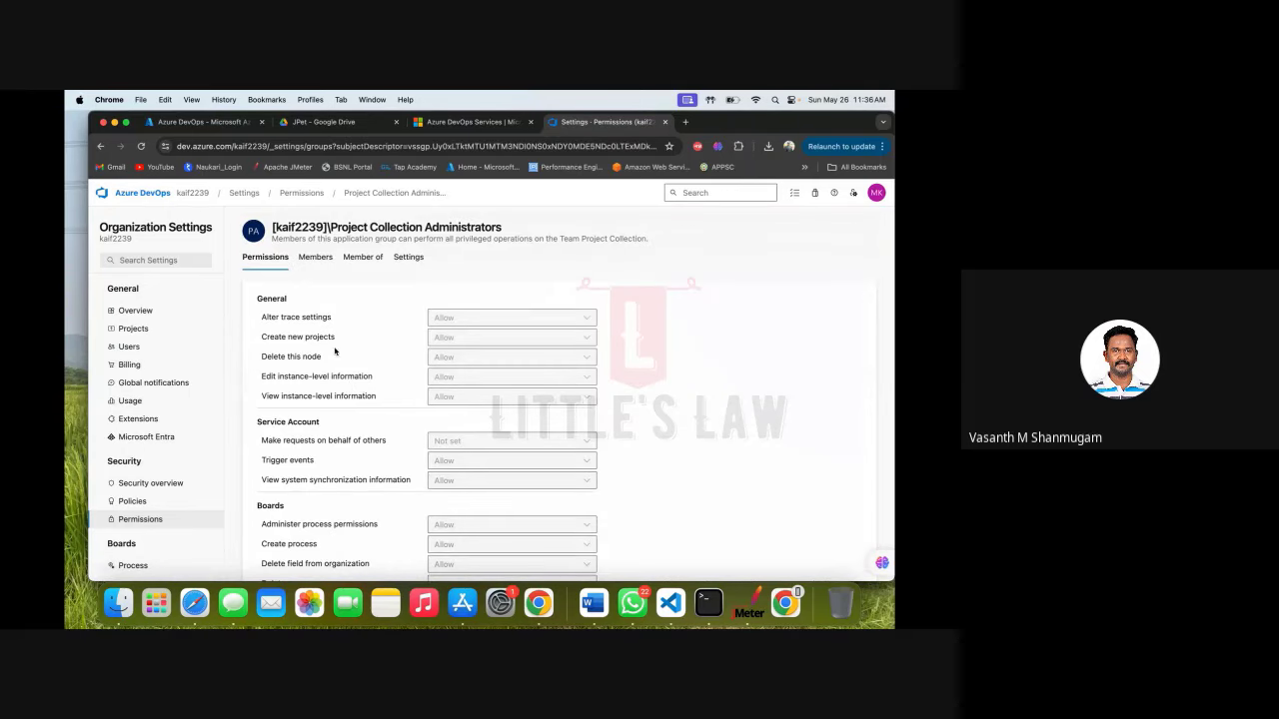
left_click(316, 258)
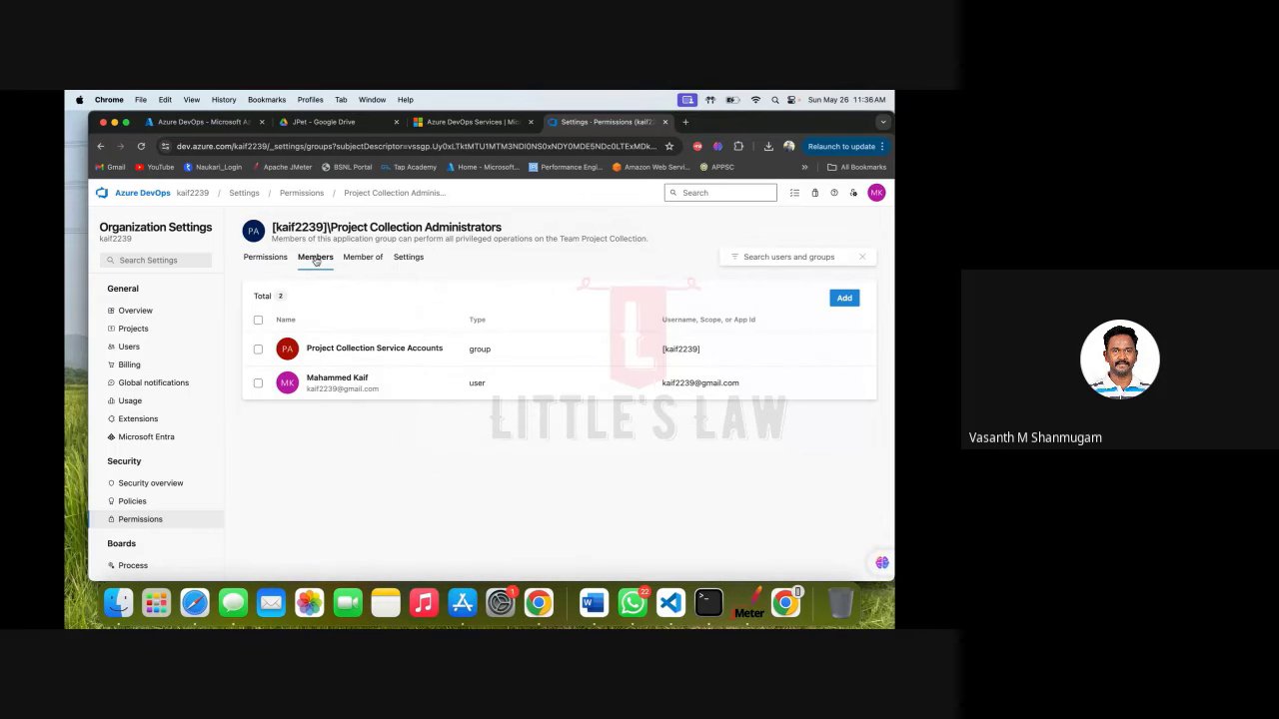
left_click(302, 194)
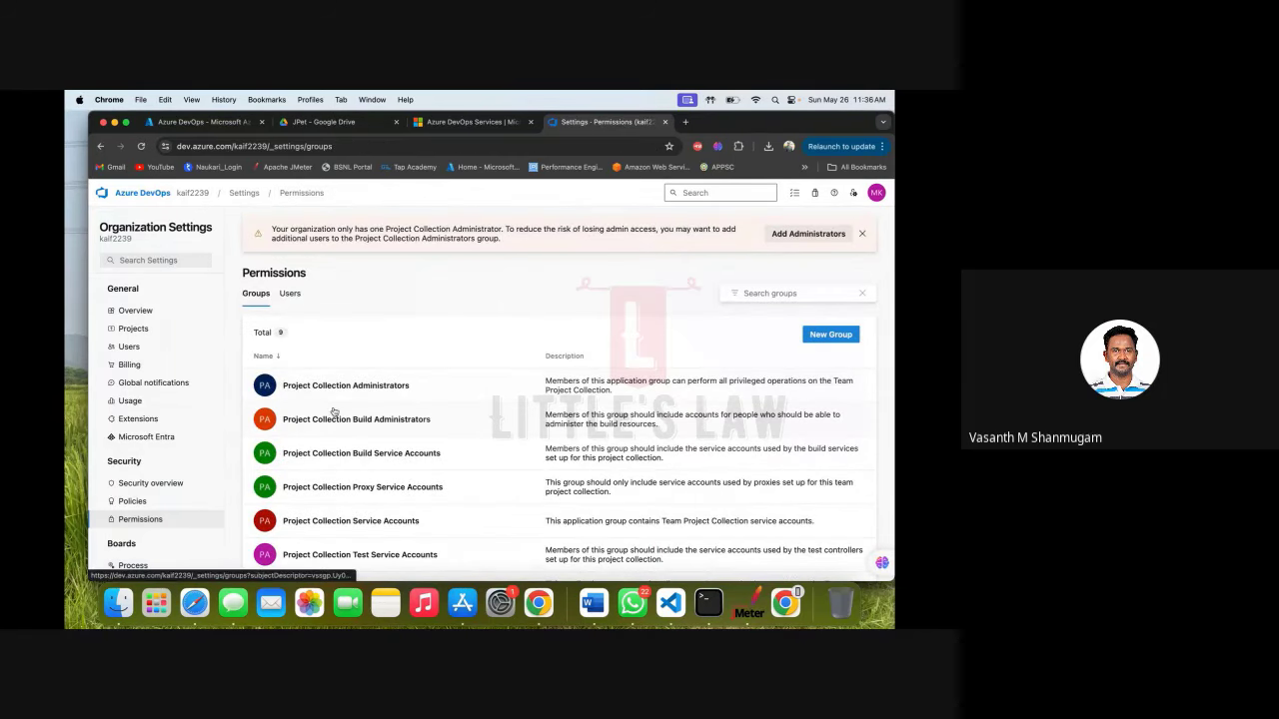
Add the user account as a member of Project Collection Build Administrators.
scroll(334, 411, "down", 2)
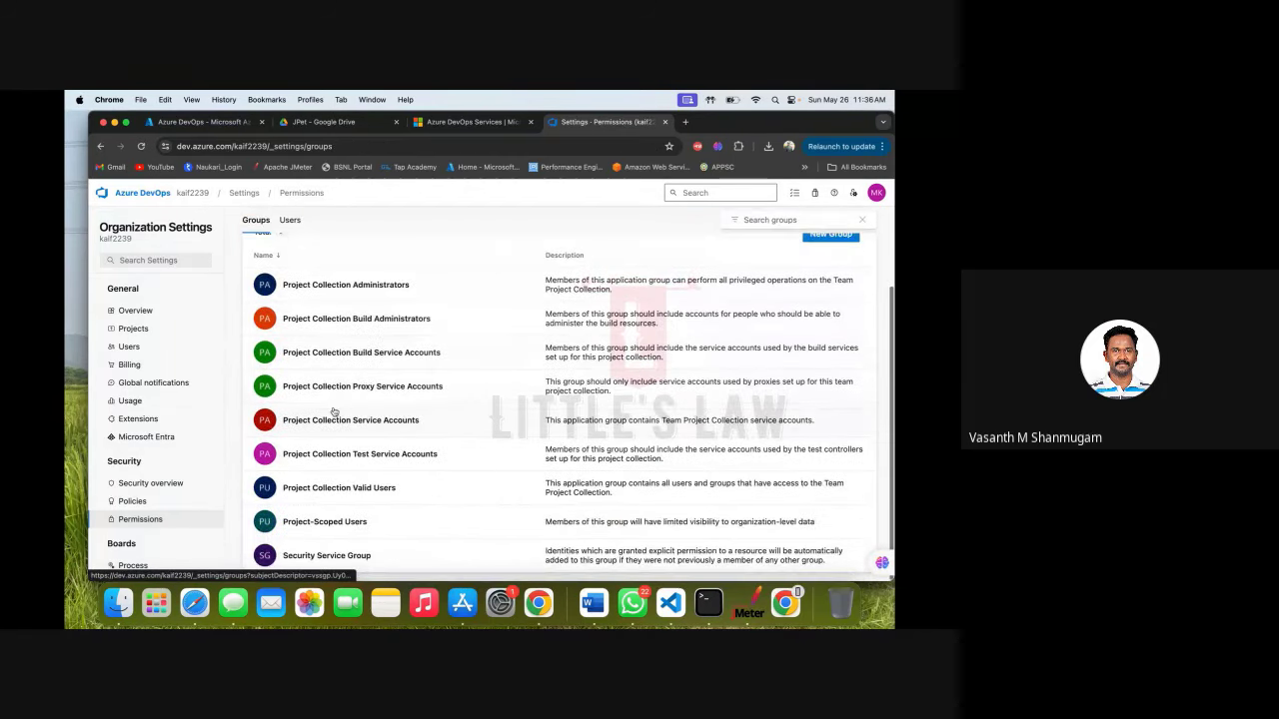
left_click(366, 322)
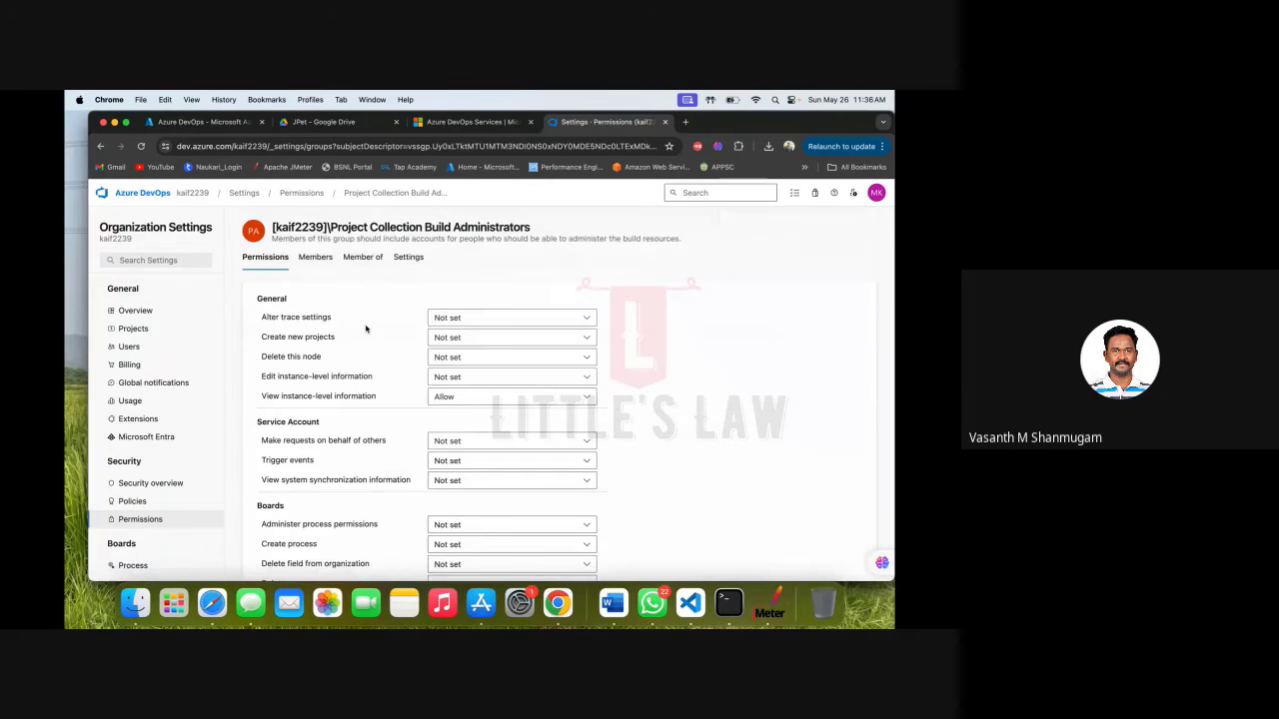
left_click(317, 259)
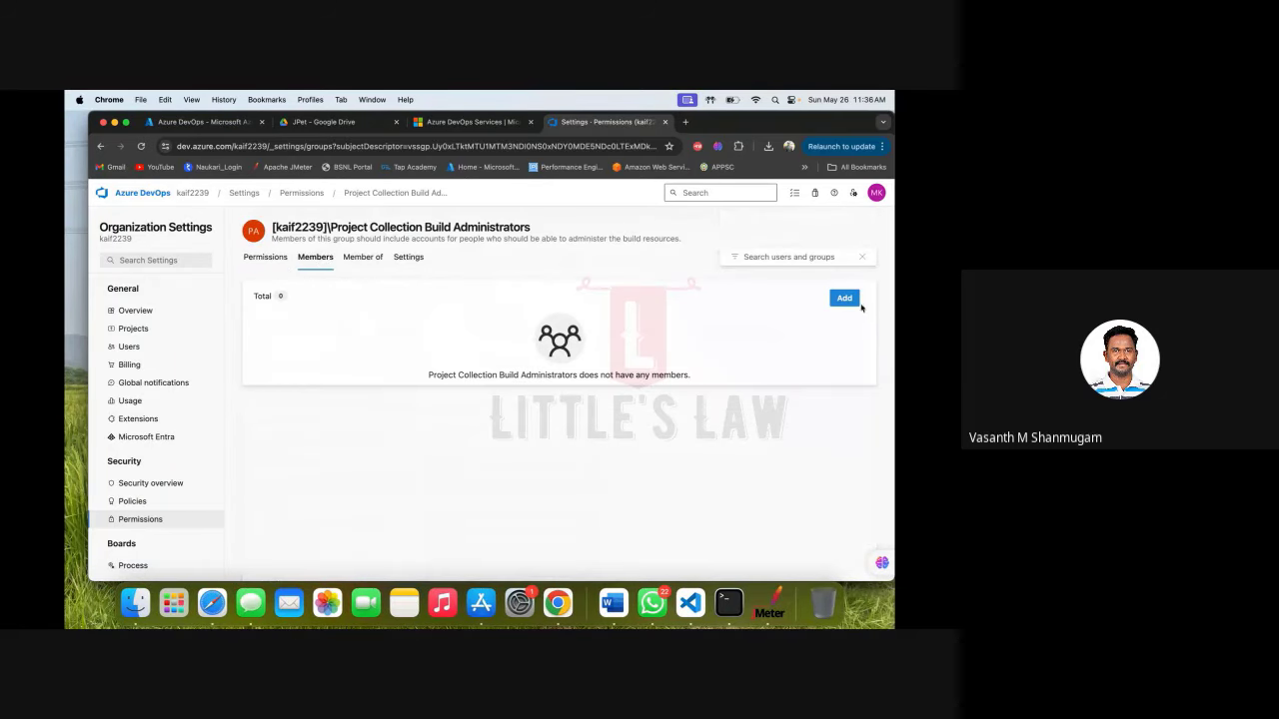
left_click(846, 298)
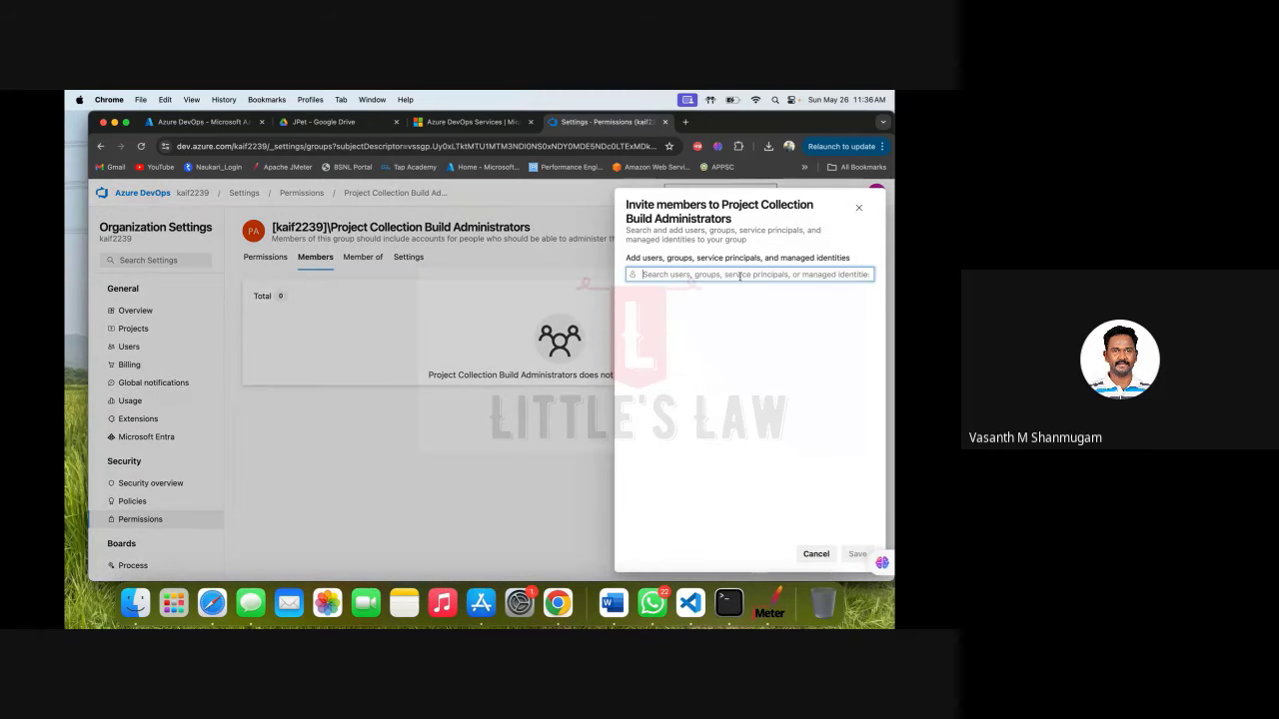
type("Kai")
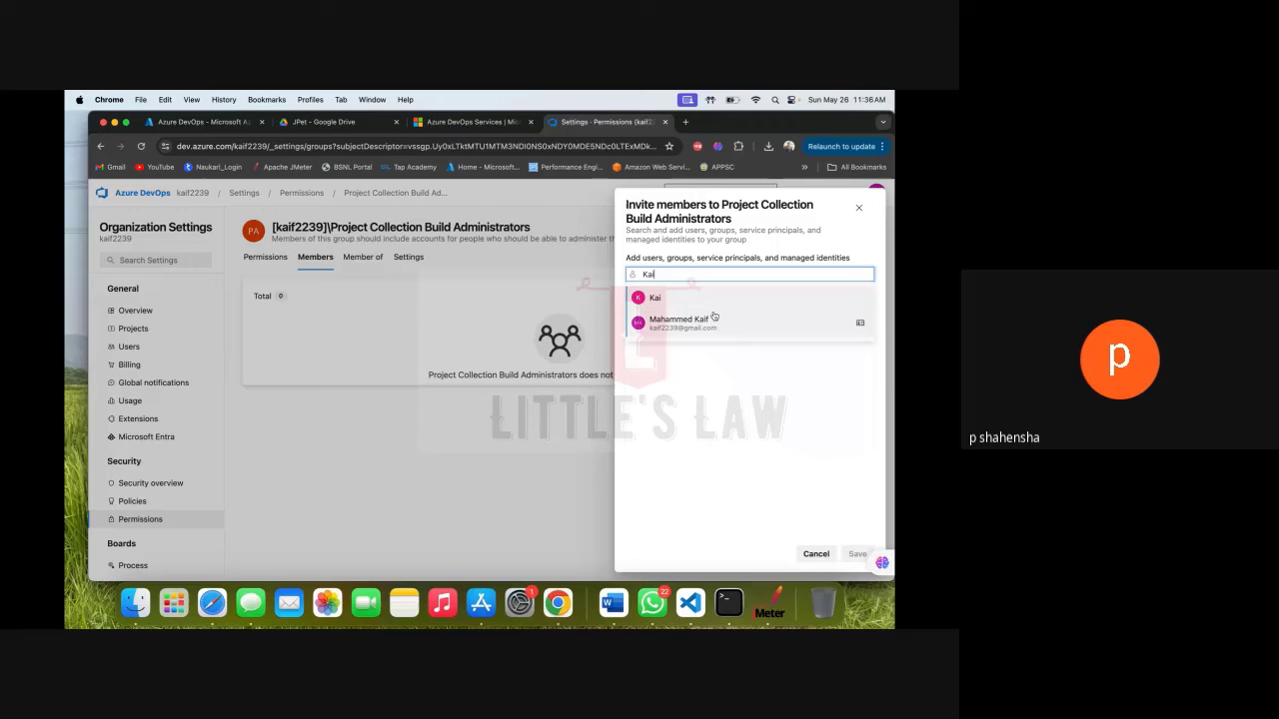
left_click(714, 318)
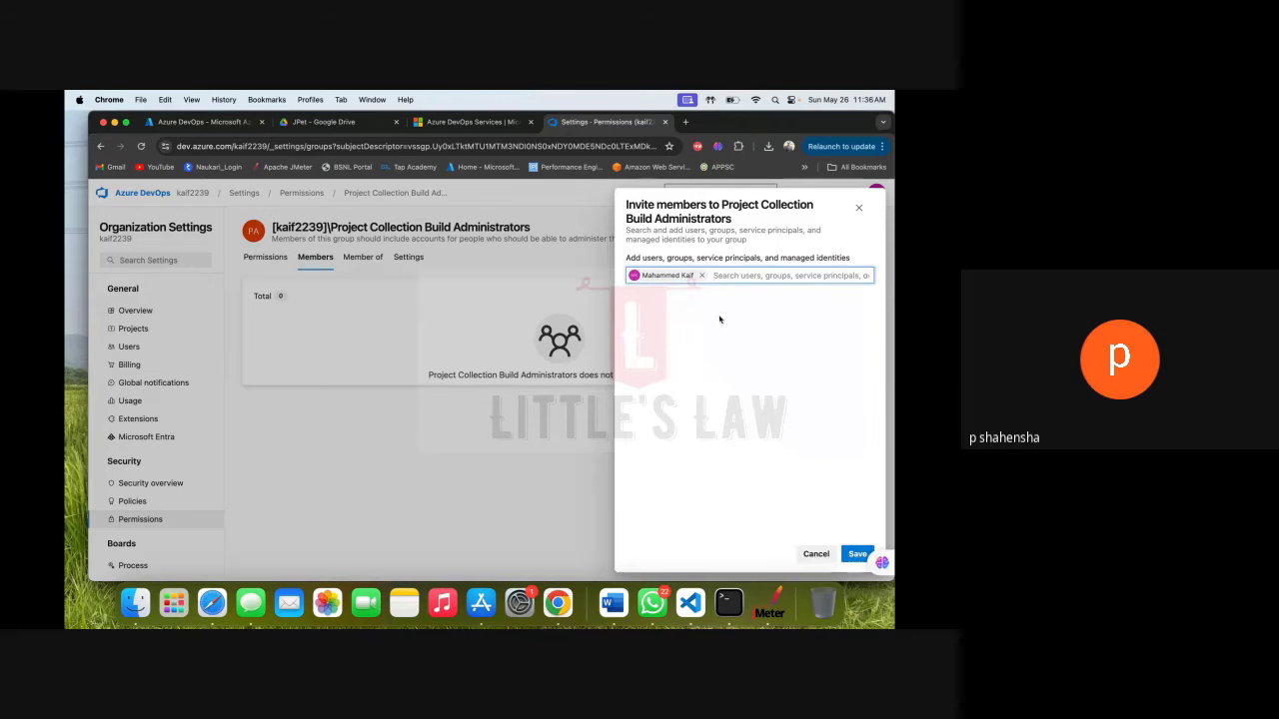
left_click(857, 553)
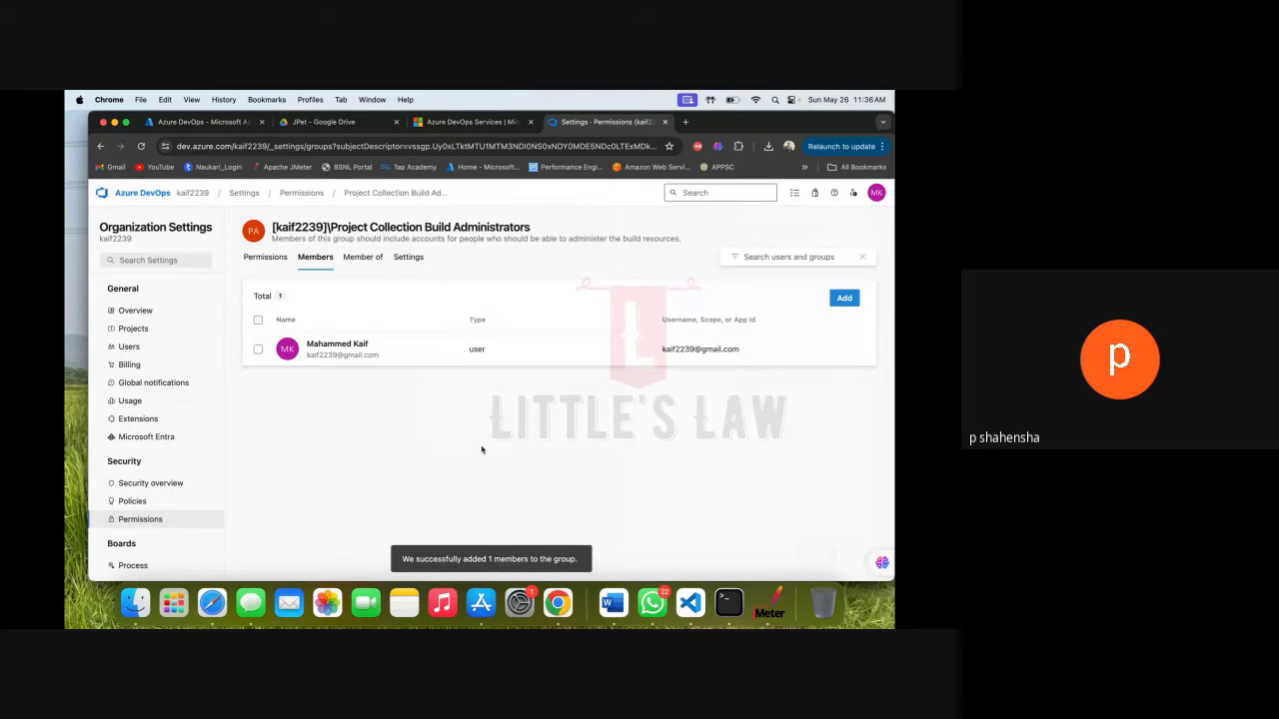
left_click(300, 194)
Add the user account to Project Collection Build Service Accounts and verify its members.
scroll(326, 436, "down", 1)
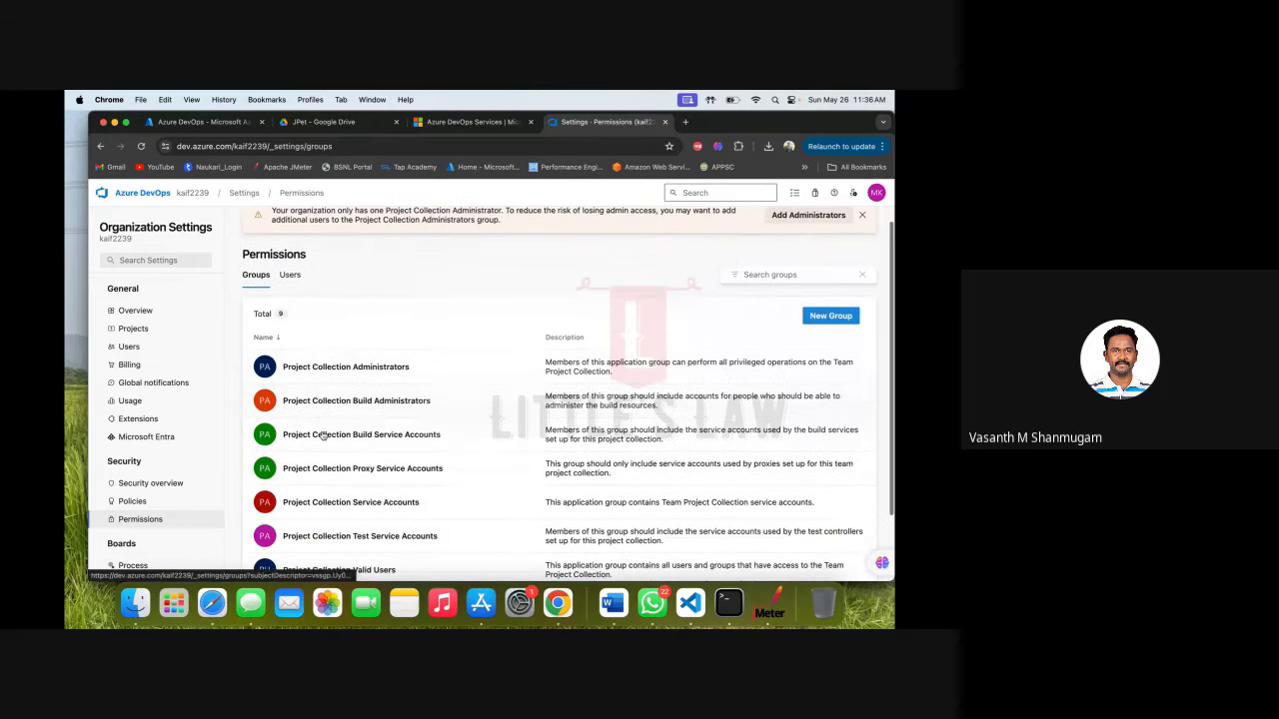
left_click(330, 432)
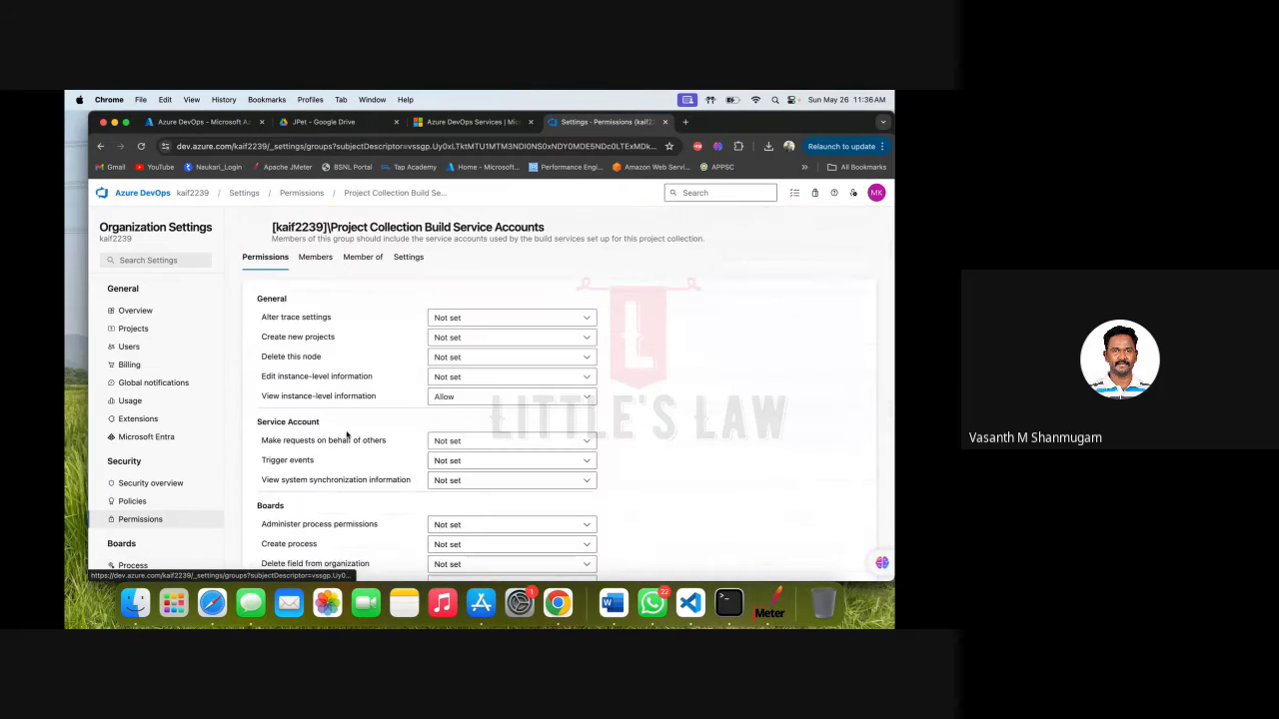
left_click(313, 260)
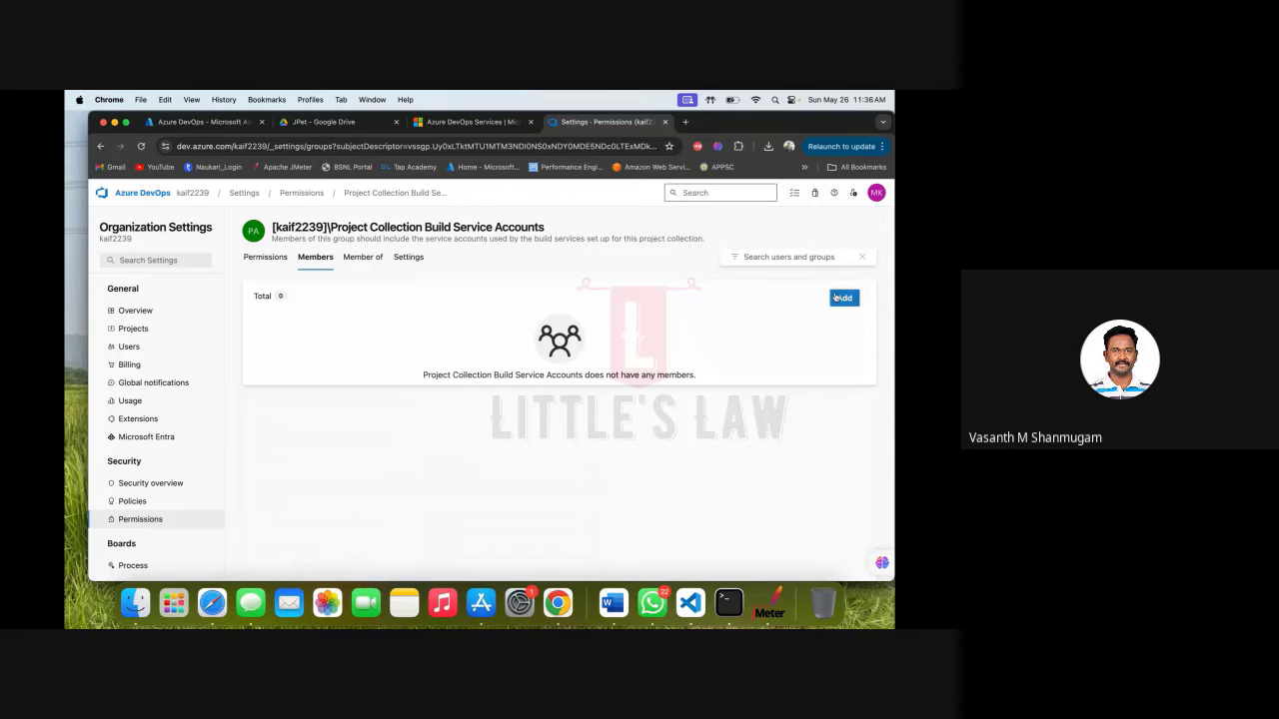
left_click(837, 297)
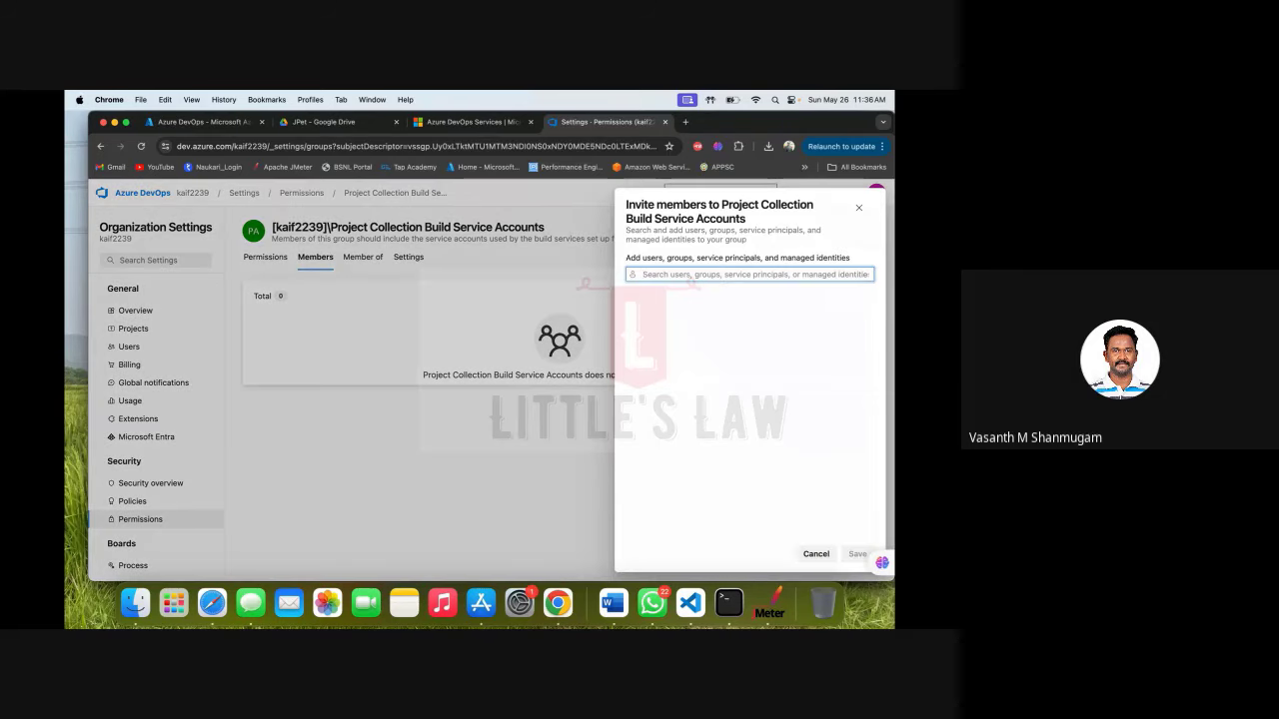
type("ka")
left_click(690, 325)
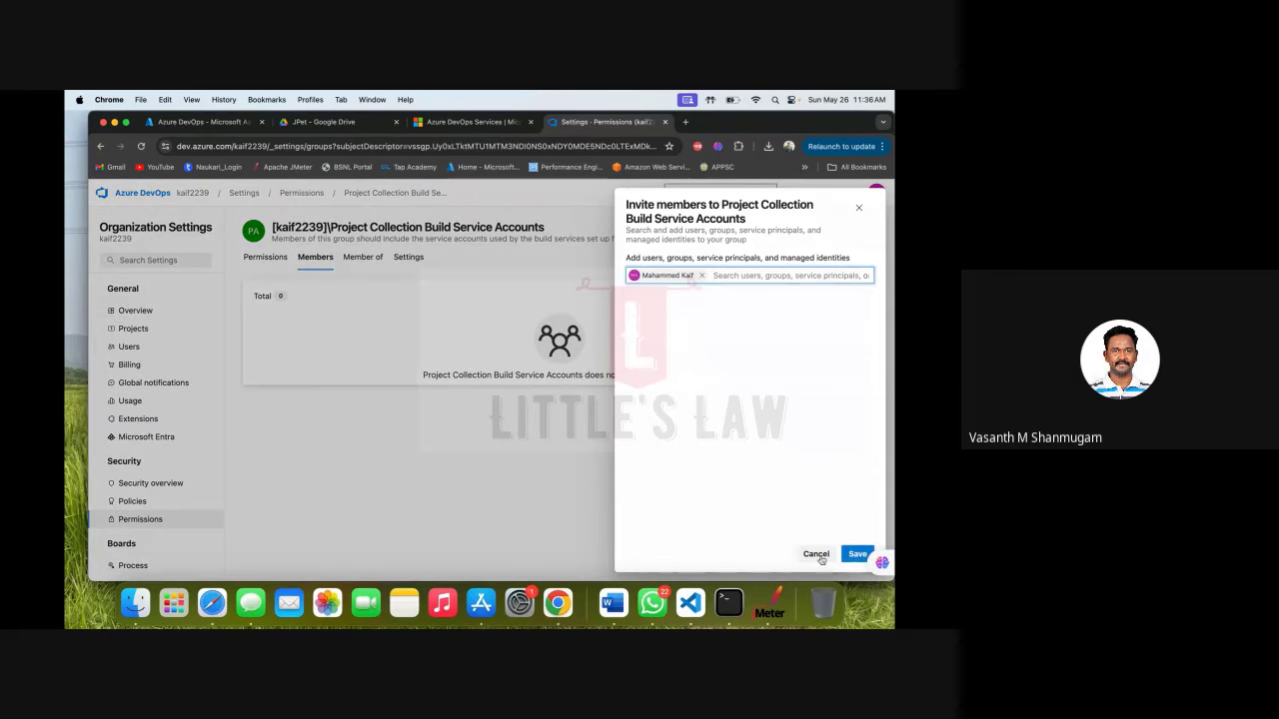
left_click(856, 555)
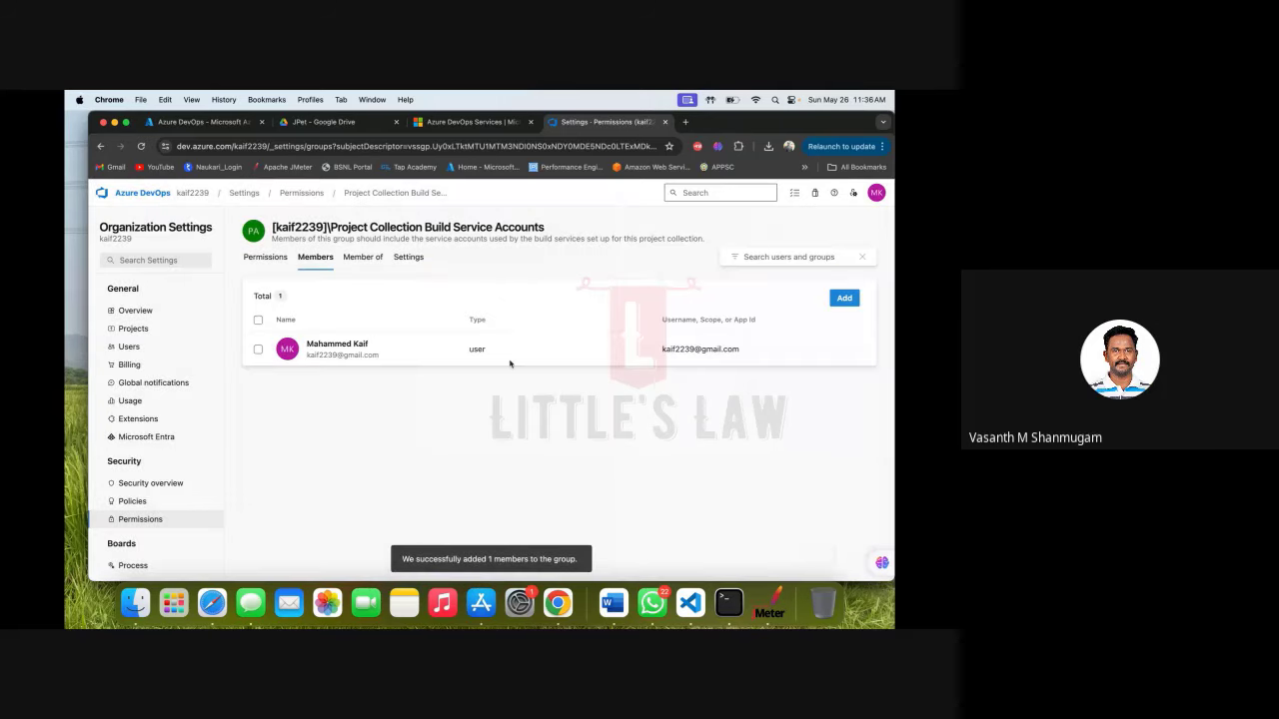
left_click(257, 260)
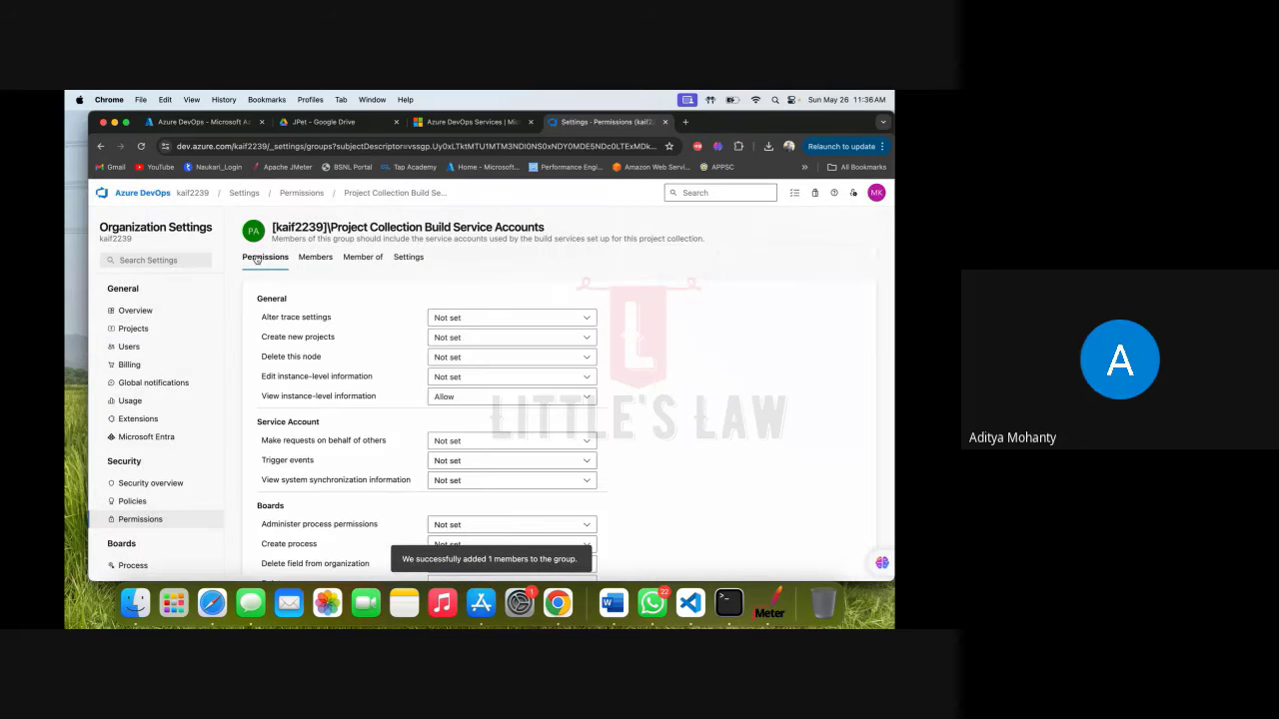
left_click(312, 258)
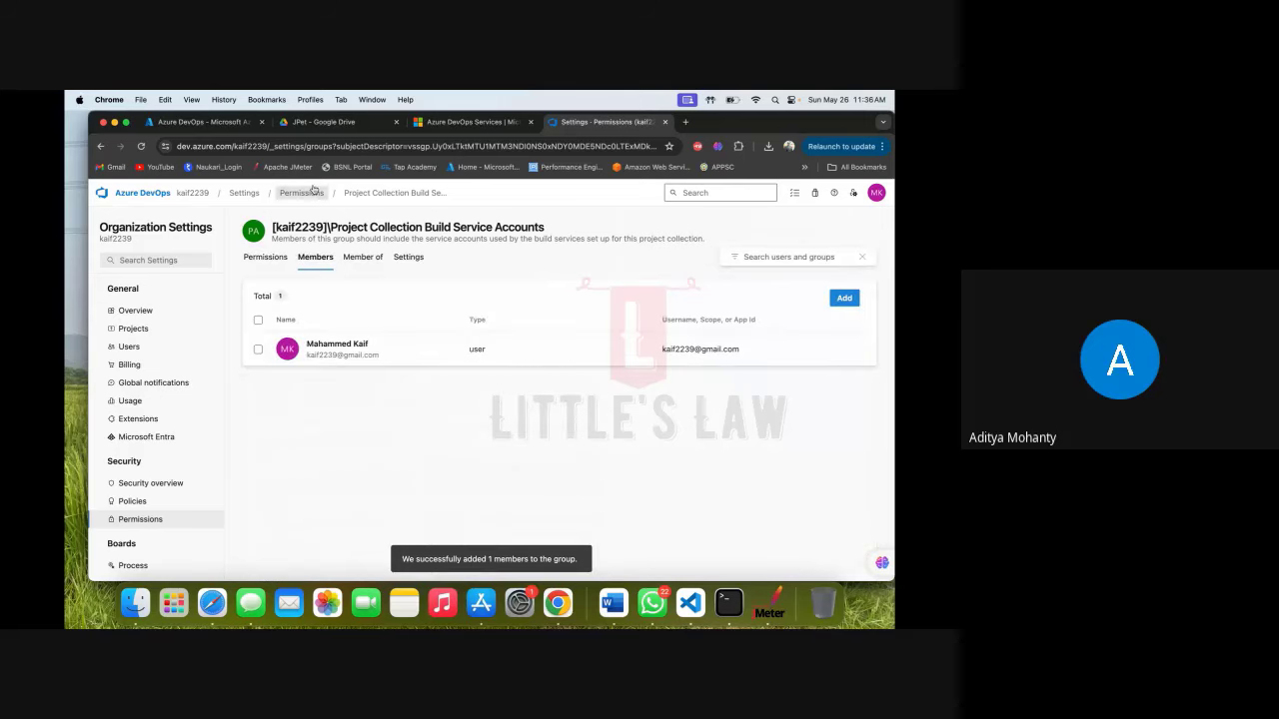
left_click(302, 193)
Add the user account as a member of Project Collection Proxy Service Accounts.
scroll(340, 365, "down", 3)
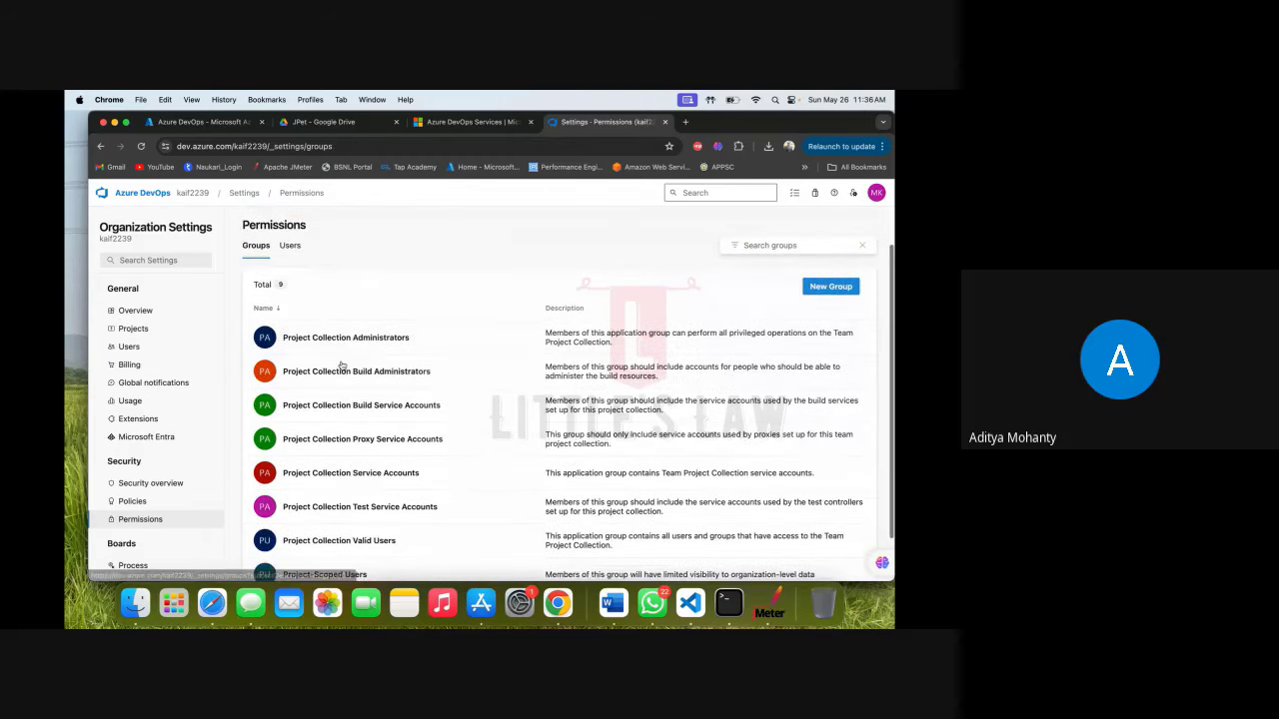
left_click(372, 398)
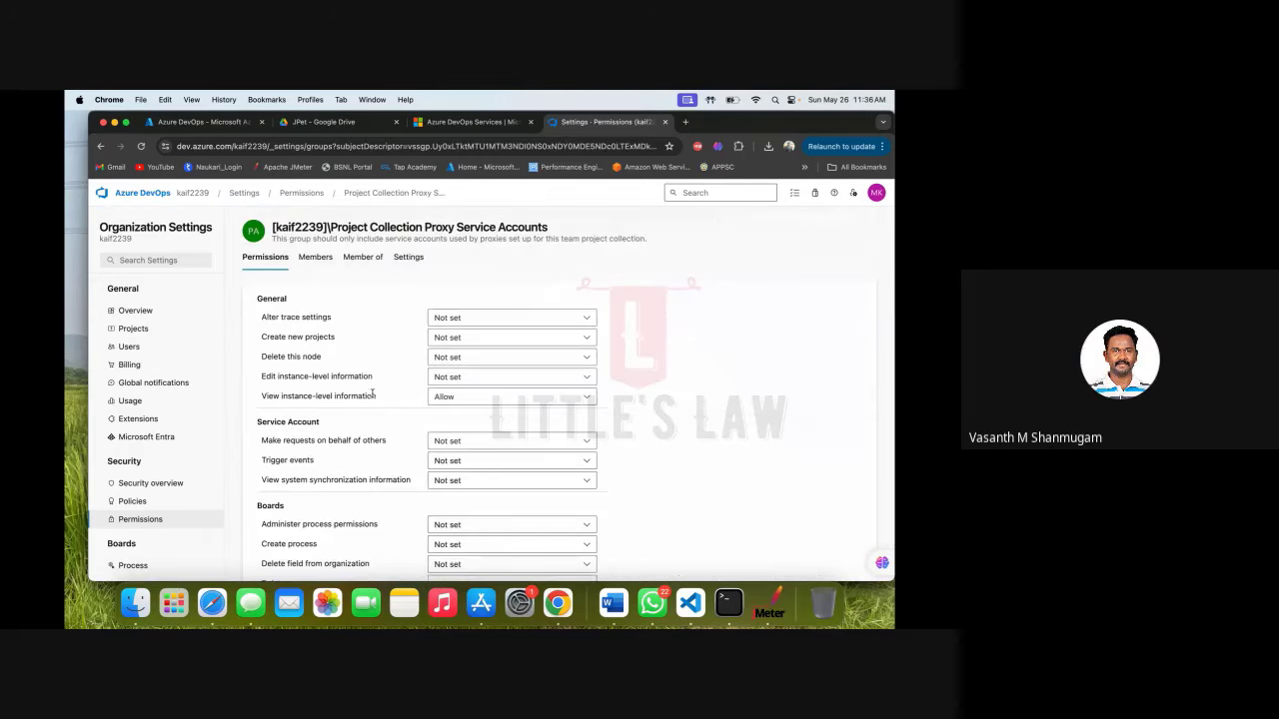
left_click(316, 262)
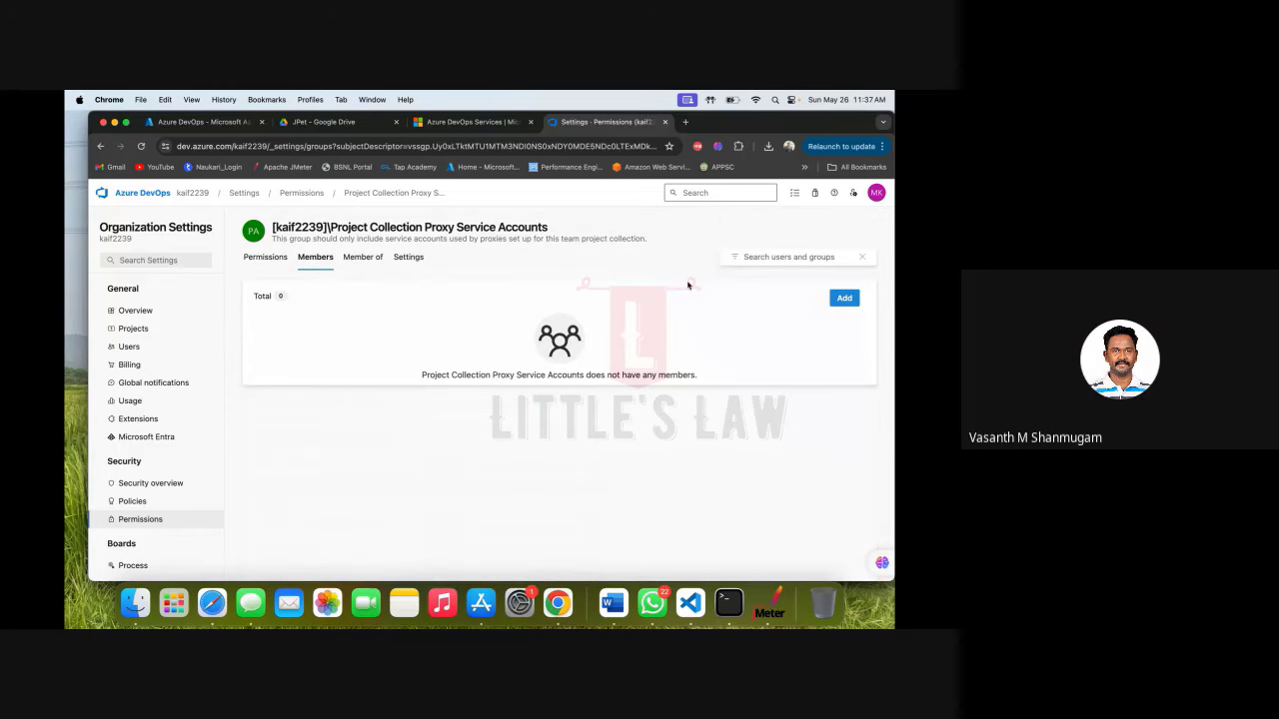
left_click(844, 298)
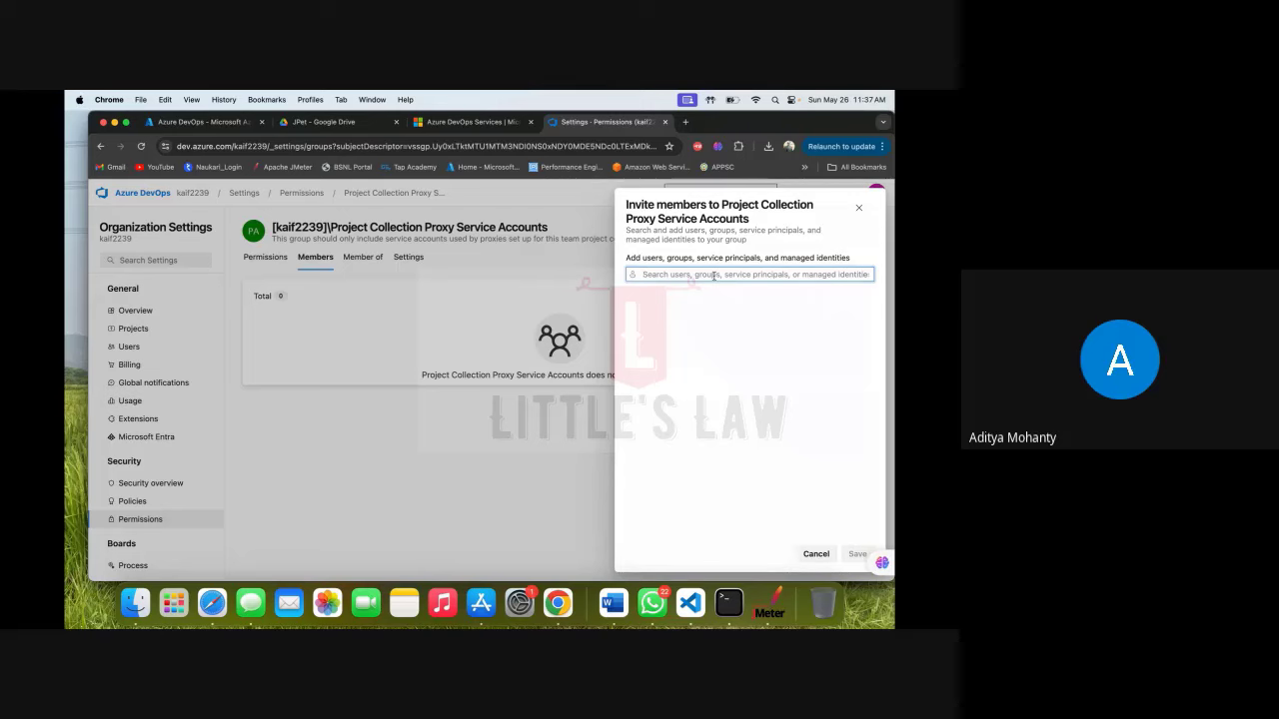
type("kaif")
left_click(700, 326)
left_click(852, 553)
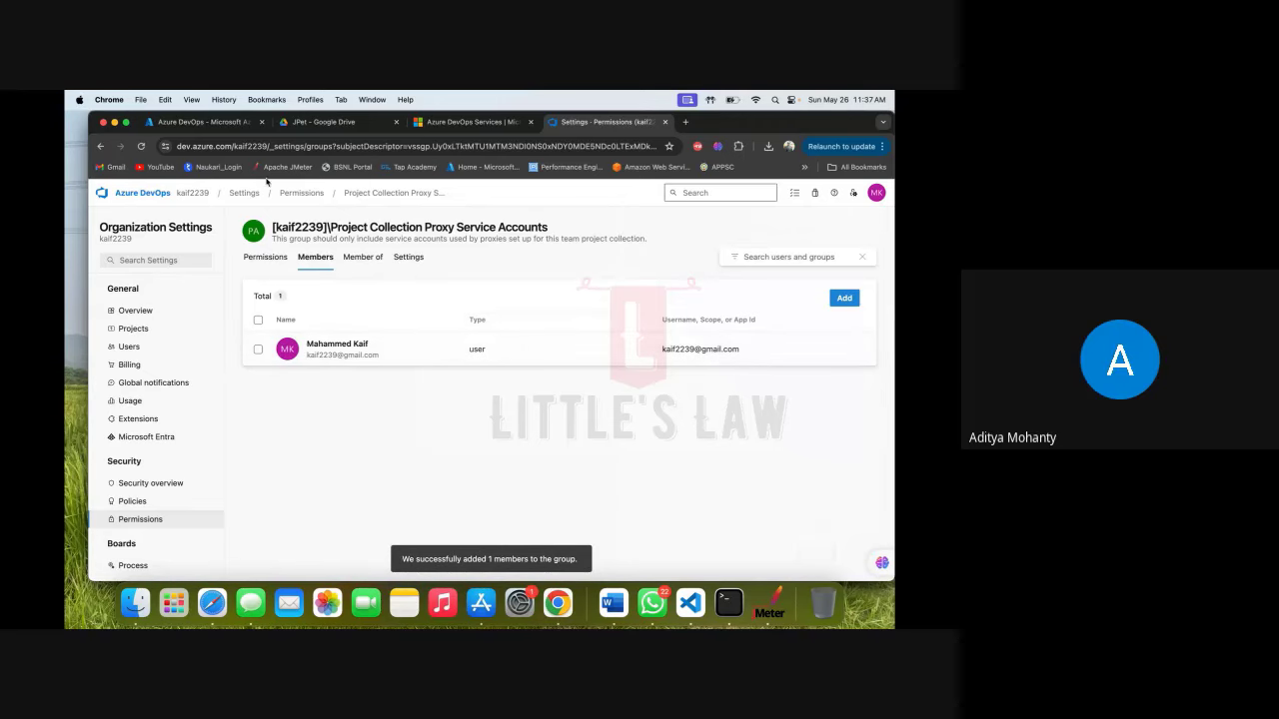
left_click(301, 192)
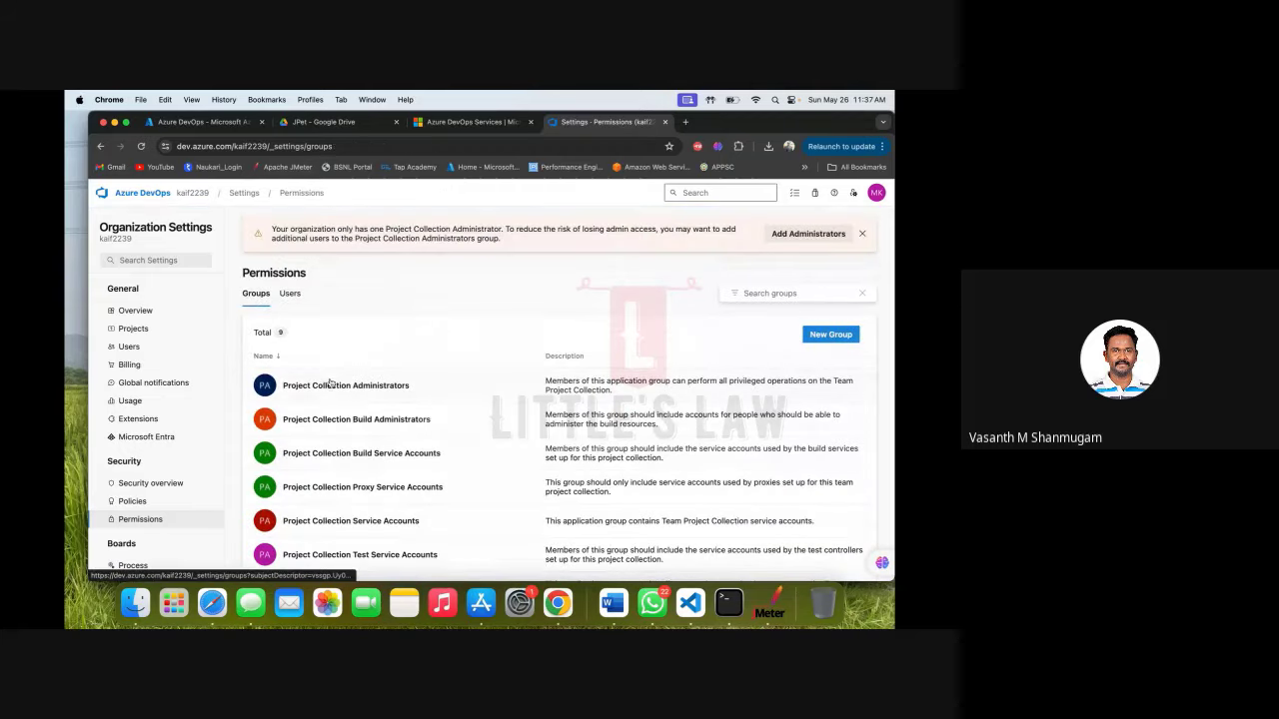
Confirm the user now appears among Project Collection Proxy Service Accounts members.
left_click(350, 495)
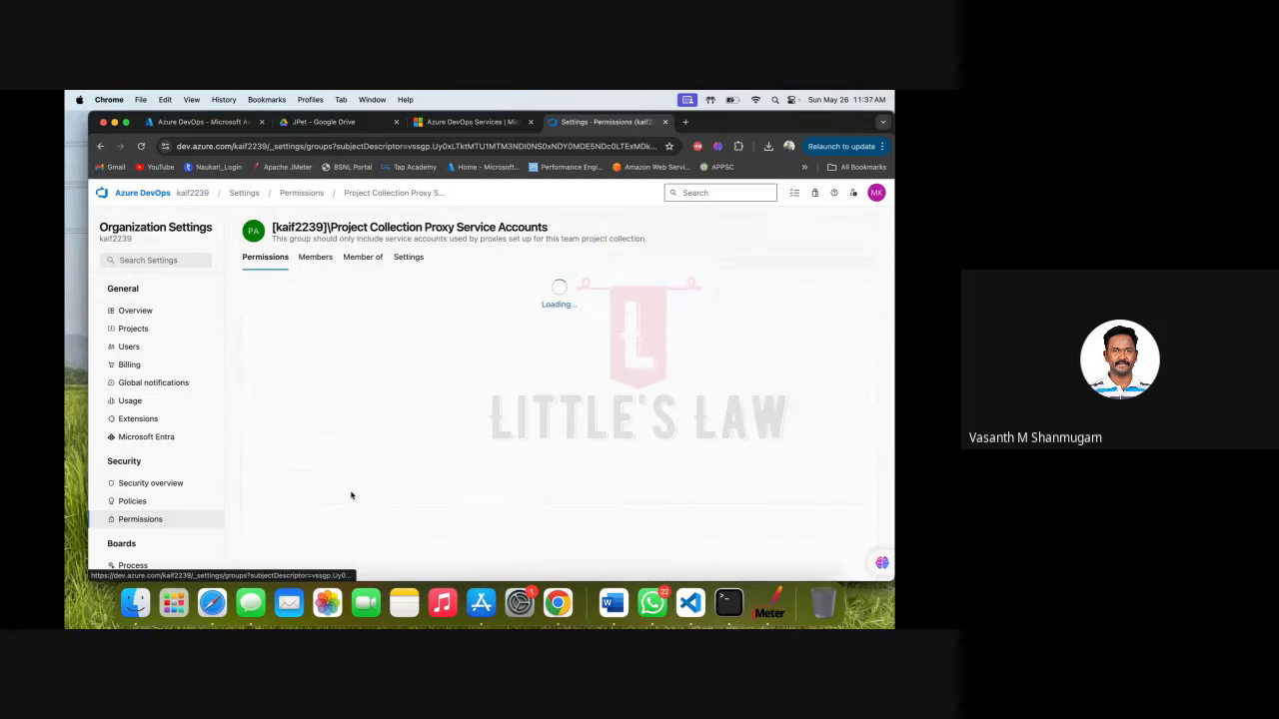
left_click(318, 258)
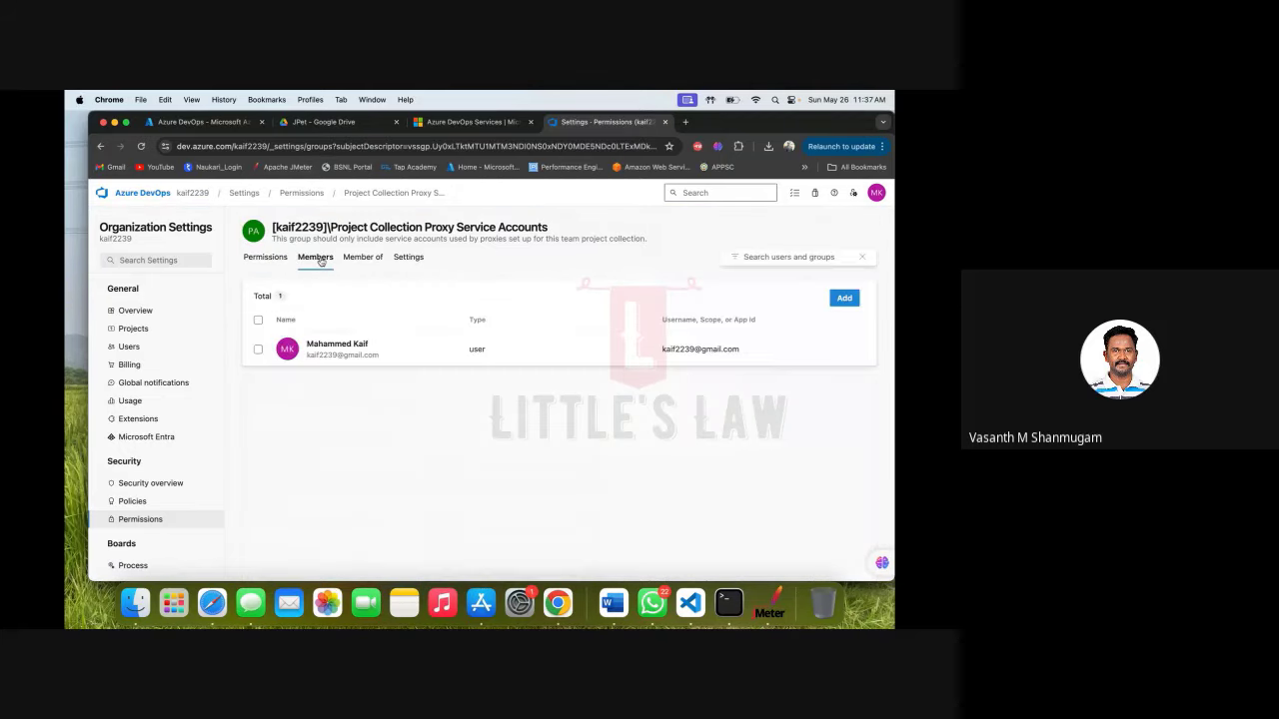
left_click(307, 194)
scroll(313, 432, "down", 2)
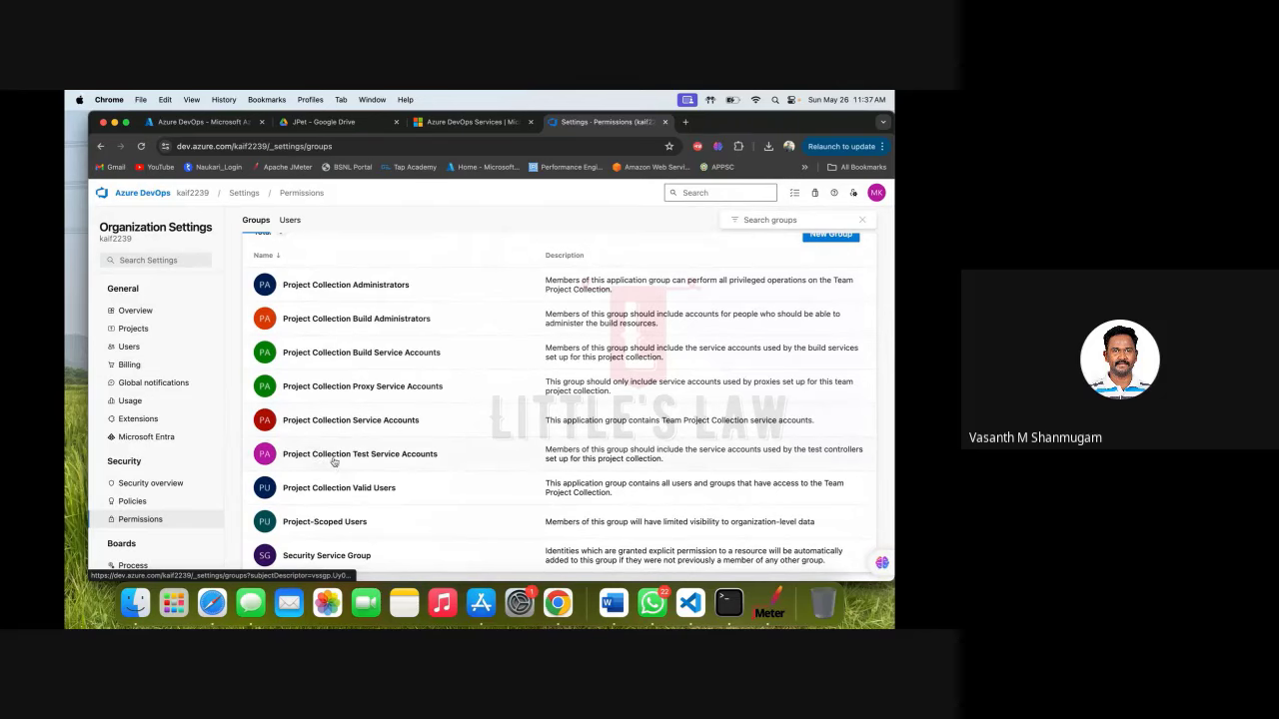
Add the user account as a member of Project Collection Service Accounts.
left_click(343, 421)
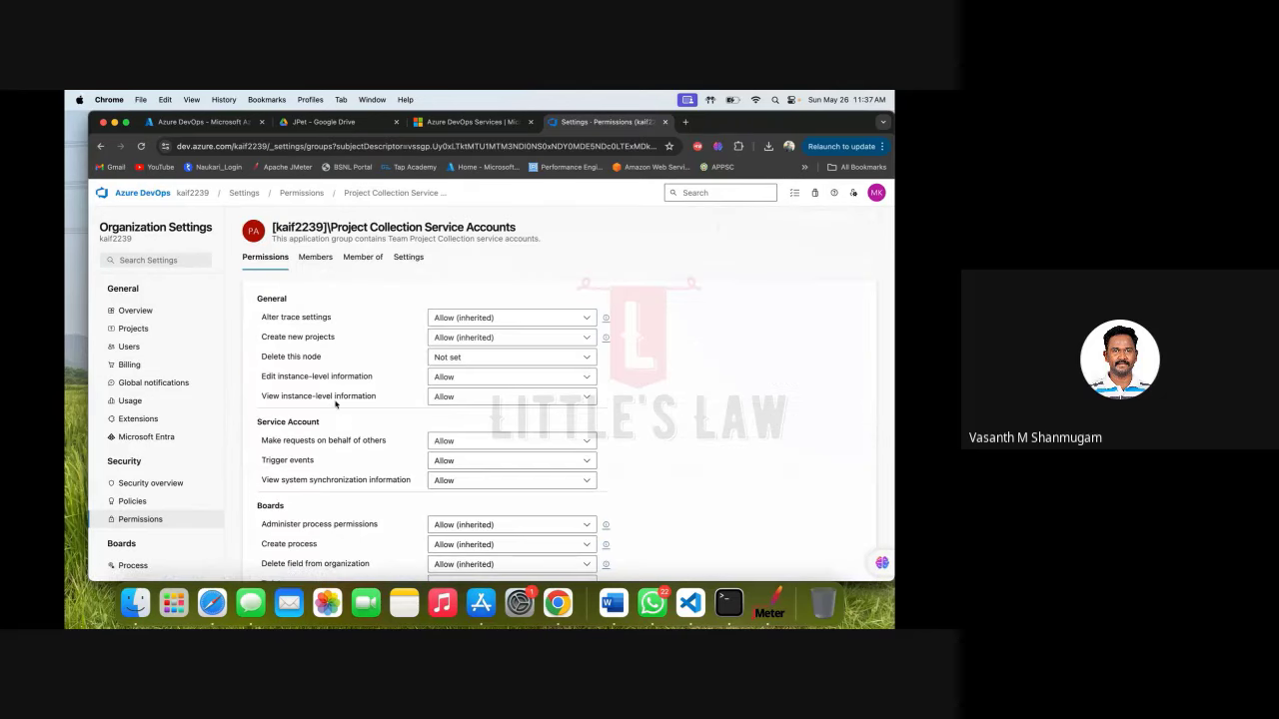
left_click(319, 258)
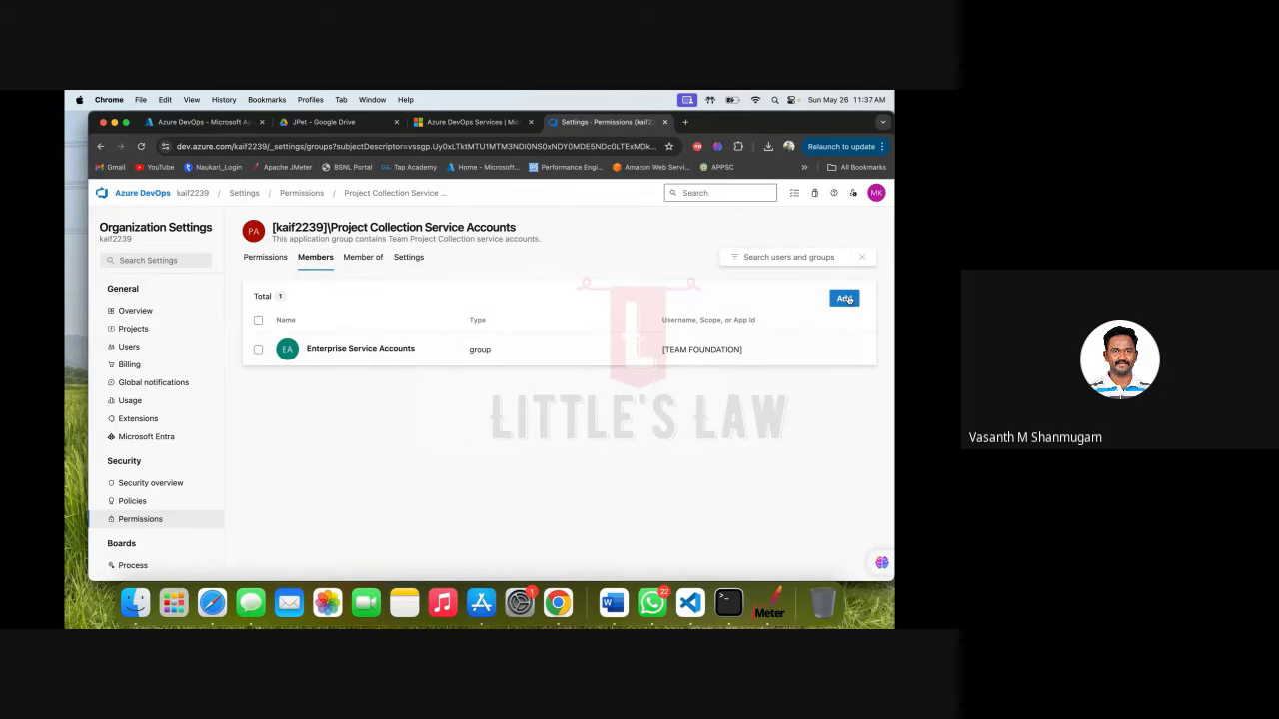
left_click(845, 299)
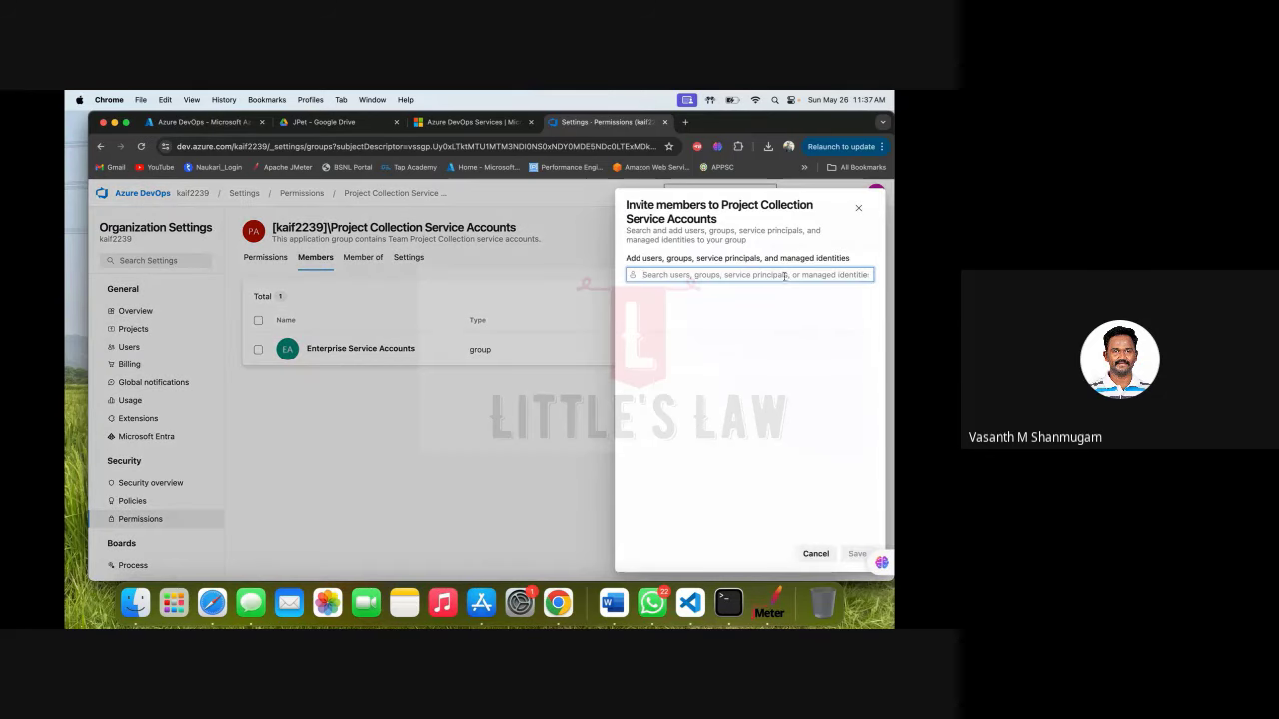
type("ka")
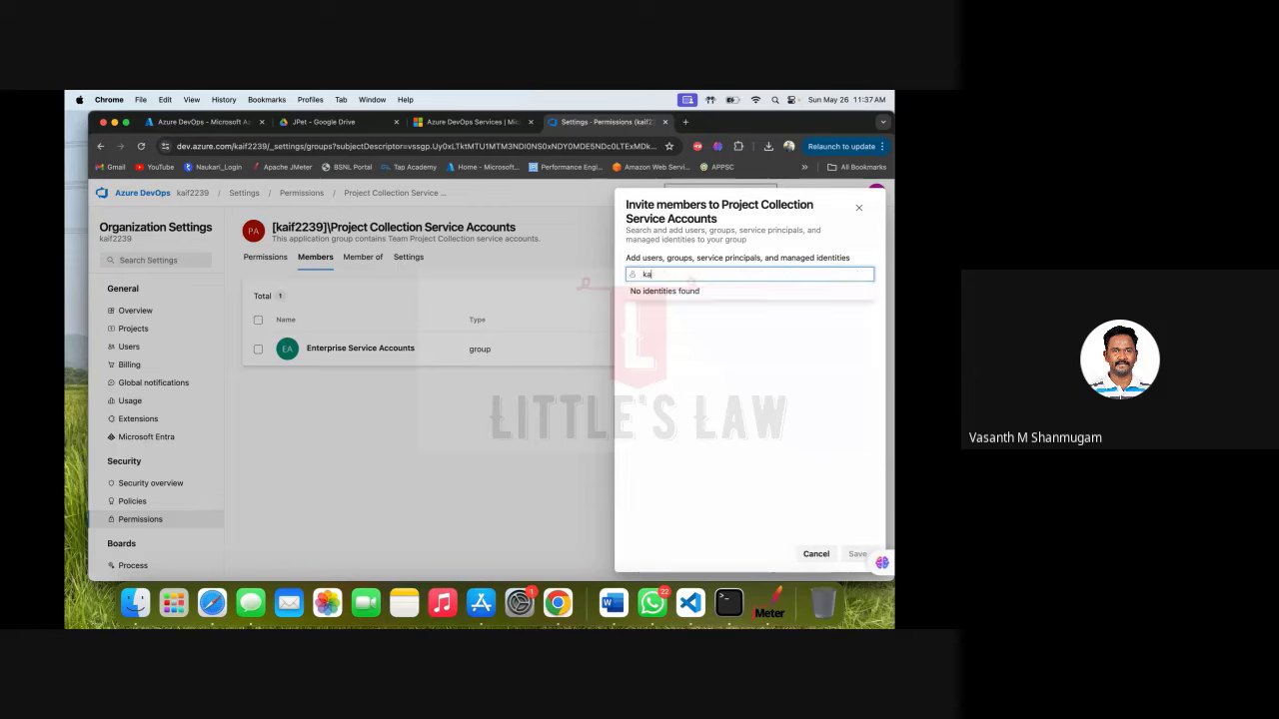
left_click(714, 327)
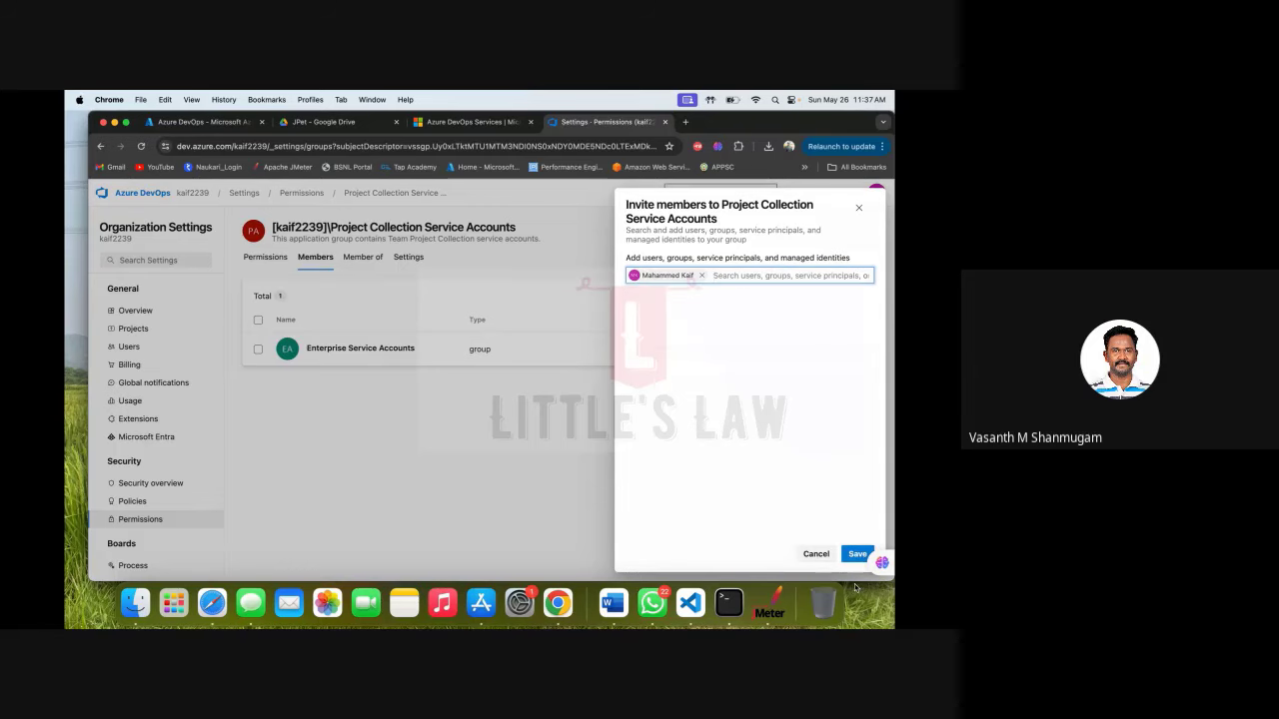
left_click(857, 554)
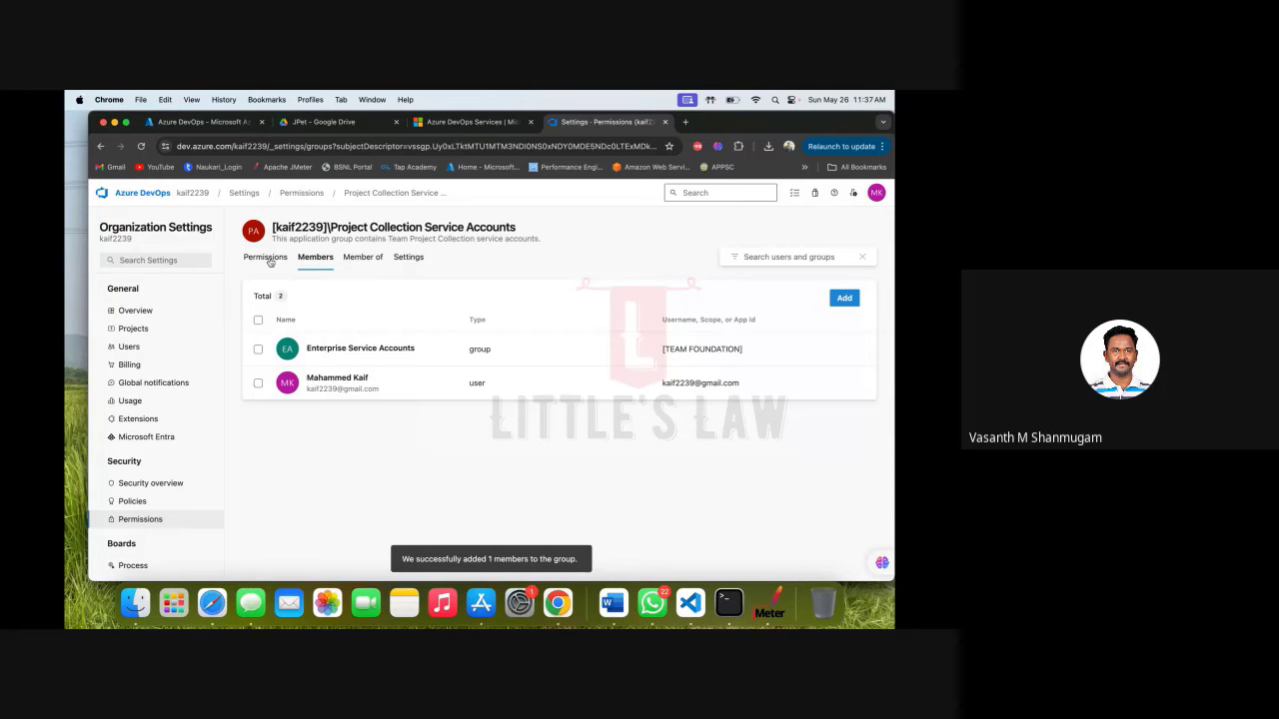
left_click(302, 193)
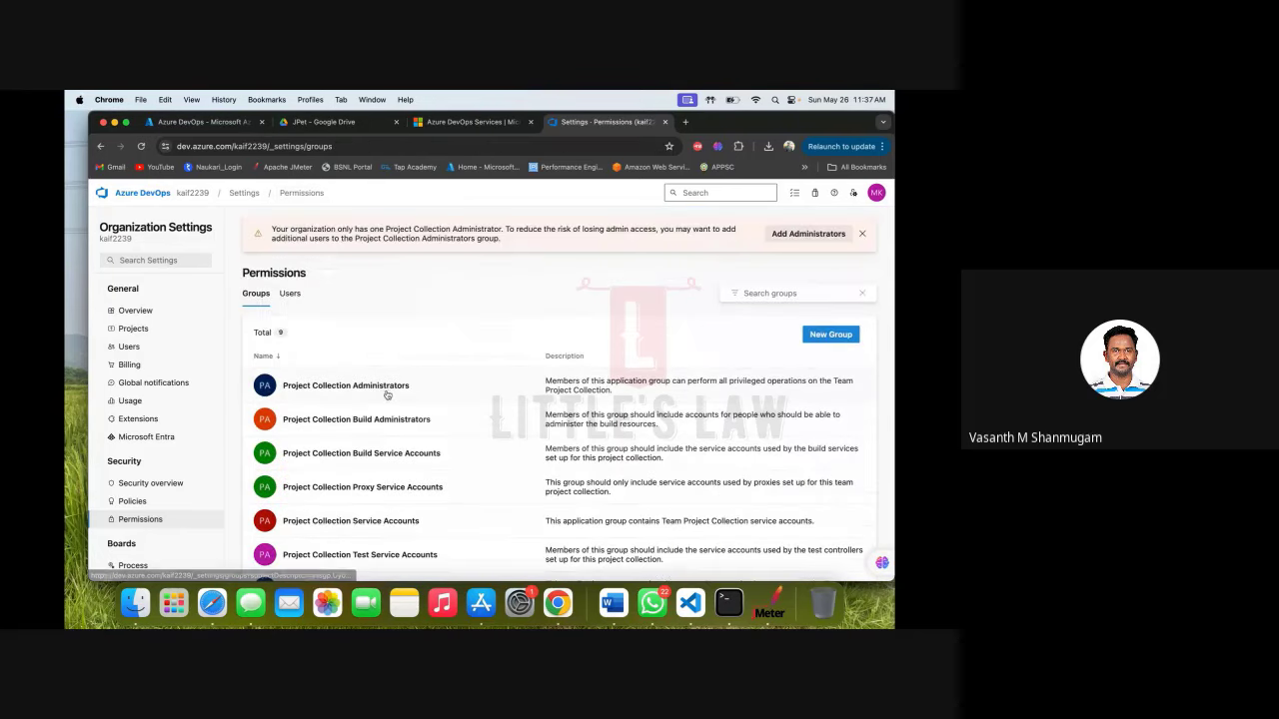
Add the user account as a member of Project Collection Test Service Accounts.
scroll(386, 396, "down", 1)
left_click(366, 458)
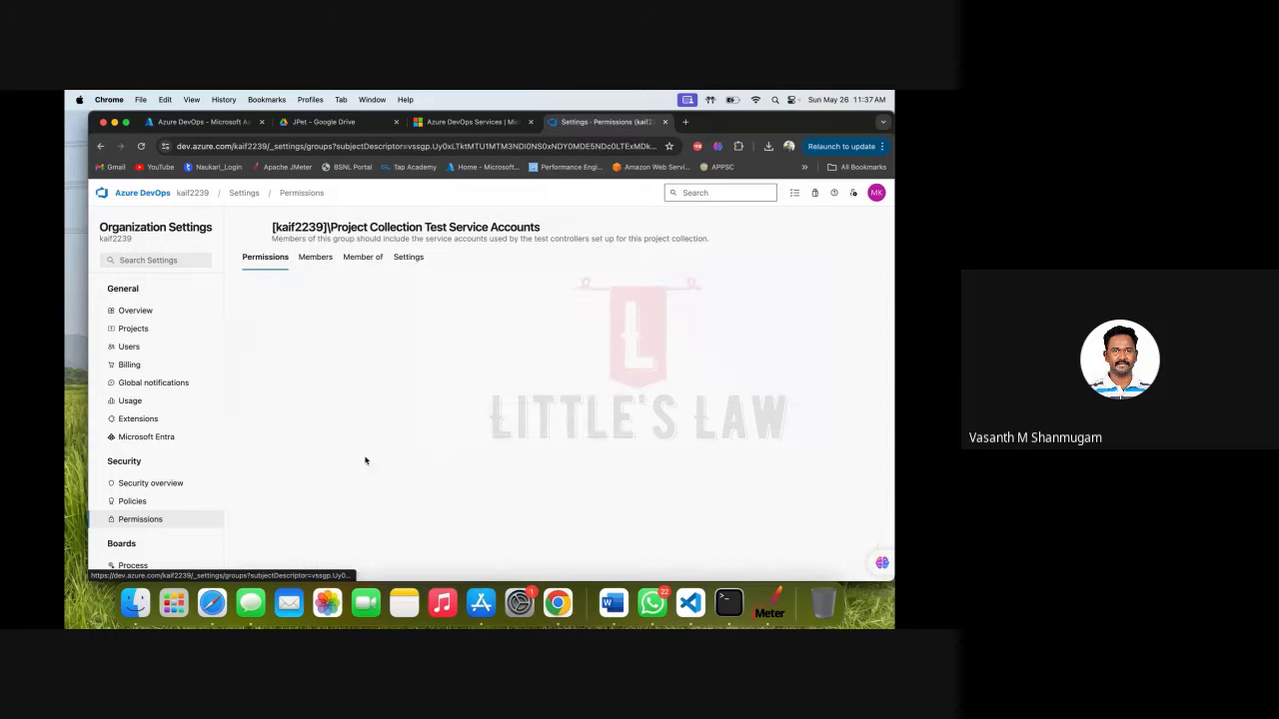
left_click(321, 264)
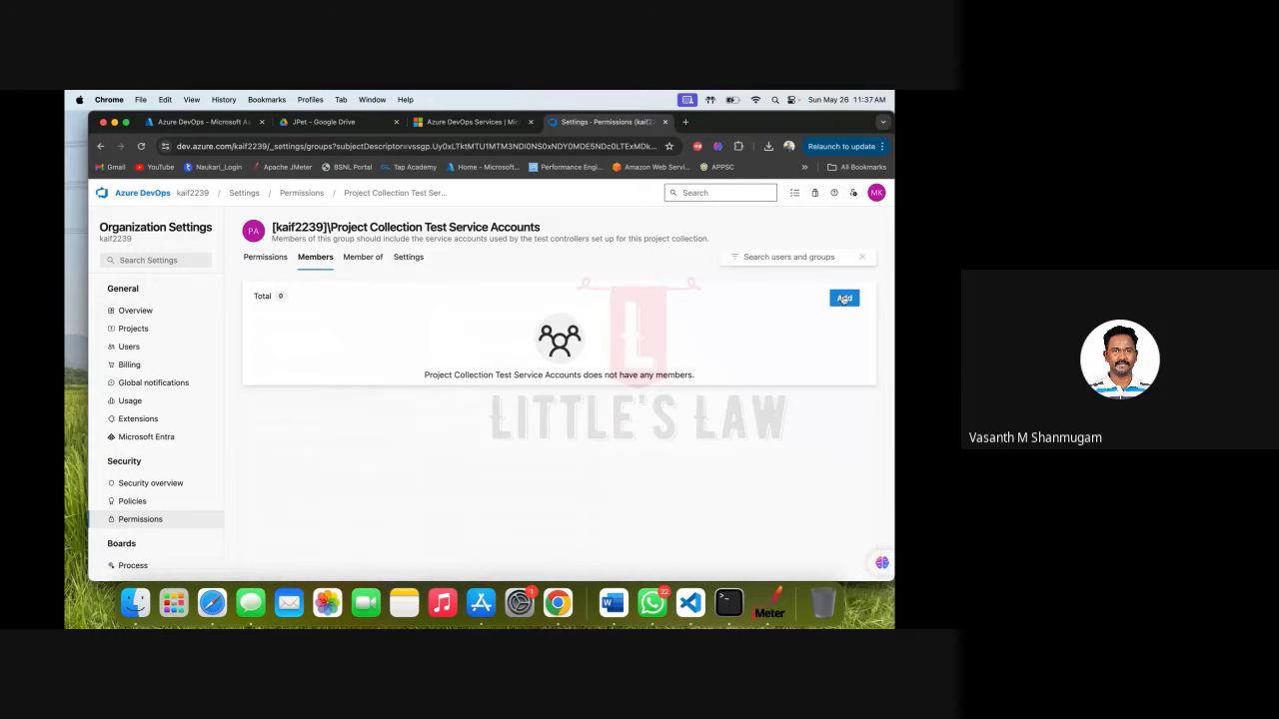
left_click(844, 298)
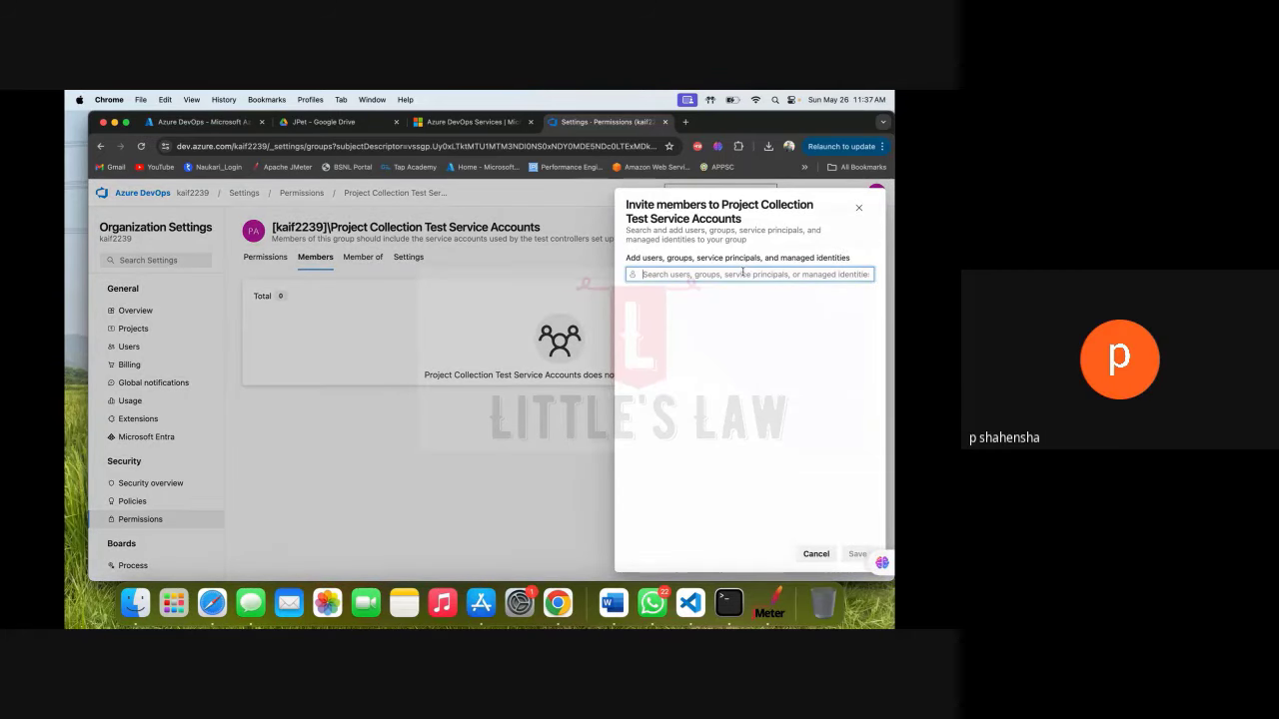
type("Kaif")
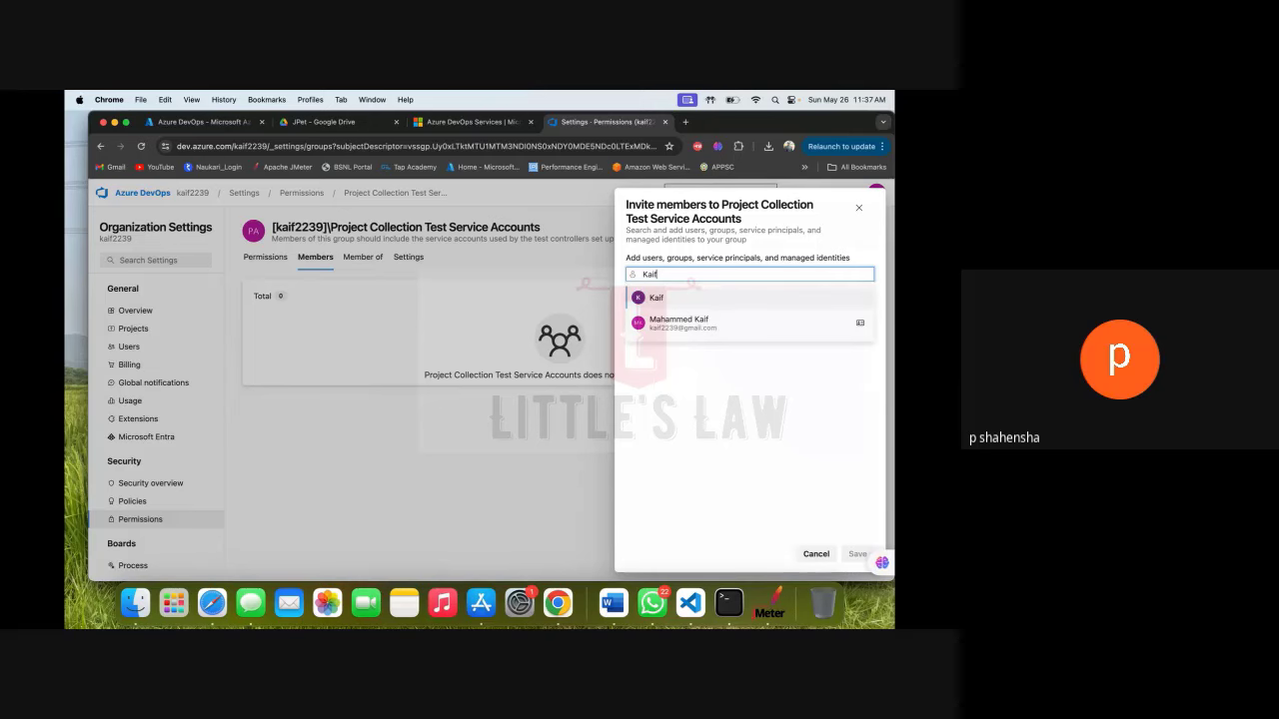
left_click(717, 320)
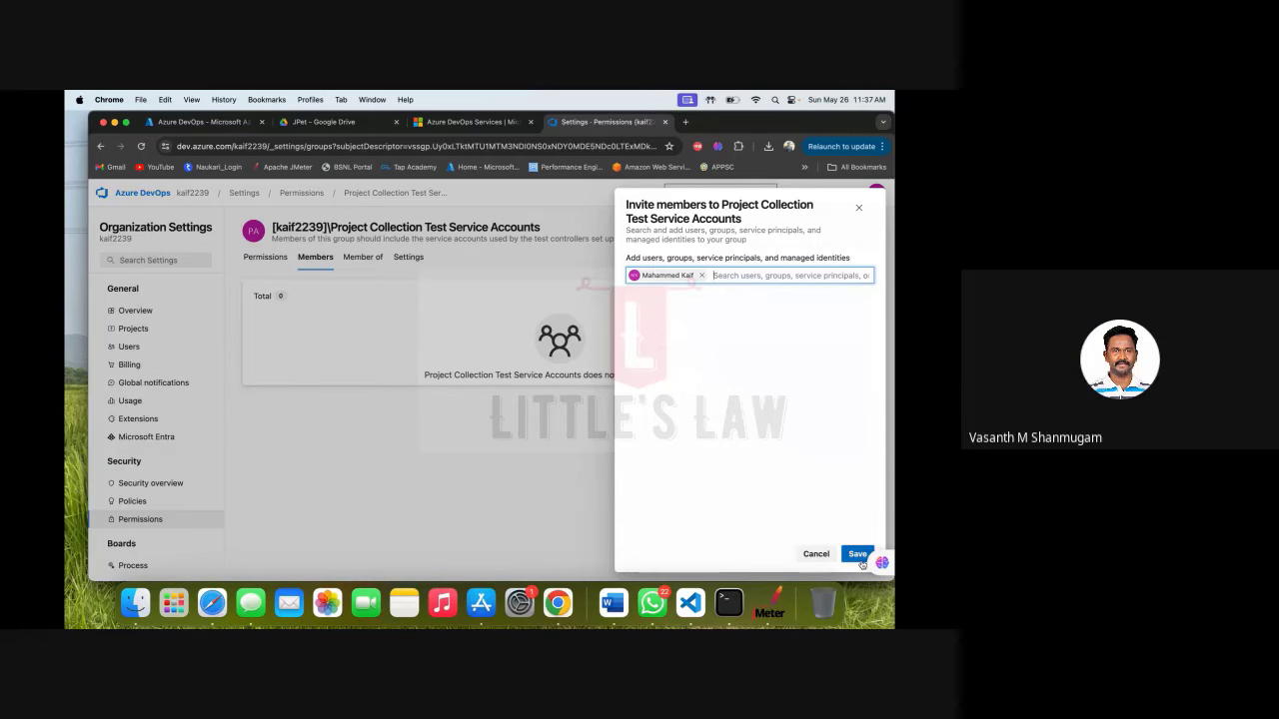
left_click(860, 559)
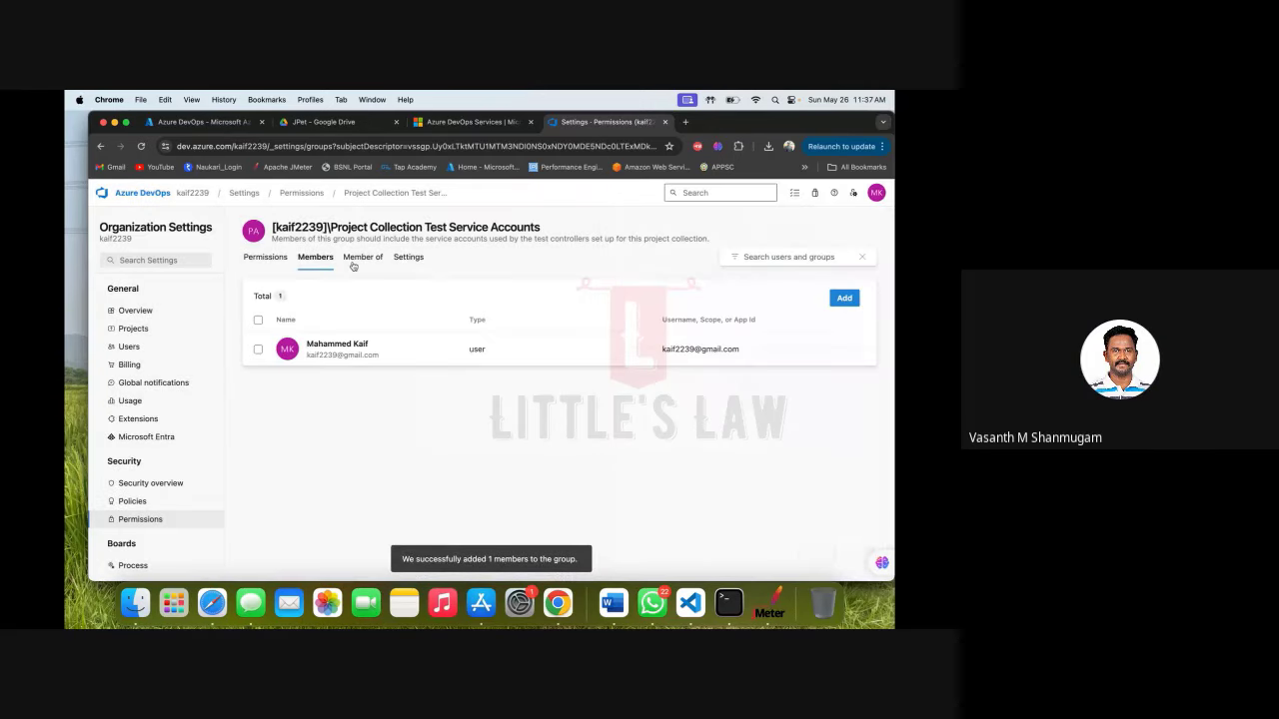
left_click(301, 192)
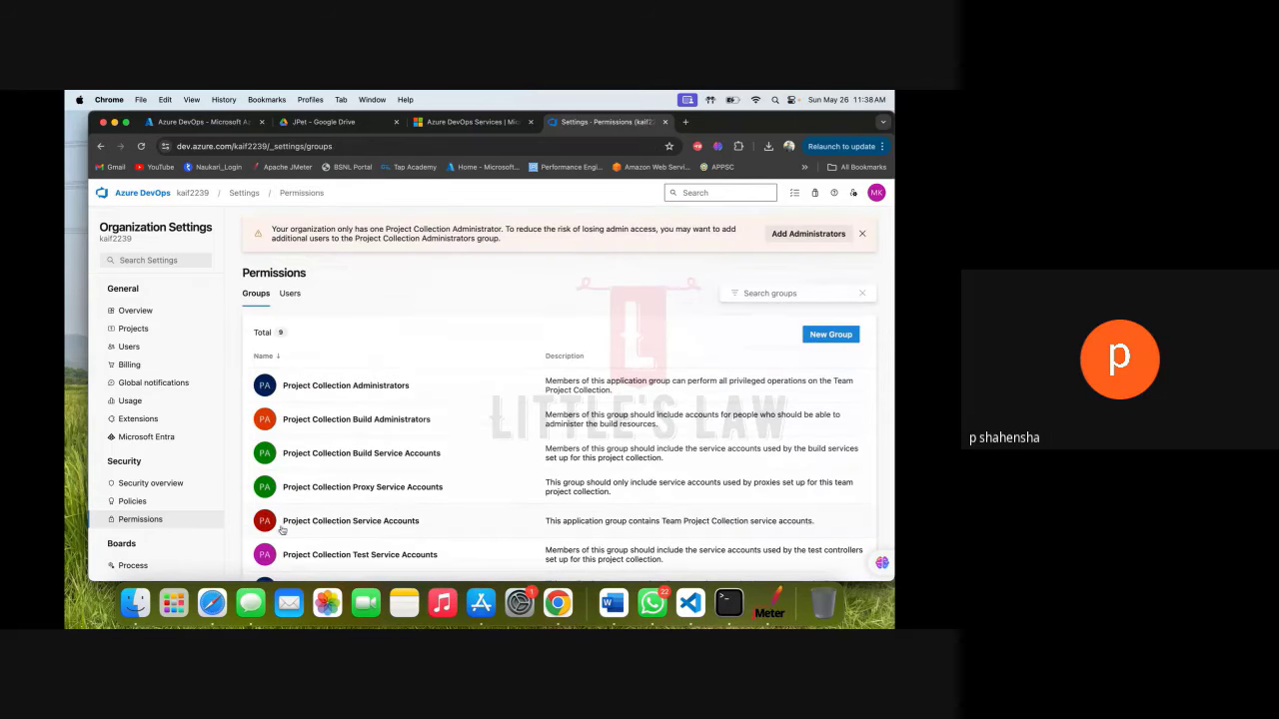
Verify the user is listed in both the Service Accounts and Test Service Accounts groups.
scroll(333, 494, "down", 1)
scroll(333, 493, "down", 1)
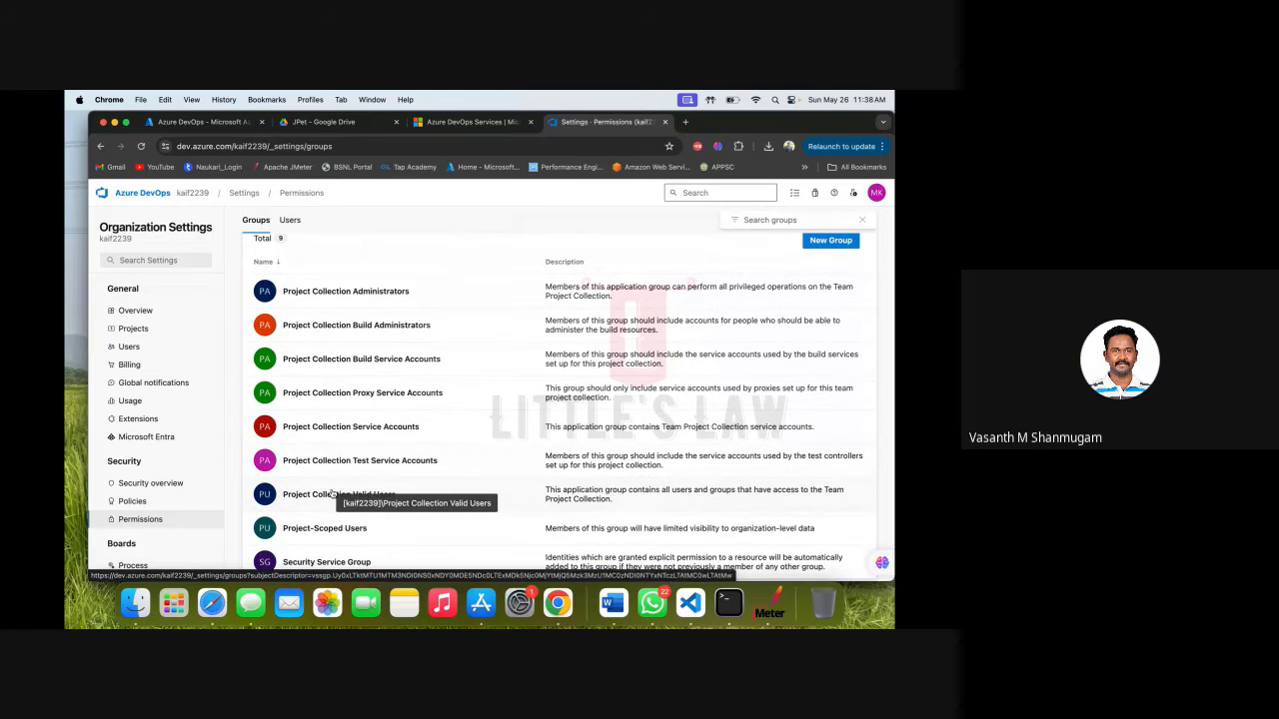
left_click(353, 437)
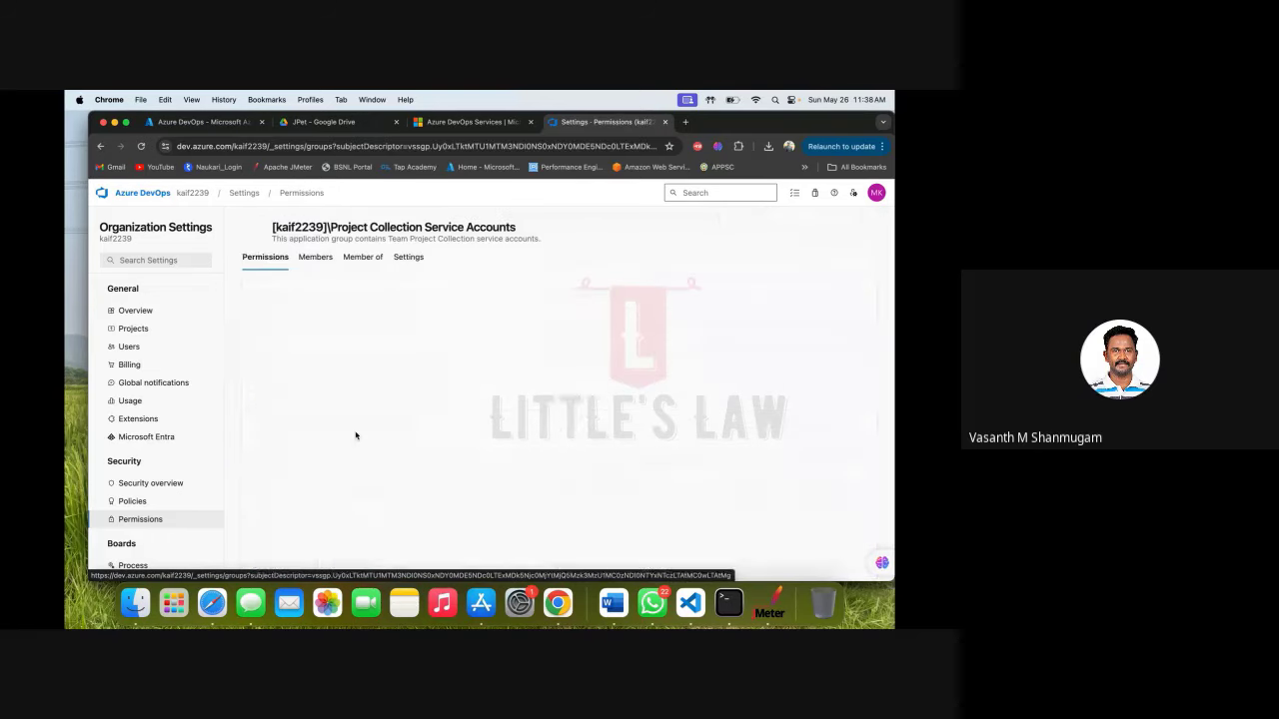
left_click(315, 257)
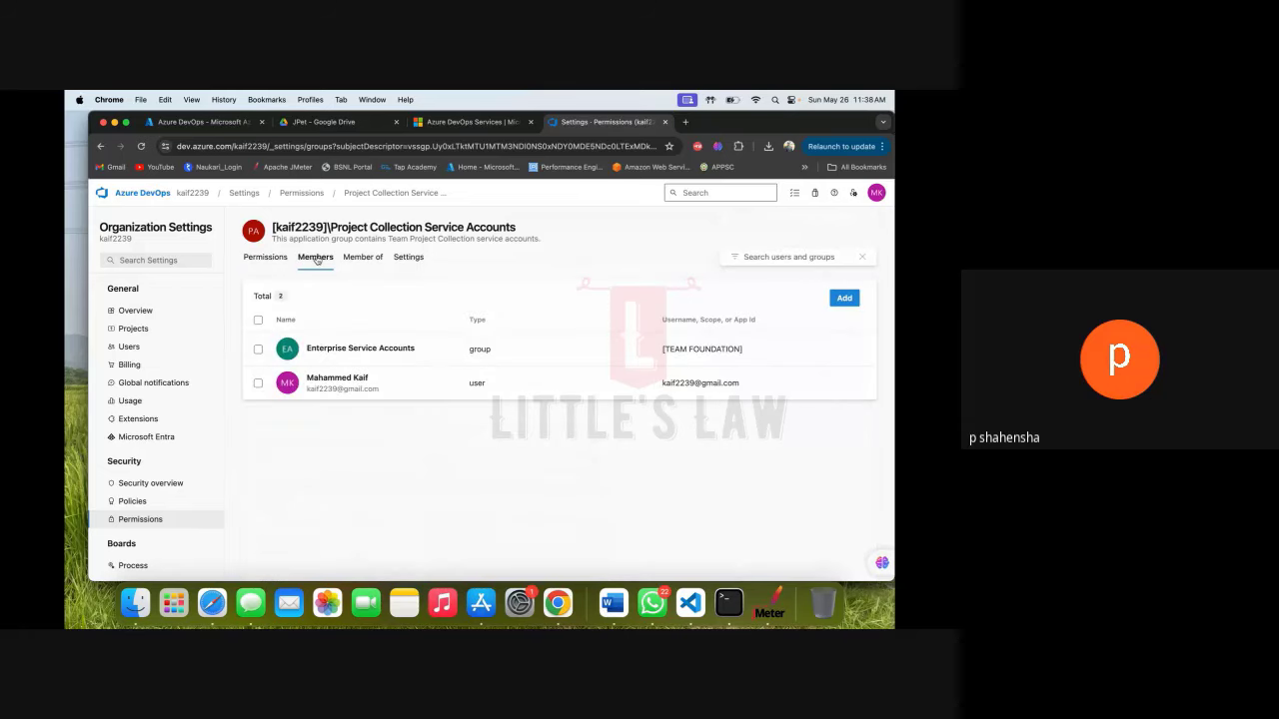
left_click(301, 192)
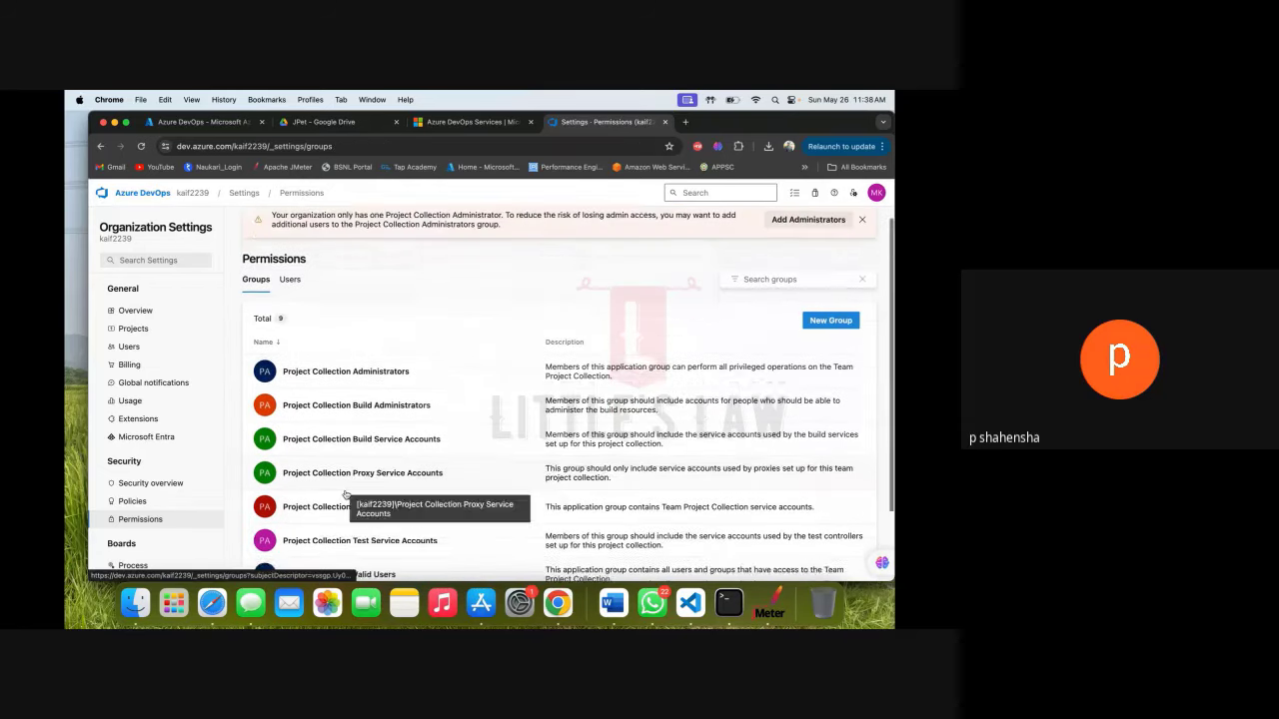
scroll(345, 495, "down", 3)
left_click(382, 469)
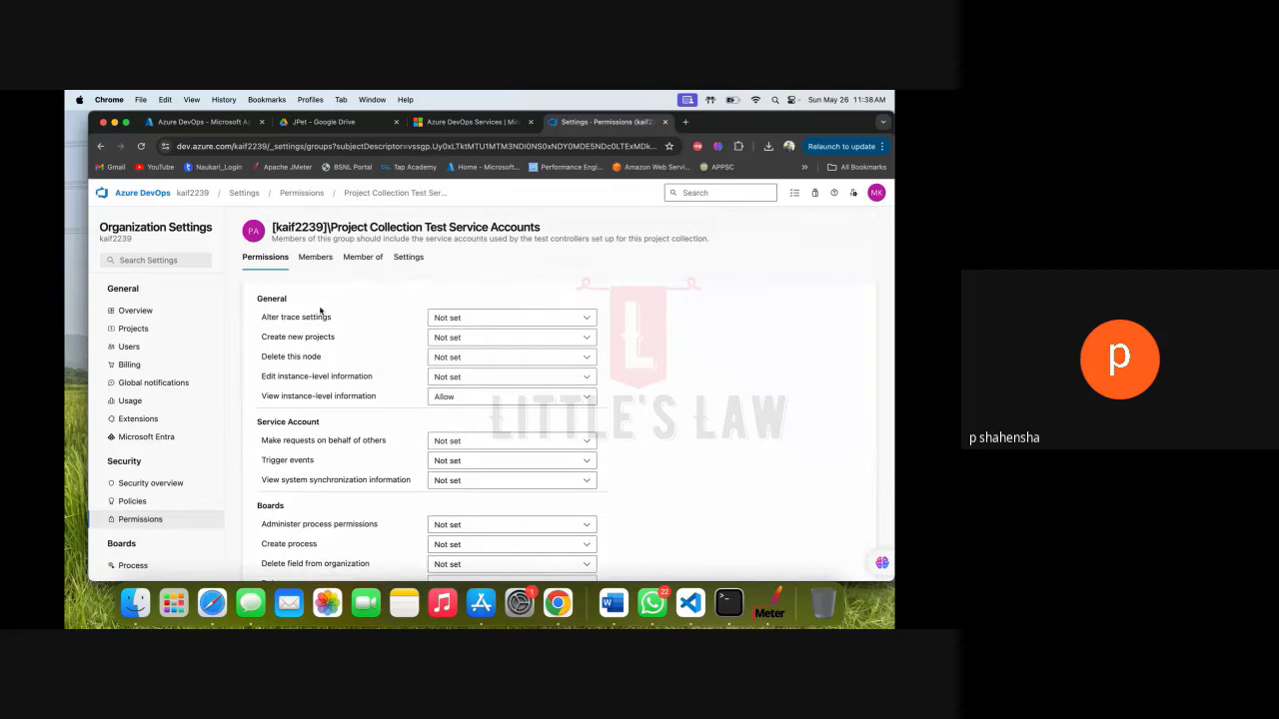
left_click(316, 258)
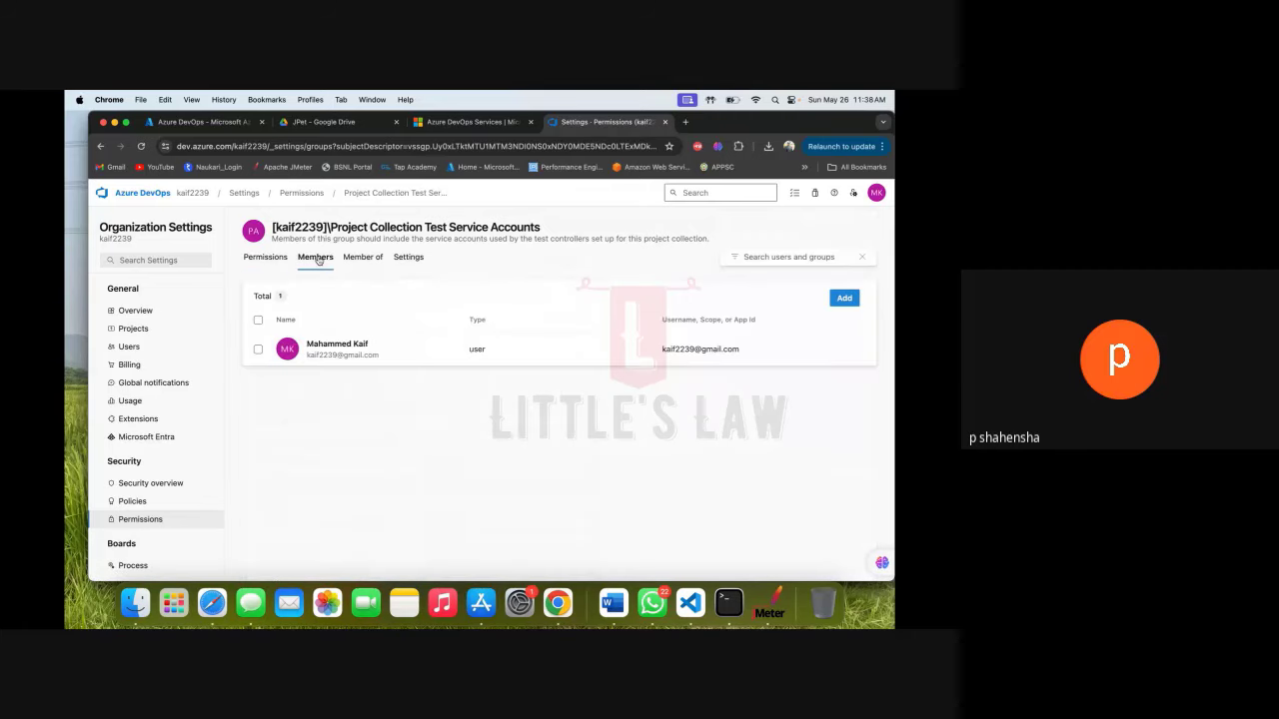
Review the current members of Project Collection Valid Users.
left_click(300, 192)
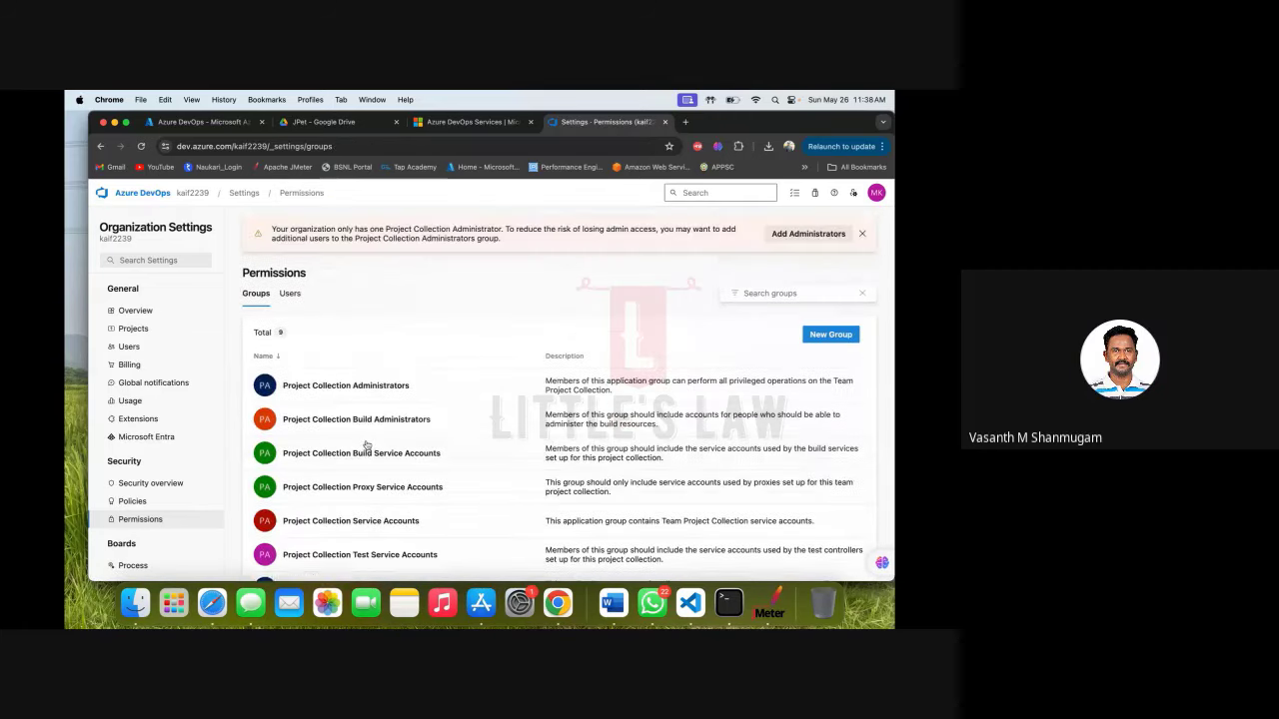
scroll(363, 449, "down", 2)
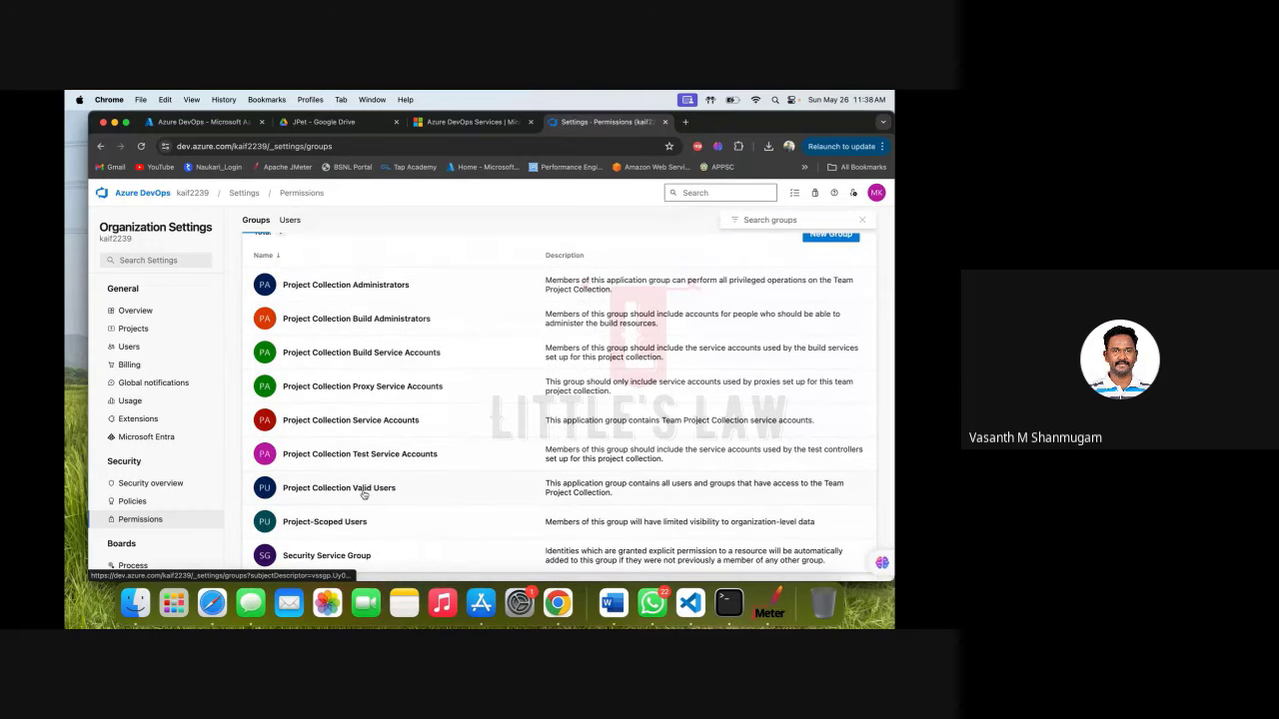
left_click(366, 490)
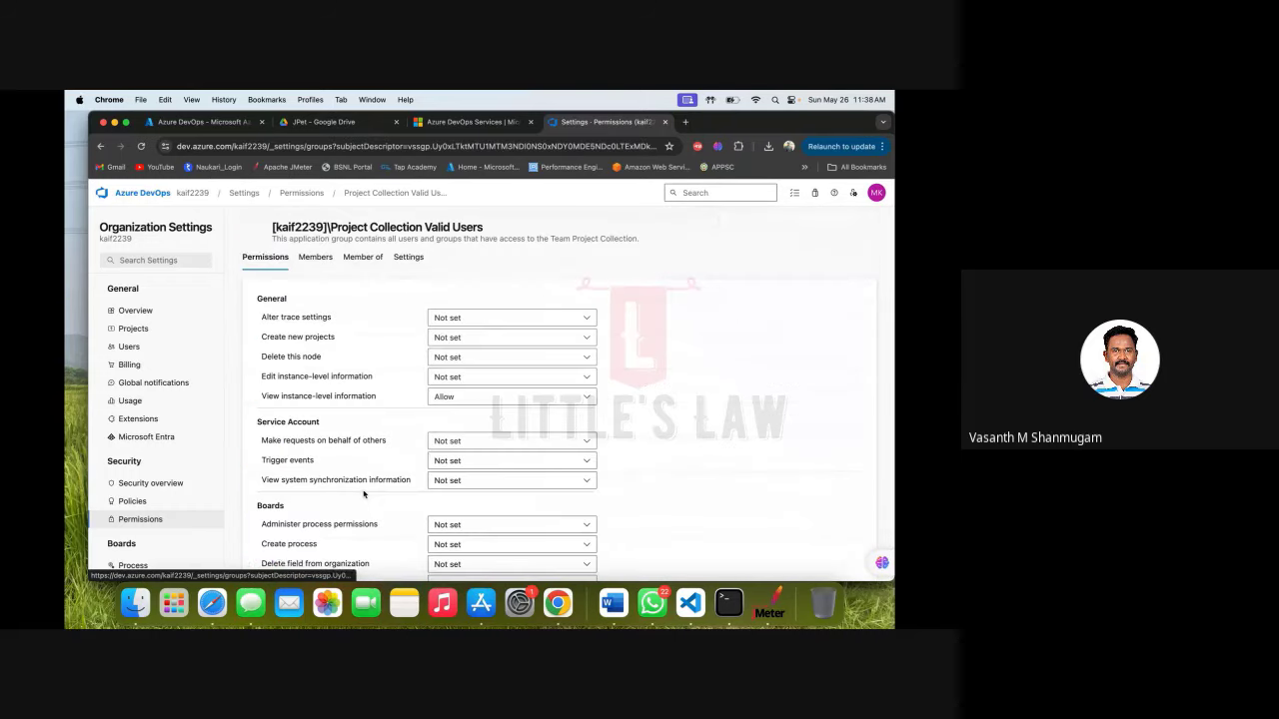
left_click(315, 257)
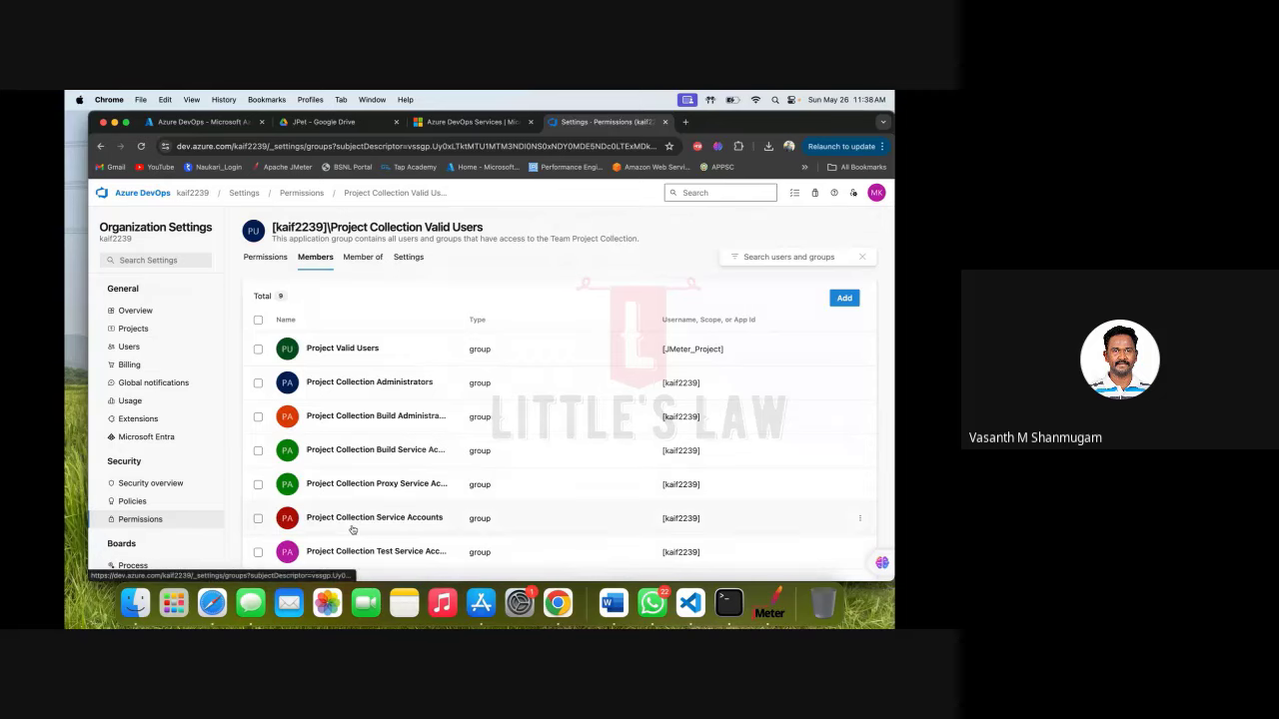
scroll(350, 529, "down", 2)
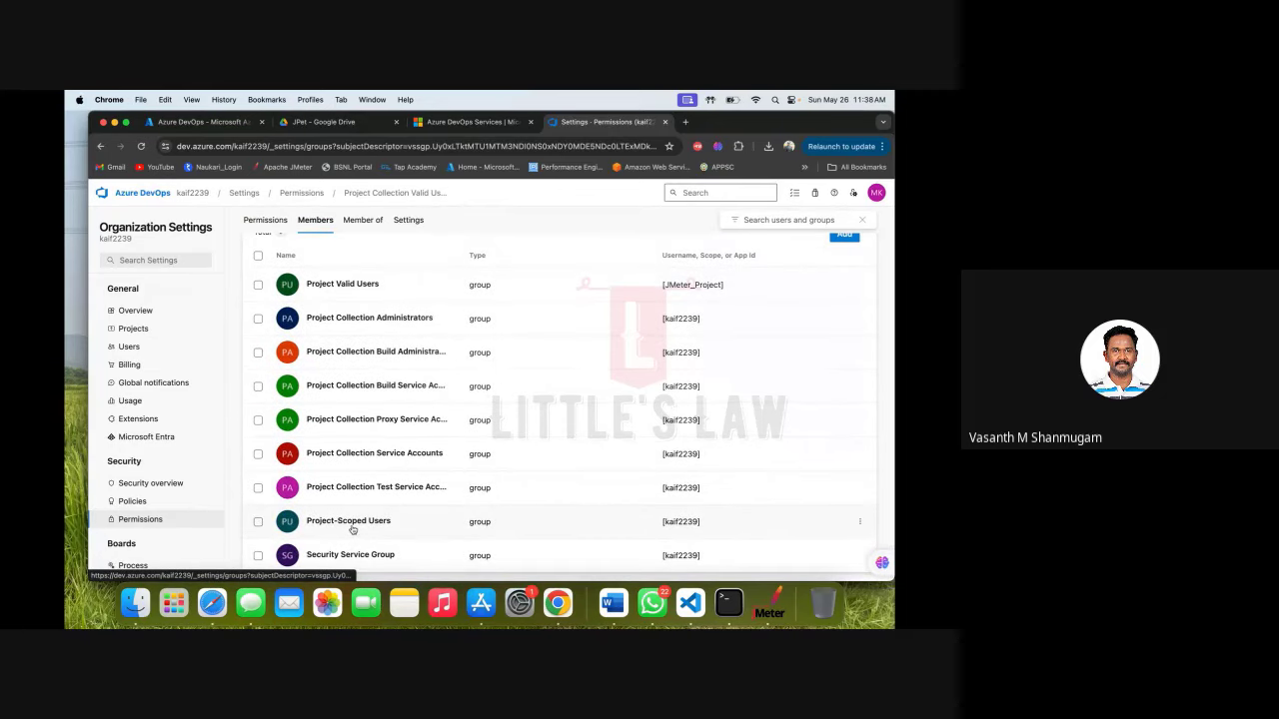
scroll(872, 374, "up", 2)
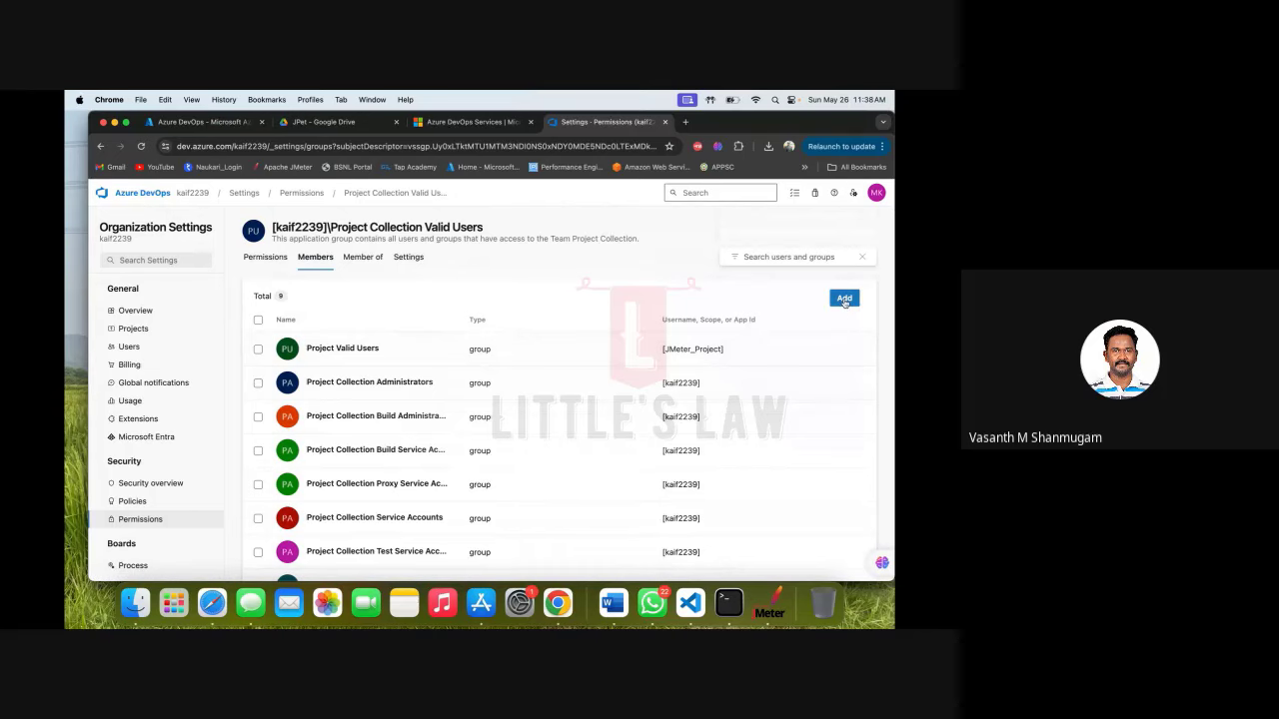
scroll(518, 442, "down", 2)
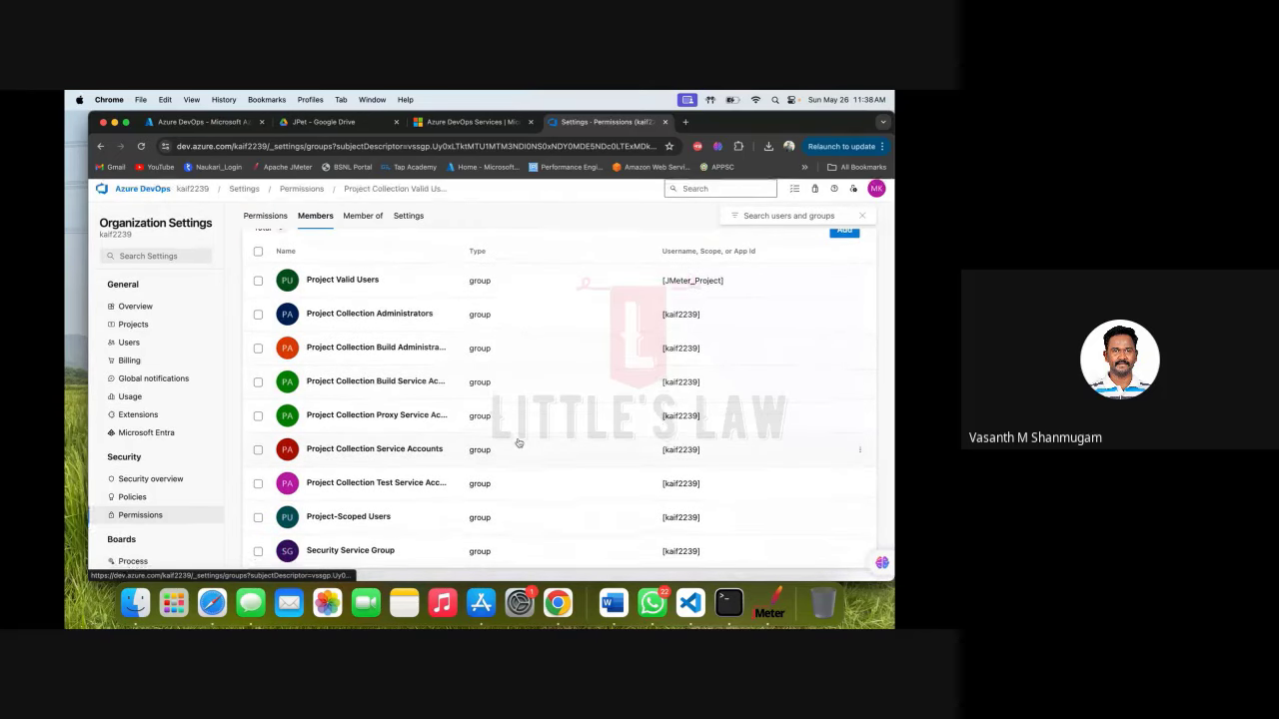
Try adding the user to Valid Users, then discard the invite since they're already a member.
left_click(841, 240)
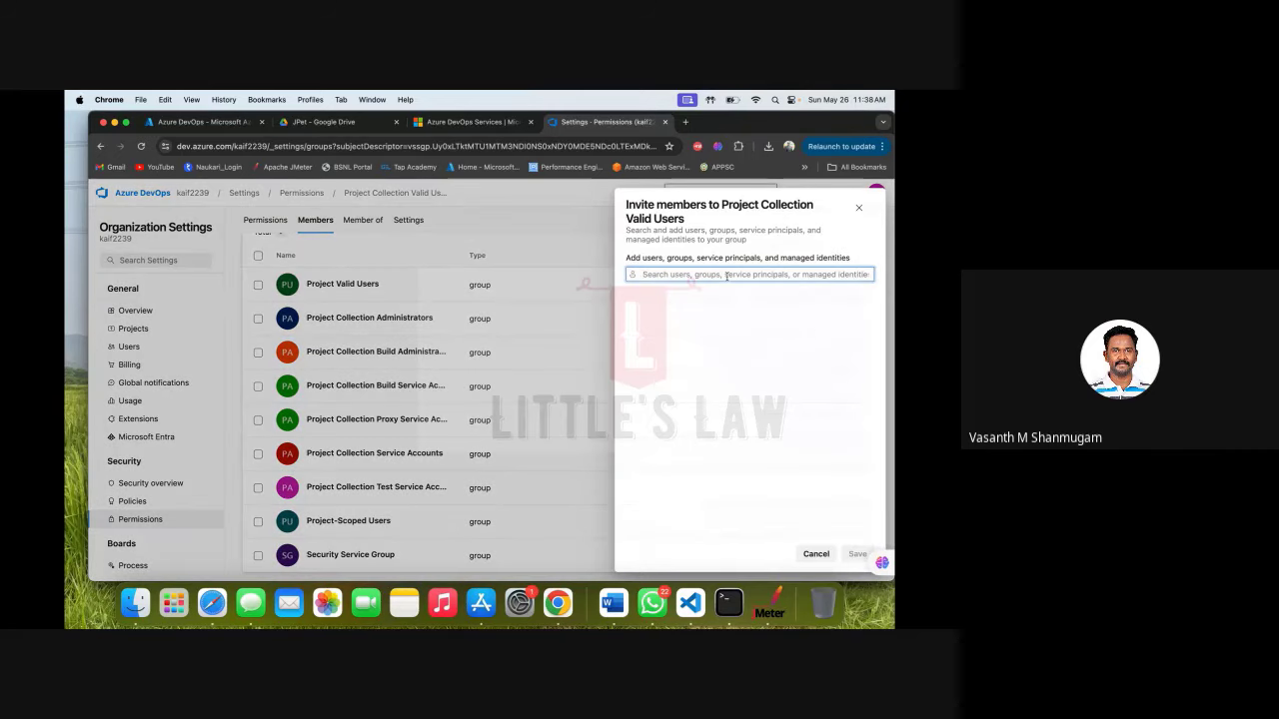
type("k")
left_click(690, 320)
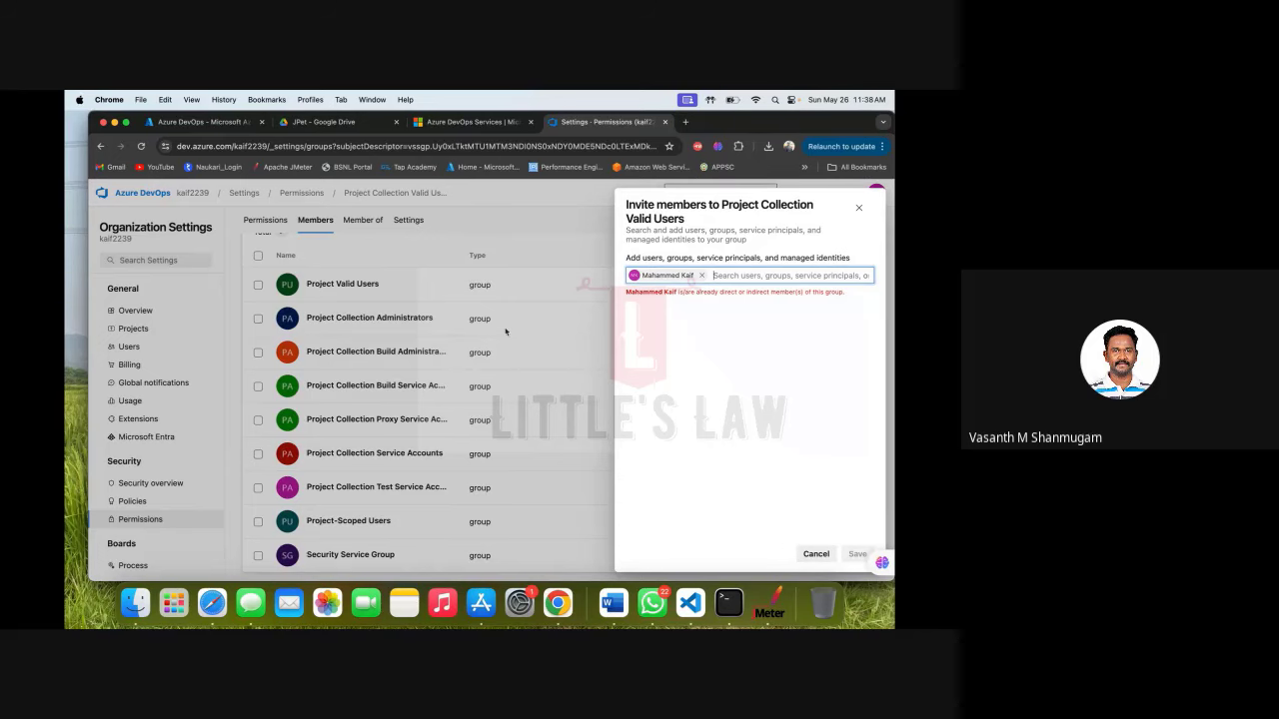
left_click(702, 274)
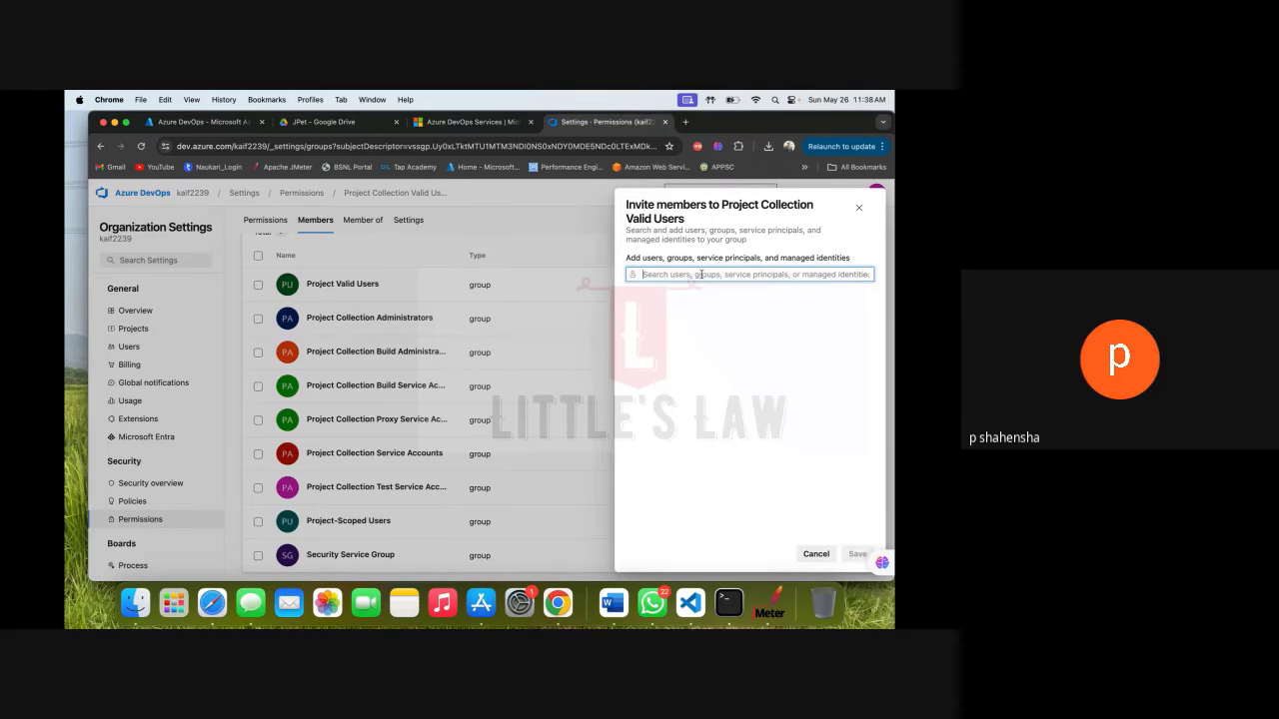
left_click(301, 192)
left_click(300, 191)
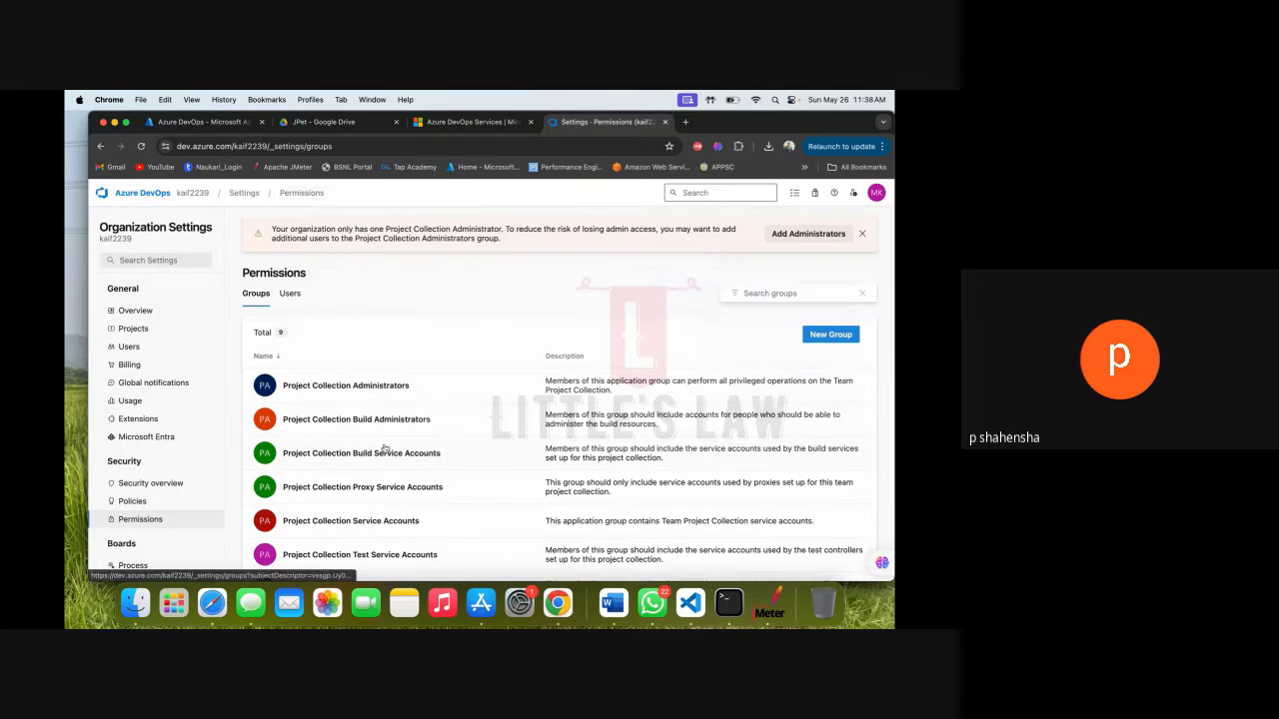
Add the user account as a member of the Project-Scoped Users group.
scroll(384, 448, "down", 2)
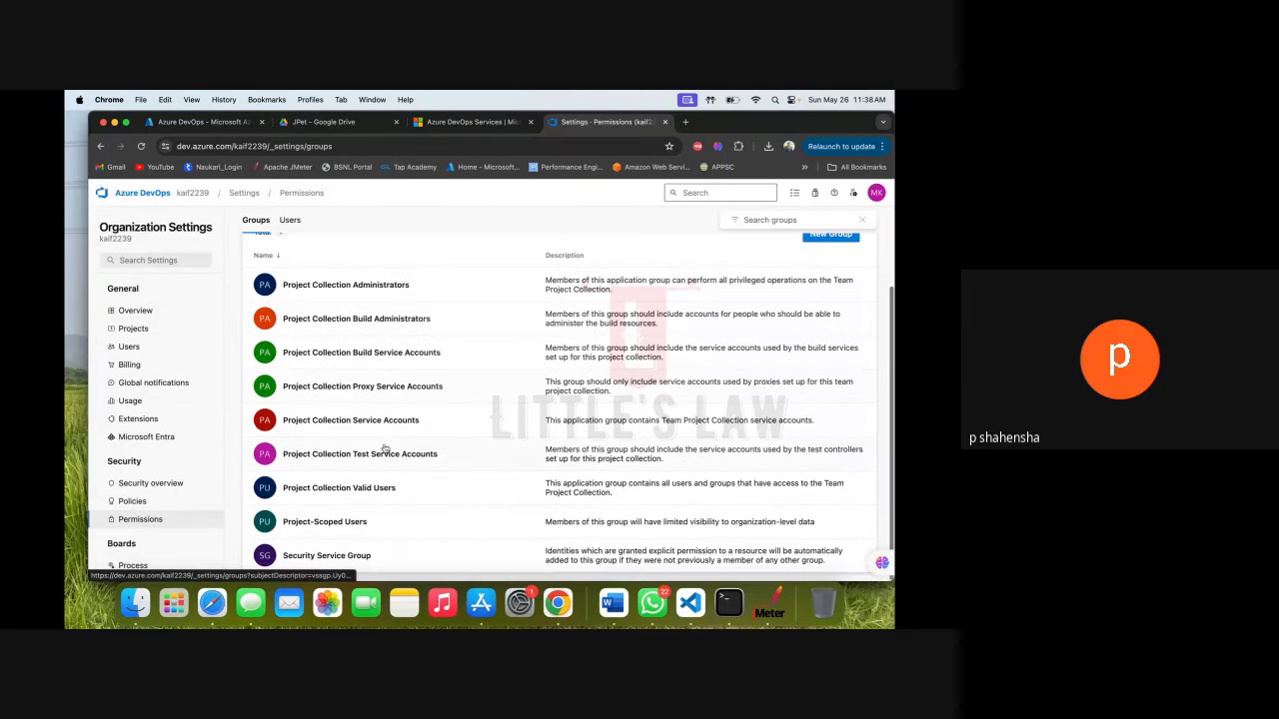
left_click(344, 523)
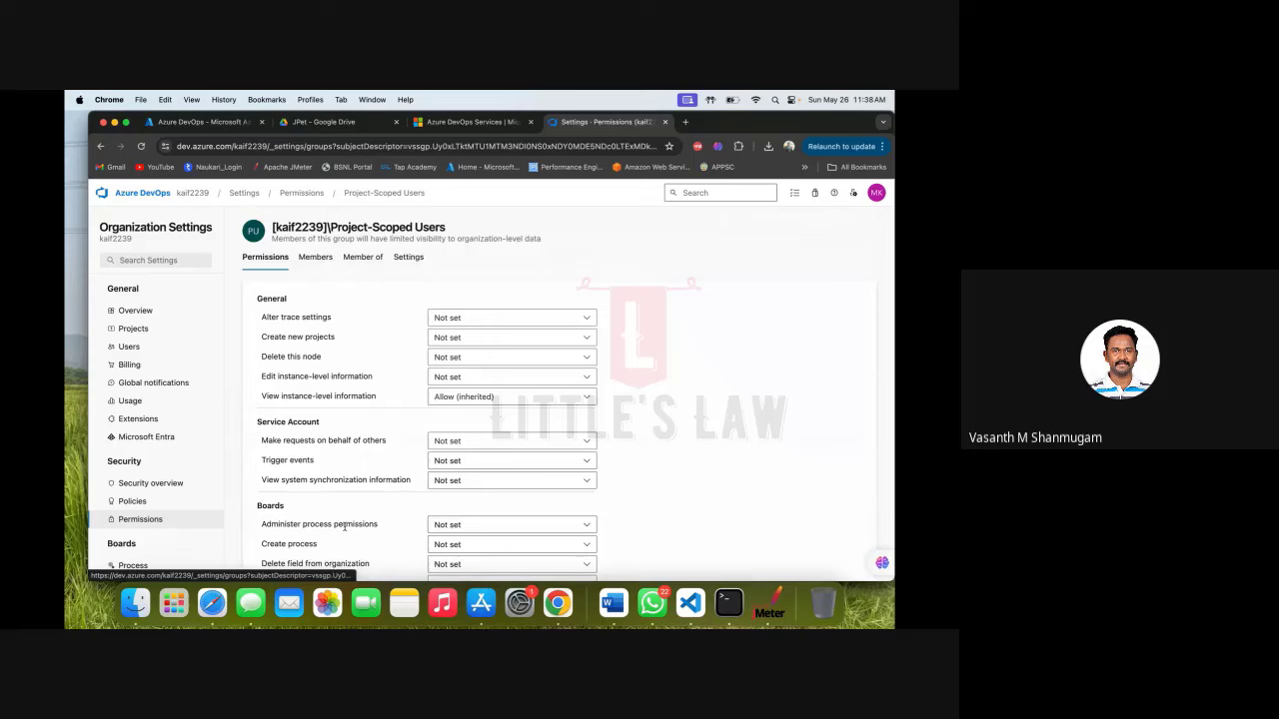
left_click(315, 256)
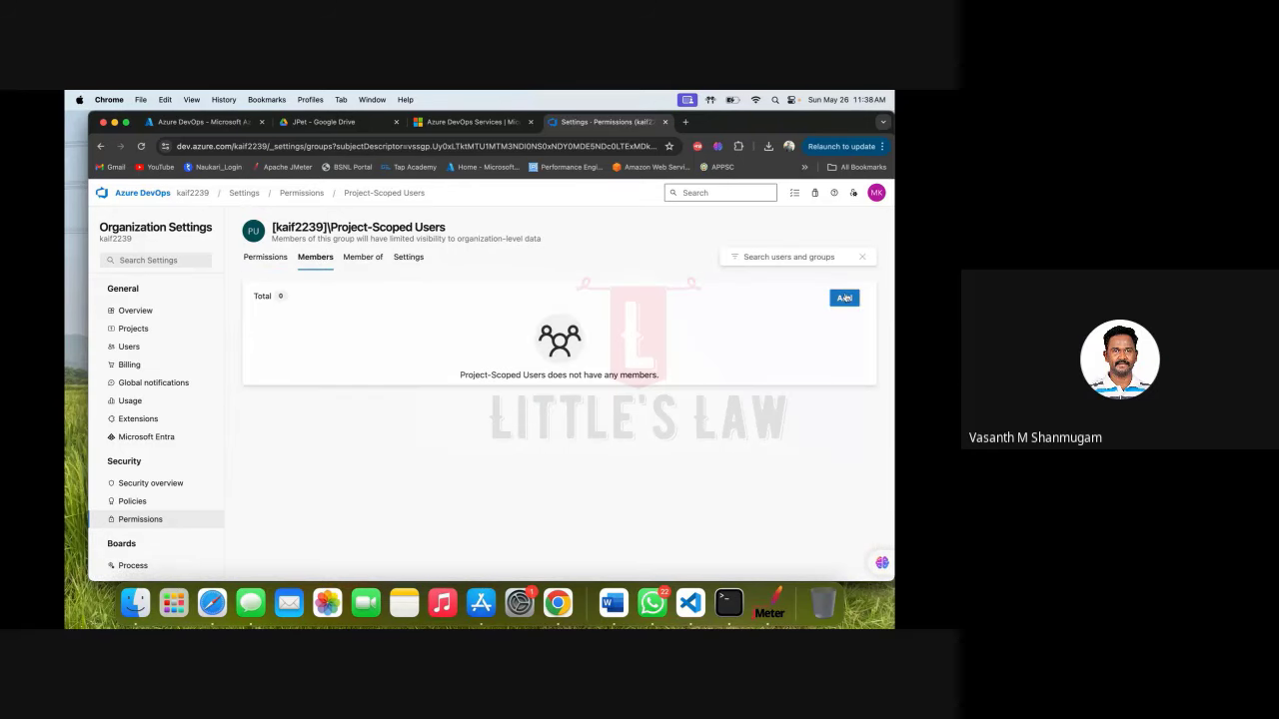
left_click(845, 298)
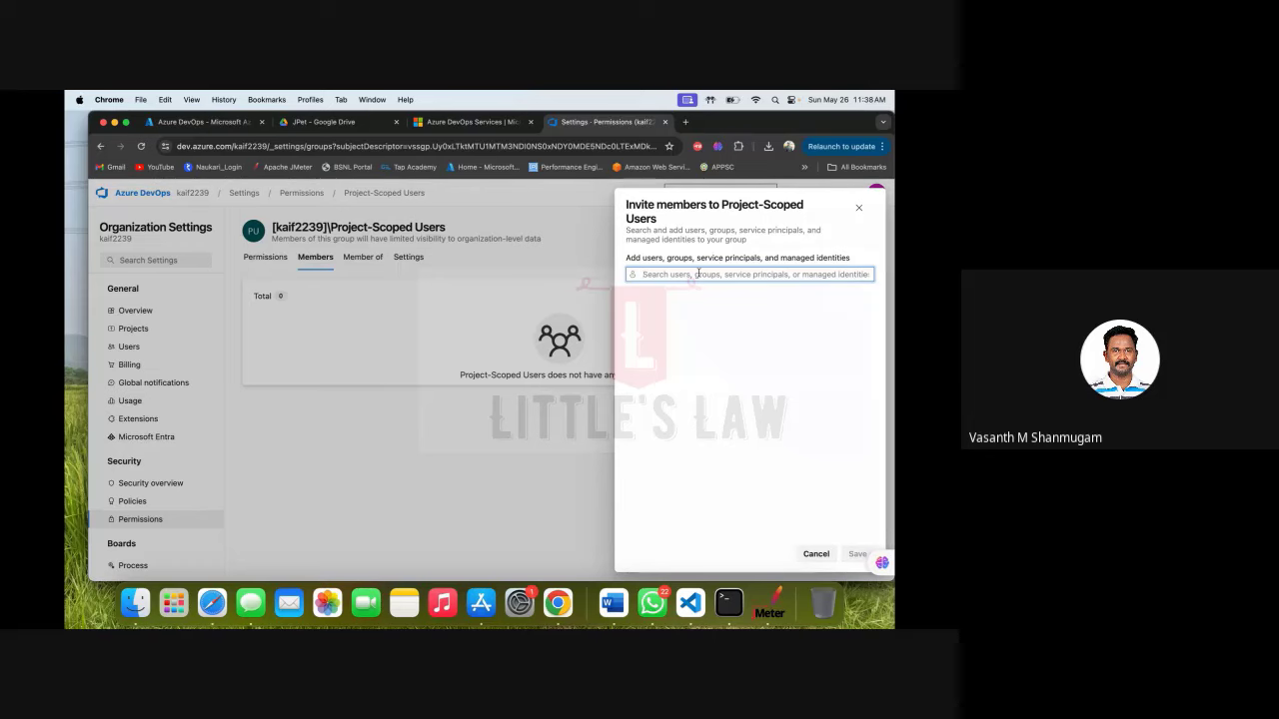
type("va")
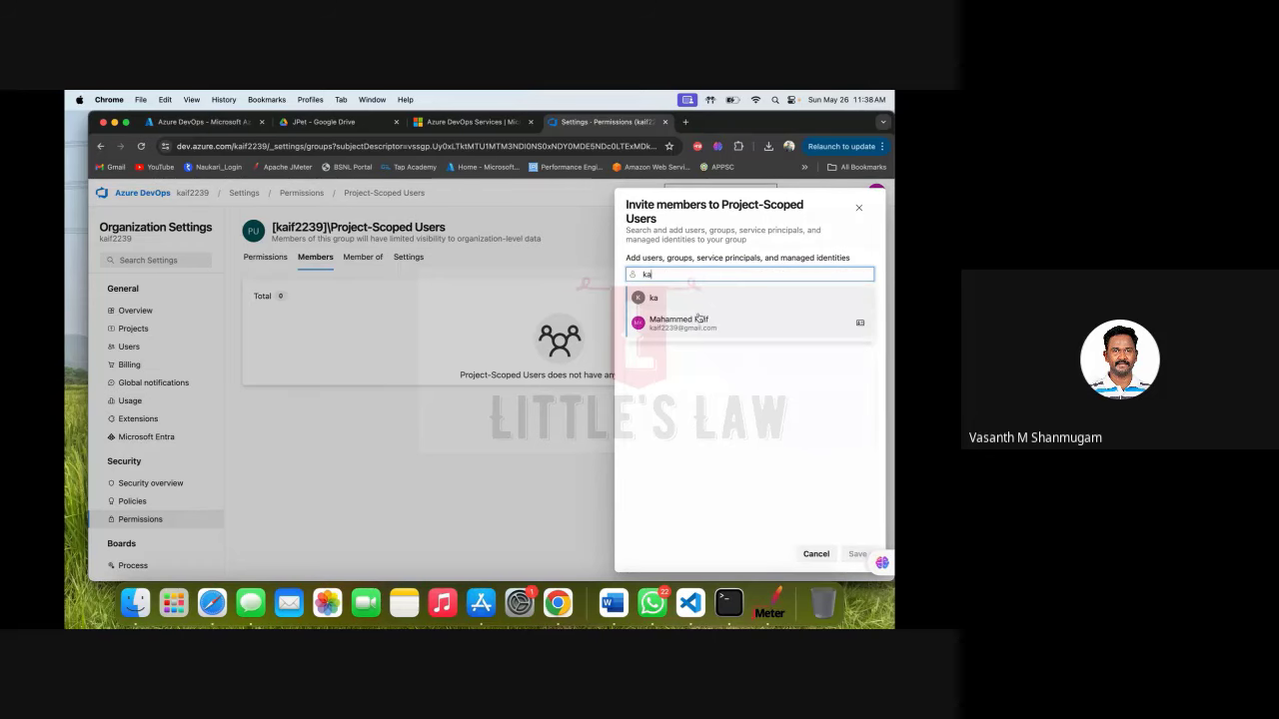
left_click(694, 320)
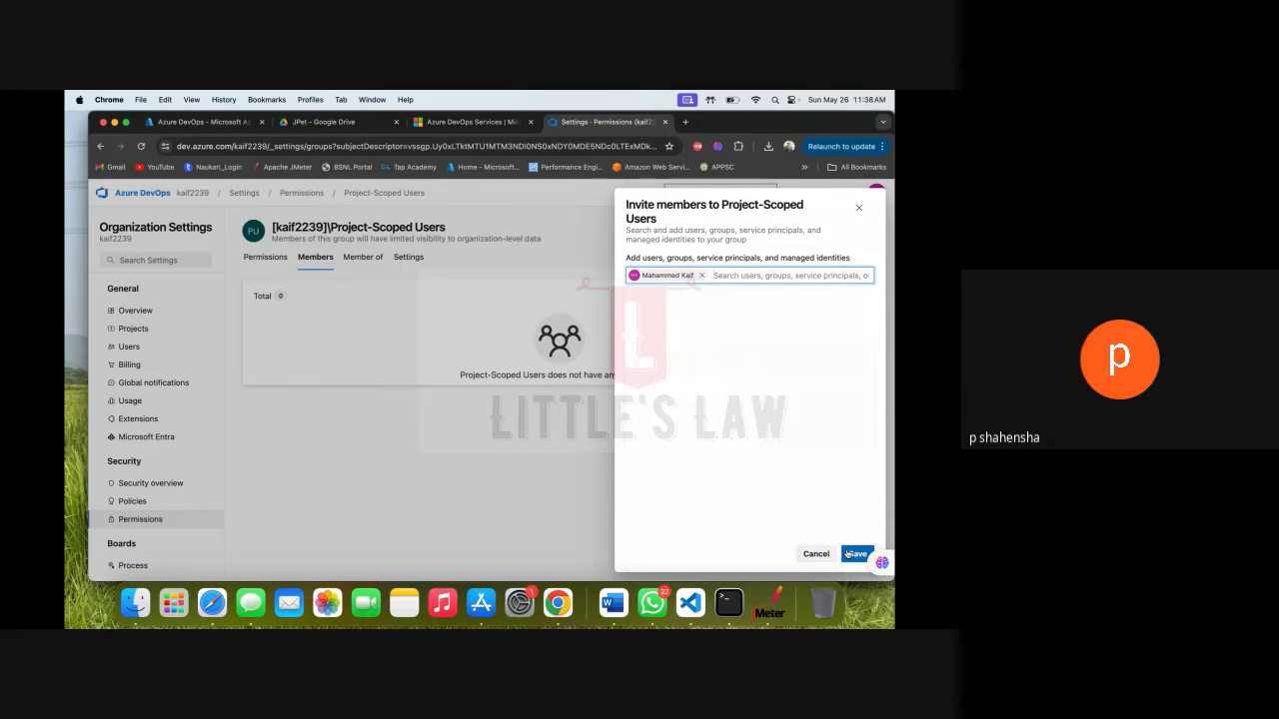
left_click(849, 553)
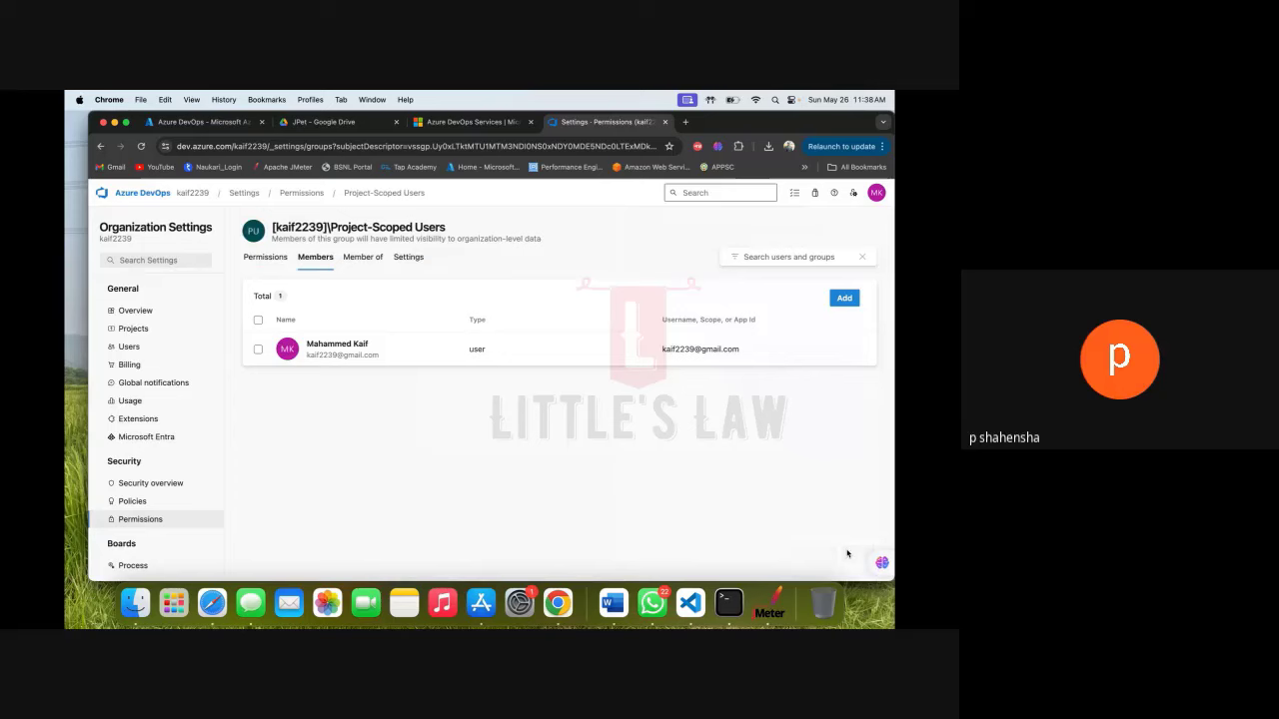
left_click(319, 194)
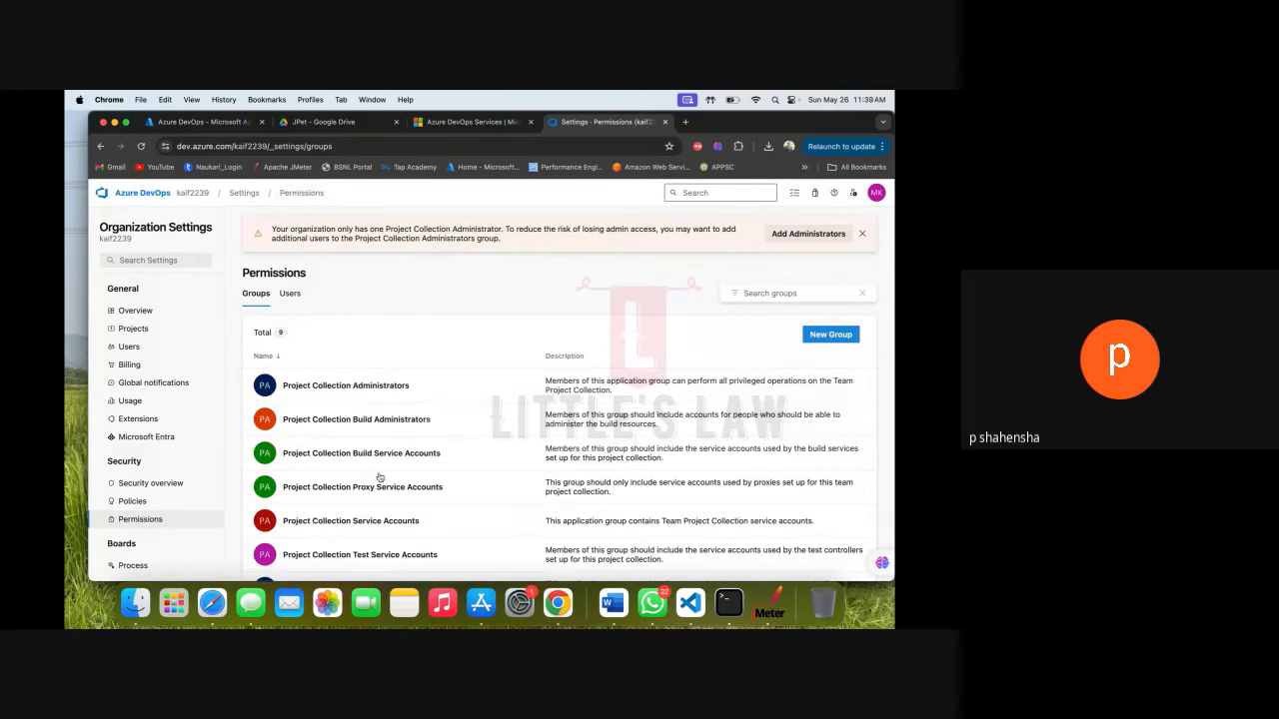
Review the two build-service members of the Security Service Group.
scroll(379, 477, "down", 2)
scroll(380, 477, "down", 2)
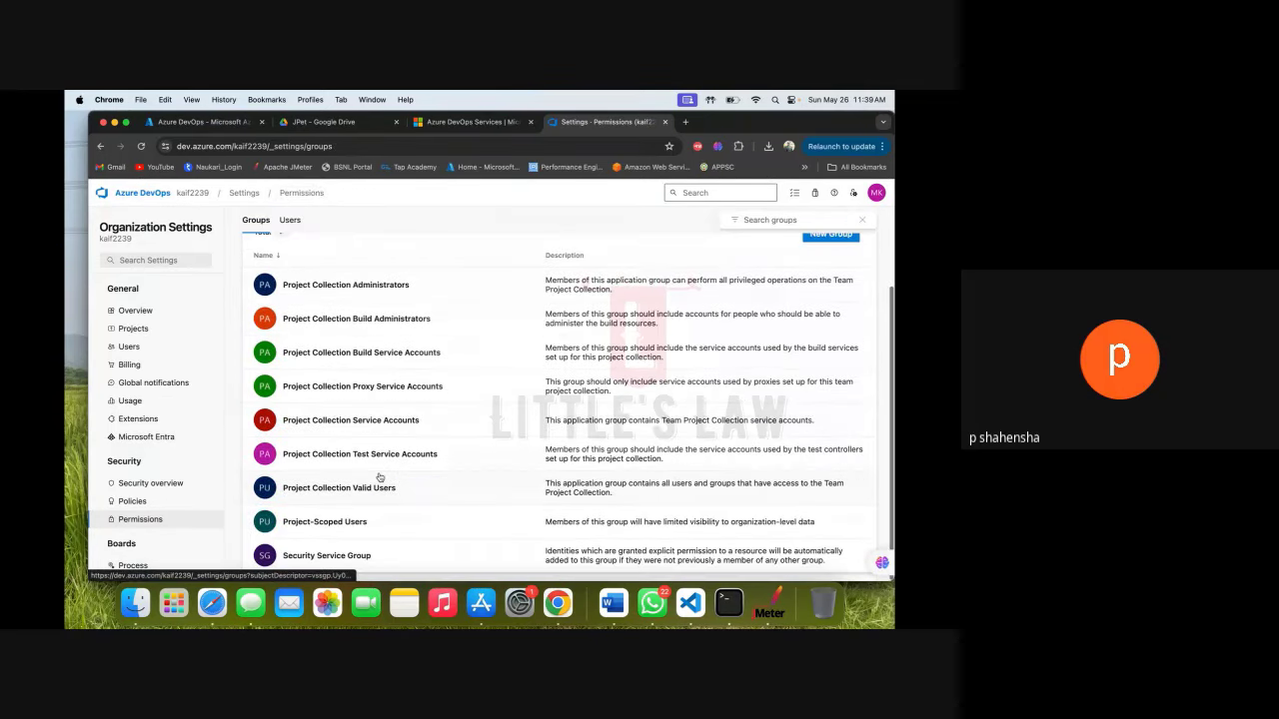
left_click(324, 559)
left_click(309, 260)
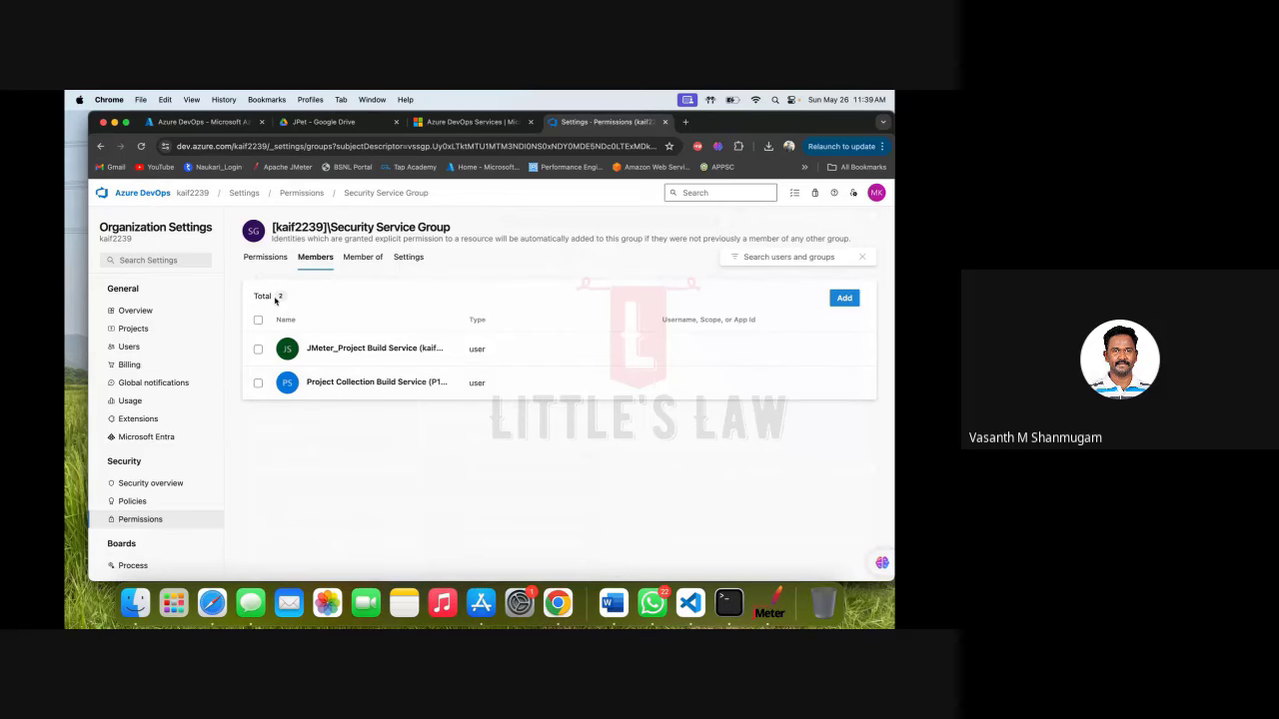
Start a new pipeline from JMeter_Project's Pipelines page.
left_click(141, 193)
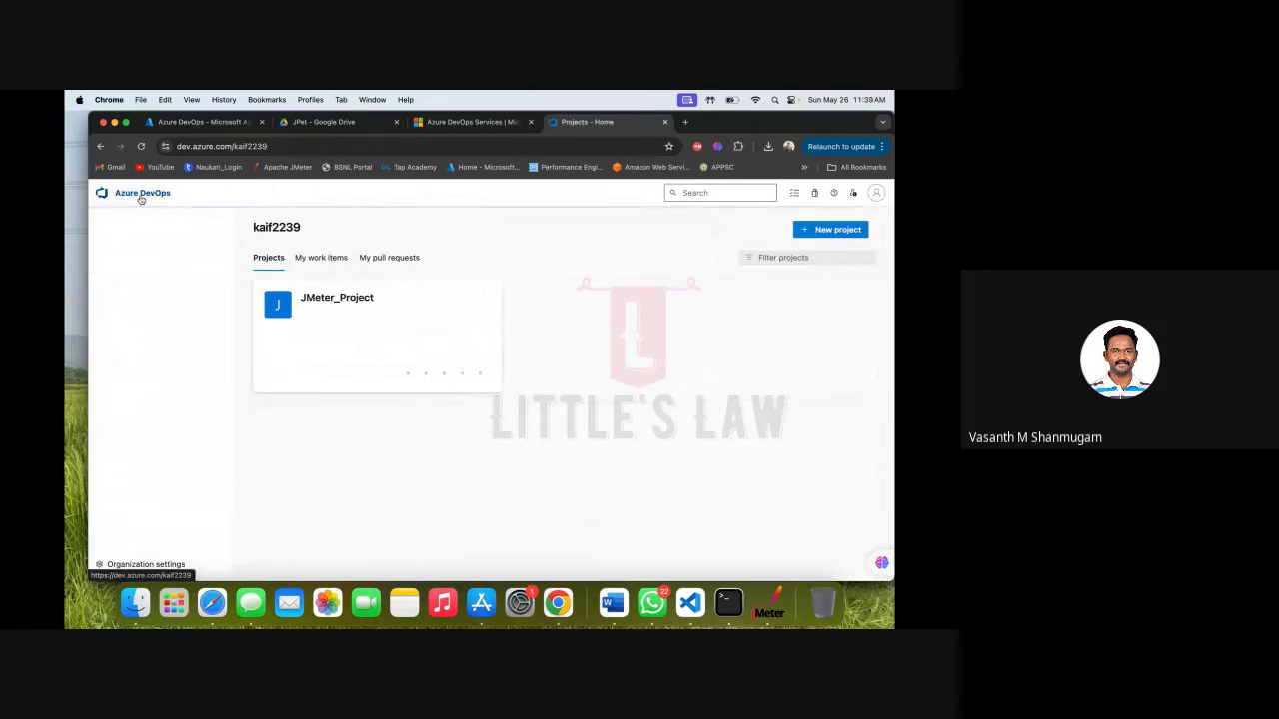
left_click(347, 298)
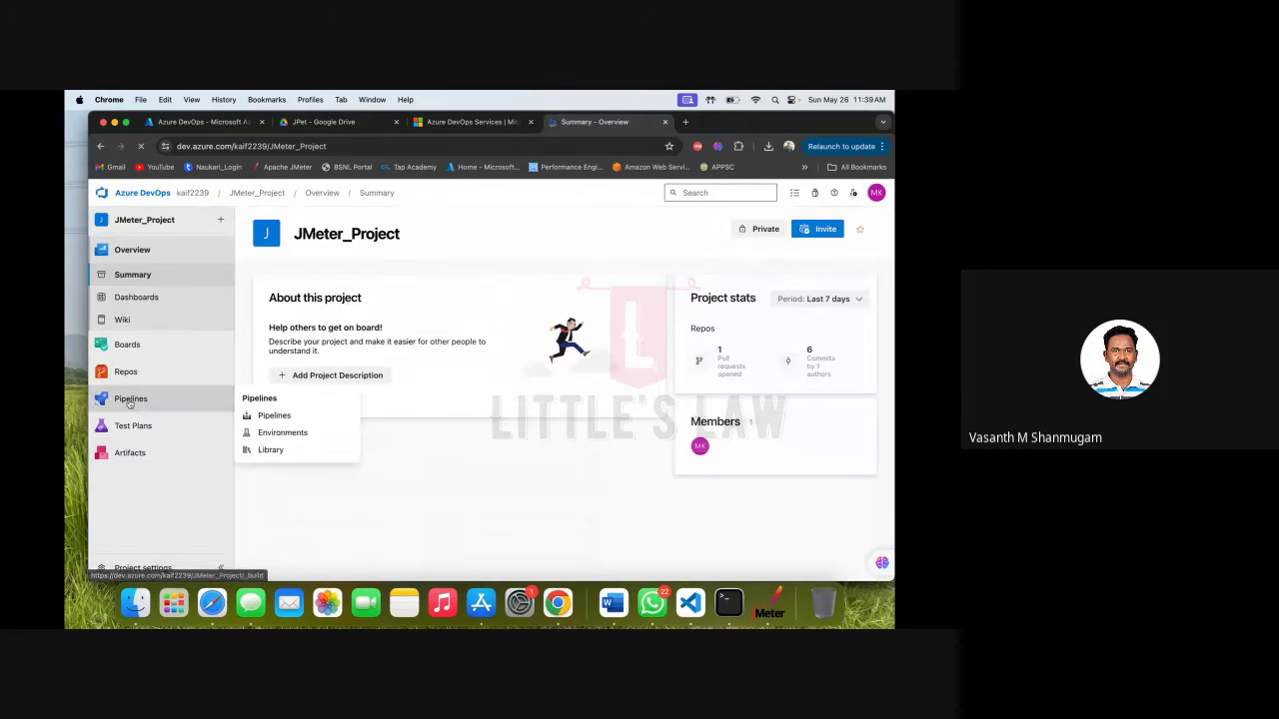
left_click(130, 399)
left_click(143, 331)
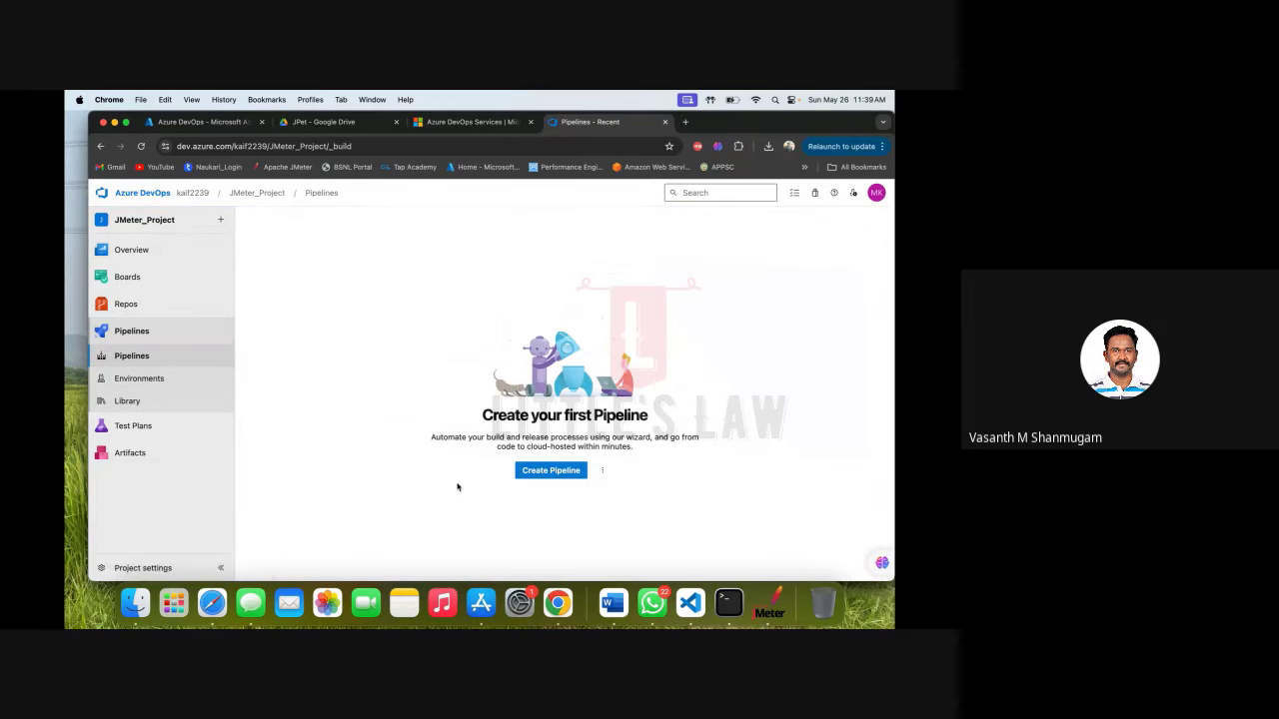
left_click(559, 471)
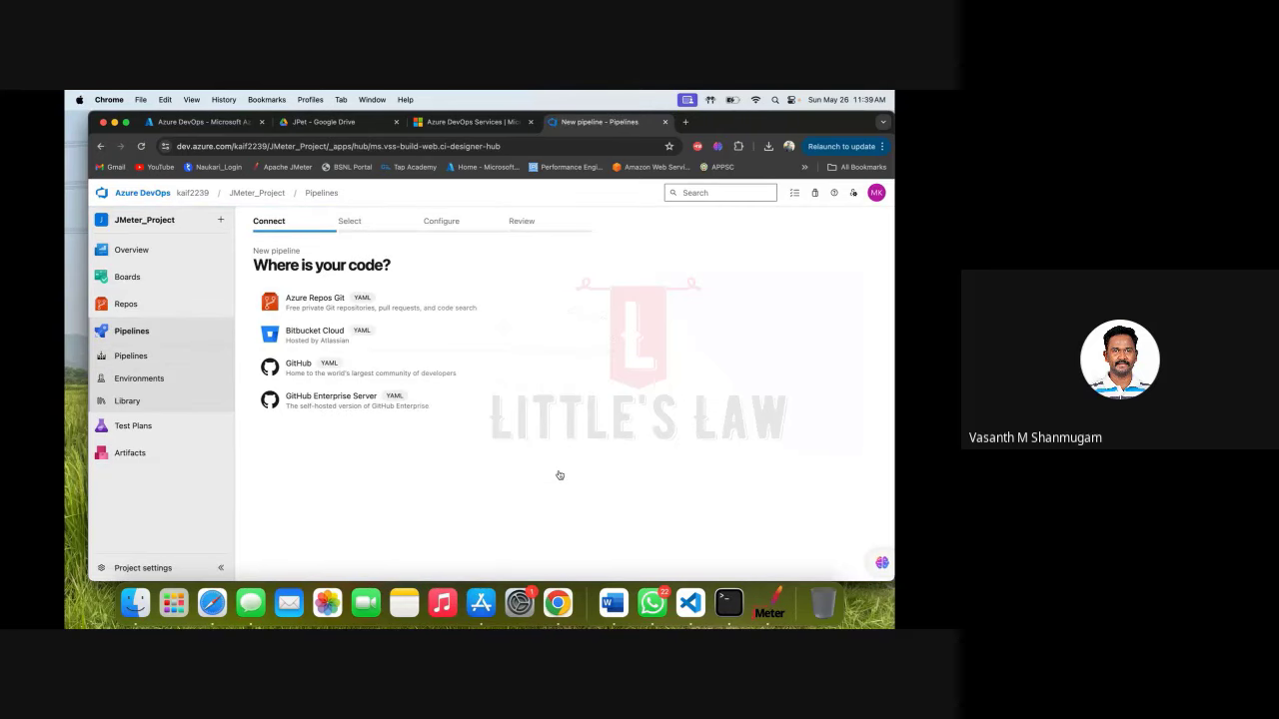
Choose Azure Repos Git with the JMeter_Project repository and browse the full template list.
left_click(364, 313)
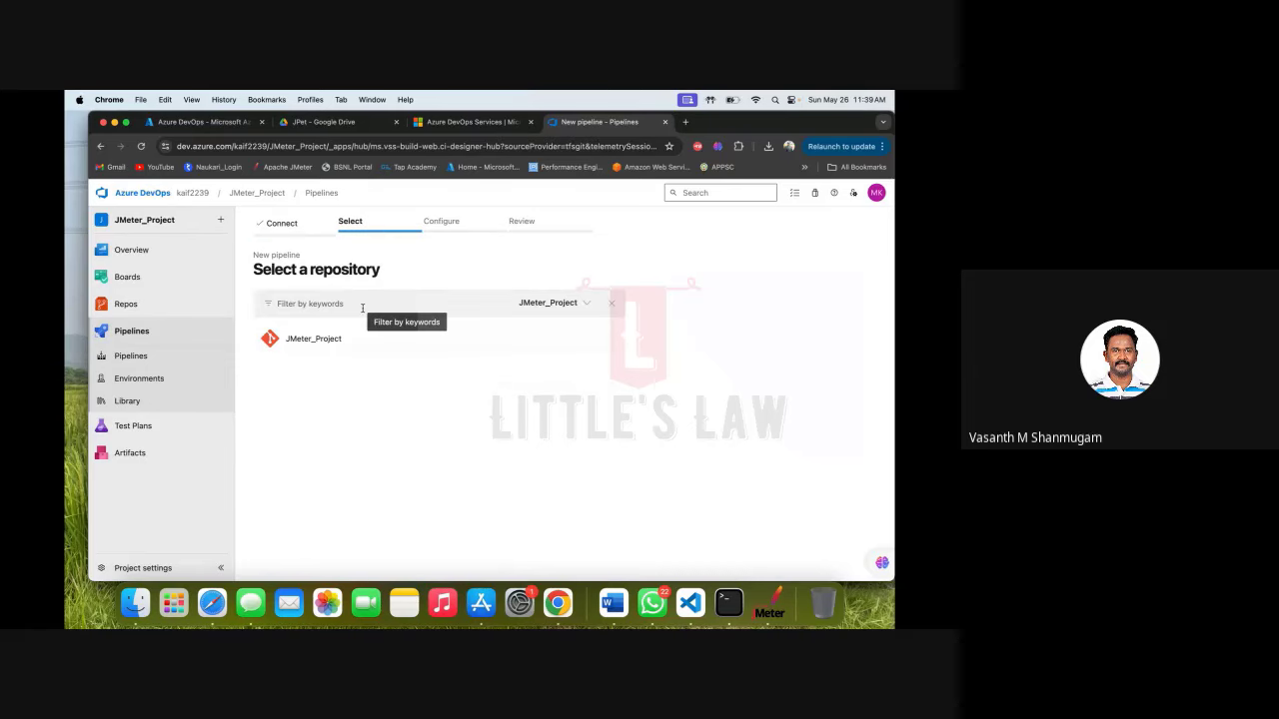
left_click(343, 340)
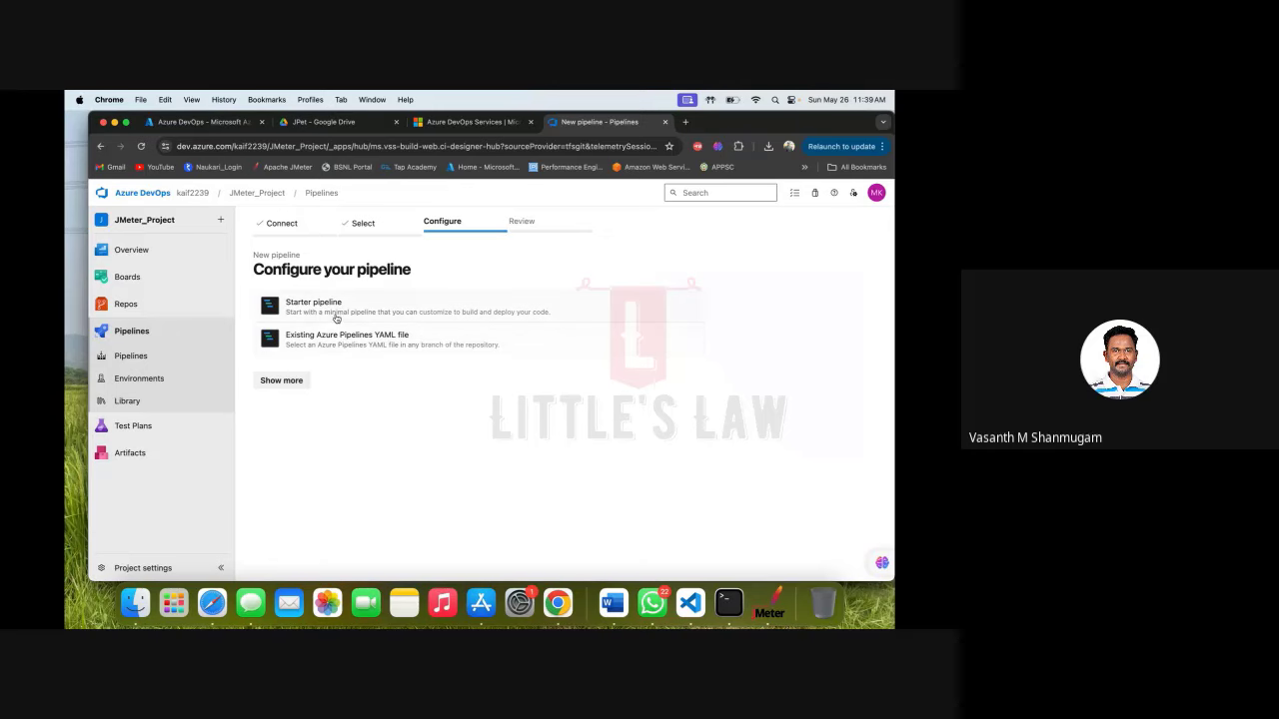
left_click(282, 381)
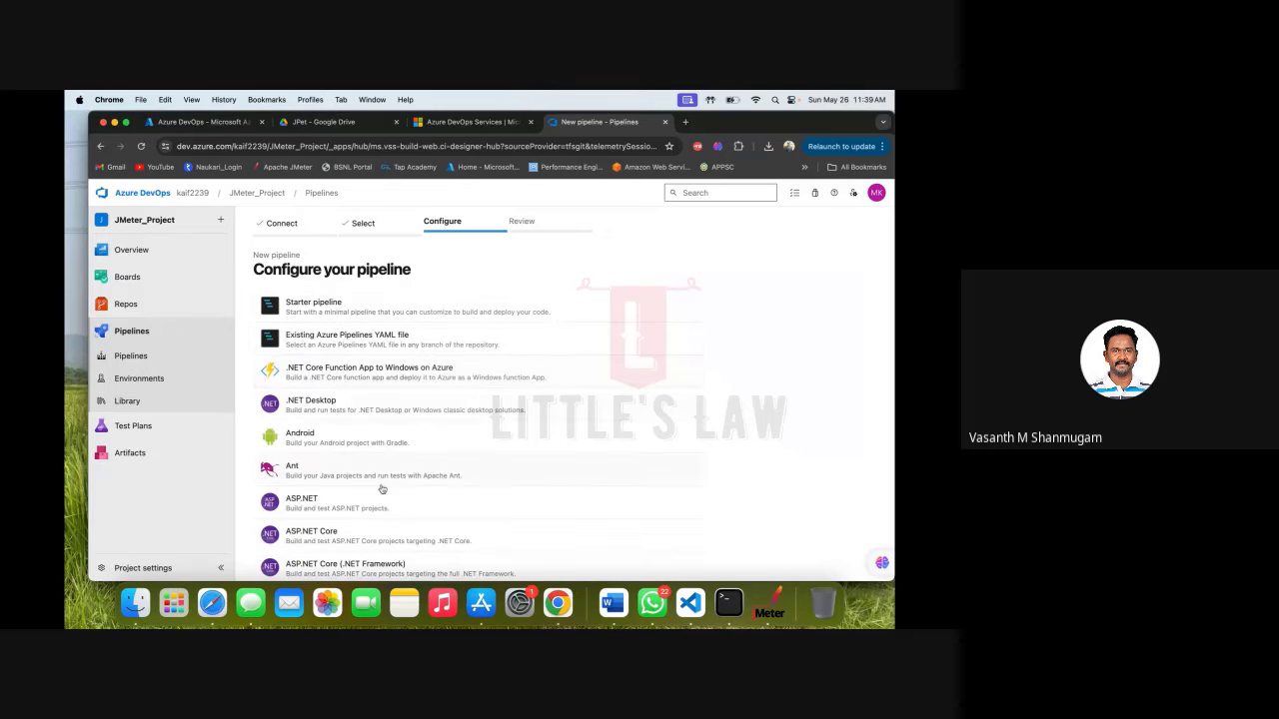
scroll(382, 490, "down", 5)
scroll(381, 490, "down", 12)
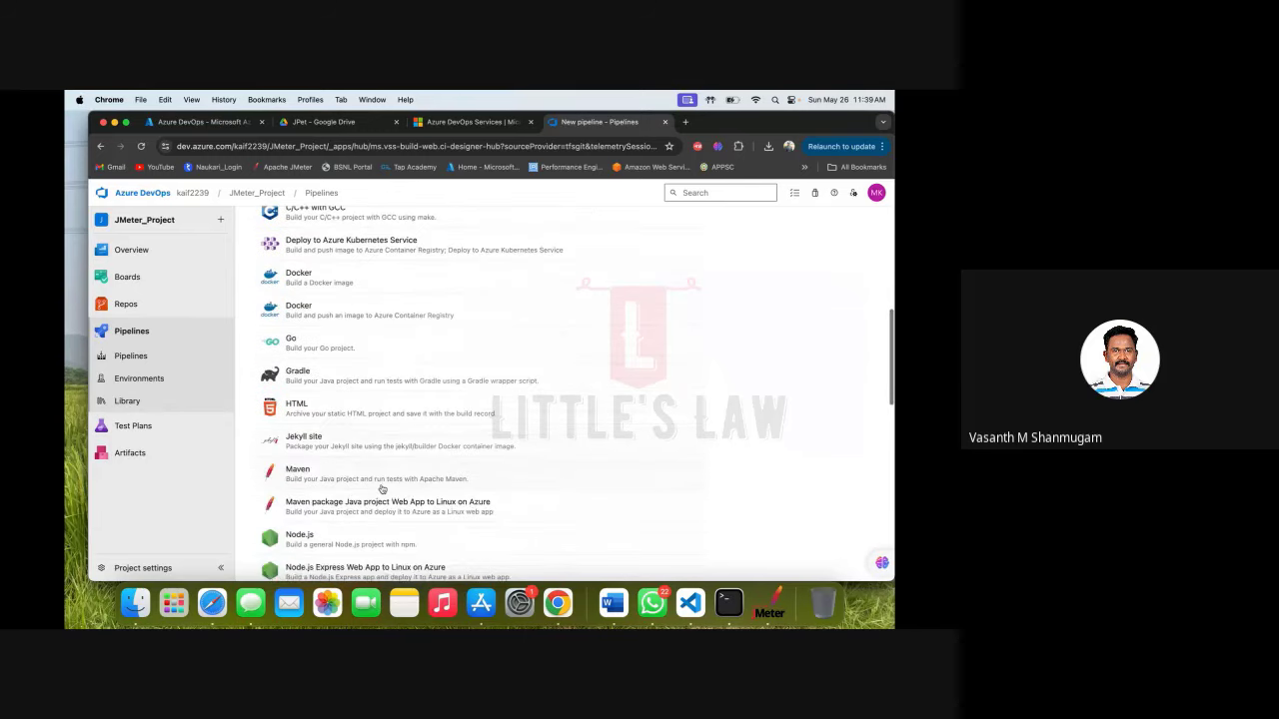
scroll(382, 490, "down", 13)
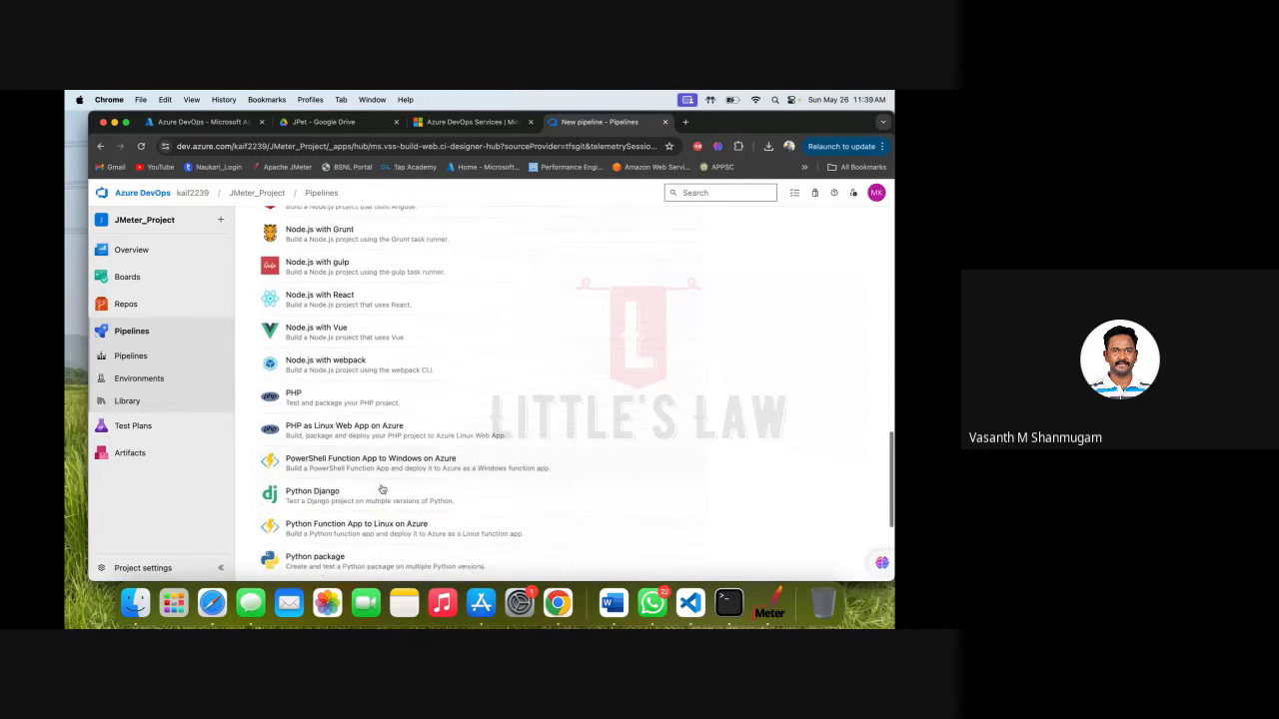
scroll(382, 490, "down", 2)
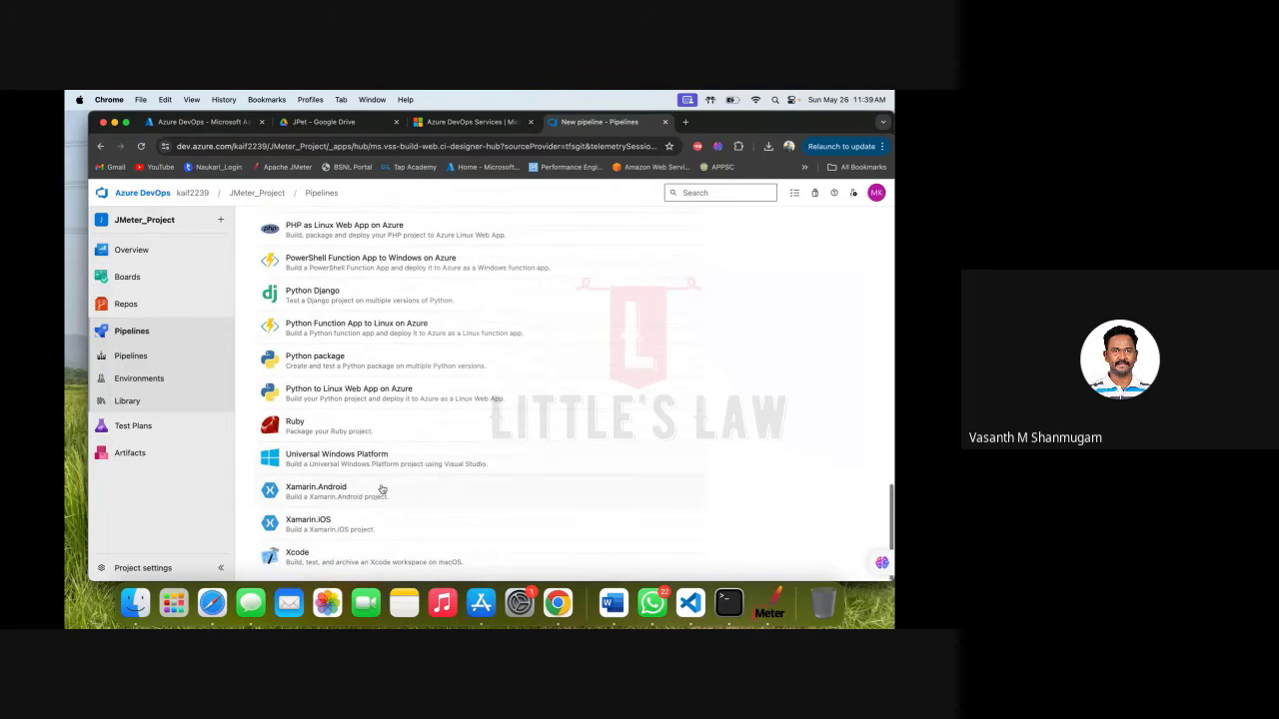
scroll(382, 490, "up", 15)
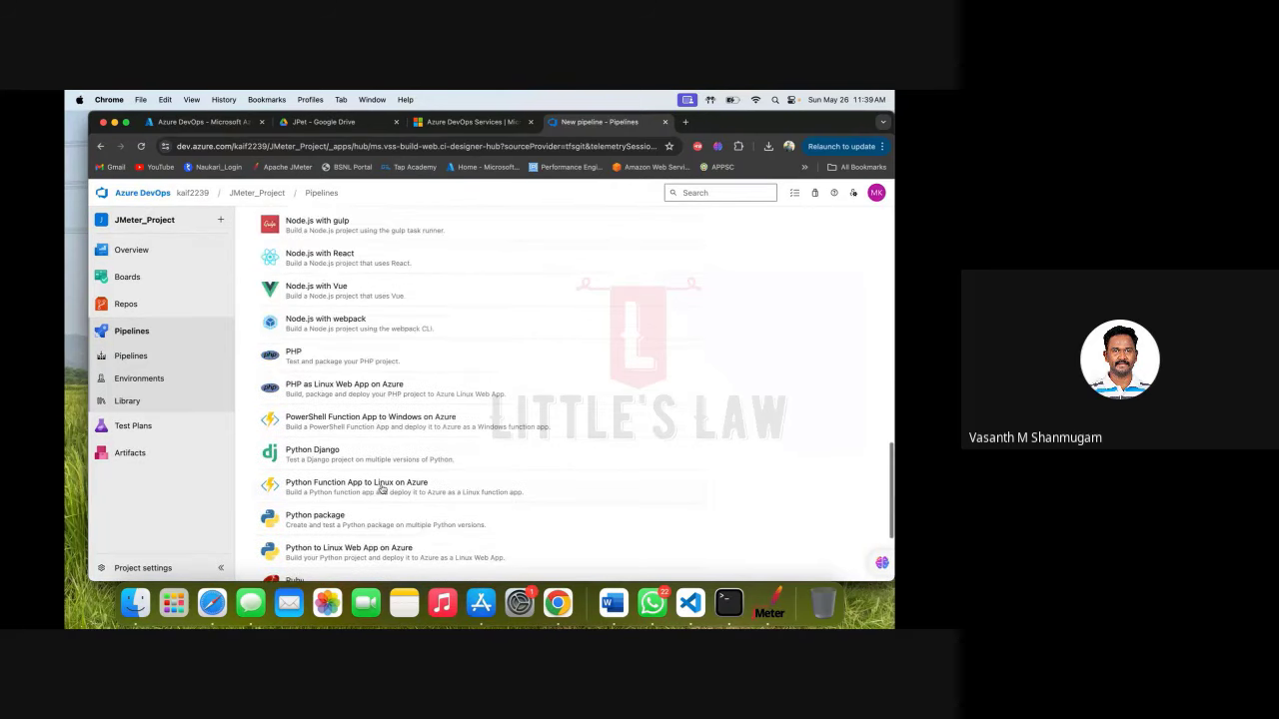
scroll(381, 490, "up", 15)
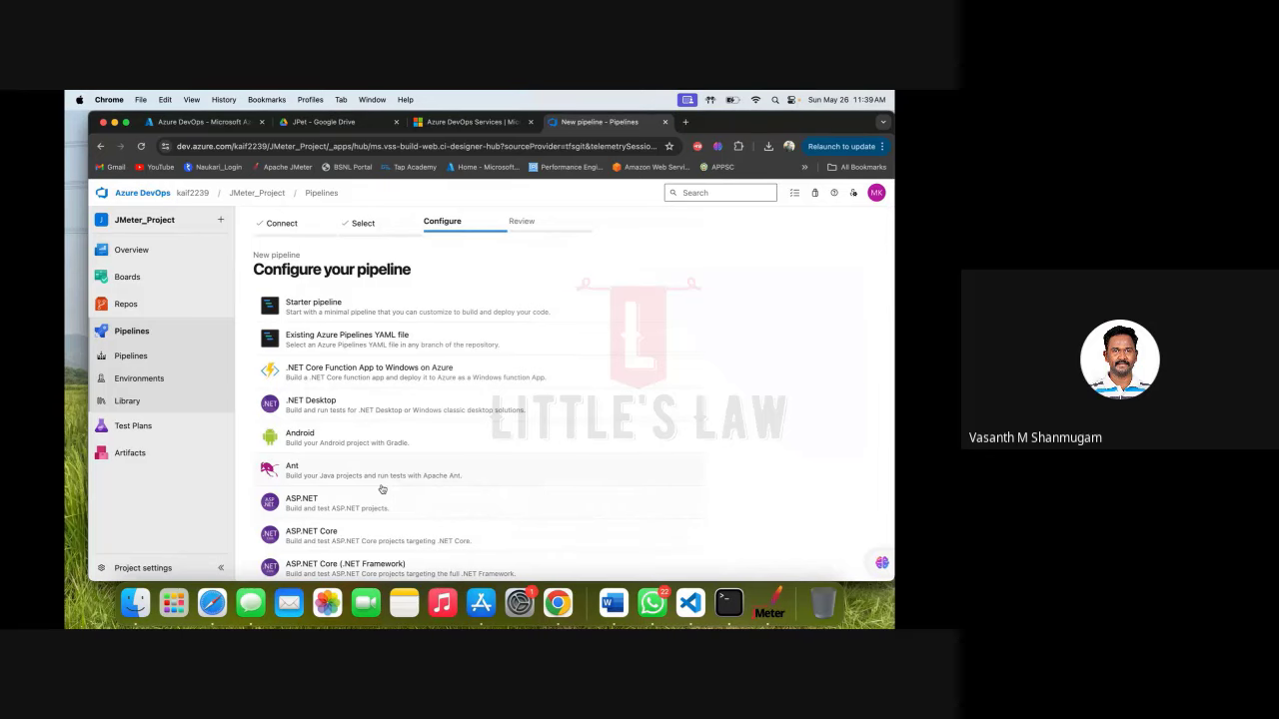
Commit and run the Starter pipeline YAML as run #20240526.1.
left_click(341, 310)
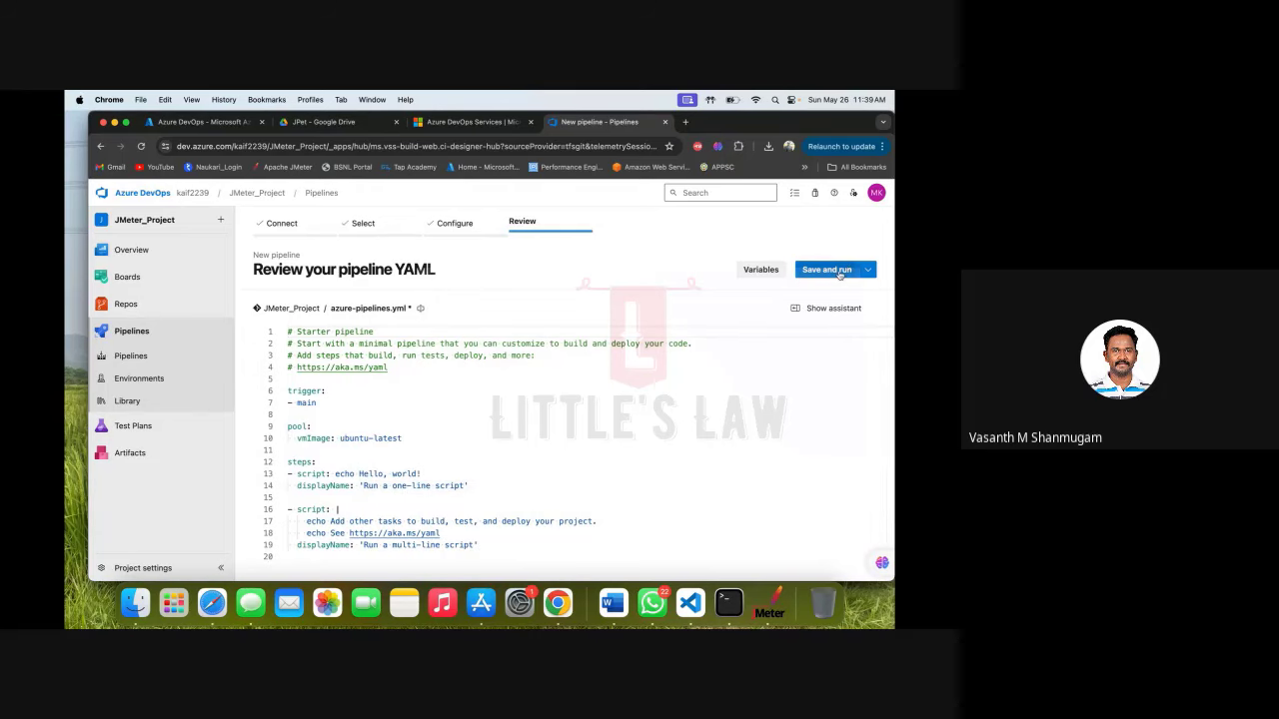
left_click(838, 272)
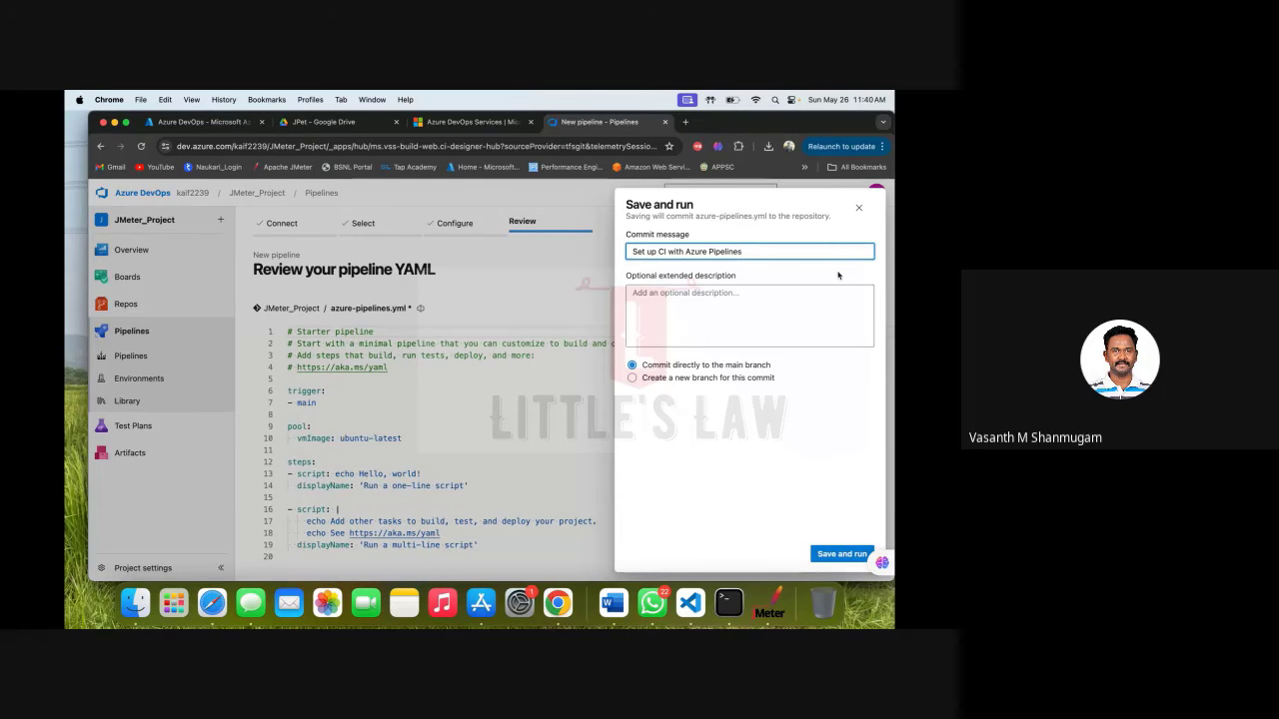
left_click(839, 554)
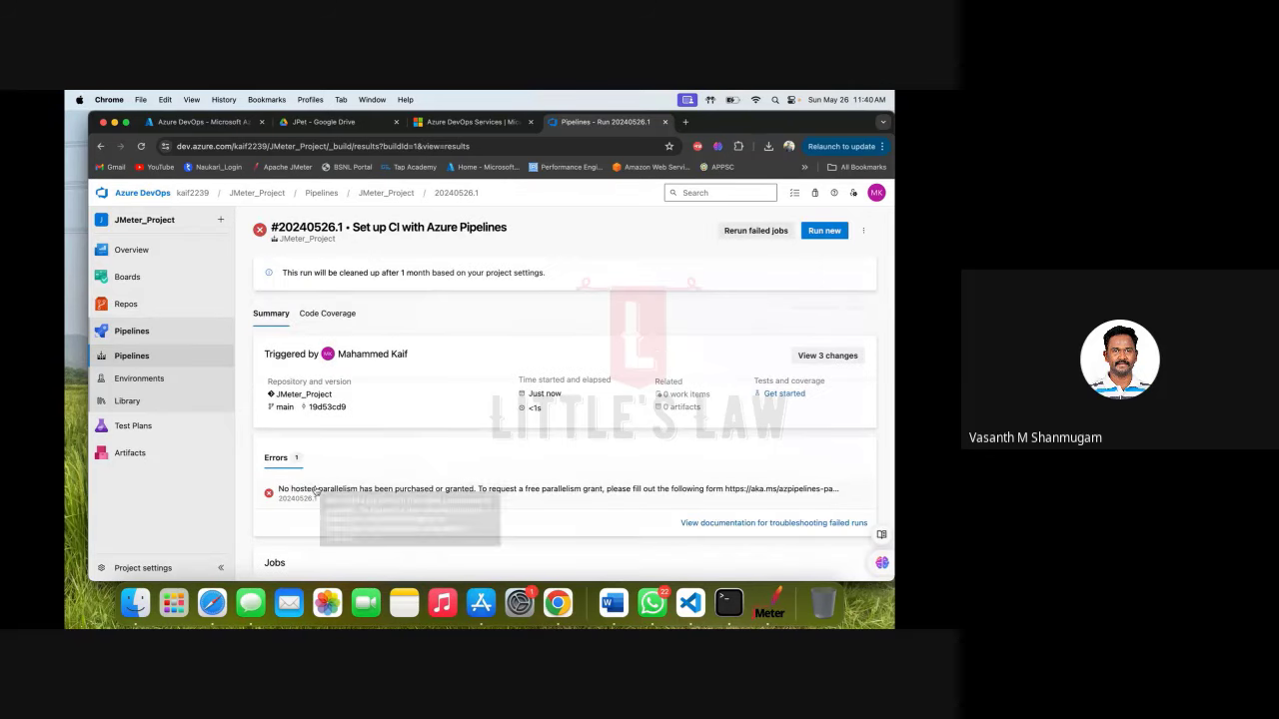
Open the failed Job log and select the no-hosted-parallelism error line.
scroll(316, 492, "down", 2)
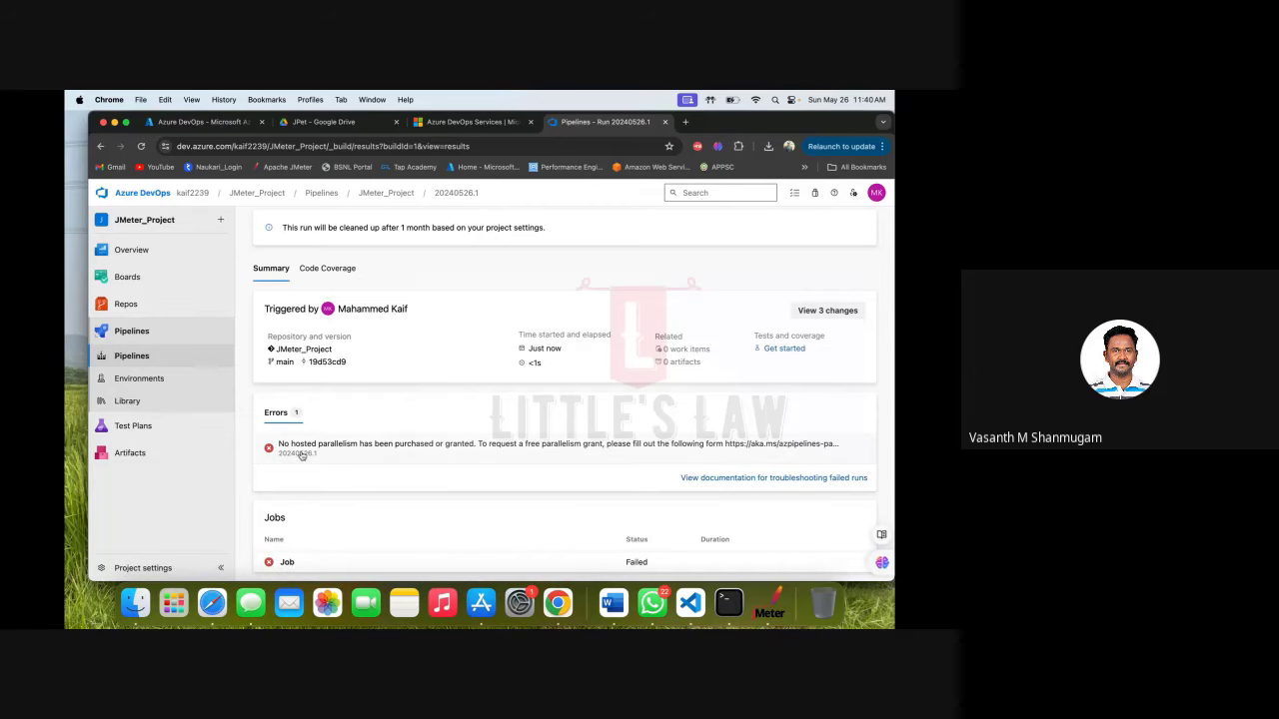
left_click(719, 450)
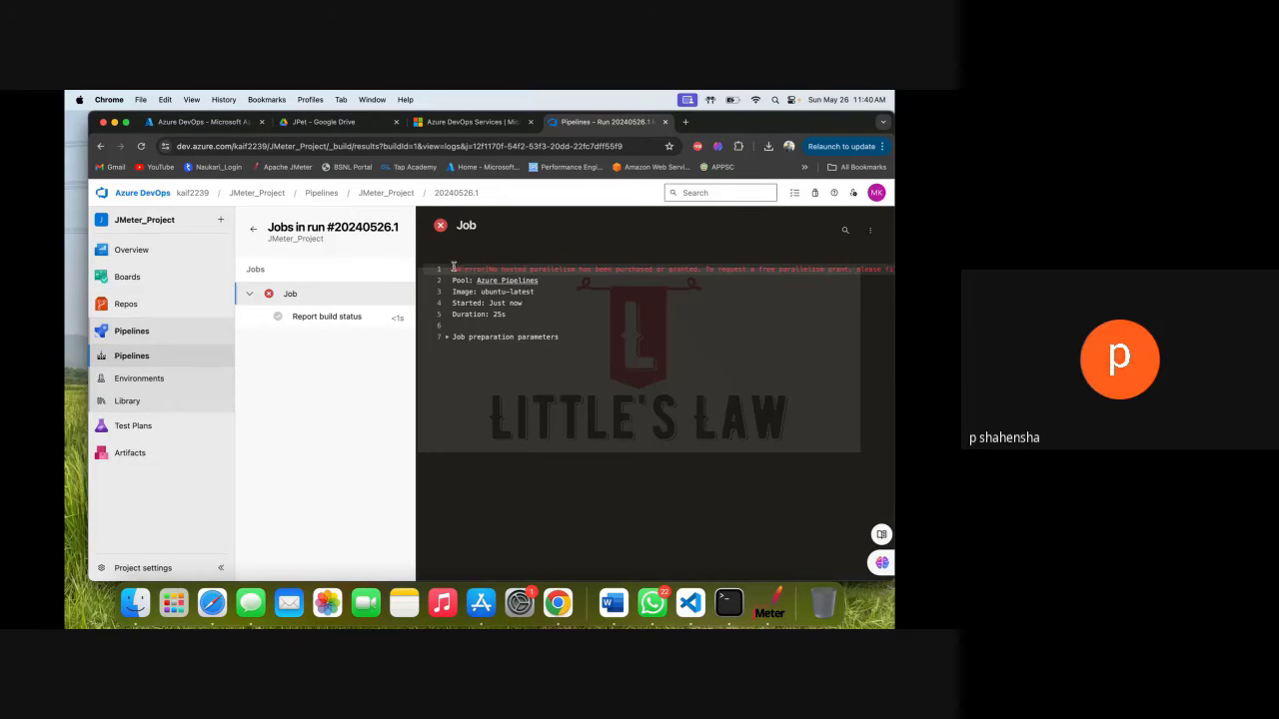
left_click_drag(452, 269, 869, 268)
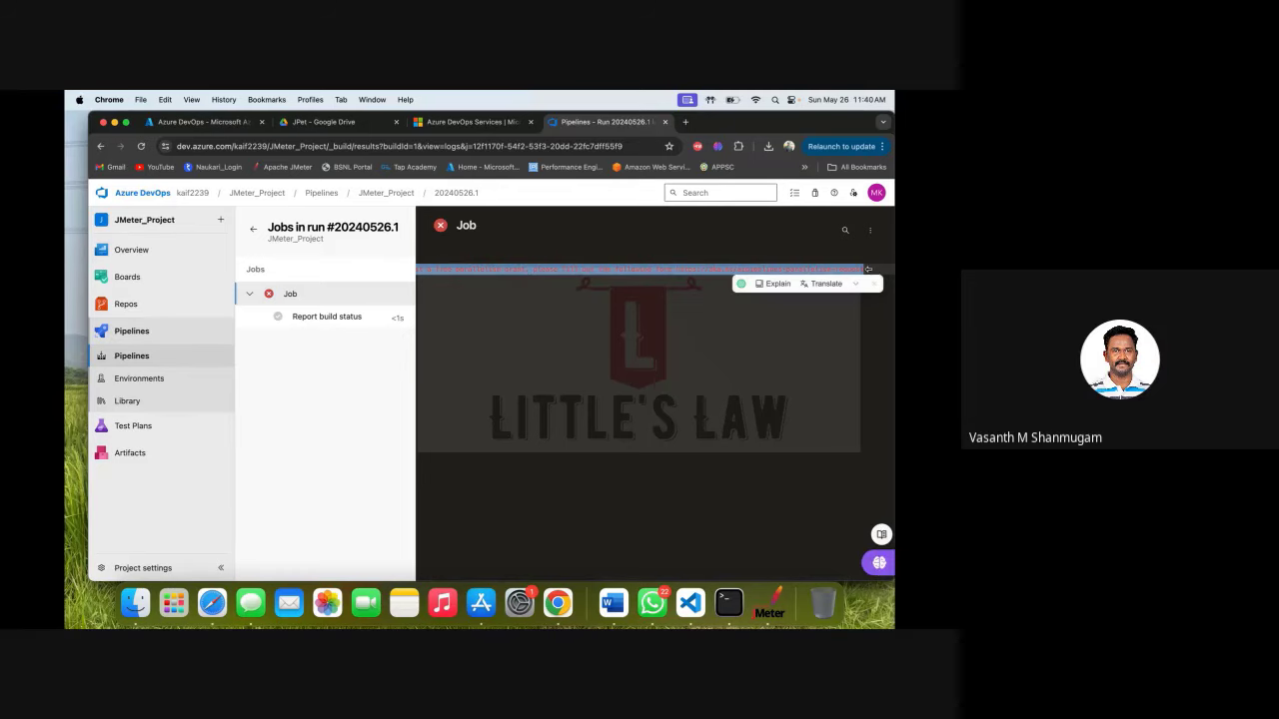
Search Google for the pasted no-hosted-parallelism pipeline error message.
left_click(685, 121)
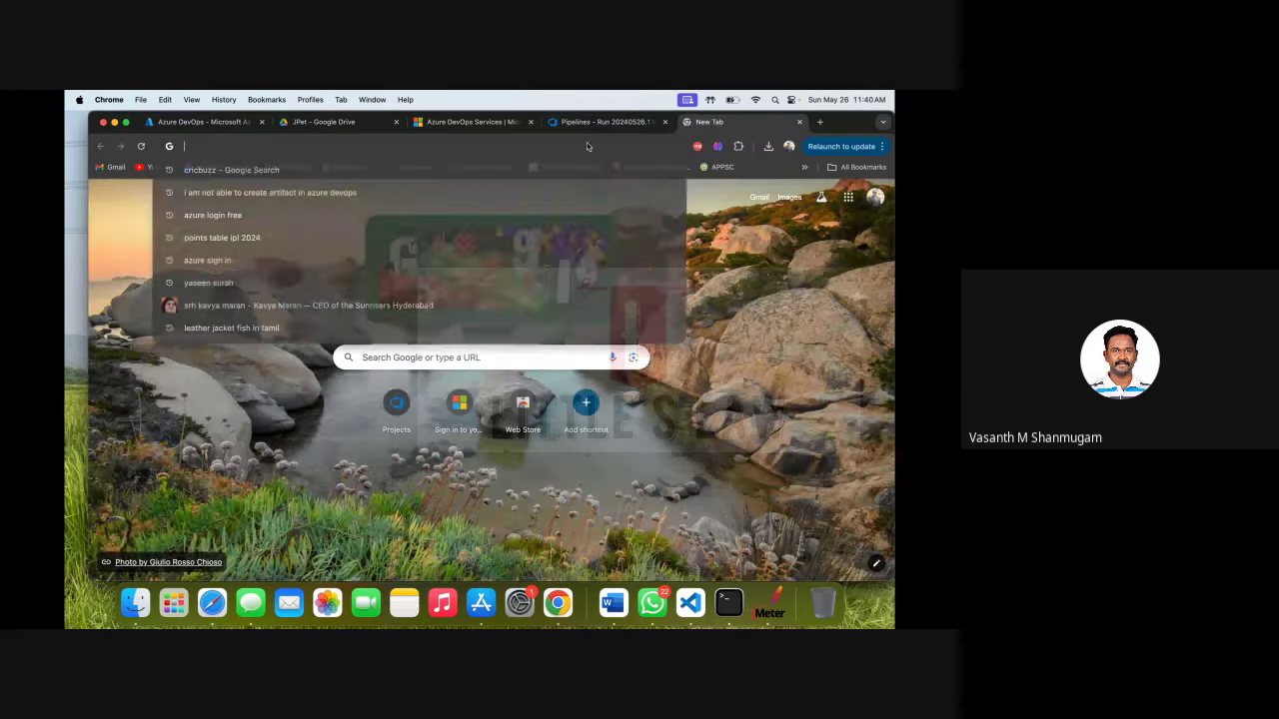
type("##[error]No hosted parallelism has been purchased or granted. To request a free parallelism grant, please fill out the following form https://aka.ms/azpipelines-parallelism-request")
key("Return")
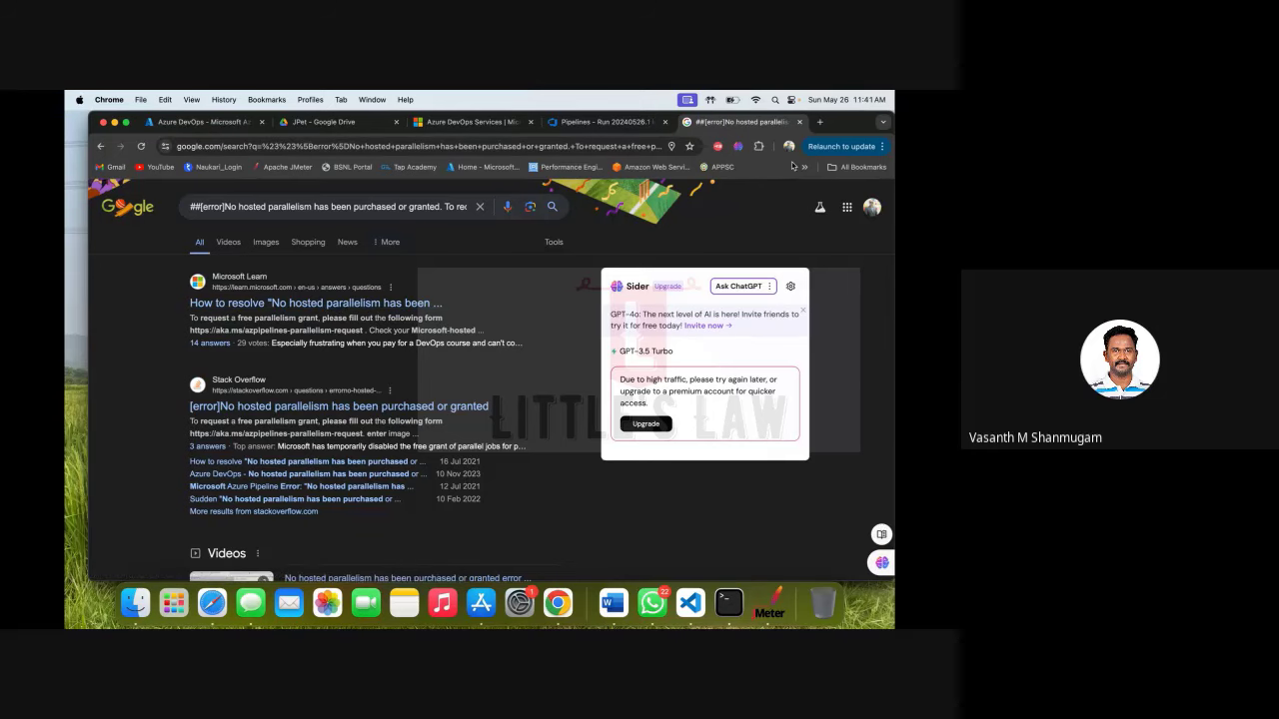
Pull the aka.ms/azpipelines-parallelism-request URL out of the error text and load it in a fresh tab.
left_click(820, 123)
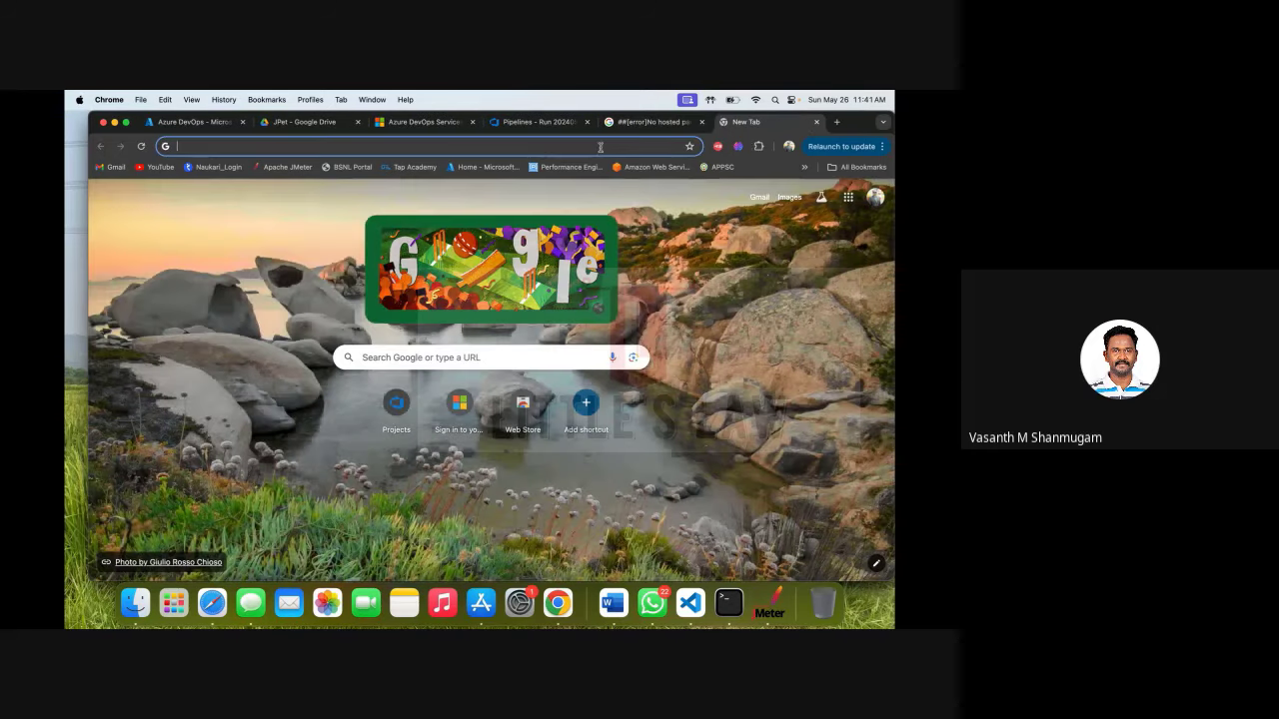
left_click(601, 148)
type("##[error]No hosted parallelism has been purchased or granted. To request a free parallelism grant, please fill out the following form https://aka.ms/azpipelines-parallelism-request")
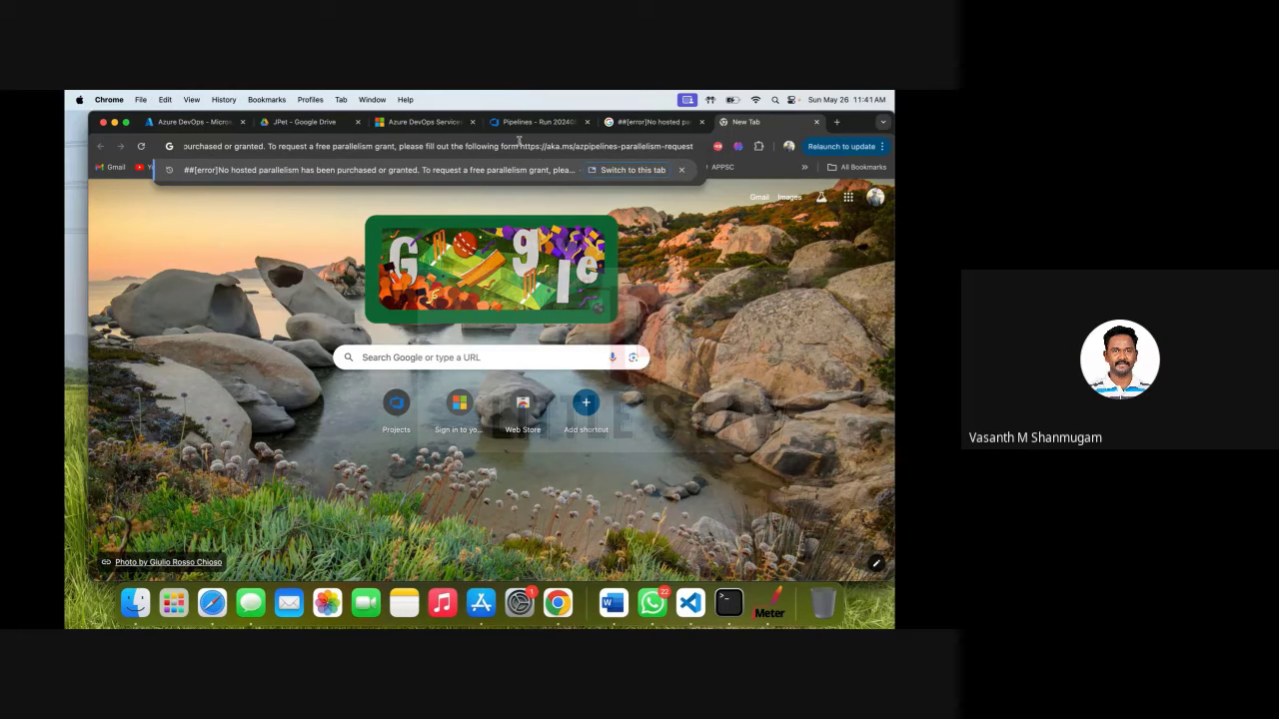
left_click_drag(521, 146, 692, 149)
key("super+c")
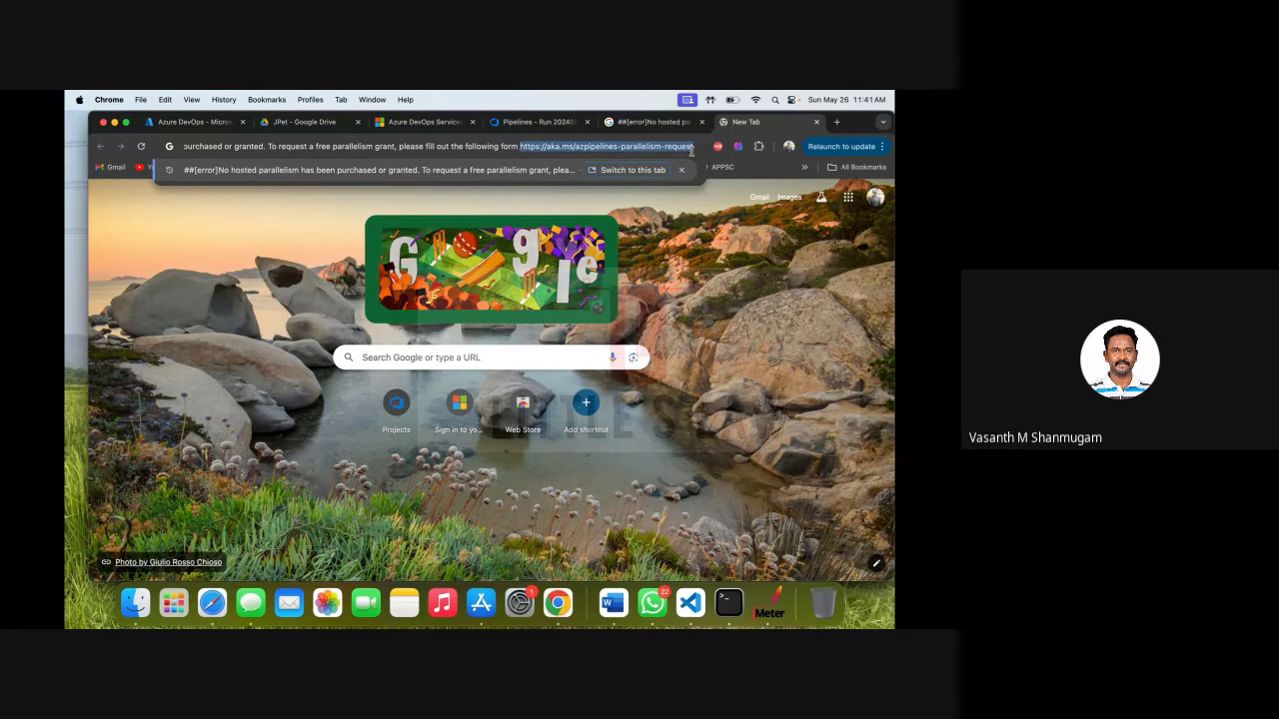
left_click(817, 122)
key("super+t")
left_click(579, 145)
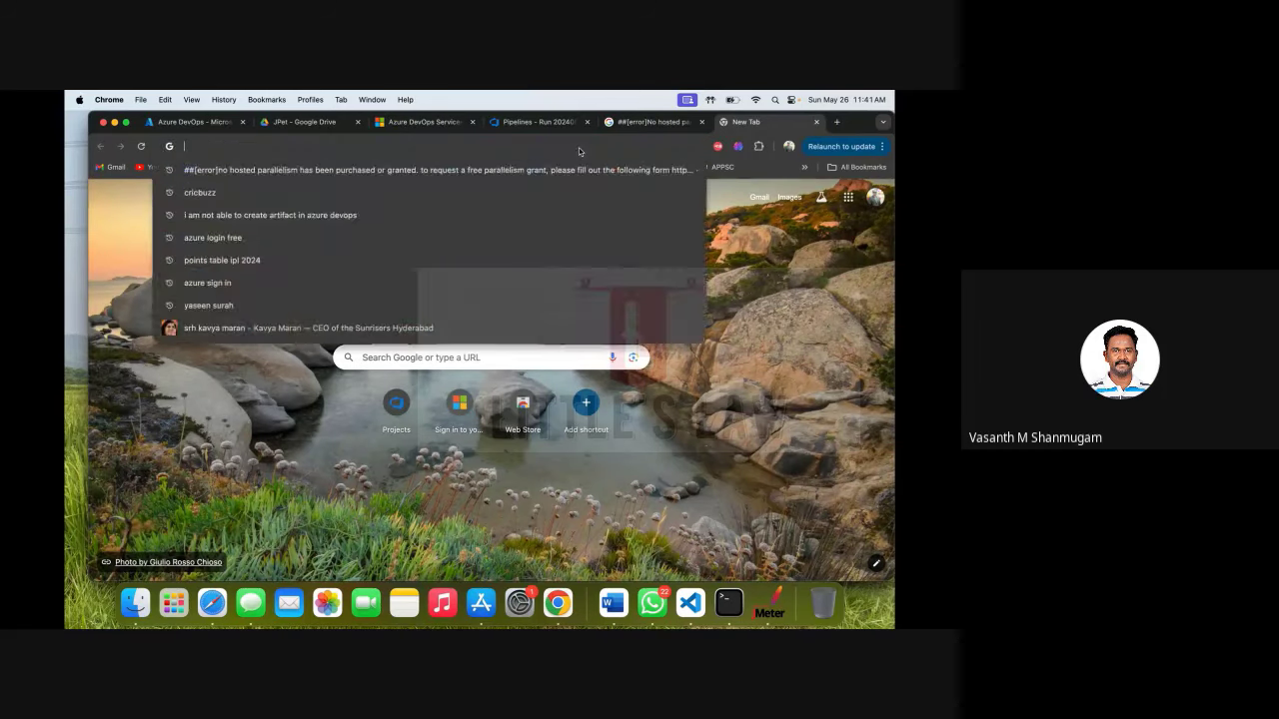
key("super+v")
key("Return")
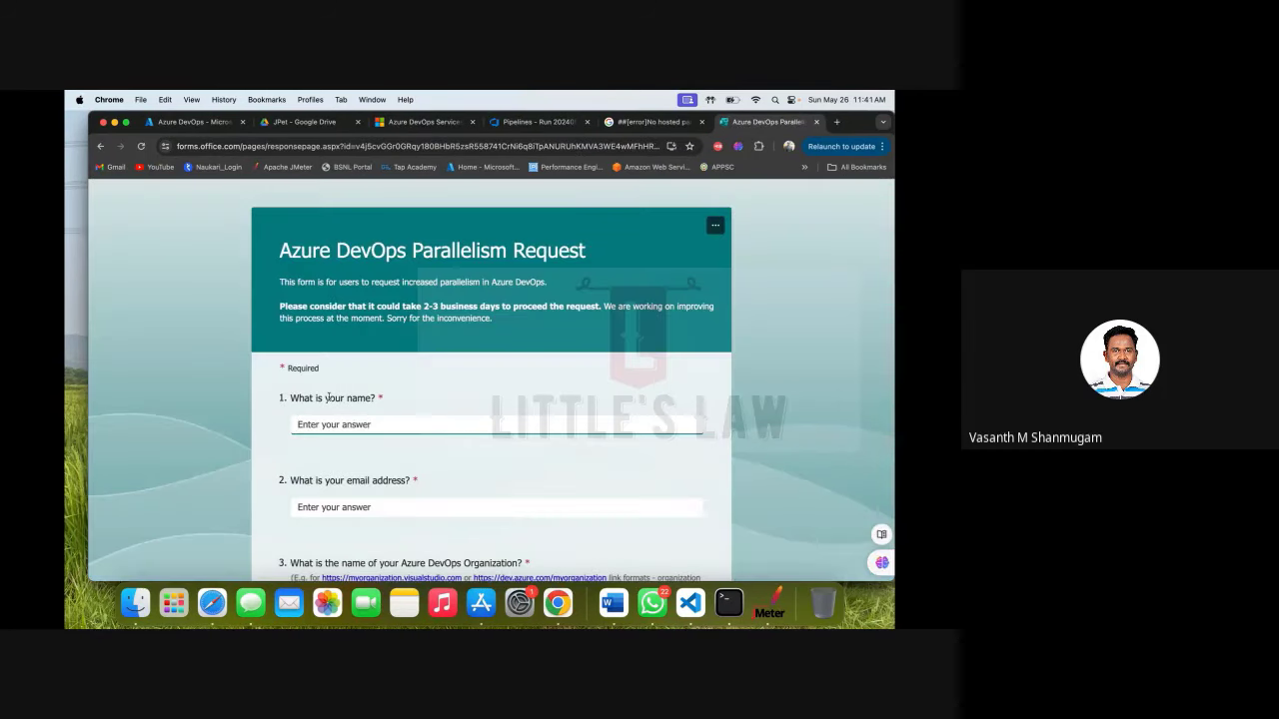
Enter the requester's full name and e-mail address in the parallelism request form.
left_click(348, 428)
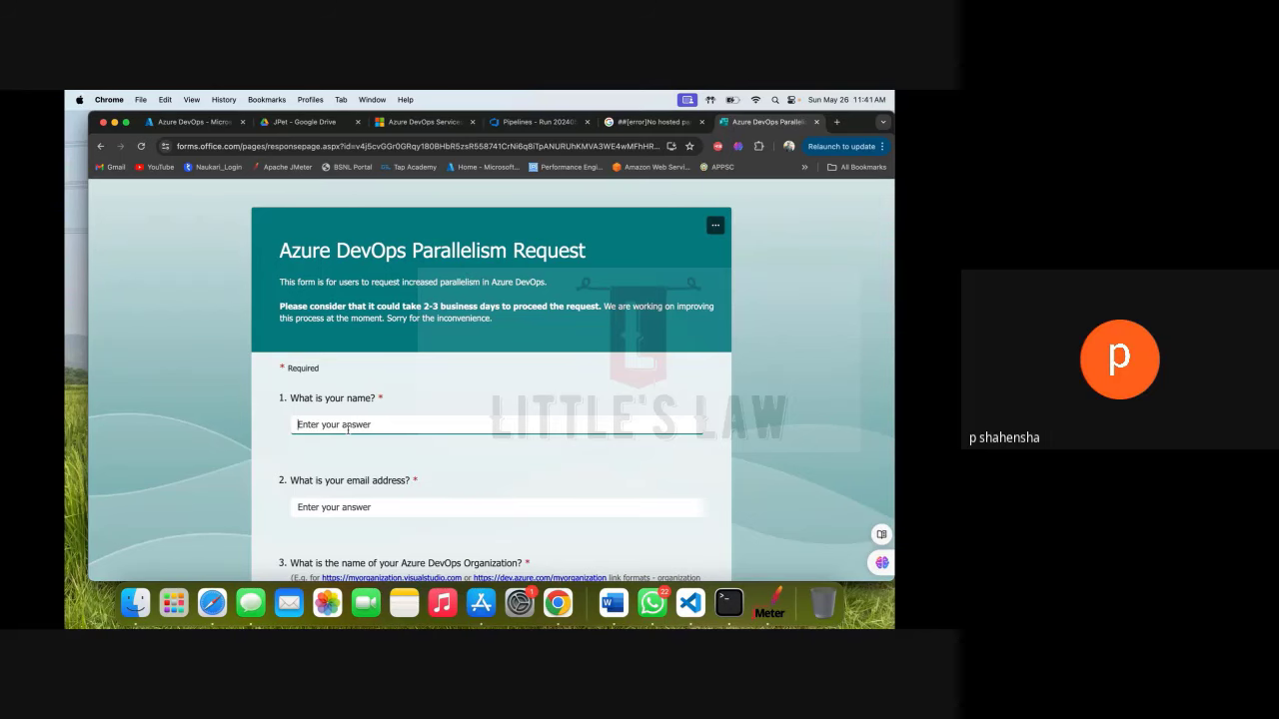
type("Kai")
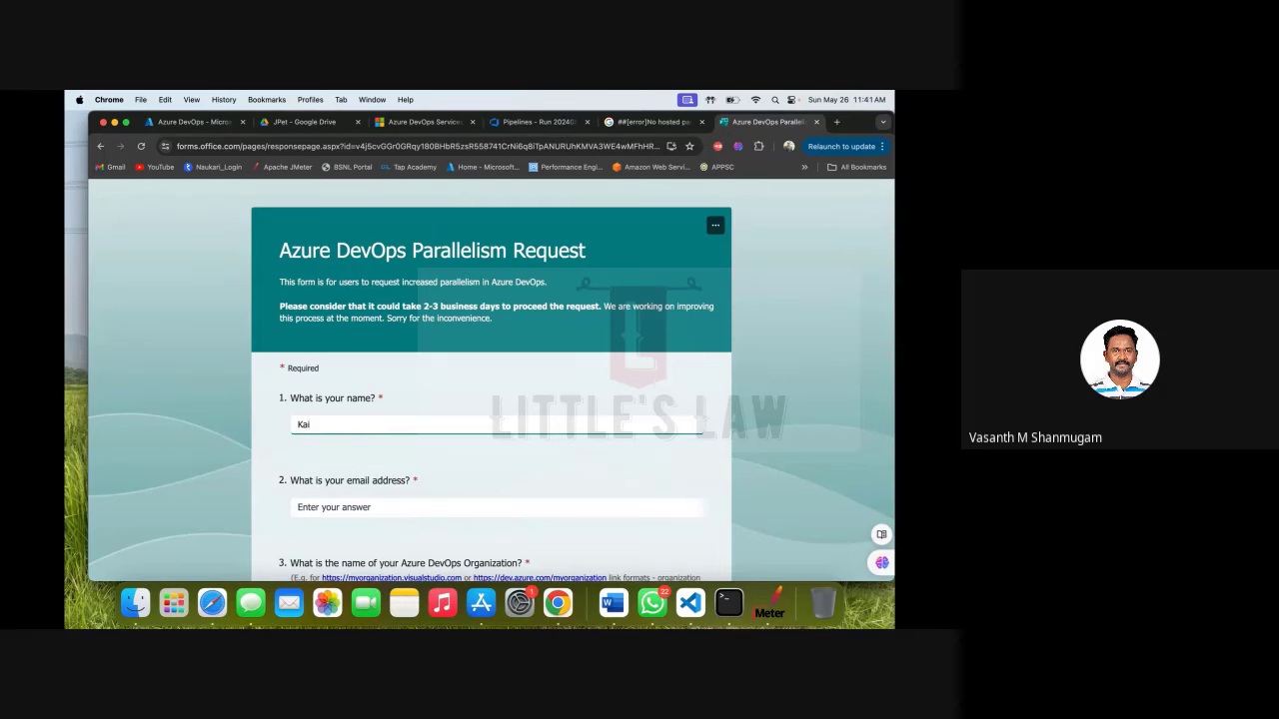
key("BackSpace")
type("Mad")
key("BackSpace")
key("BackSpace")
key("BackSpace")
scroll(491, 399, "down", 1)
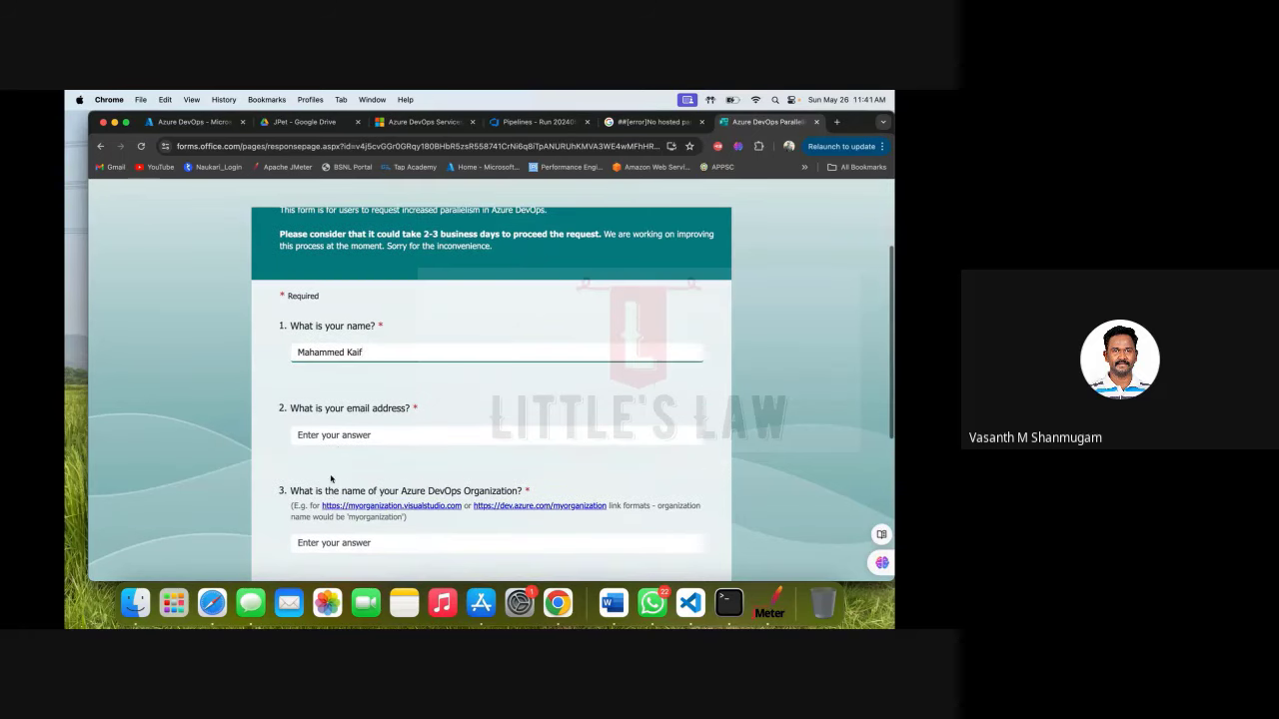
left_click(340, 433)
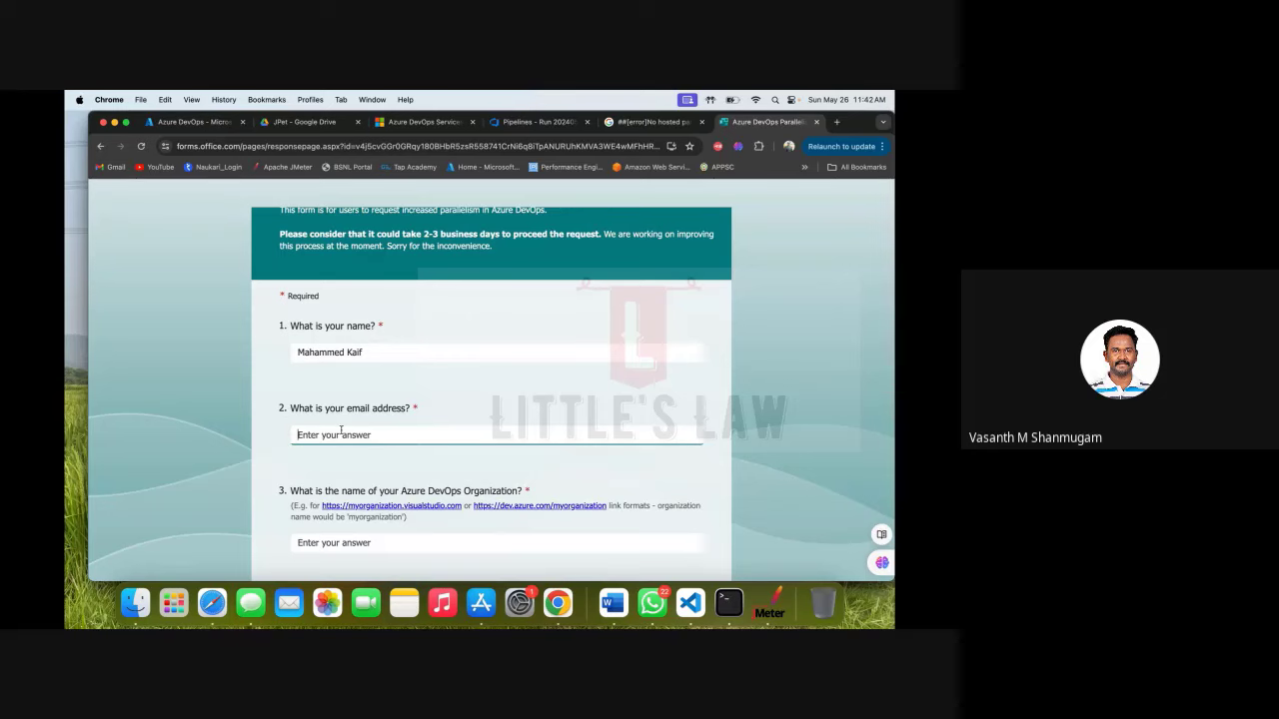
scroll(358, 297, "down", 5)
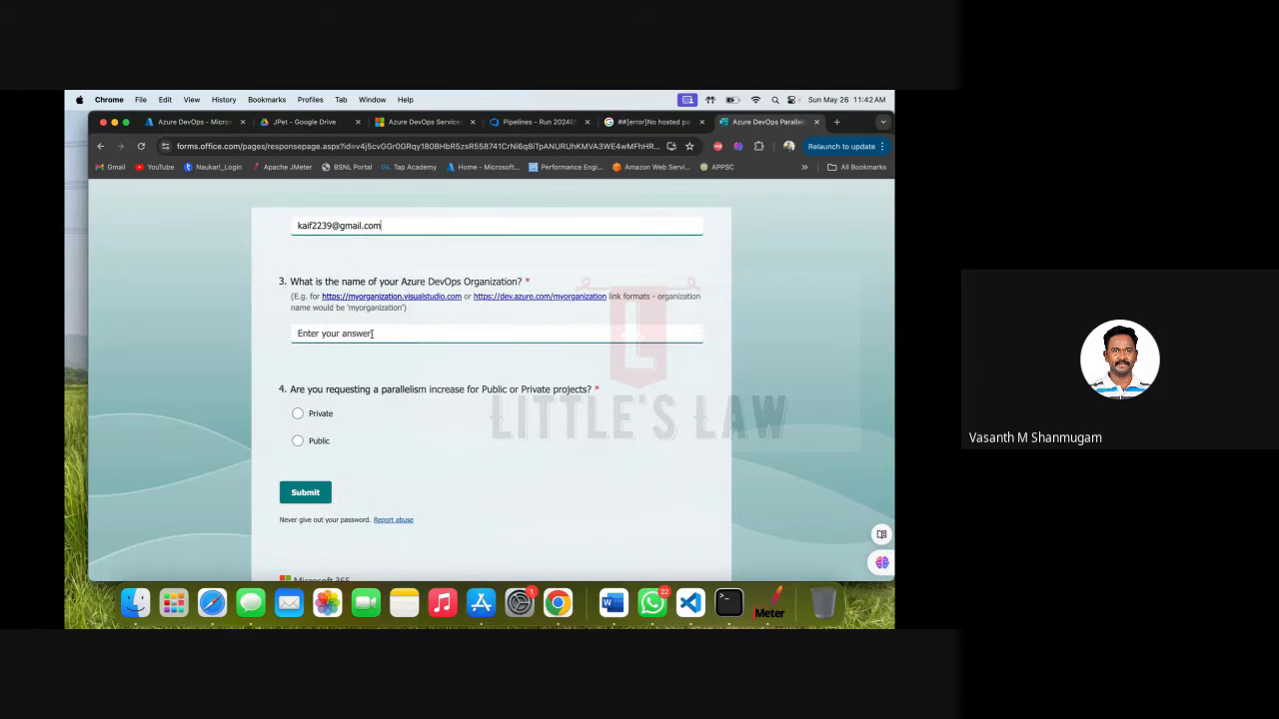
Fill in the Azure DevOps organization name, choose Private projects, and submit the request.
left_click(373, 334)
type("Ni")
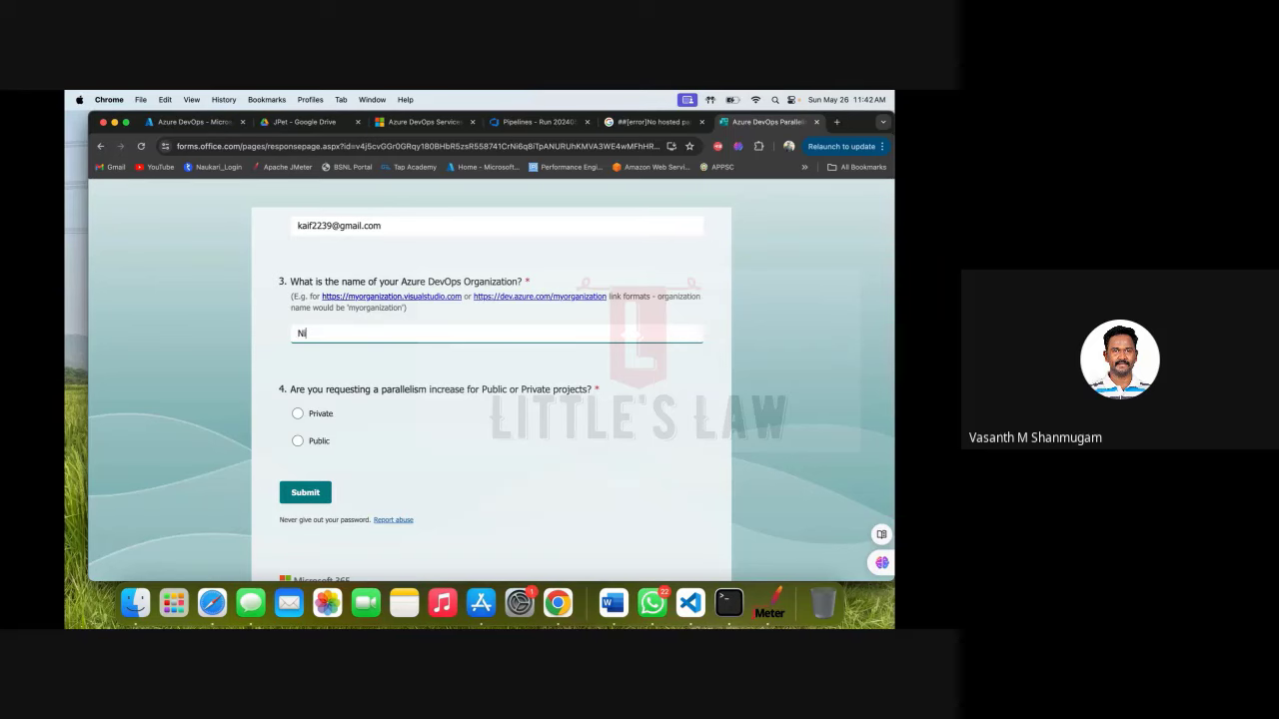
type("hilent")
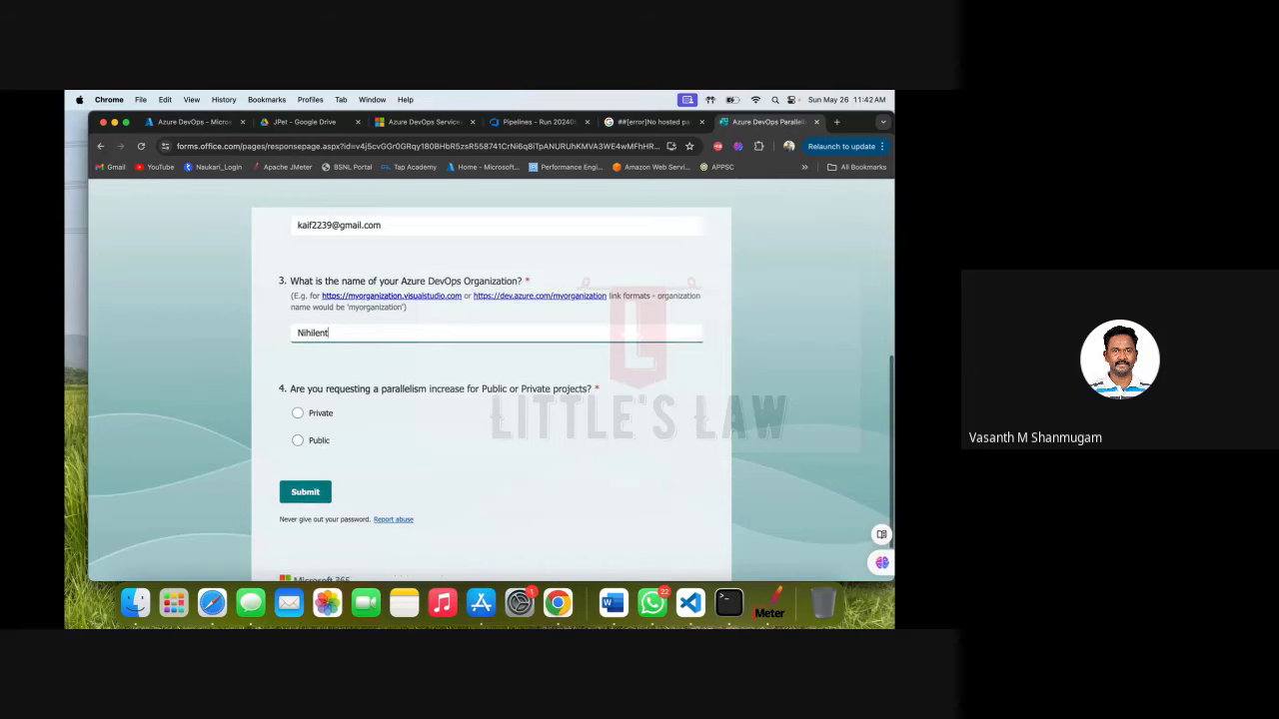
scroll(490, 380, "down", 1)
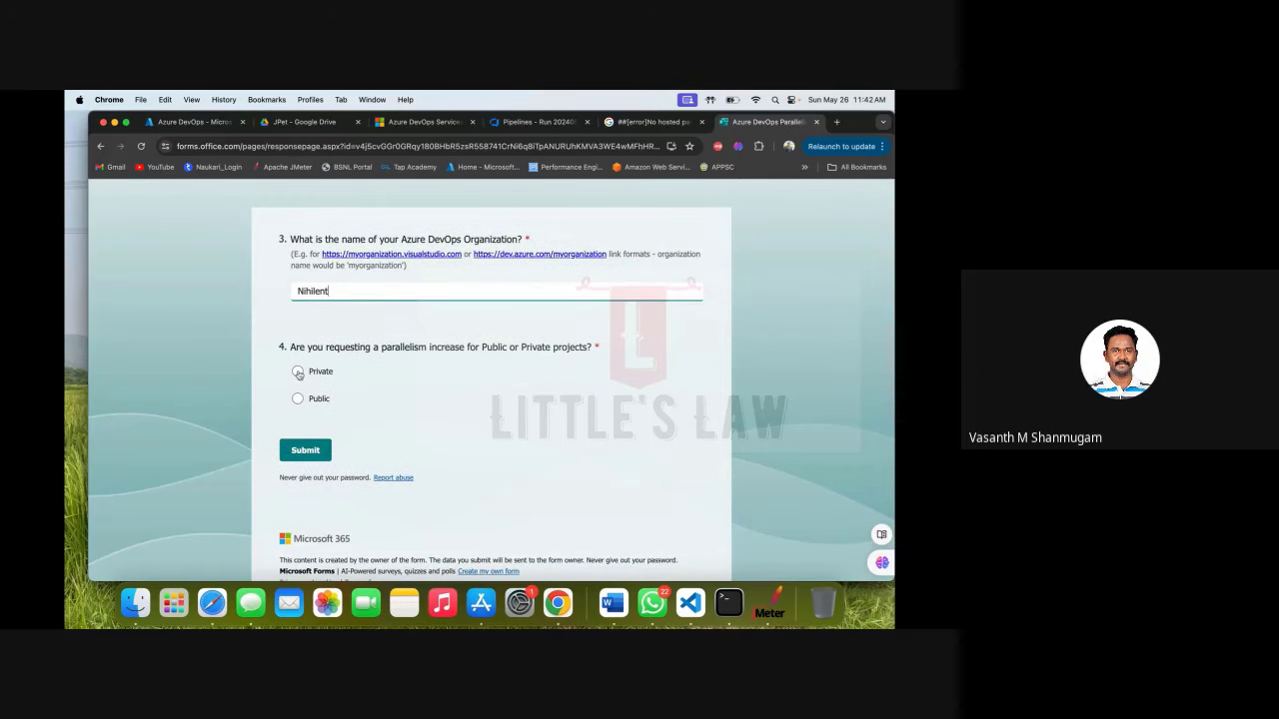
left_click(298, 372)
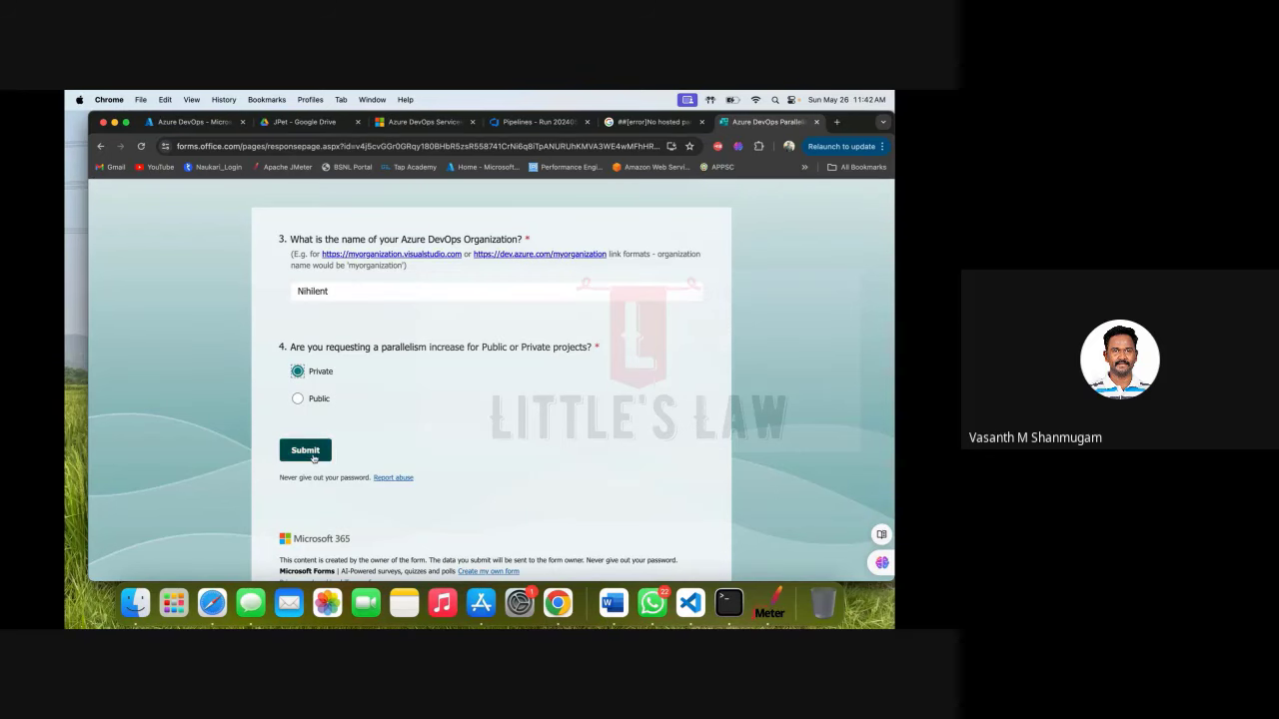
left_click(306, 451)
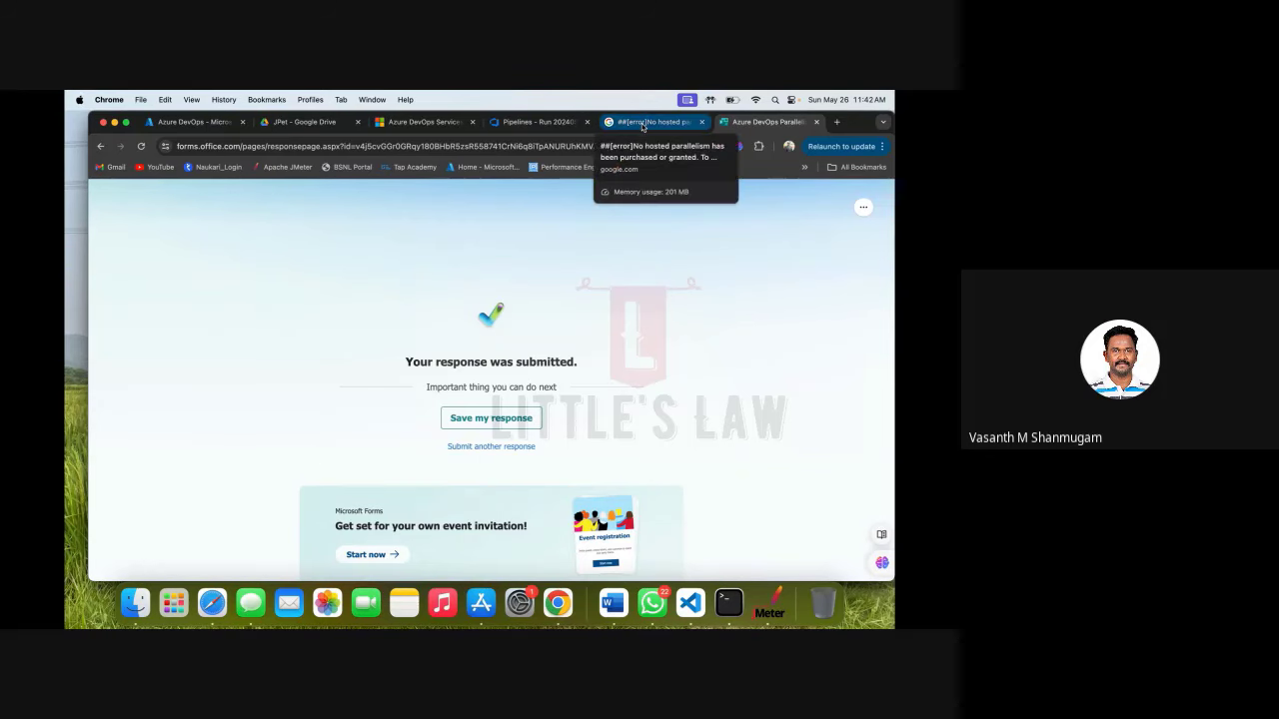
Go back to the failed pipeline run's log tab, then bring the Safari Google Meet window forward.
left_click(643, 125)
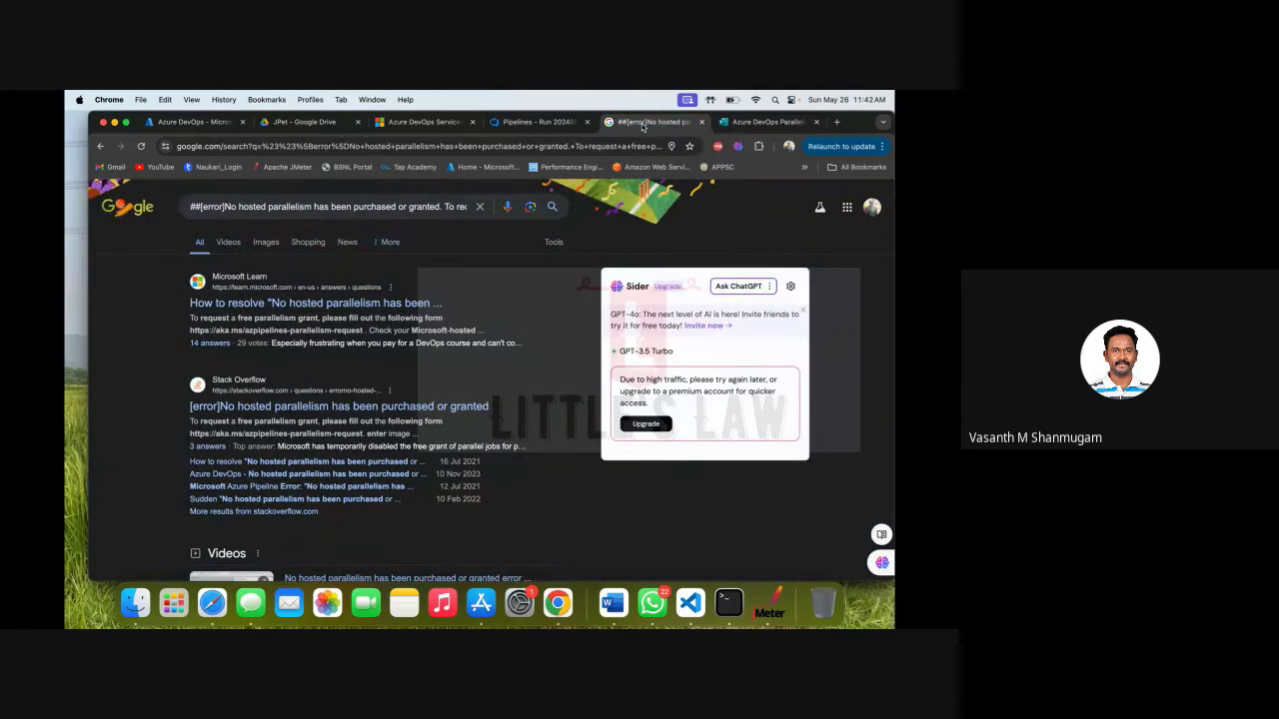
left_click(529, 124)
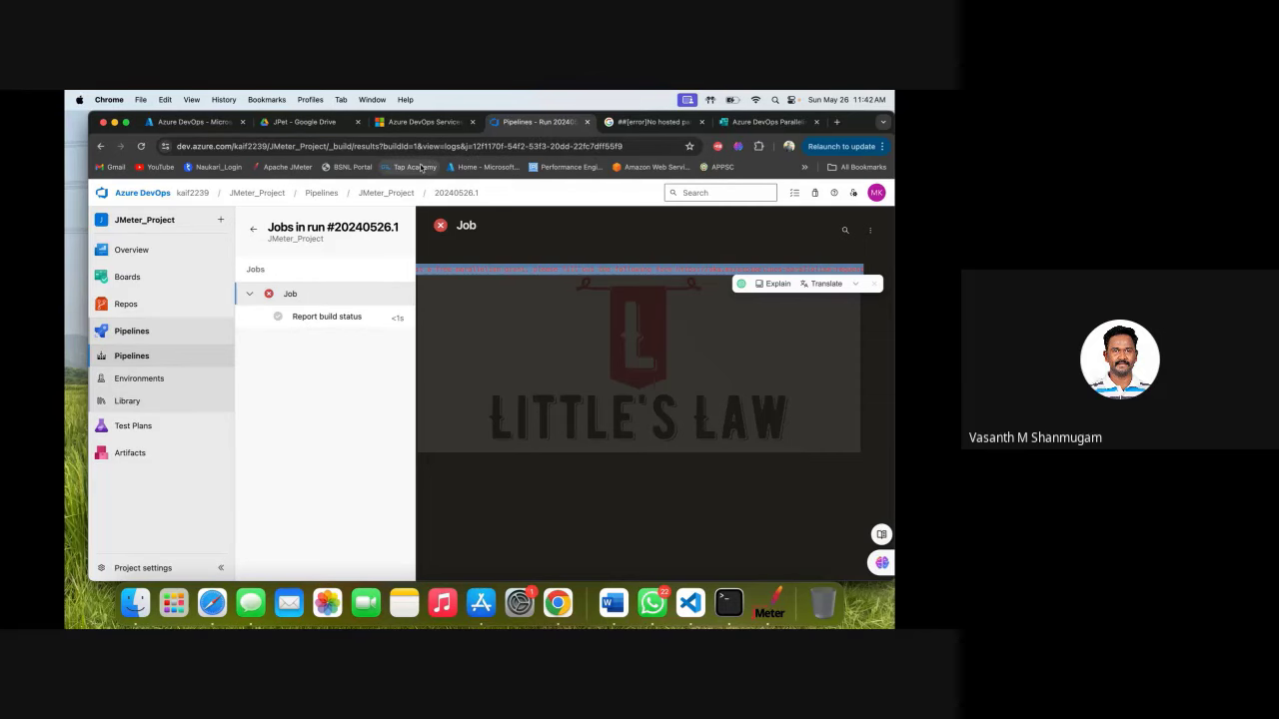
mouse_move(167, 307)
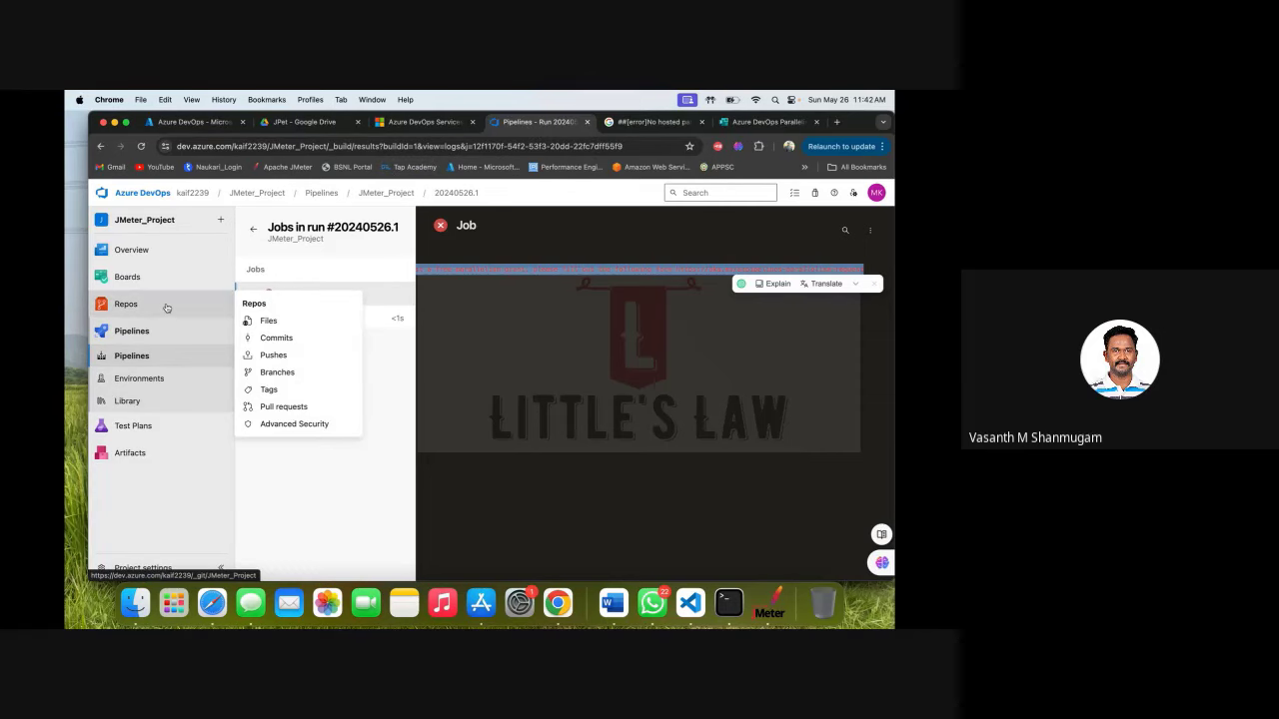
left_click(174, 604)
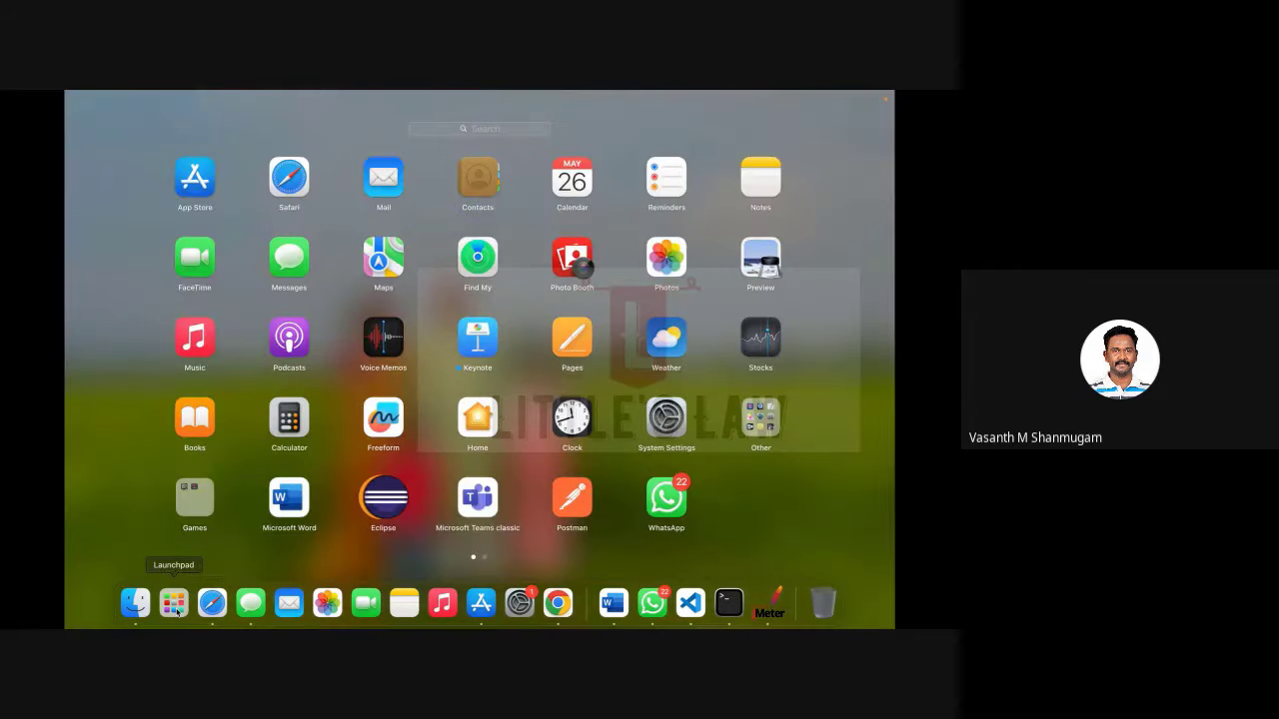
left_click(174, 604)
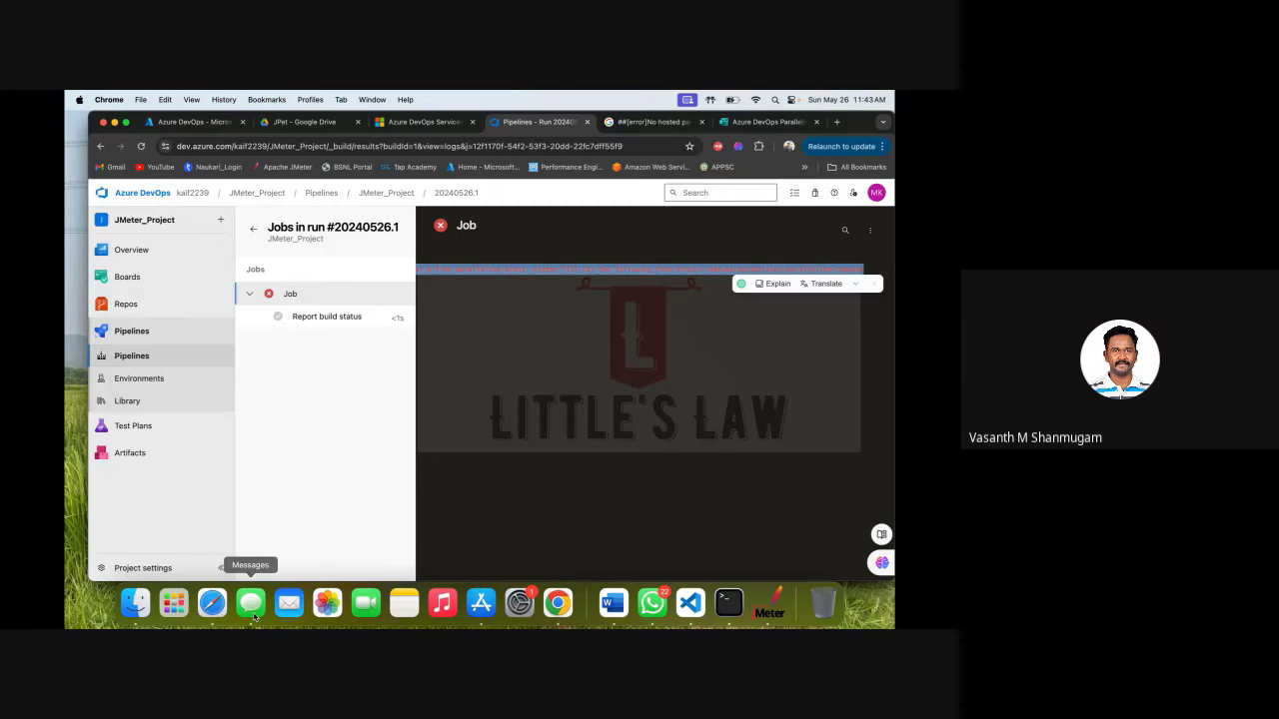
left_click(213, 604)
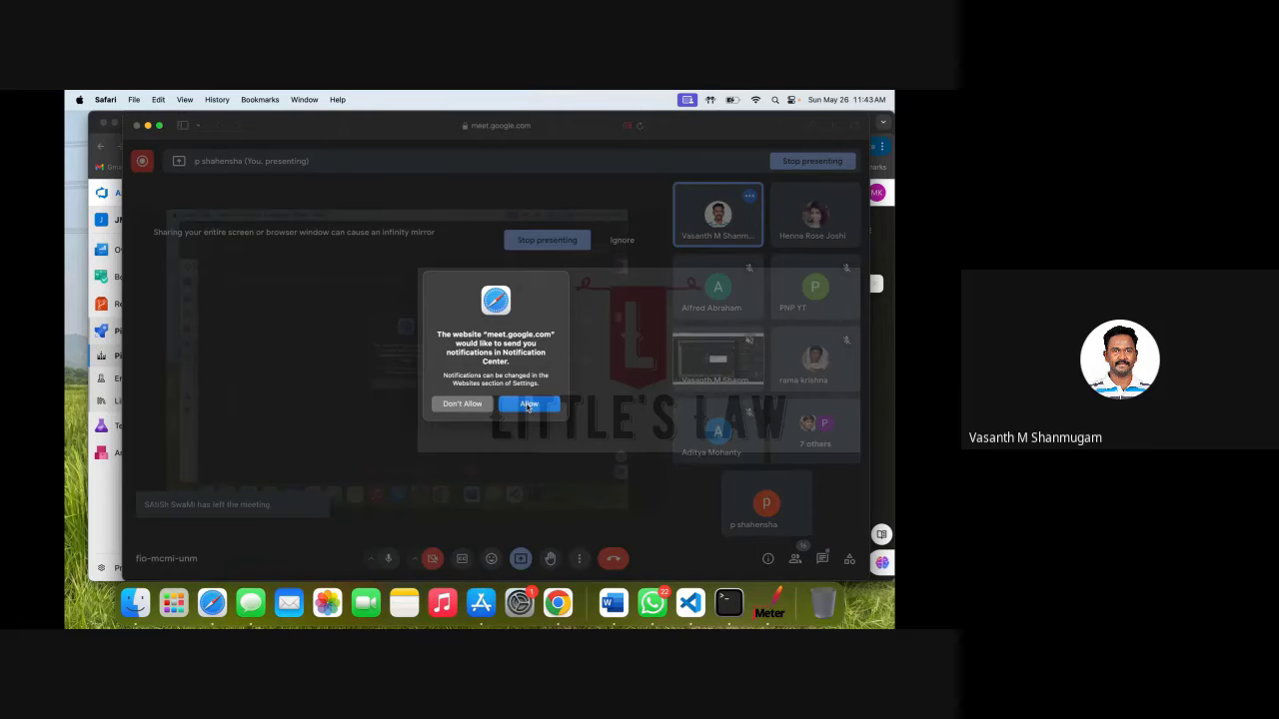
Allow Meet notifications, then restore the maximized Azure DevOps window showing 'release' settings search results.
left_click(527, 406)
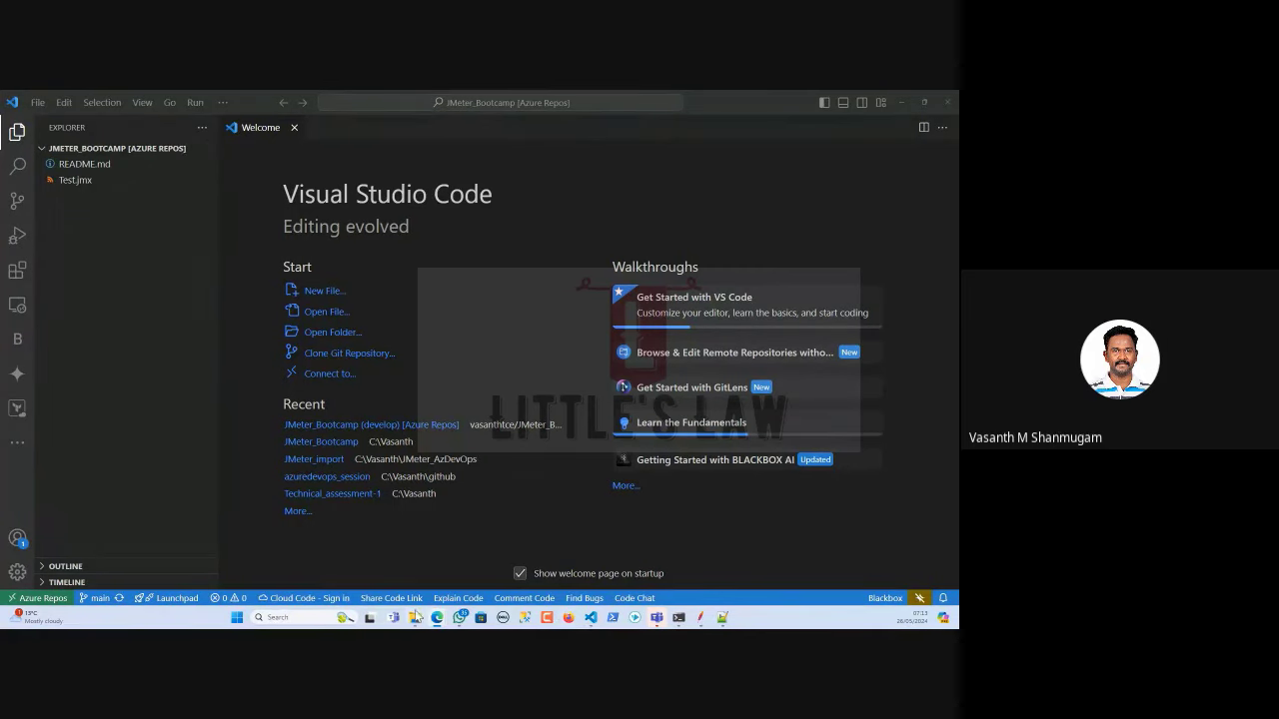
mouse_move(439, 619)
key("alt+Tab")
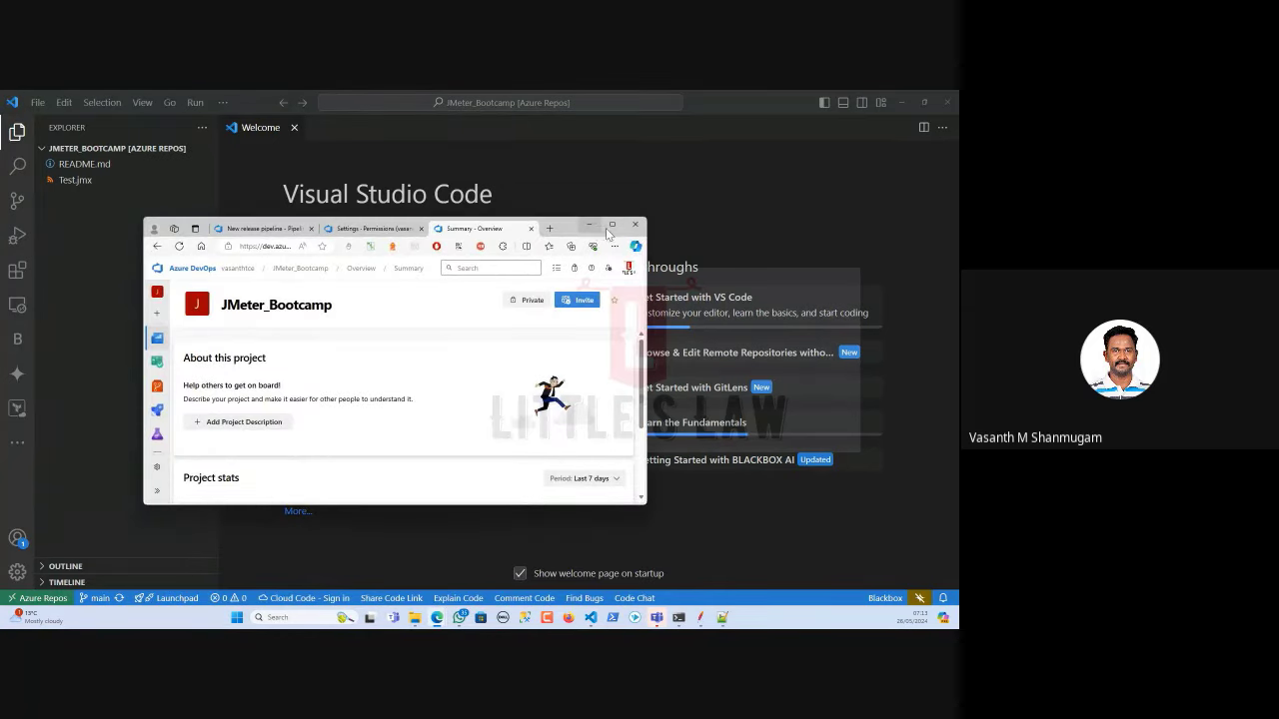
double_click(606, 228)
Close the Summary and Organization Settings tabs while staying on the unsaved new release pipeline.
left_click(416, 97)
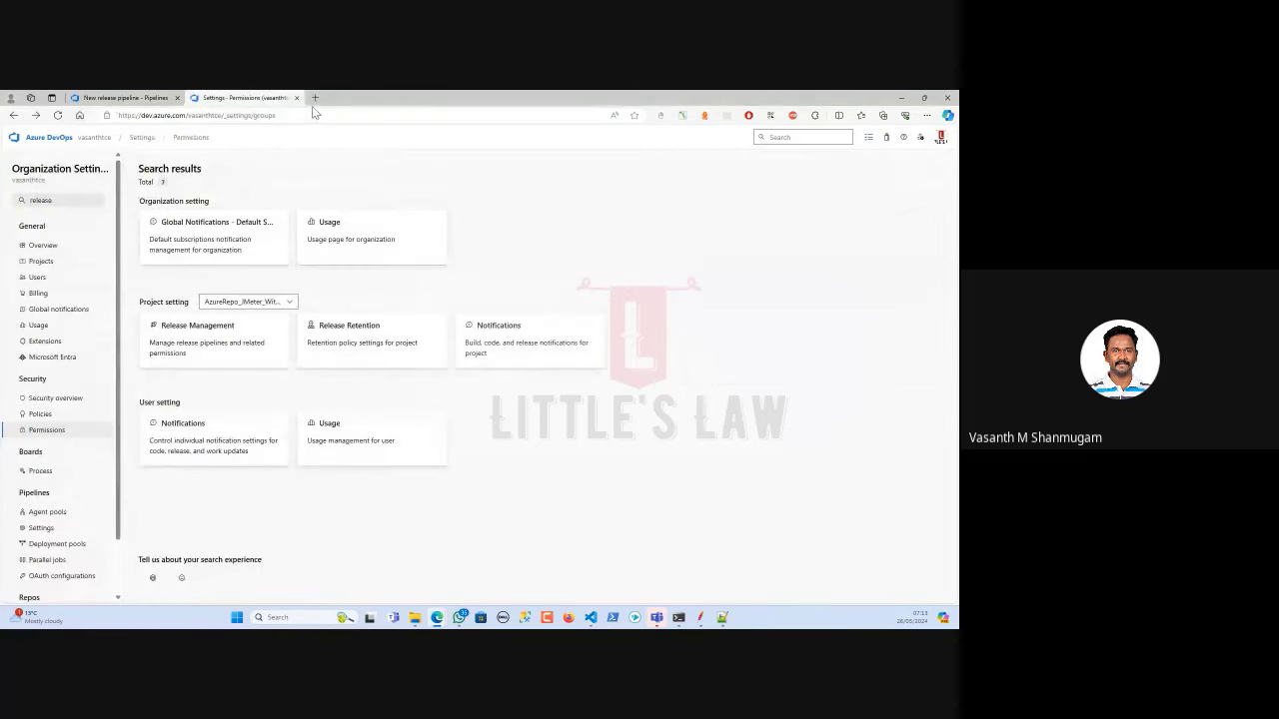
left_click(296, 97)
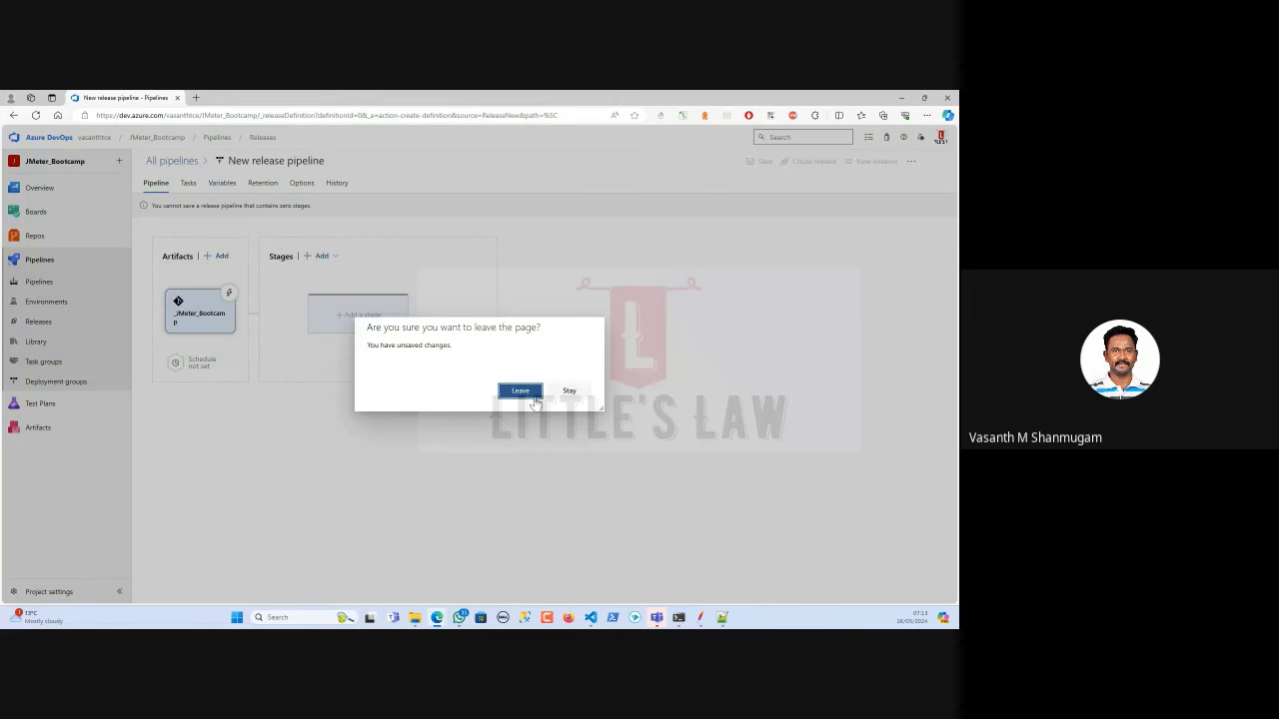
left_click(568, 391)
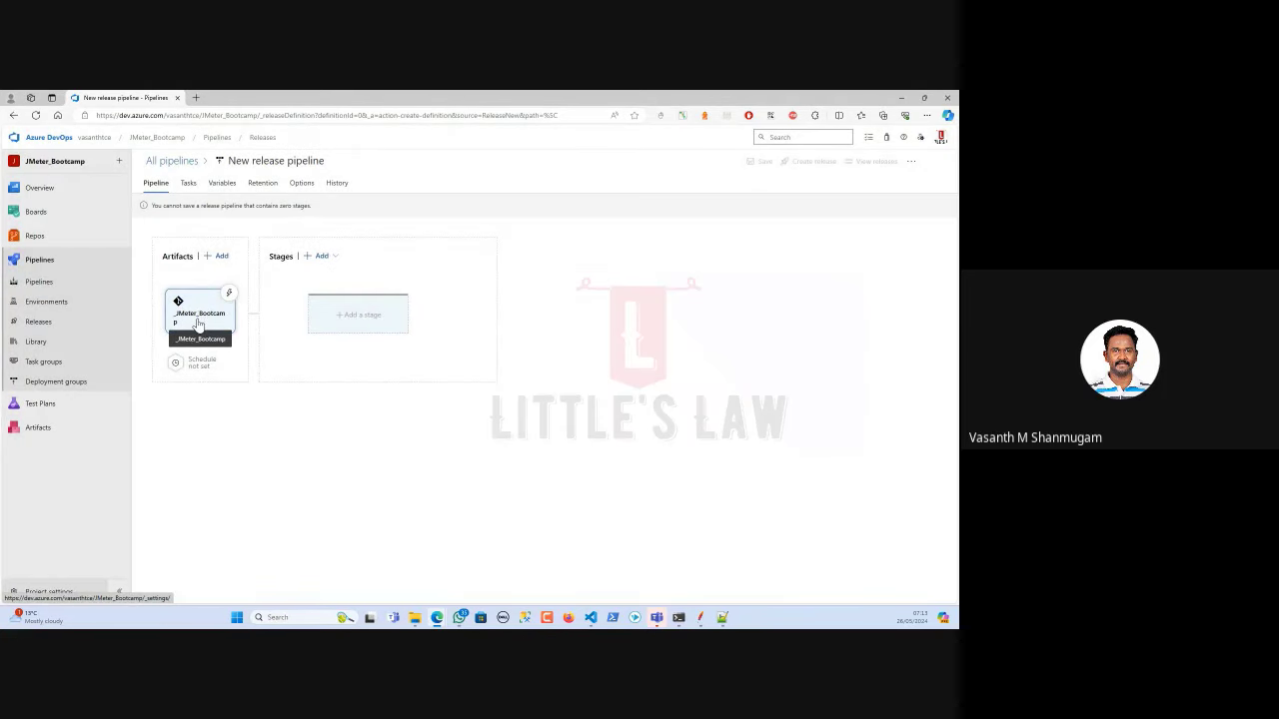
Add an Empty job stage and rename it JMeter Load Test.
left_click(372, 318)
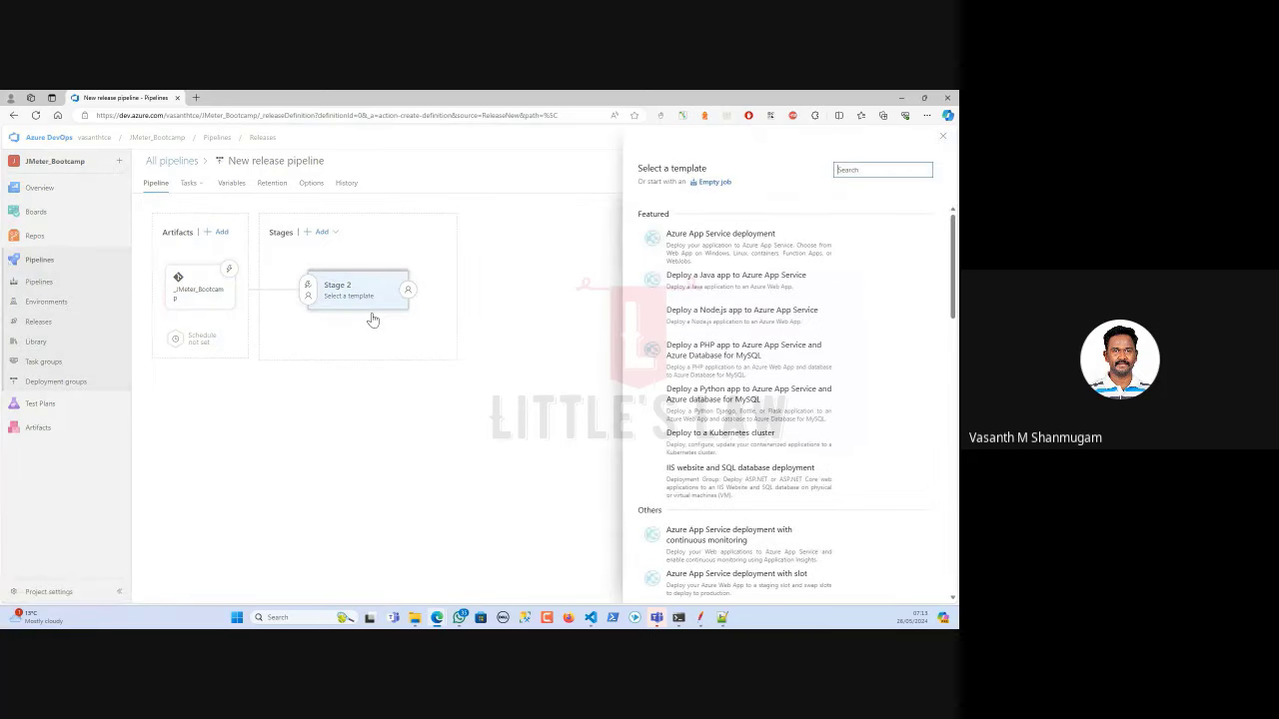
left_click(713, 183)
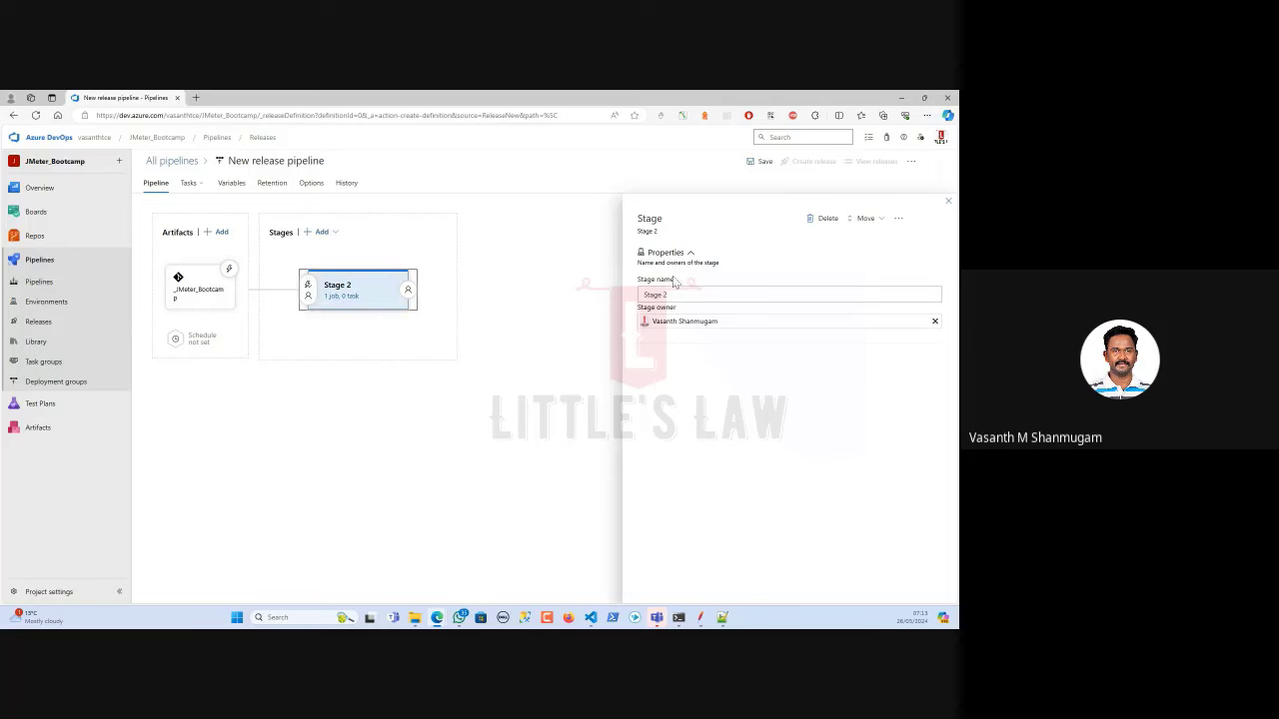
left_click_drag(683, 293, 560, 296)
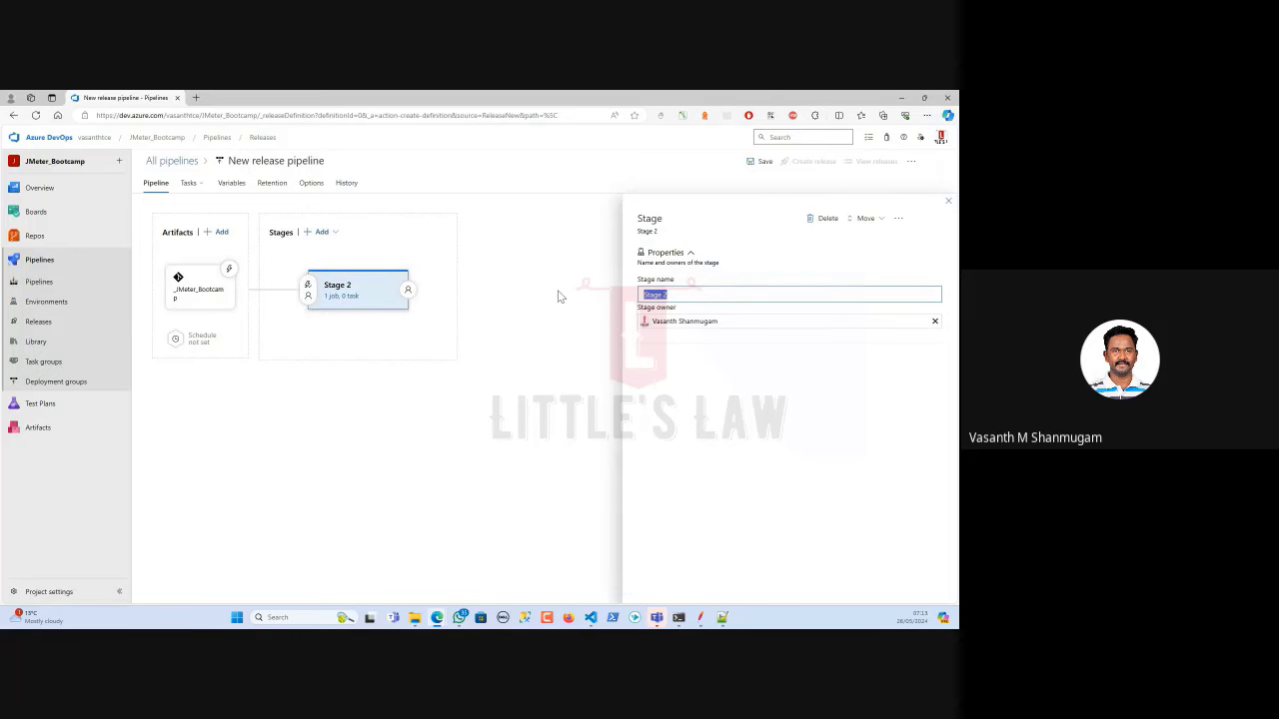
type("JMeter Load Test")
left_click(948, 200)
left_click(342, 296)
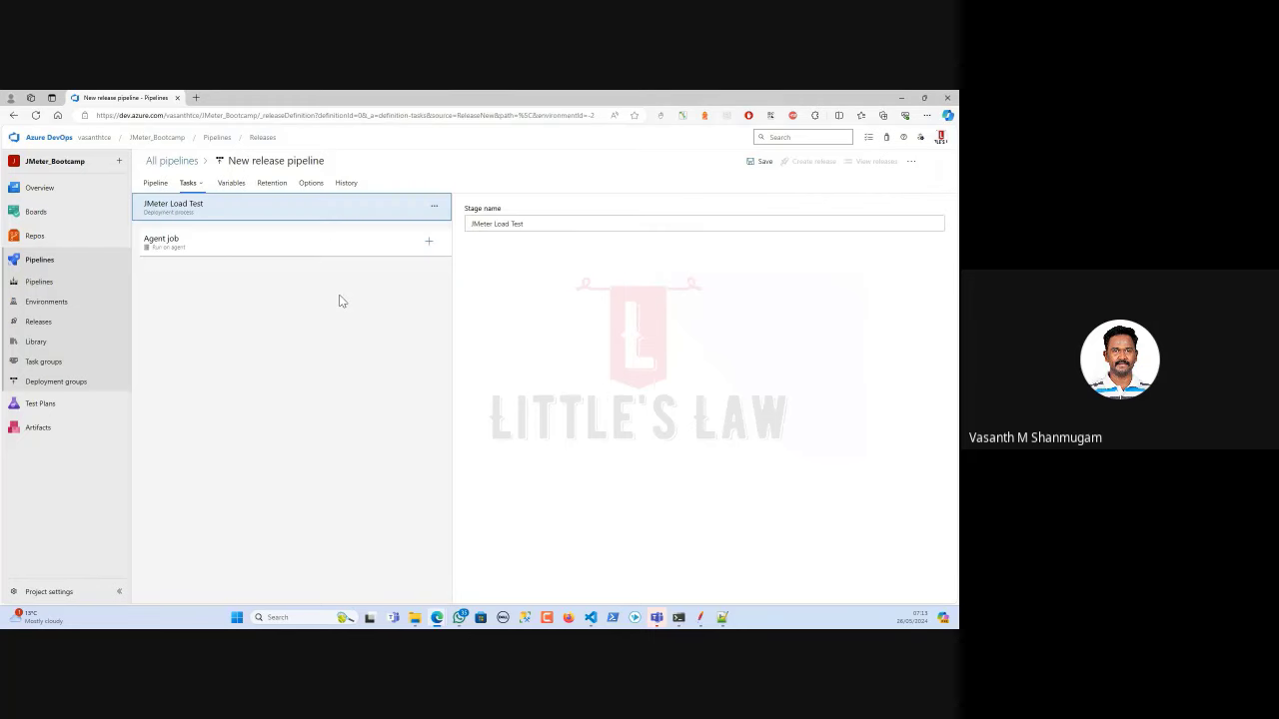
left_click(285, 249)
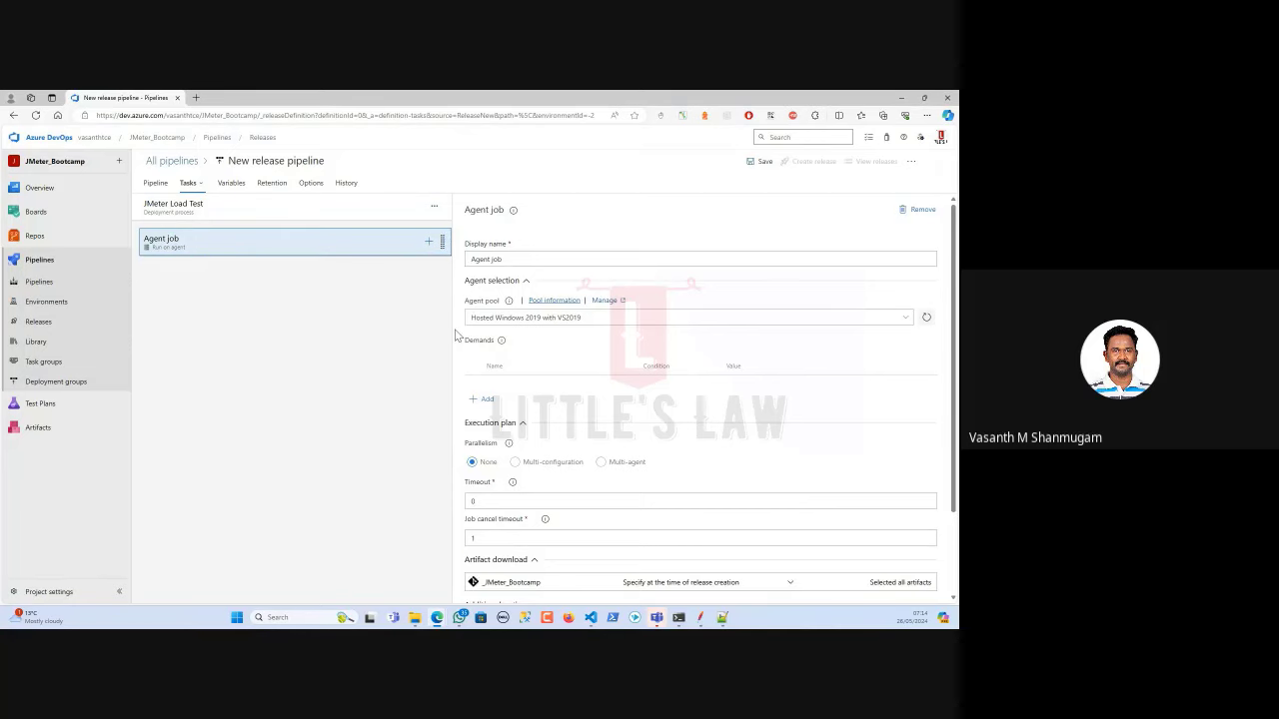
left_click(593, 317)
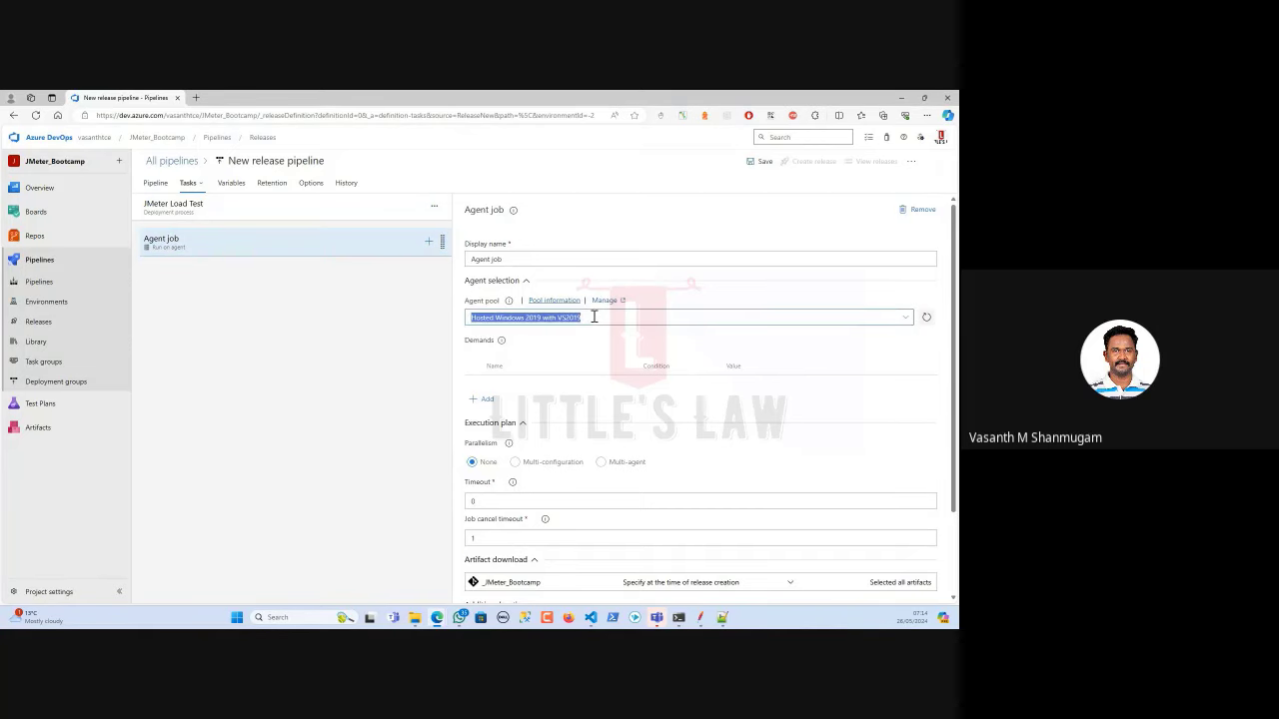
left_click(905, 320)
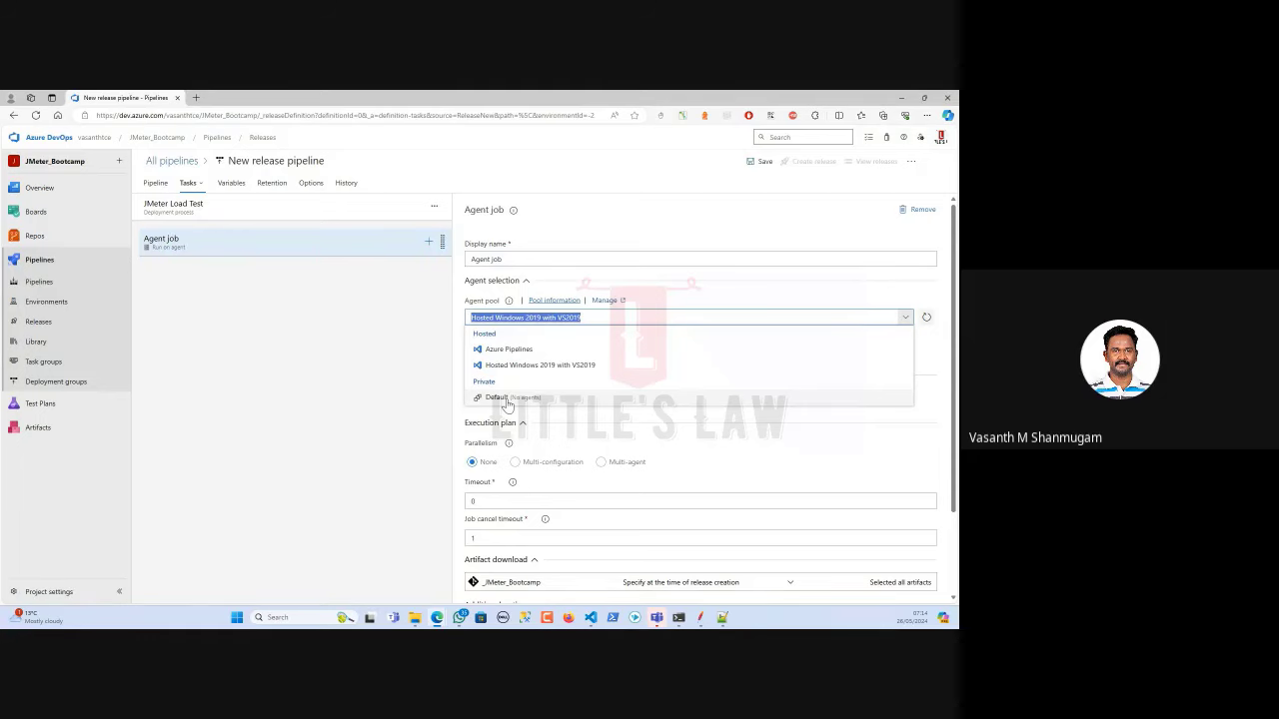
left_click(568, 234)
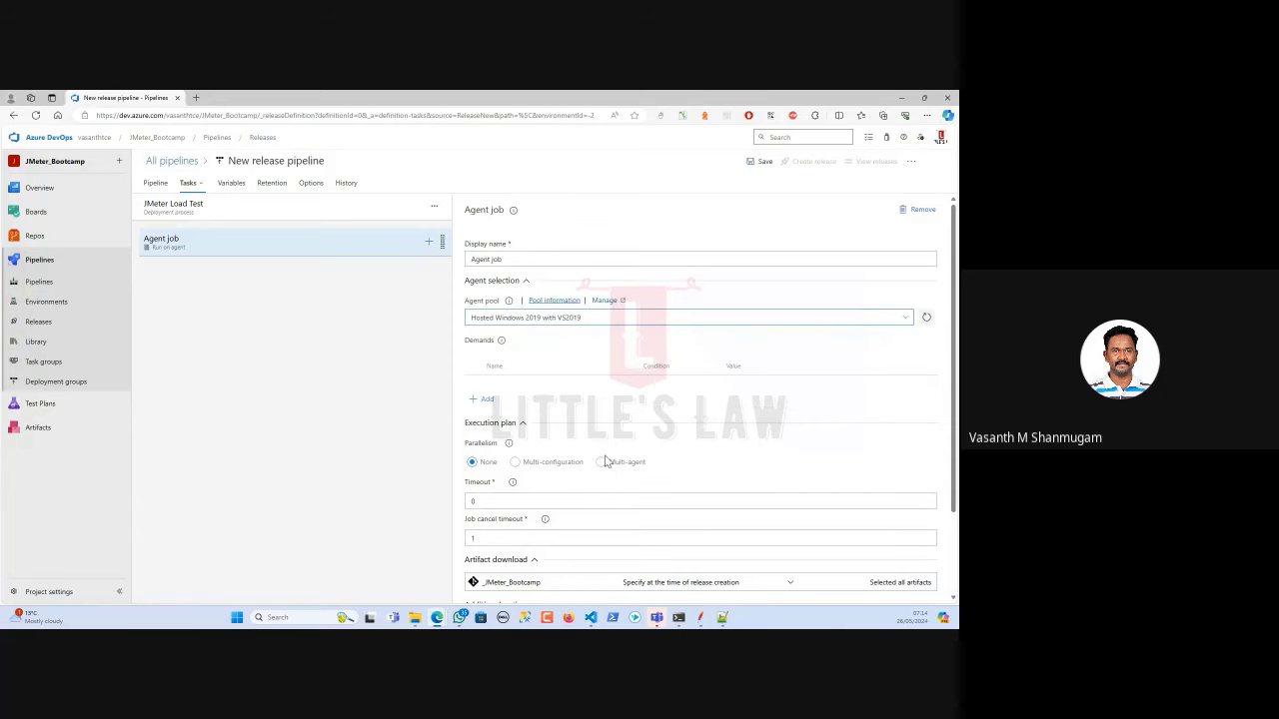
scroll(606, 462, "down", 2)
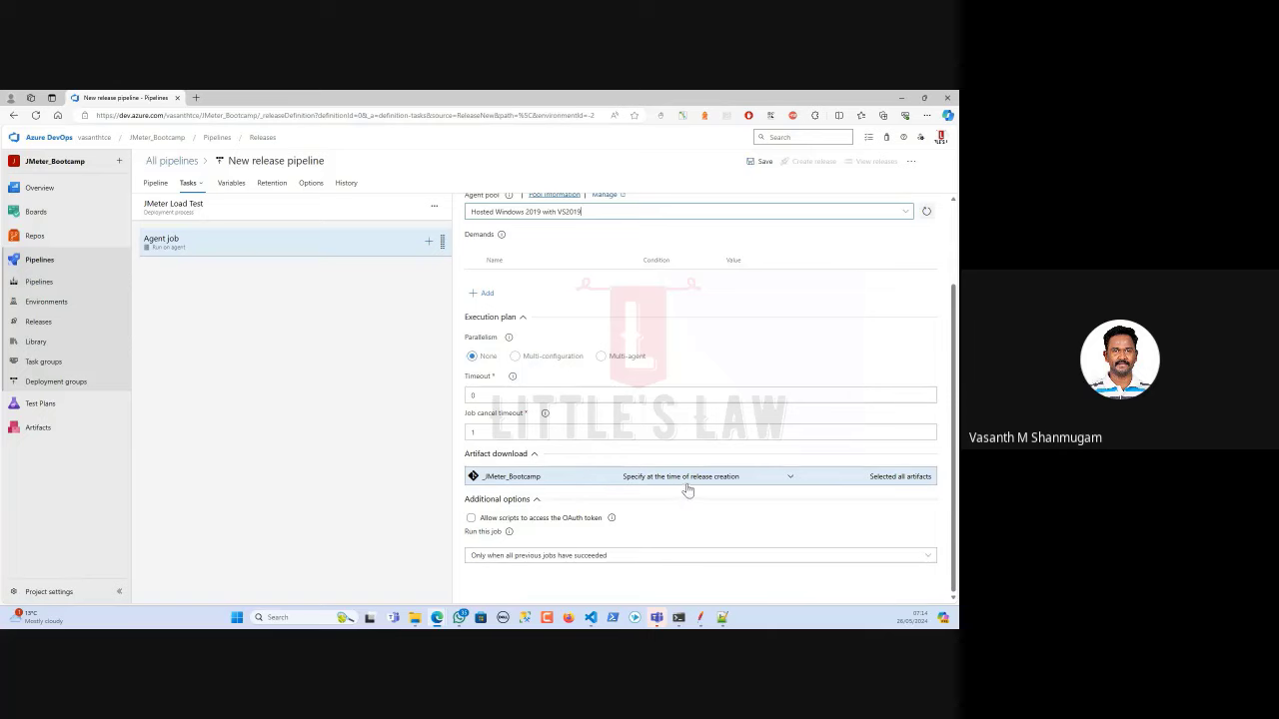
left_click(755, 480)
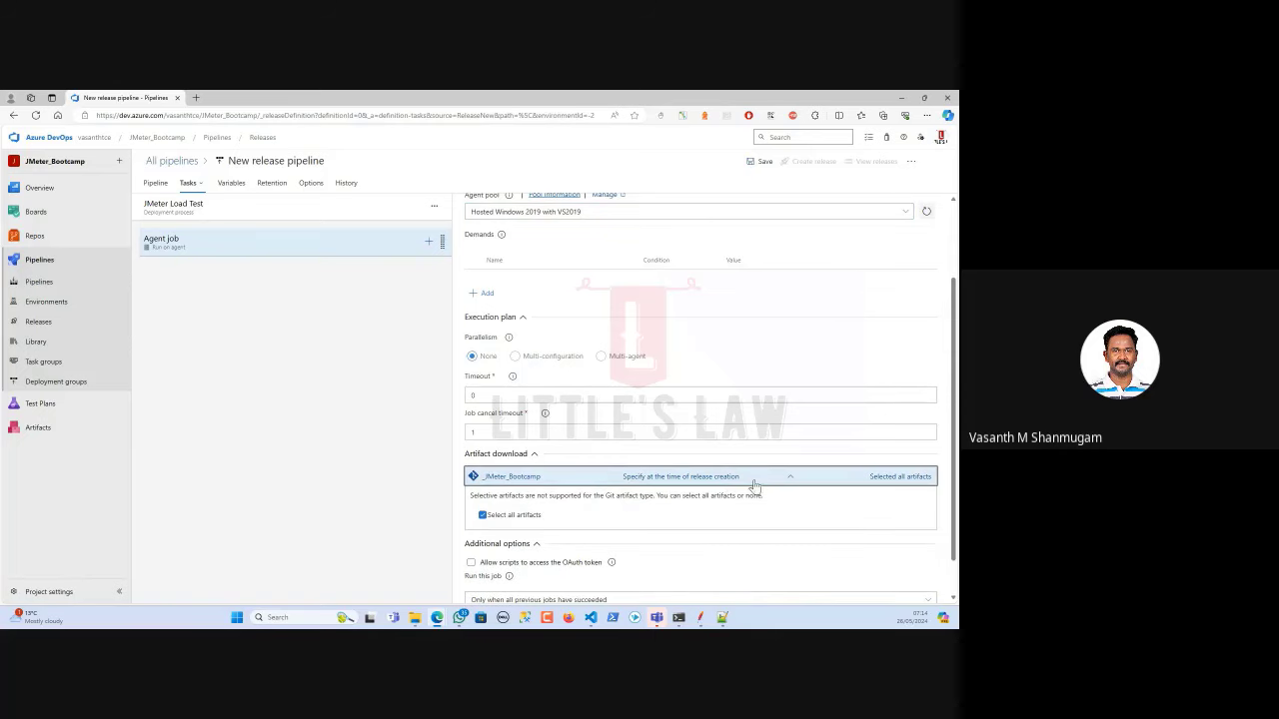
left_click(790, 484)
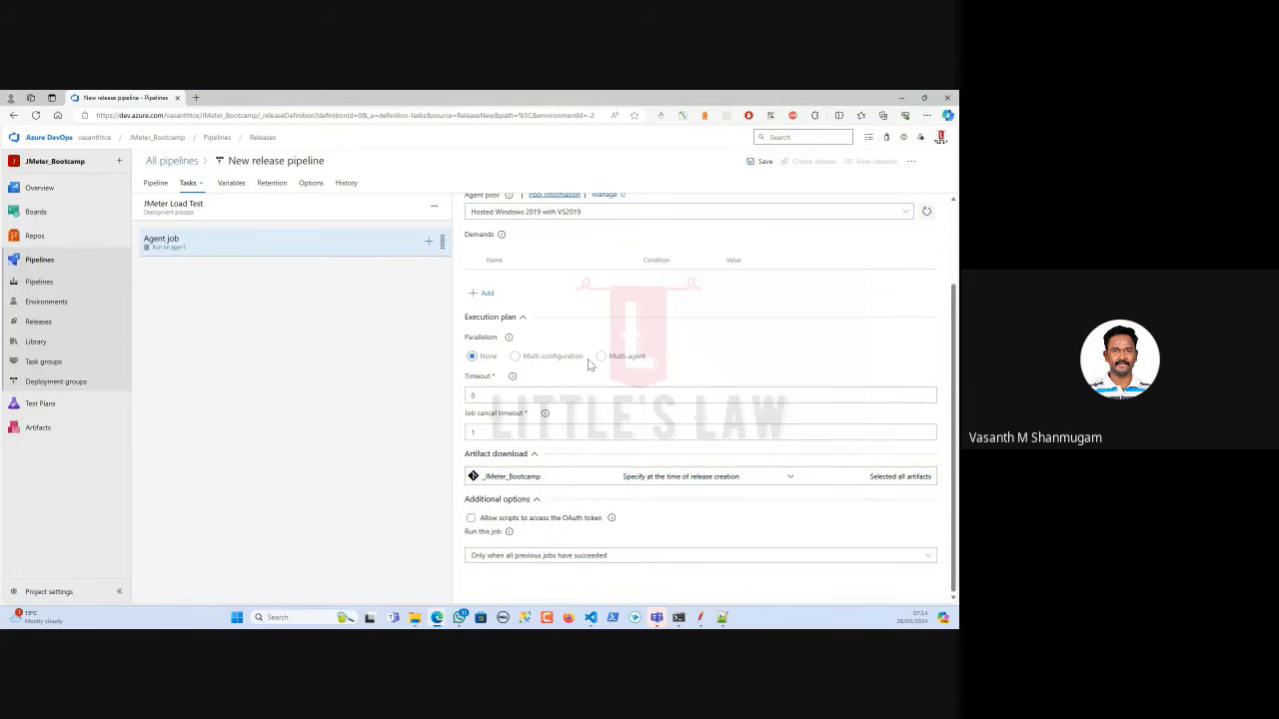
scroll(600, 451, "up", 2)
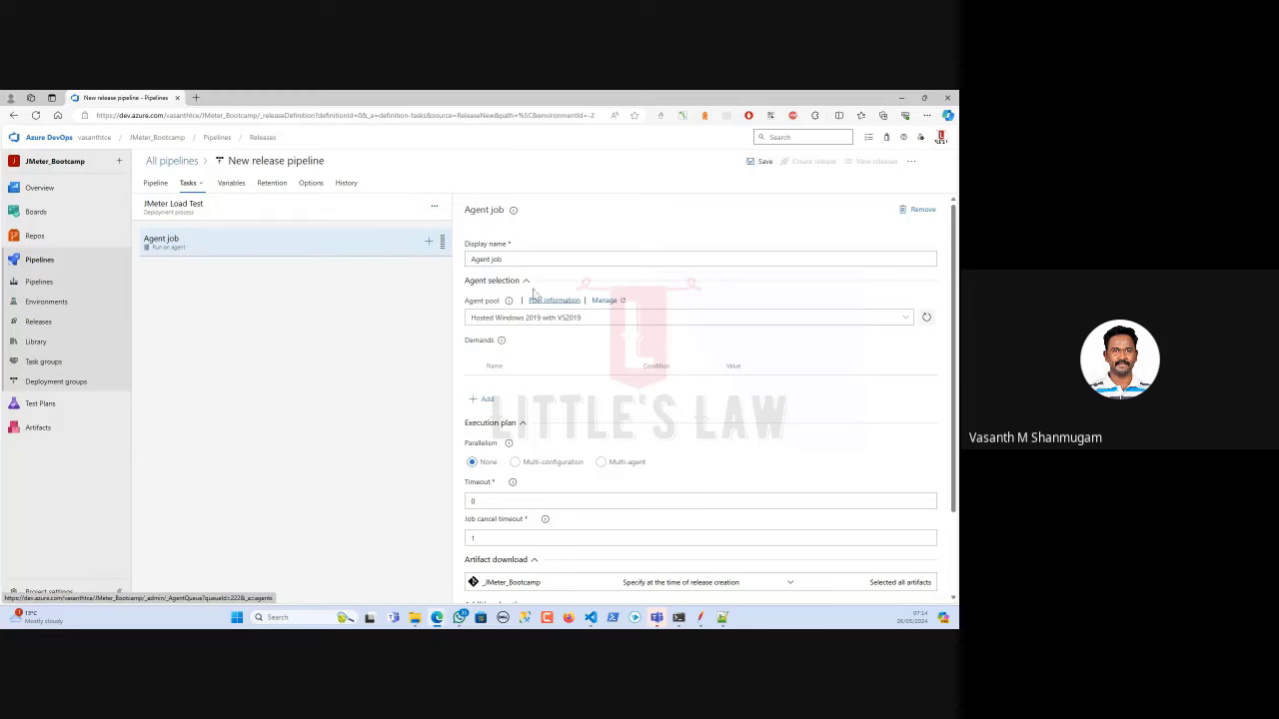
Add a JMeter tool installer task named Install JMeter 5.6.3 with version 5.6.3.
left_click(429, 243)
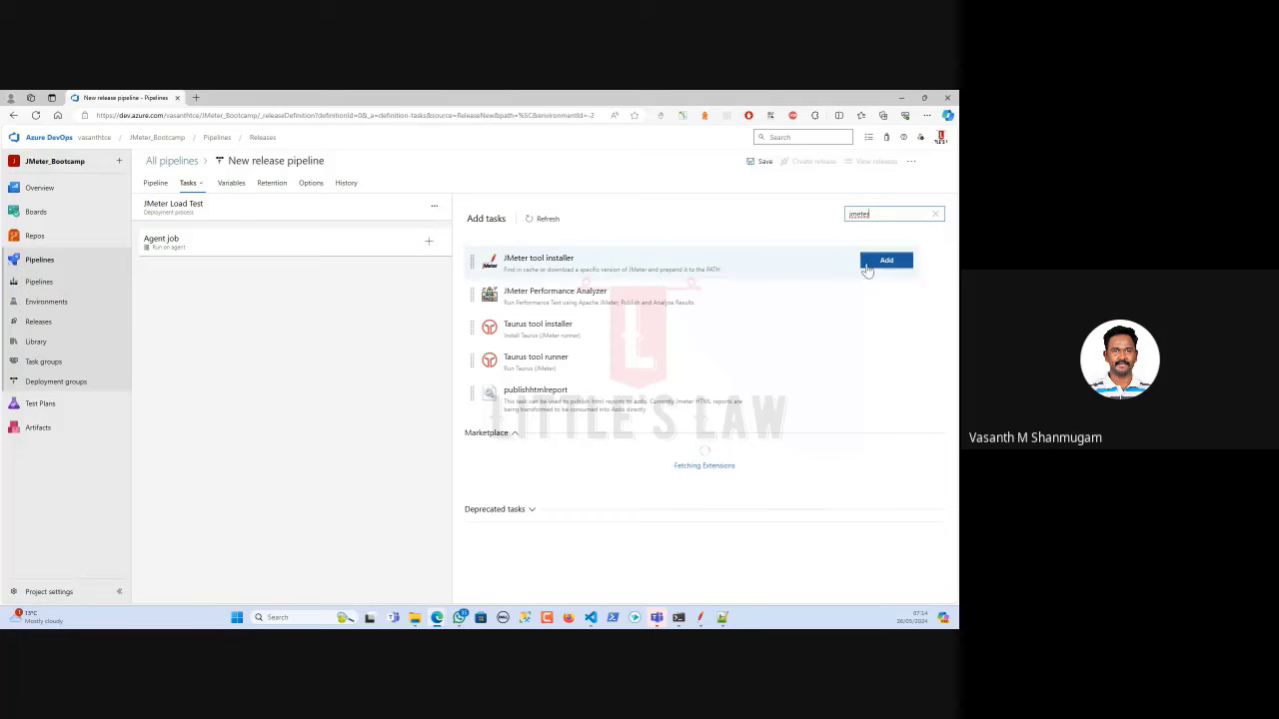
left_click(876, 266)
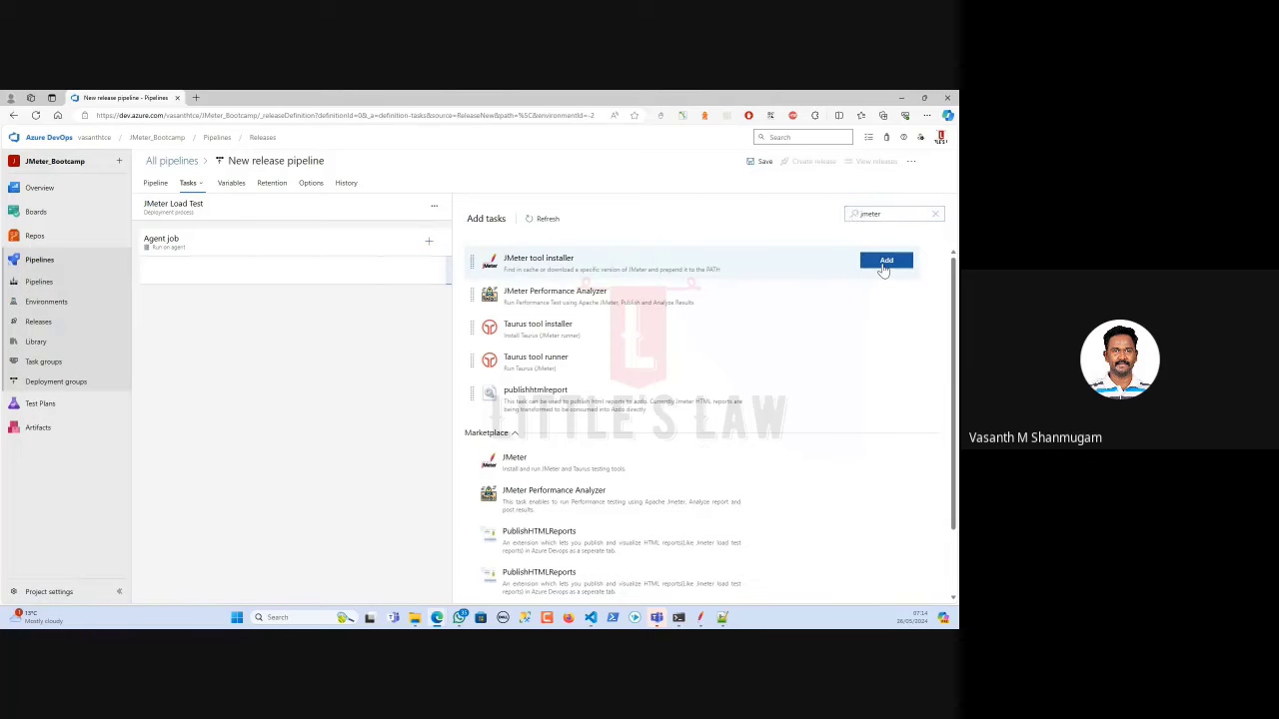
left_click(263, 277)
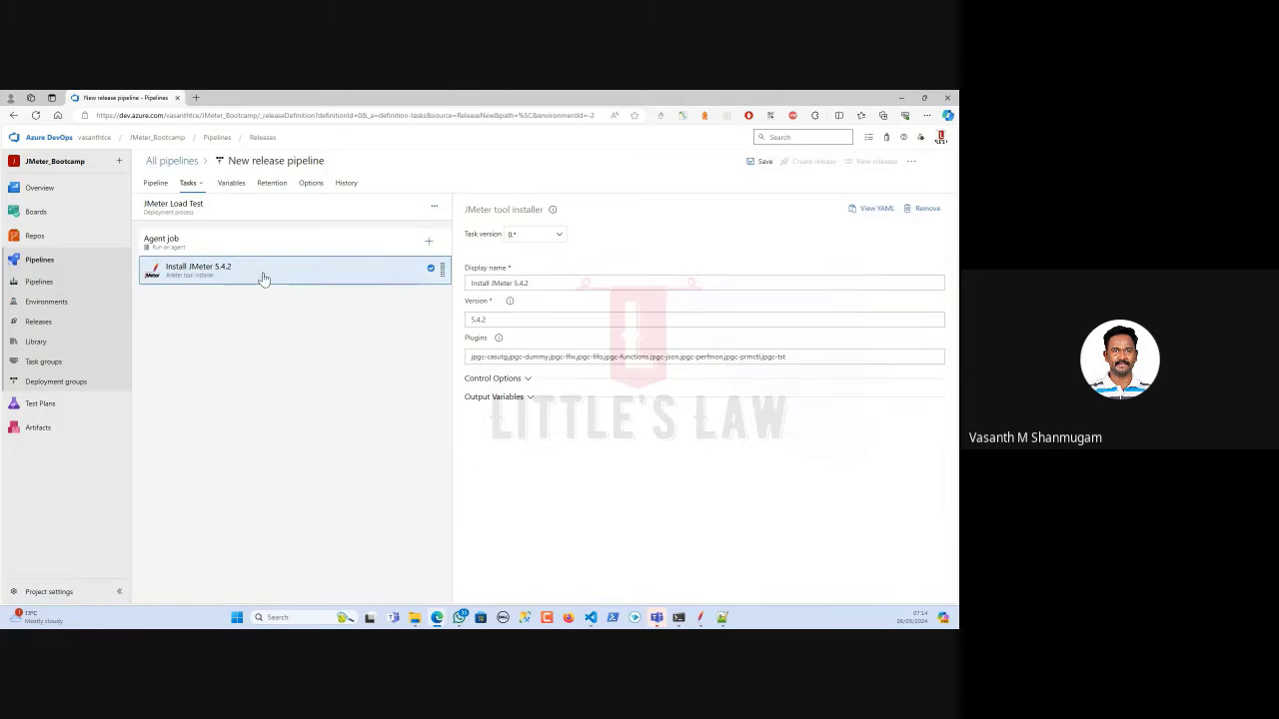
left_click(553, 280)
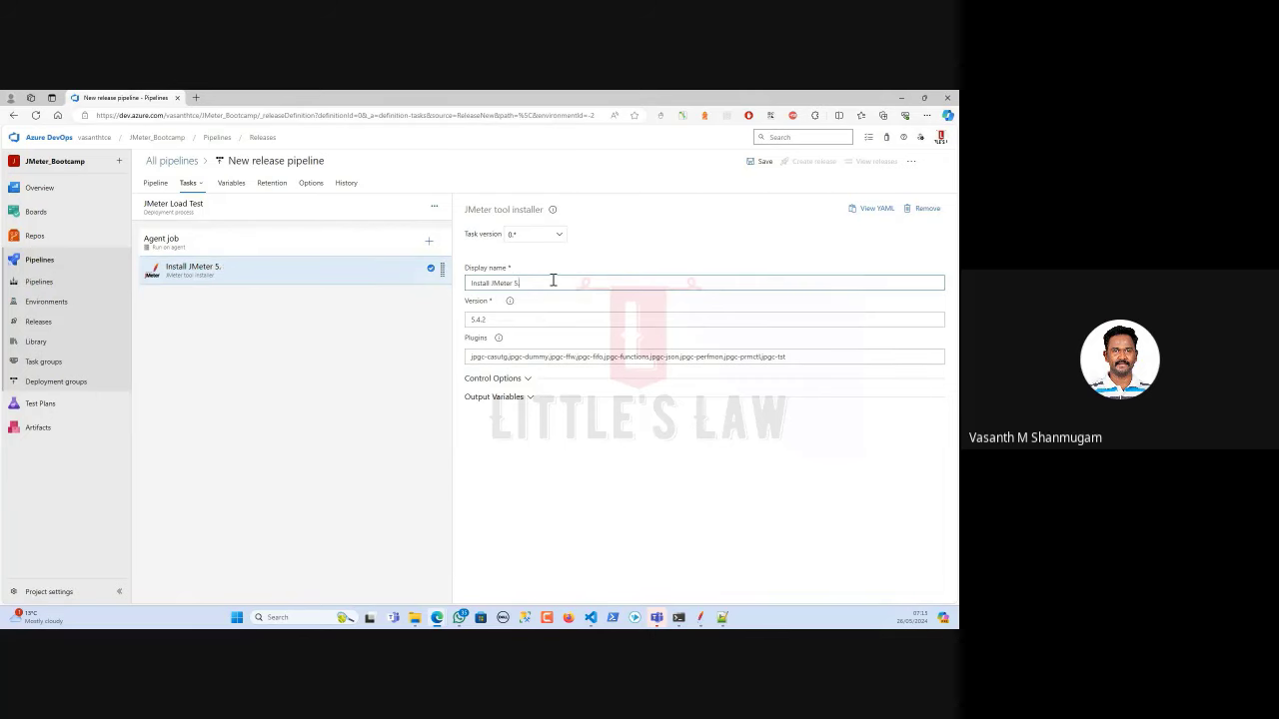
left_click(480, 321)
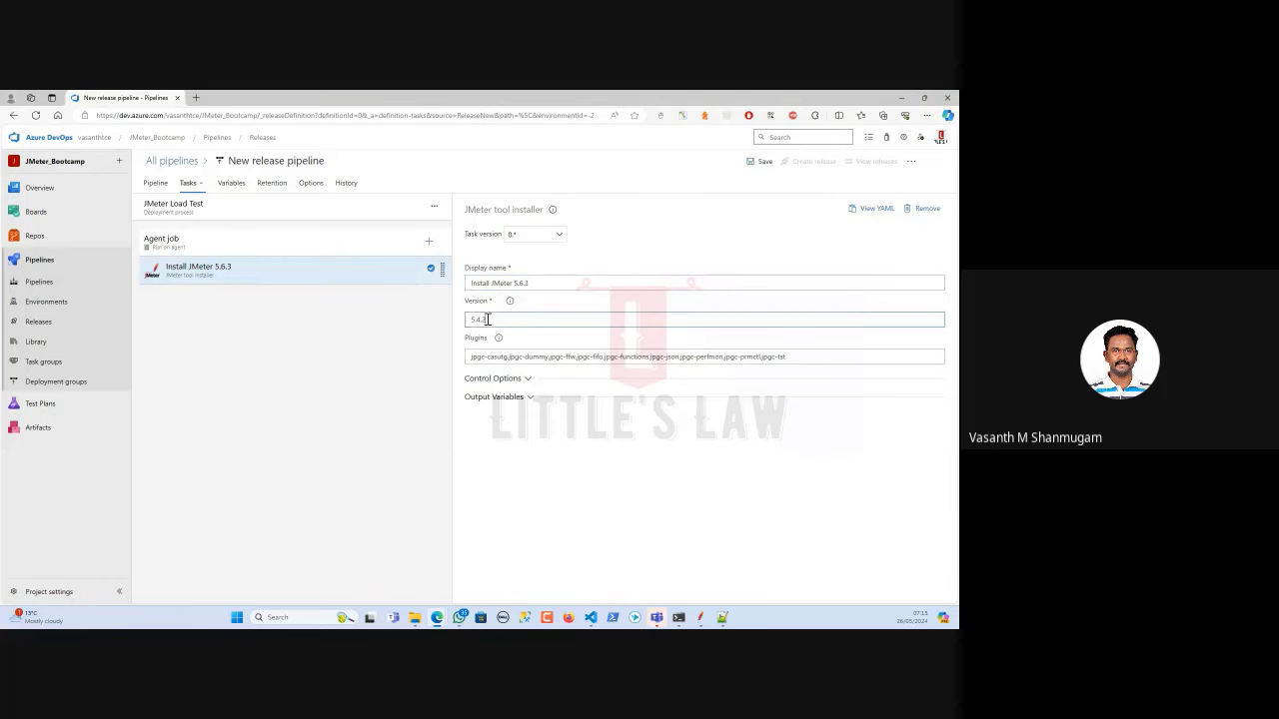
left_click_drag(486, 319, 477, 319)
left_click(429, 242)
Add a Command line task from a 'cmd' search after the Install JMeter 5.6.3 task.
left_click(859, 212)
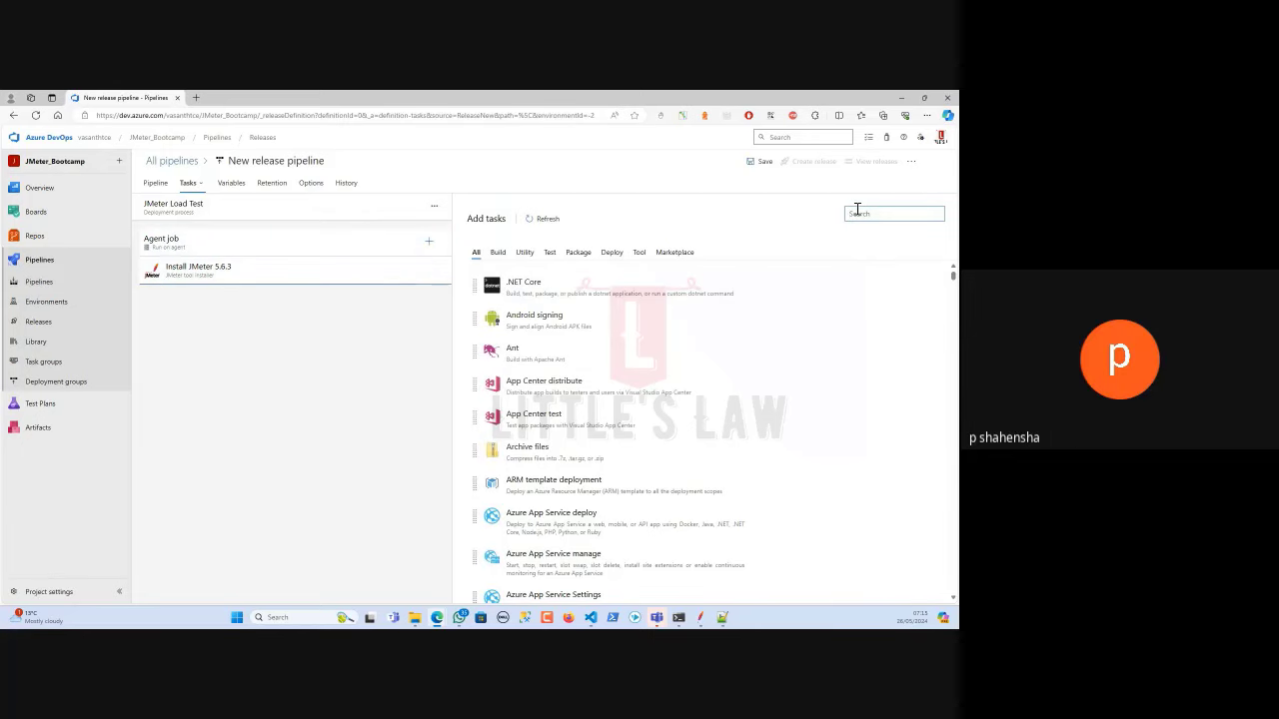
type("cmd")
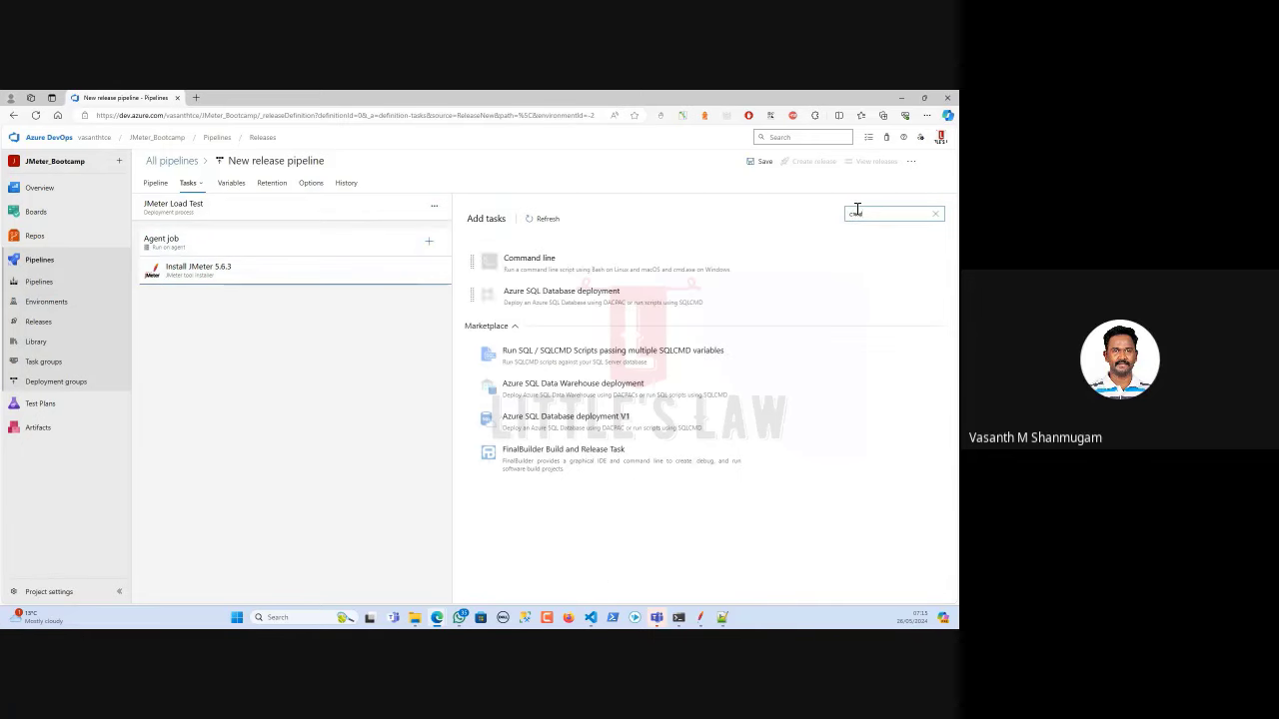
mouse_move(777, 262)
left_click(885, 262)
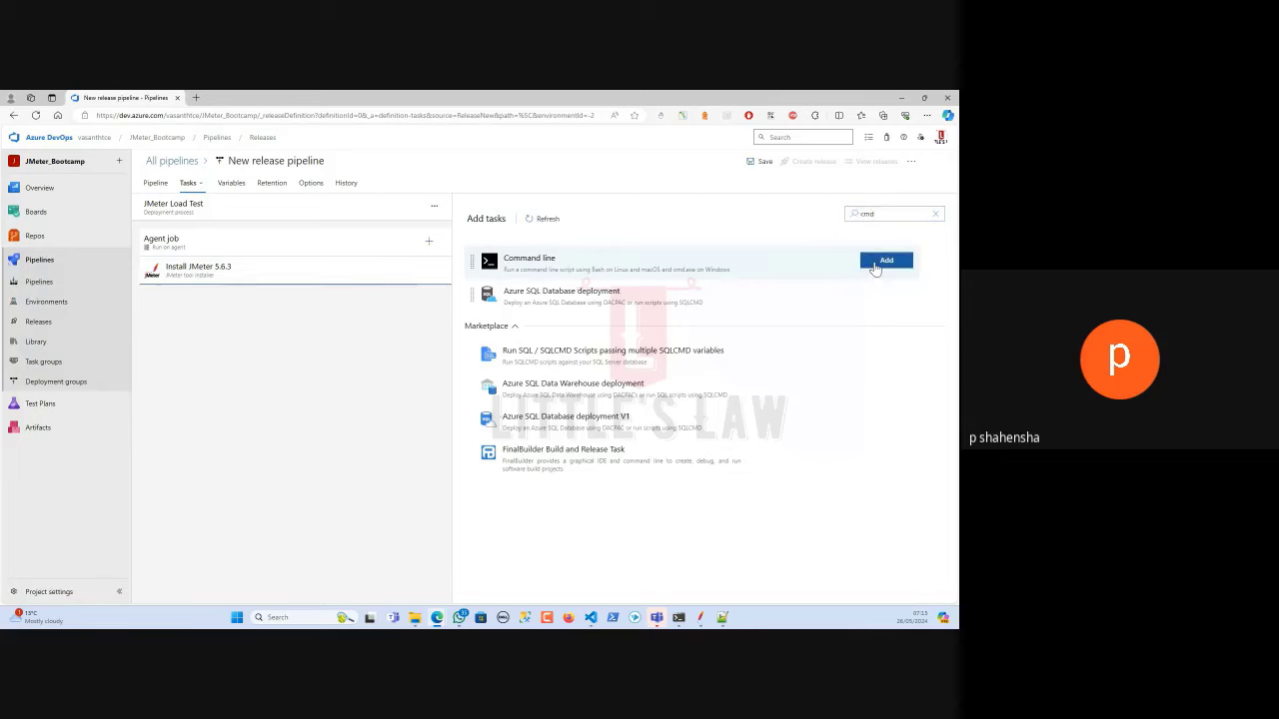
left_click(234, 279)
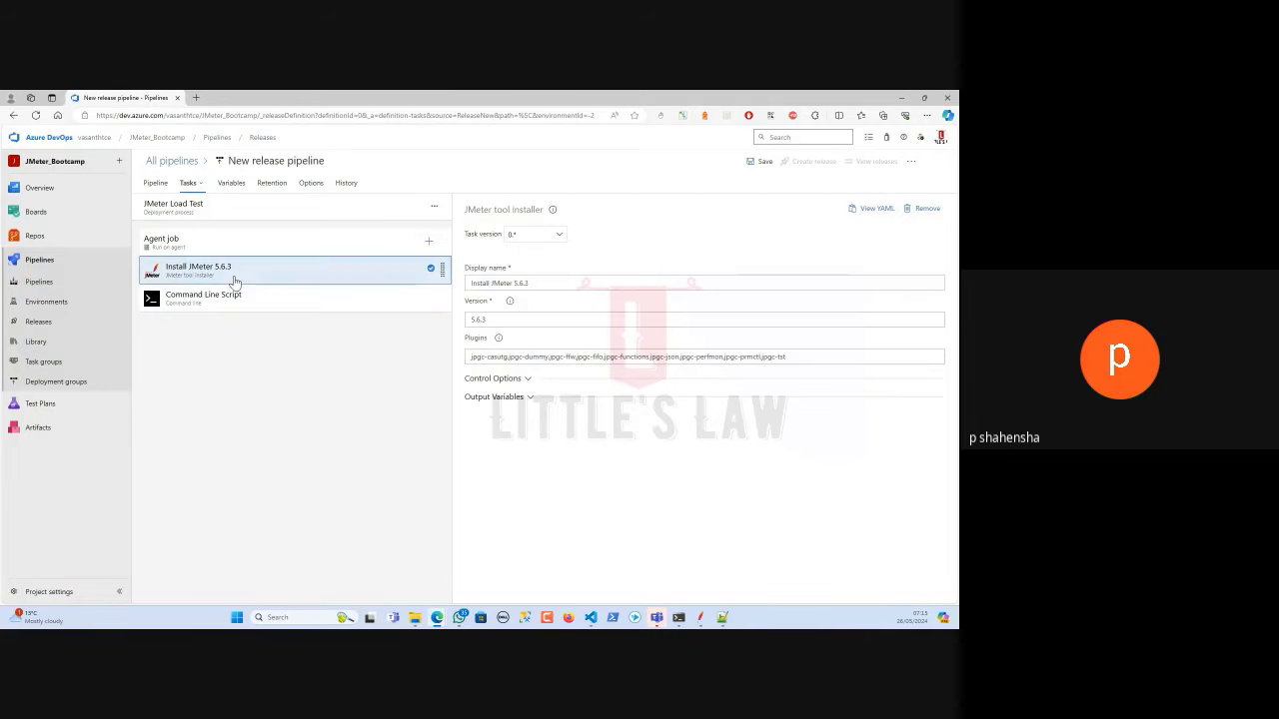
left_click(556, 283)
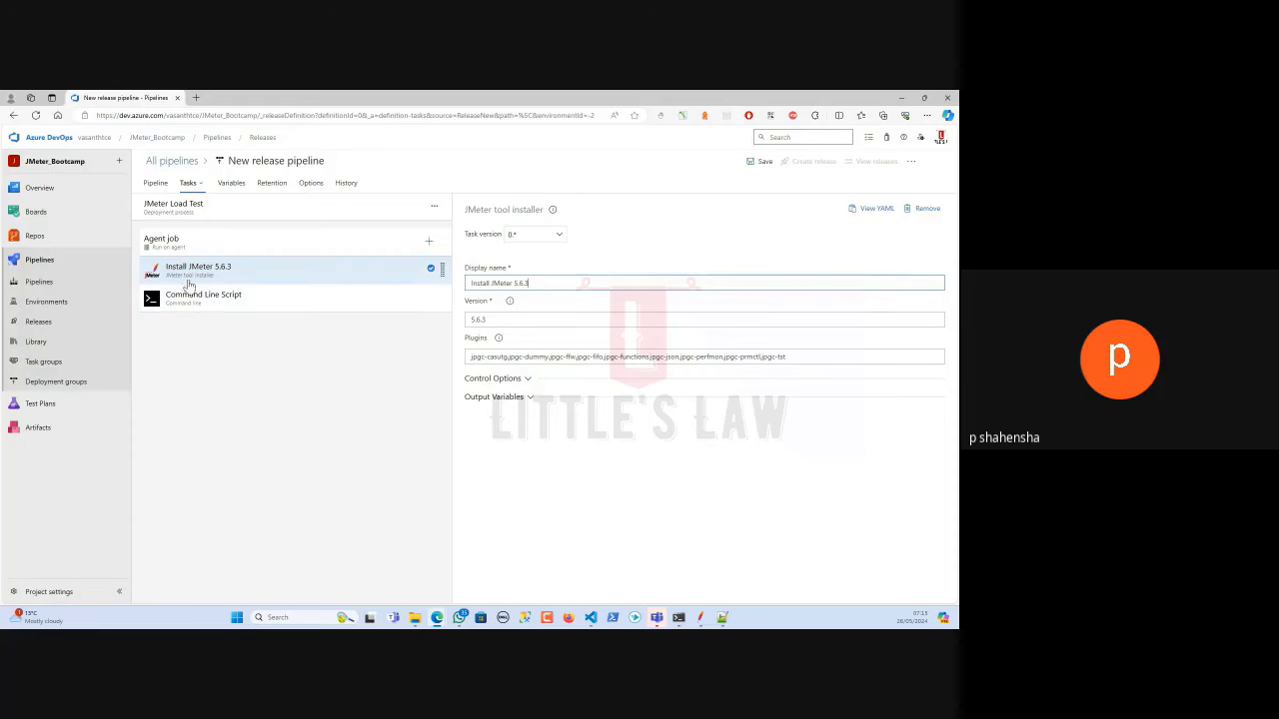
left_click(257, 270)
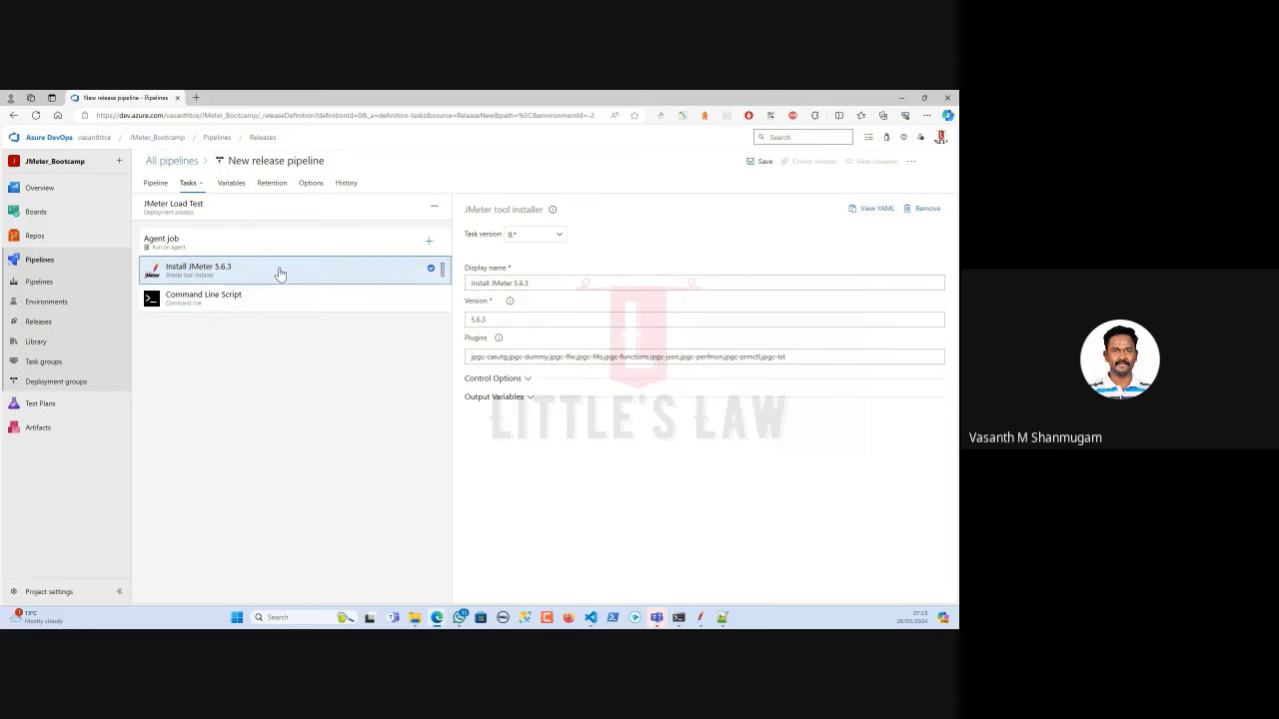
Add a second JMeter tool installer, then remove that extra Install JMeter 5.4.2 task.
left_click(429, 242)
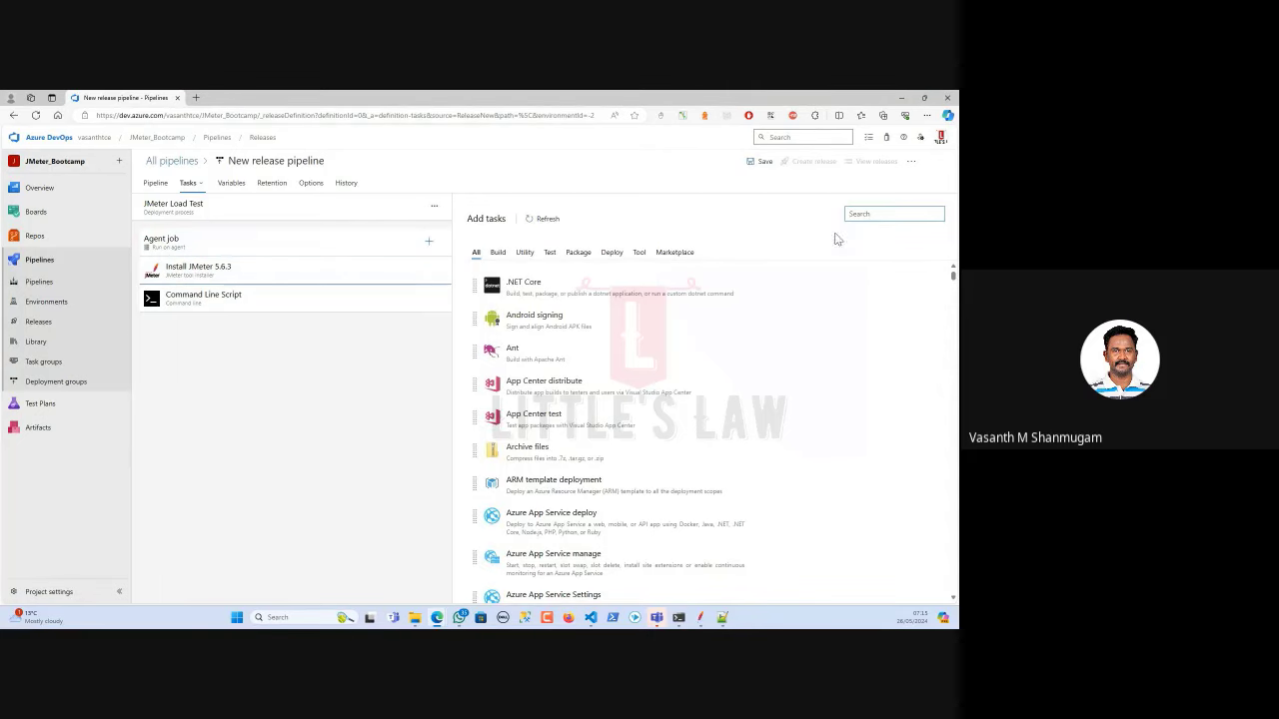
type("jmeter")
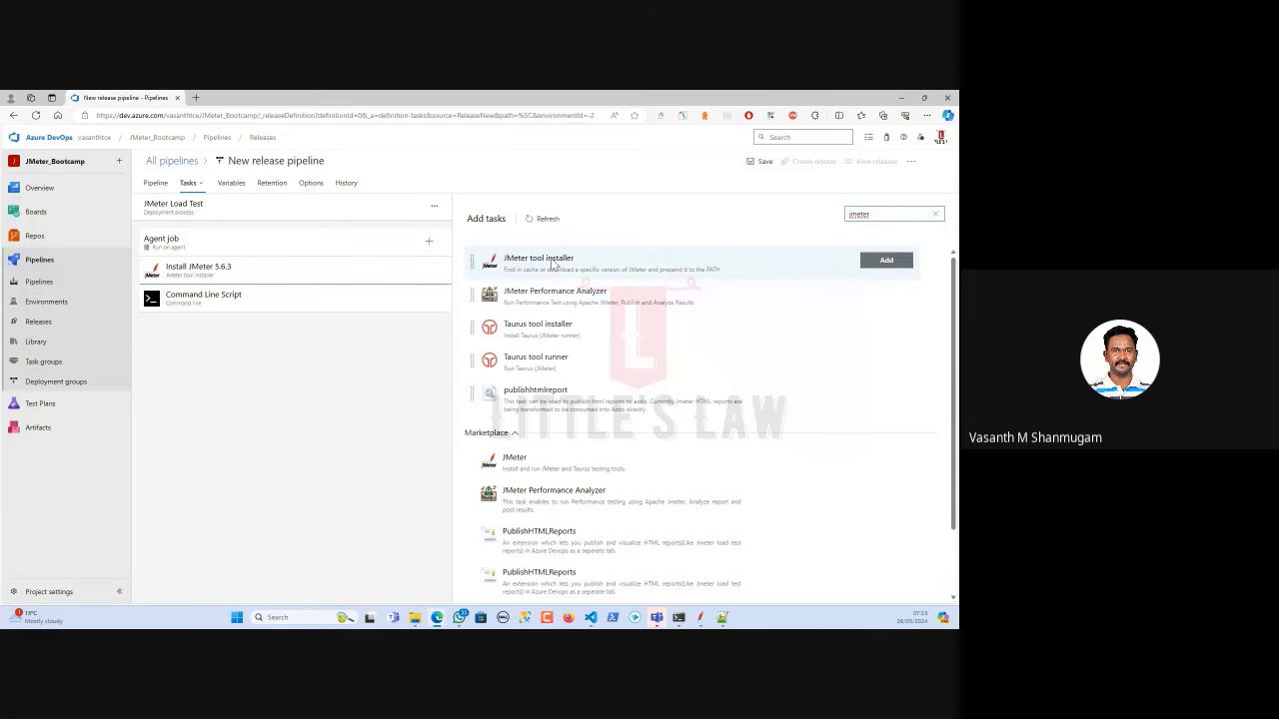
left_click(888, 263)
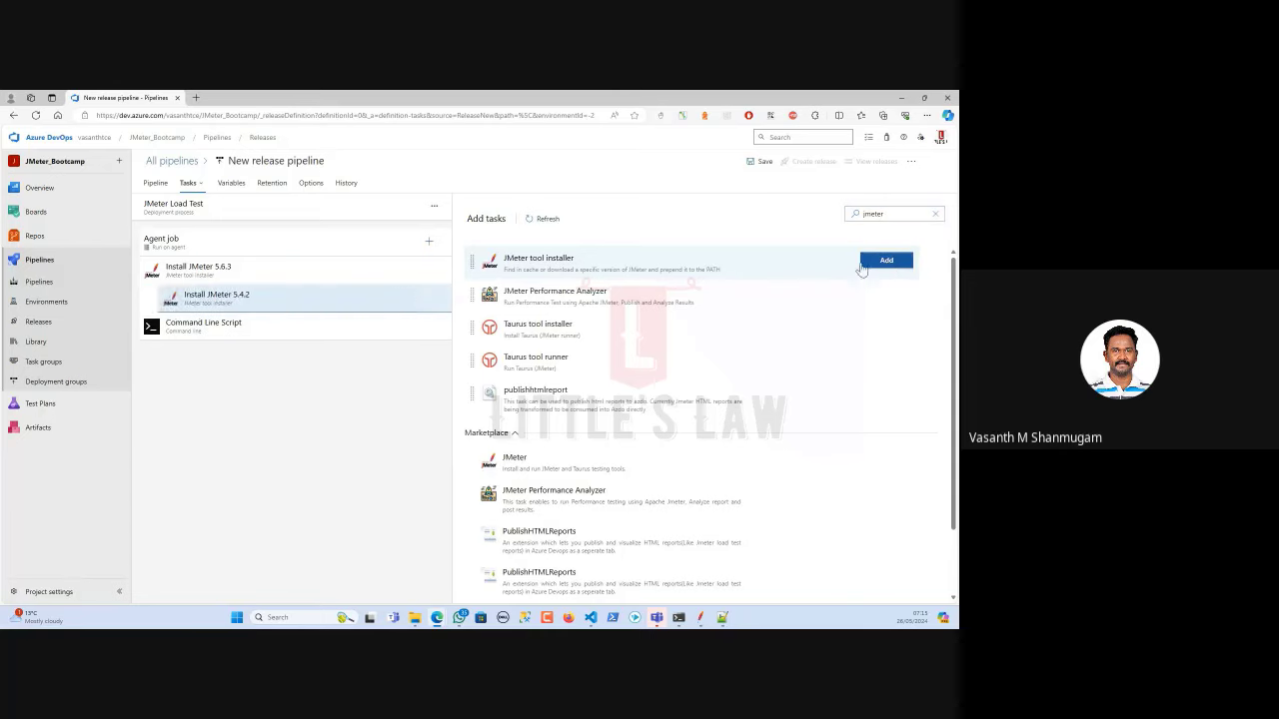
left_click(255, 302)
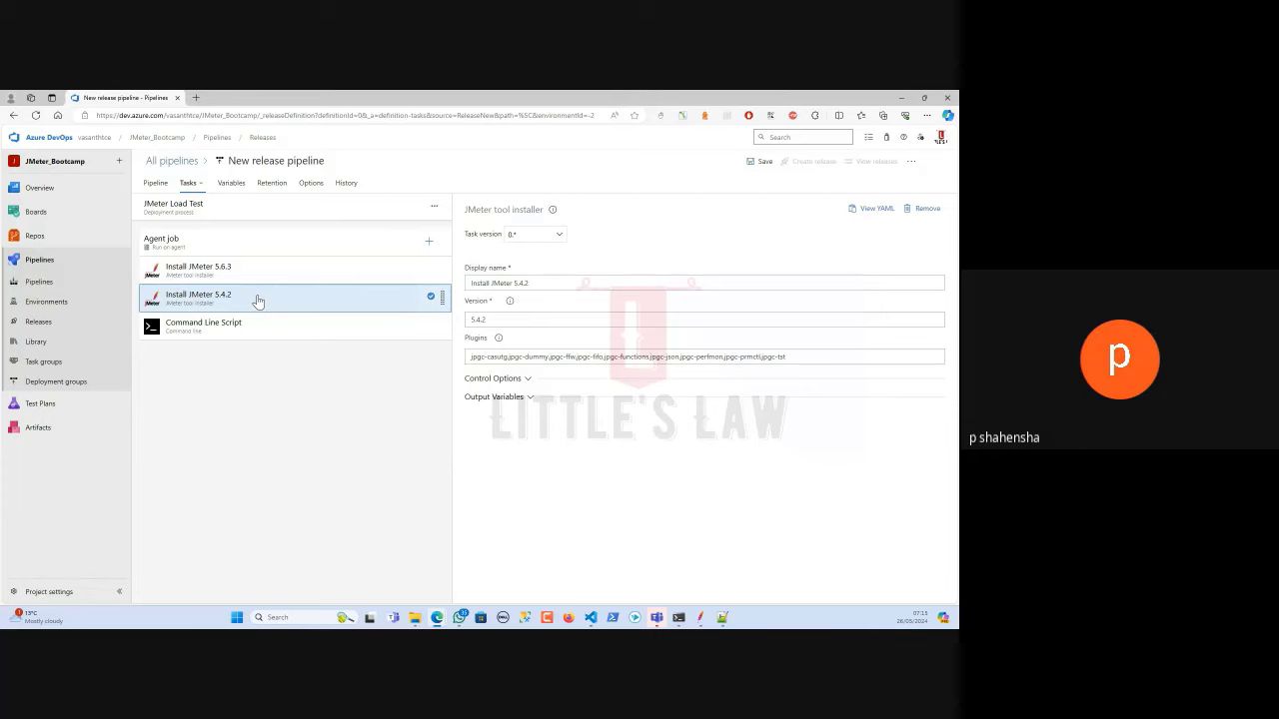
left_click(926, 209)
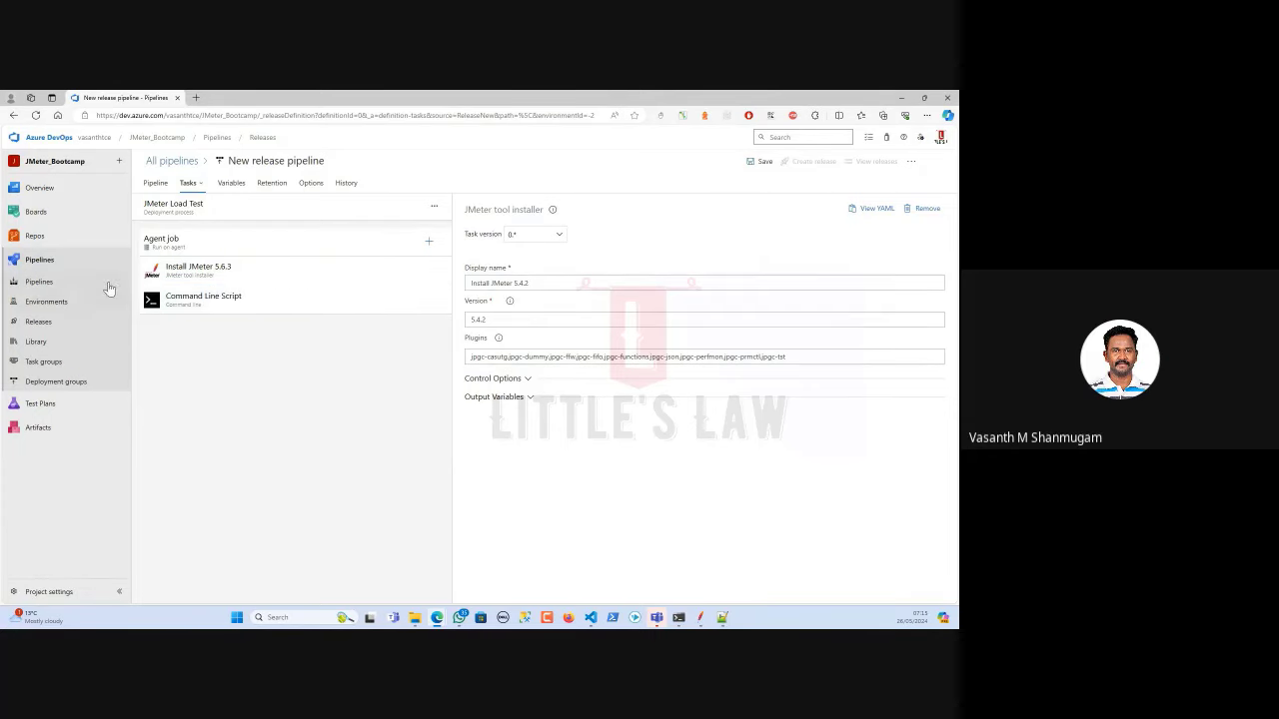
left_click(261, 272)
left_click(543, 283)
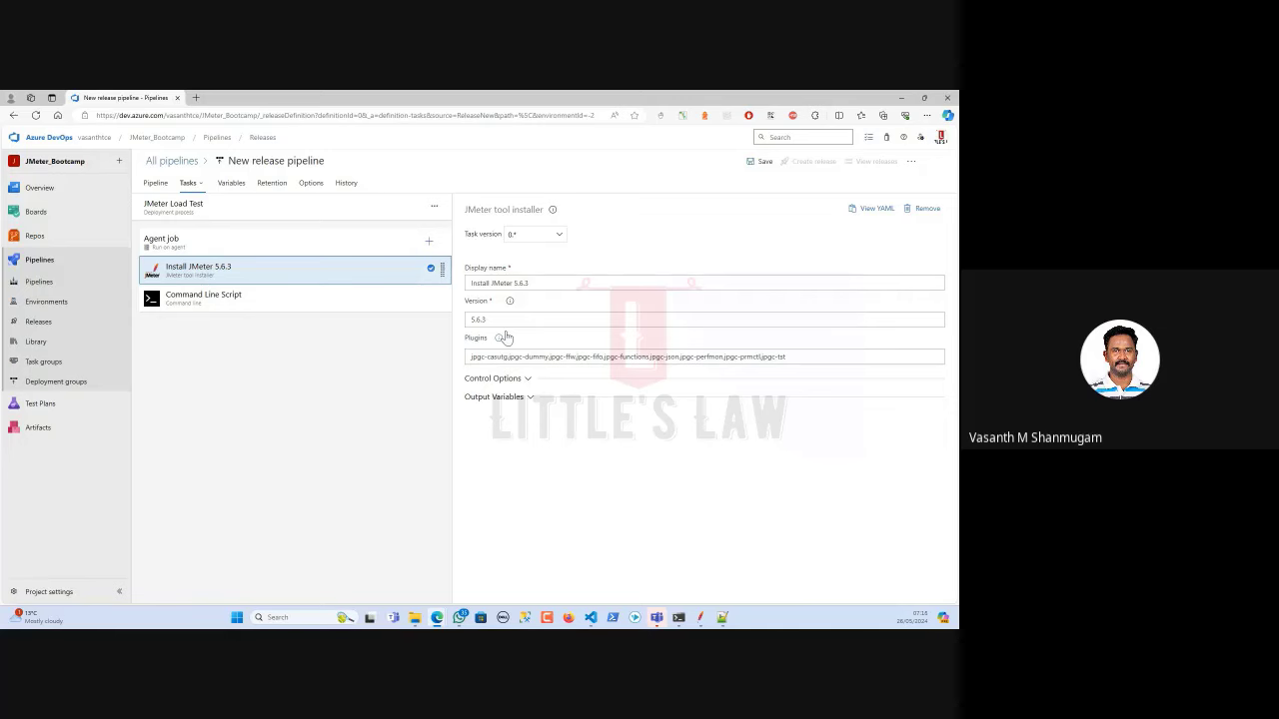
Inspect the Command Line Script's default echo script and fetch the JMeter command from another window.
left_click(332, 303)
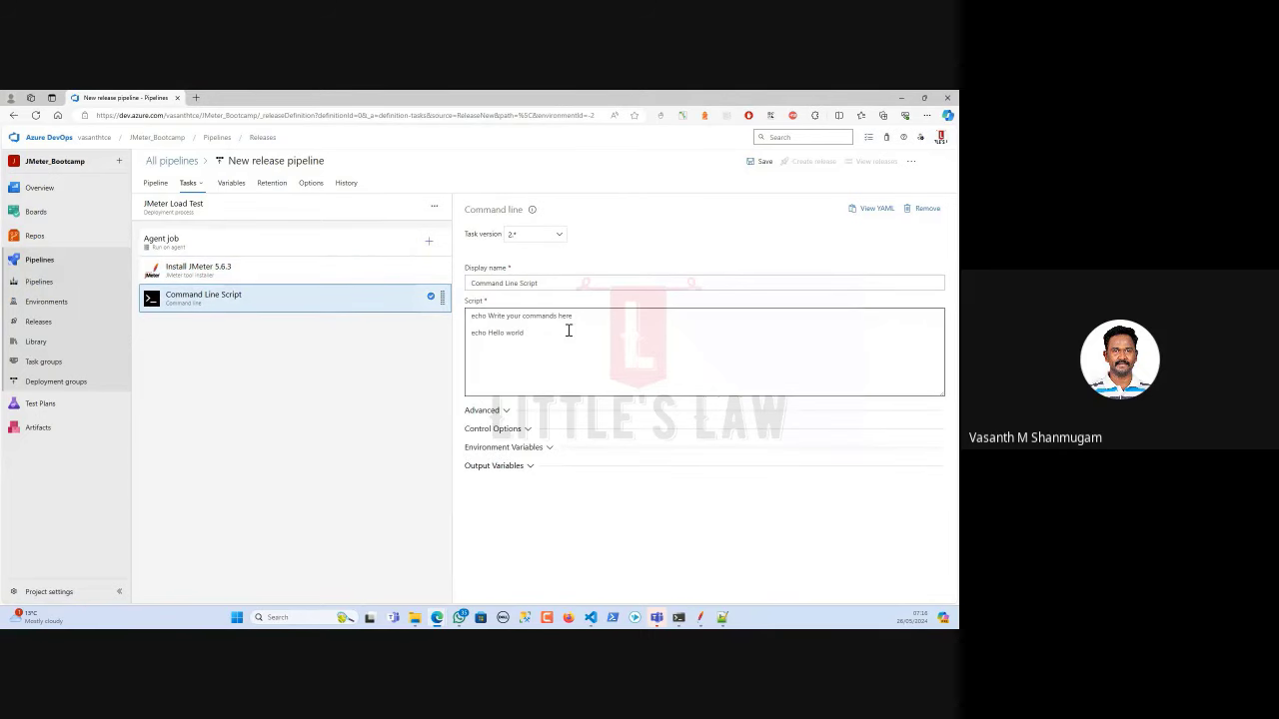
left_click_drag(571, 337, 446, 318)
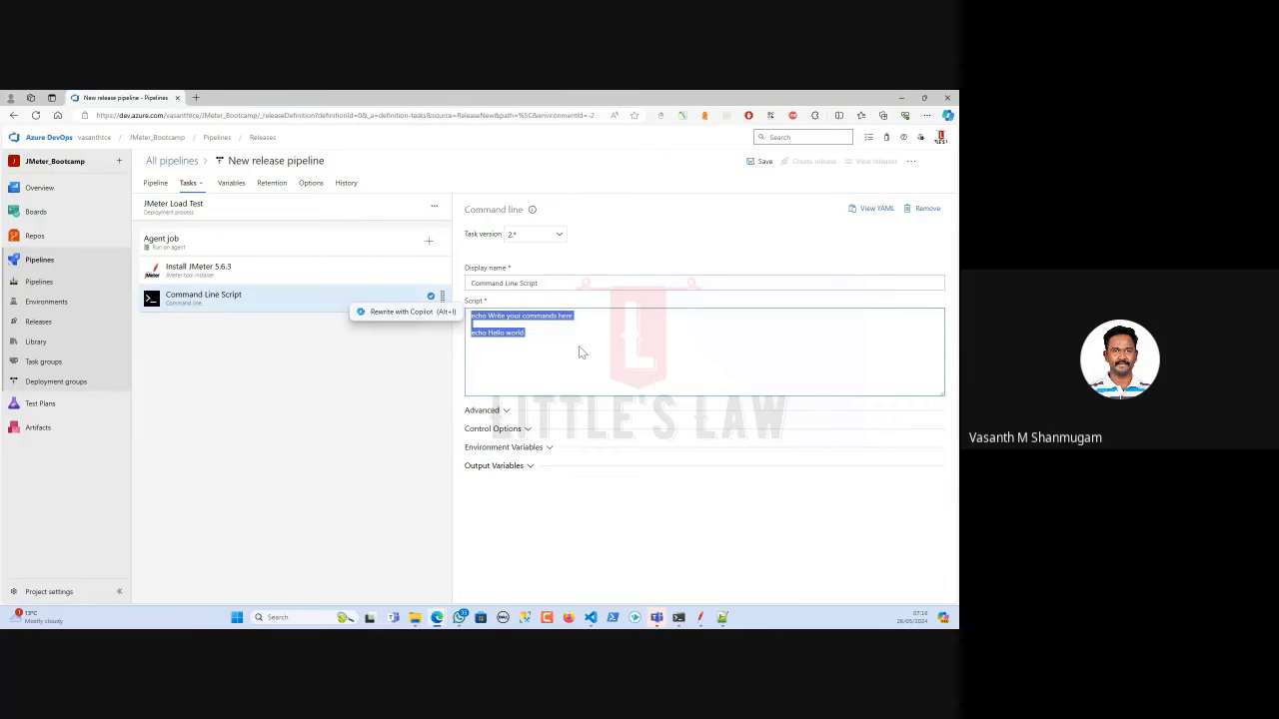
left_click_drag(551, 345, 439, 312)
left_click(488, 359)
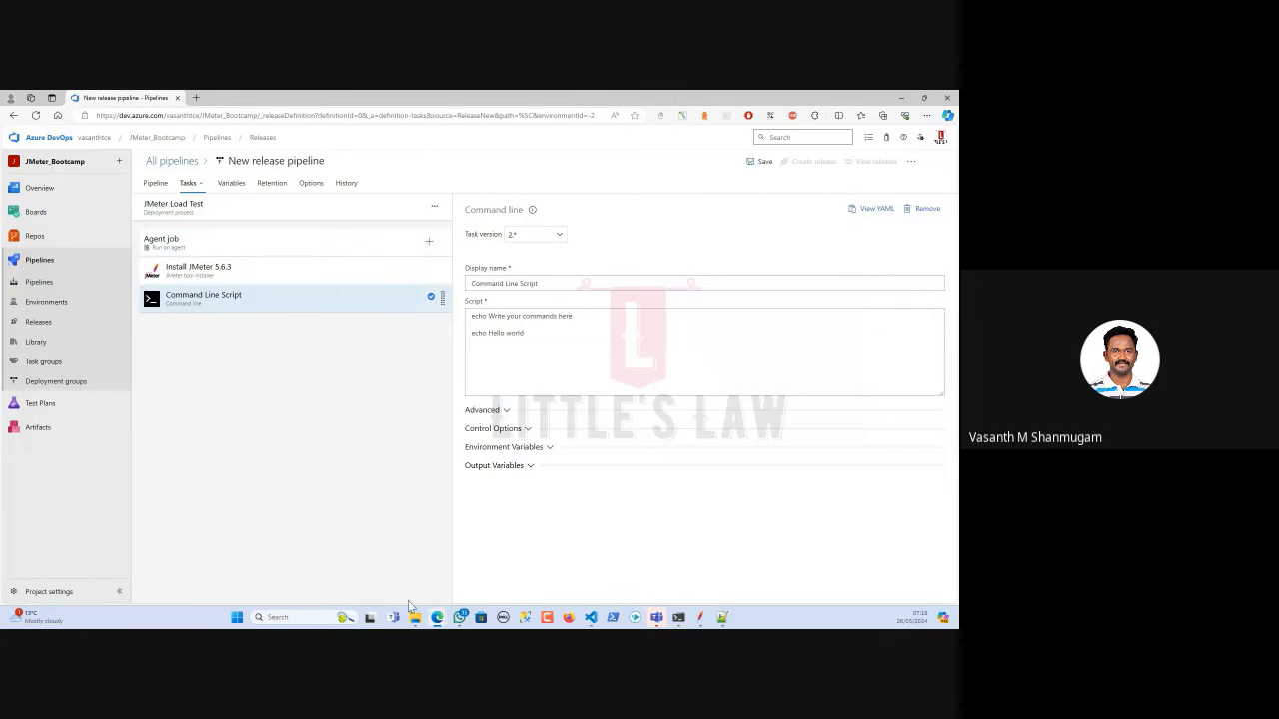
mouse_move(445, 614)
left_click(185, 562)
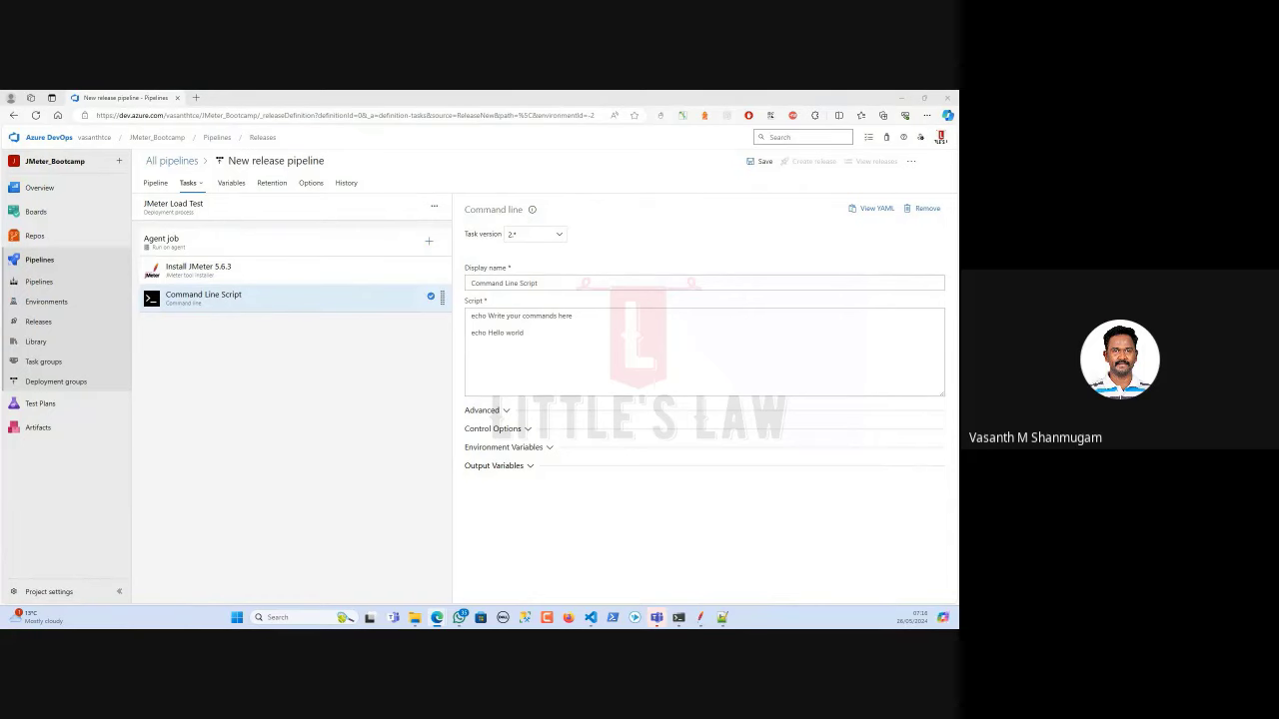
Replace the script with the JMeter non-GUI Test.jmx command reporting to test01, and expand Advanced.
left_click_drag(570, 355, 455, 320)
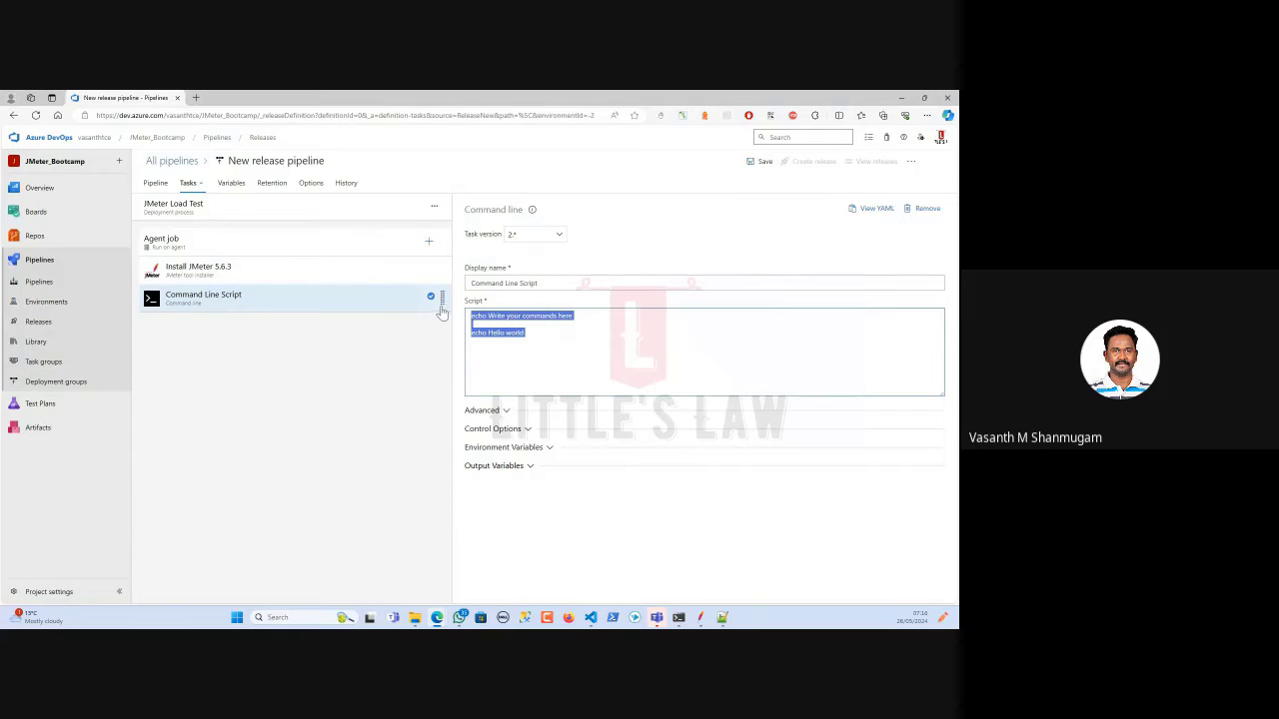
type("jmeter -n -t Test.jmx -l results.jtl -Jthreads=10 -Jrampup=20 -JloopCount=5 -Jduration=120 && jmeter -g results.jtl -o test01")
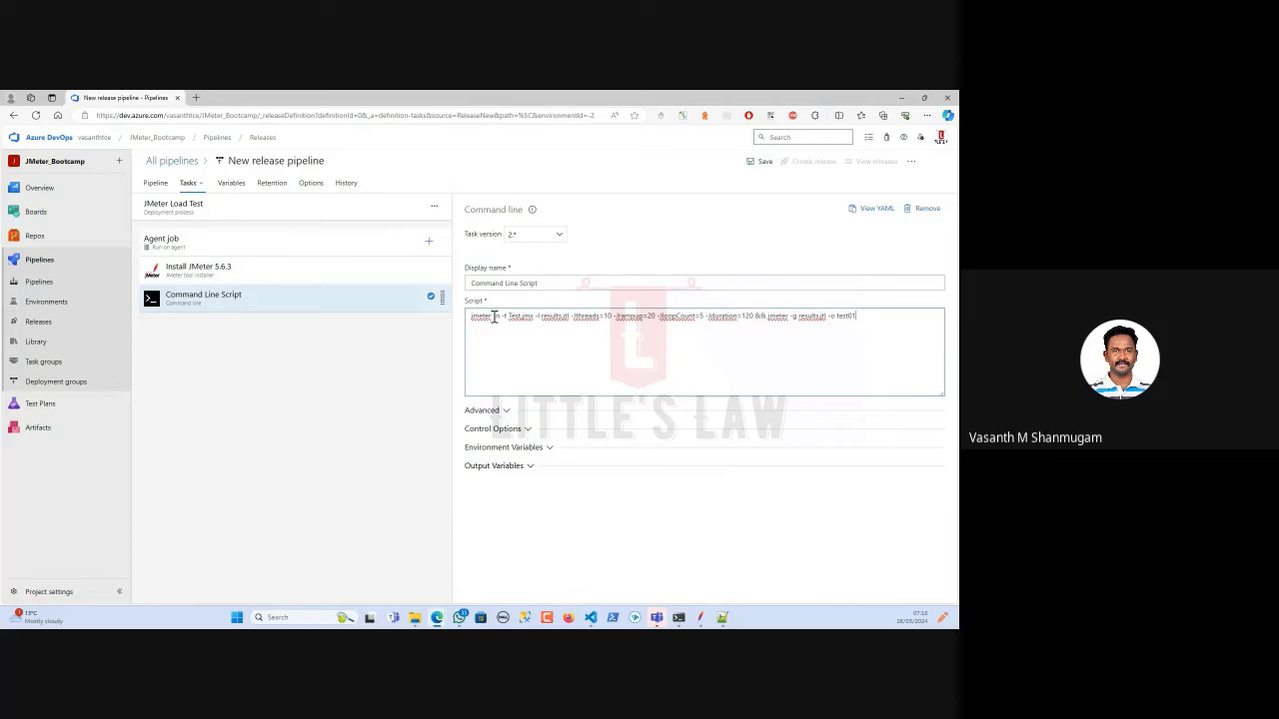
double_click(493, 317)
left_click(502, 316)
double_click(505, 315)
left_click(33, 255)
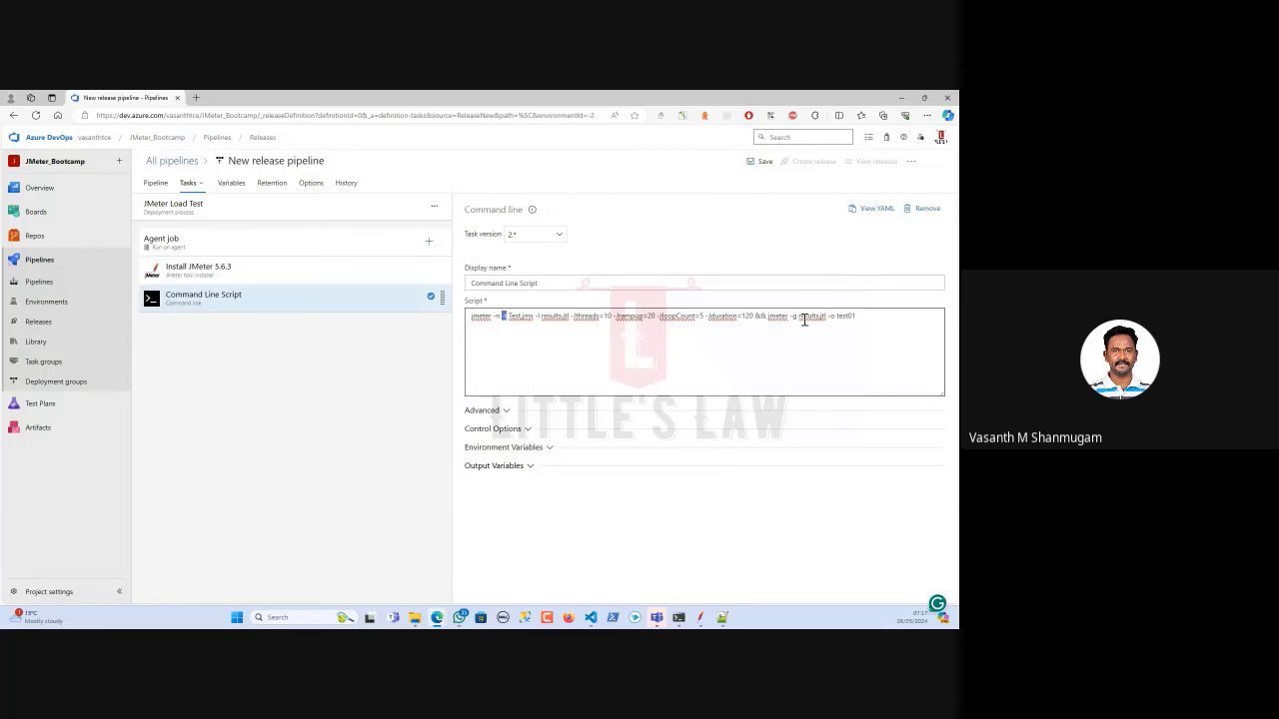
left_click(857, 322)
left_click(490, 412)
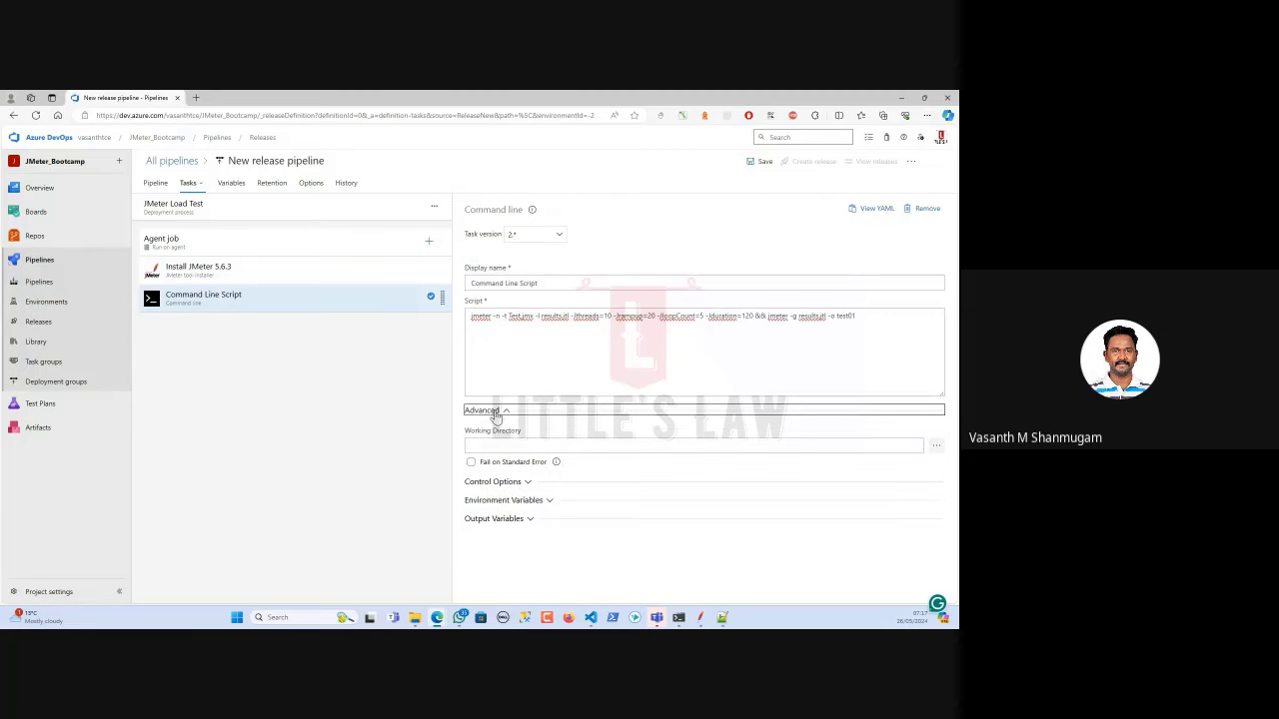
Set the working directory to $(System.DefaultWorkingDirectory)/_JMeter_Bootcamp.
left_click(933, 450)
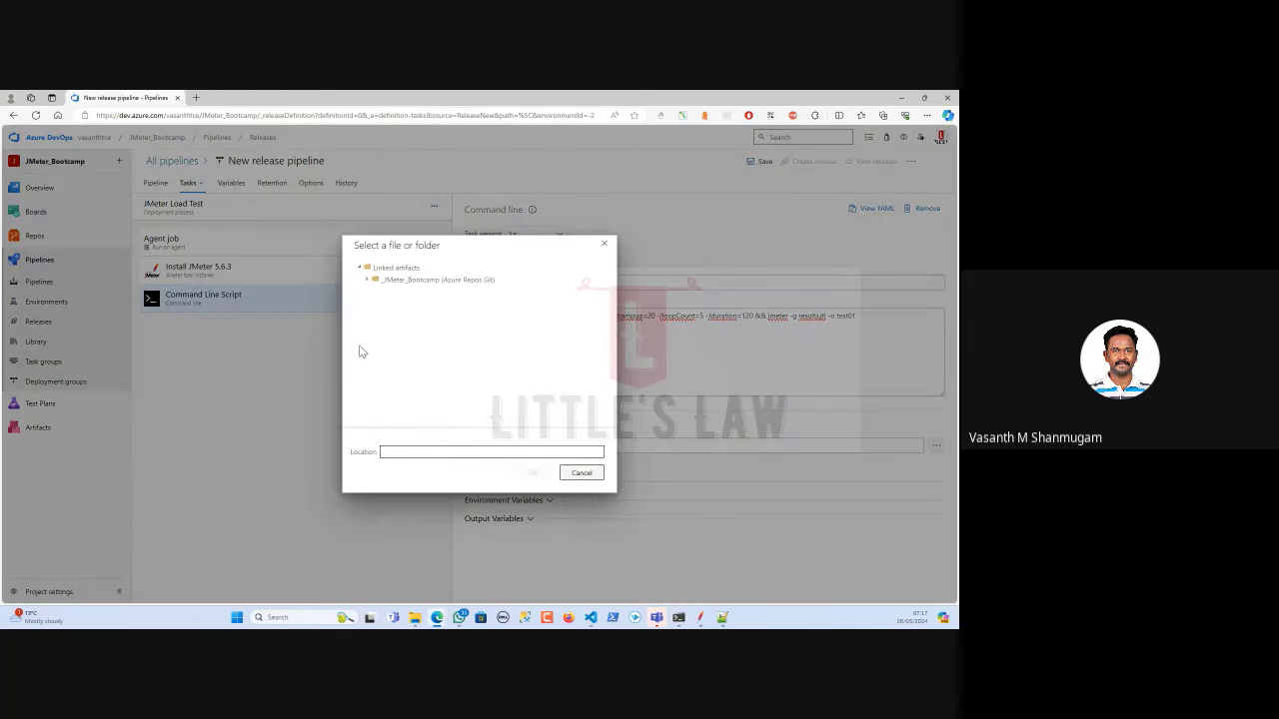
left_click(399, 281)
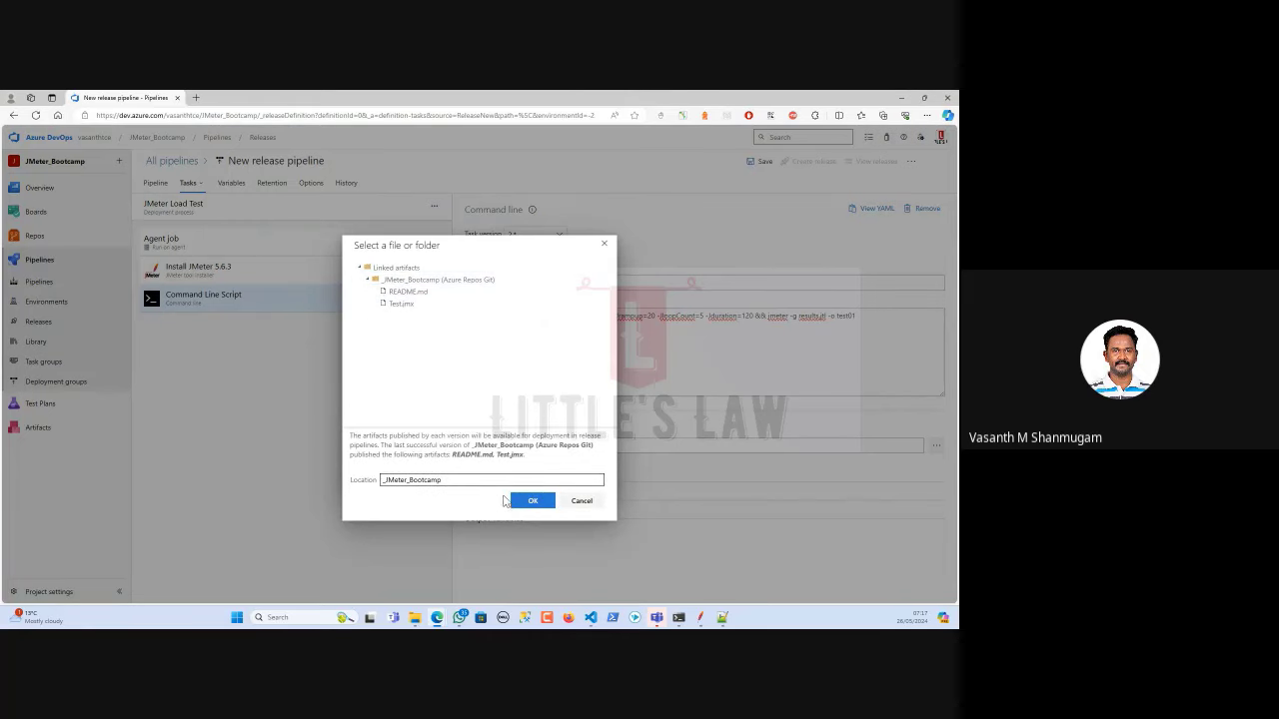
left_click(532, 500)
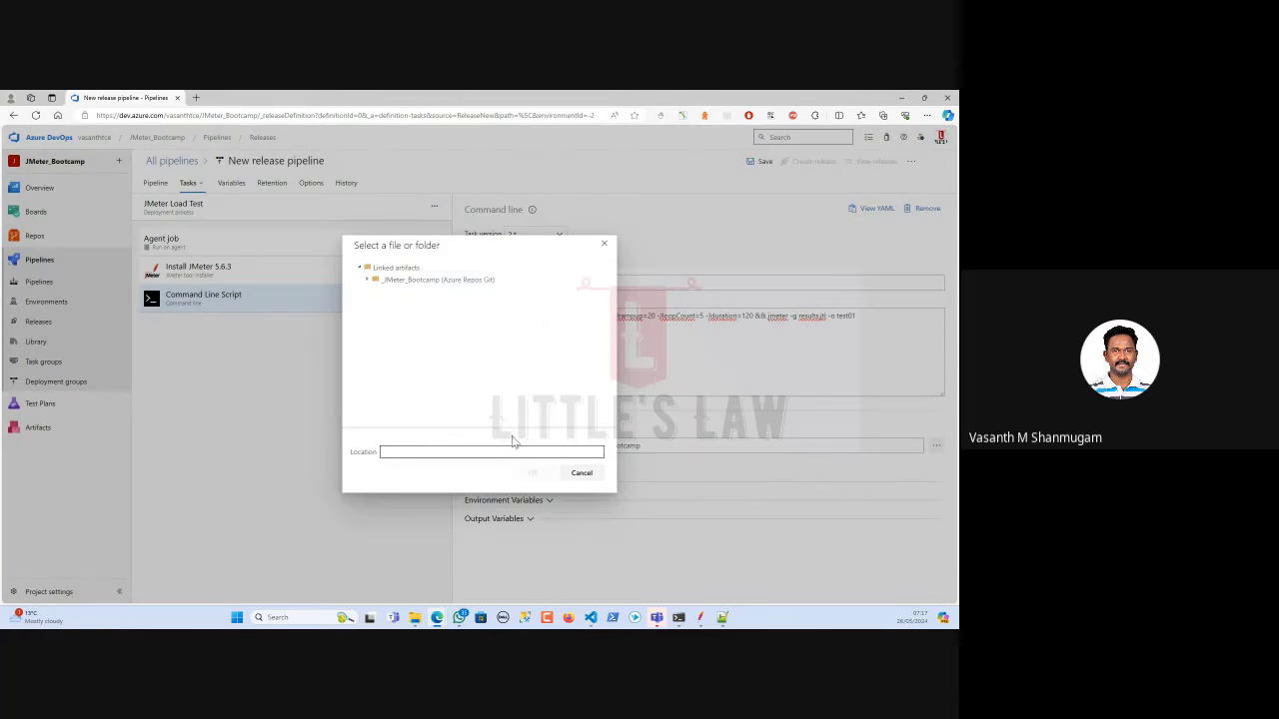
left_click(411, 284)
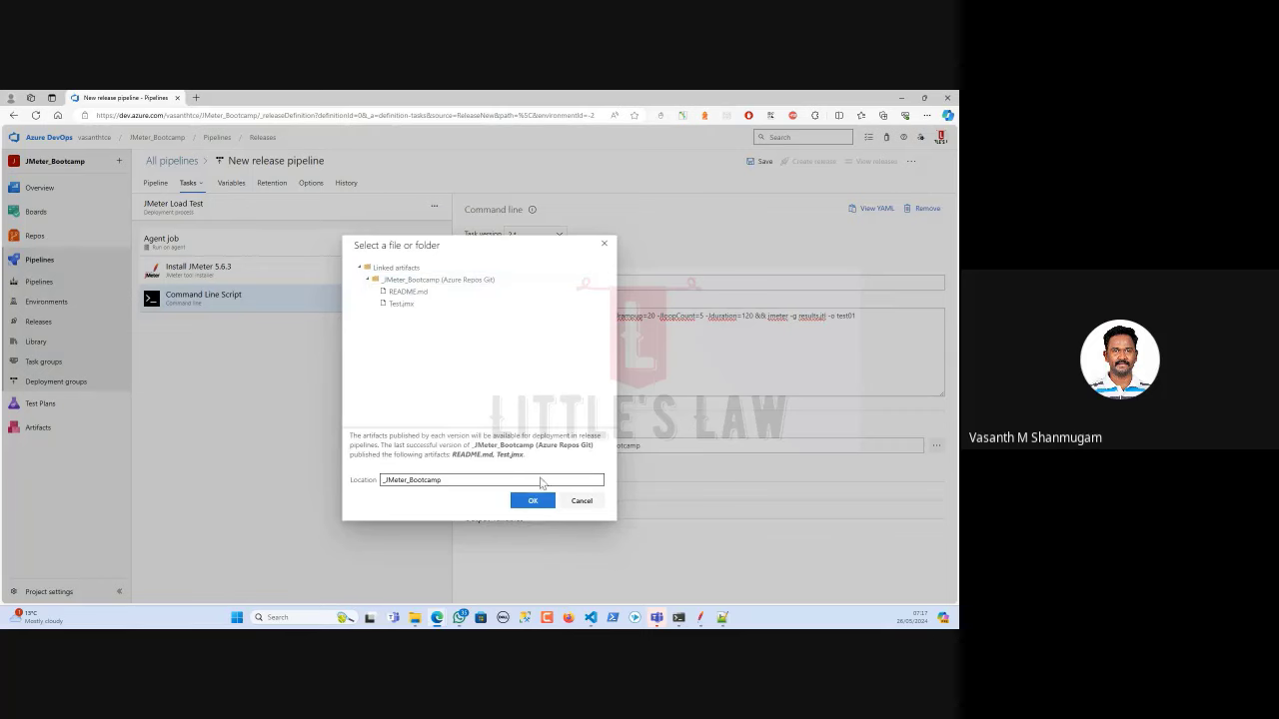
left_click(533, 500)
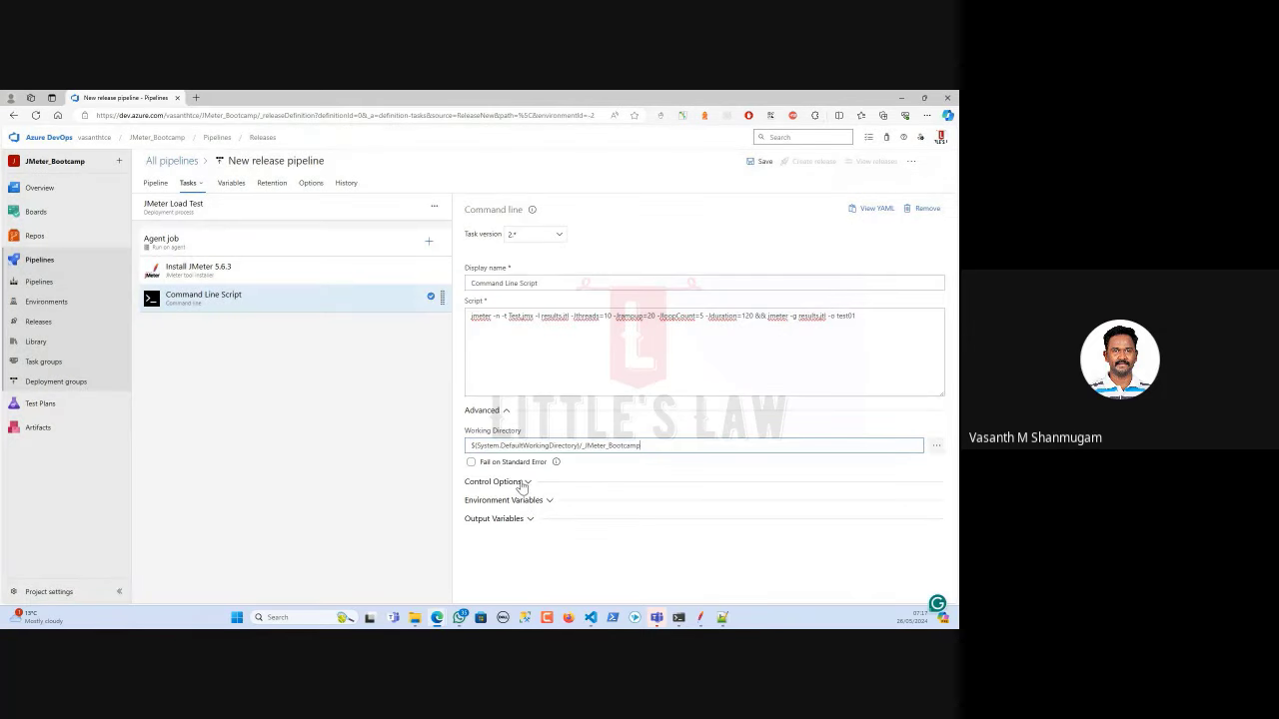
Expand and review the Control Options, Environment Variables and Output Variables sections.
left_click(524, 484)
scroll(611, 503, "down", 1)
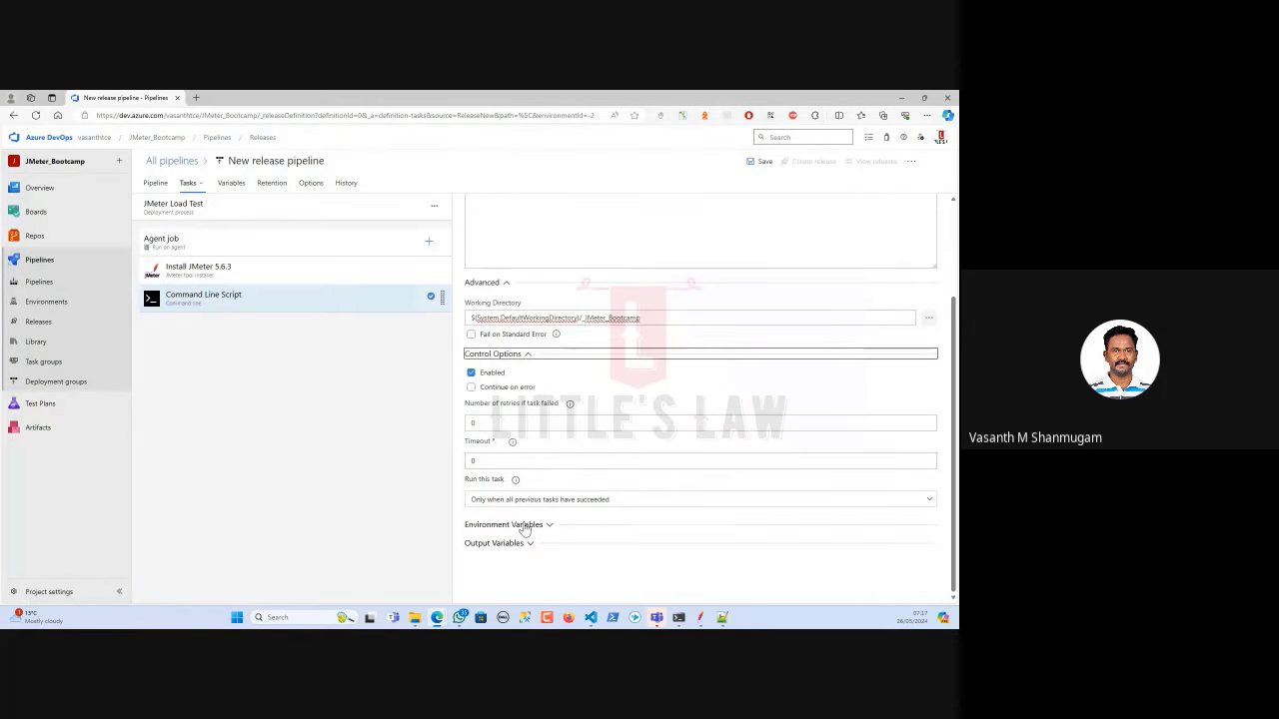
left_click(522, 527)
scroll(547, 494, "down", 1)
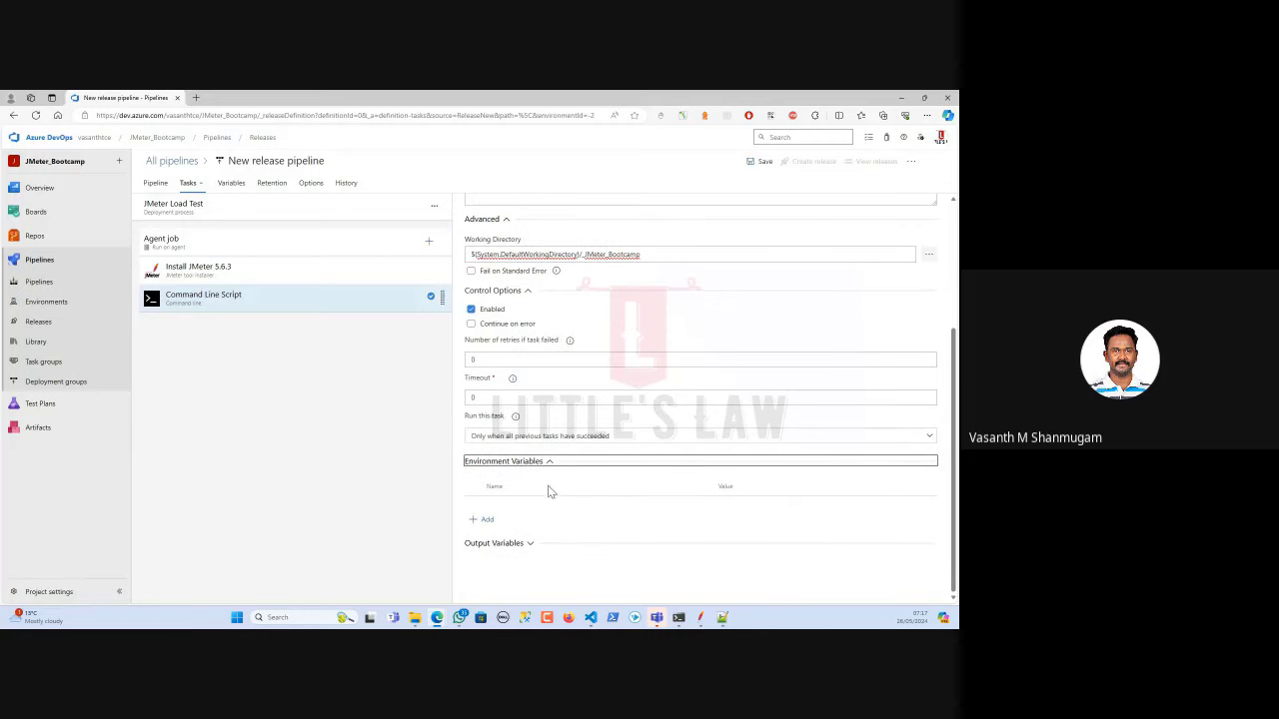
left_click(515, 543)
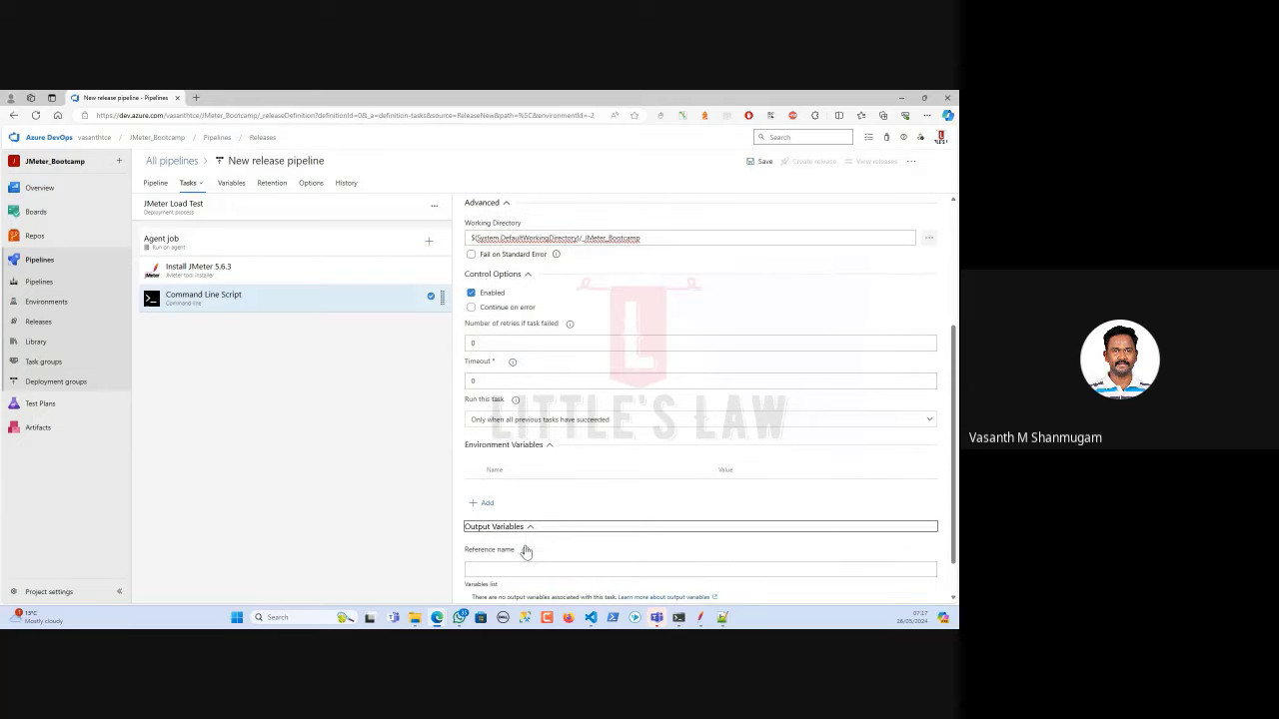
scroll(539, 539, "down", 1)
left_click(511, 490)
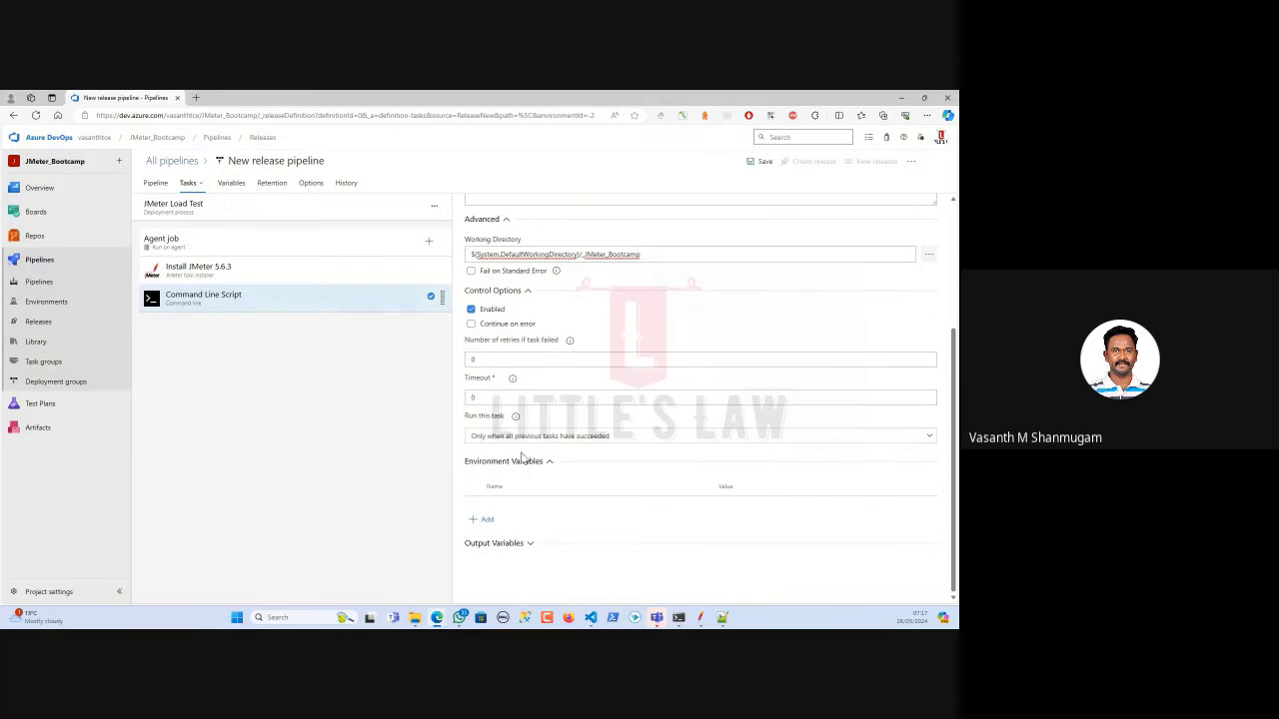
left_click(528, 459)
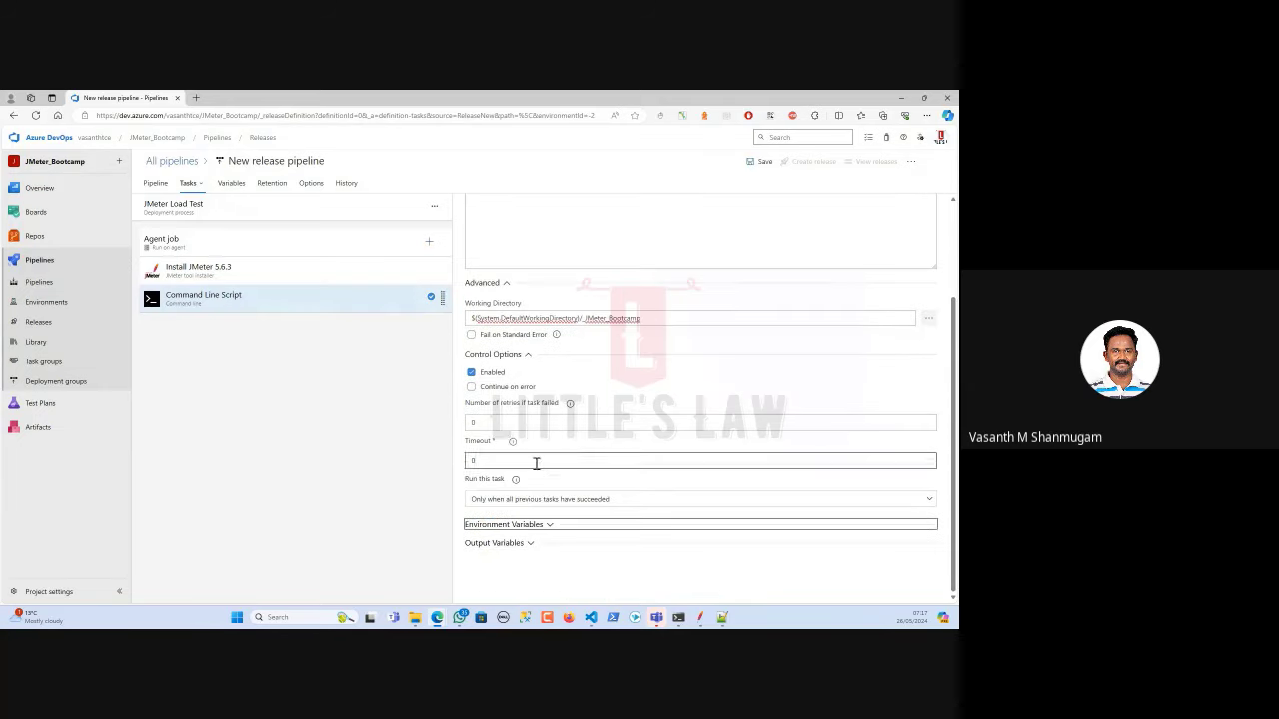
Add a Publish Release Artifact task after Command Line Script and browse for its upload path.
left_click(429, 240)
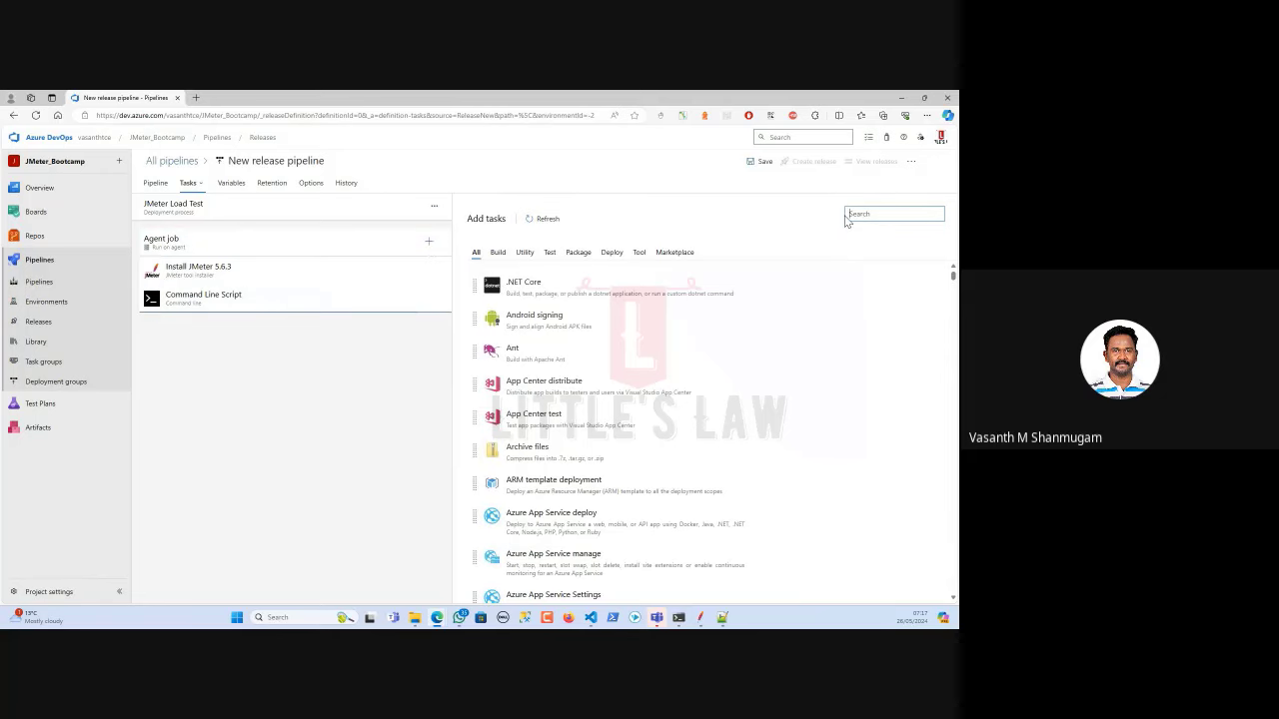
type("J")
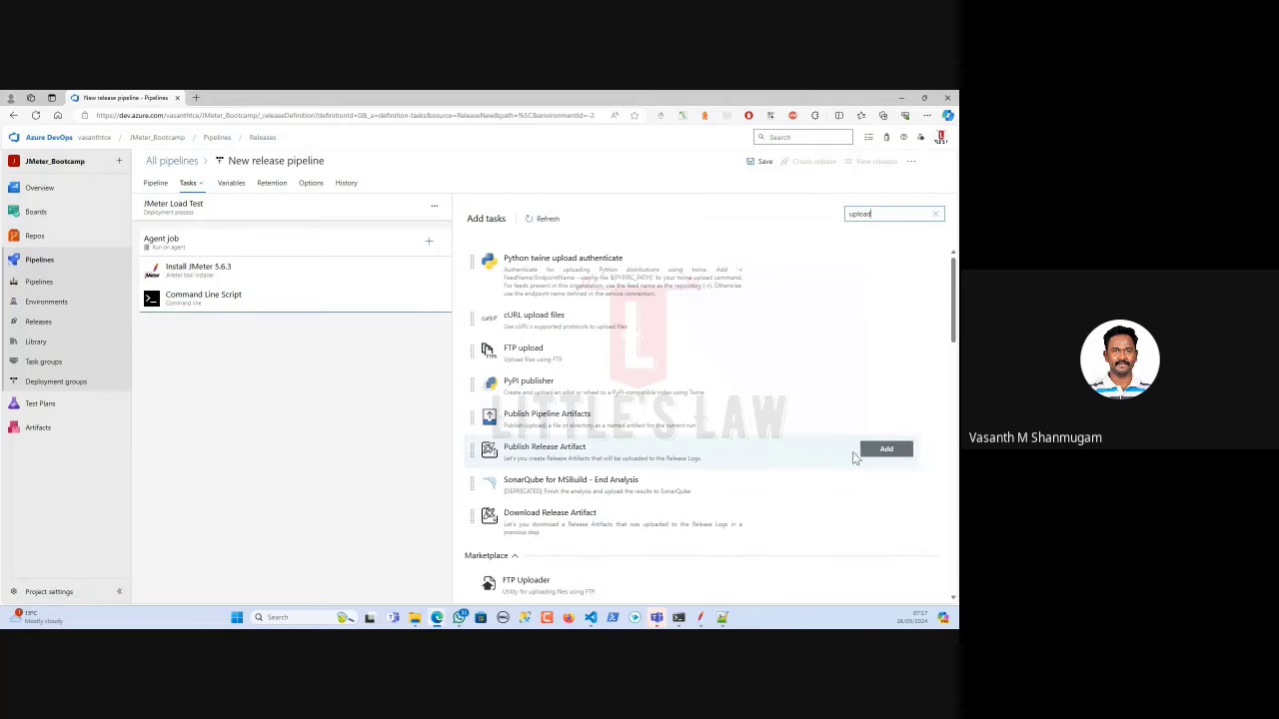
left_click(875, 451)
left_click(264, 337)
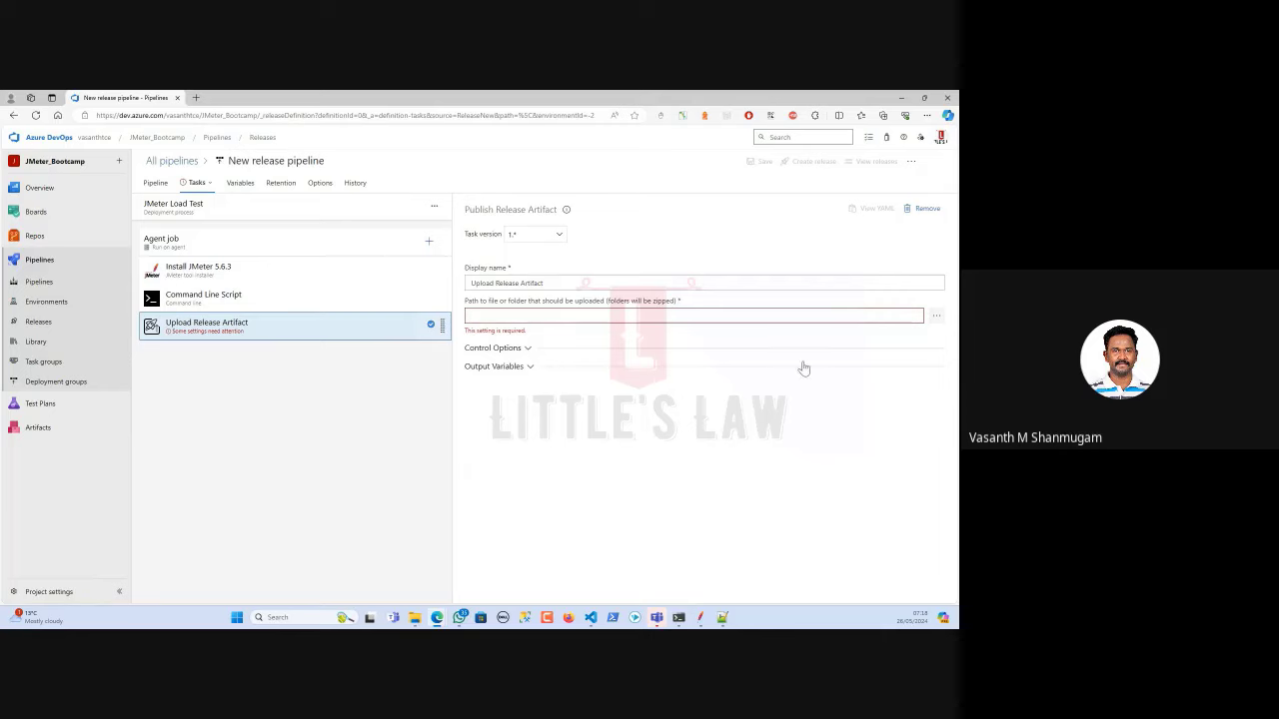
left_click(936, 316)
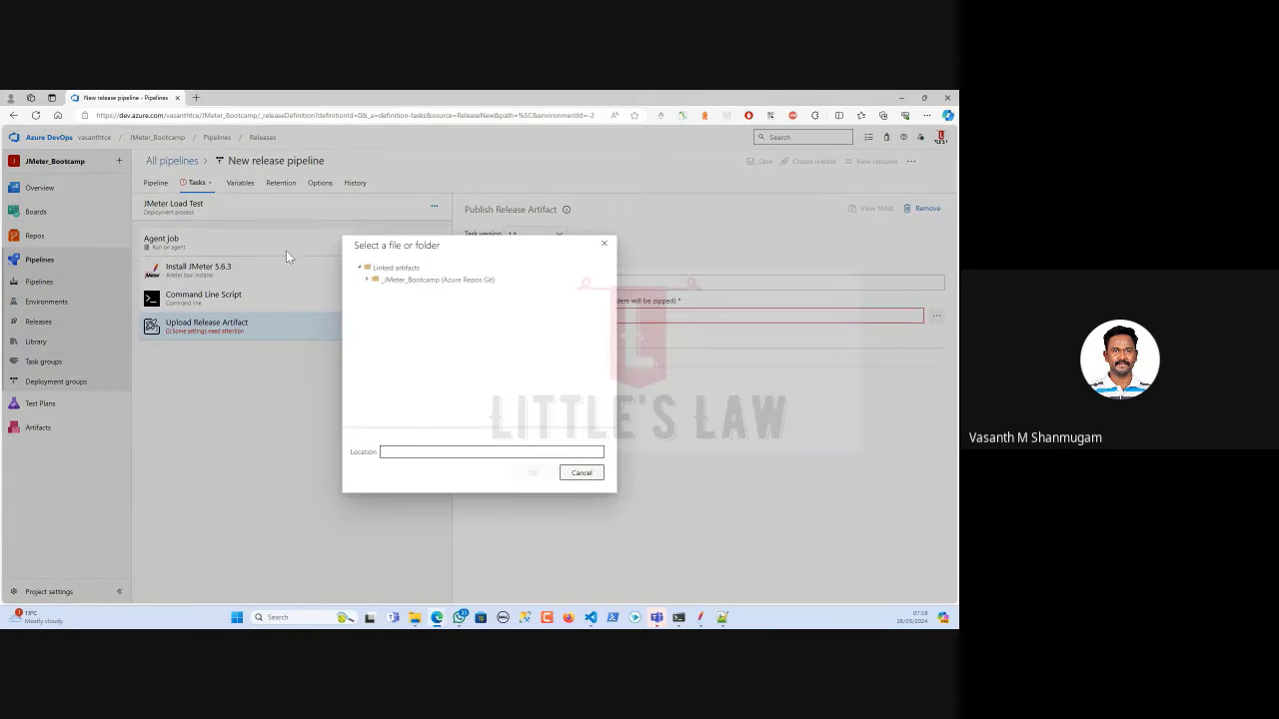
Set the upload task's path to the _JMeter_Bootcamp artifact folder.
left_click(430, 282)
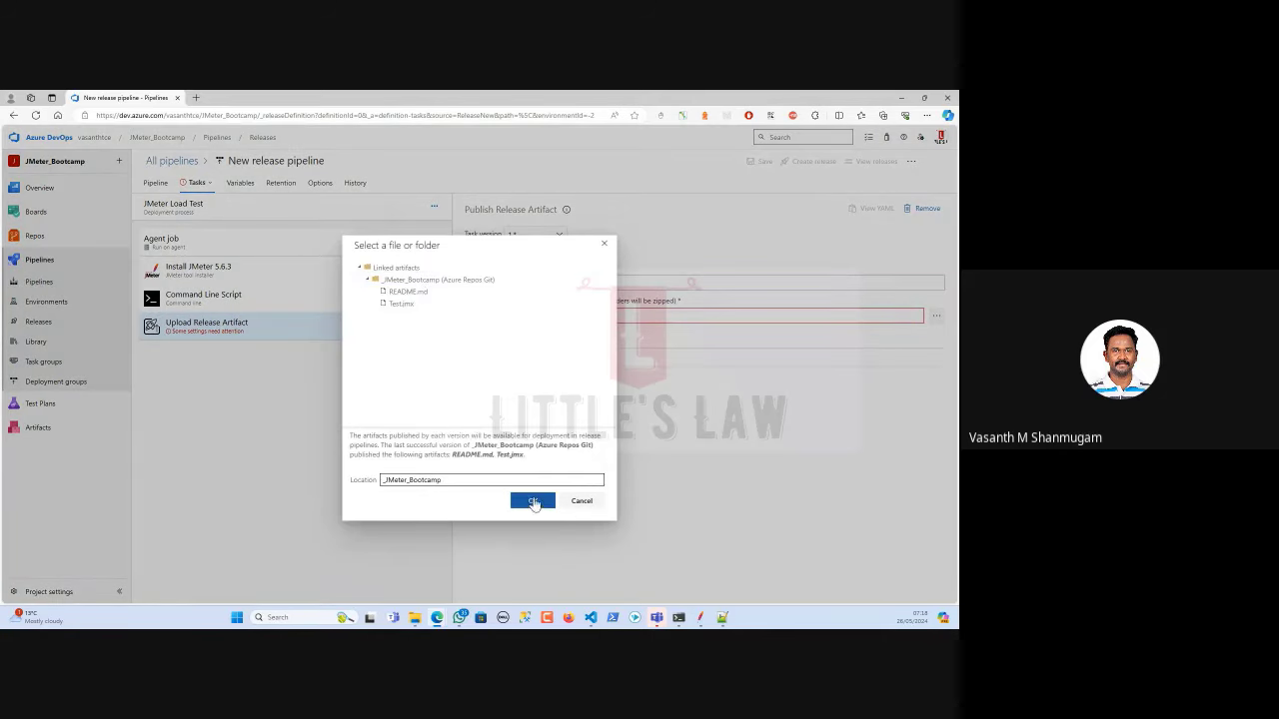
left_click(532, 501)
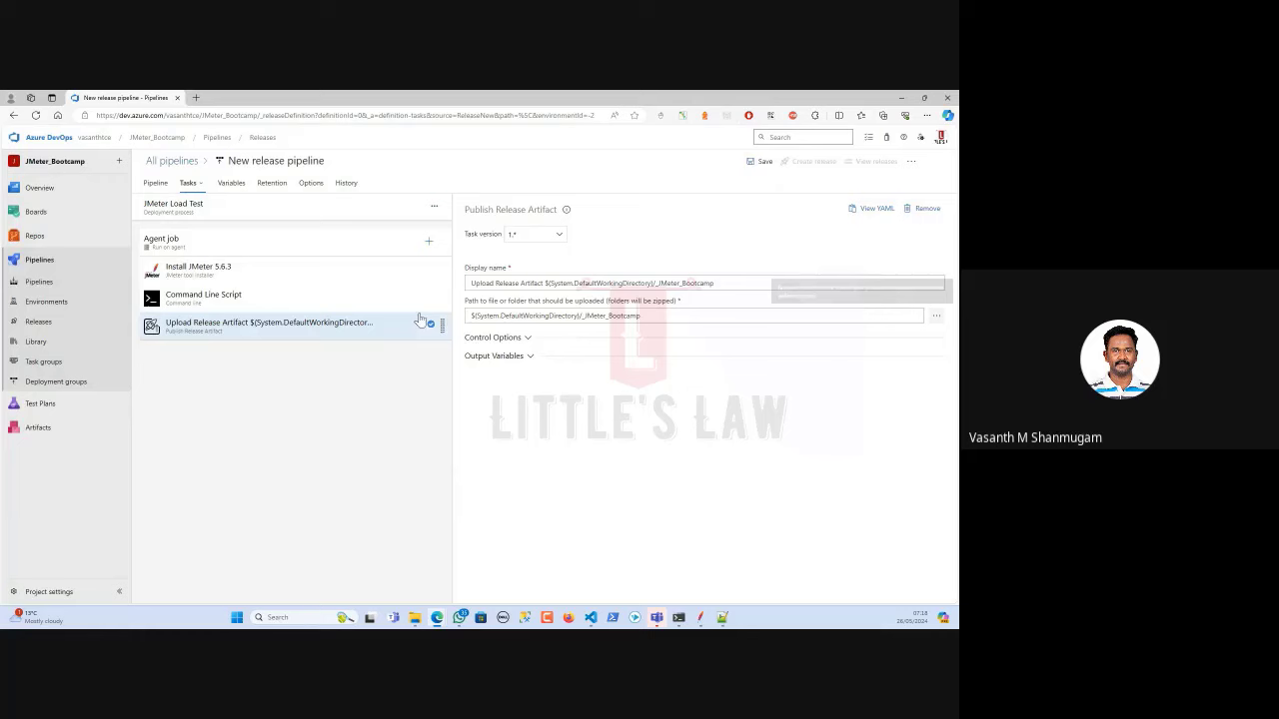
left_click(500, 337)
left_click(532, 509)
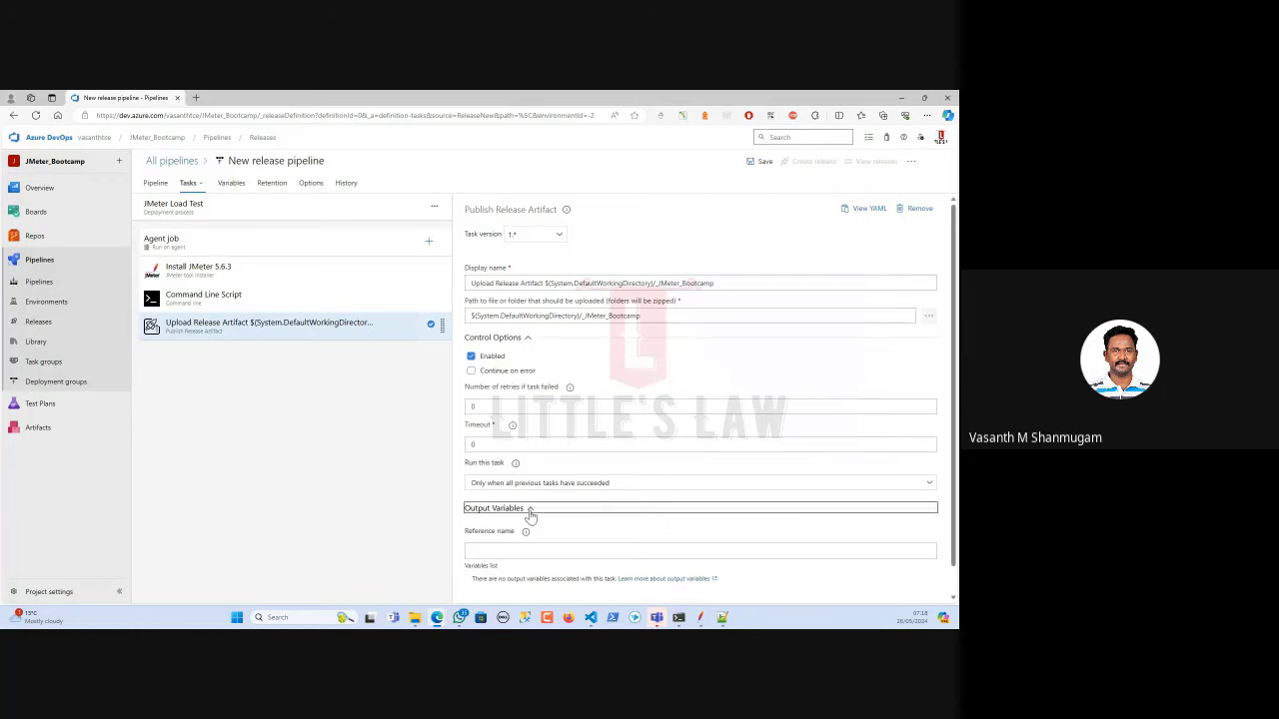
Change the Command Line Script's -Jduration from 120 to 60 and save the pipeline.
left_click(229, 305)
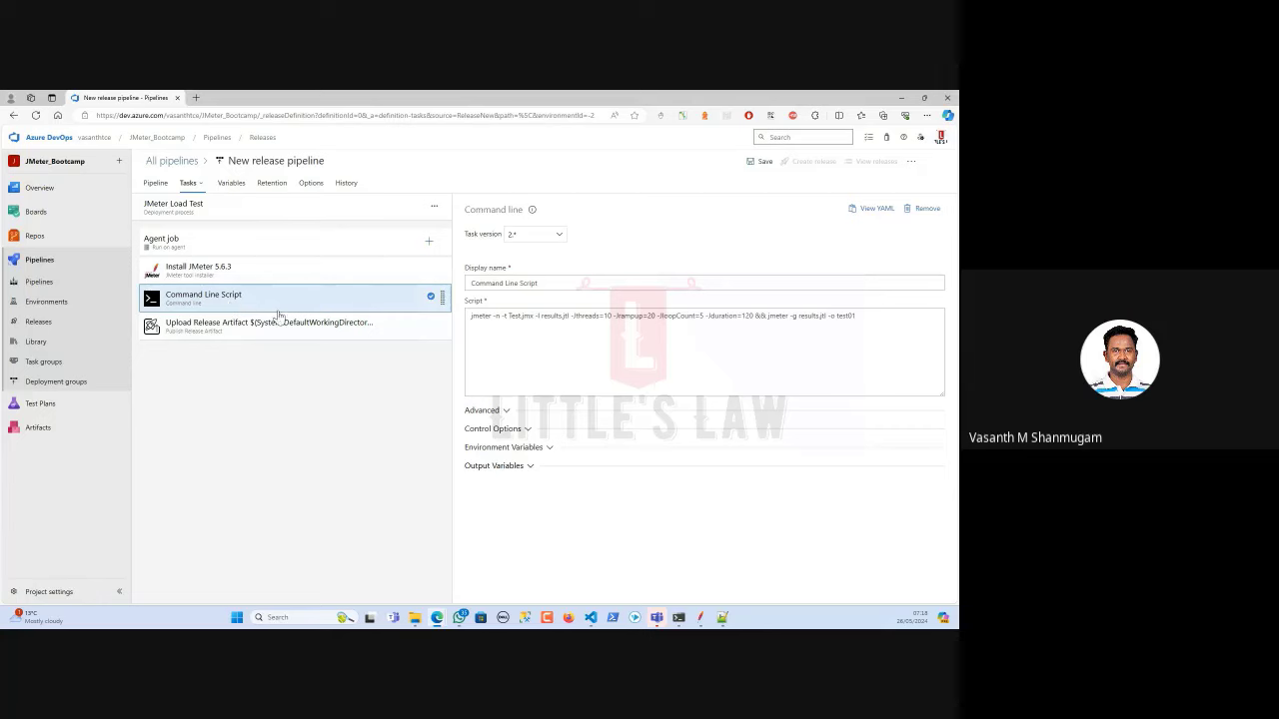
double_click(747, 316)
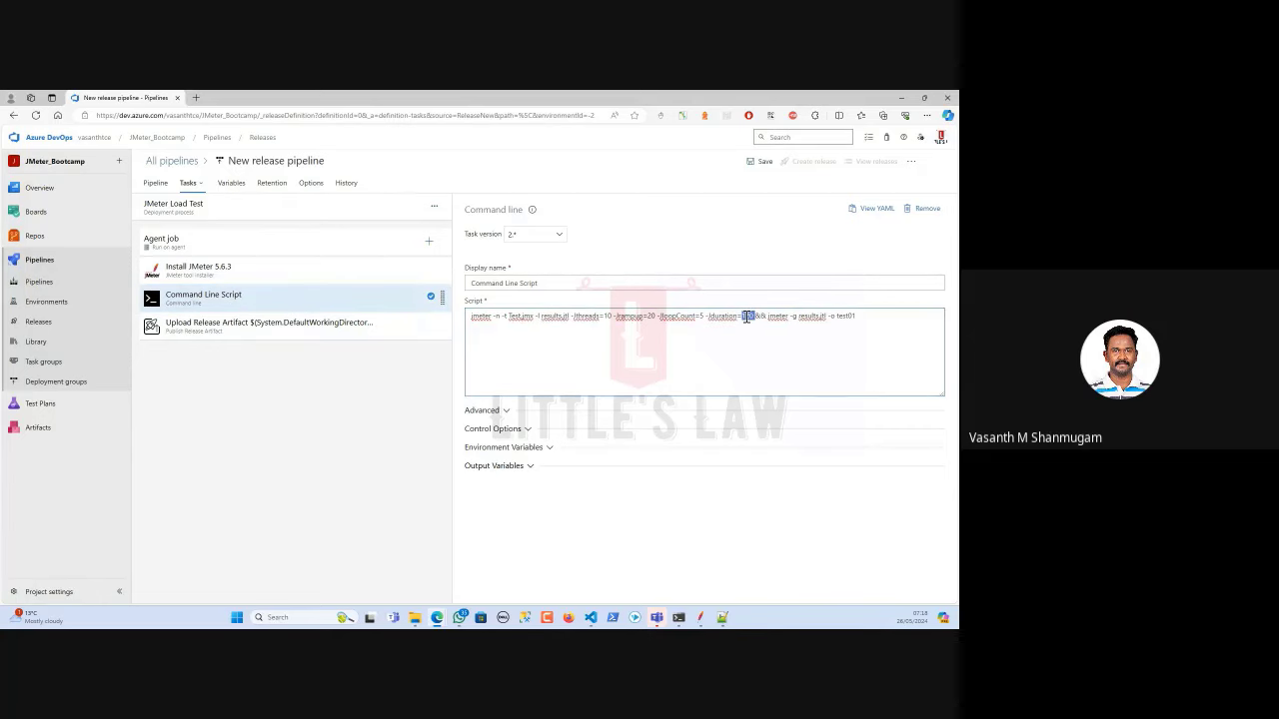
type("60")
left_click(356, 410)
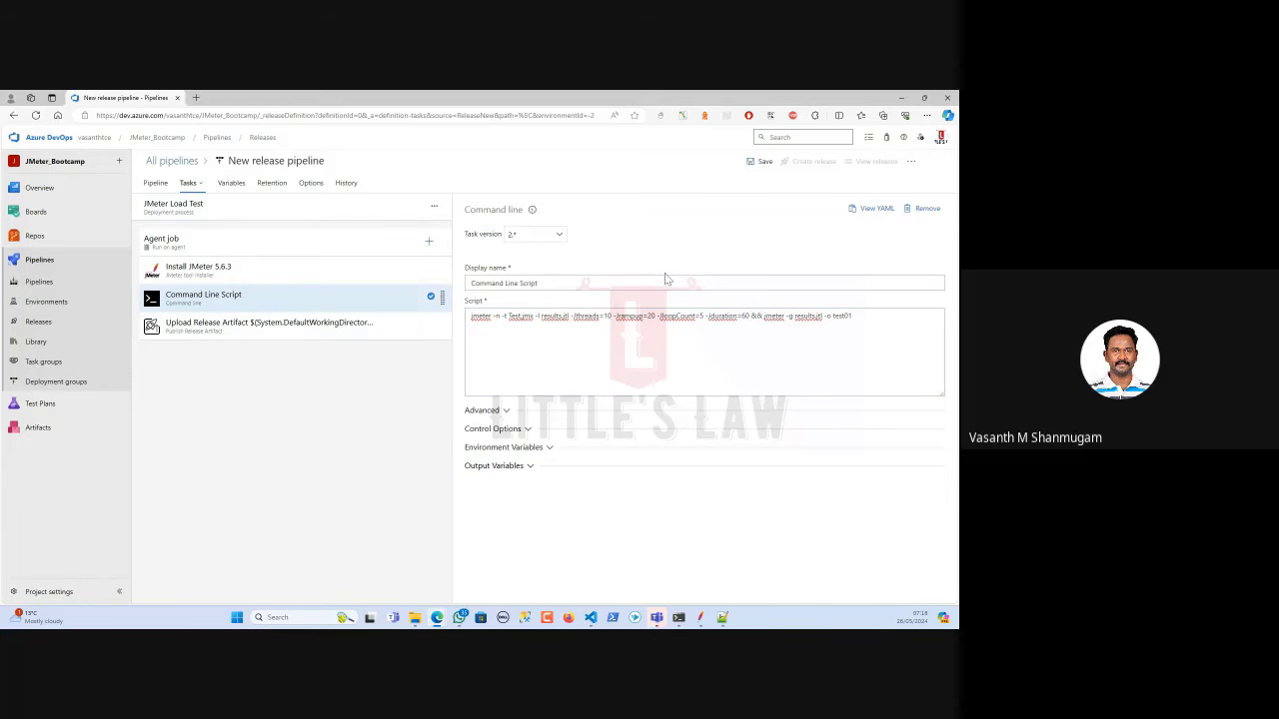
left_click(762, 162)
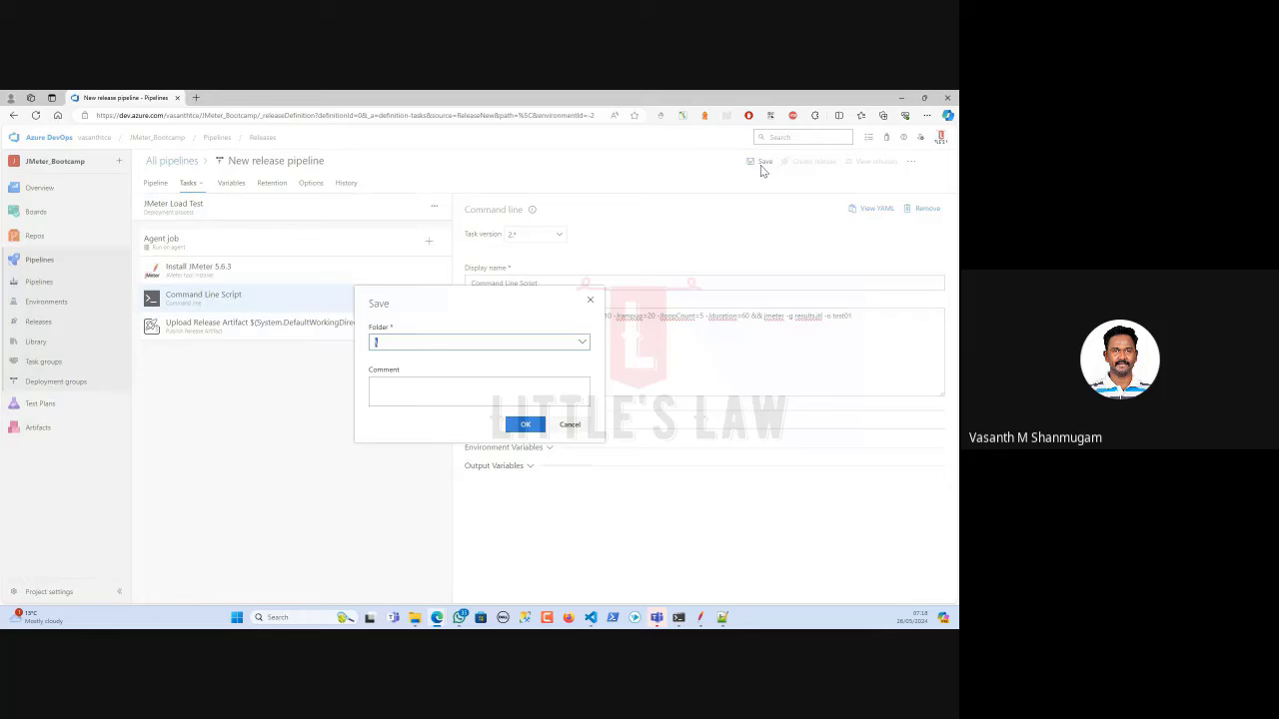
left_click(526, 424)
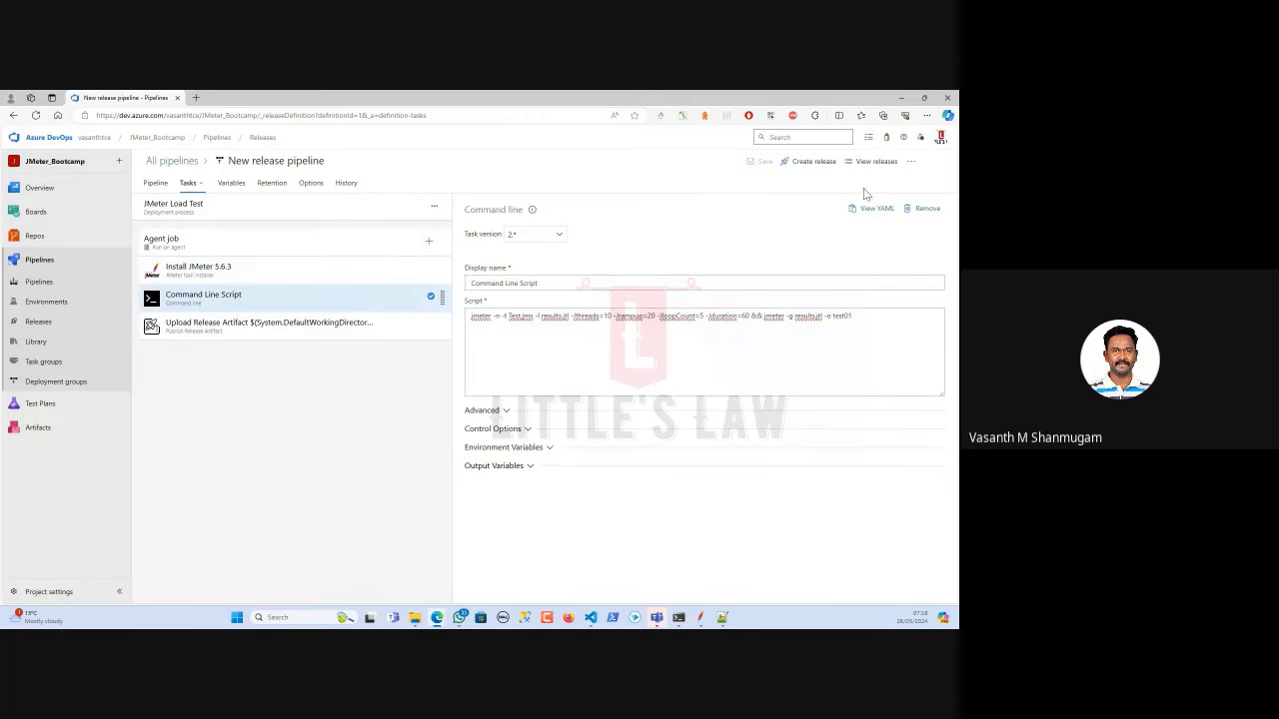
Start a new release with the JMeter Load Test stage set to trigger manually.
left_click(798, 163)
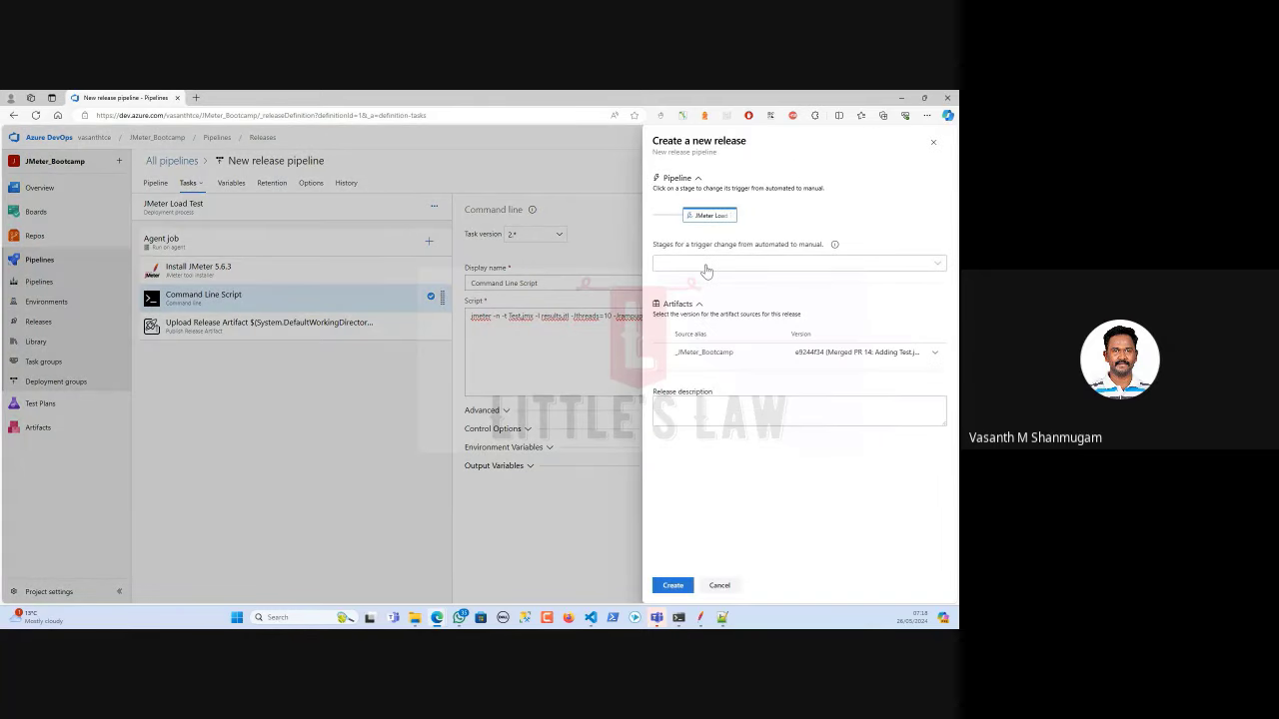
left_click(706, 265)
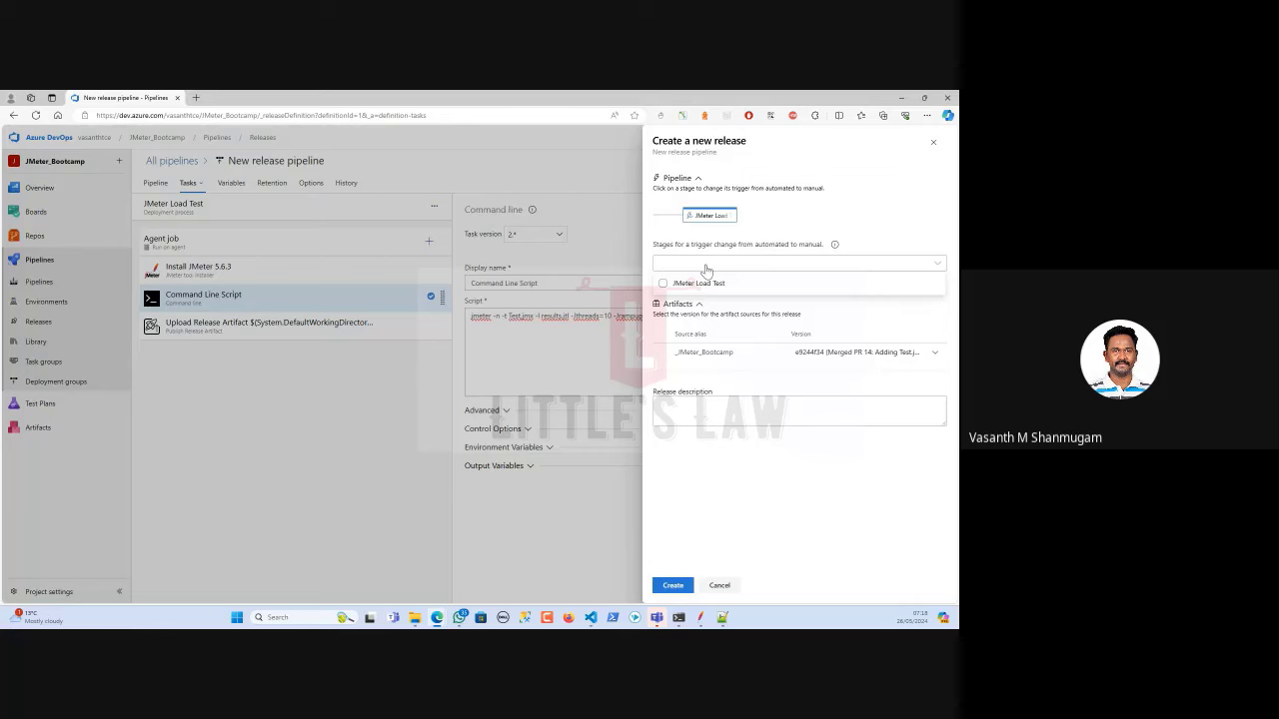
left_click(692, 284)
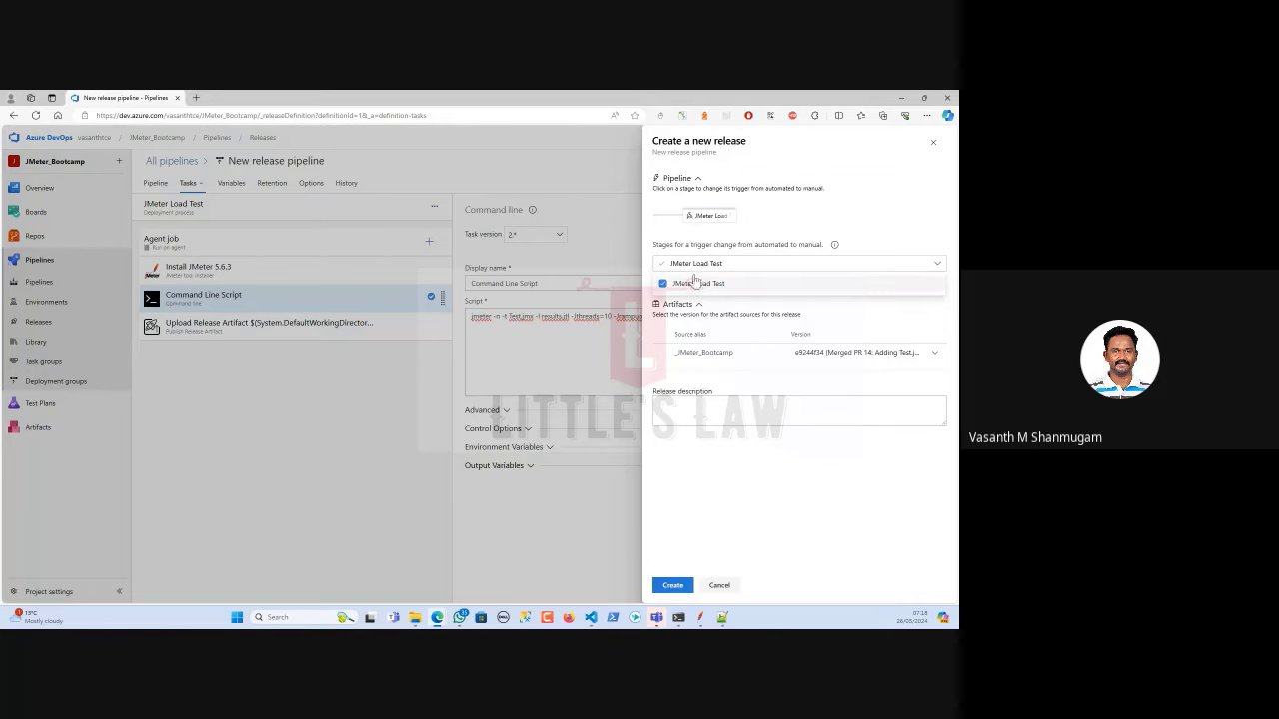
left_click(653, 241)
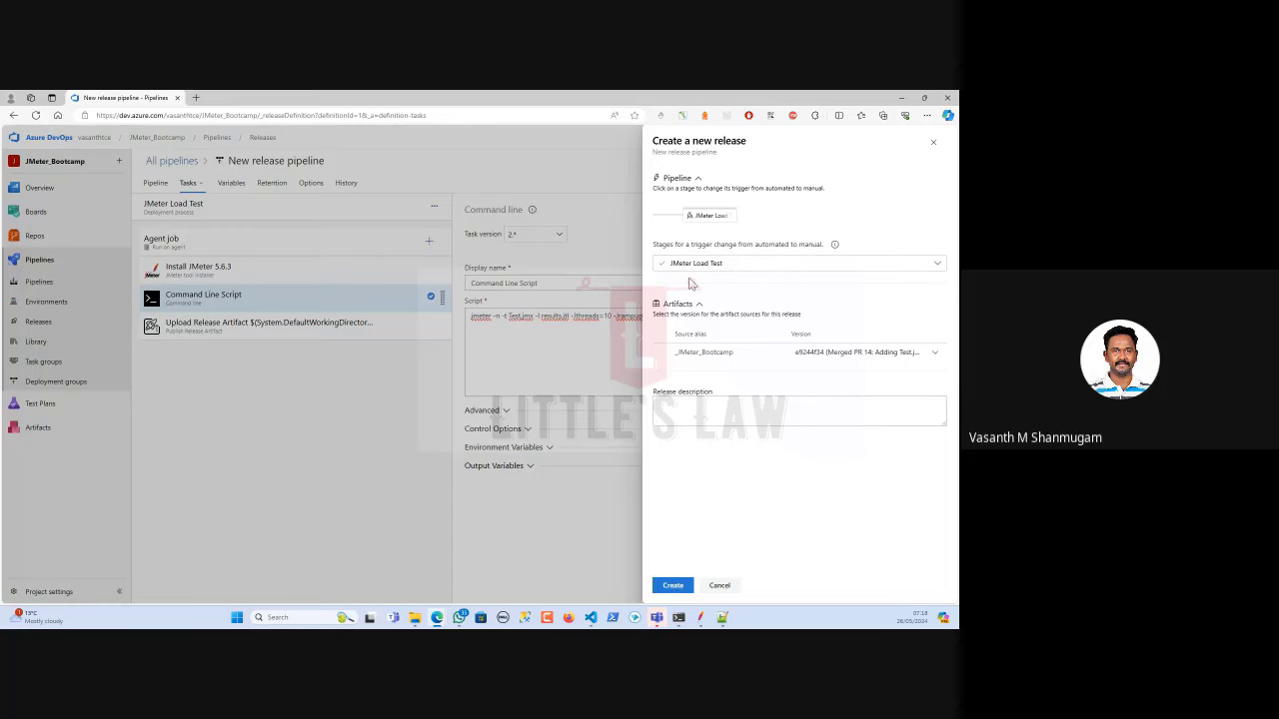
left_click(691, 267)
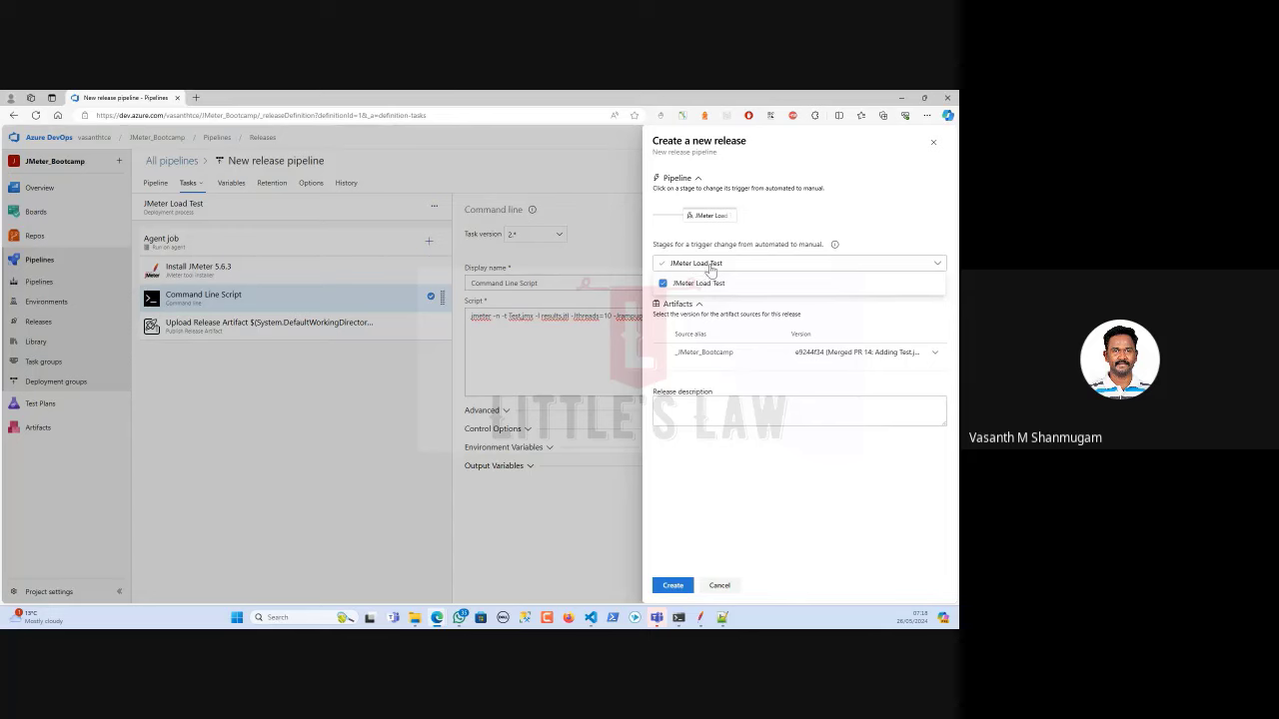
left_click(709, 266)
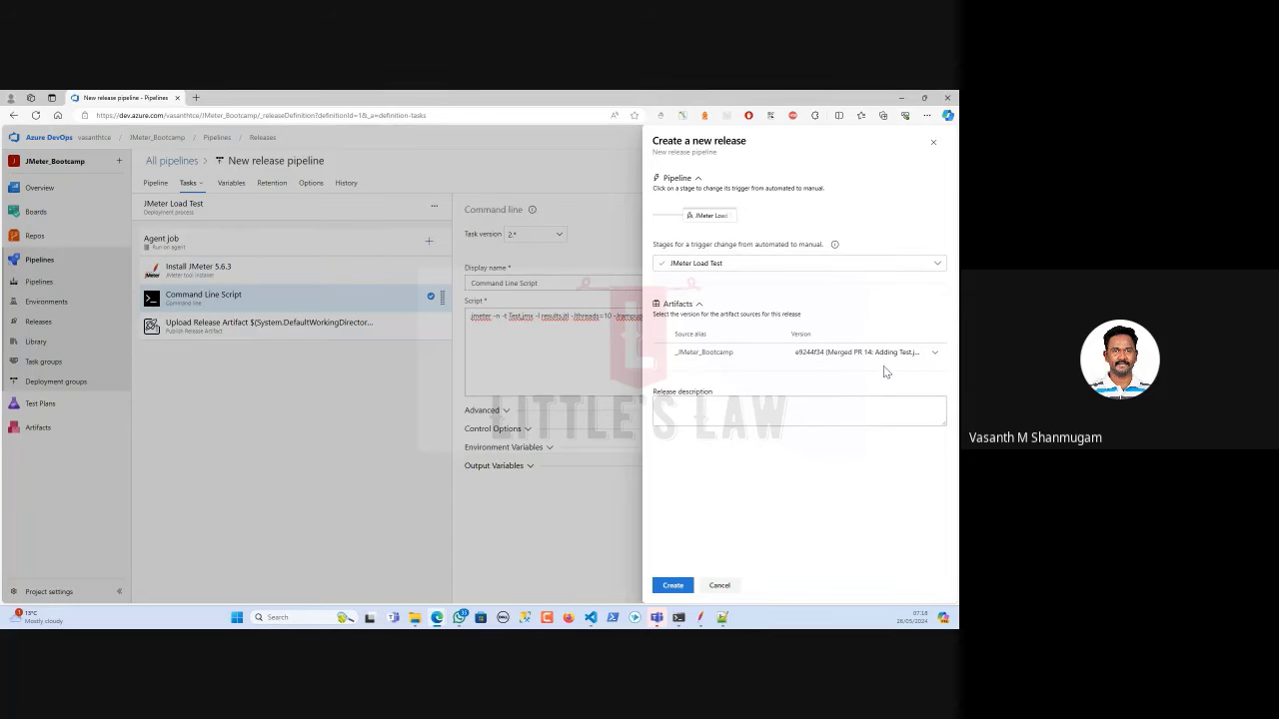
Give the release the description 'JMeter Load Test' and create it.
left_click(698, 417)
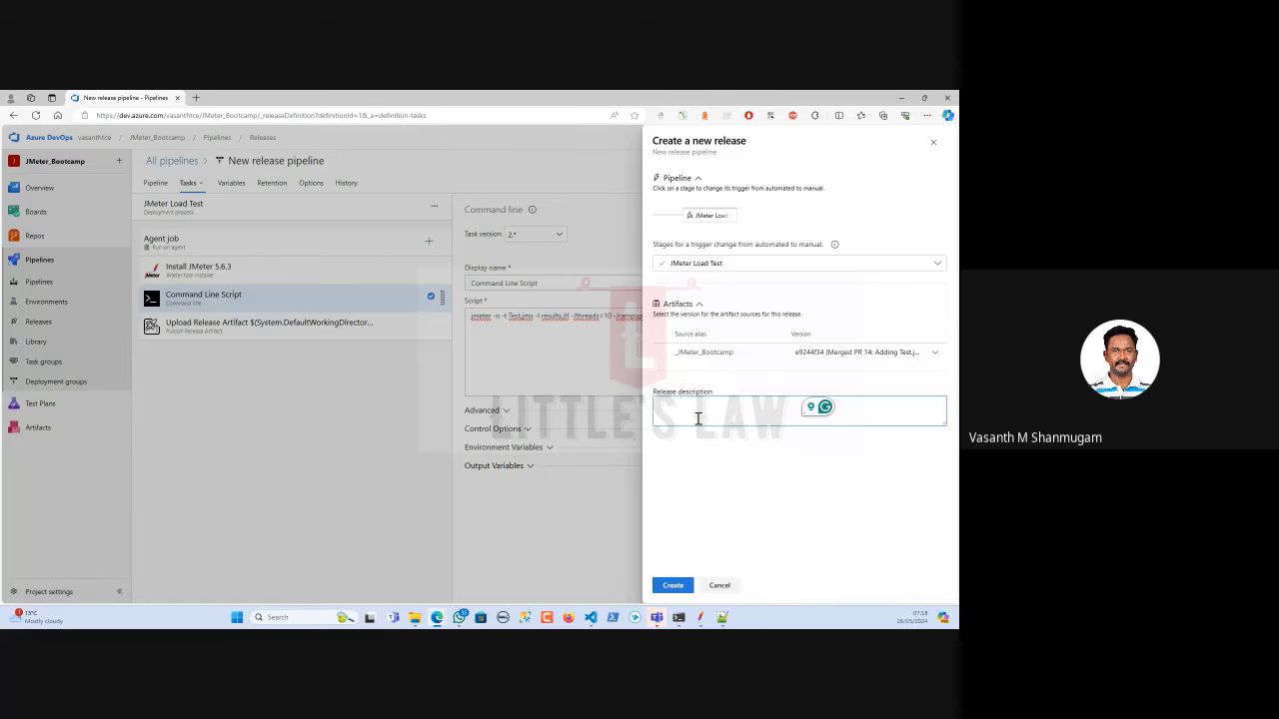
type("JMeter Load Test")
left_click(672, 586)
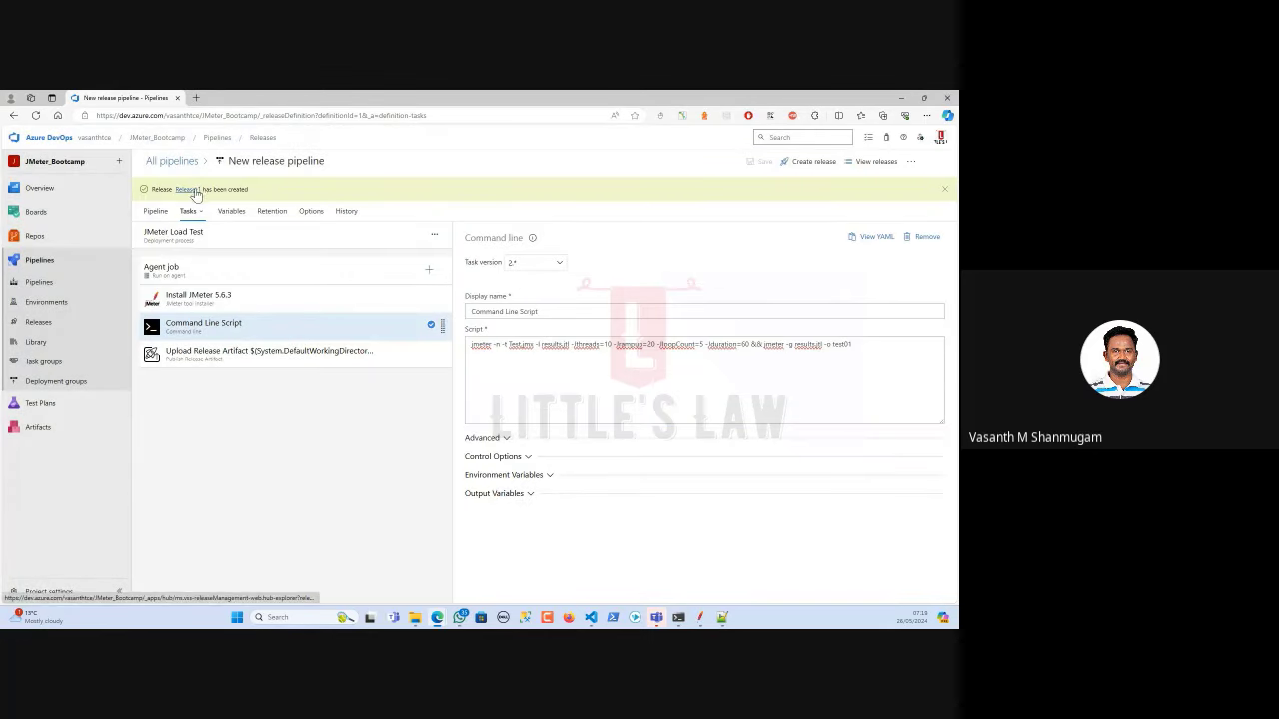
Deploy Release-1's JMeter Load Test stage with the comment 'JMeter Load Test - JMeter Bootcamp'.
left_click(190, 190)
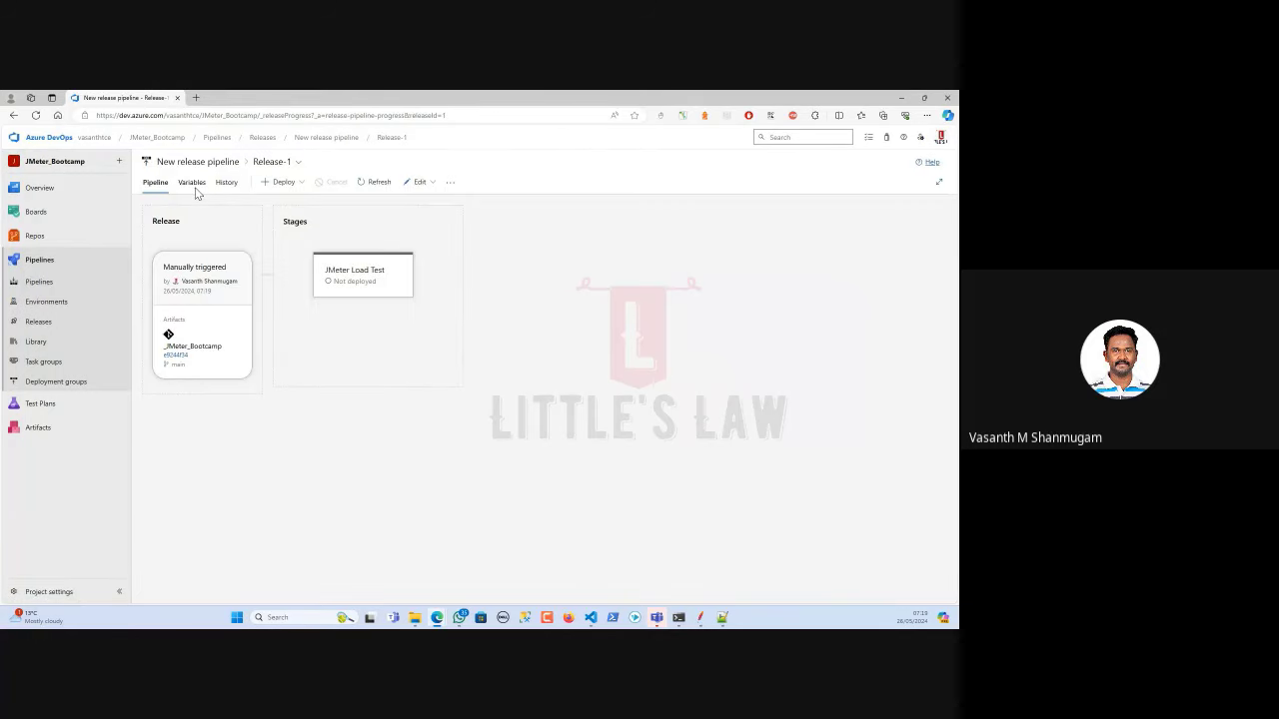
mouse_move(355, 275)
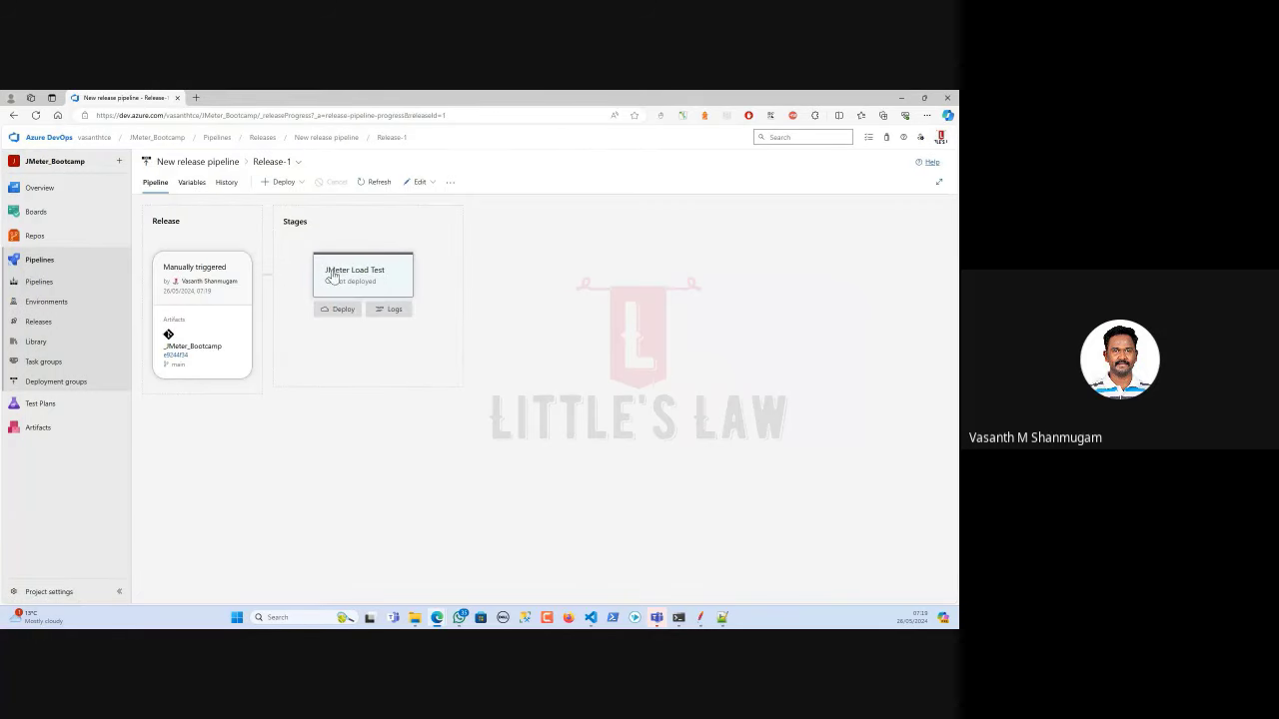
left_click(343, 311)
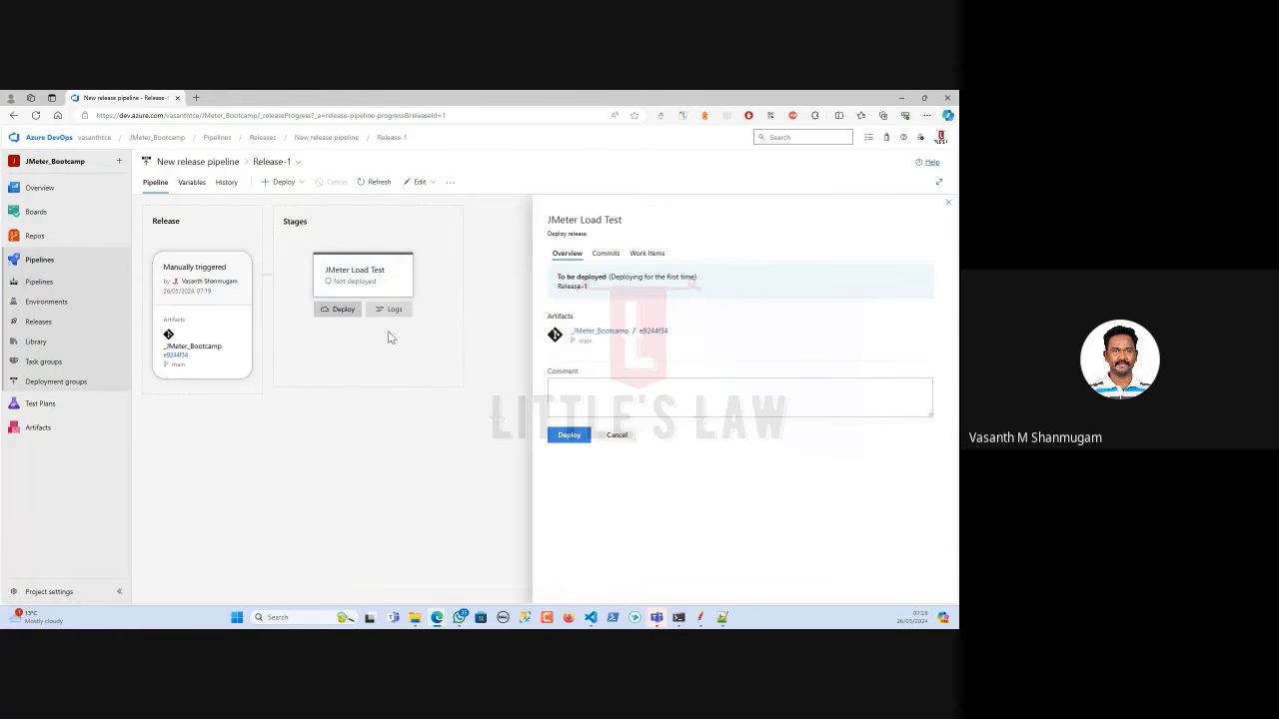
left_click(573, 398)
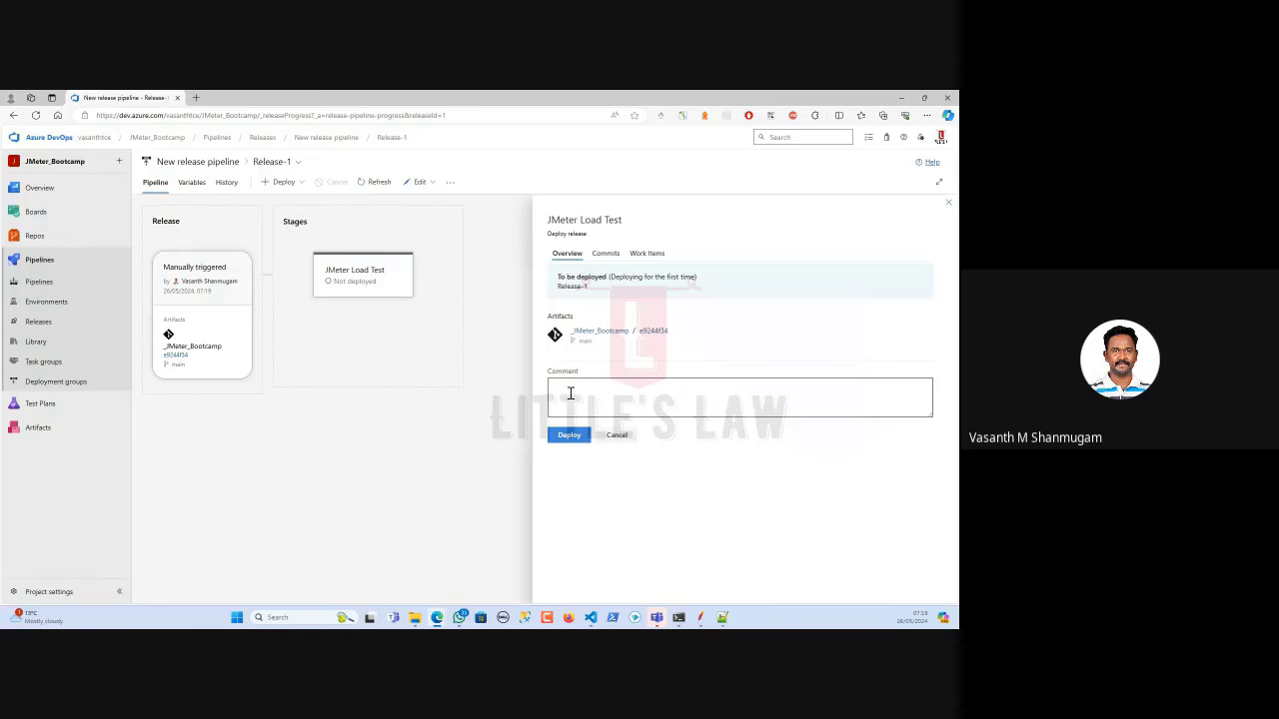
type("JMeter")
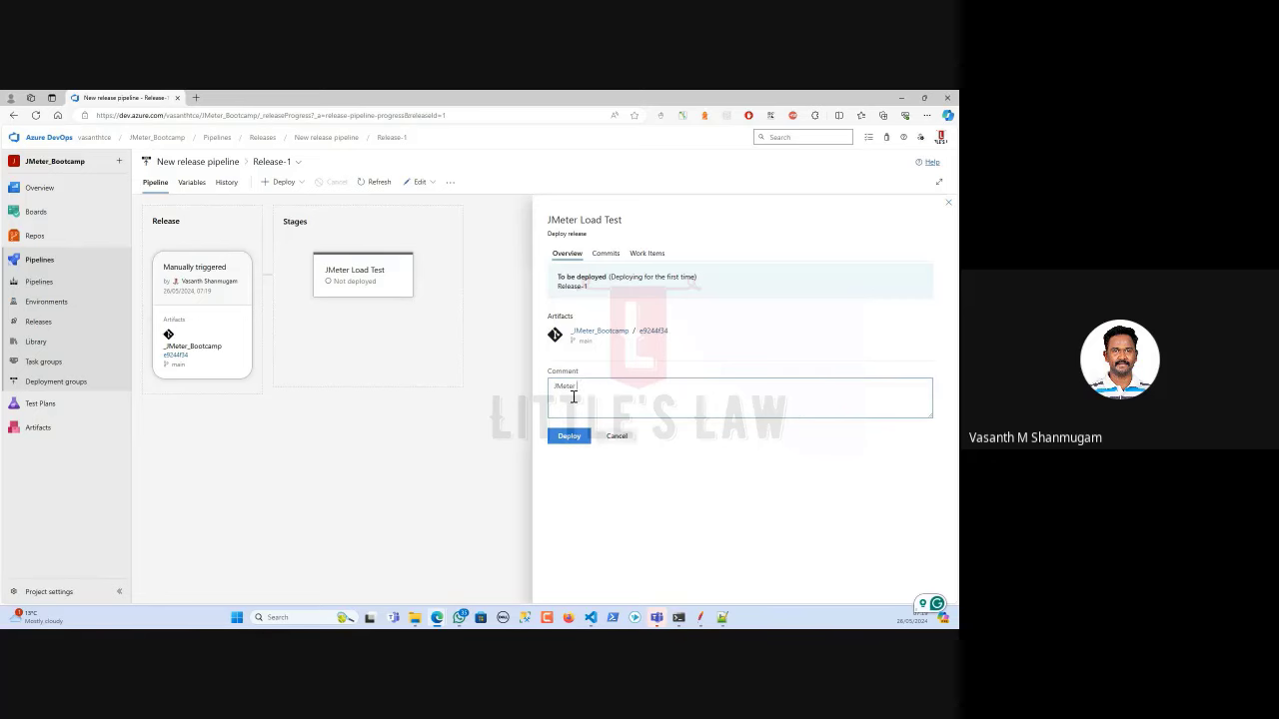
type(" Load Test - JMeter Bootcamp")
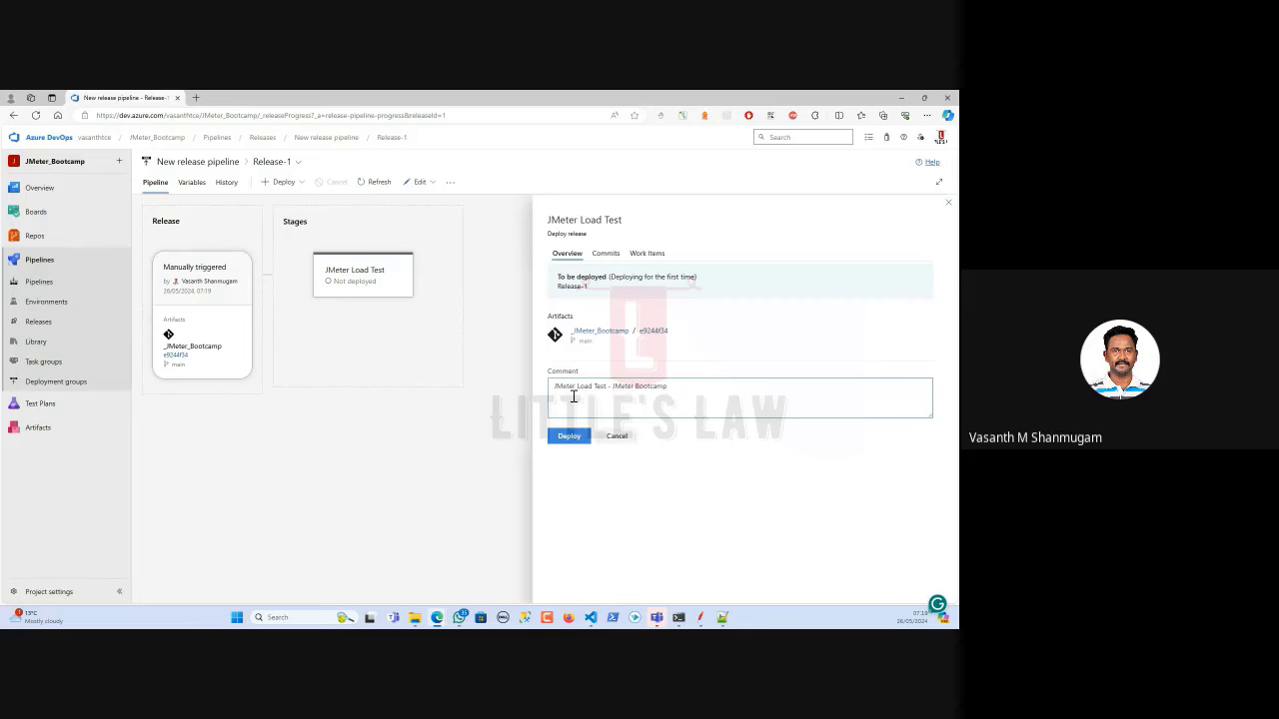
left_click(567, 436)
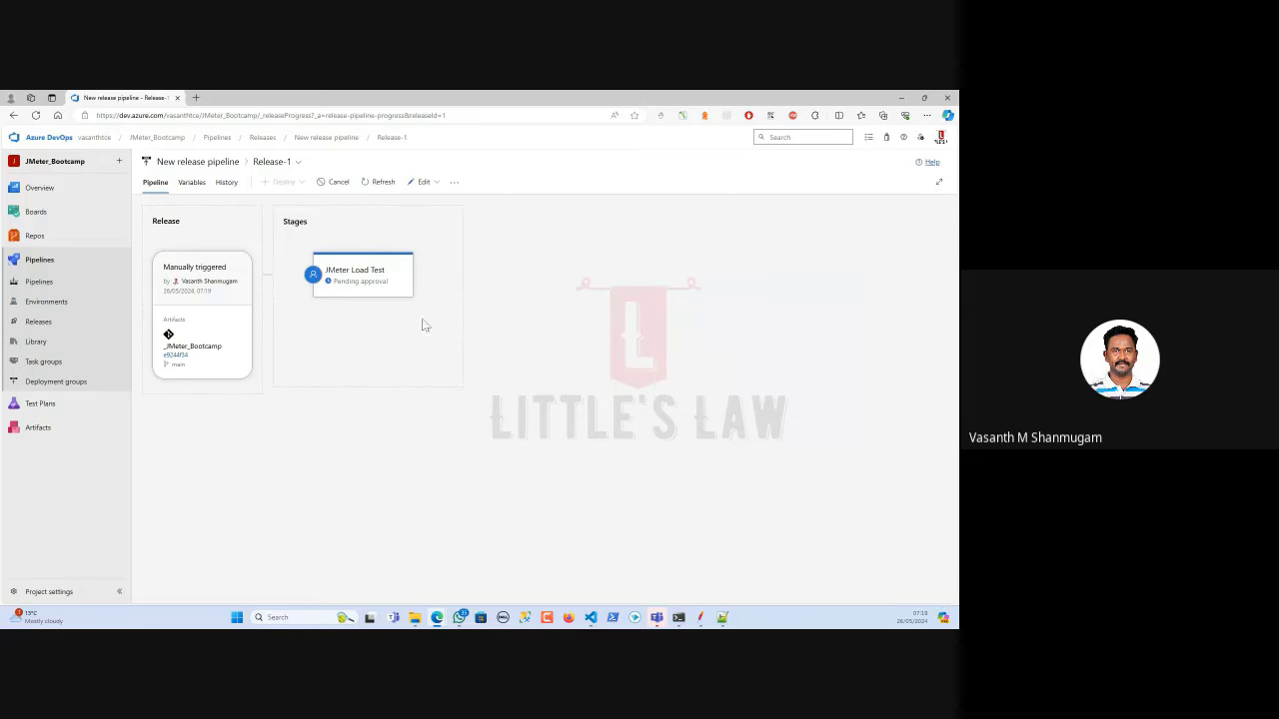
Watch the stage's Agent job logs, refreshing until all six steps have succeeded.
left_click(391, 326)
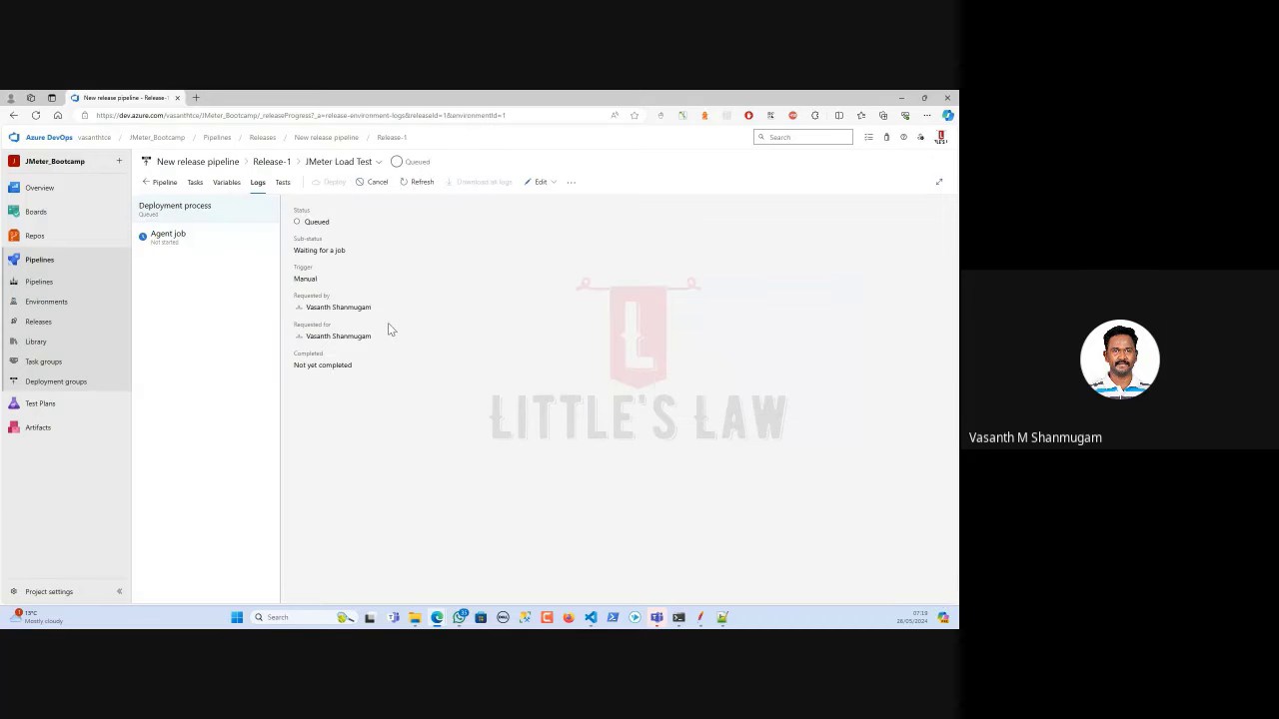
left_click(205, 237)
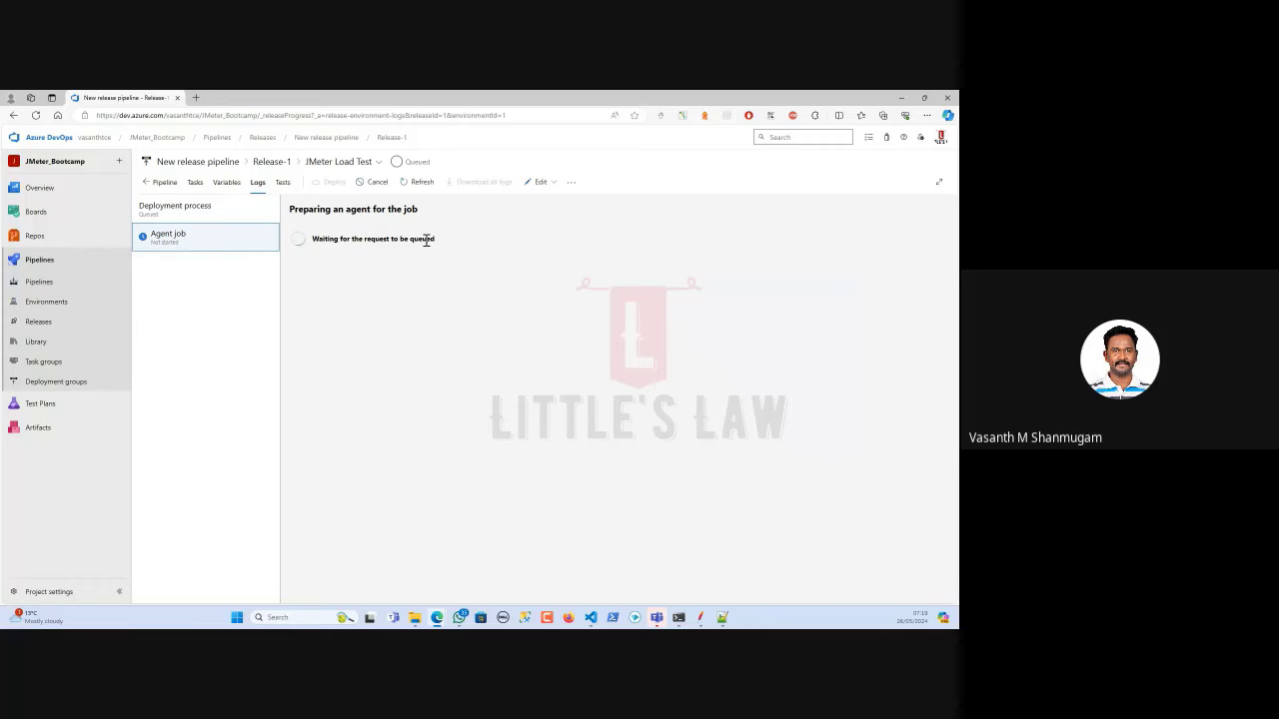
left_click(416, 184)
left_click(416, 185)
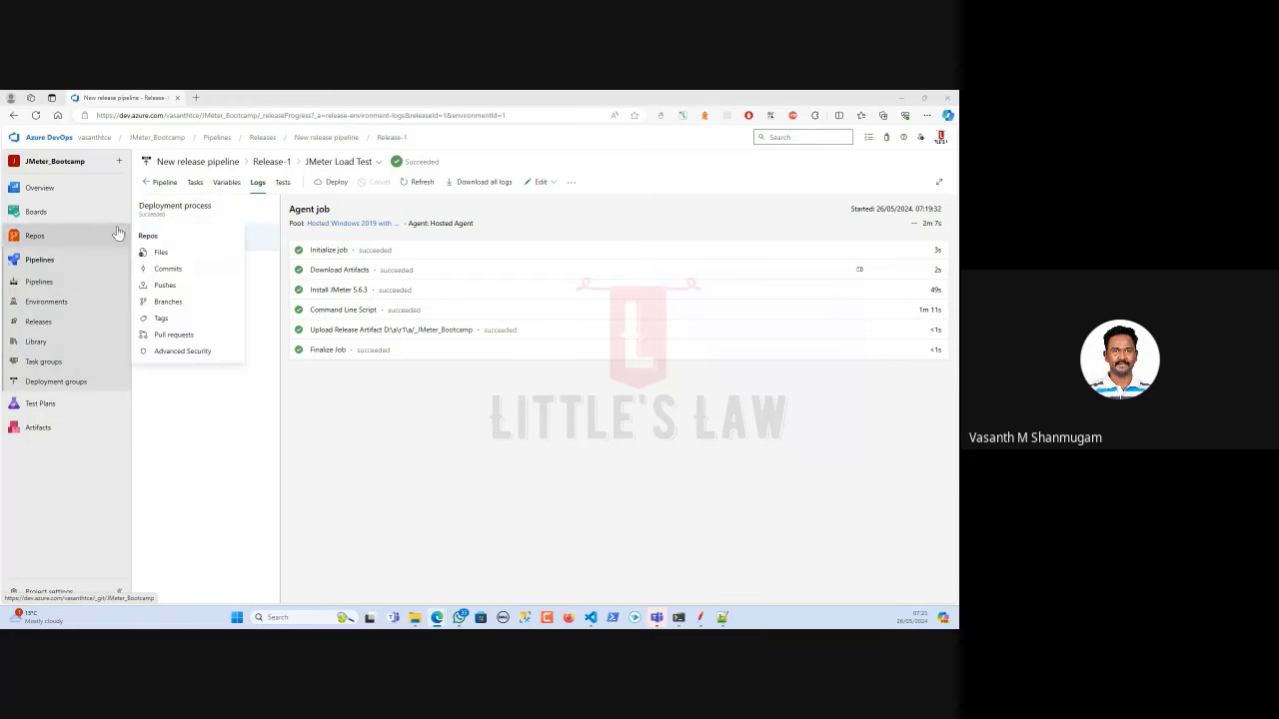
Reopen the release pipeline for editing on the JMeter Load Test stage's tasks.
left_click(548, 185)
left_click(537, 229)
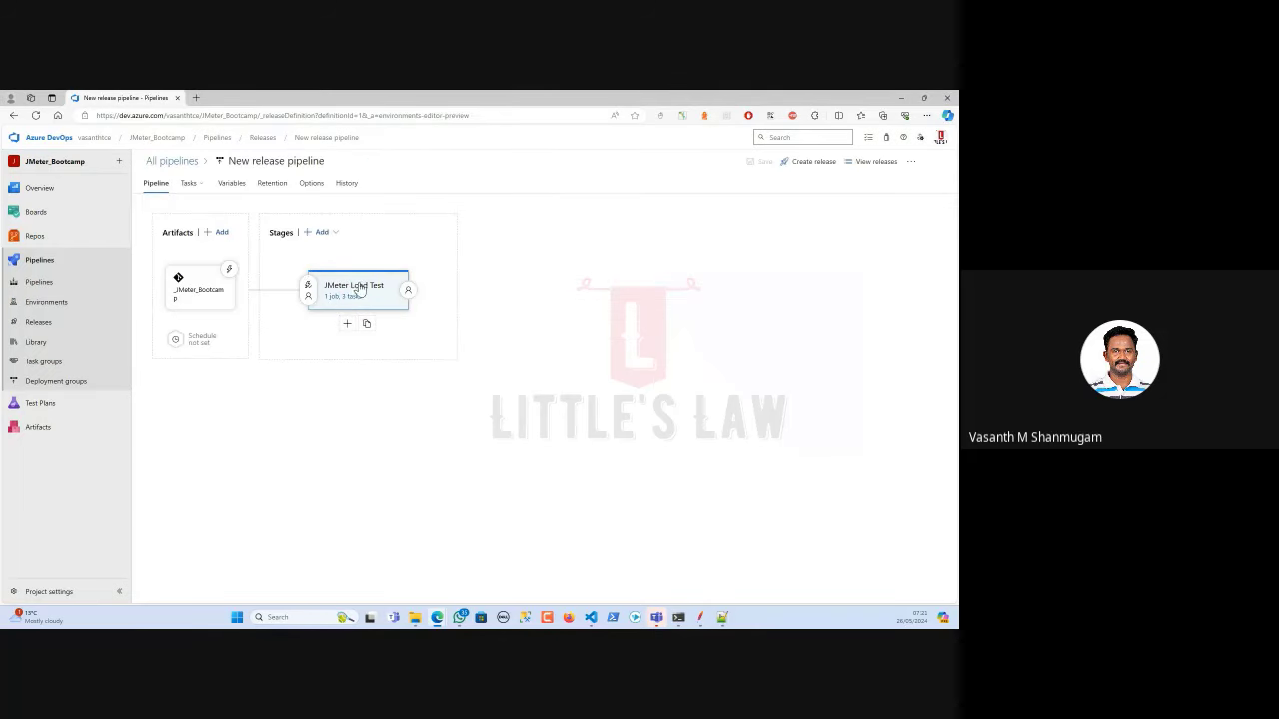
left_click(344, 296)
Review the Agent job's Hosted Windows 2019 pool details, then bring up the add-job options.
left_click(207, 239)
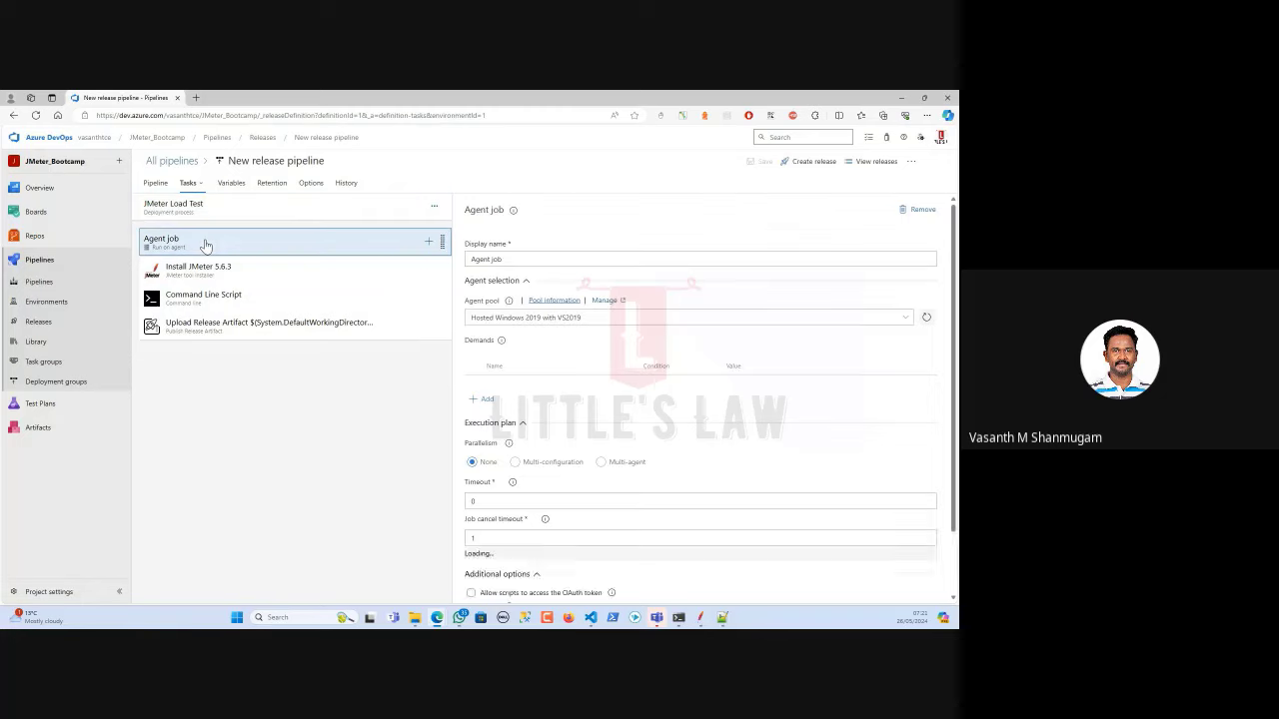
left_click(552, 301)
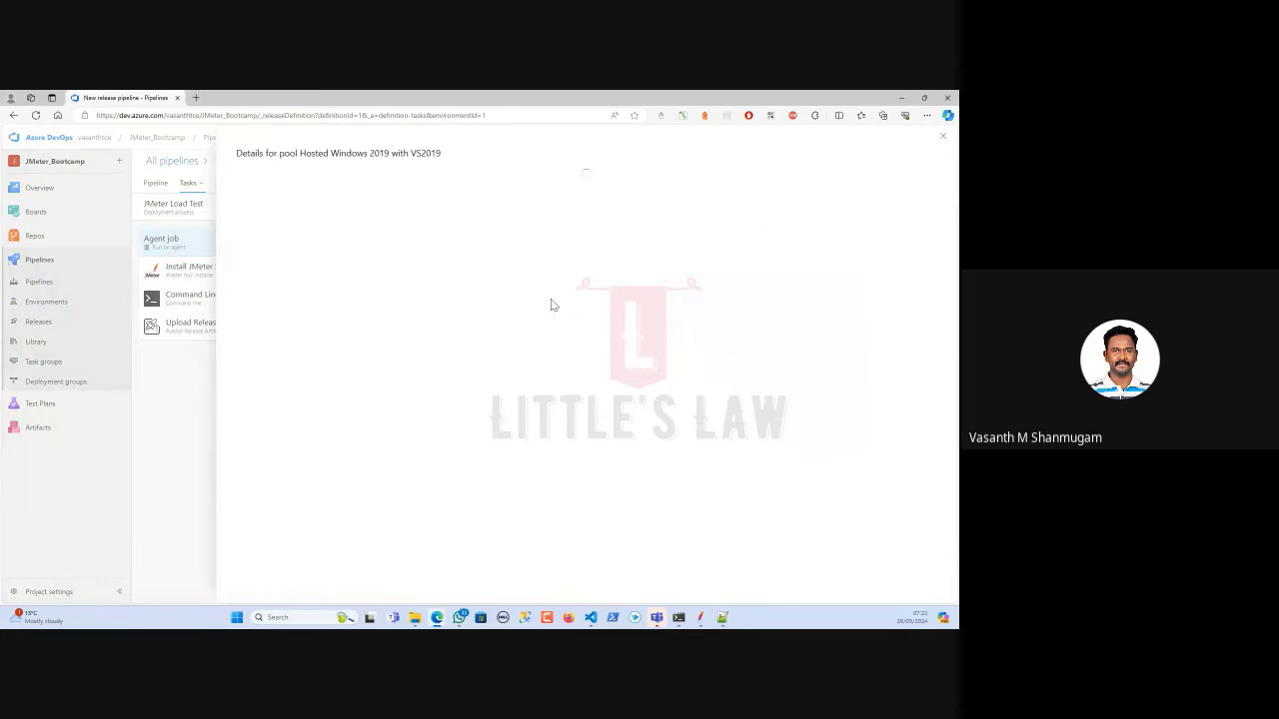
left_click(943, 136)
left_click(436, 208)
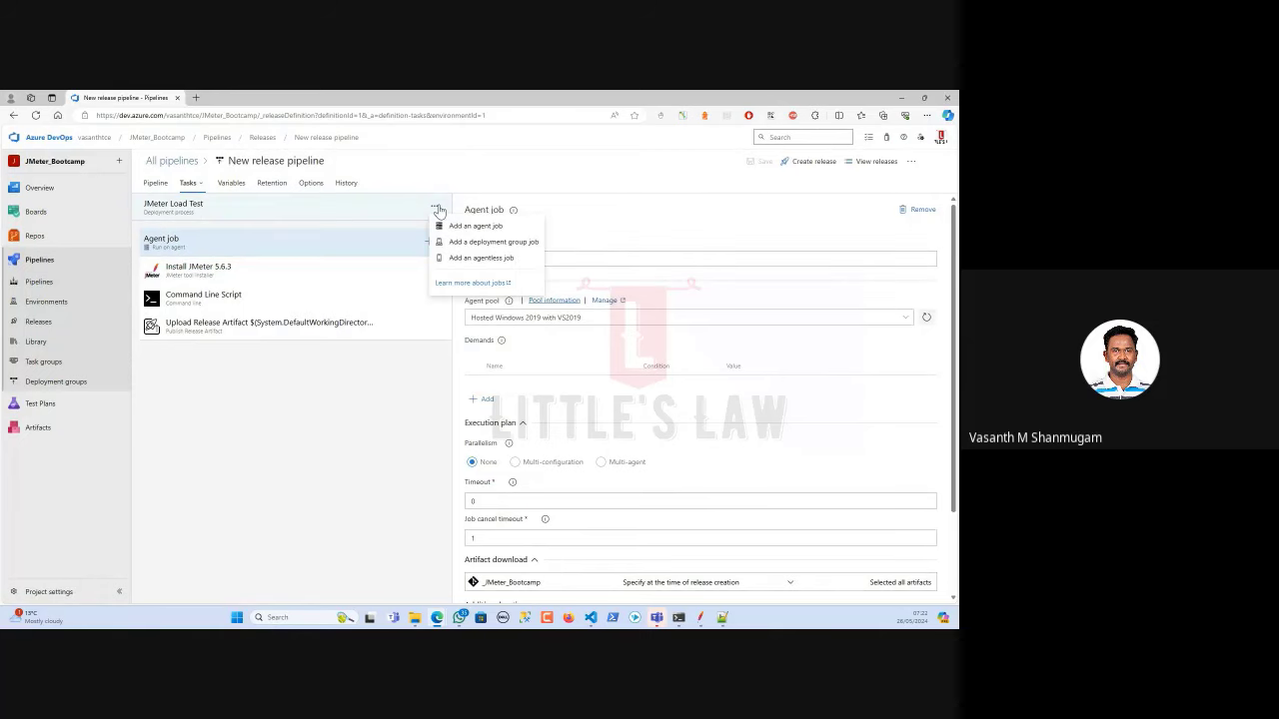
Add a second agent job to the stage and compare its settings with the first.
left_click(460, 227)
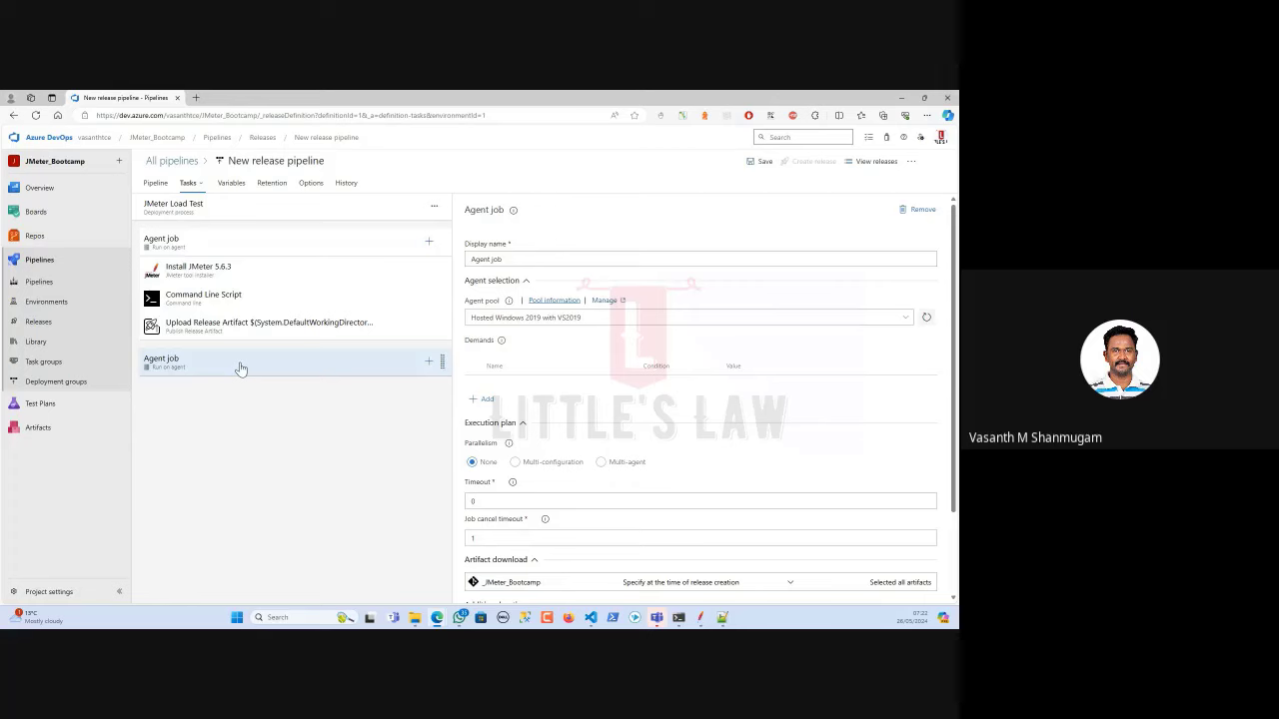
left_click(534, 317)
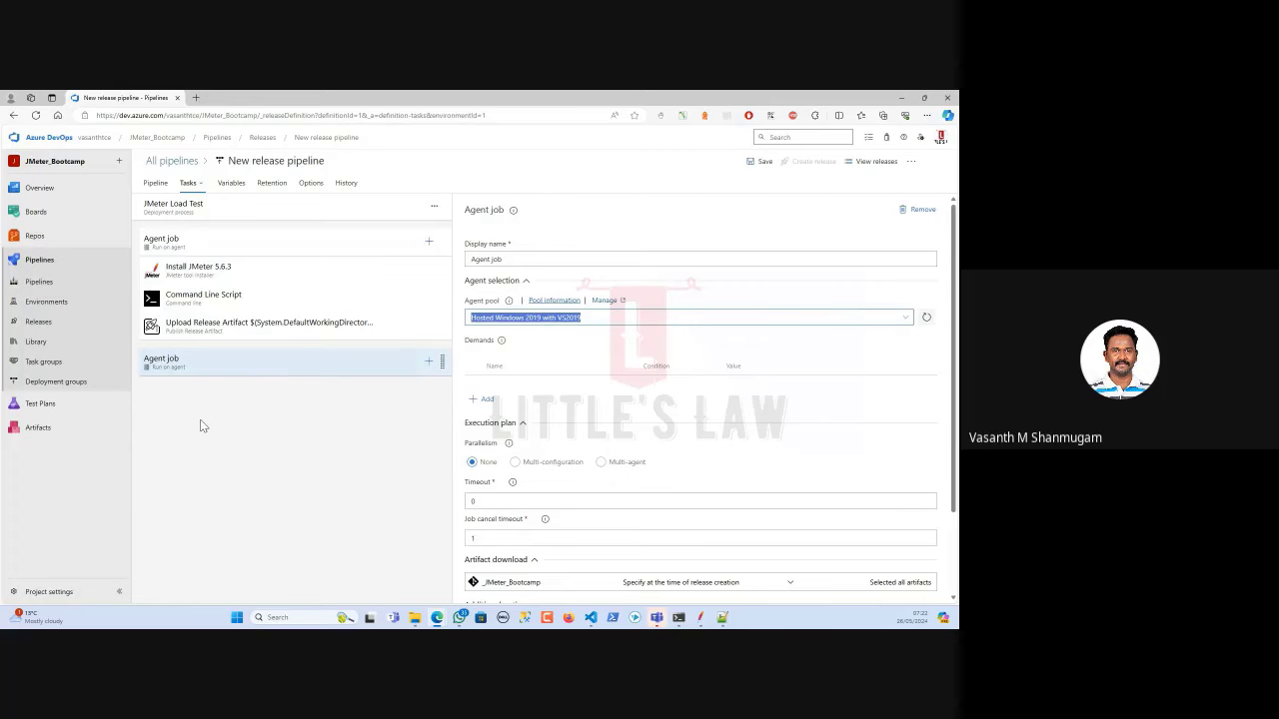
left_click(240, 243)
left_click(335, 369)
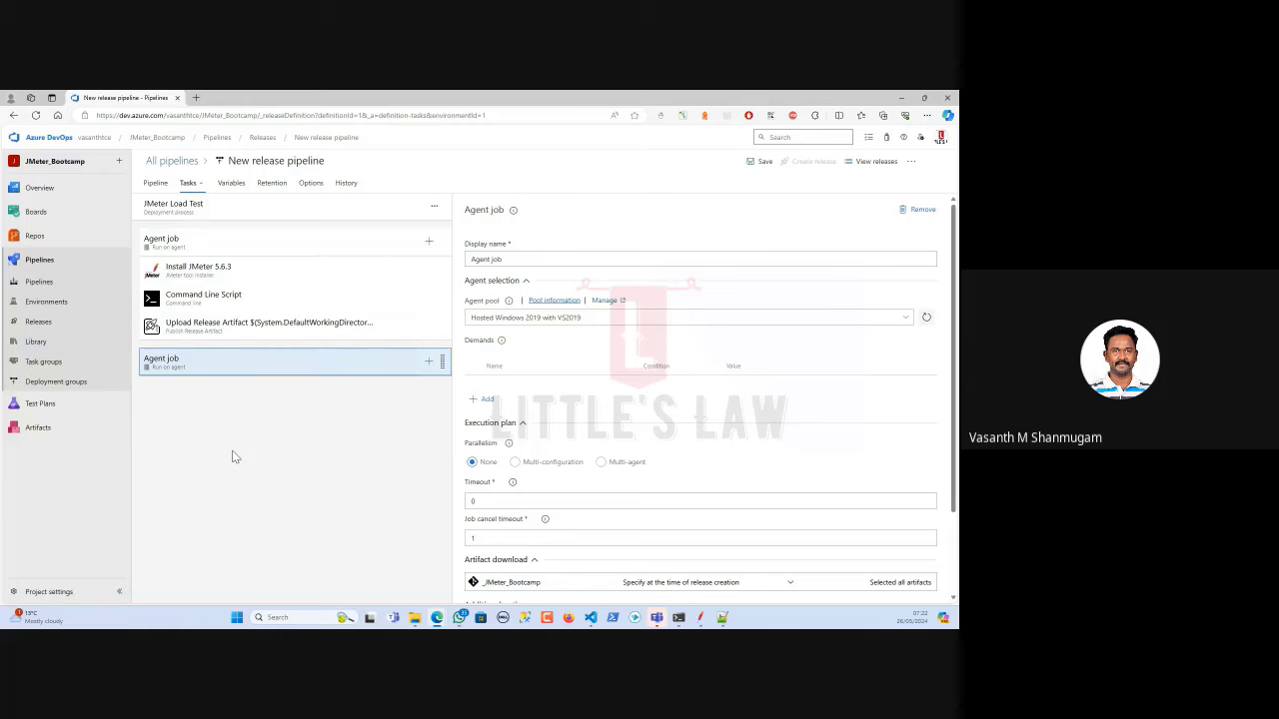
left_click(429, 361)
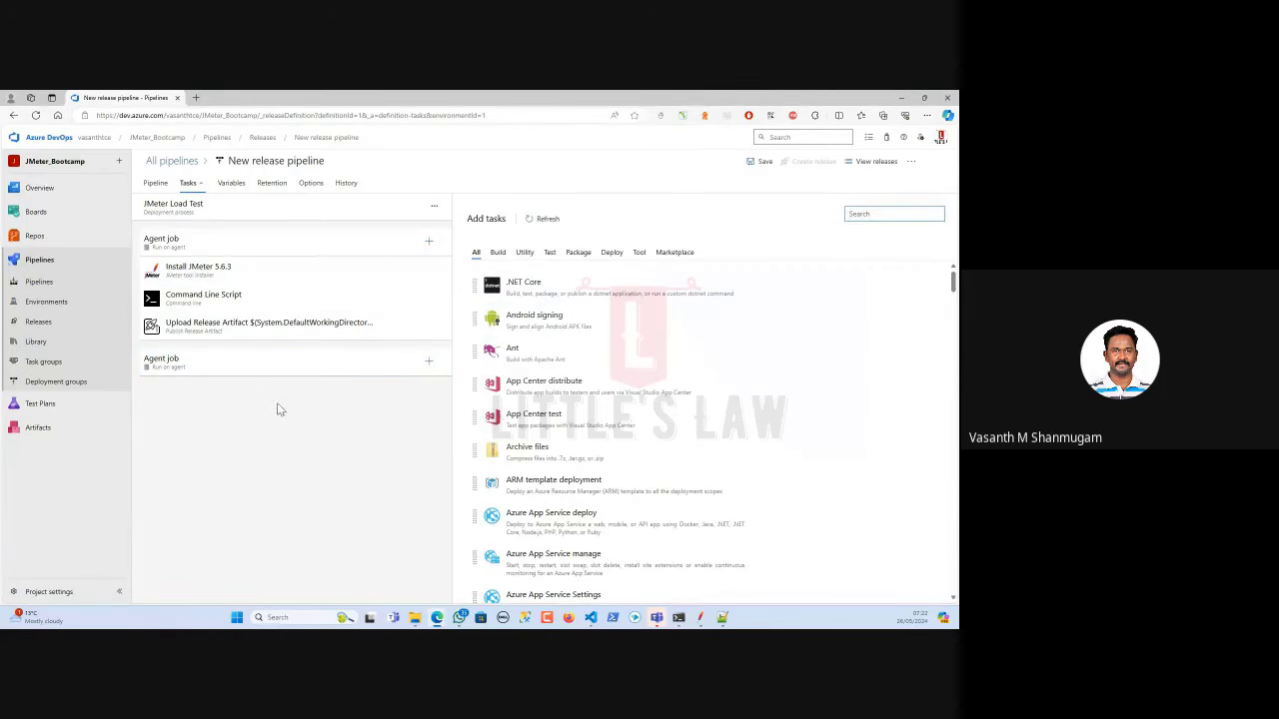
left_click(236, 245)
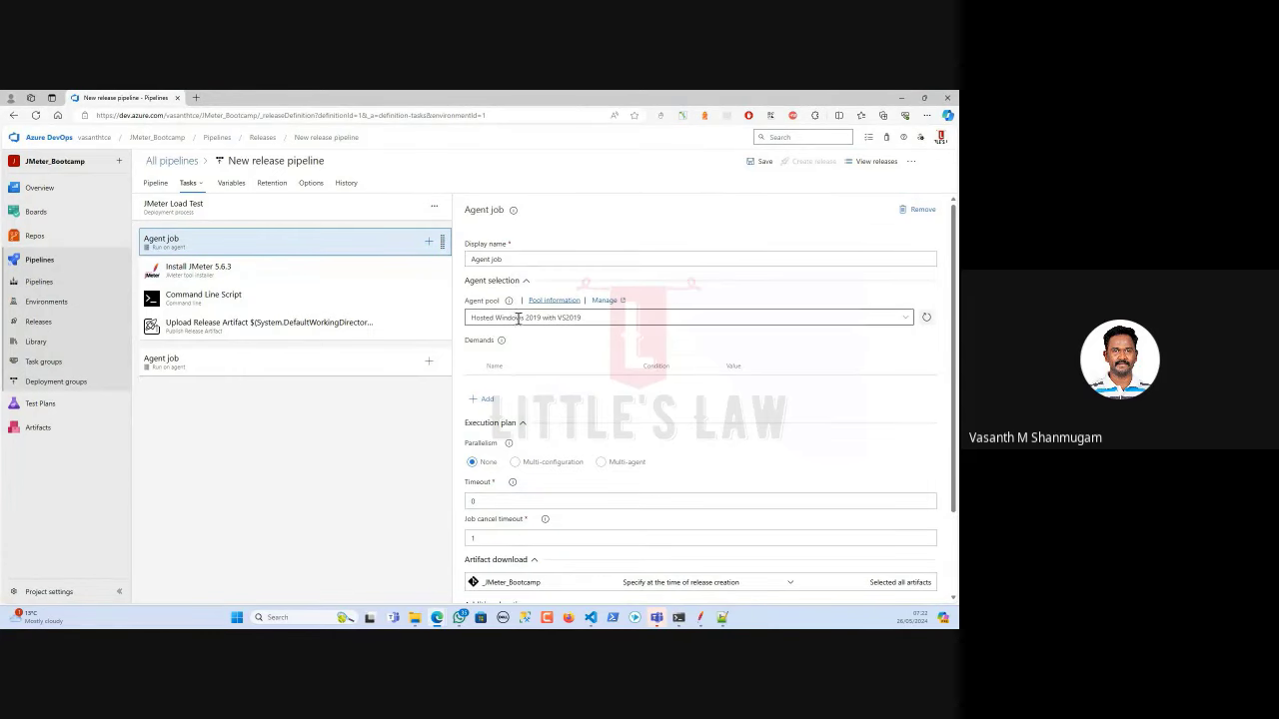
left_click(294, 368)
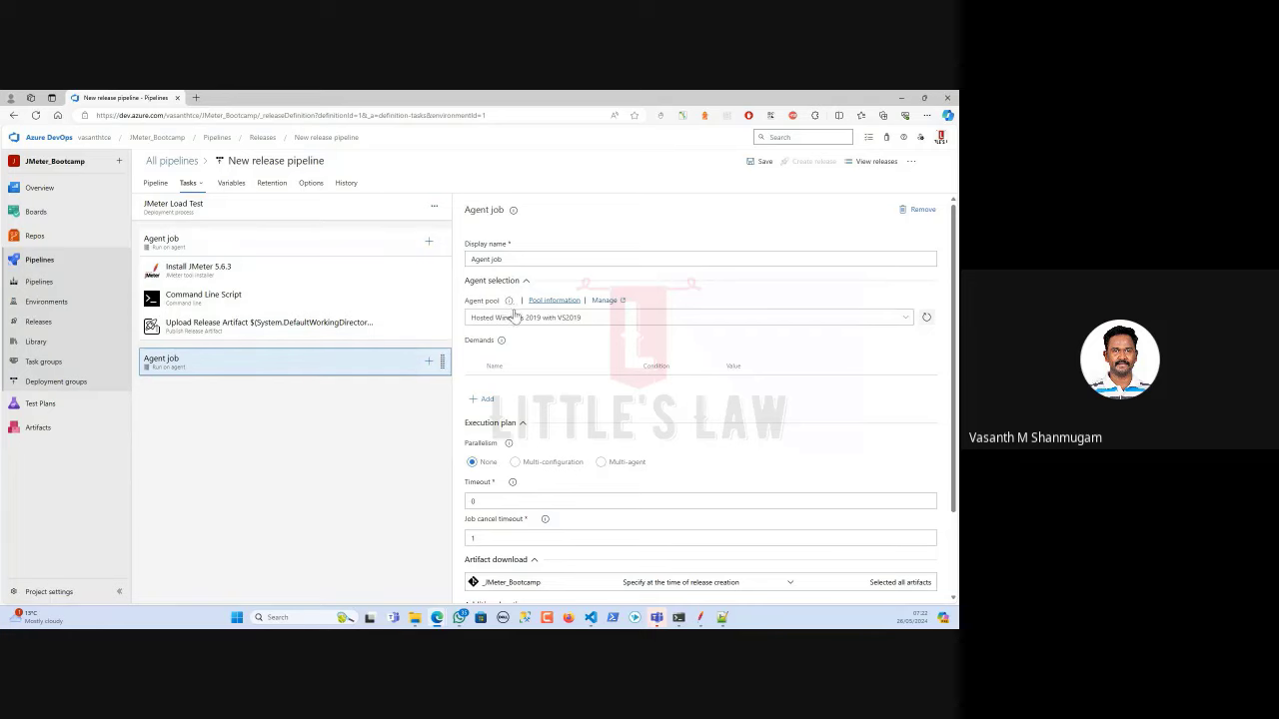
Add a third agent job and review each agent job's settings.
left_click(434, 205)
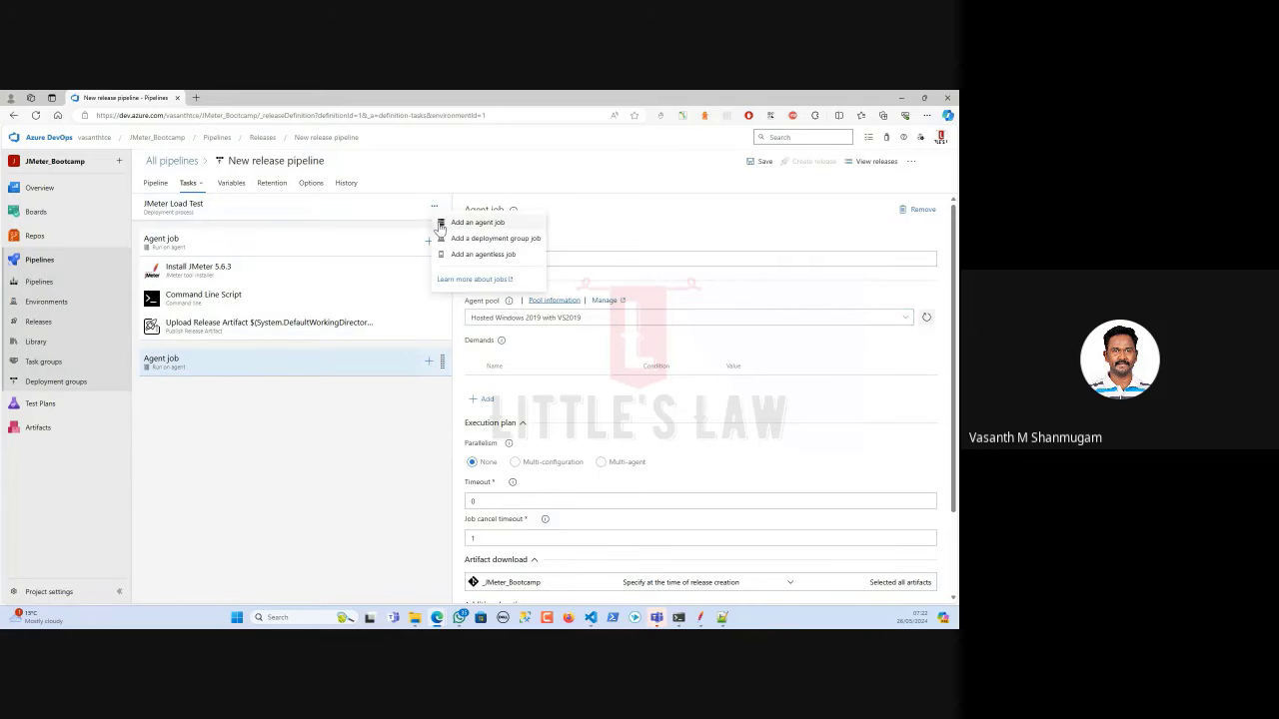
left_click(453, 231)
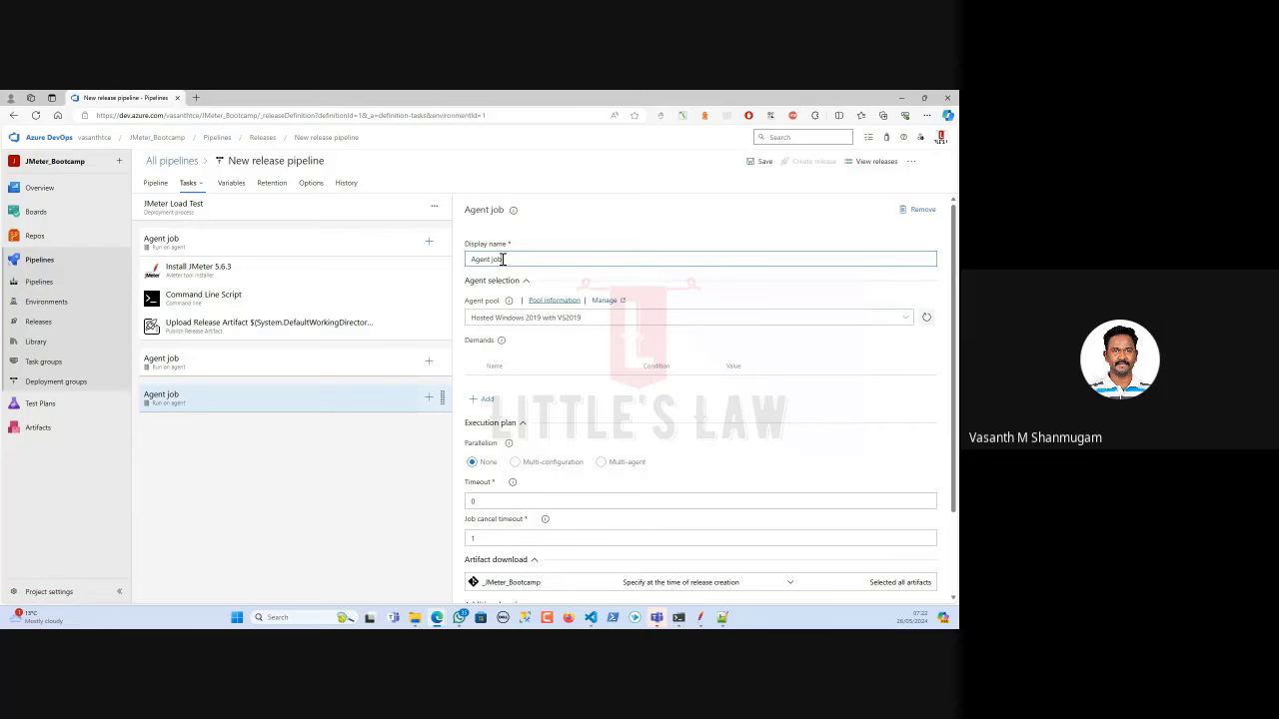
left_click(303, 239)
left_click(307, 367)
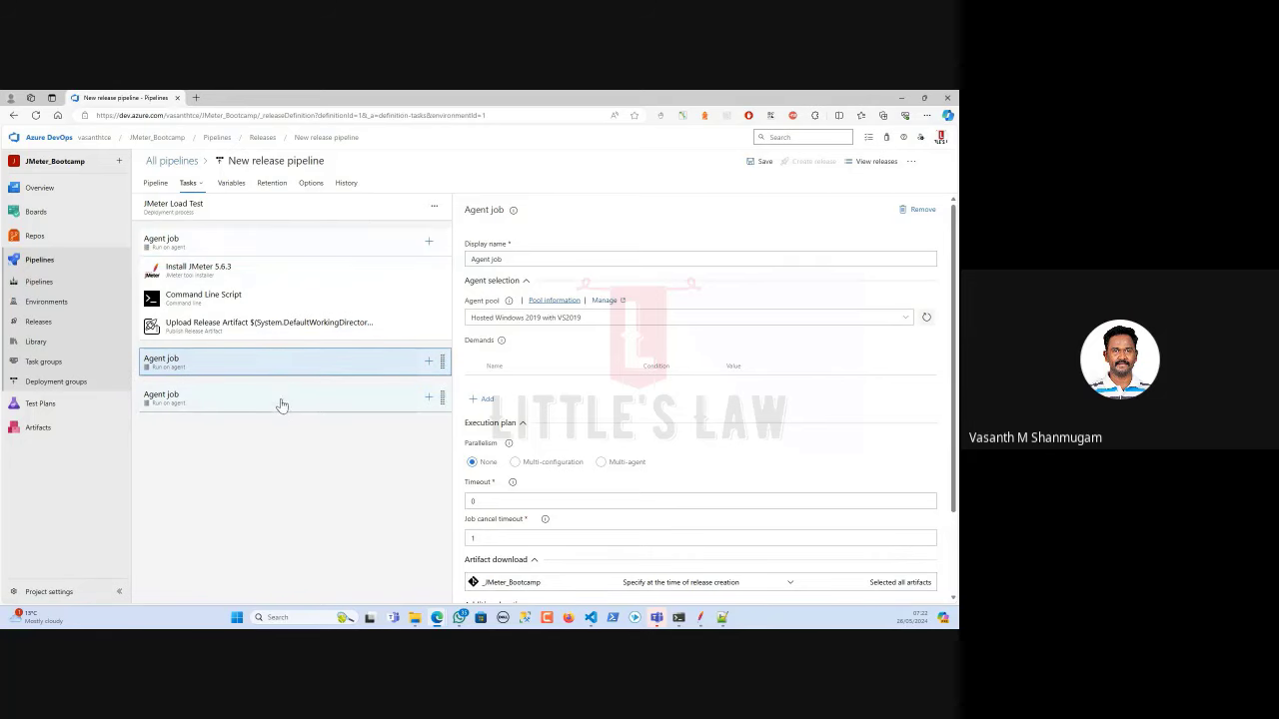
left_click(281, 411)
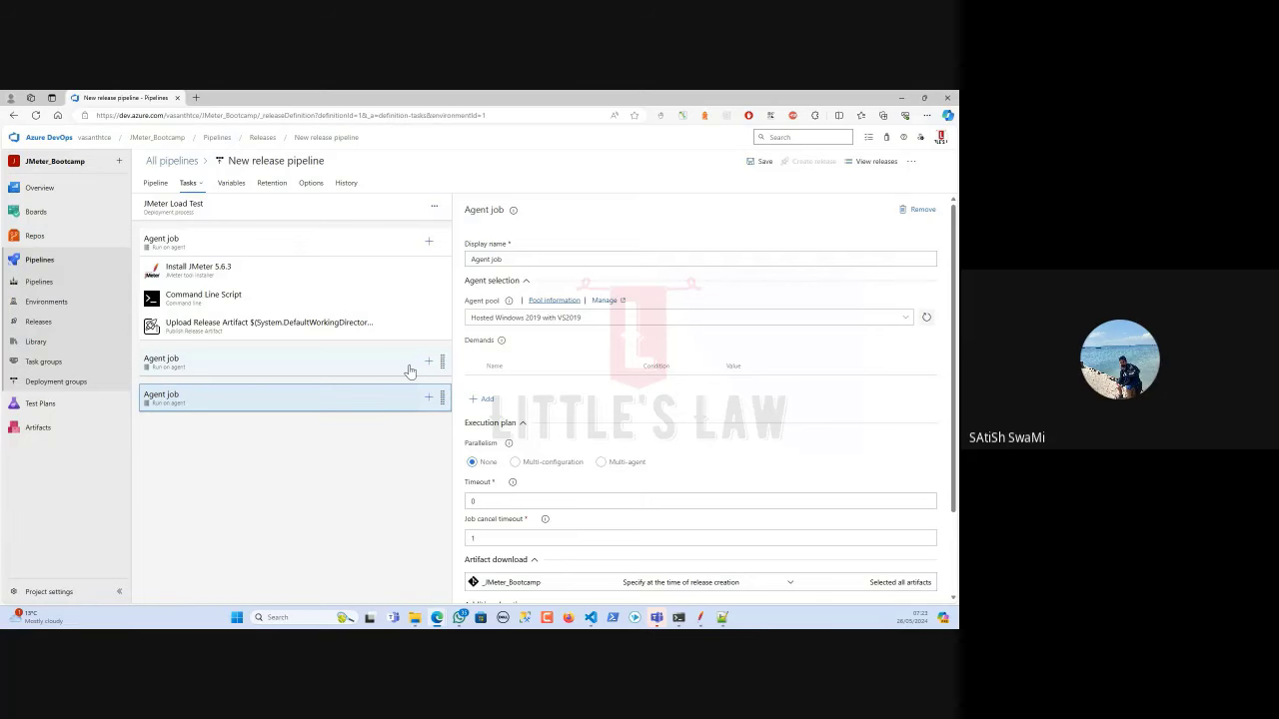
Add a deployment group job and begin choosing its deployment group.
left_click(433, 208)
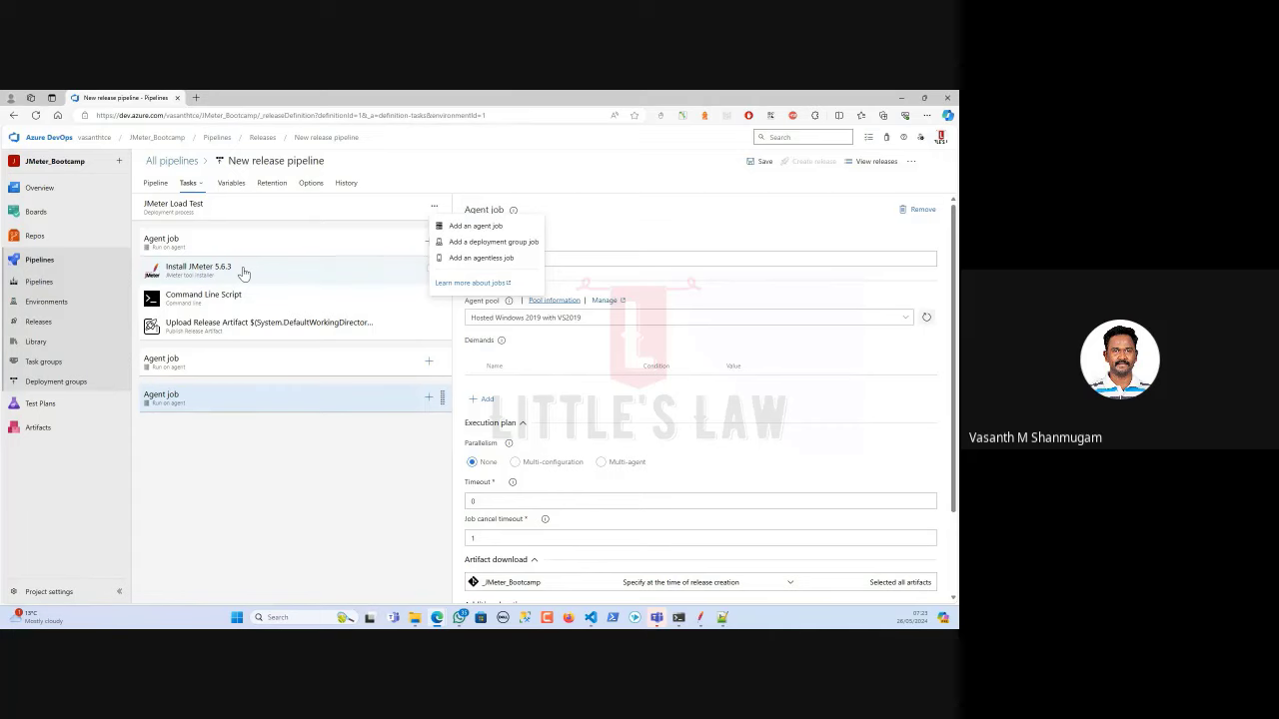
left_click(463, 244)
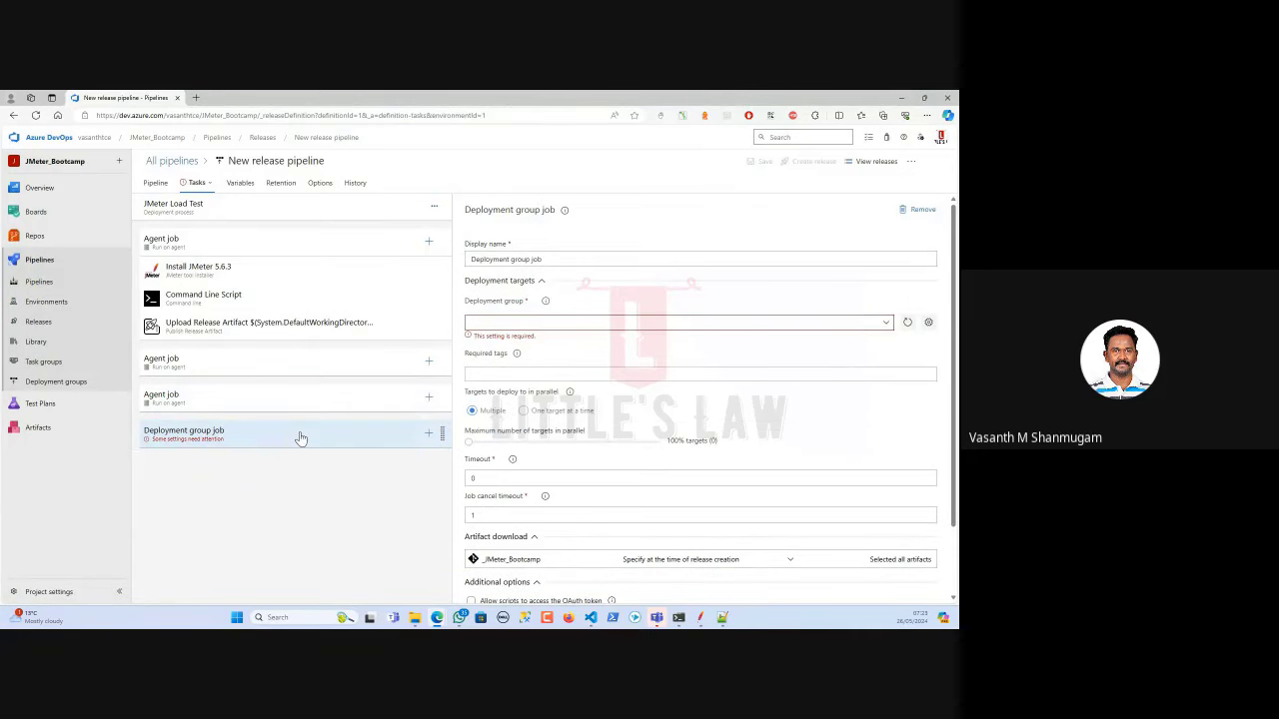
left_click(888, 327)
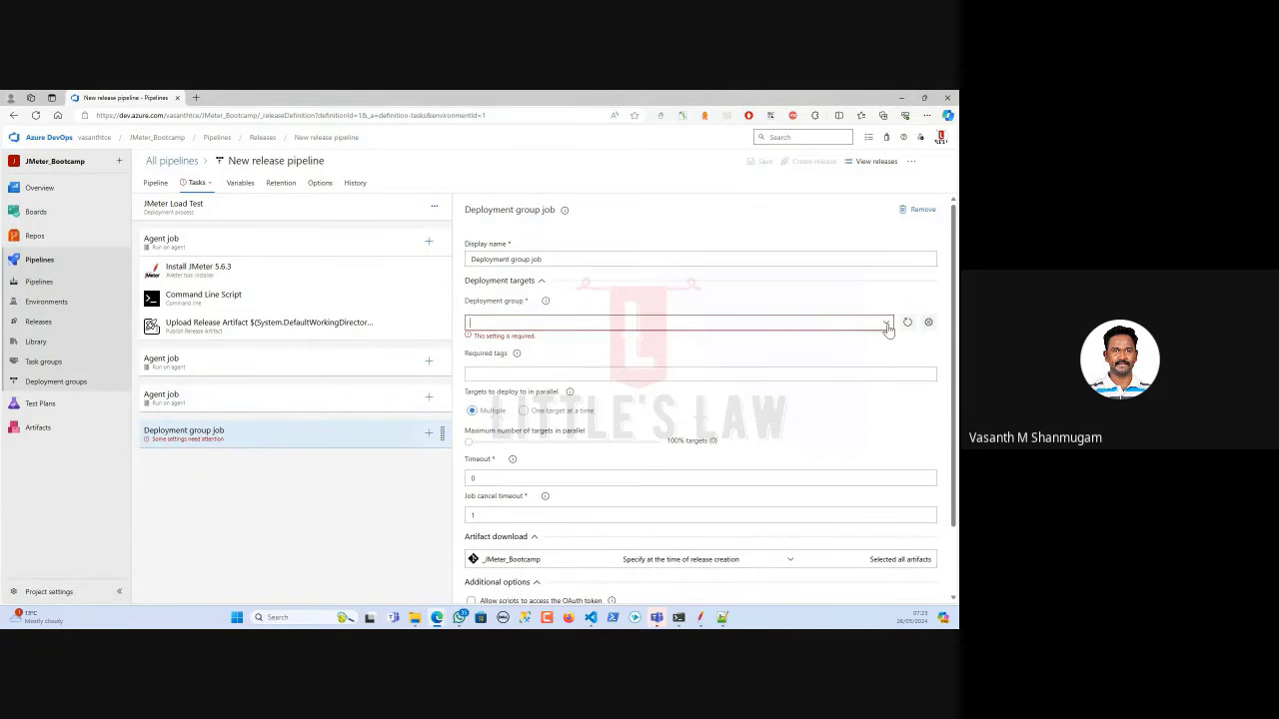